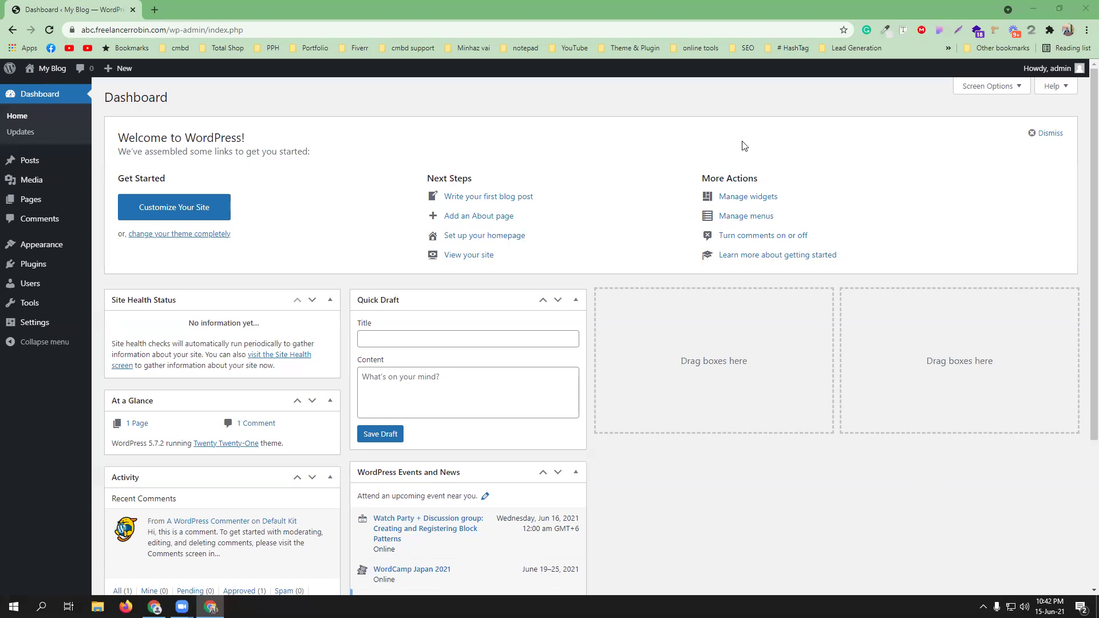
- Open the theme upload panel under Appearance > Themes > Add New
{"action": "mouse_move", "coordinate": [43, 247]}
{"action": "left_click", "coordinate": [96, 252]}
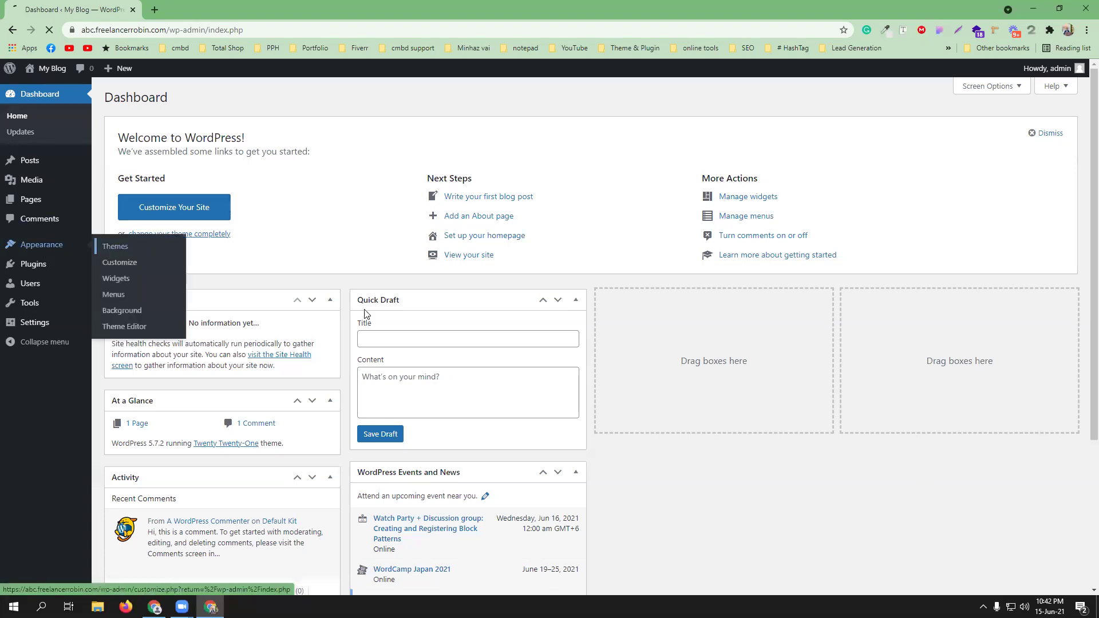
{"action": "left_click", "coordinate": [199, 98]}
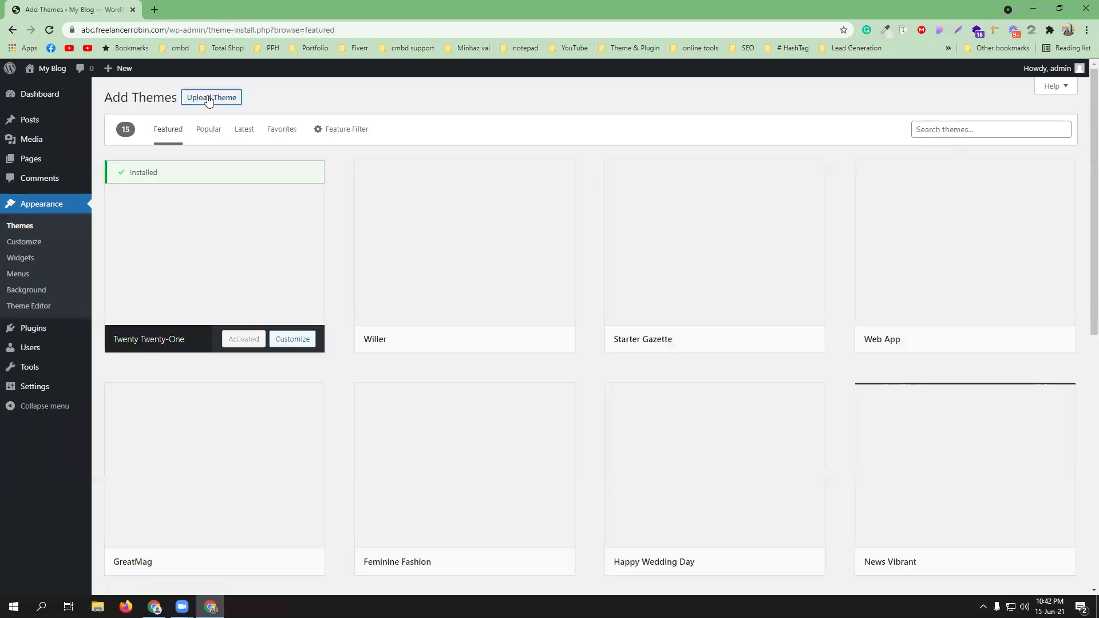
{"action": "left_click", "coordinate": [207, 98]}
- Upload martfury.zip from Downloads > martfury > Martfury-Package and install it
{"action": "left_click", "coordinate": [517, 201]}
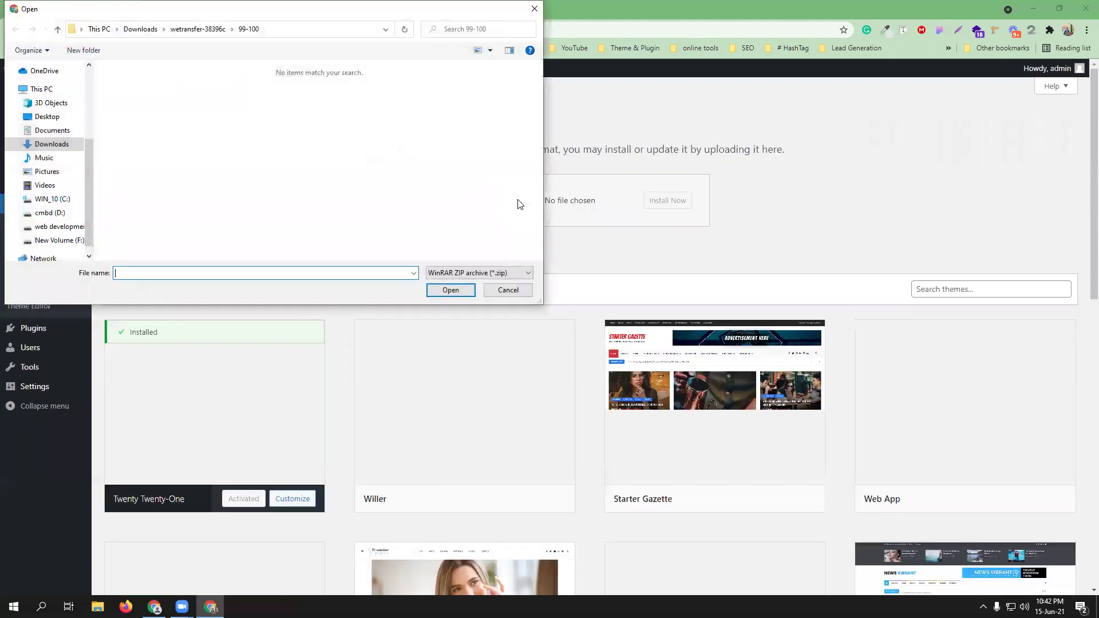
{"action": "left_click", "coordinate": [31, 147]}
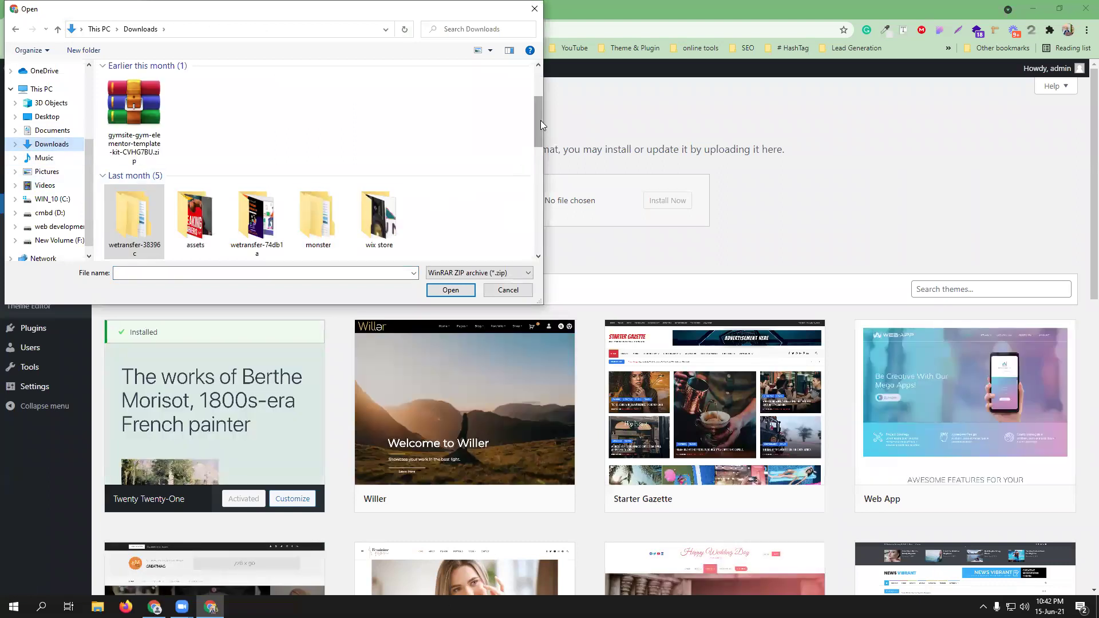
{"action": "left_click_drag", "start_coordinate": [540, 120], "coordinate": [537, 215]}
{"action": "double_click", "coordinate": [199, 160]}
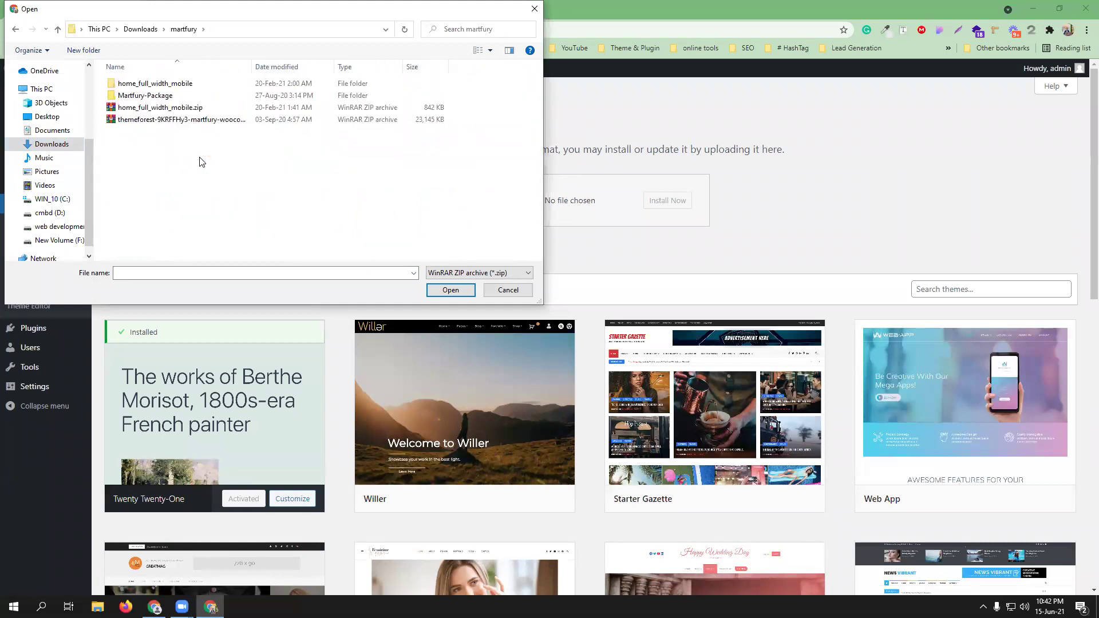
{"action": "double_click", "coordinate": [168, 96]}
{"action": "left_click", "coordinate": [142, 132]}
{"action": "left_click", "coordinate": [440, 294]}
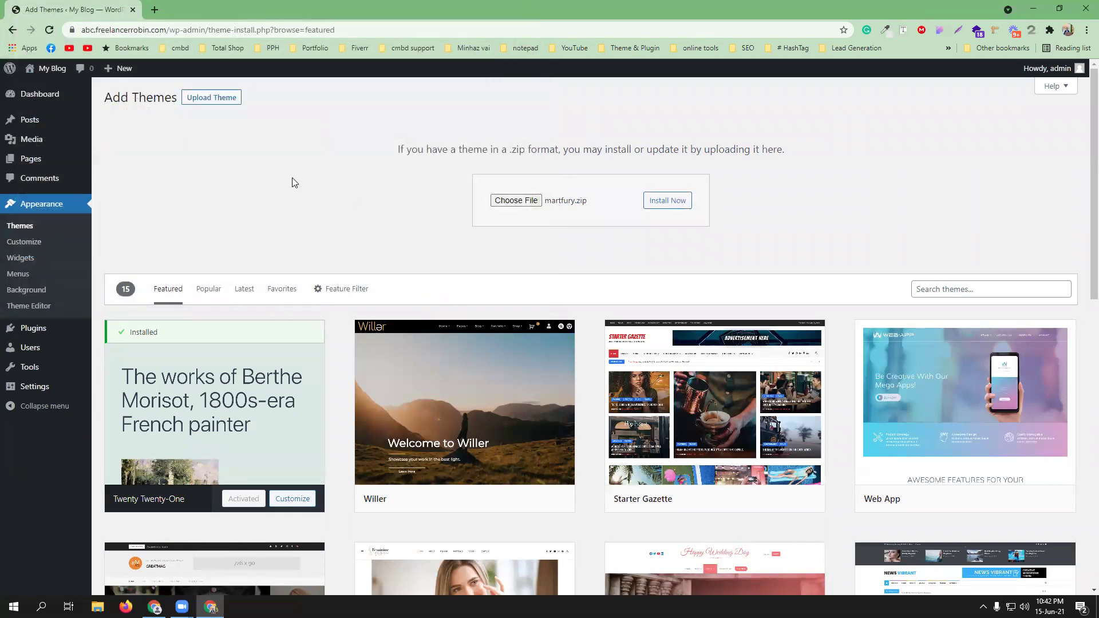
{"action": "left_click", "coordinate": [659, 204]}
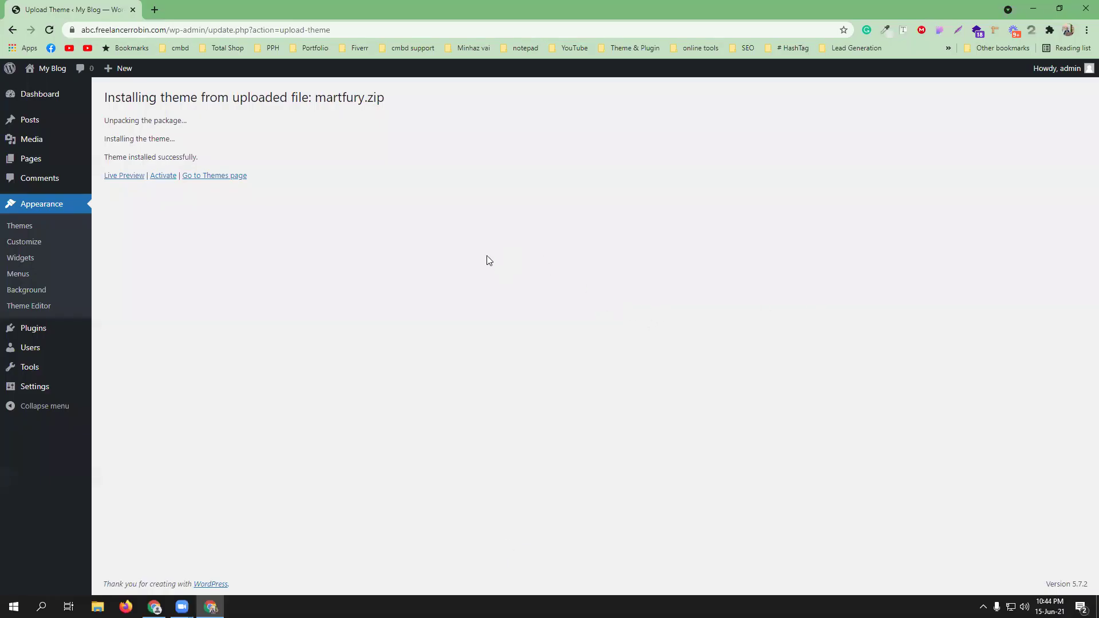
- Activate the newly installed Martfury theme
{"action": "left_click", "coordinate": [163, 181]}
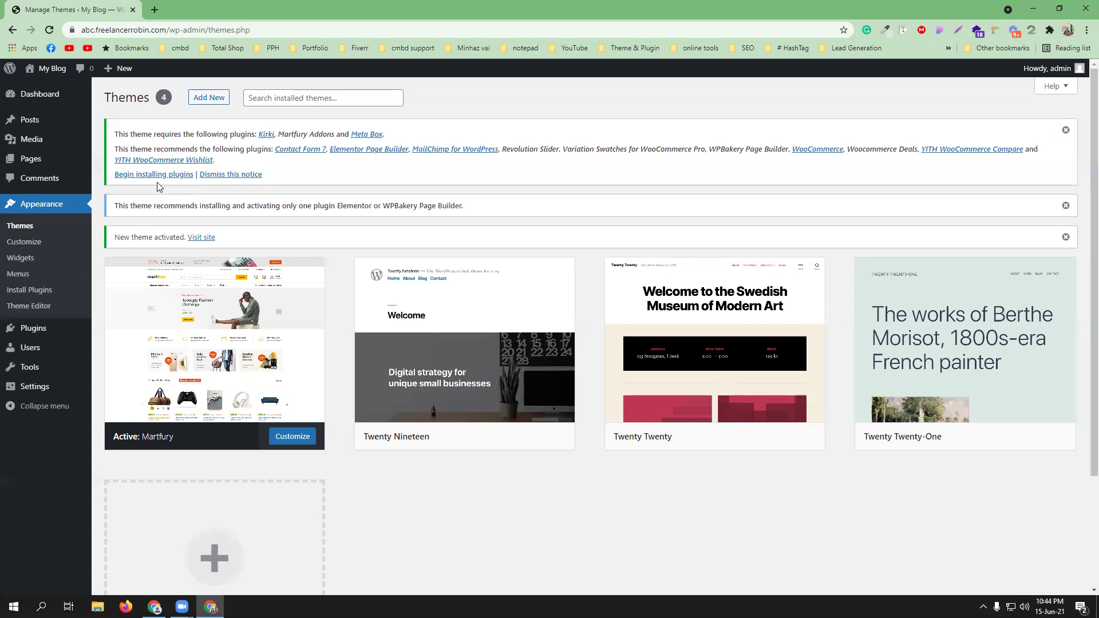
- Select all of Martfury's required plugins except WPBakery Page Builder
{"action": "left_click", "coordinate": [152, 175]}
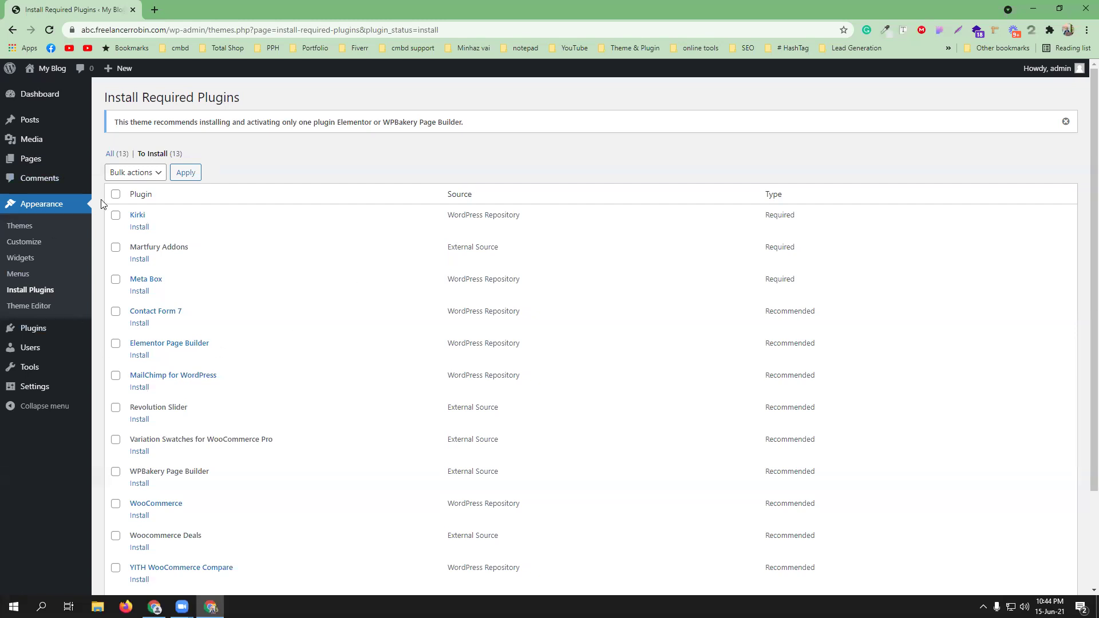
{"action": "left_click", "coordinate": [116, 195]}
{"action": "left_click", "coordinate": [115, 345]}
{"action": "scroll", "coordinate": [294, 444], "scroll_direction": "down", "scroll_amount": 1}
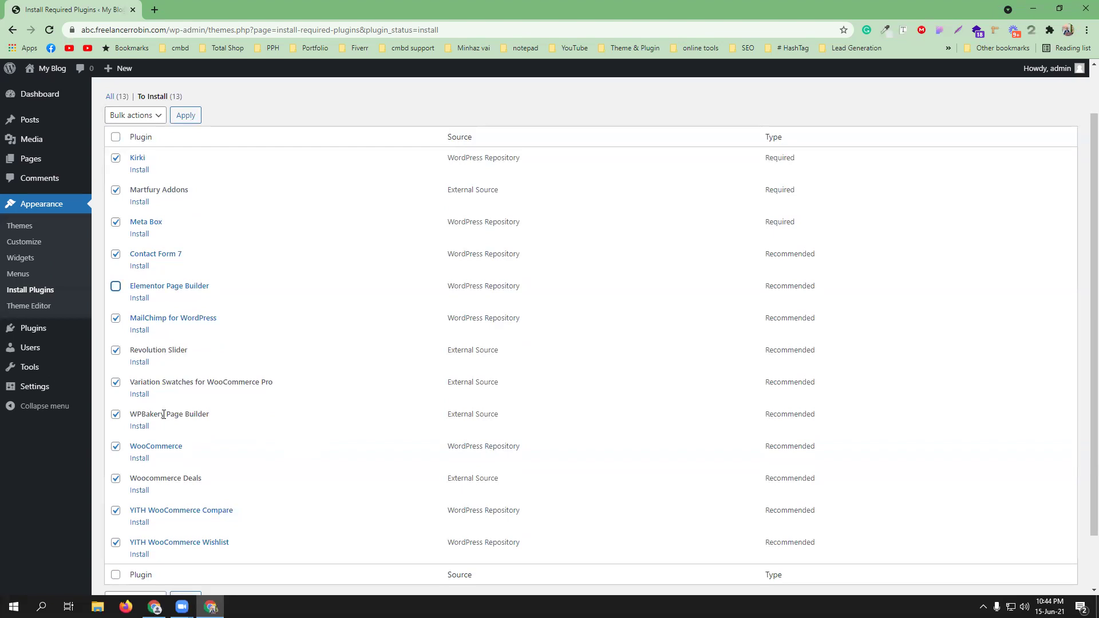
{"action": "scroll", "coordinate": [163, 414], "scroll_direction": "up", "scroll_amount": 1}
{"action": "left_click", "coordinate": [116, 344]}
{"action": "scroll", "coordinate": [229, 417], "scroll_direction": "down", "scroll_amount": 1}
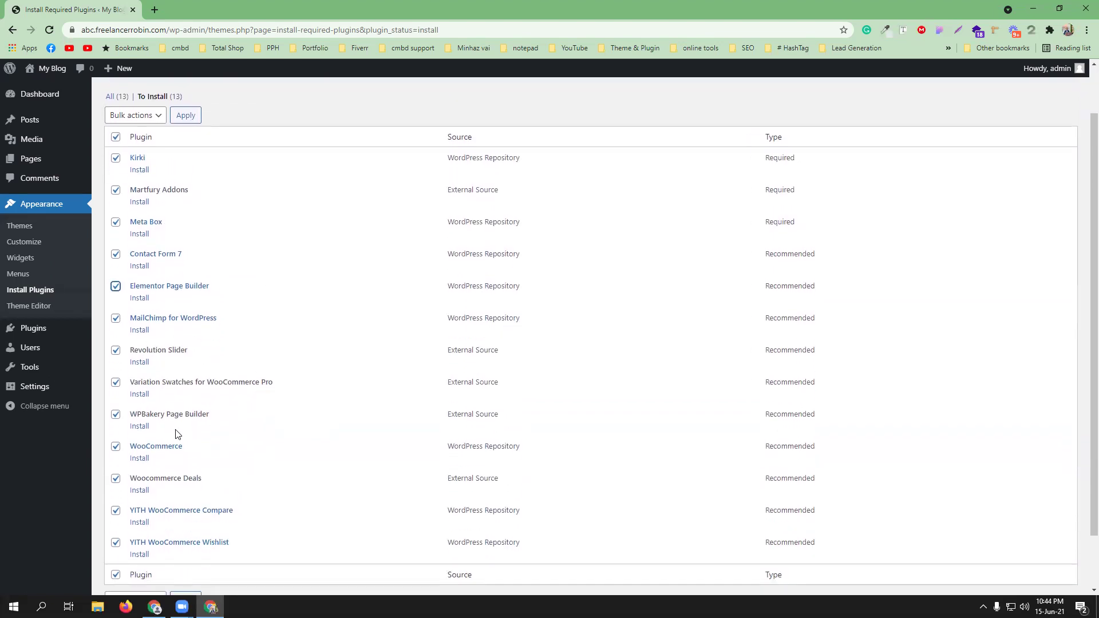
{"action": "left_click", "coordinate": [116, 414]}
- Bulk-install the twelve selected plugins and check each is reported successful
{"action": "left_click", "coordinate": [128, 117]}
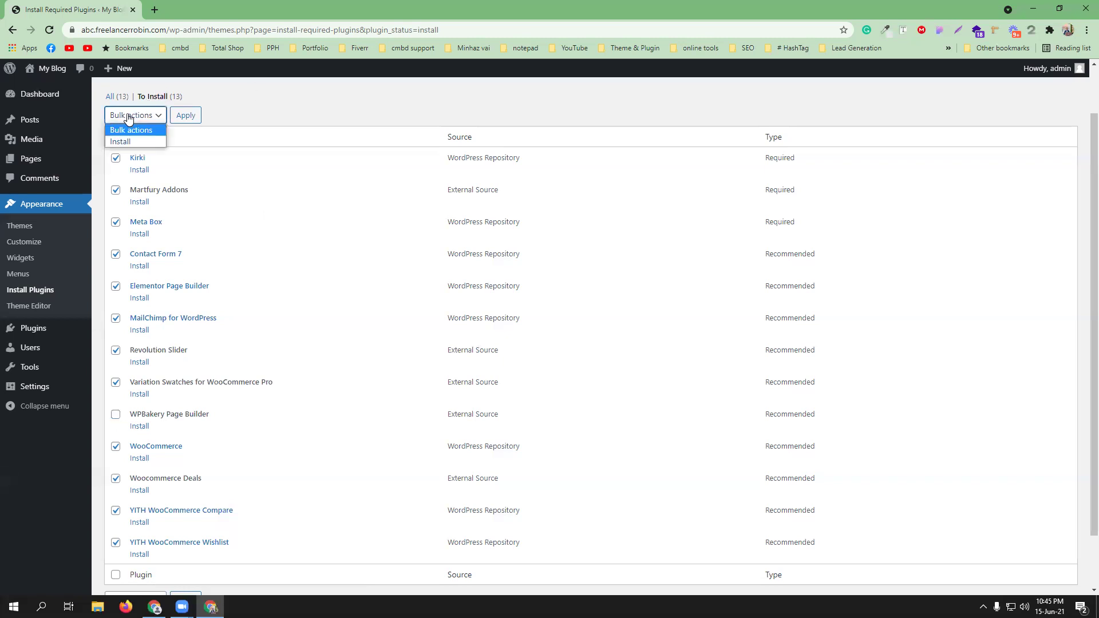
{"action": "left_click", "coordinate": [119, 143]}
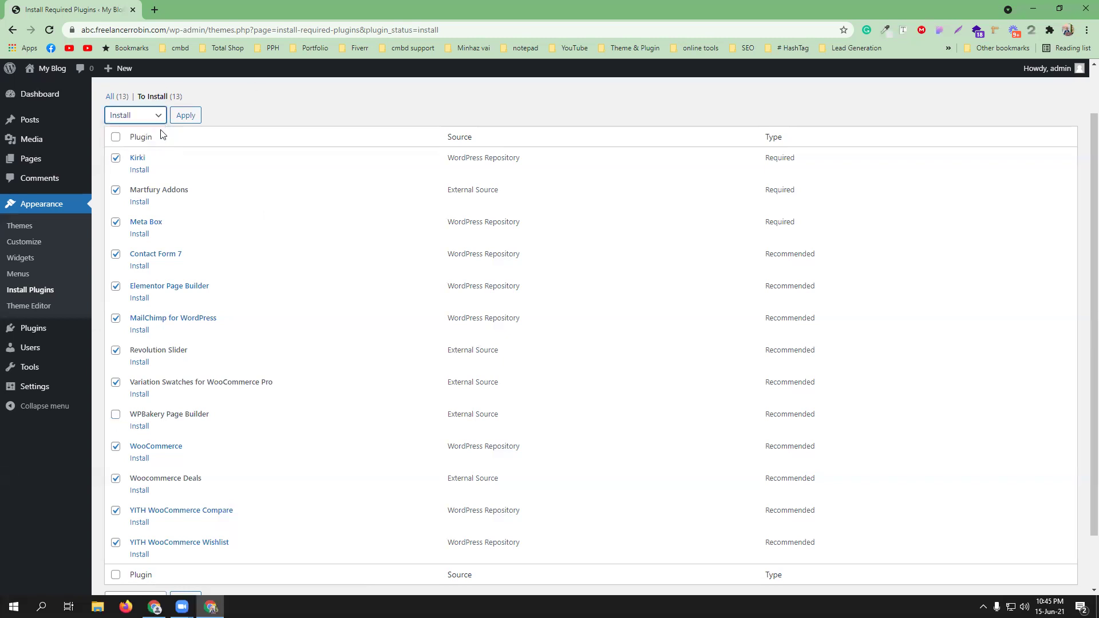
{"action": "left_click", "coordinate": [186, 115]}
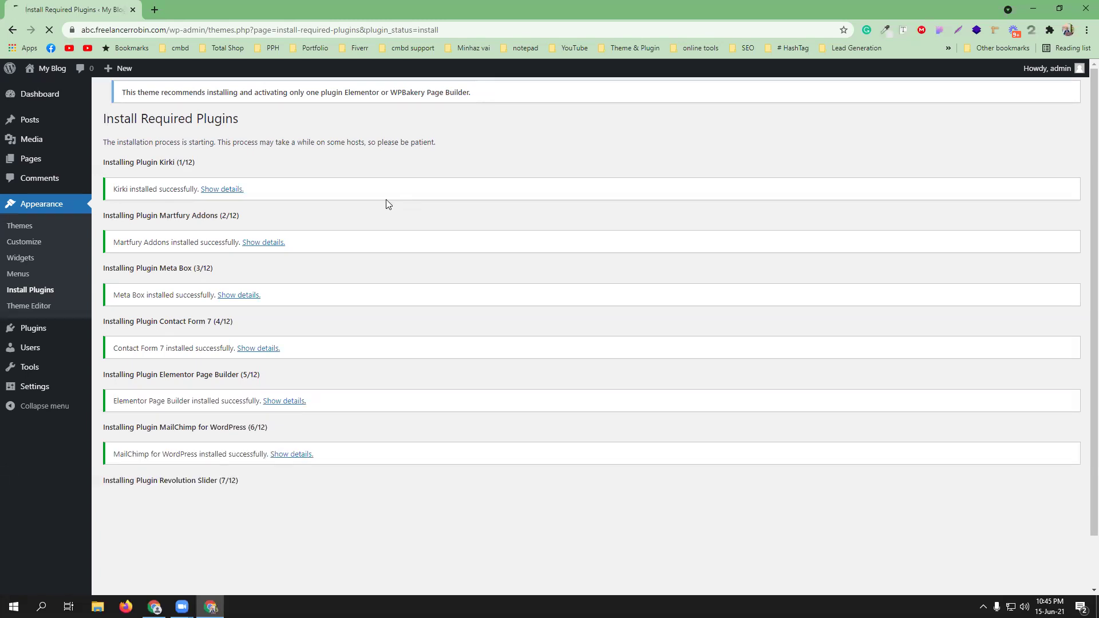
{"action": "scroll", "coordinate": [382, 269], "scroll_direction": "down", "scroll_amount": 1}
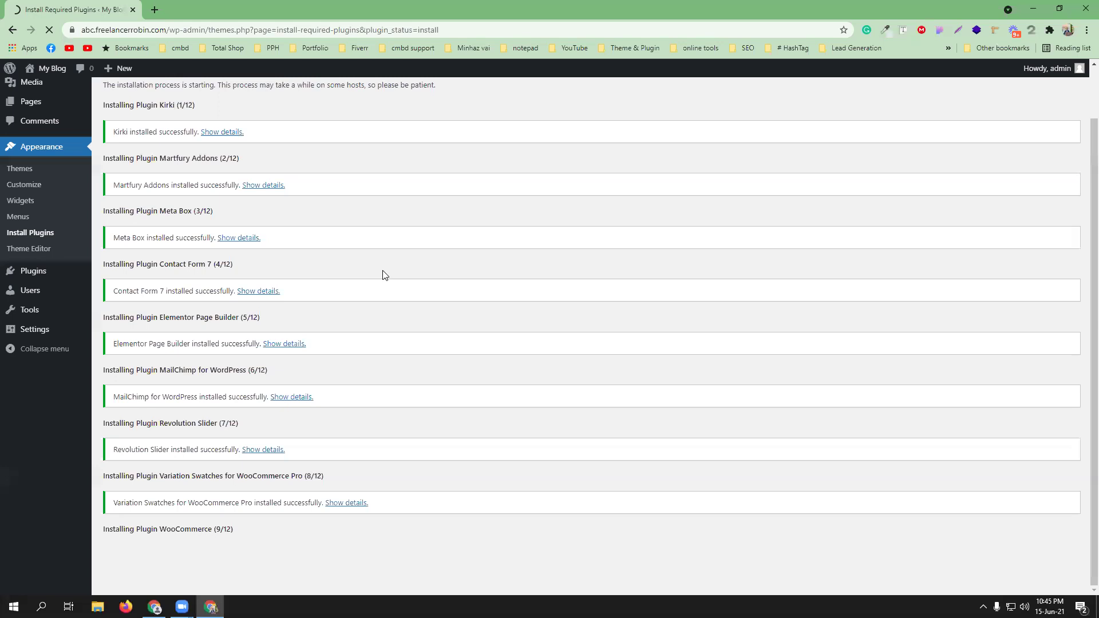
{"action": "scroll", "coordinate": [383, 276], "scroll_direction": "down", "scroll_amount": 2}
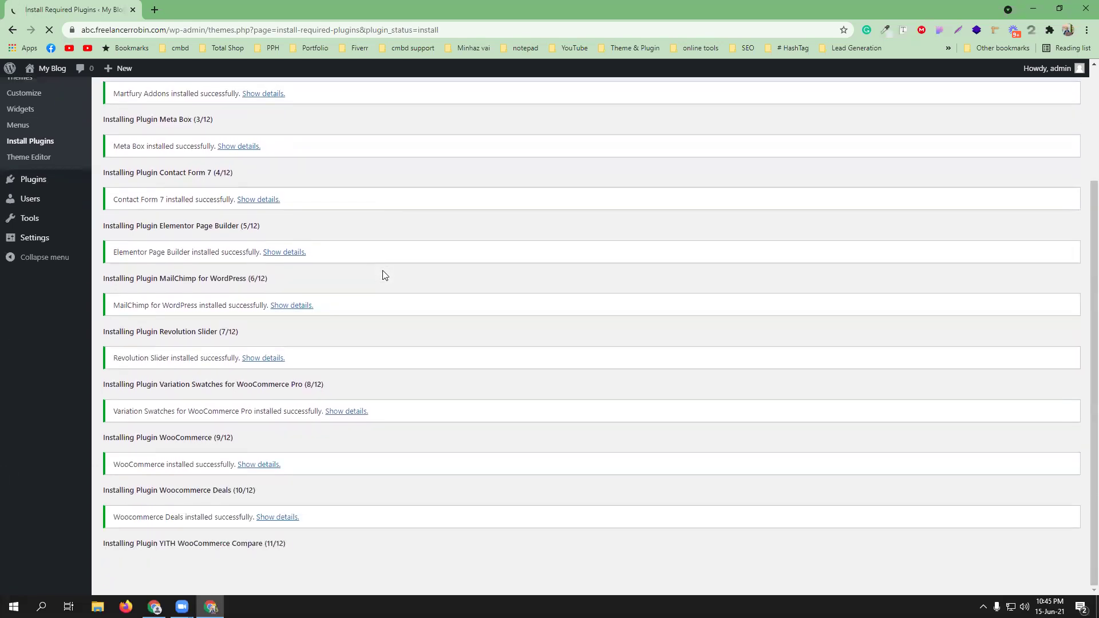
{"action": "scroll", "coordinate": [354, 372], "scroll_direction": "down", "scroll_amount": 2}
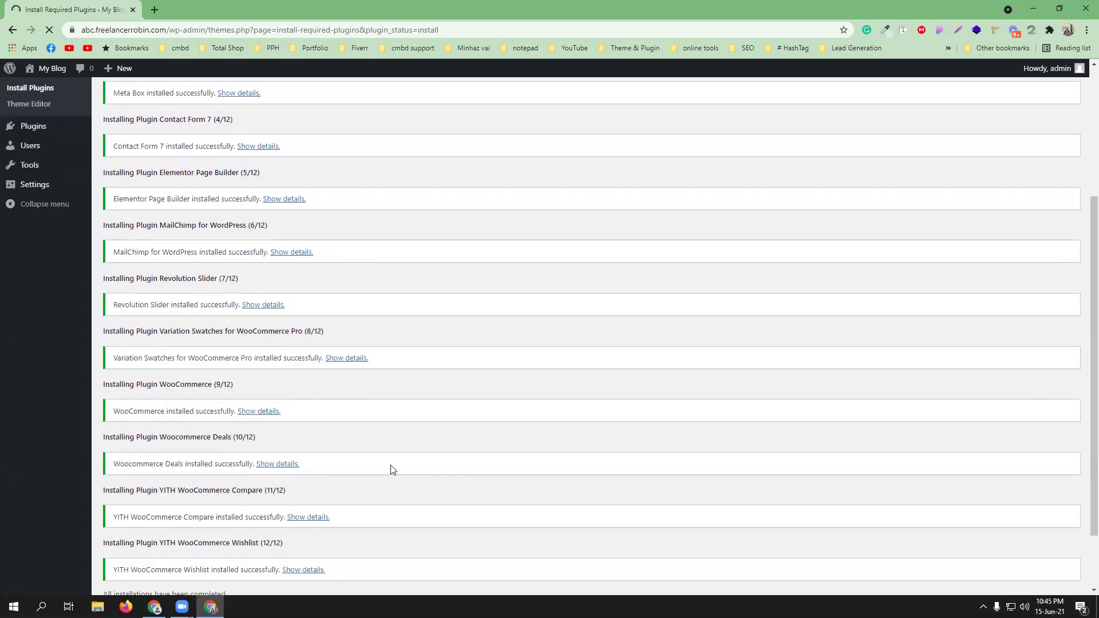
{"action": "scroll", "coordinate": [389, 468], "scroll_direction": "down", "scroll_amount": 1}
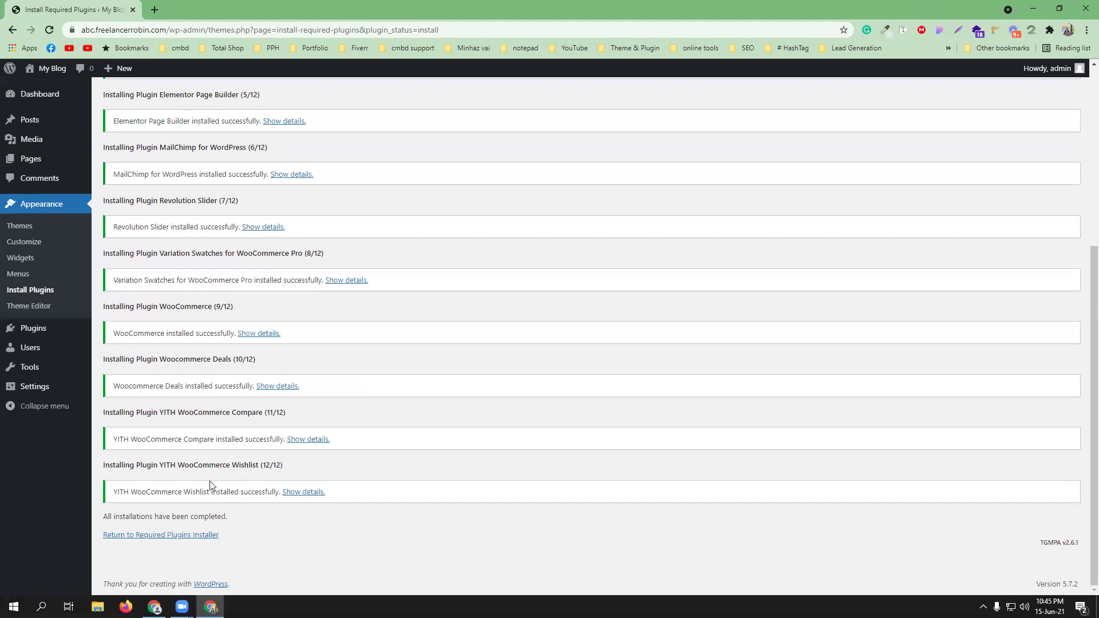
- Bulk-activate the twelve installed plugins, leaving out the uninstalled WPBakery Page Builder
{"action": "left_click", "coordinate": [150, 536]}
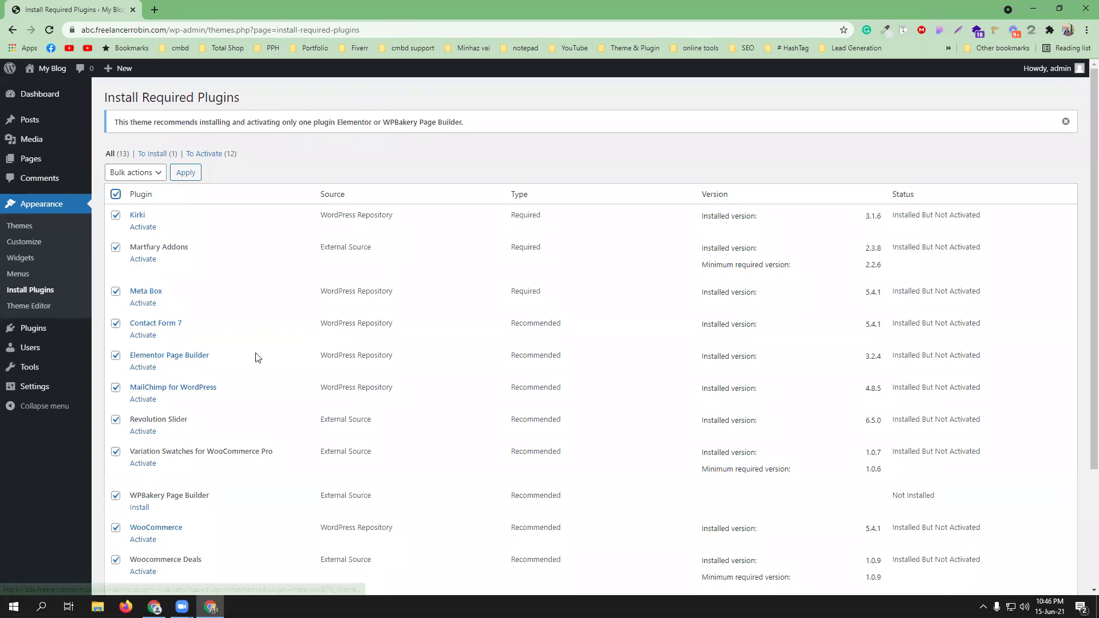
{"action": "scroll", "coordinate": [259, 358], "scroll_direction": "down", "scroll_amount": 2}
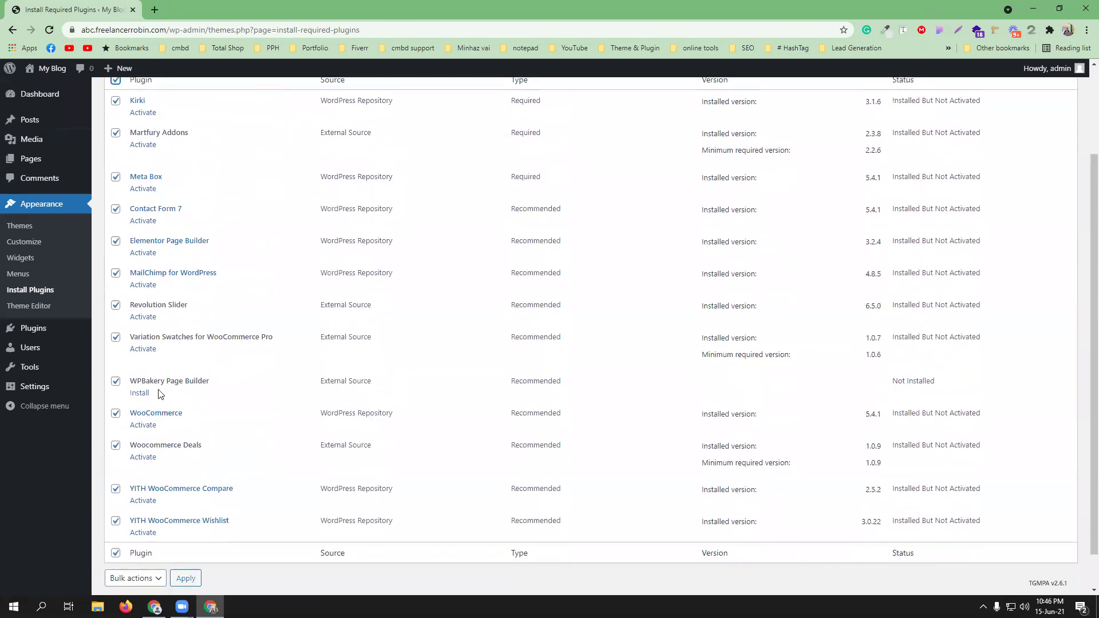
{"action": "left_click", "coordinate": [116, 382]}
{"action": "scroll", "coordinate": [142, 374], "scroll_direction": "up", "scroll_amount": 2}
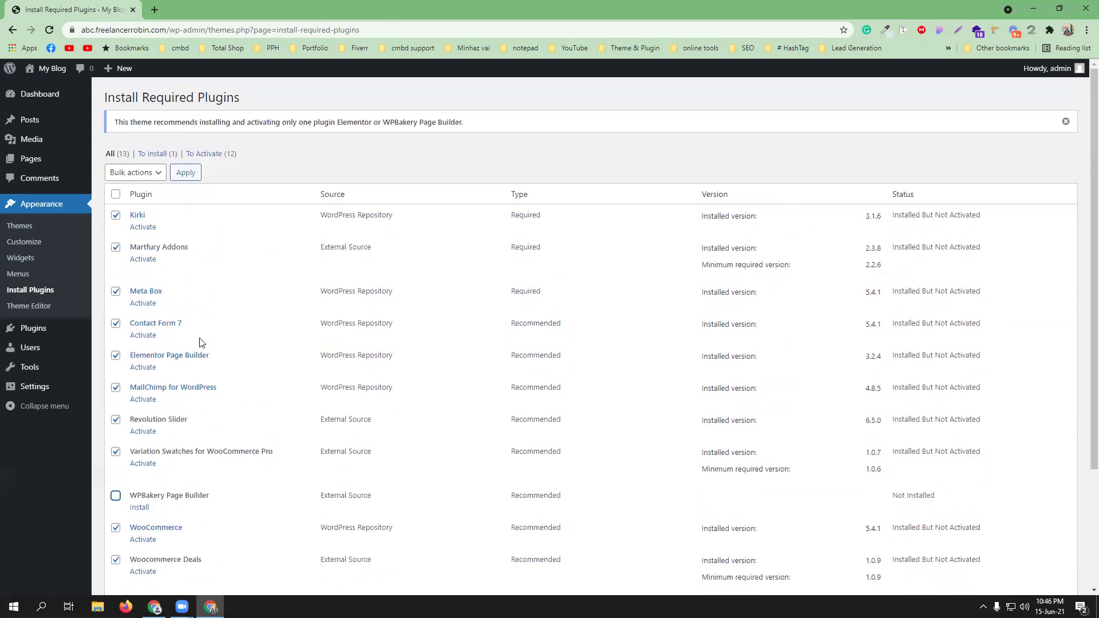
{"action": "left_click", "coordinate": [128, 175]}
{"action": "left_click", "coordinate": [124, 221]}
{"action": "left_click", "coordinate": [186, 173]}
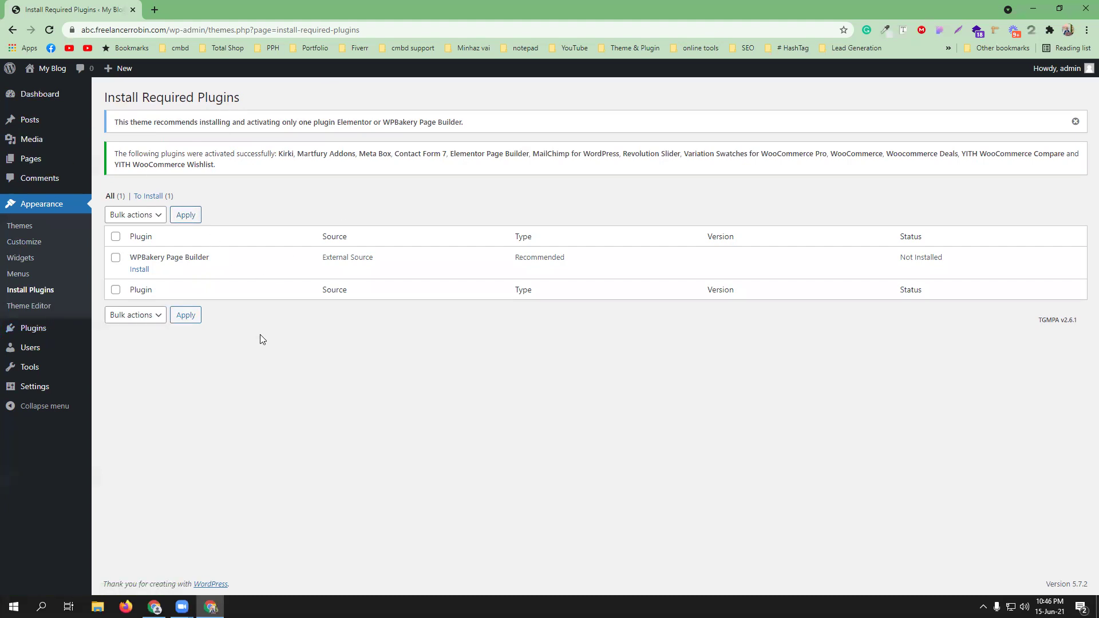
- Open the Add Plugins page in a new tab, closing the WooCommerce setup wizard tab
{"action": "mouse_move", "coordinate": [29, 330]}
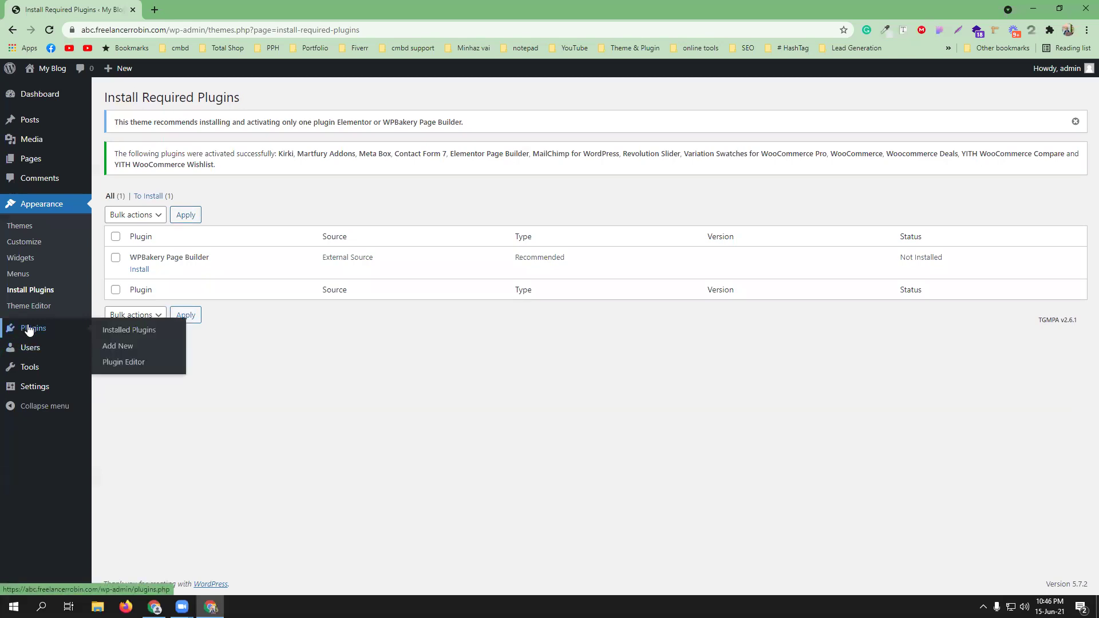
{"action": "middle_click", "coordinate": [122, 347]}
{"action": "left_click", "coordinate": [218, 9]}
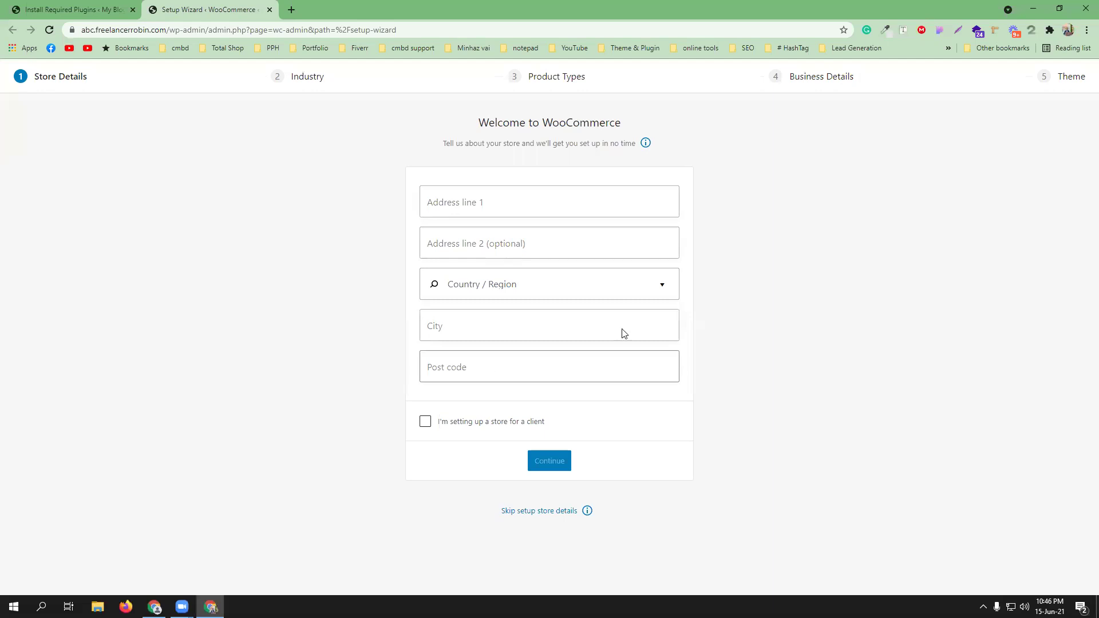
{"action": "left_click", "coordinate": [269, 10]}
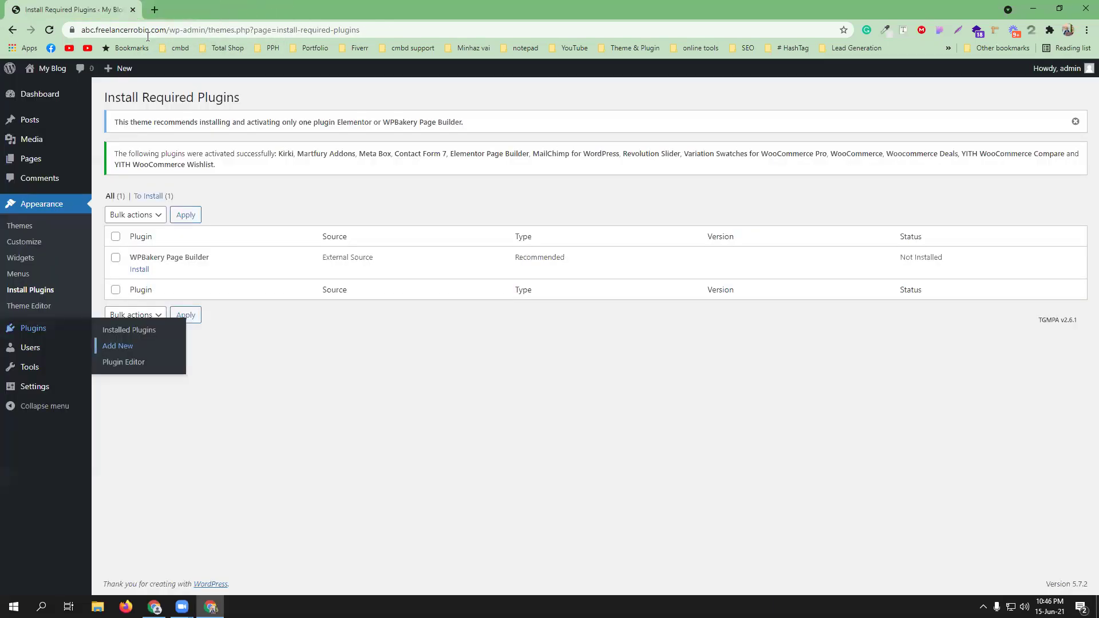
{"action": "middle_click", "coordinate": [117, 346]}
{"action": "left_click", "coordinate": [215, 10]}
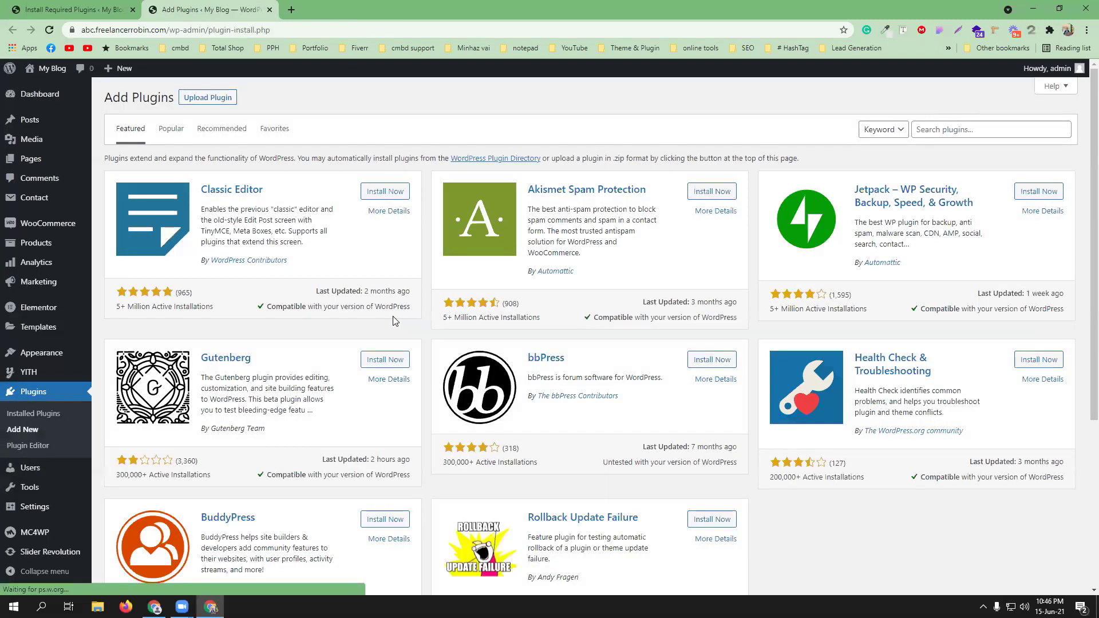
- Upload soo-demo-importer.zip from the package's Plugins folder, install it and activate it
{"action": "left_click", "coordinate": [207, 99]}
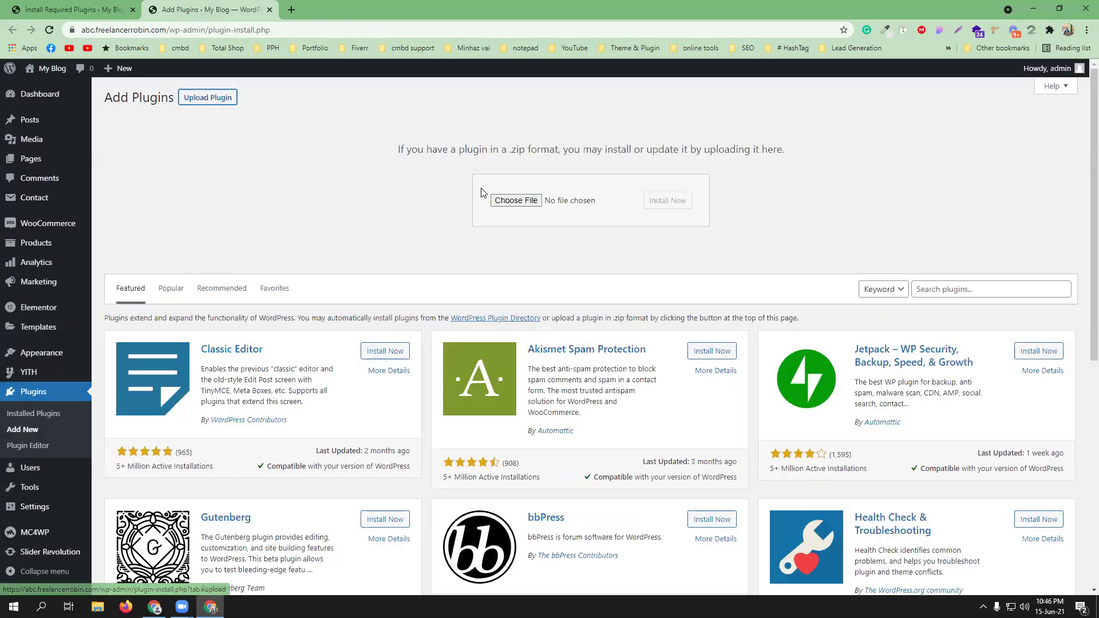
{"action": "left_click", "coordinate": [517, 201]}
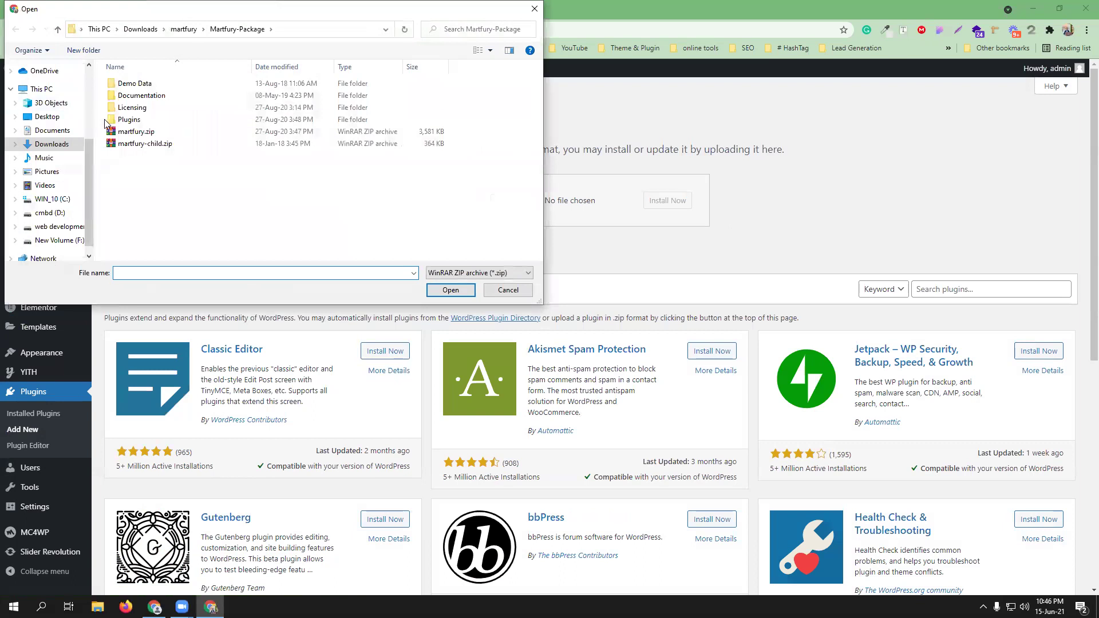
{"action": "double_click", "coordinate": [129, 119]}
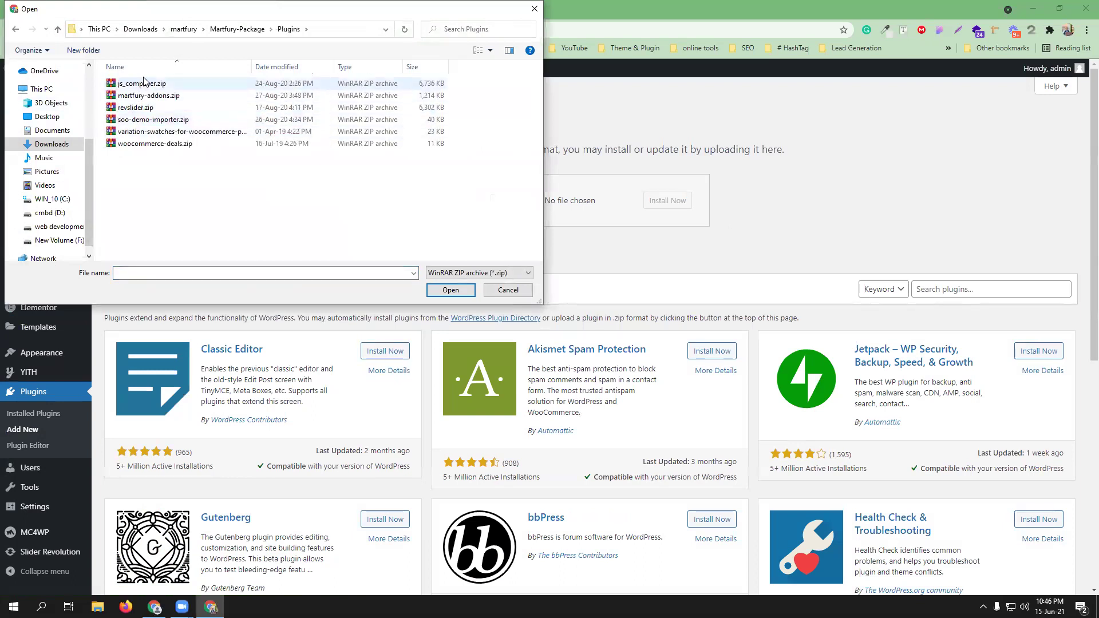
{"action": "left_click", "coordinate": [152, 119]}
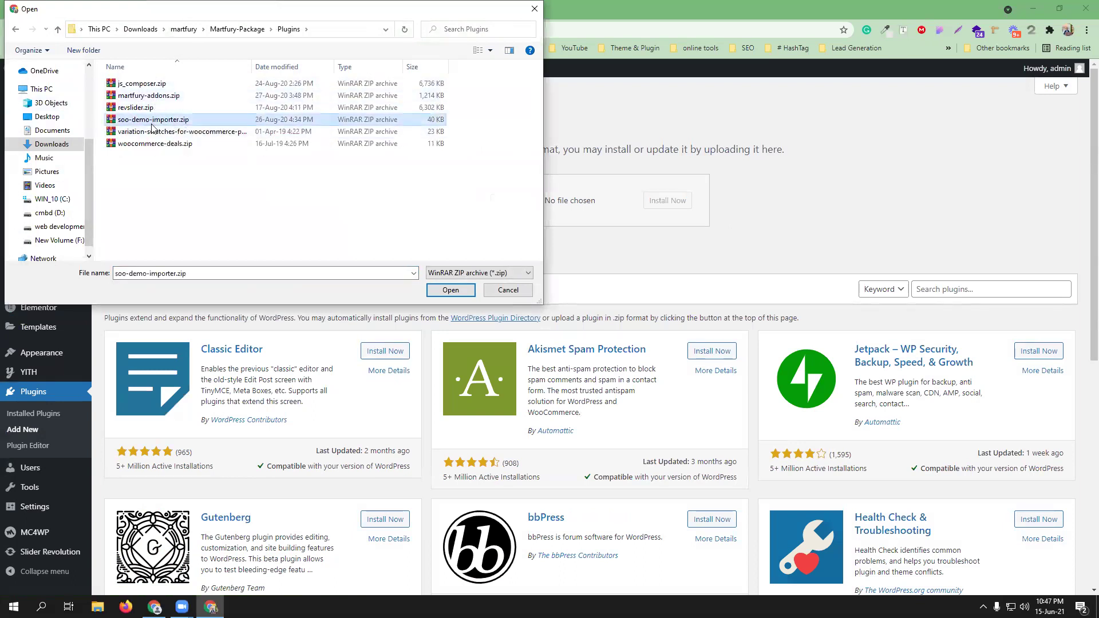
{"action": "left_click", "coordinate": [451, 290]}
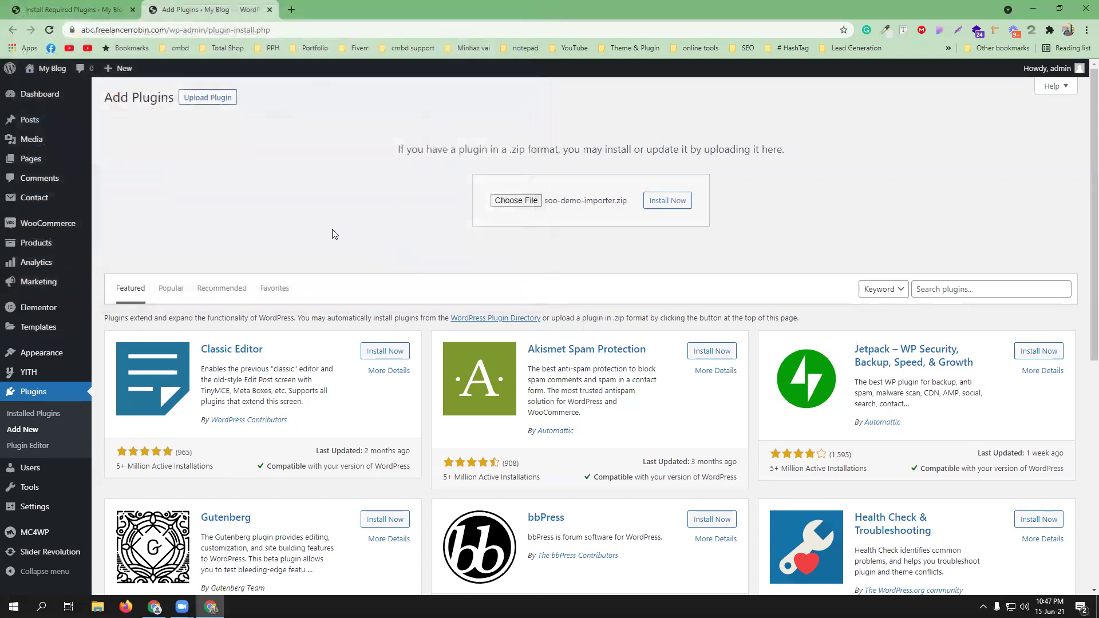
{"action": "left_click", "coordinate": [663, 205]}
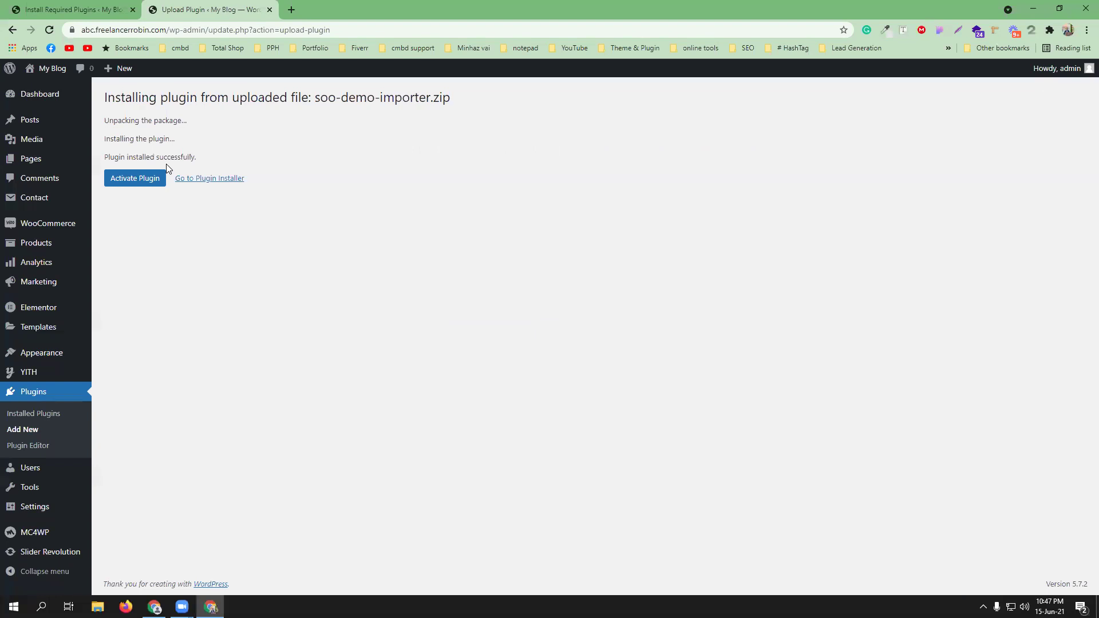
{"action": "left_click", "coordinate": [138, 182]}
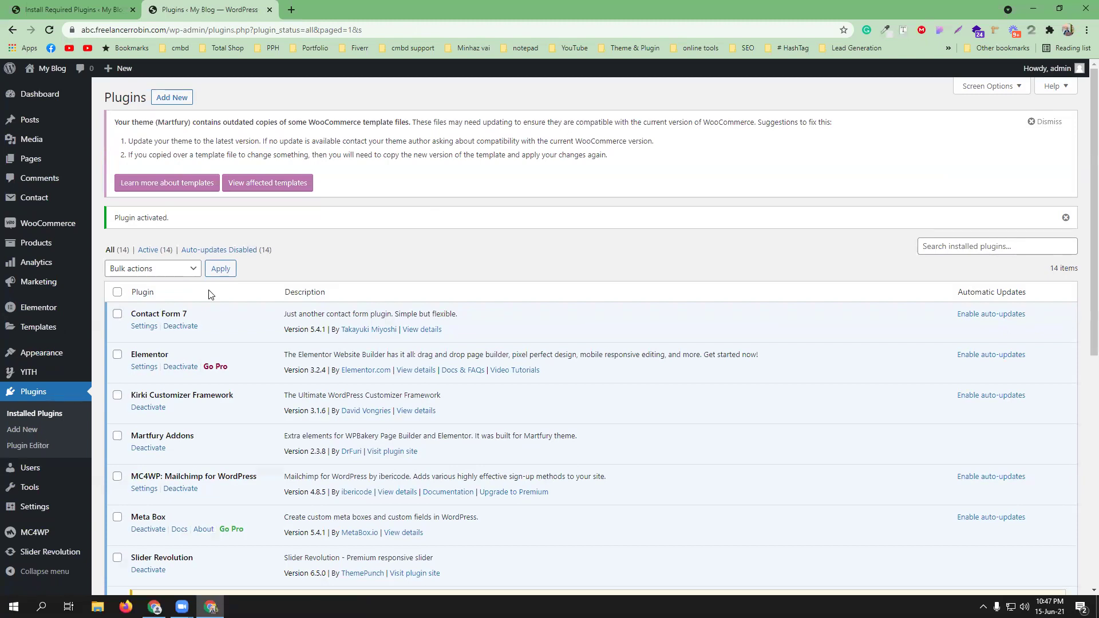
- Go to the admin Dashboard and scroll through its notices
{"action": "left_click", "coordinate": [41, 101]}
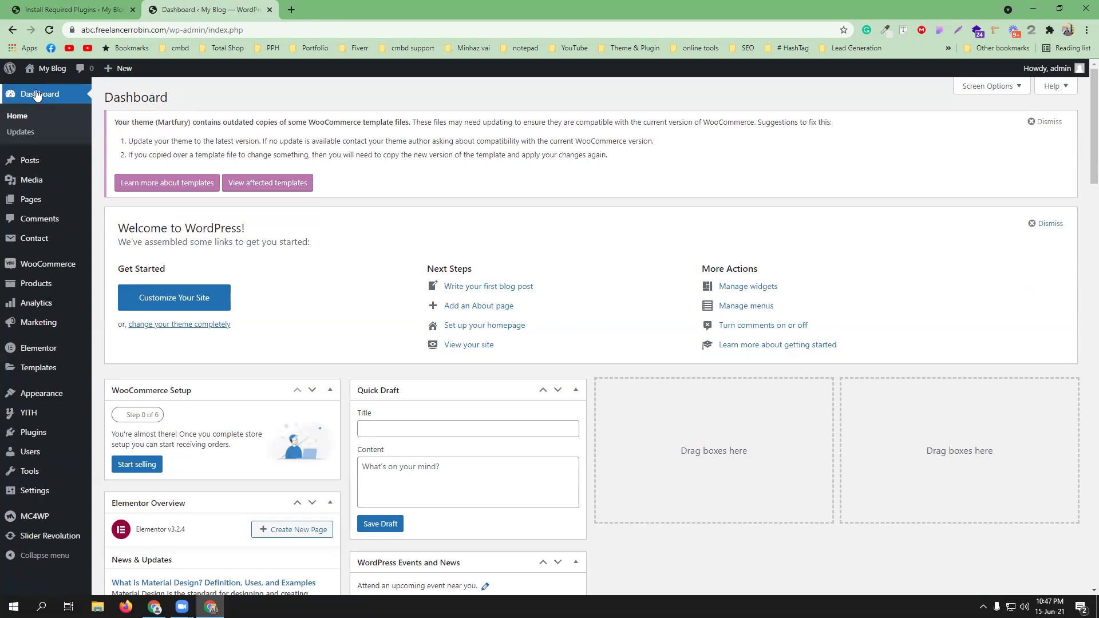
{"action": "scroll", "coordinate": [283, 298], "scroll_direction": "down", "scroll_amount": 3}
{"action": "scroll", "coordinate": [272, 292], "scroll_direction": "down", "scroll_amount": 15}
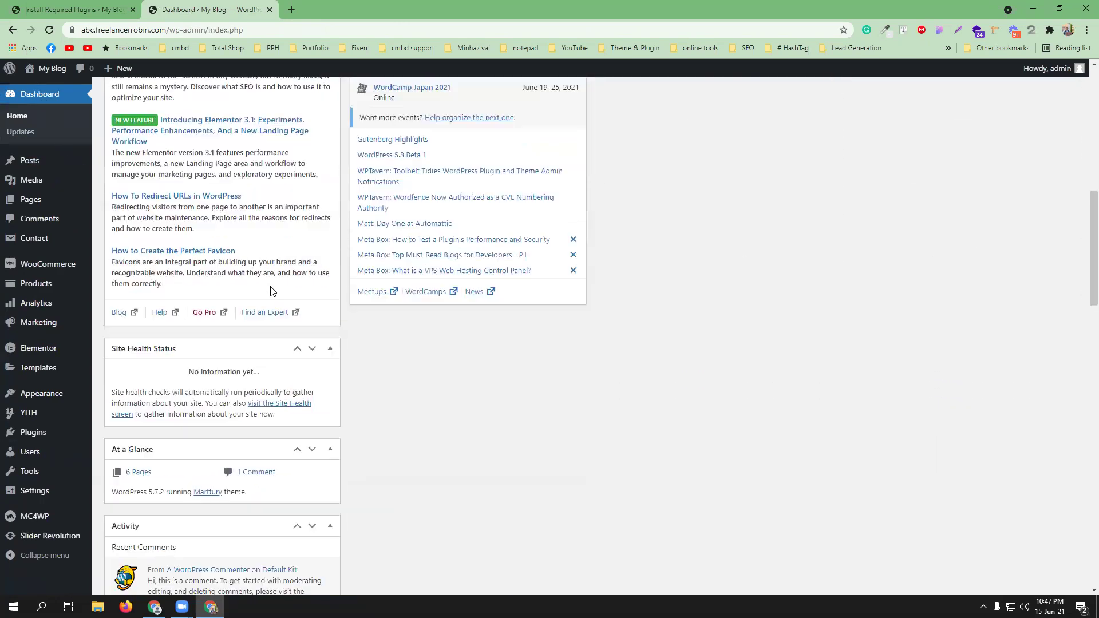
{"action": "scroll", "coordinate": [269, 289], "scroll_direction": "up", "scroll_amount": 15}
{"action": "scroll", "coordinate": [267, 291], "scroll_direction": "up", "scroll_amount": 3}
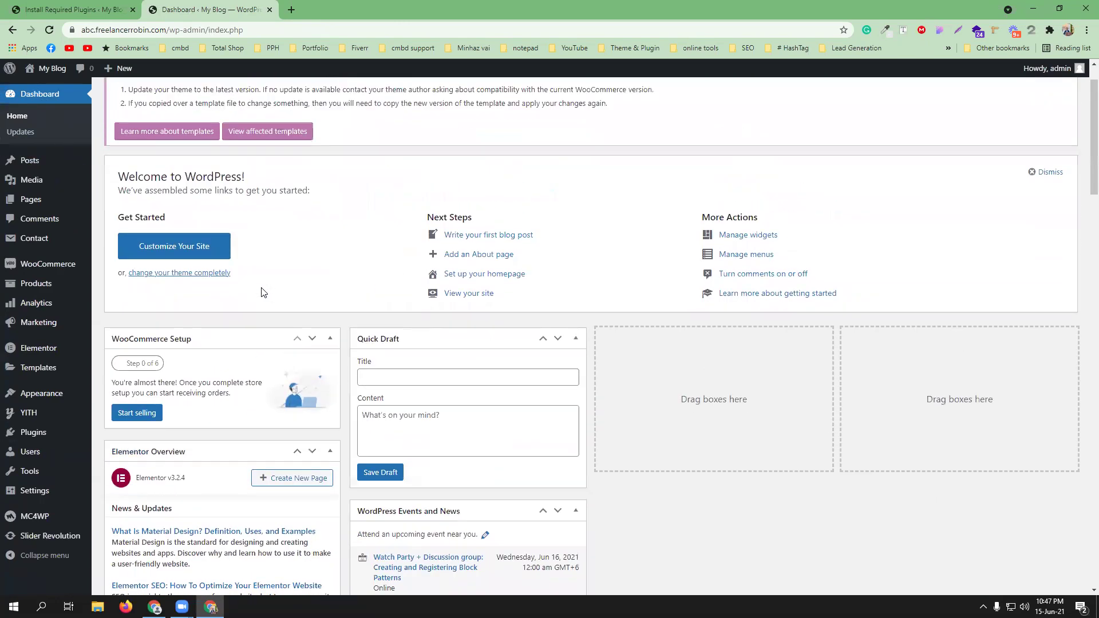
{"action": "mouse_move", "coordinate": [40, 266]}
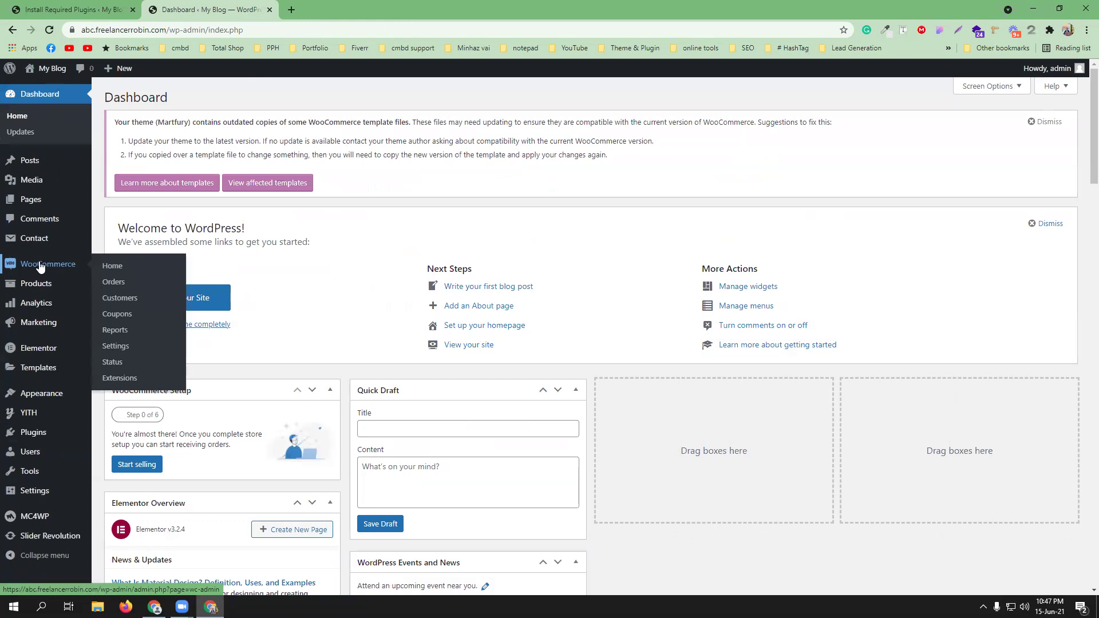
- Open WooCommerce Settings, with Installed Plugins in a separate tab
{"action": "left_click", "coordinate": [121, 351]}
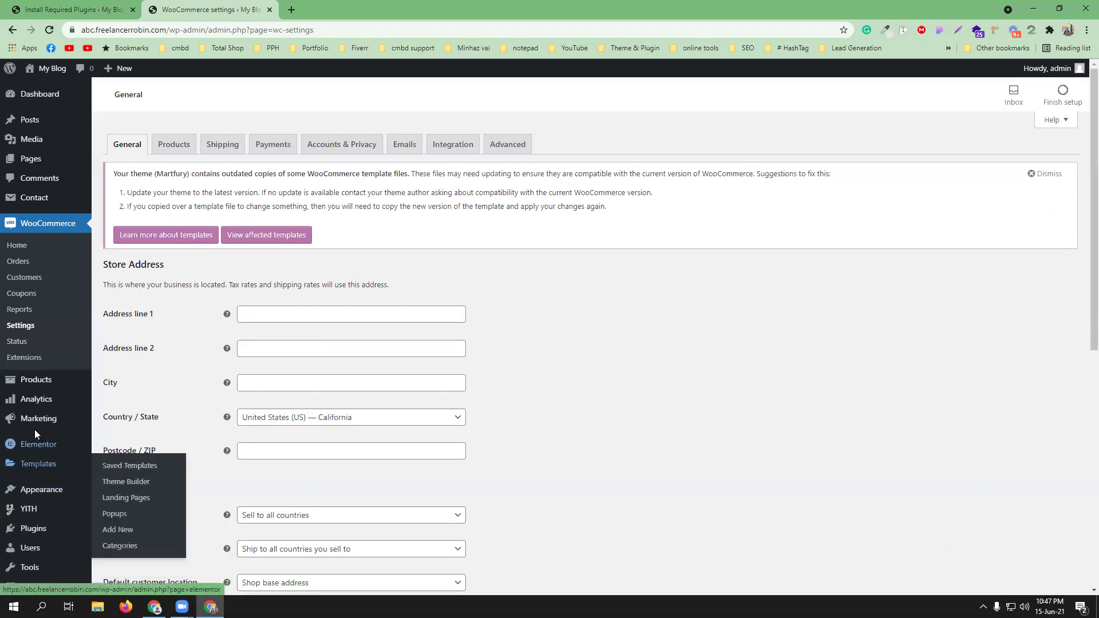
{"action": "mouse_move", "coordinate": [35, 531]}
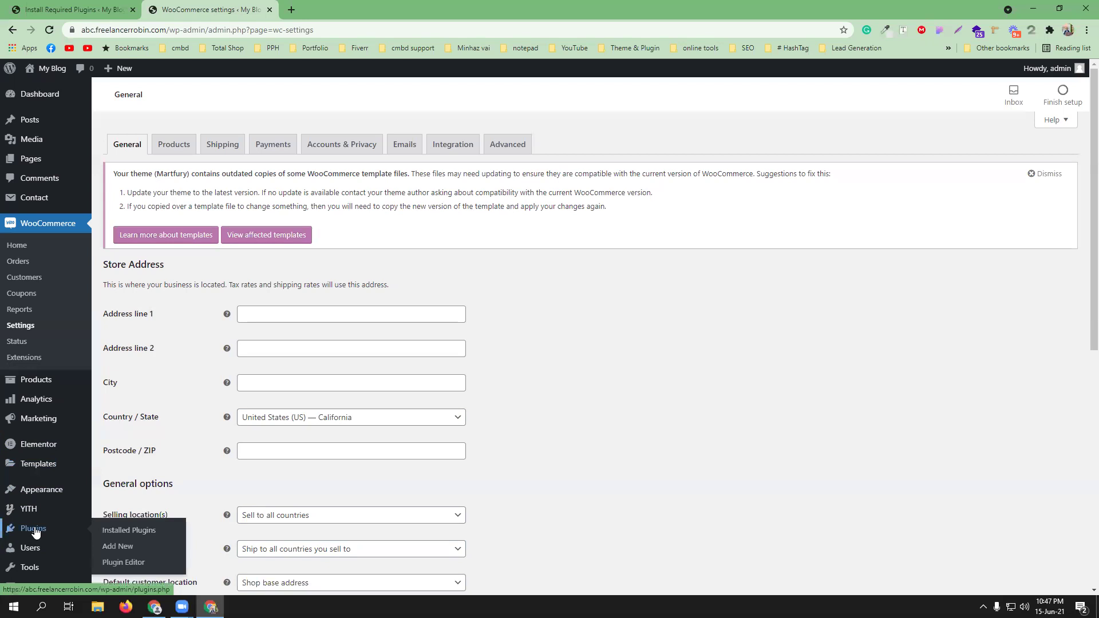
{"action": "middle_click", "coordinate": [106, 531]}
- Reload the required plugins tab, then trim its address to /wp-admin and load it
{"action": "left_click", "coordinate": [57, 5]}
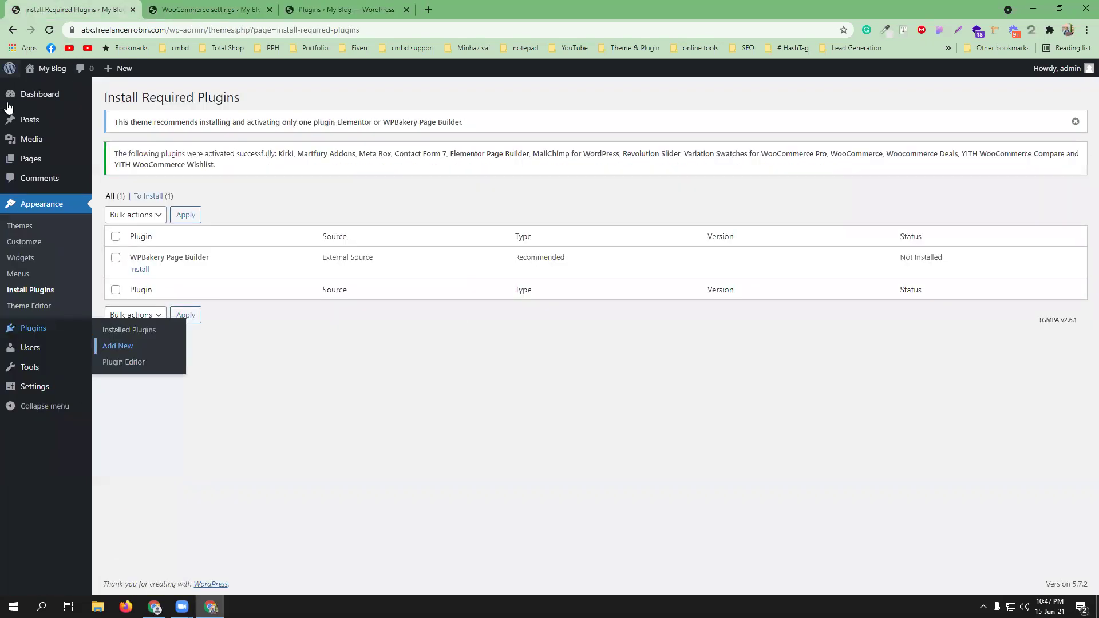
{"action": "left_click", "coordinate": [51, 30]}
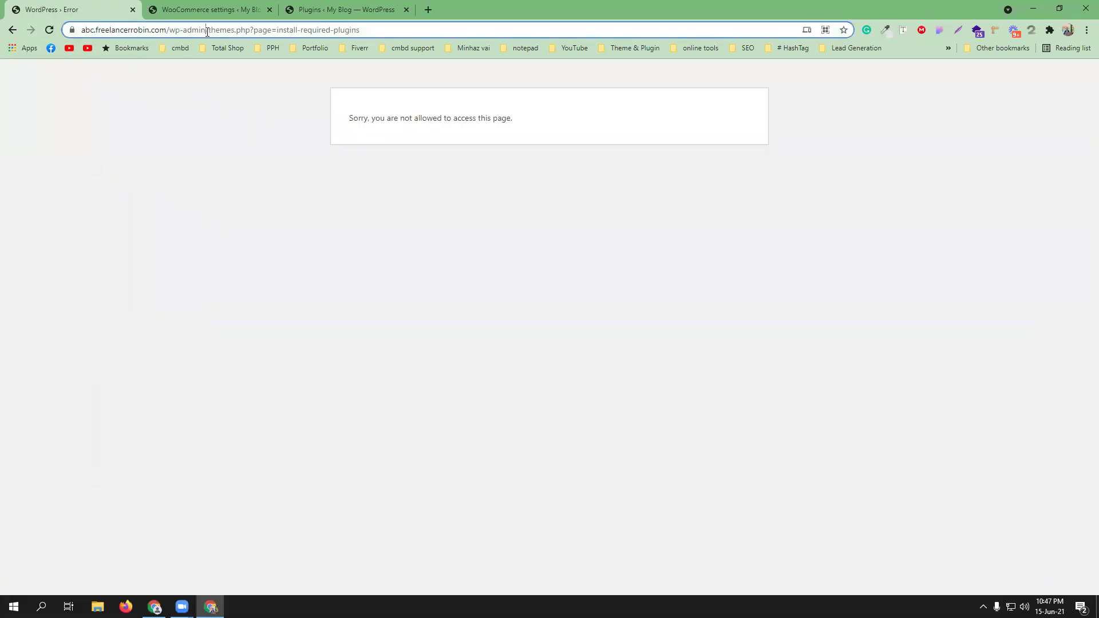
{"action": "left_click_drag", "start_coordinate": [207, 31], "coordinate": [627, 51]}
{"action": "key", "text": "BackSpace"}
{"action": "key", "text": "Return"}
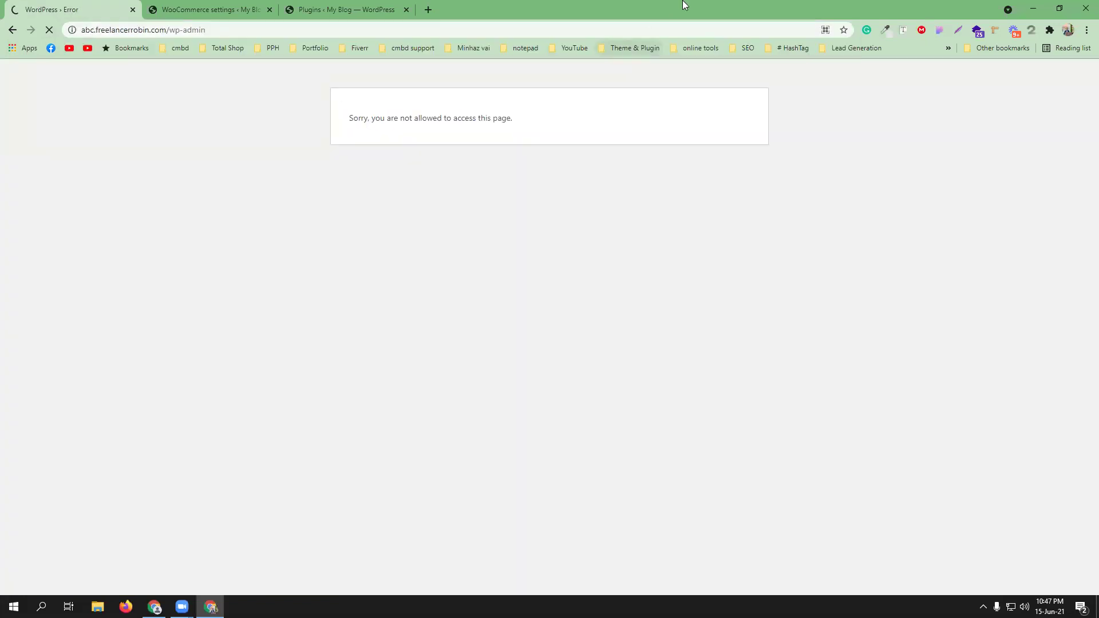
- Open WooCommerce's Settings link from the plugins list in a tab, review it, then close it
{"action": "left_click", "coordinate": [329, 9]}
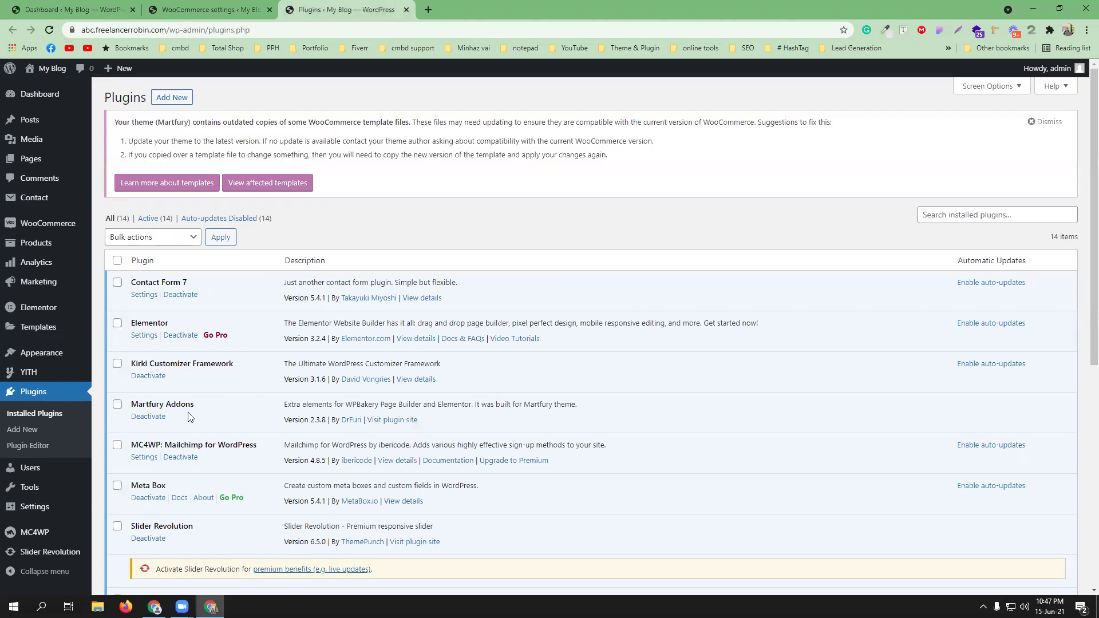
{"action": "scroll", "coordinate": [242, 417], "scroll_direction": "down", "scroll_amount": 5}
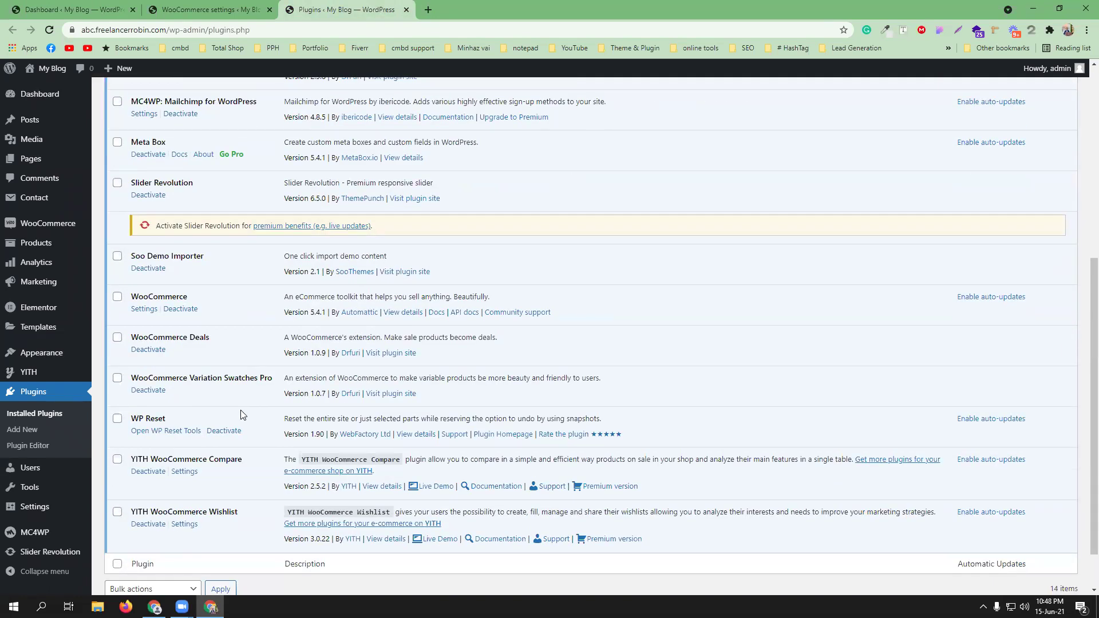
{"action": "middle_click", "coordinate": [144, 309]}
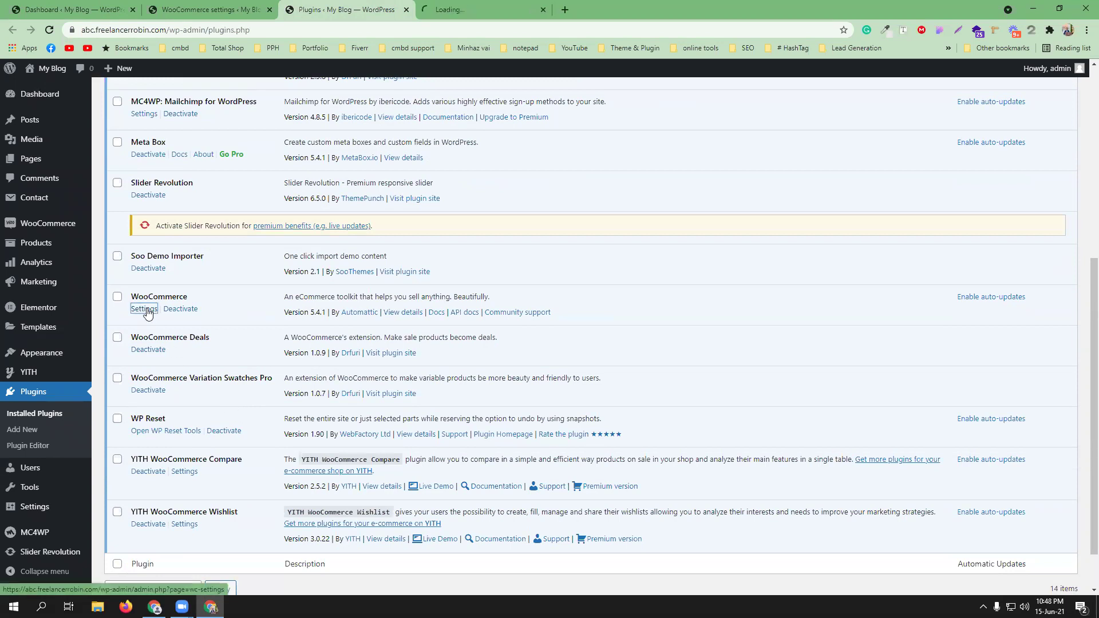
{"action": "left_click", "coordinate": [520, 6]}
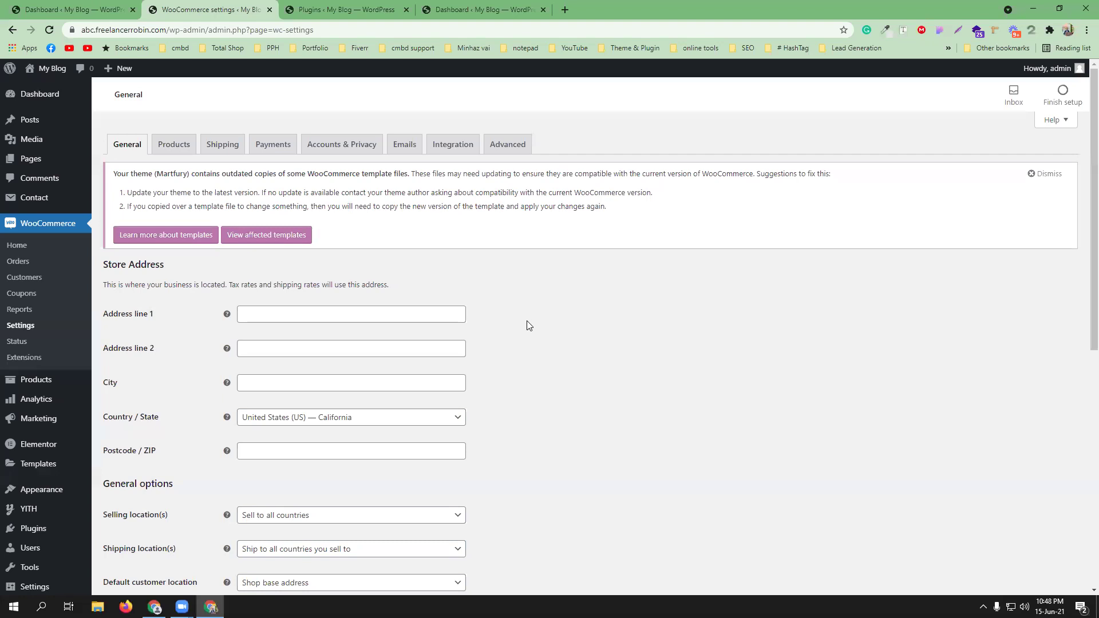
{"action": "left_click", "coordinate": [332, 4]}
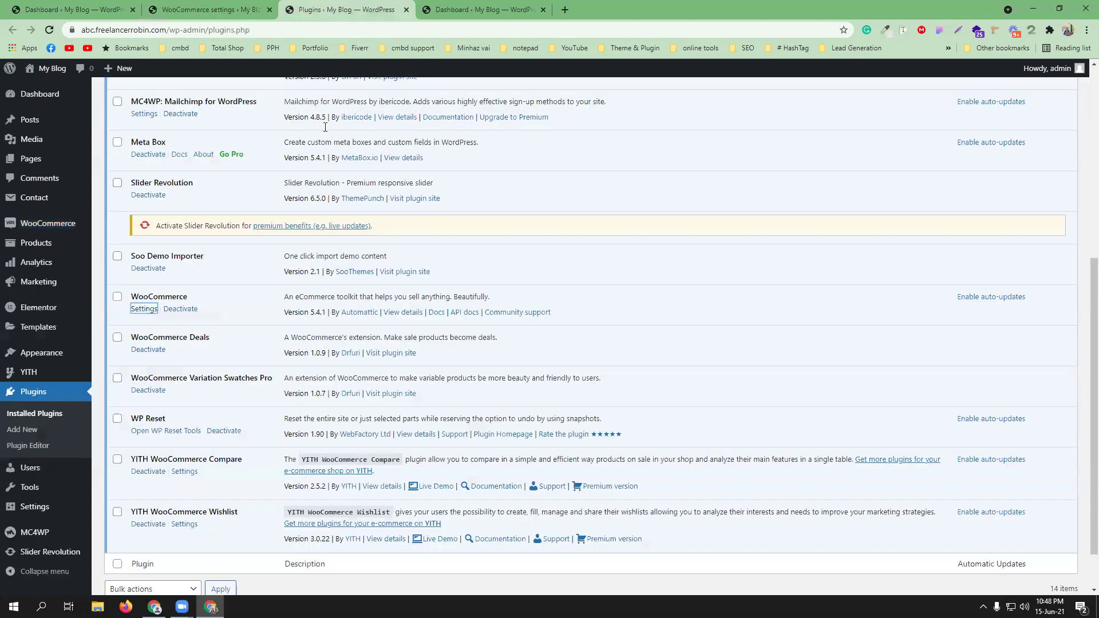
{"action": "left_click", "coordinate": [269, 9]}
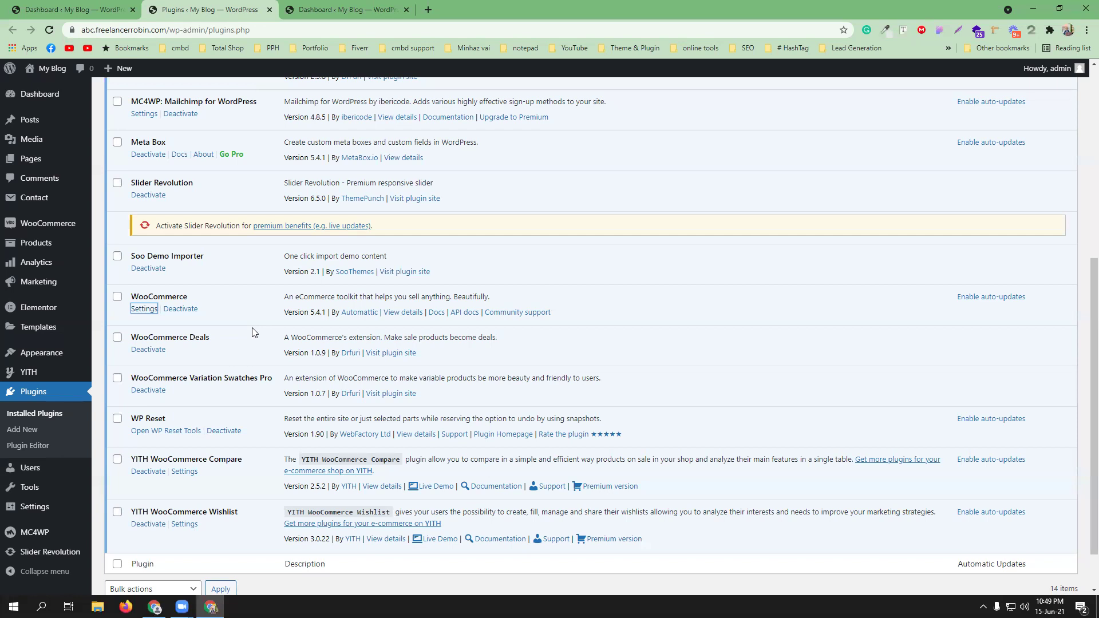
- Deactivate WooCommerce and delete it along with its data, leaving 13 plugins
{"action": "left_click", "coordinate": [184, 311]}
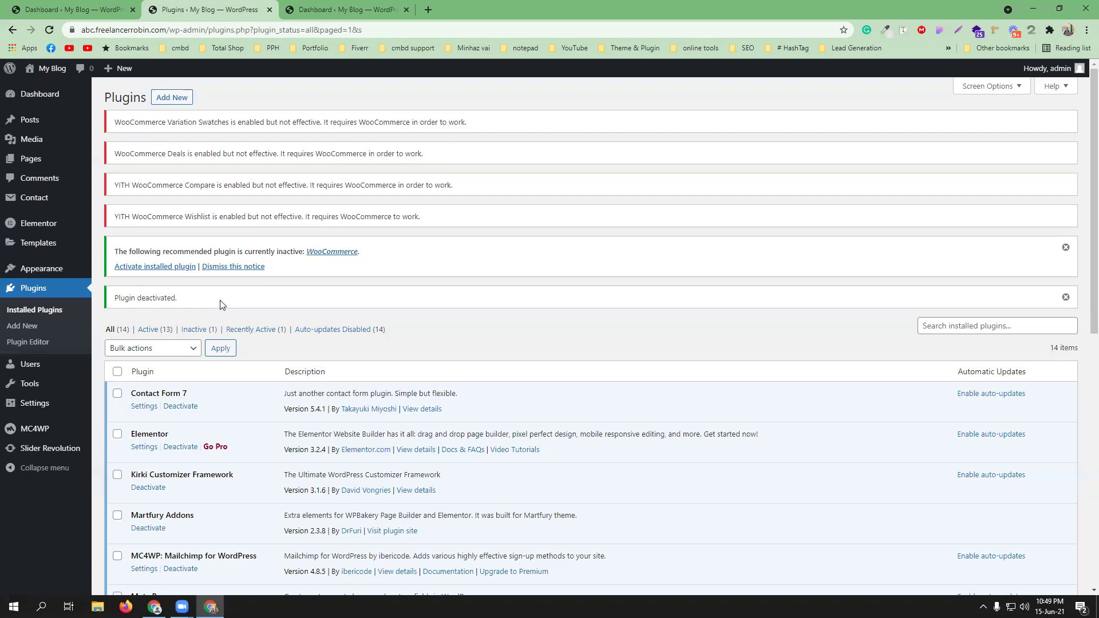
{"action": "scroll", "coordinate": [222, 304], "scroll_direction": "down", "scroll_amount": 7}
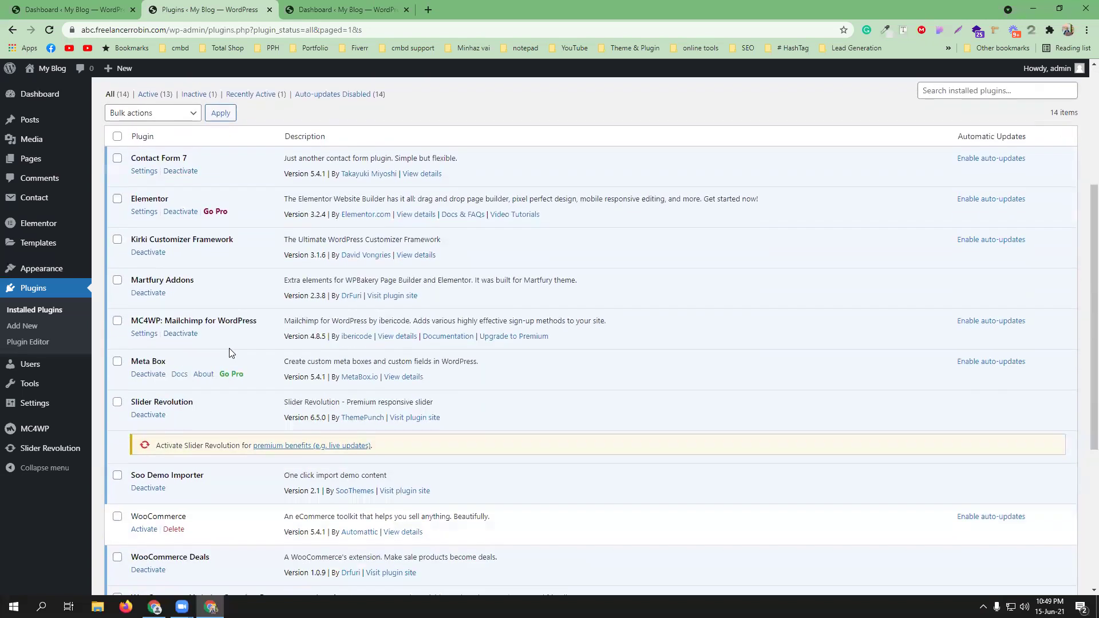
{"action": "left_click", "coordinate": [173, 364]}
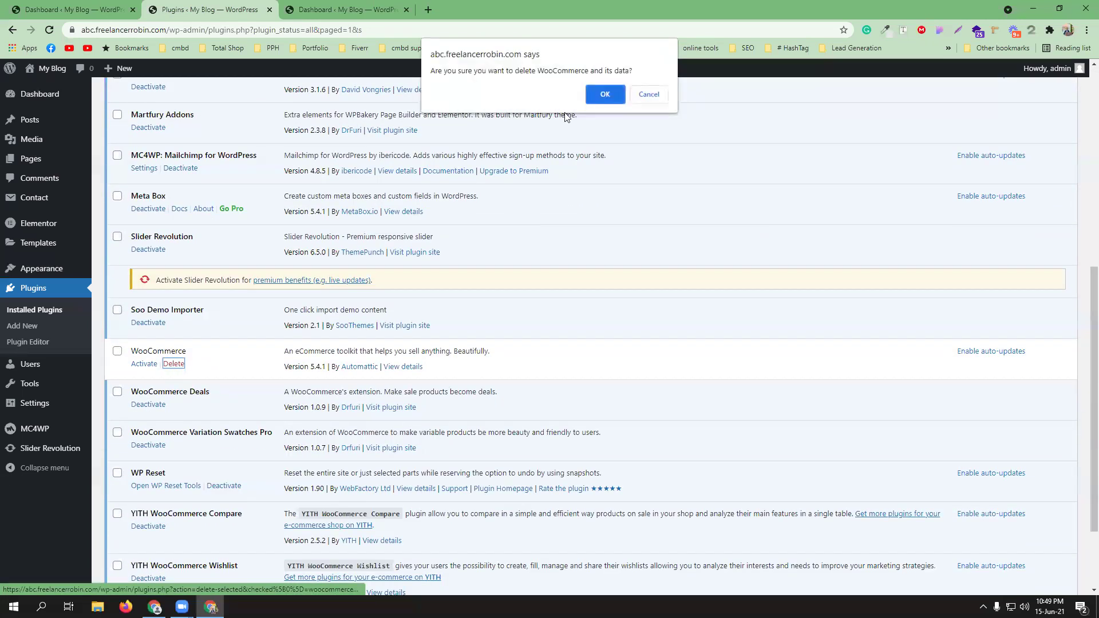
{"action": "left_click", "coordinate": [606, 93]}
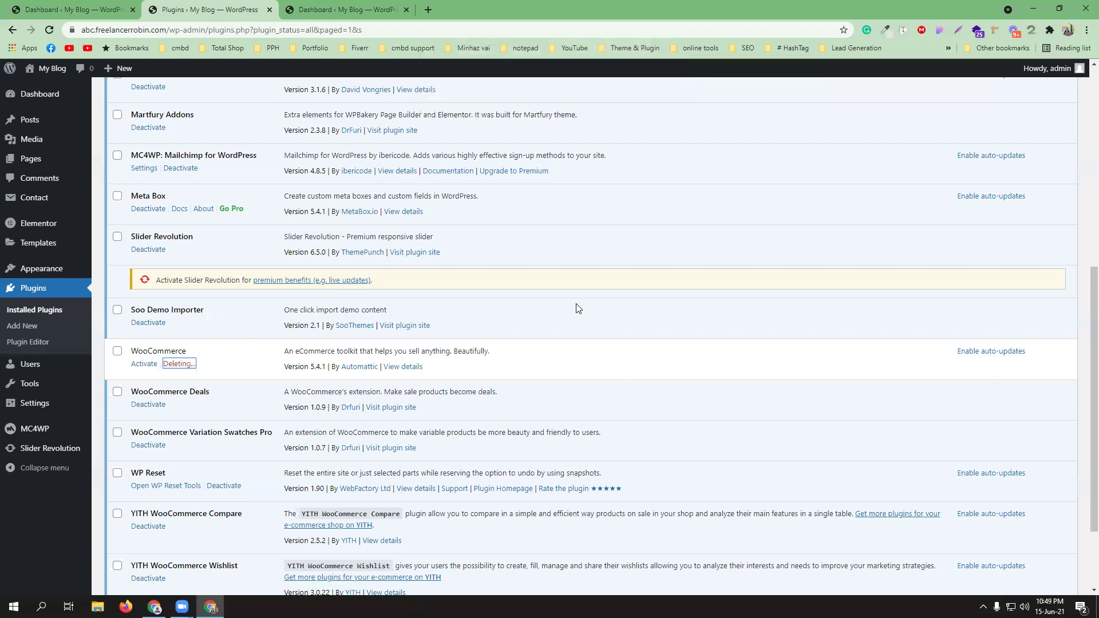
{"action": "scroll", "coordinate": [431, 338], "scroll_direction": "up", "scroll_amount": 6}
{"action": "scroll", "coordinate": [432, 338], "scroll_direction": "up", "scroll_amount": 2}
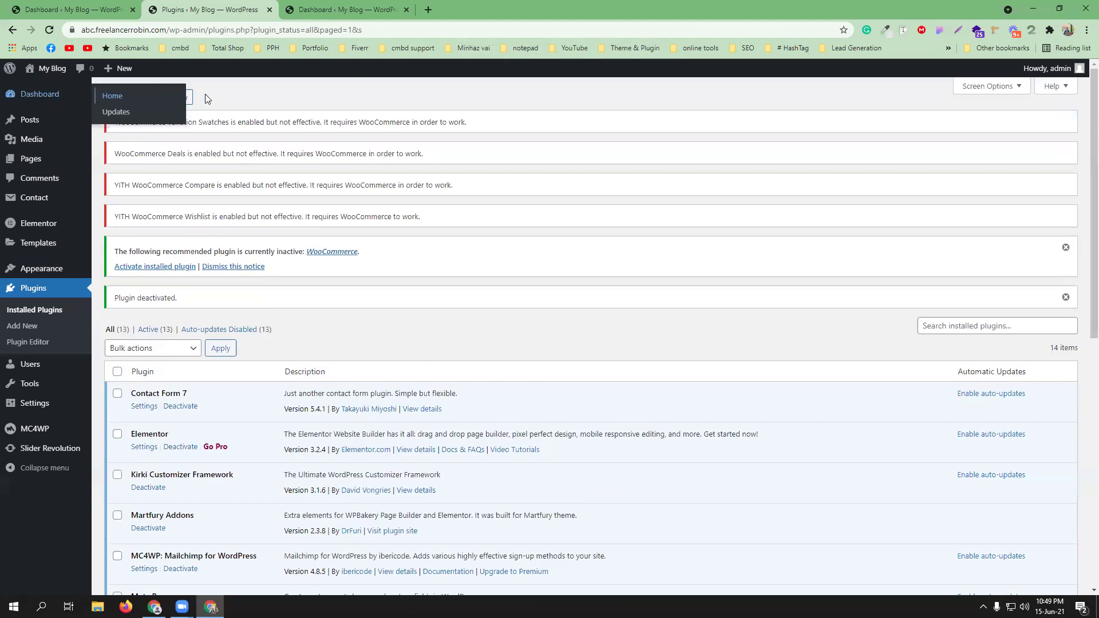
{"action": "left_click", "coordinate": [183, 99]}
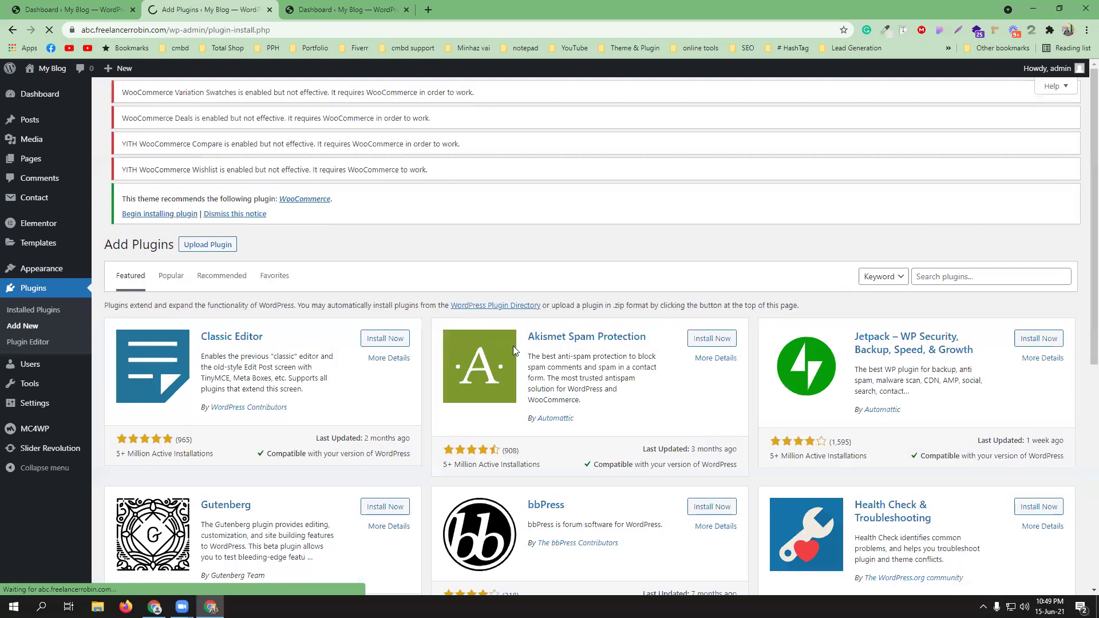
- Search the plugin directory for 'woocommerce', then reinstall and activate WooCommerce
{"action": "left_click", "coordinate": [954, 293]}
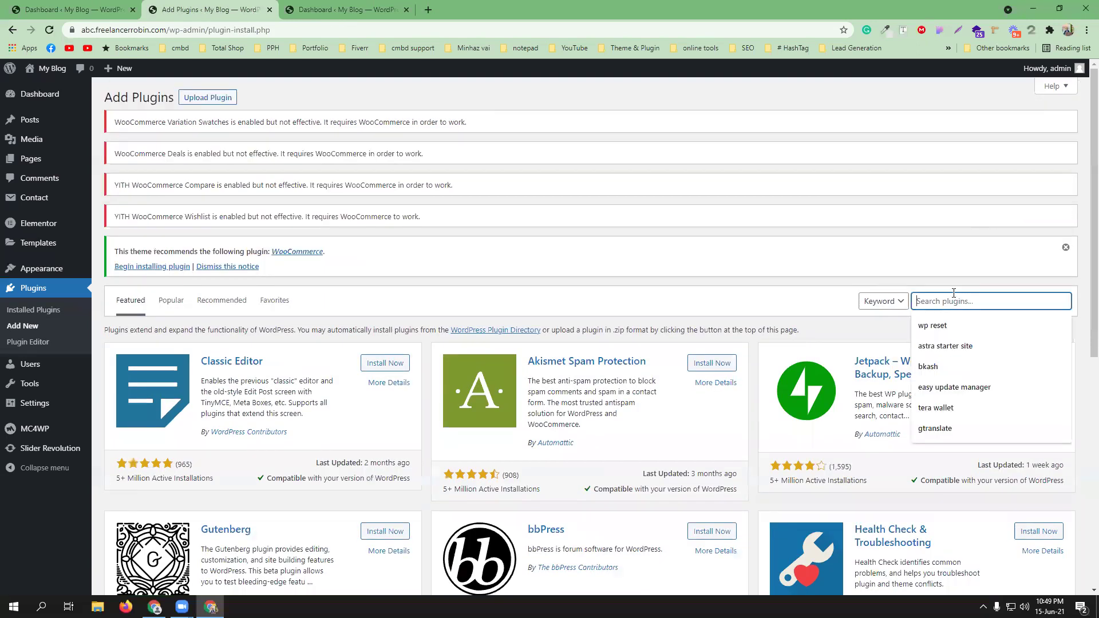
{"action": "type", "text": "woocommer"}
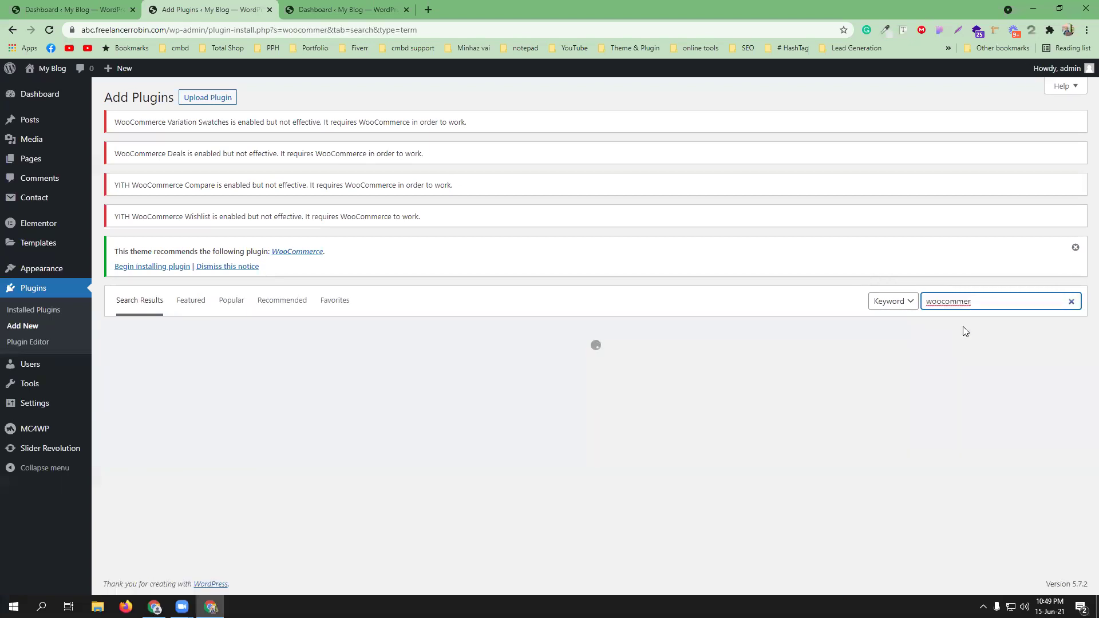
{"action": "type", "text": "ce"}
{"action": "left_click", "coordinate": [971, 301]}
{"action": "left_click", "coordinate": [971, 325]}
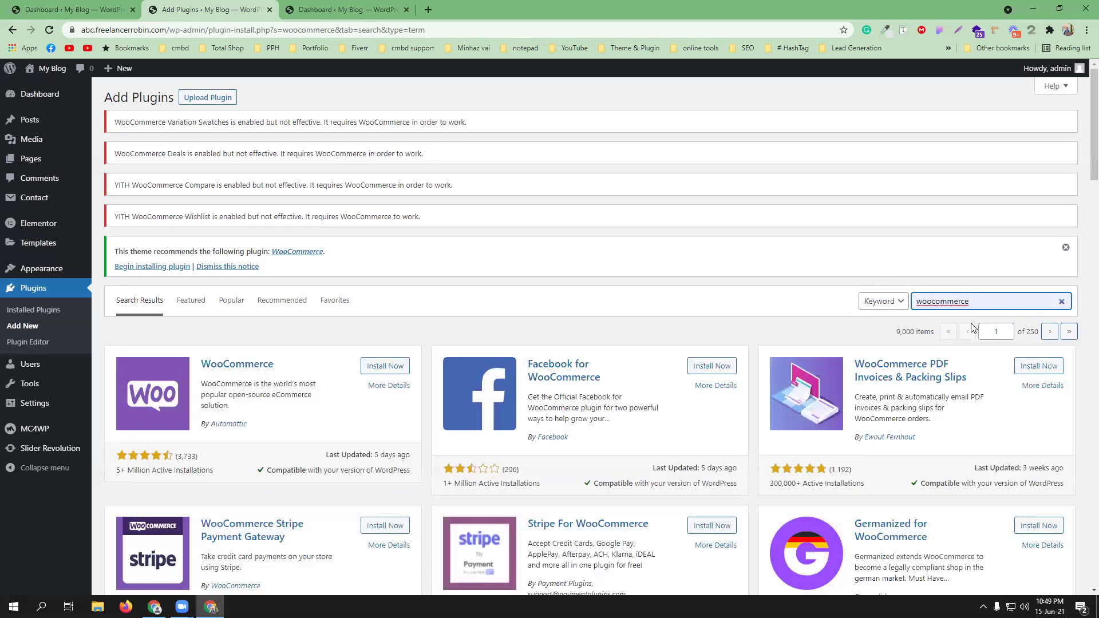
{"action": "left_click", "coordinate": [399, 367]}
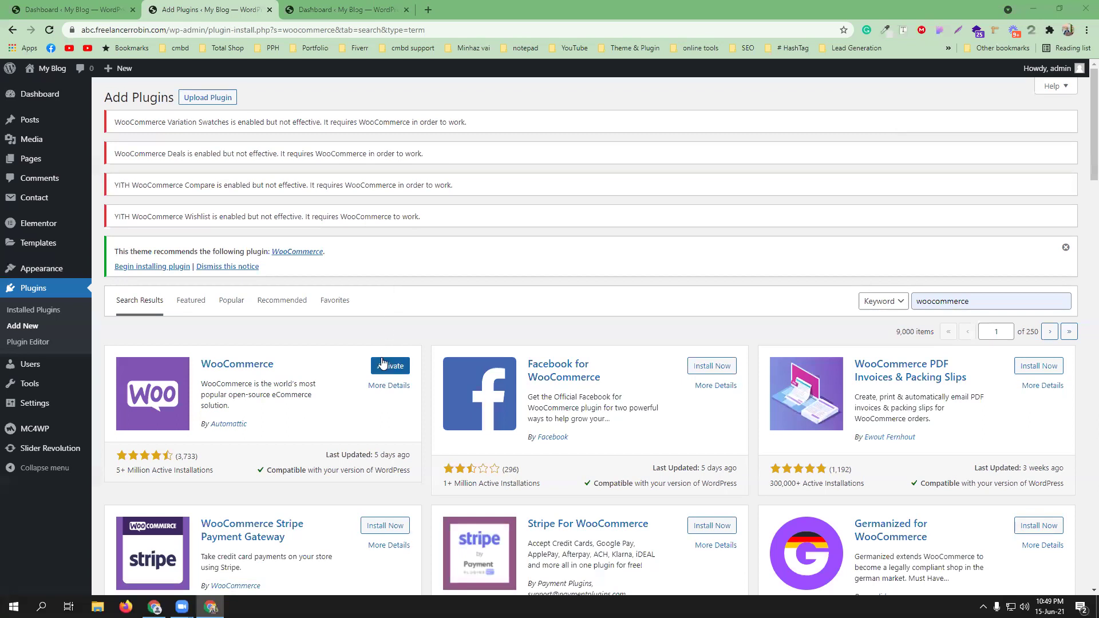
{"action": "left_click", "coordinate": [387, 367]}
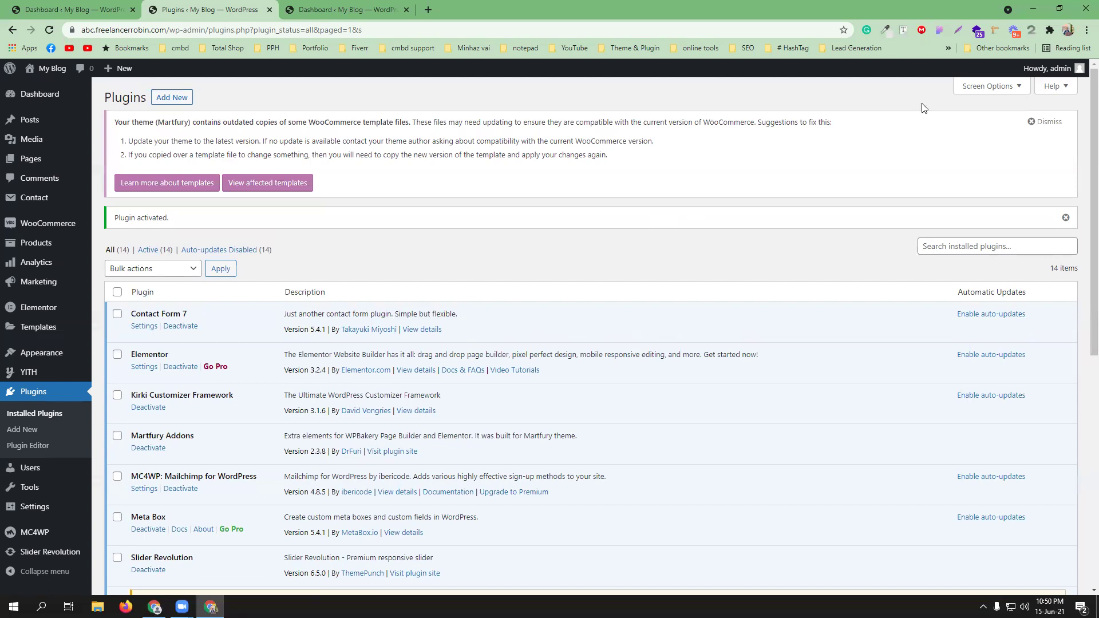
- Open WooCommerce settings and fill the store address from the saved Chrome address
{"action": "scroll", "coordinate": [189, 435], "scroll_direction": "down", "scroll_amount": 3}
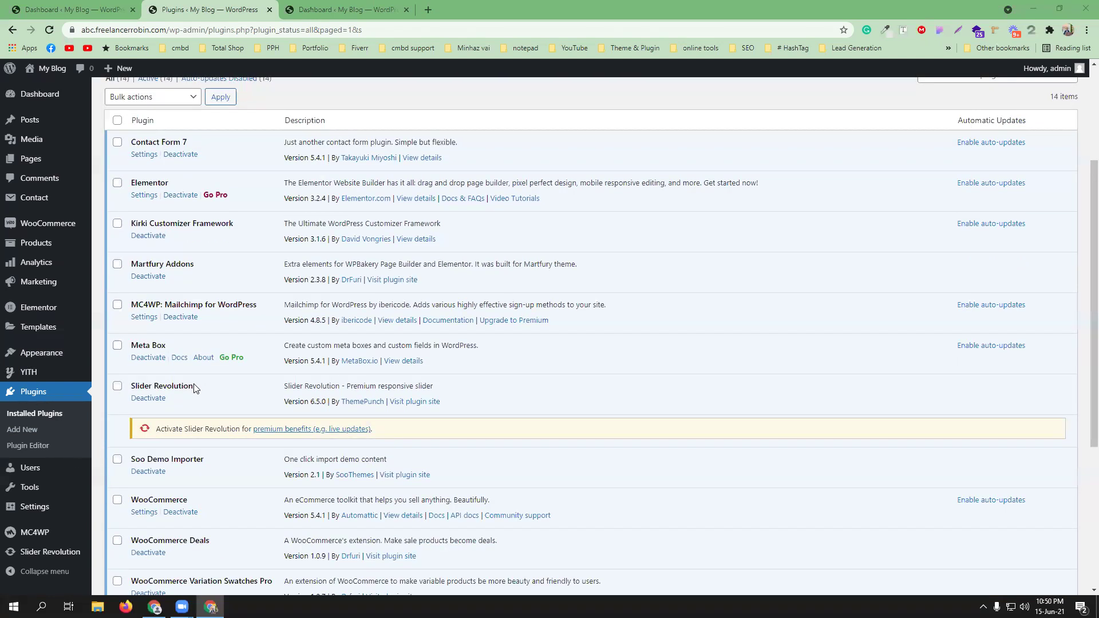
{"action": "scroll", "coordinate": [197, 389], "scroll_direction": "down", "scroll_amount": 1}
{"action": "left_click", "coordinate": [143, 455]}
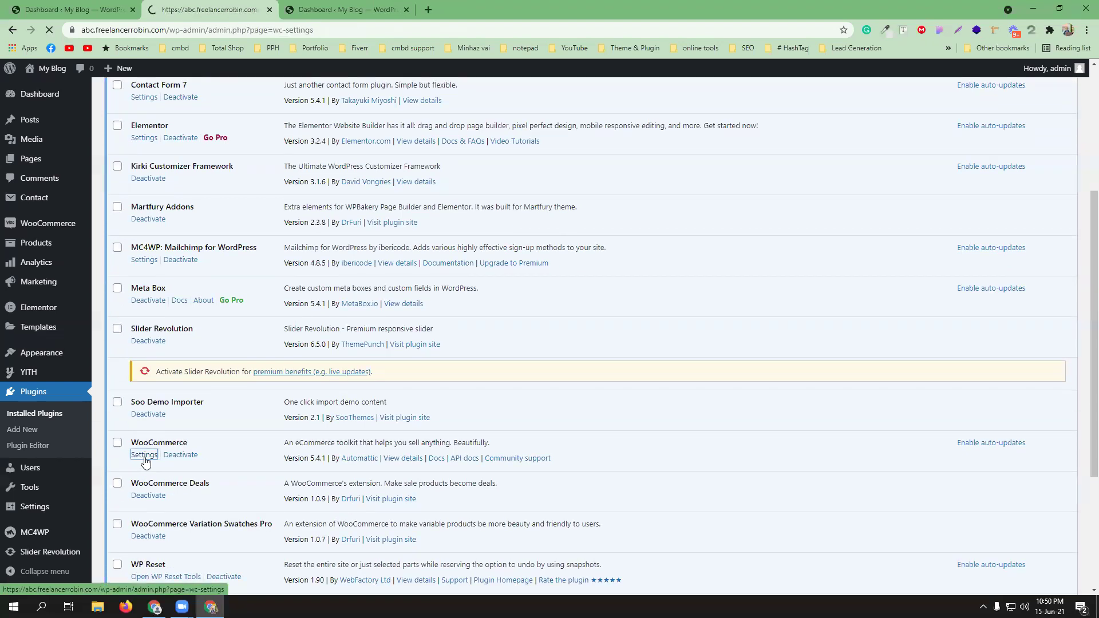
{"action": "left_click", "coordinate": [287, 219]}
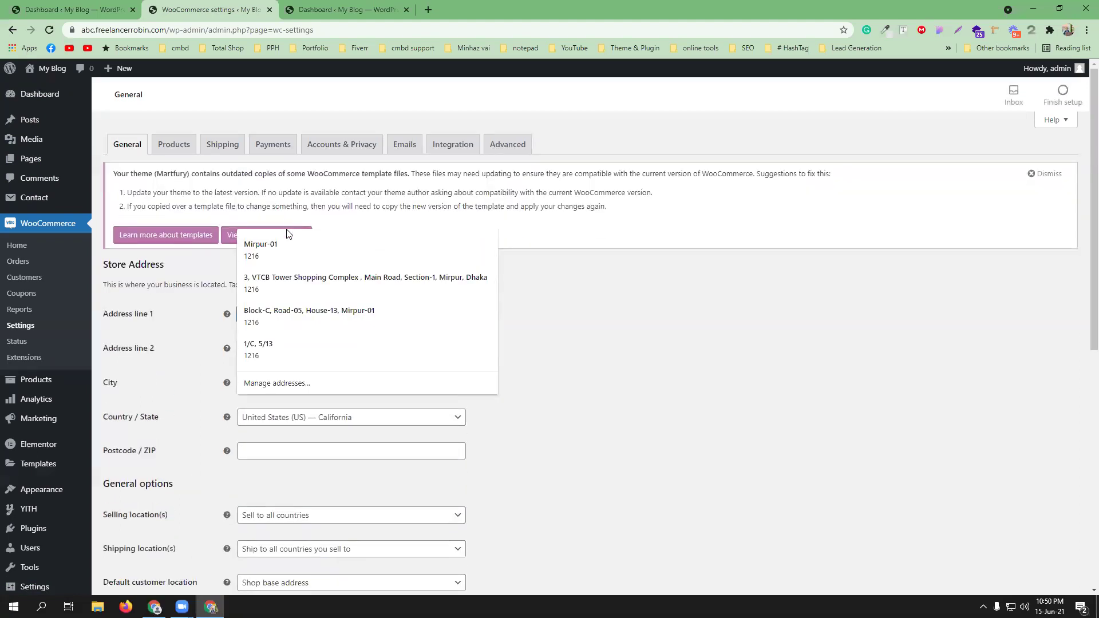
{"action": "left_click", "coordinate": [662, 319]}
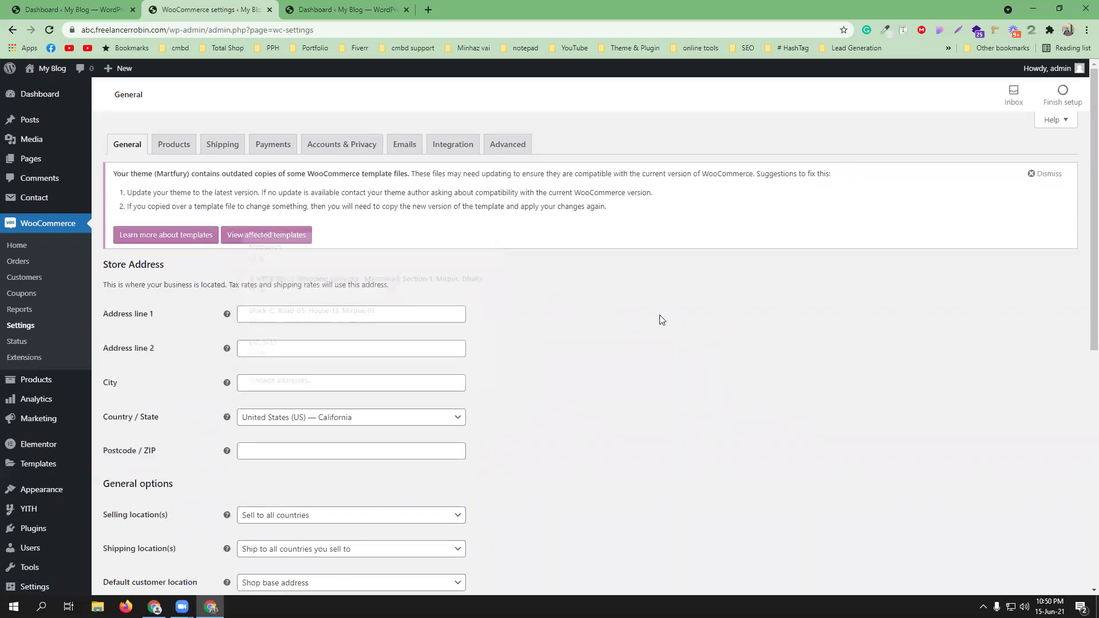
{"action": "left_click", "coordinate": [255, 315]}
{"action": "left_click", "coordinate": [273, 343]}
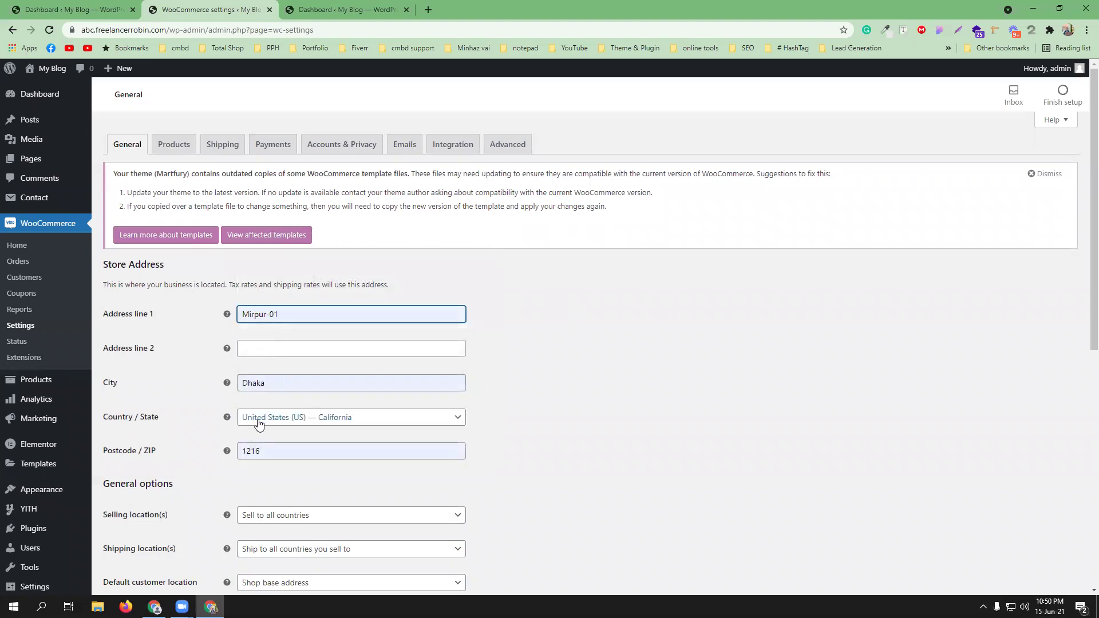
- Set the store's country/state to Bangladesh — Dhaka, then open the selling location options
{"action": "scroll", "coordinate": [584, 380], "scroll_direction": "down", "scroll_amount": 2}
{"action": "left_click", "coordinate": [362, 308]}
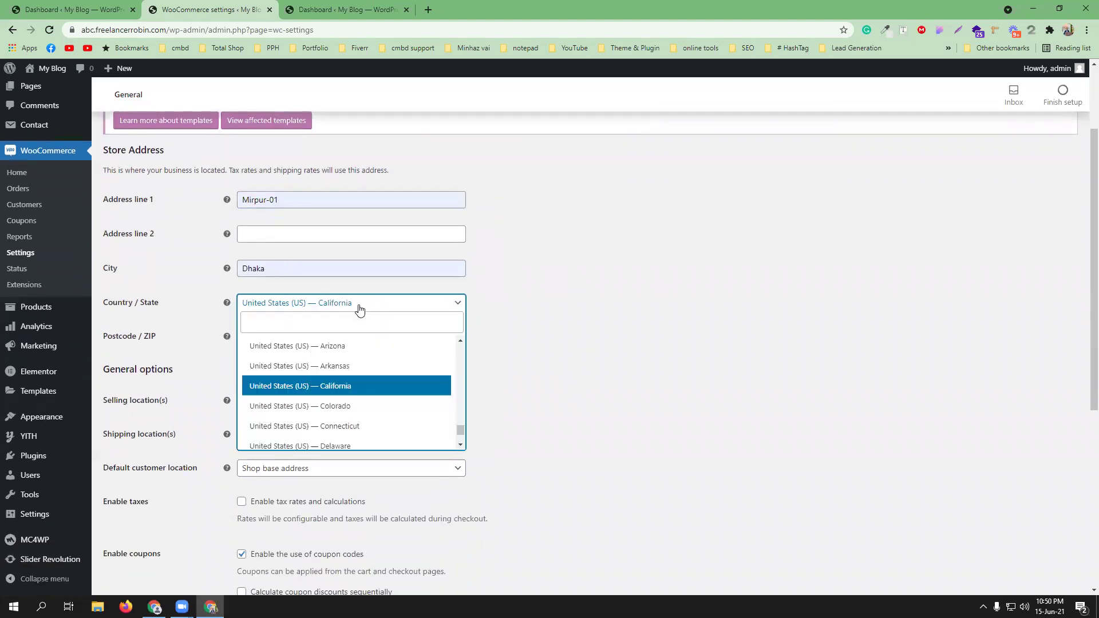
{"action": "type", "text": "dha"}
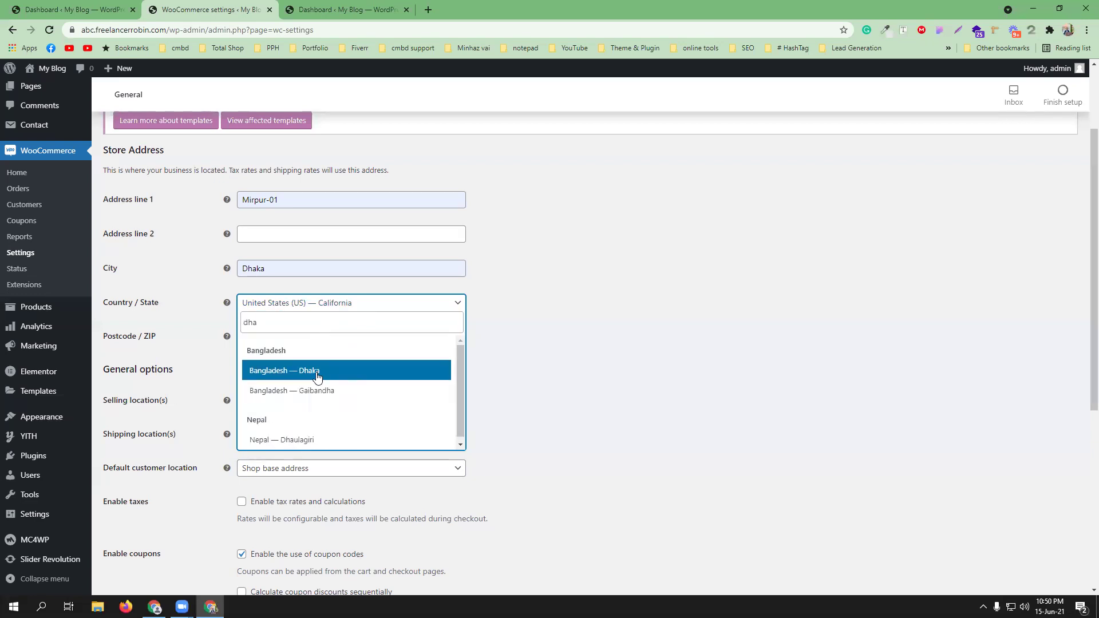
{"action": "left_click", "coordinate": [314, 371]}
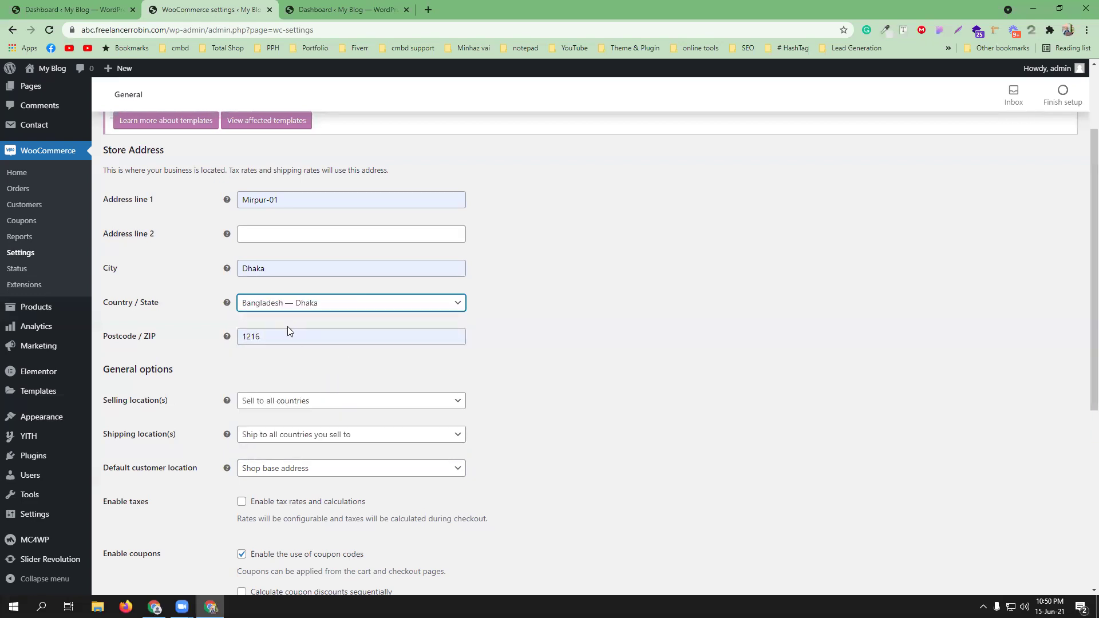
{"action": "left_click", "coordinate": [331, 402]}
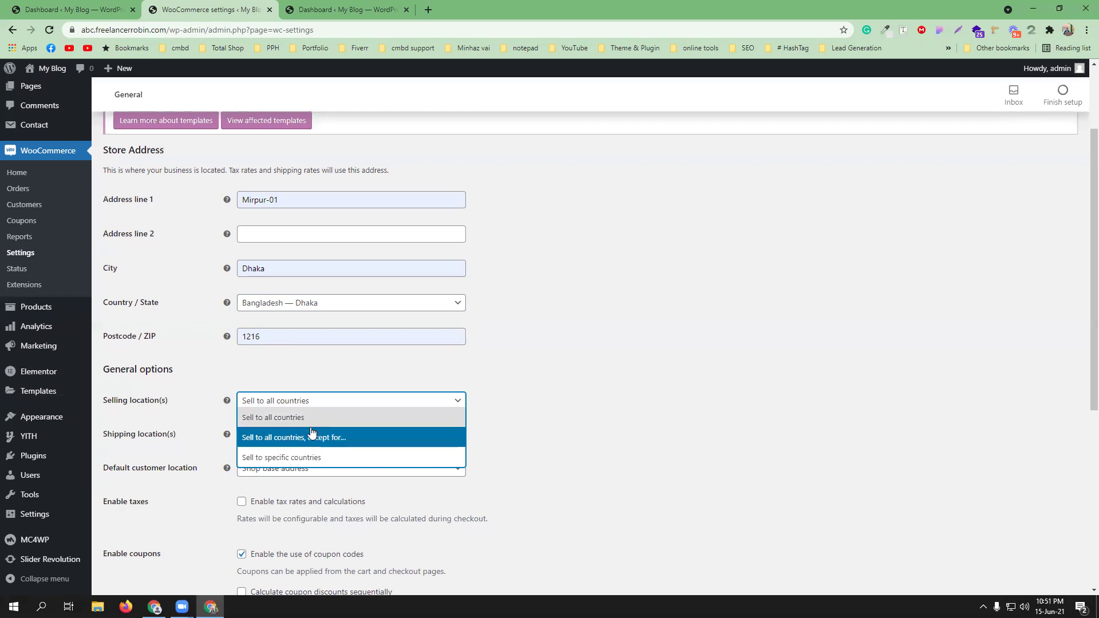
{"action": "left_click", "coordinate": [633, 418]}
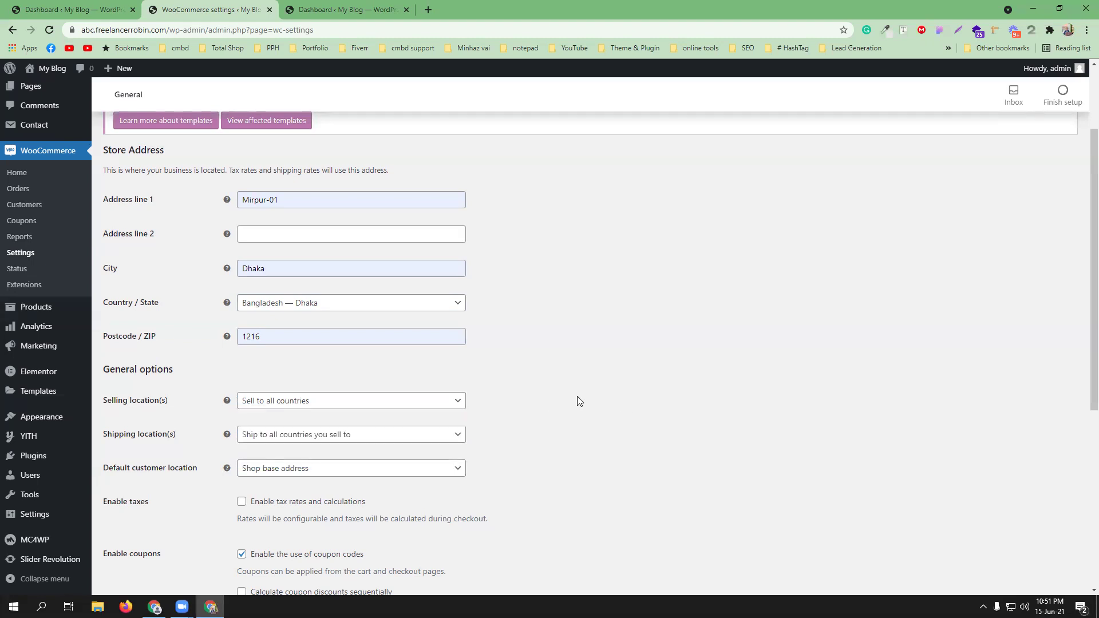
{"action": "left_click", "coordinate": [349, 404]}
{"action": "left_click", "coordinate": [324, 440]}
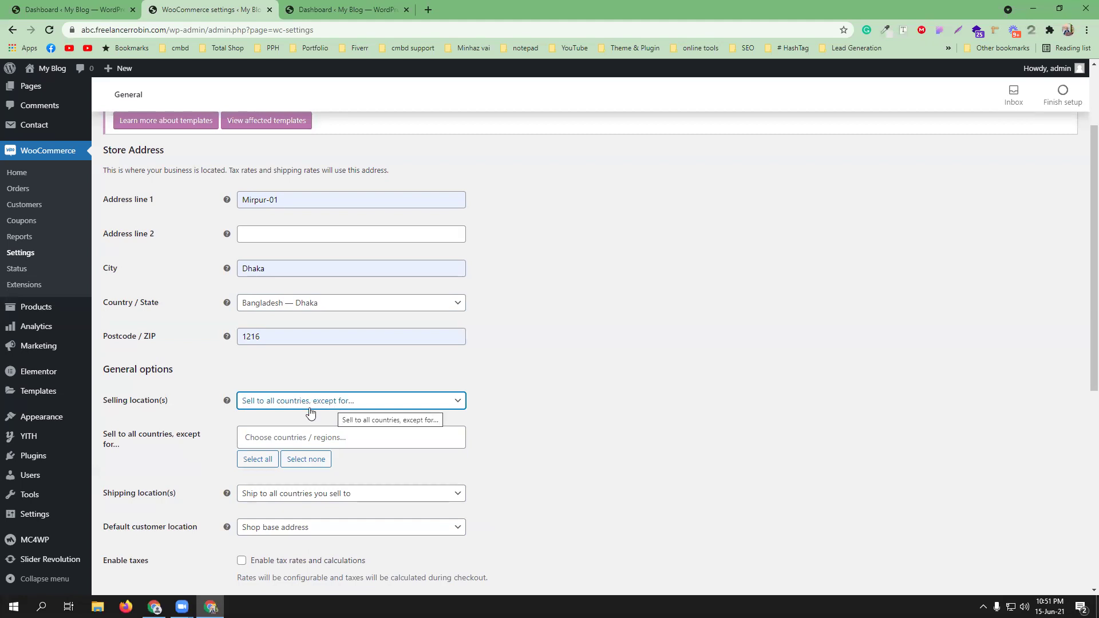
{"action": "left_click", "coordinate": [288, 441]}
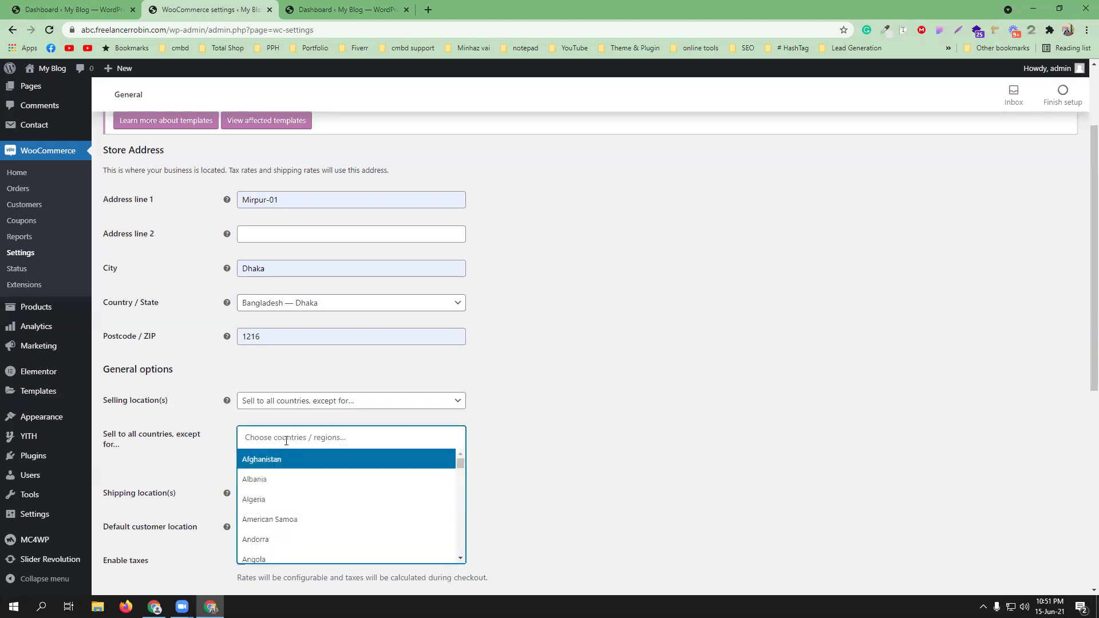
{"action": "left_click", "coordinate": [287, 455]}
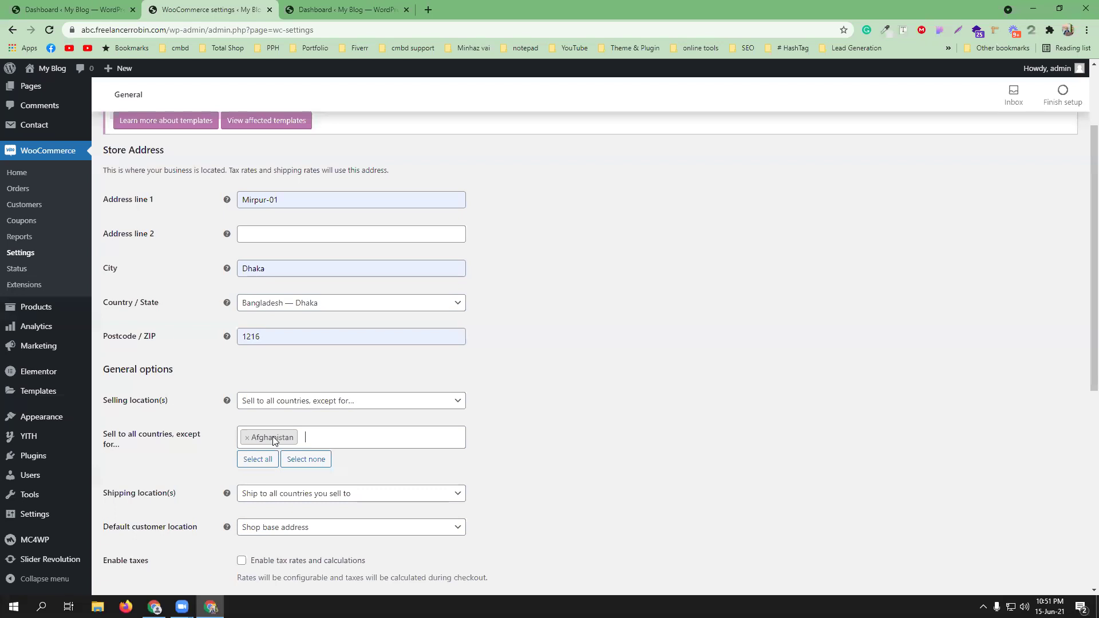
{"action": "left_click", "coordinate": [247, 438]}
{"action": "left_click", "coordinate": [297, 402]}
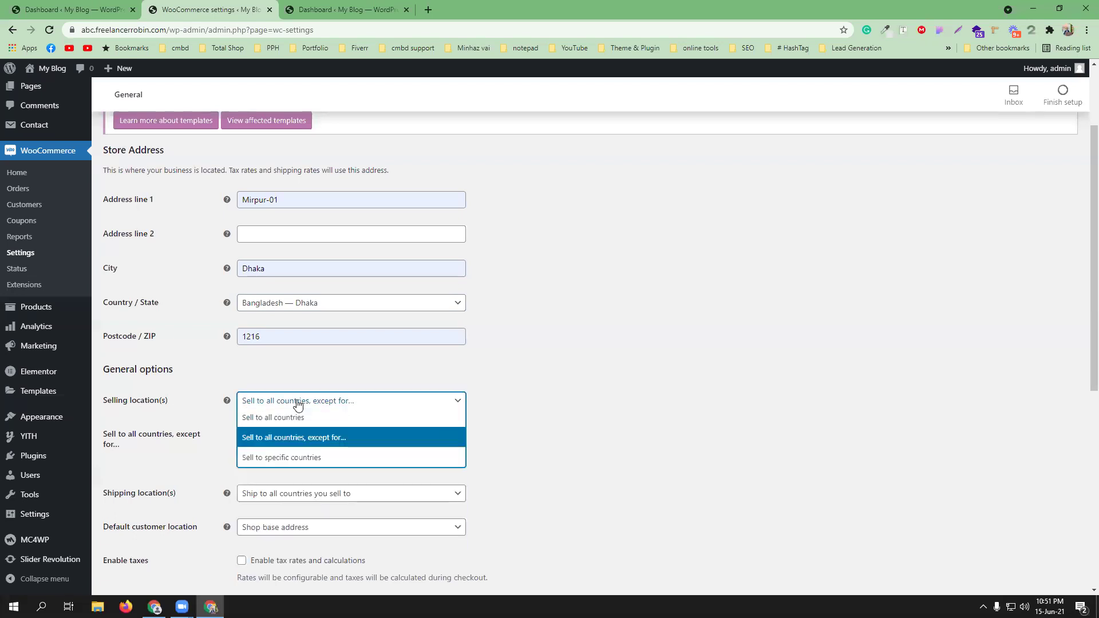
{"action": "left_click", "coordinate": [298, 457]}
{"action": "left_click", "coordinate": [298, 435]}
{"action": "type", "text": "aus"}
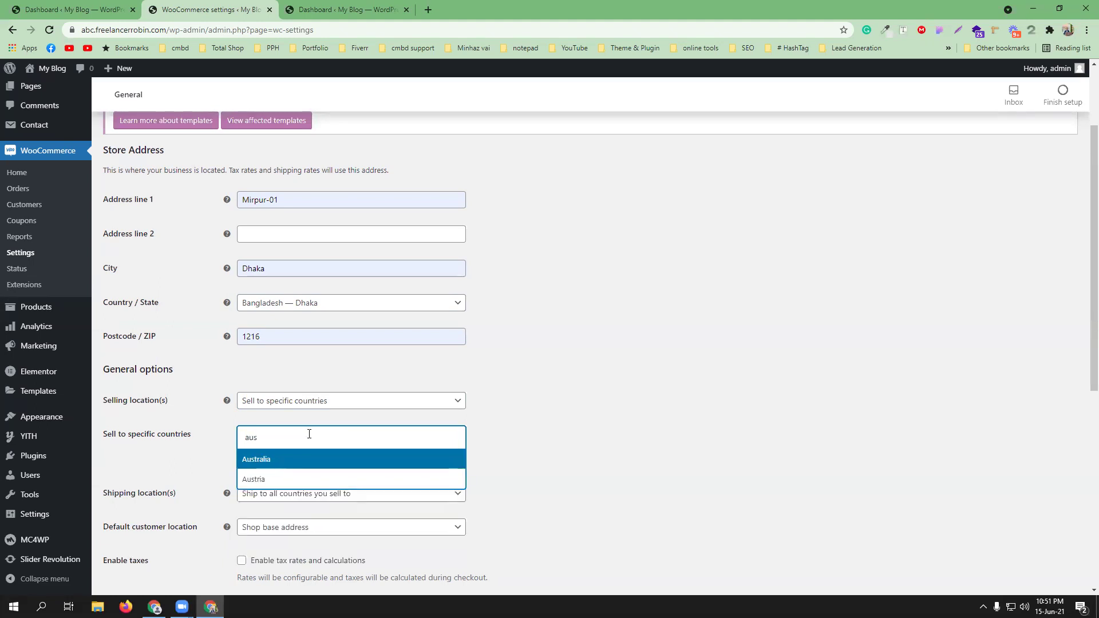
{"action": "left_click", "coordinate": [313, 459]}
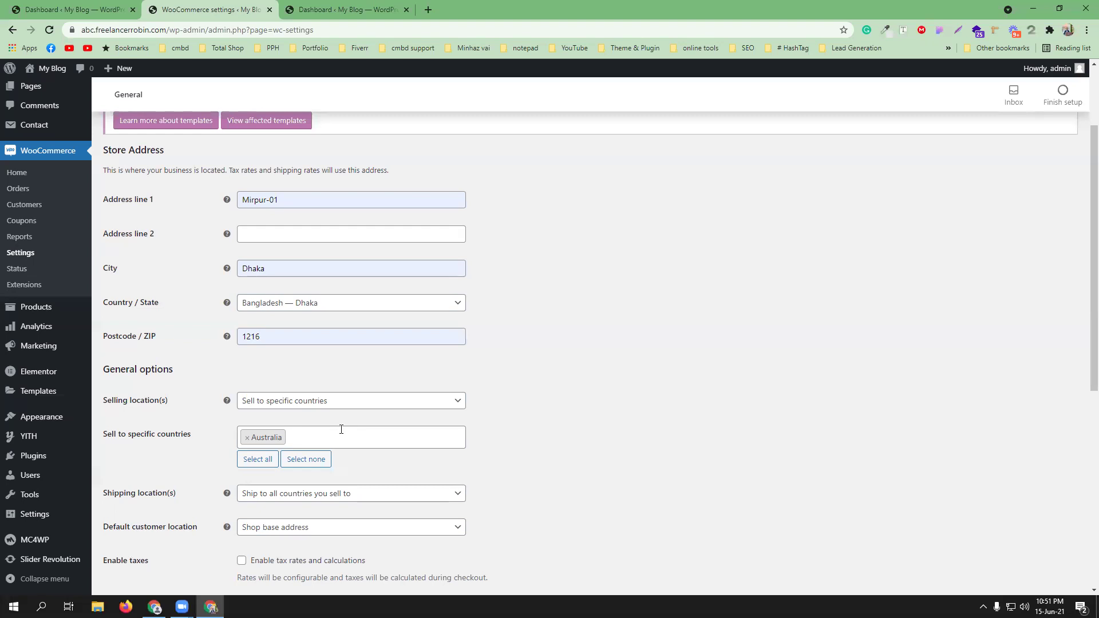
{"action": "left_click", "coordinate": [299, 403]}
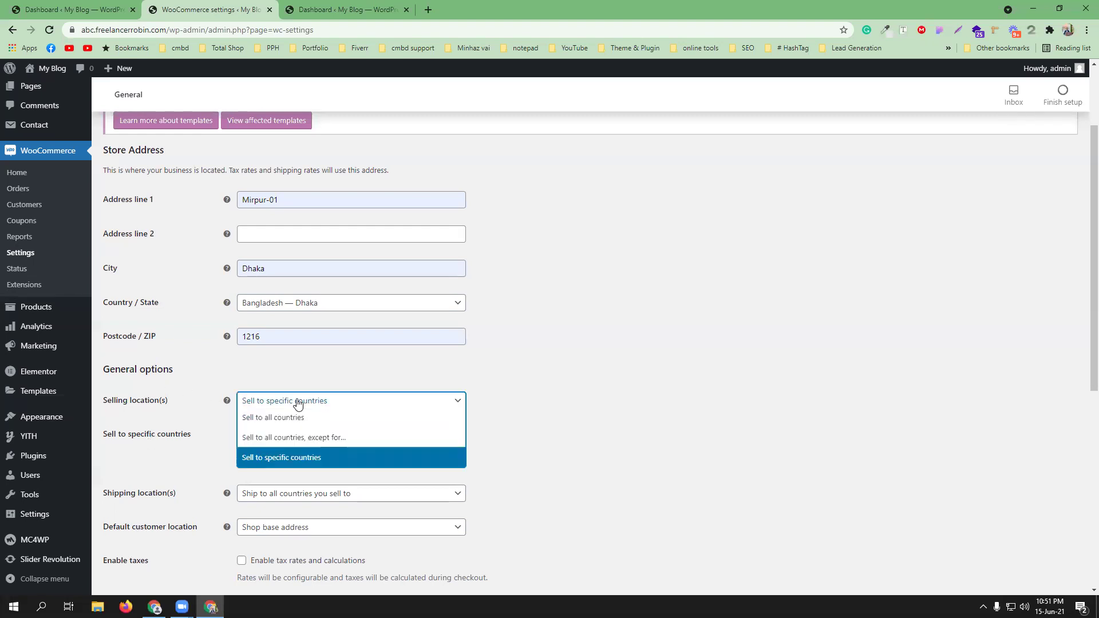
{"action": "left_click", "coordinate": [300, 422]}
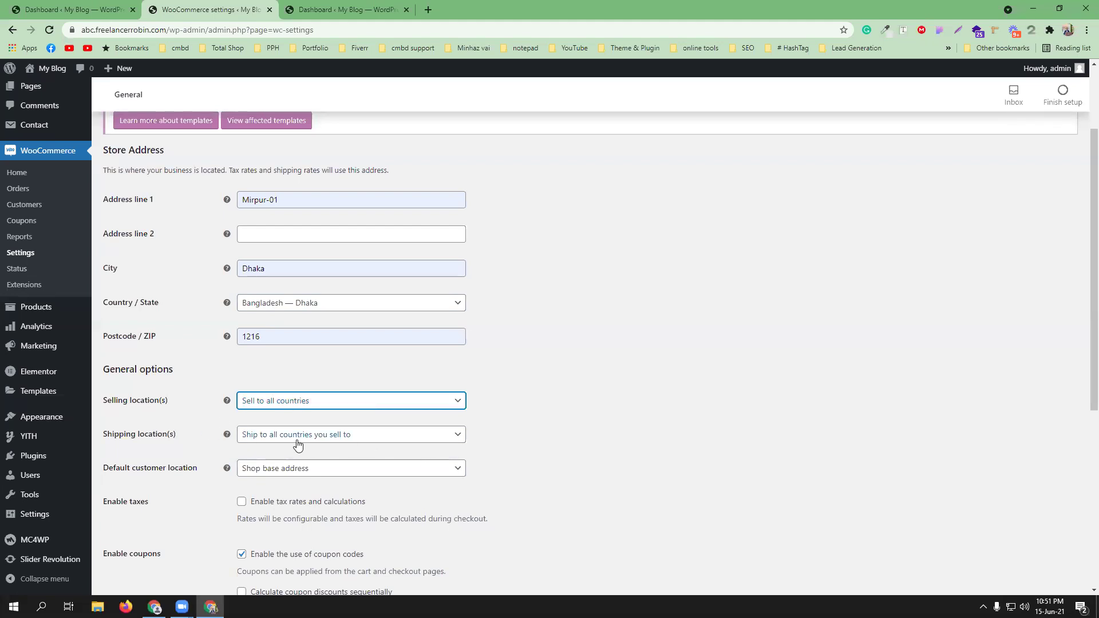
- Keep the currency as United States (US) dollar ($) and save the general settings
{"action": "scroll", "coordinate": [618, 423], "scroll_direction": "down", "scroll_amount": 1}
{"action": "scroll", "coordinate": [618, 424], "scroll_direction": "down", "scroll_amount": 2}
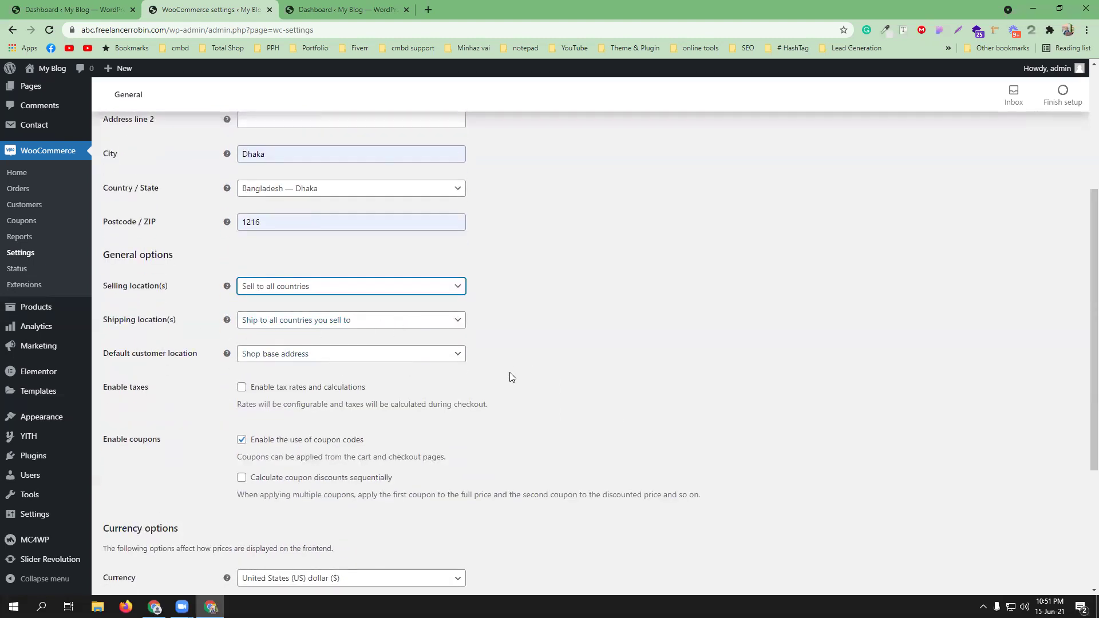
{"action": "scroll", "coordinate": [509, 372], "scroll_direction": "down", "scroll_amount": 1}
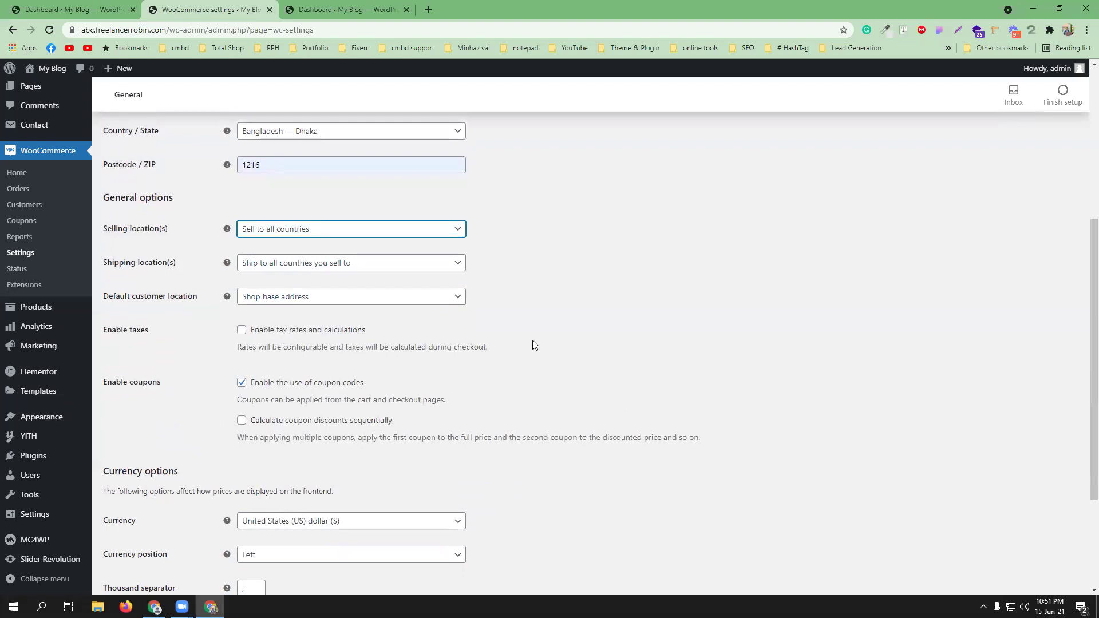
{"action": "scroll", "coordinate": [532, 340], "scroll_direction": "down", "scroll_amount": 3}
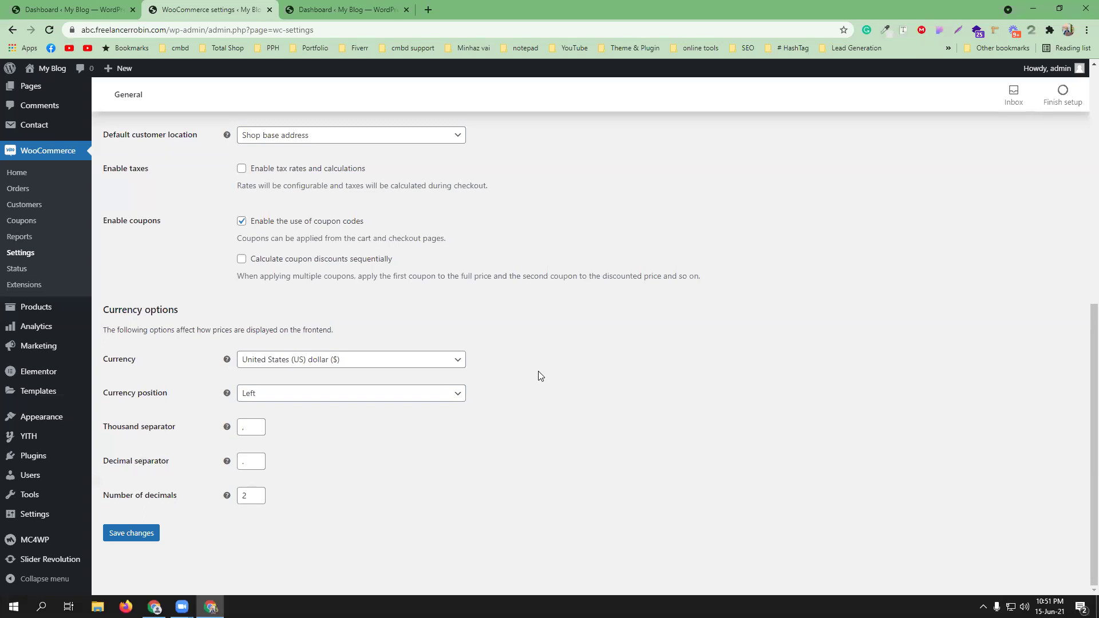
{"action": "left_click", "coordinate": [392, 360]}
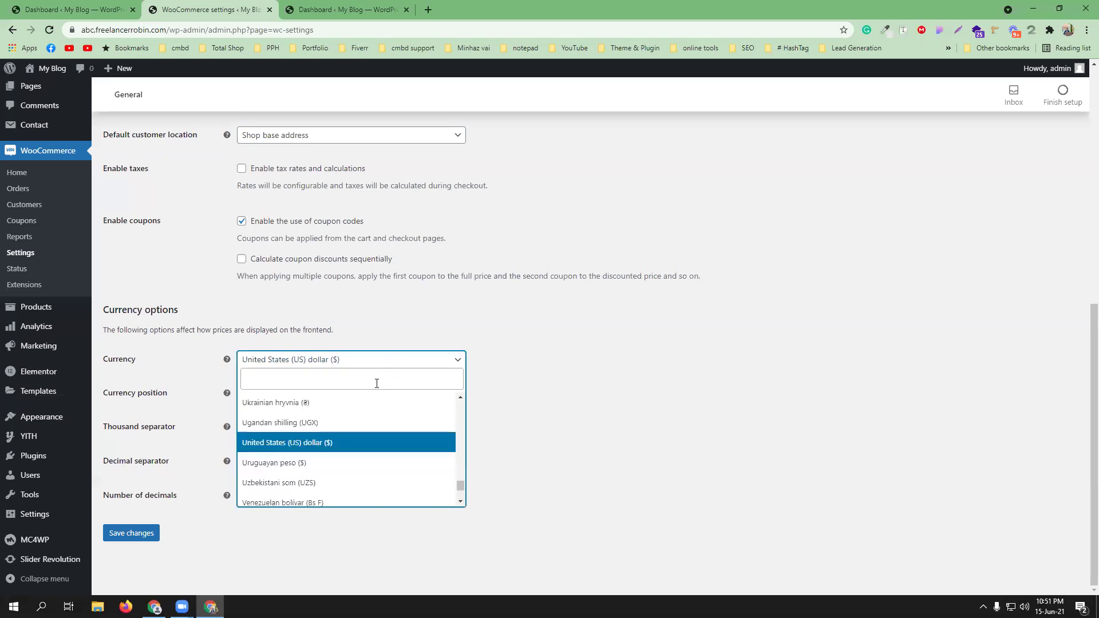
{"action": "left_click", "coordinate": [606, 383]}
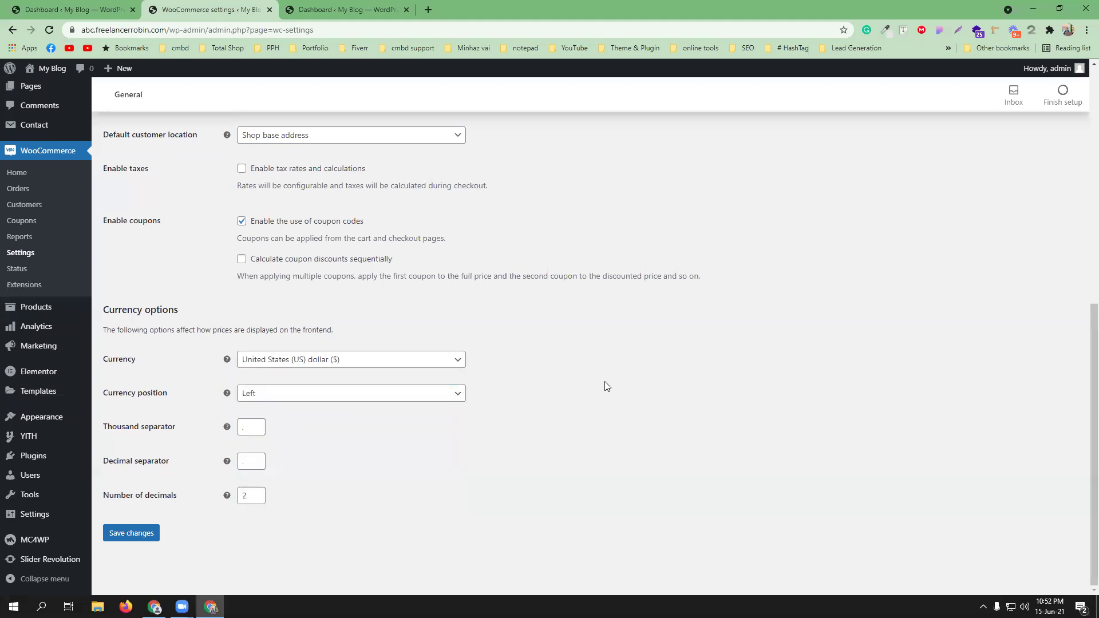
{"action": "left_click", "coordinate": [370, 361]}
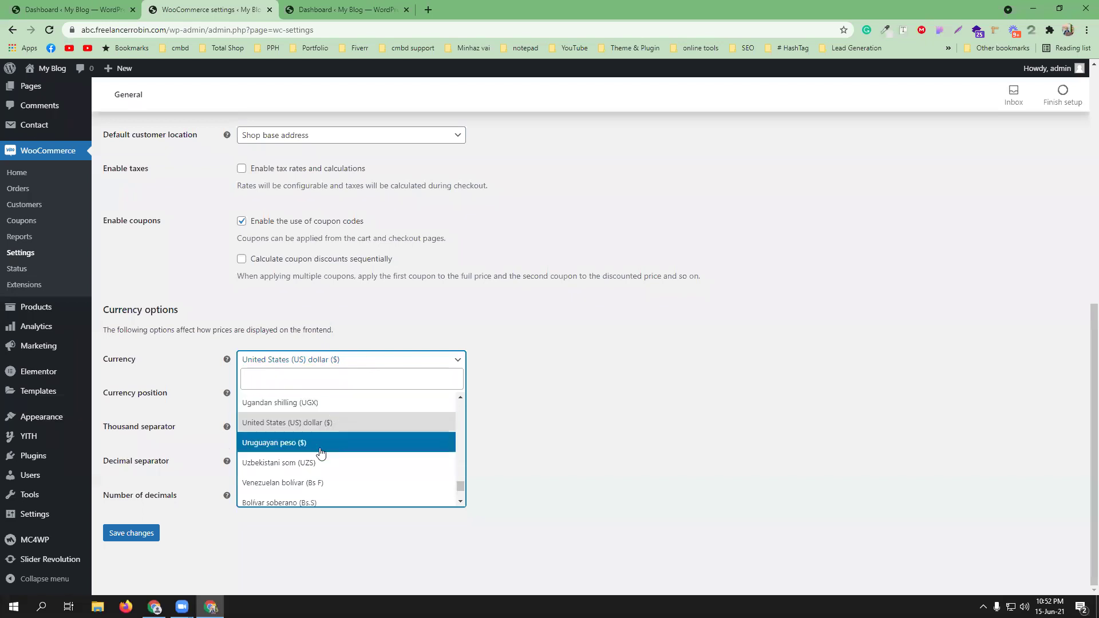
{"action": "scroll", "coordinate": [318, 425], "scroll_direction": "down", "scroll_amount": 1}
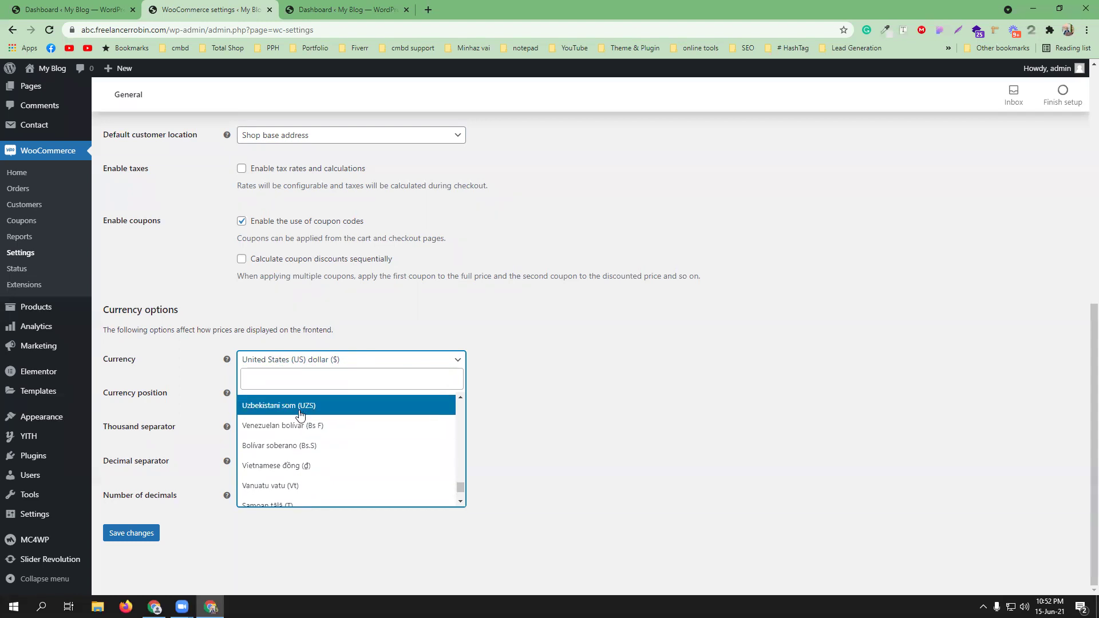
{"action": "left_click", "coordinate": [617, 379]}
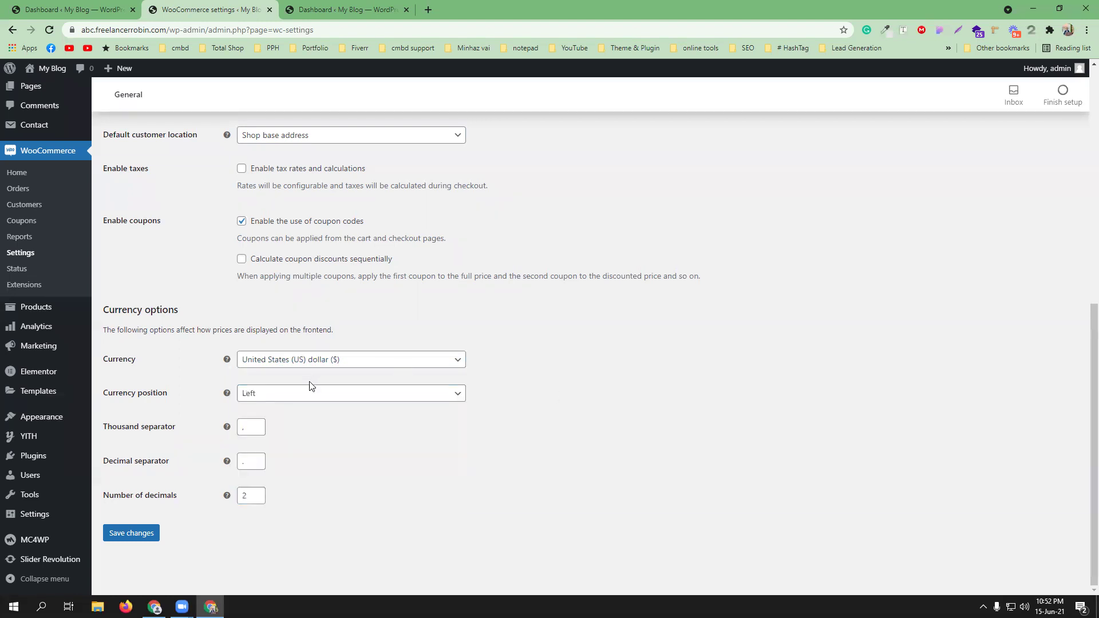
{"action": "left_click", "coordinate": [112, 537]}
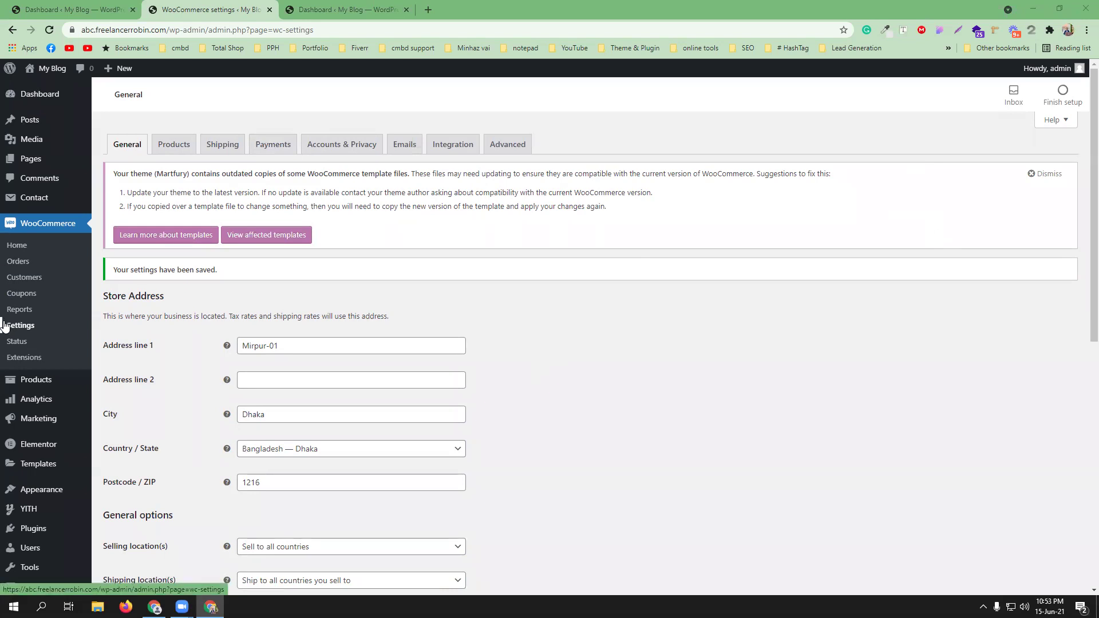
- Open Appearance > Import Demo Data in a new background tab
{"action": "scroll", "coordinate": [69, 355], "scroll_direction": "down", "scroll_amount": 2}
{"action": "mouse_move", "coordinate": [48, 423]}
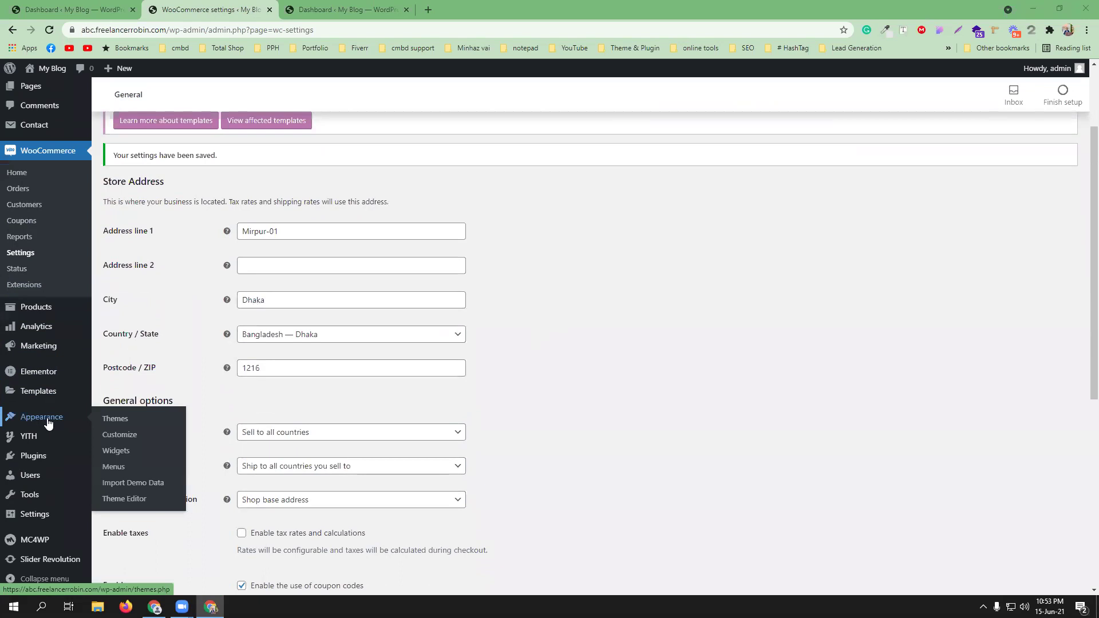
{"action": "middle_click", "coordinate": [148, 487]}
- On Import Demo Data, view the WPBakery demos, then browse the Elementor demo cards
{"action": "left_click", "coordinate": [327, 7]}
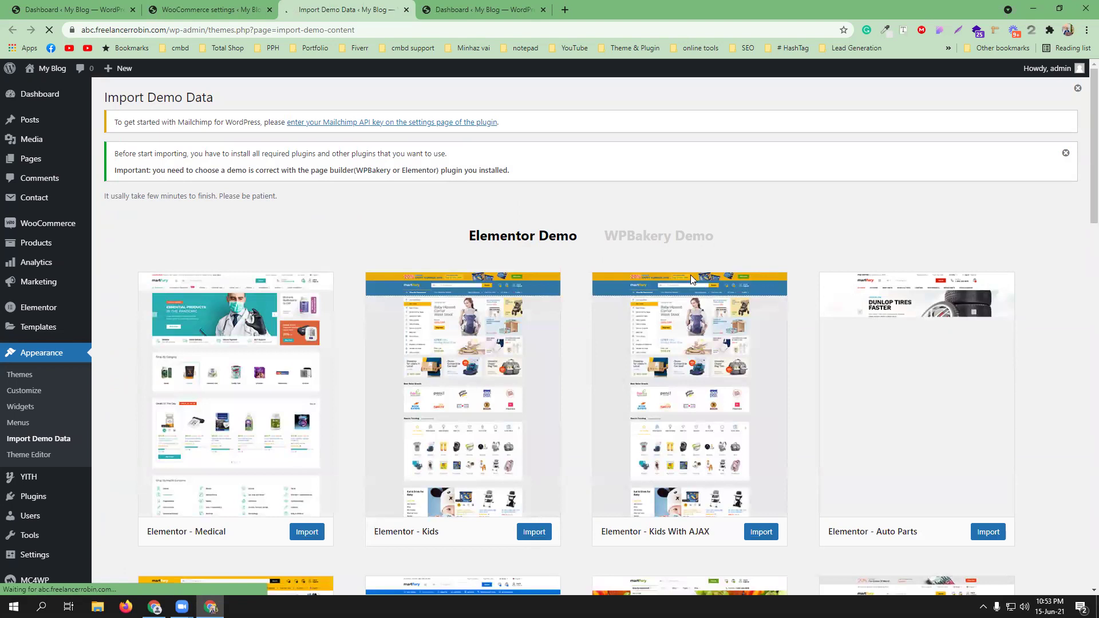
{"action": "left_click", "coordinate": [684, 235]}
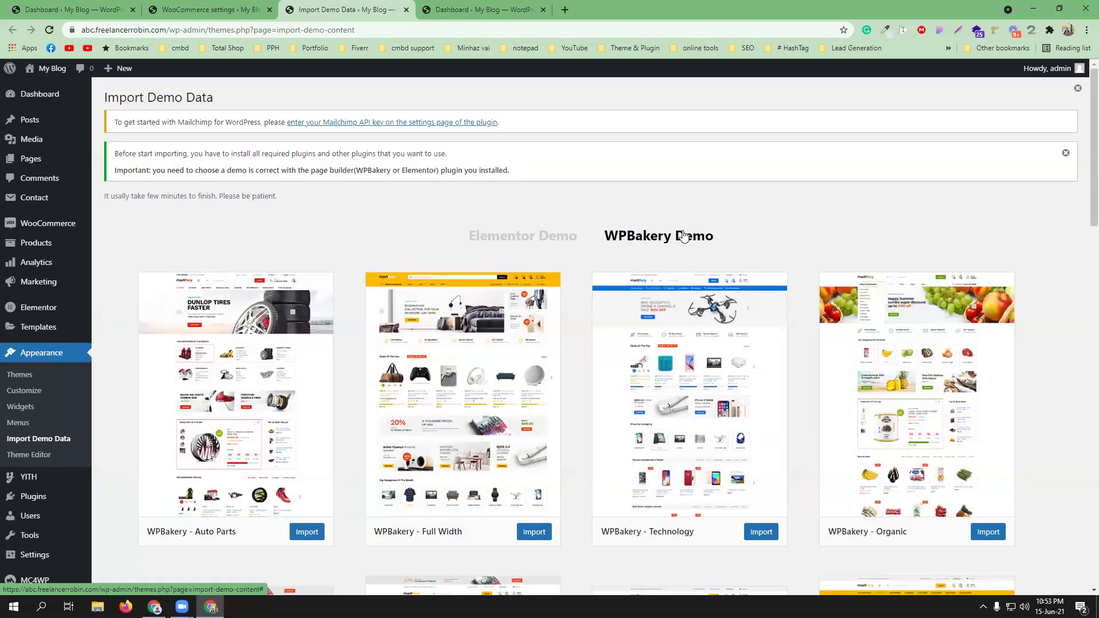
{"action": "left_click", "coordinate": [540, 239]}
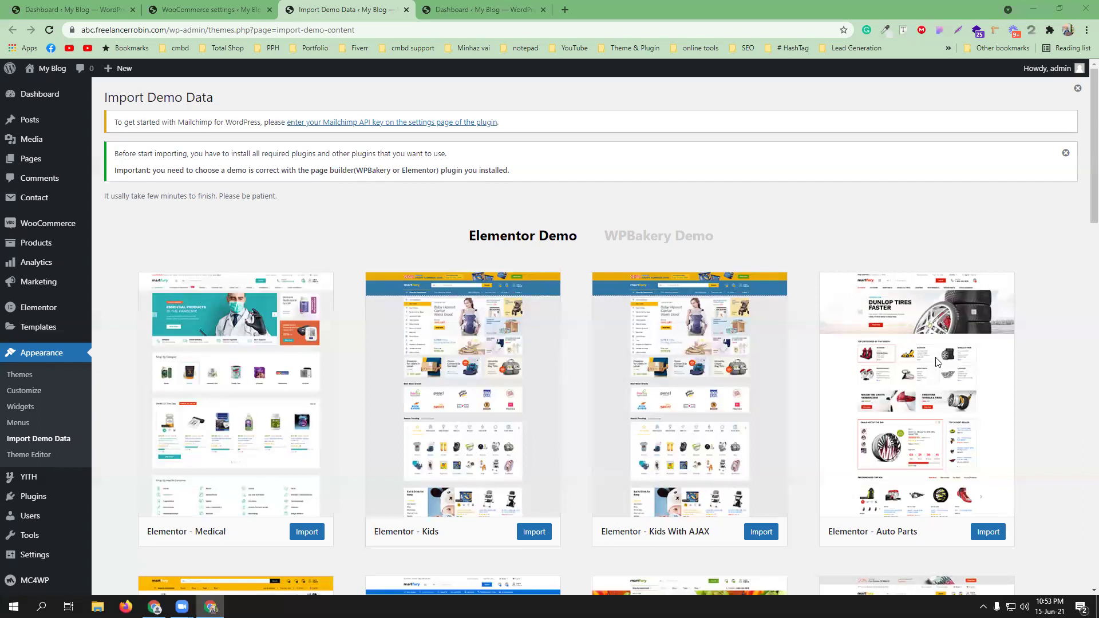
{"action": "scroll", "coordinate": [1053, 407], "scroll_direction": "down", "scroll_amount": 3}
{"action": "scroll", "coordinate": [1055, 419], "scroll_direction": "down", "scroll_amount": 2}
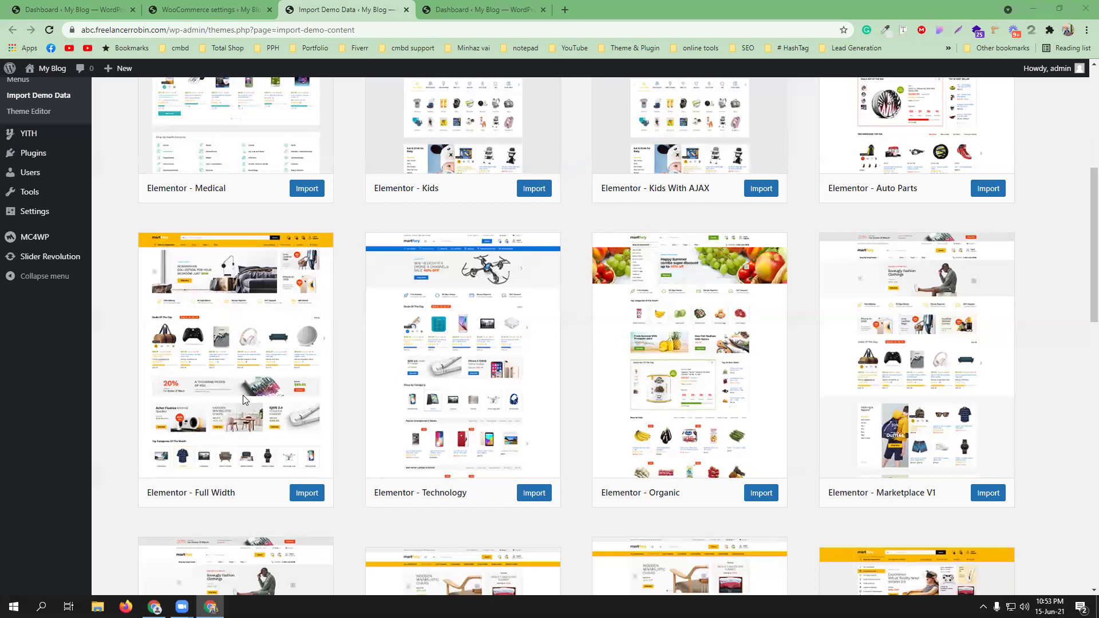
{"action": "scroll", "coordinate": [243, 395], "scroll_direction": "up", "scroll_amount": 4}
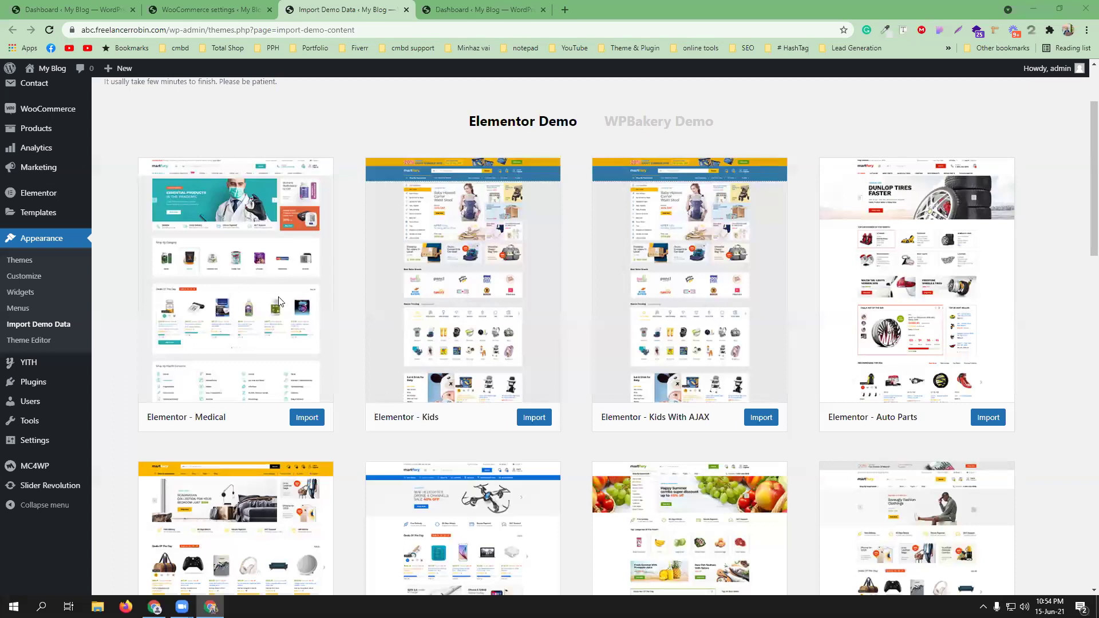
{"action": "scroll", "coordinate": [231, 353], "scroll_direction": "down", "scroll_amount": 4}
- Import the Elementor - Full Width demo and wait for 'Import completed!'
{"action": "left_click", "coordinate": [308, 498]}
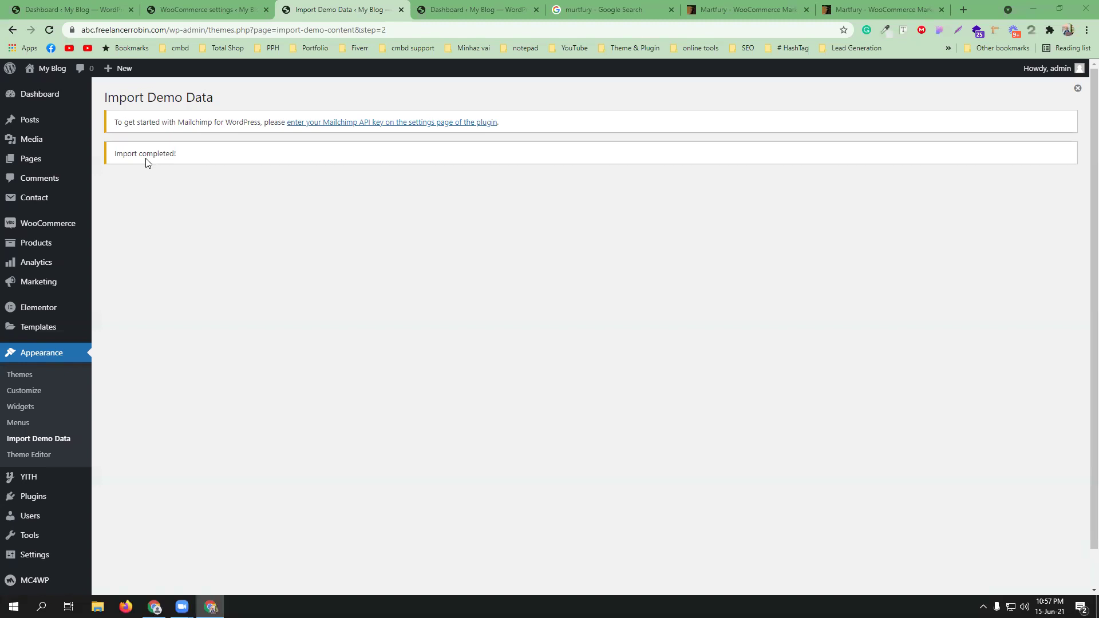
- Visit the storefront, dismiss the 'Get 25% Discount' popup, and browse the Martfury homepage
{"action": "mouse_move", "coordinate": [48, 68]}
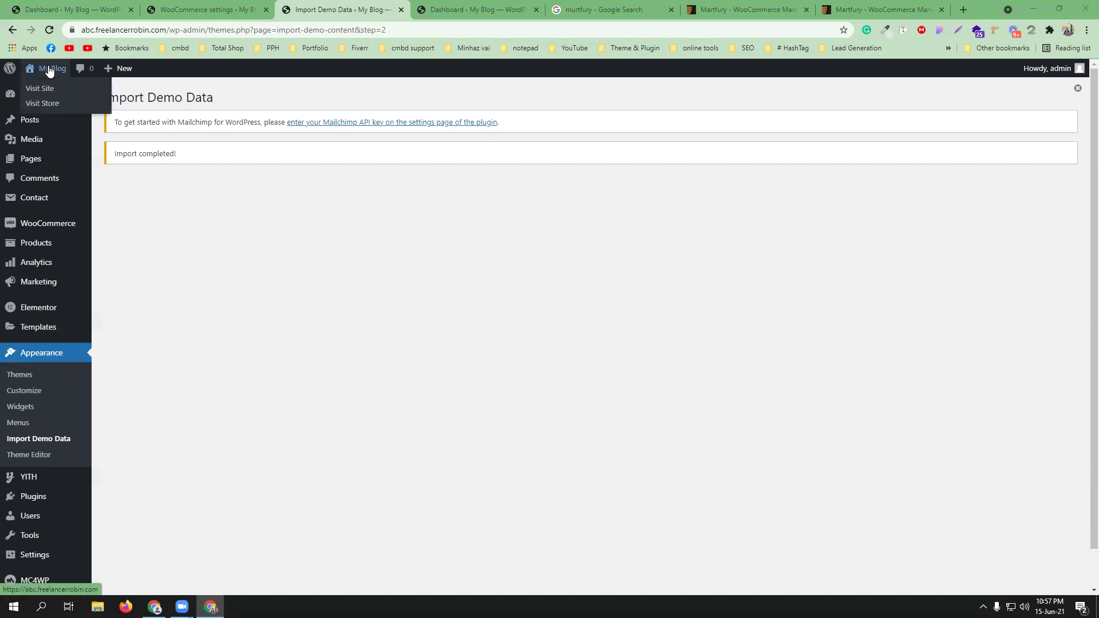
{"action": "left_click", "coordinate": [47, 89]}
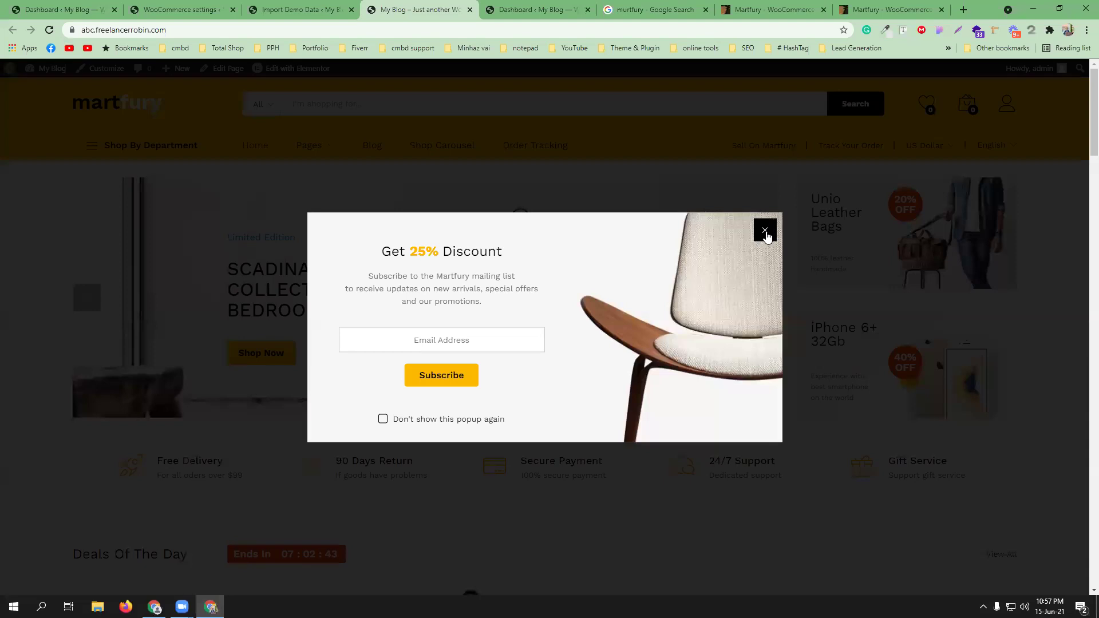
{"action": "left_click", "coordinate": [765, 231]}
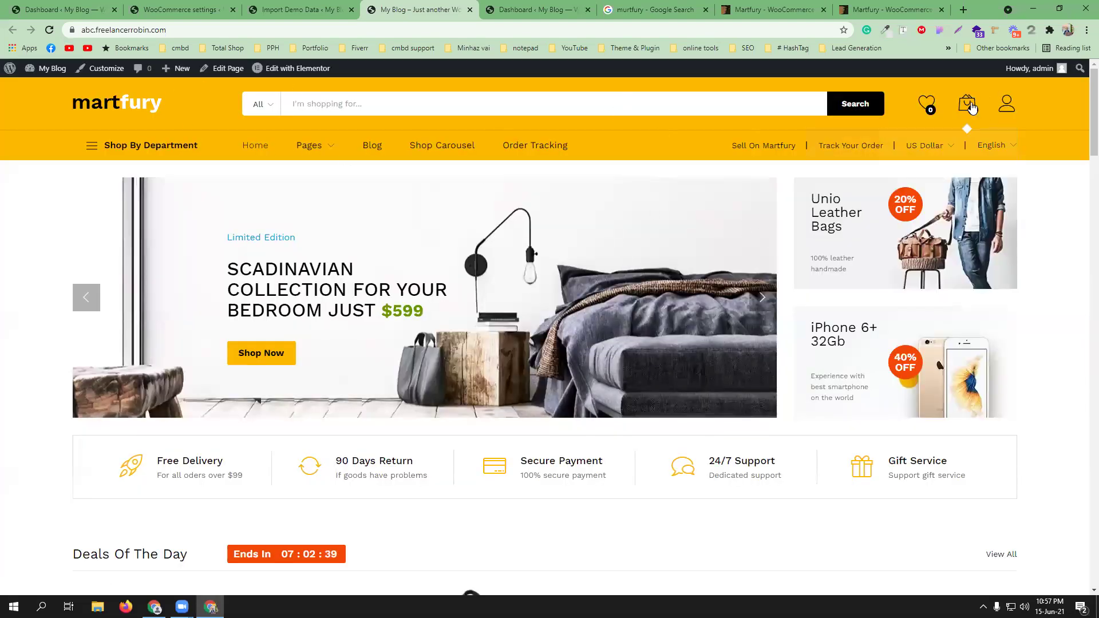
{"action": "scroll", "coordinate": [834, 245], "scroll_direction": "down", "scroll_amount": 1}
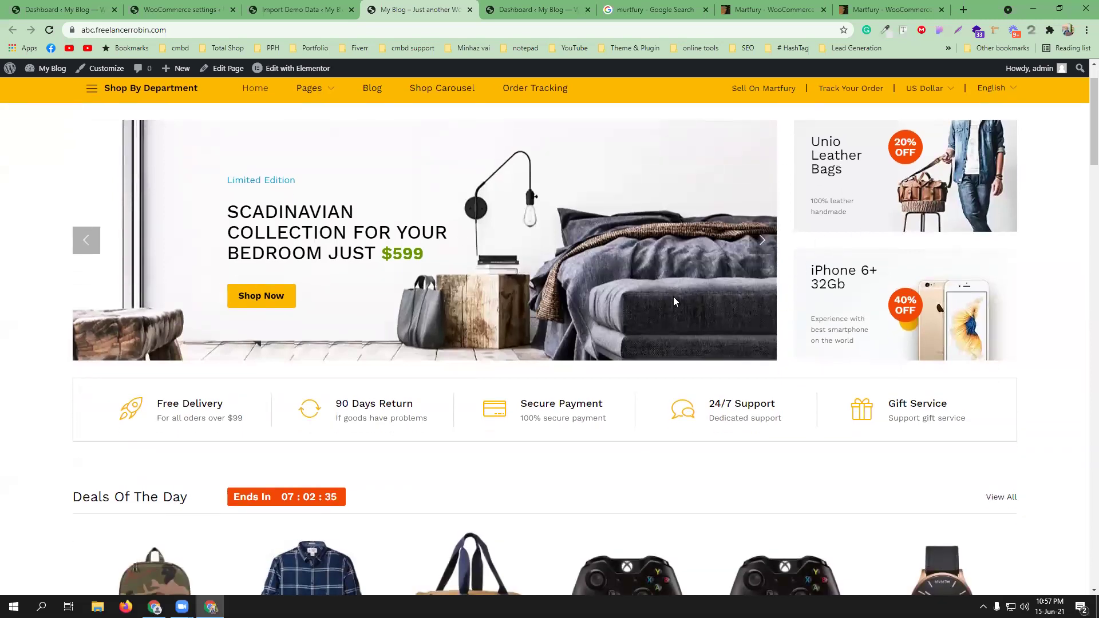
{"action": "scroll", "coordinate": [673, 296], "scroll_direction": "down", "scroll_amount": 4}
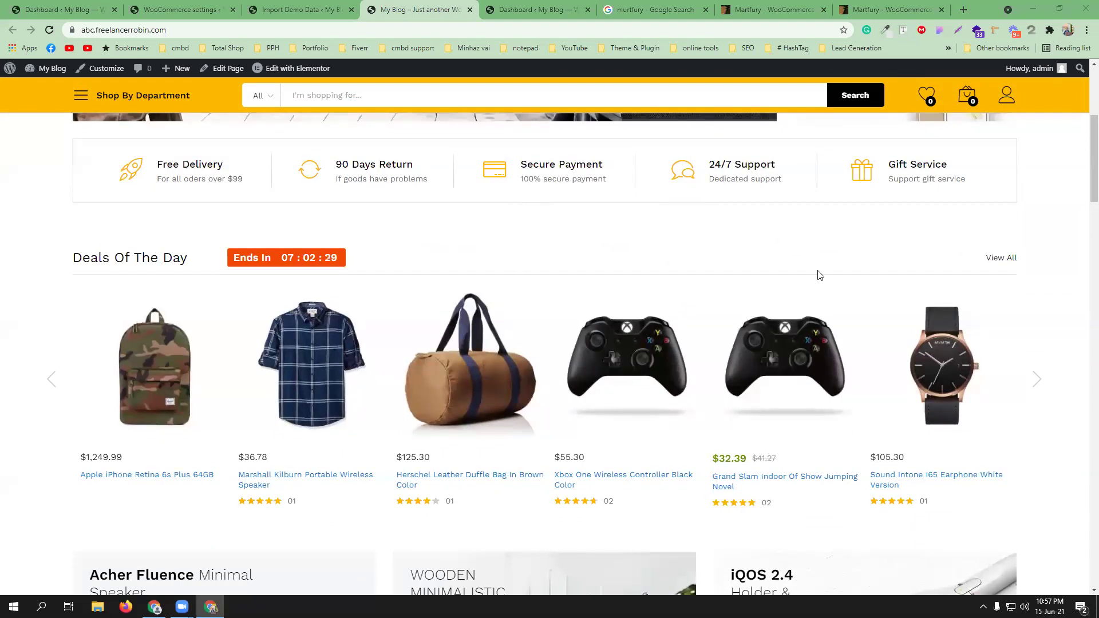
{"action": "scroll", "coordinate": [820, 276], "scroll_direction": "down", "scroll_amount": 2}
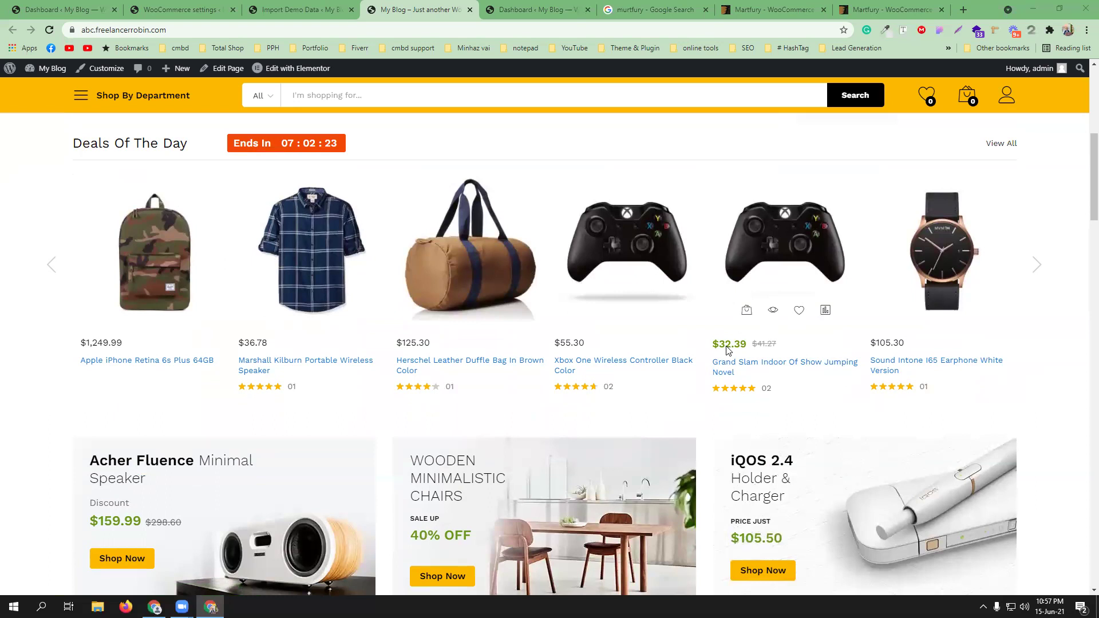
{"action": "scroll", "coordinate": [5, 380], "scroll_direction": "down", "scroll_amount": 3}
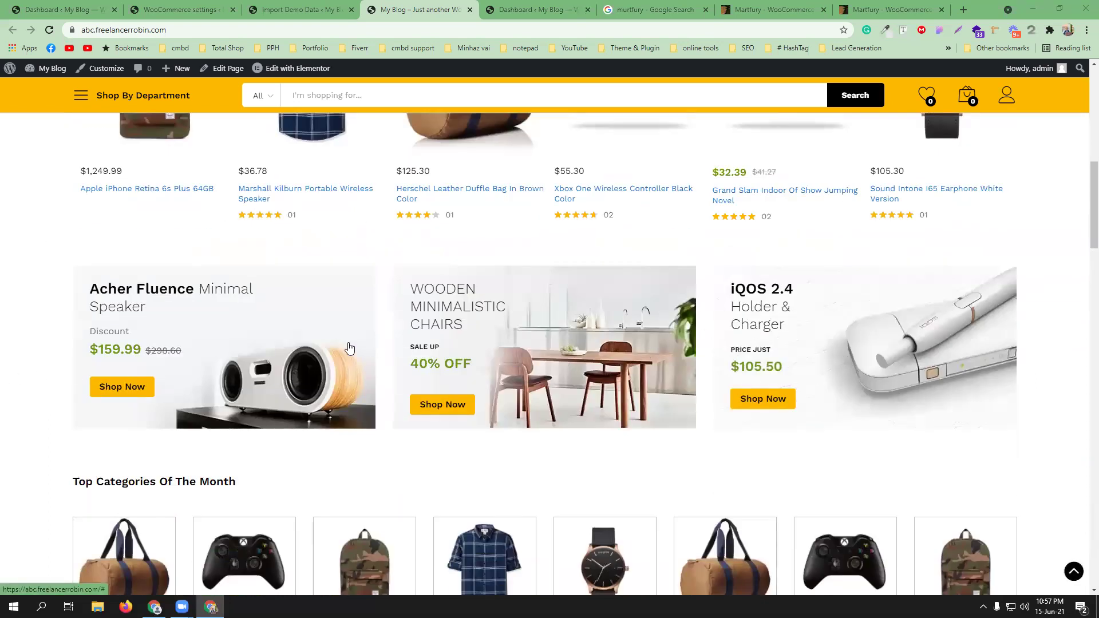
{"action": "scroll", "coordinate": [349, 348], "scroll_direction": "down", "scroll_amount": 4}
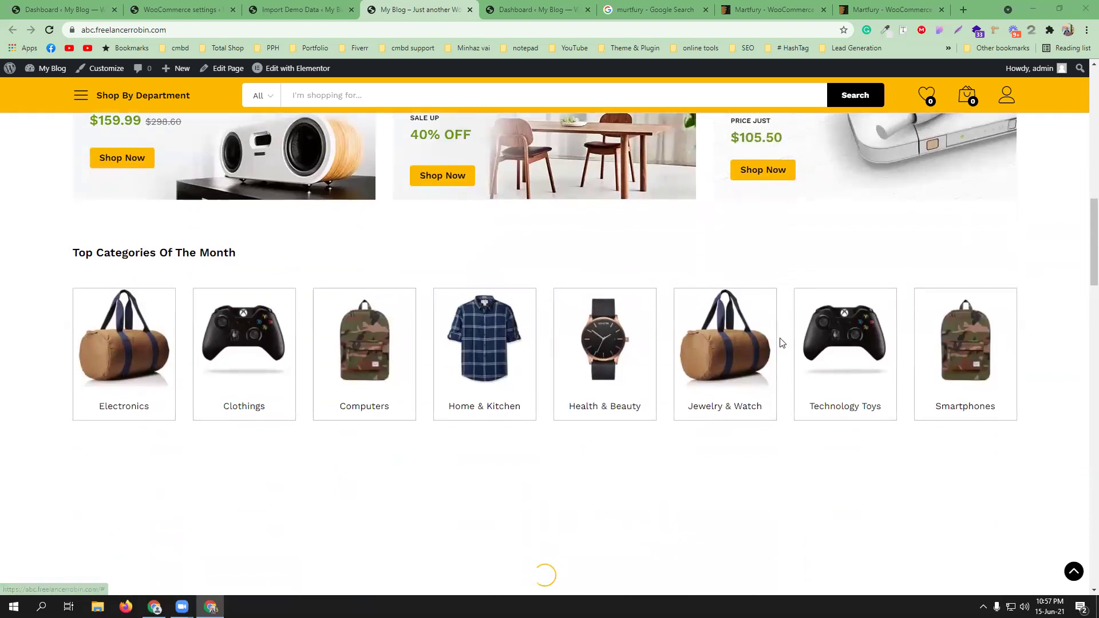
{"action": "scroll", "coordinate": [551, 354], "scroll_direction": "down", "scroll_amount": 5}
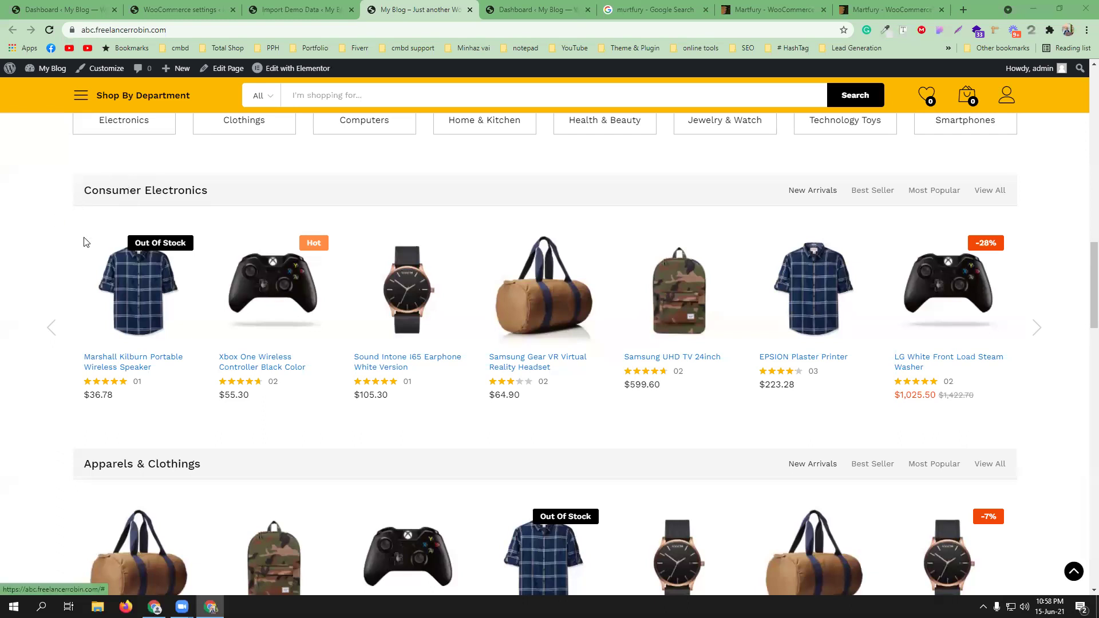
- Scroll through the homepage's hero slides, Top Categories Of The Month row and product carousels
{"action": "scroll", "coordinate": [1, 393], "scroll_direction": "down", "scroll_amount": 1}
{"action": "scroll", "coordinate": [1, 393], "scroll_direction": "down", "scroll_amount": 4}
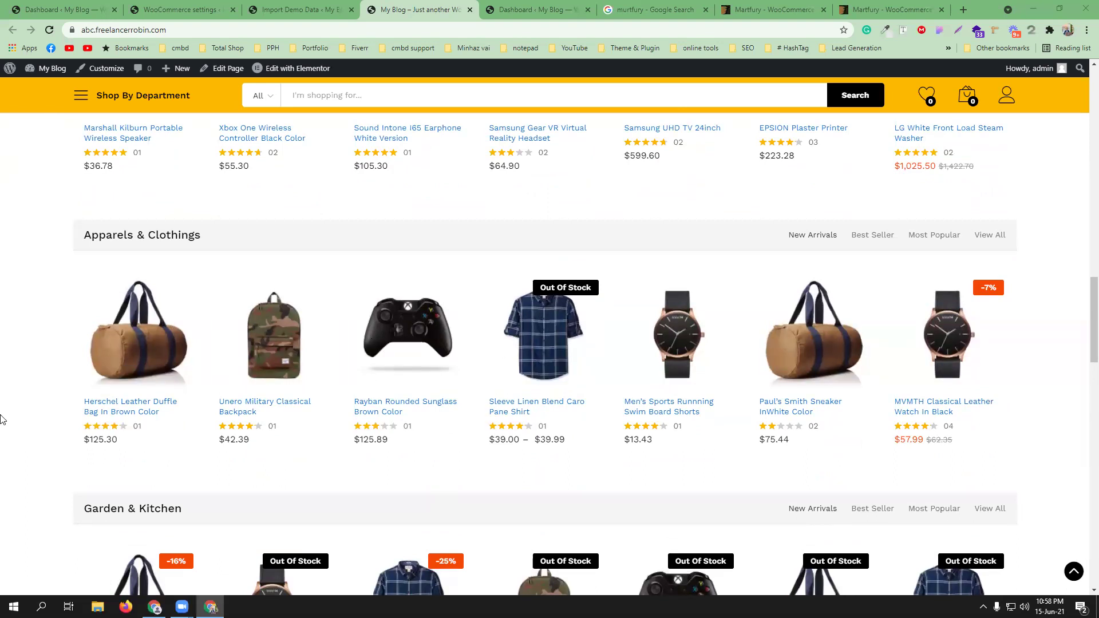
{"action": "scroll", "coordinate": [3, 417], "scroll_direction": "down", "scroll_amount": 4}
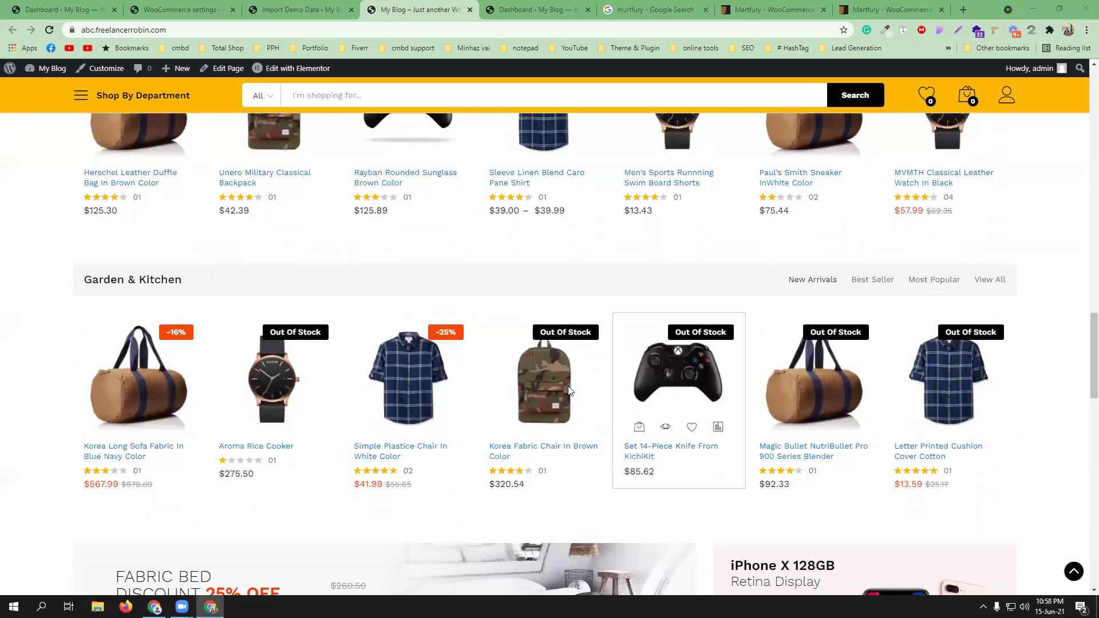
{"action": "scroll", "coordinate": [3, 375], "scroll_direction": "up", "scroll_amount": 3}
{"action": "scroll", "coordinate": [2, 375], "scroll_direction": "up", "scroll_amount": 13}
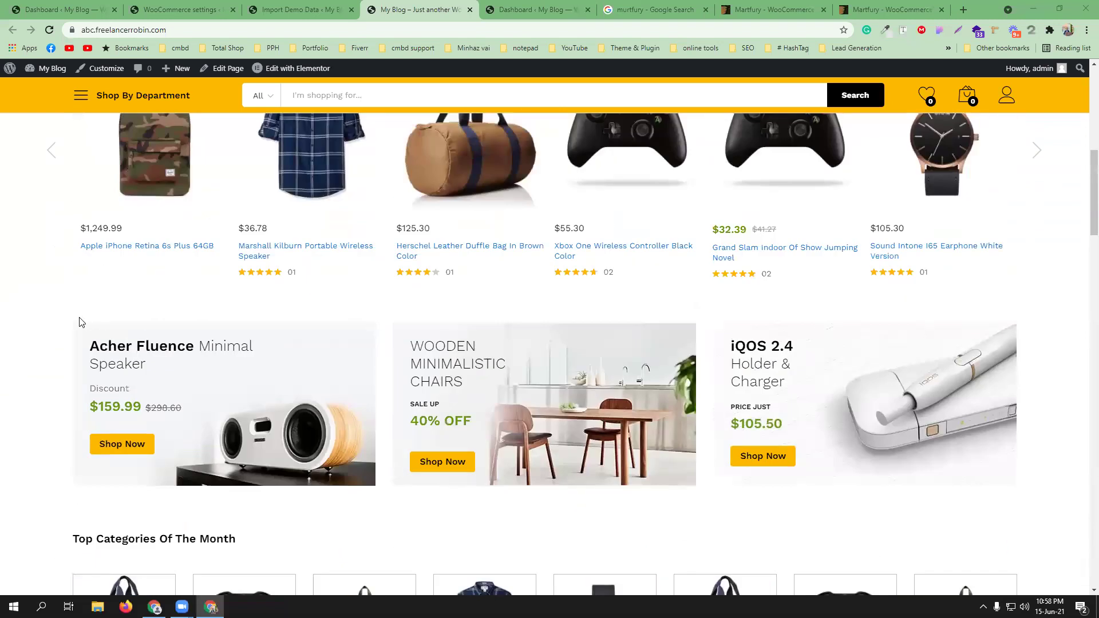
{"action": "scroll", "coordinate": [64, 327], "scroll_direction": "up", "scroll_amount": 5}
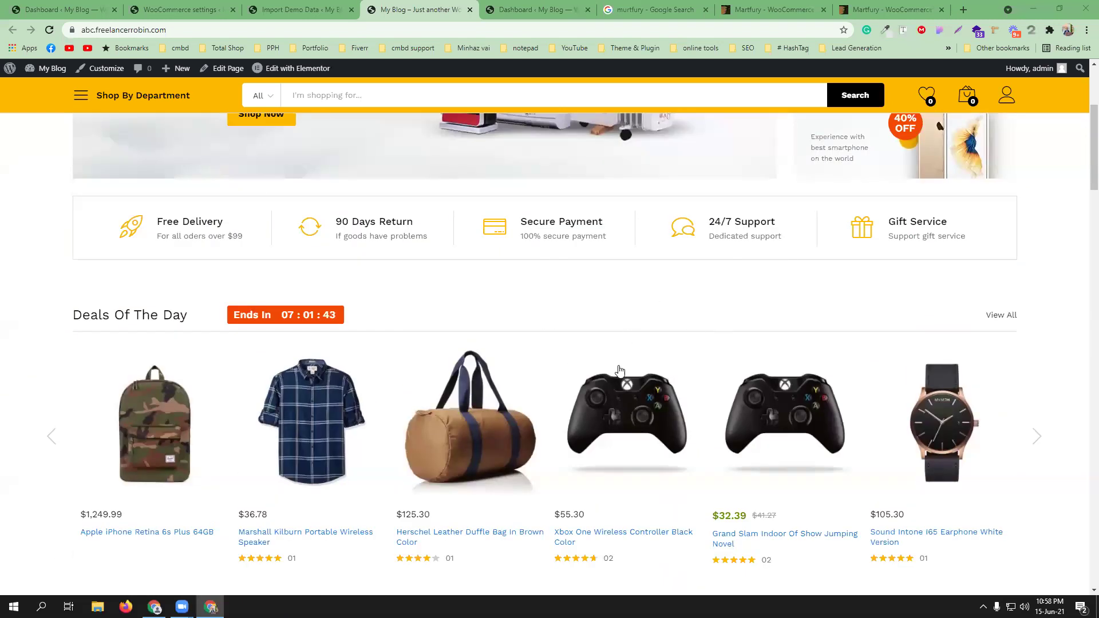
{"action": "scroll", "coordinate": [629, 332], "scroll_direction": "up", "scroll_amount": 3}
{"action": "scroll", "coordinate": [548, 322], "scroll_direction": "down", "scroll_amount": 3}
{"action": "scroll", "coordinate": [513, 343], "scroll_direction": "down", "scroll_amount": 10}
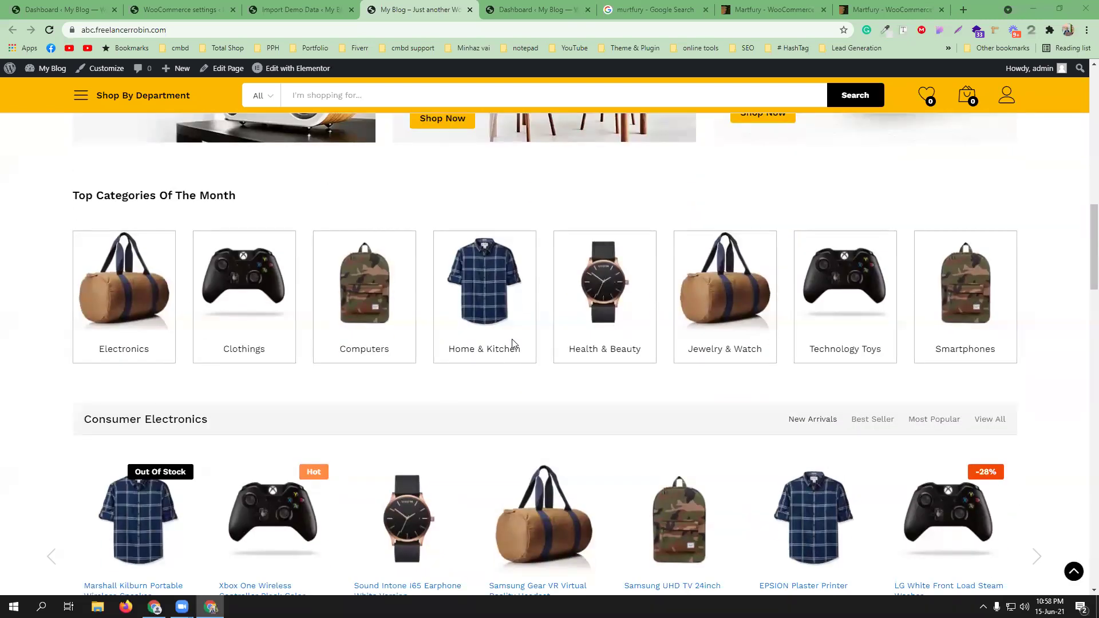
{"action": "scroll", "coordinate": [447, 329], "scroll_direction": "down", "scroll_amount": 6}
{"action": "scroll", "coordinate": [378, 295], "scroll_direction": "down", "scroll_amount": 6}
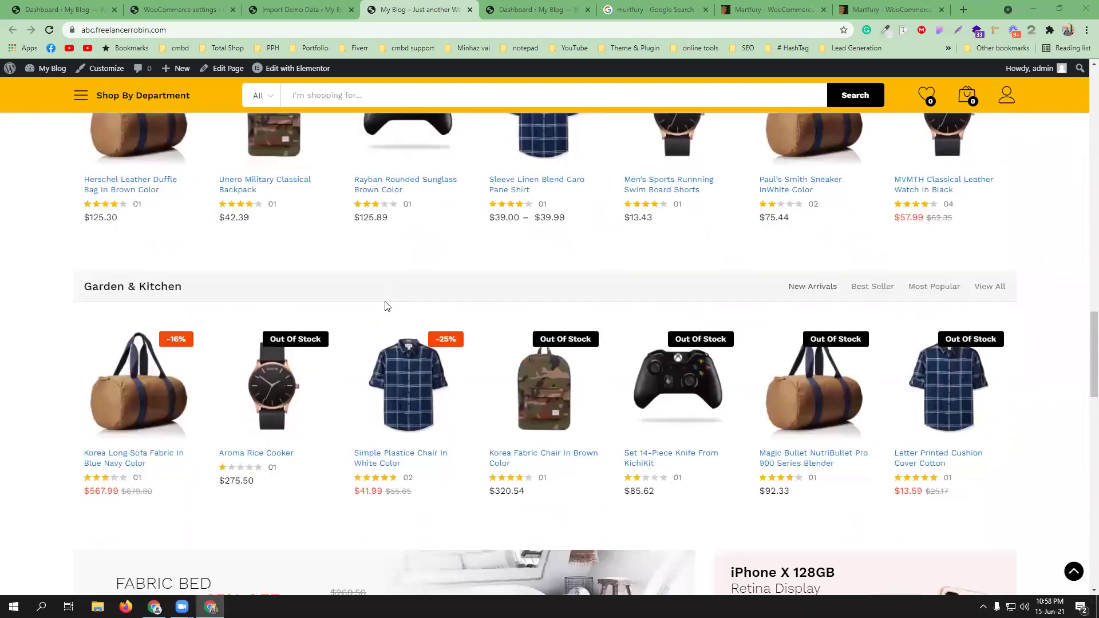
{"action": "scroll", "coordinate": [381, 303], "scroll_direction": "down", "scroll_amount": 8}
{"action": "scroll", "coordinate": [395, 320], "scroll_direction": "down", "scroll_amount": 5}
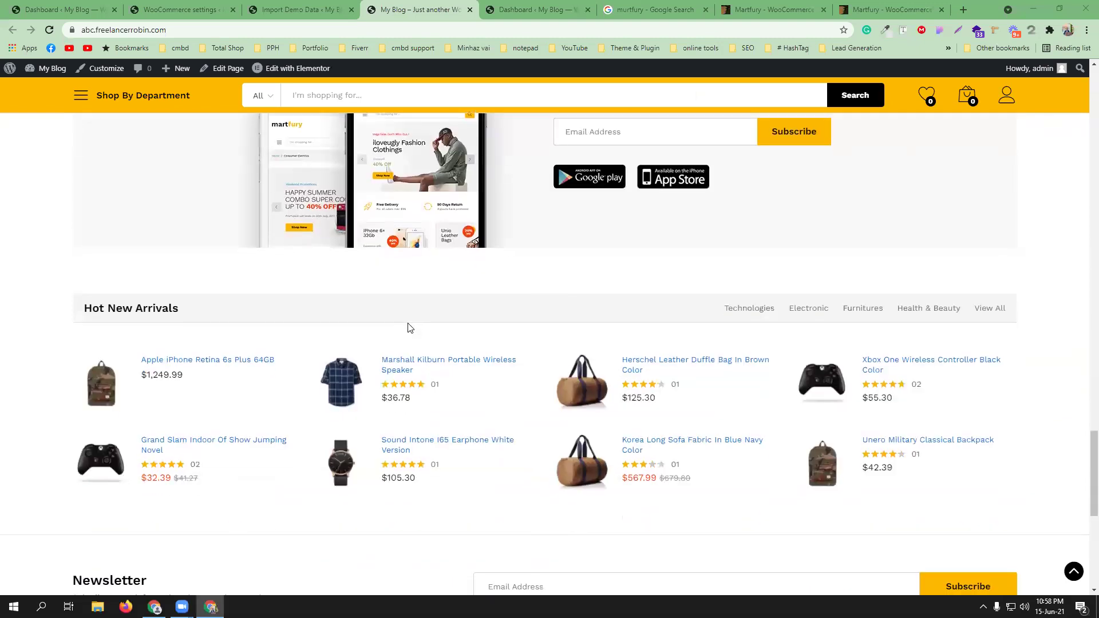
{"action": "scroll", "coordinate": [409, 327], "scroll_direction": "up", "scroll_amount": 15}
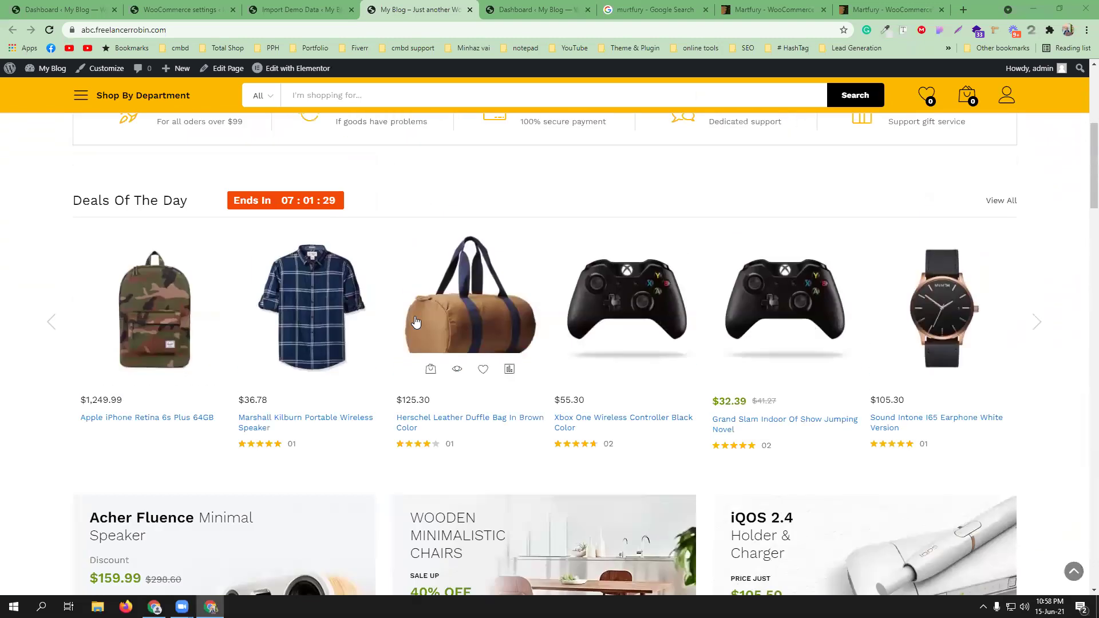
{"action": "scroll", "coordinate": [415, 322], "scroll_direction": "up", "scroll_amount": 6}
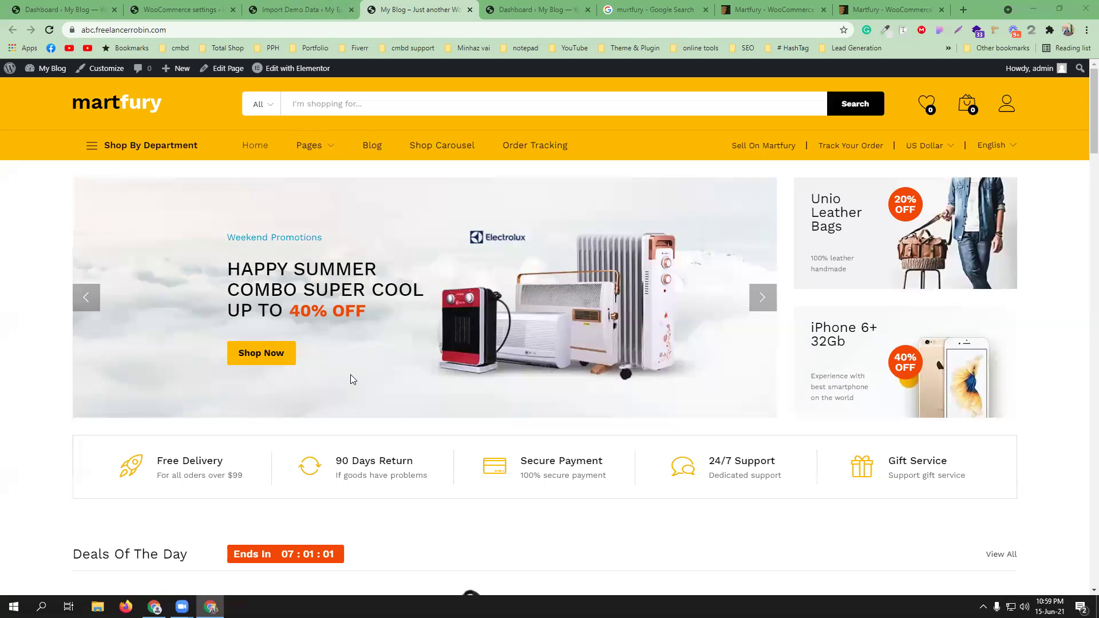
{"action": "scroll", "coordinate": [350, 374], "scroll_direction": "down", "scroll_amount": 6}
{"action": "scroll", "coordinate": [401, 336], "scroll_direction": "down", "scroll_amount": 12}
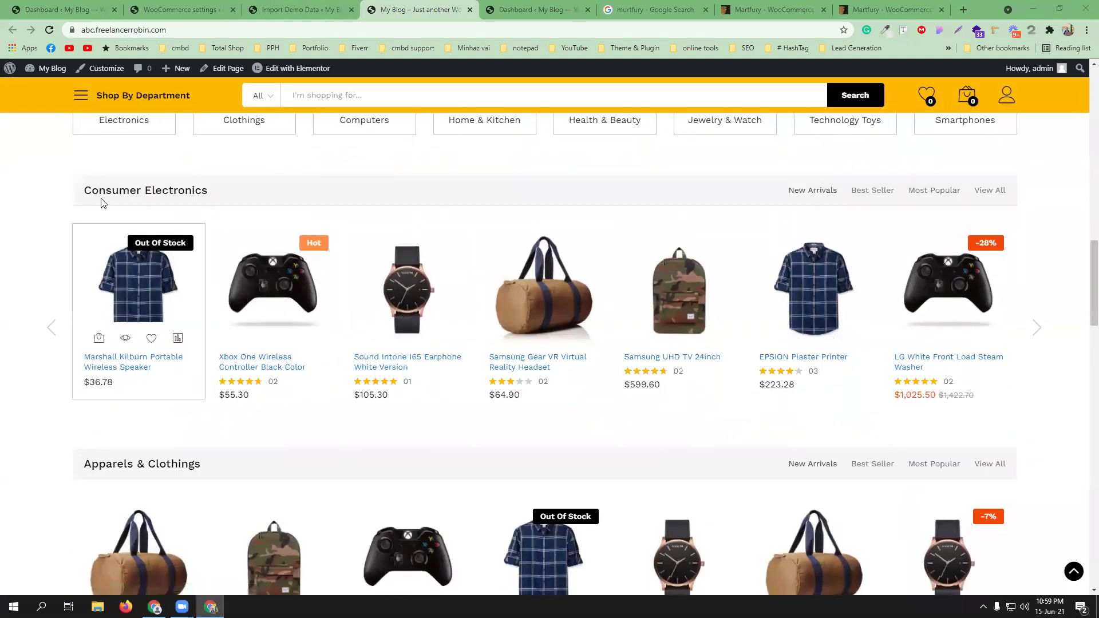
- From the admin page, open Products > Add New in a background tab
{"action": "left_click", "coordinate": [287, 7]}
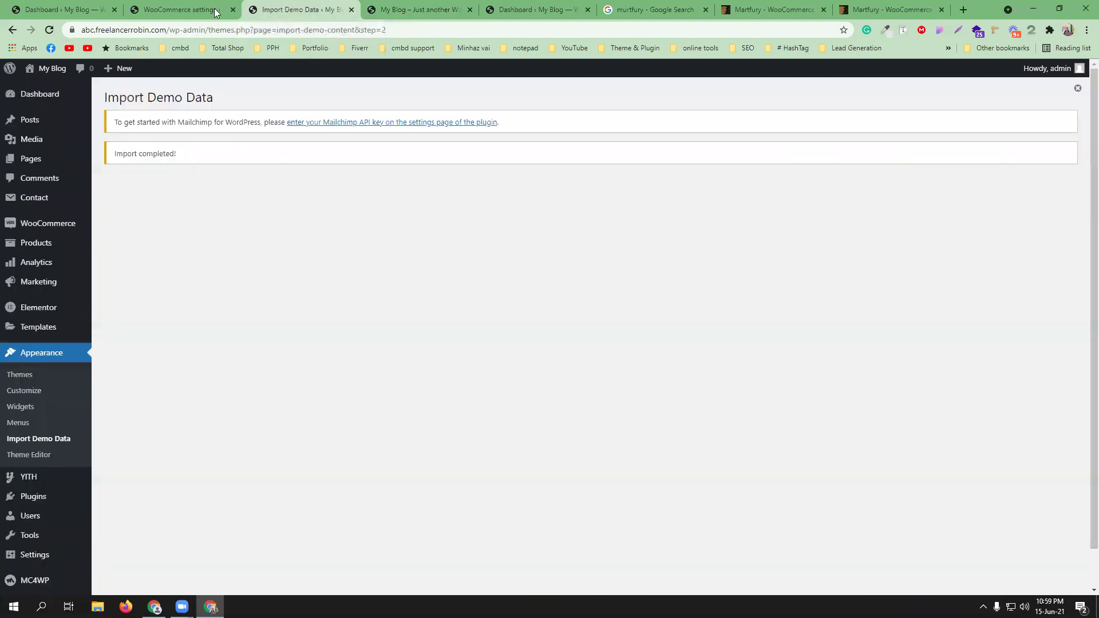
{"action": "mouse_move", "coordinate": [21, 248]}
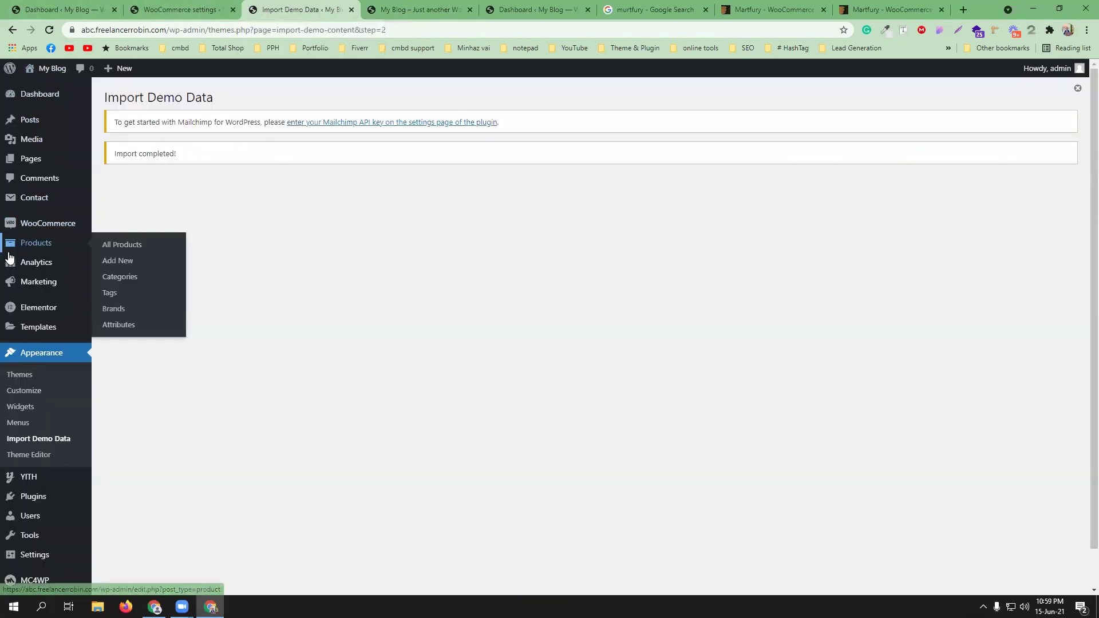
{"action": "middle_click", "coordinate": [111, 260]}
- Return to the Martfury storefront and browse the Deals Of The Day carousel
{"action": "left_click", "coordinate": [341, 7]}
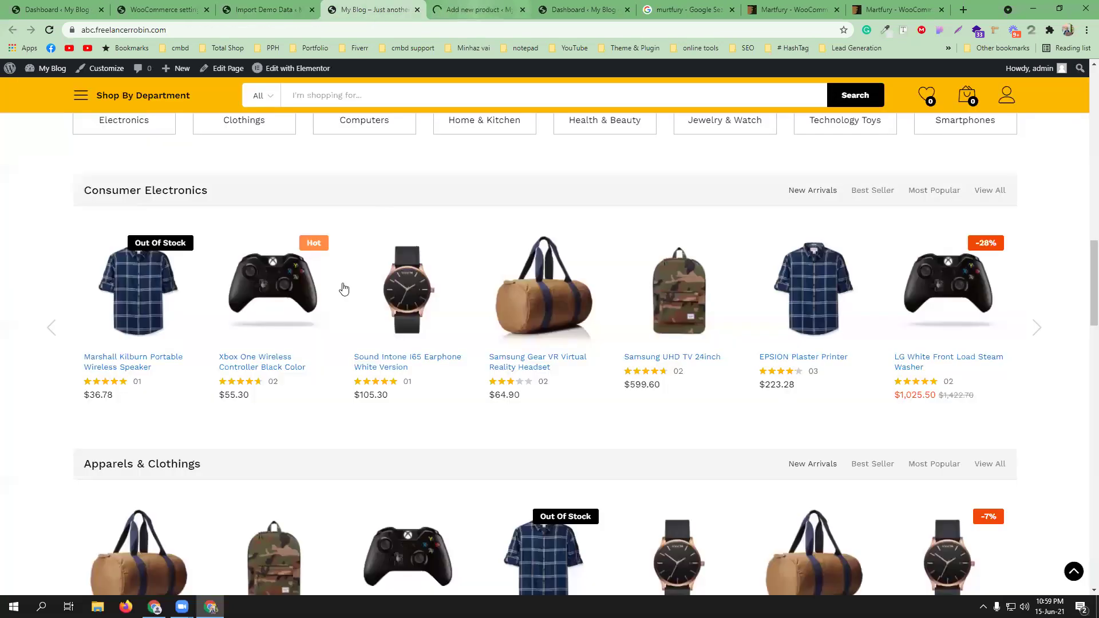
{"action": "mouse_move", "coordinate": [447, 327]}
{"action": "scroll", "coordinate": [447, 328], "scroll_direction": "up", "scroll_amount": 10}
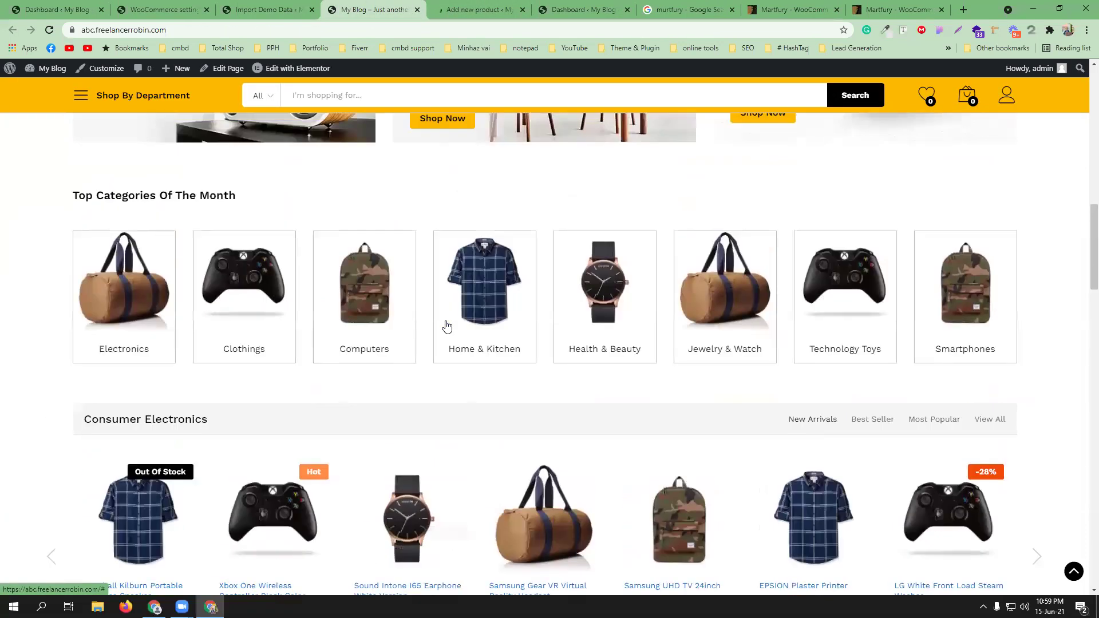
{"action": "scroll", "coordinate": [454, 329], "scroll_direction": "up", "scroll_amount": 5}
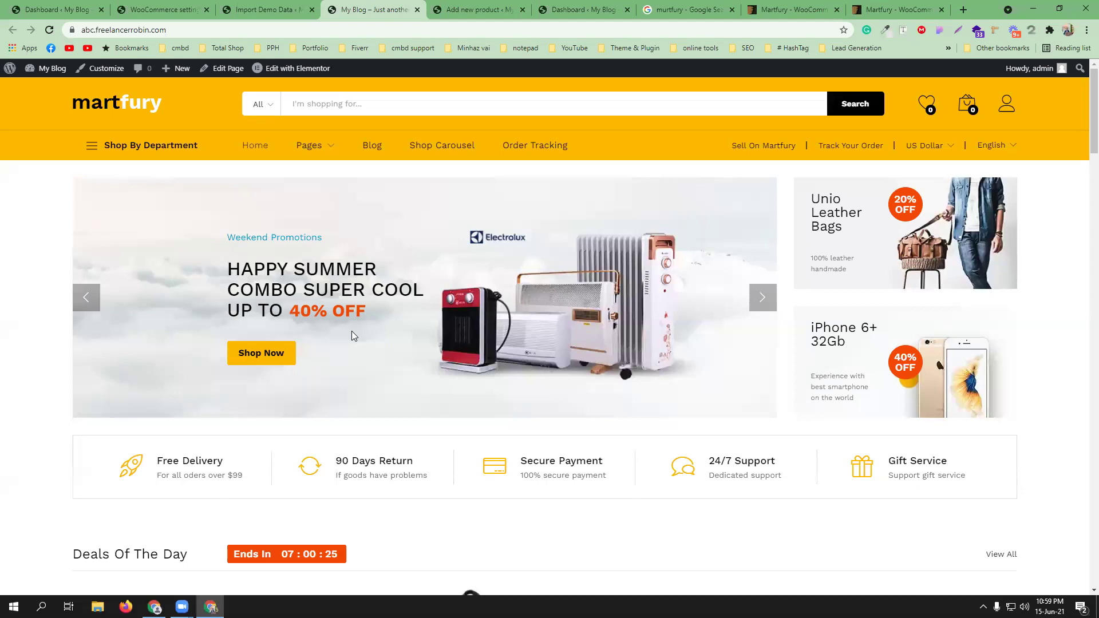
{"action": "scroll", "coordinate": [352, 331], "scroll_direction": "down", "scroll_amount": 7}
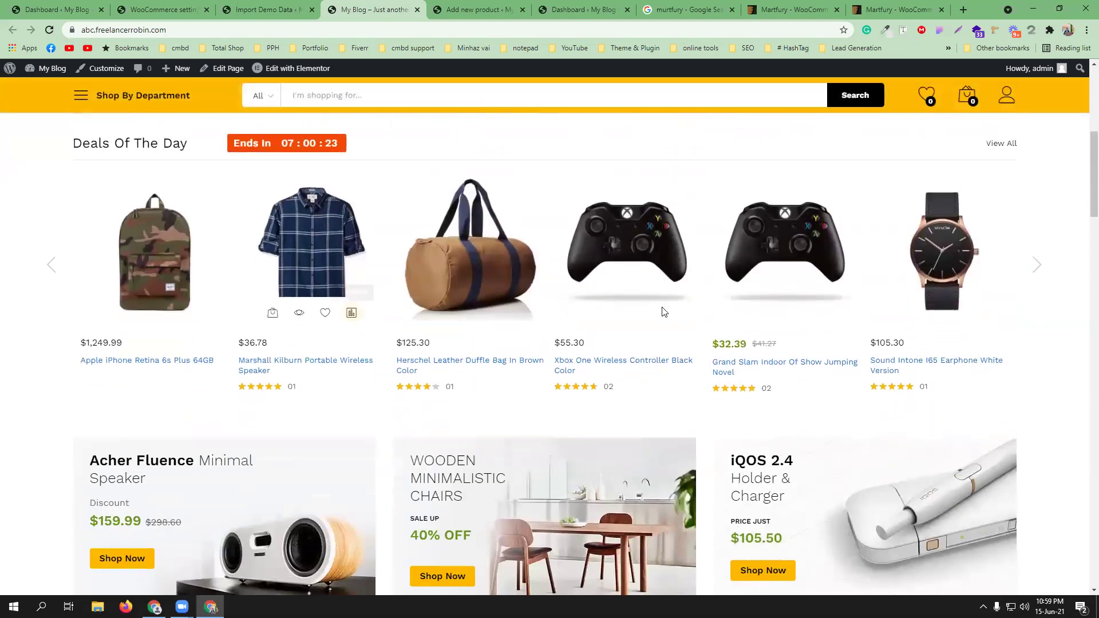
{"action": "scroll", "coordinate": [498, 388], "scroll_direction": "up", "scroll_amount": 1}
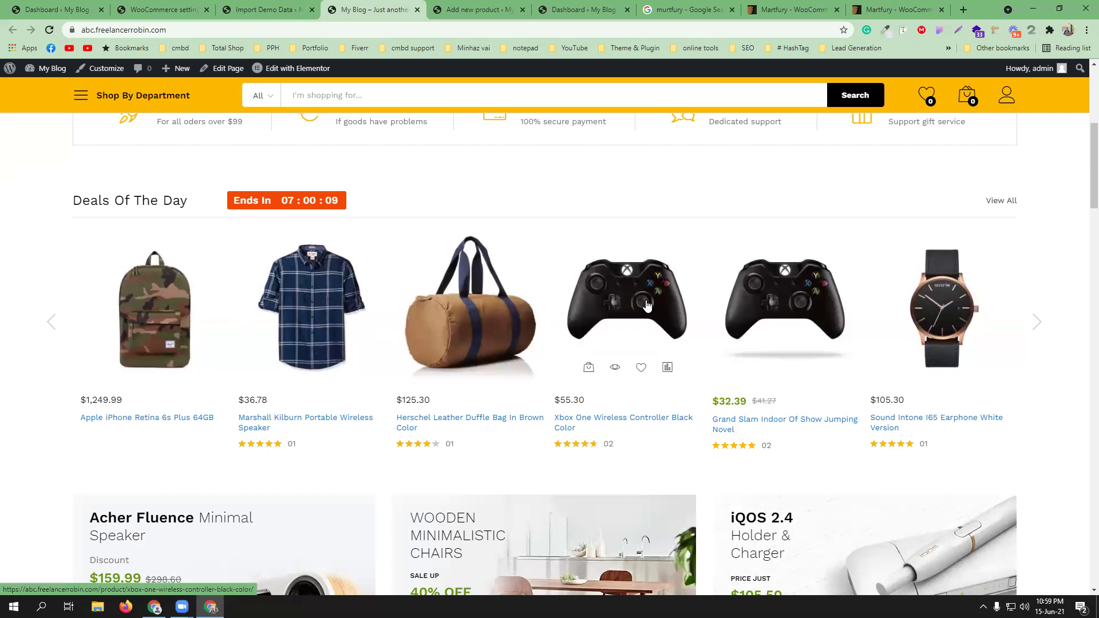
- Switch to the blank Add new product tab
{"action": "left_click", "coordinate": [475, 9]}
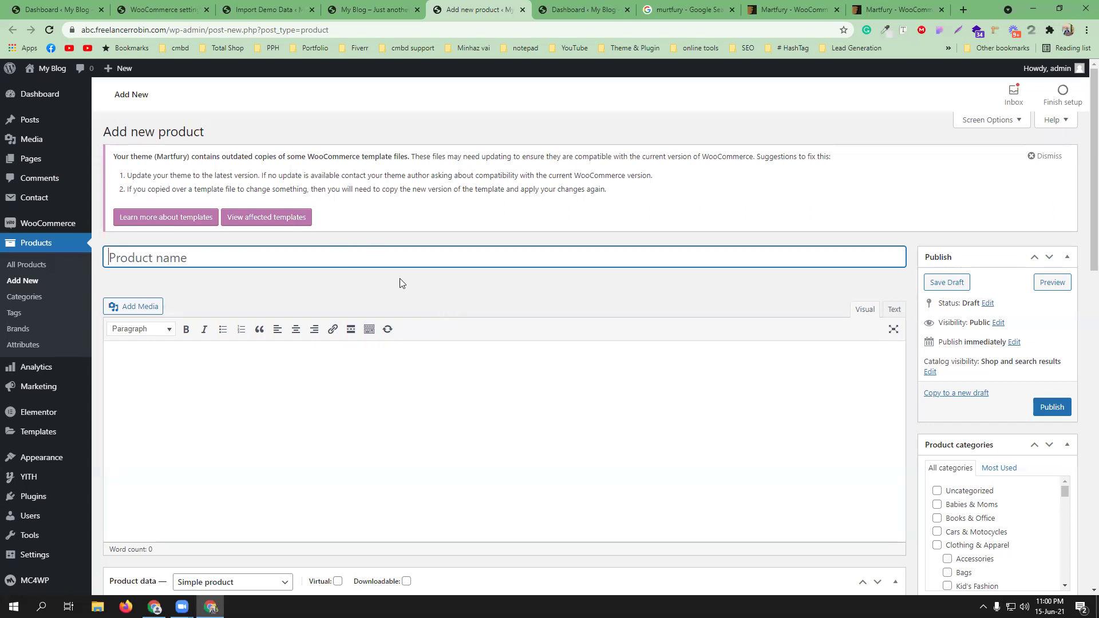
- Open amazon.in in a new tab and search for 'mans shirt'
{"action": "left_click", "coordinate": [964, 10]}
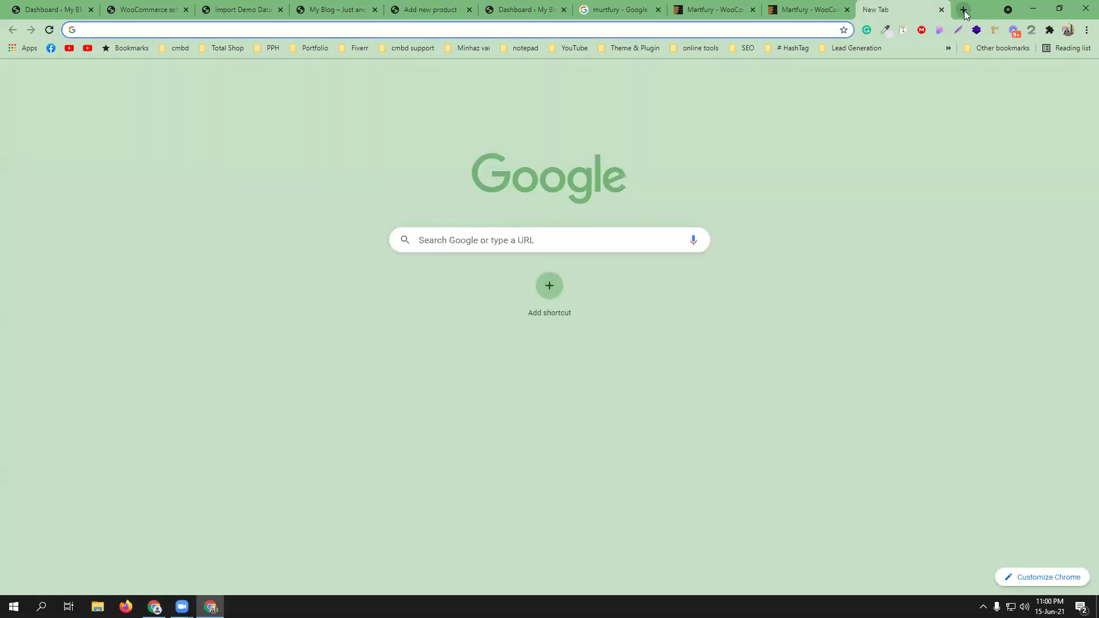
{"action": "type", "text": "ama"}
{"action": "key", "text": "Return"}
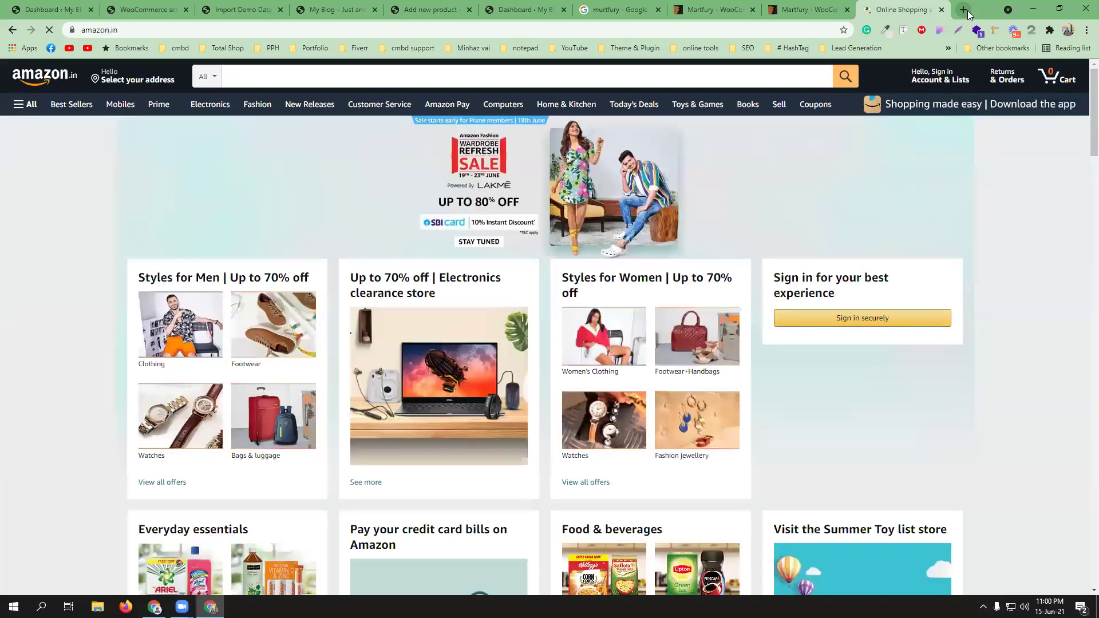
{"action": "left_click", "coordinate": [311, 80]}
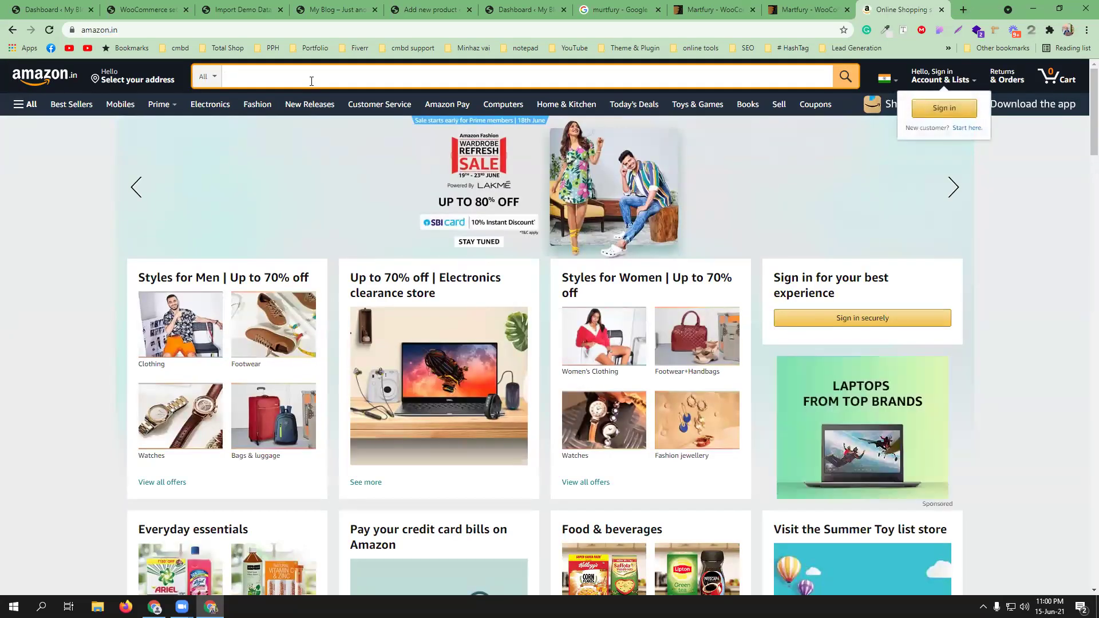
{"action": "type", "text": "mans sh"}
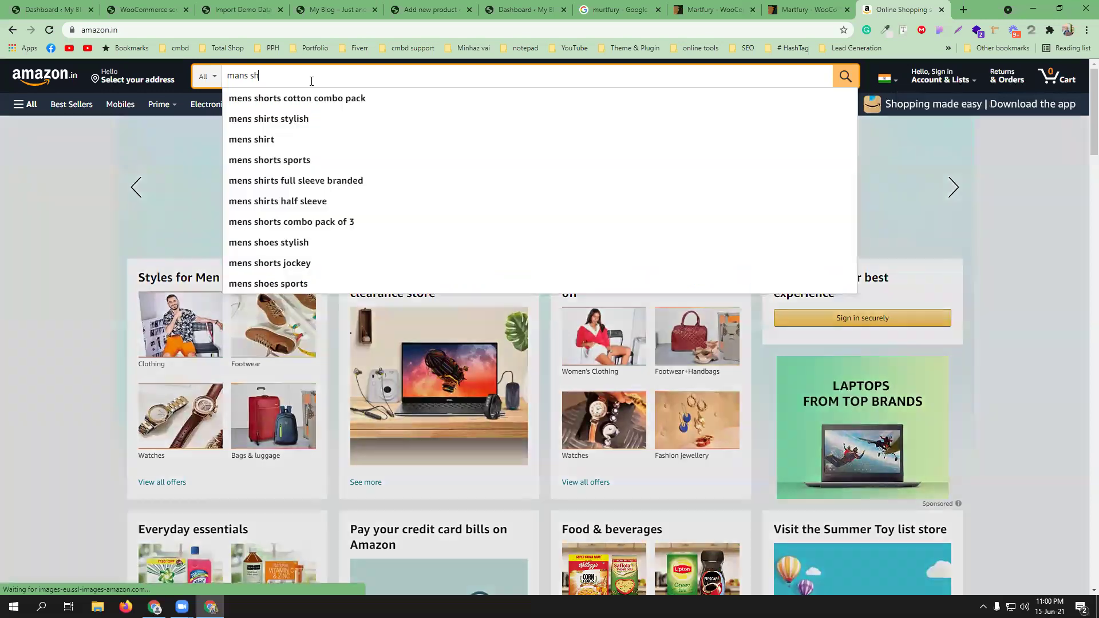
{"action": "type", "text": "irt"}
- Search Amazon for men's shirts and open the I-Brand and Max shirts in background tabs
{"action": "key", "text": "Return"}
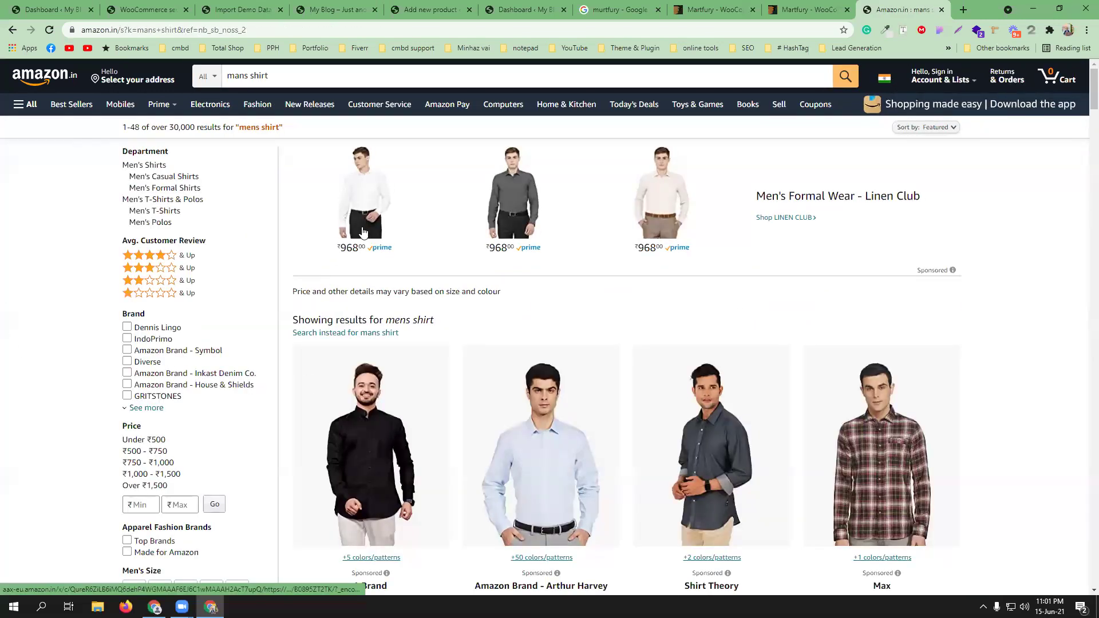
{"action": "scroll", "coordinate": [384, 389], "scroll_direction": "down", "scroll_amount": 3}
{"action": "middle_click", "coordinate": [384, 387]}
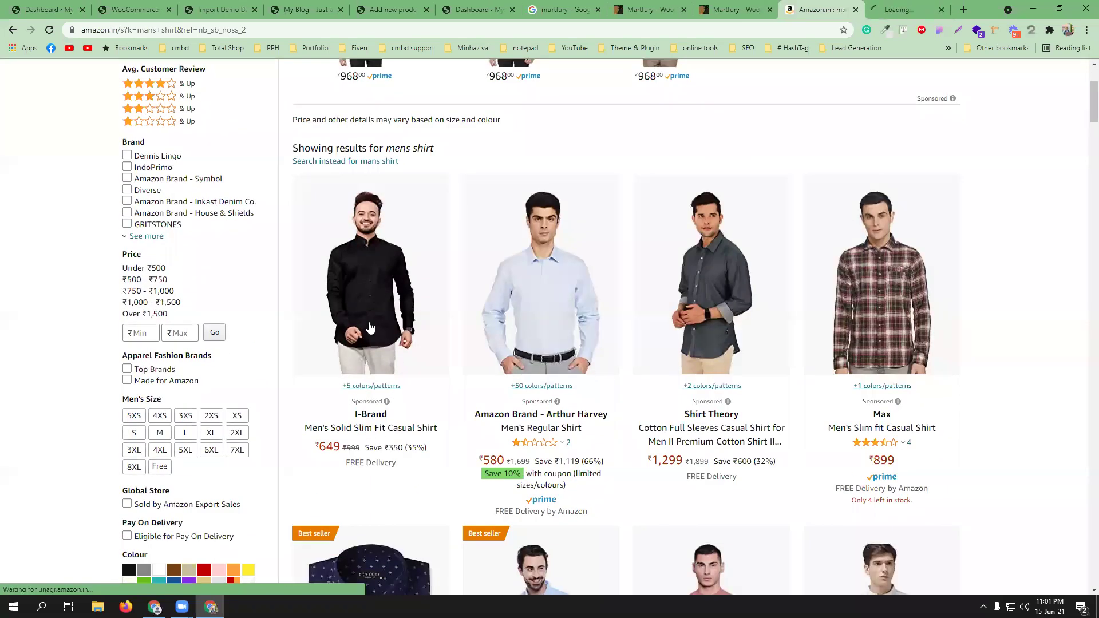
{"action": "middle_click", "coordinate": [841, 298]}
{"action": "key", "text": "ctrl+Tab"}
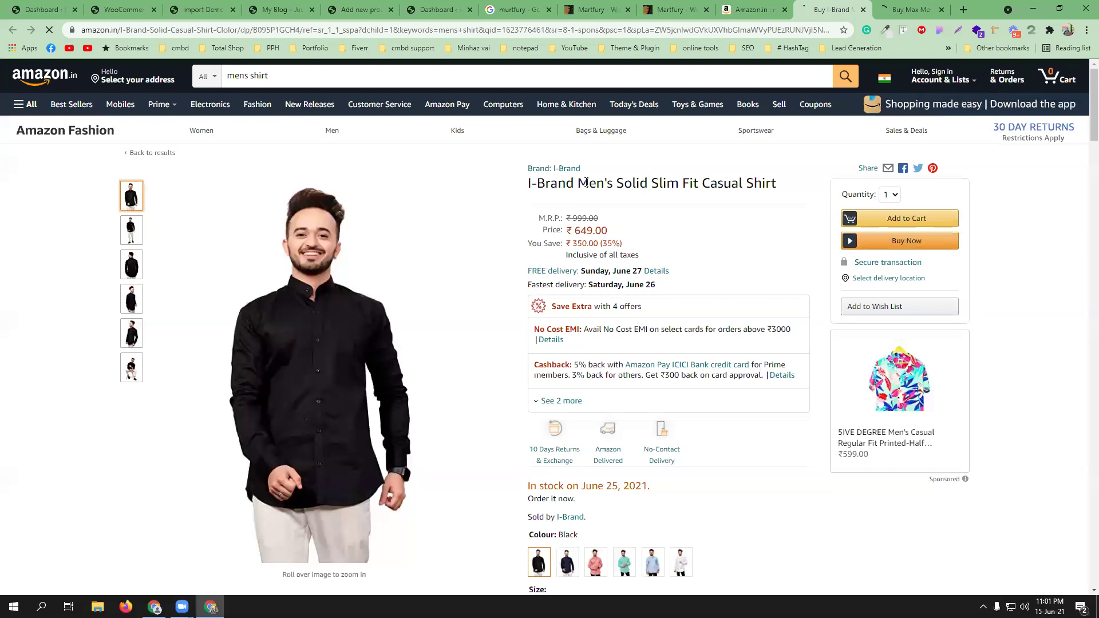
{"action": "left_click_drag", "start_coordinate": [581, 181], "coordinate": [782, 186]}
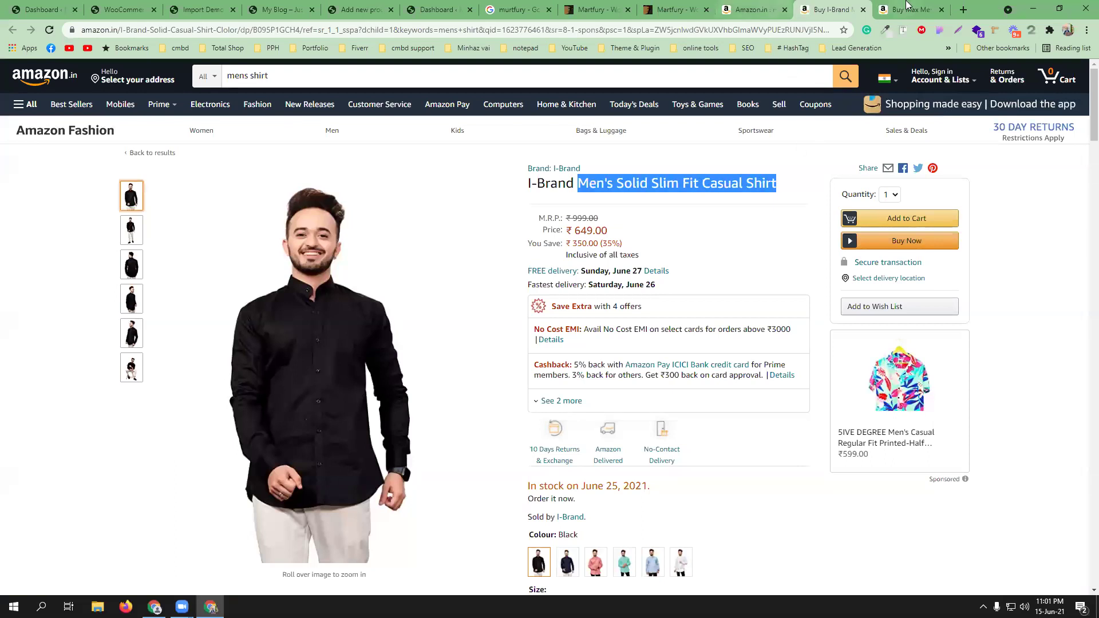
- Select the Max shirt's title and move its tab beside the WordPress Add new product page
{"action": "key", "text": "ctrl+Tab"}
{"action": "scroll", "coordinate": [725, 302], "scroll_direction": "down", "scroll_amount": 2}
{"action": "scroll", "coordinate": [623, 222], "scroll_direction": "up", "scroll_amount": 2}
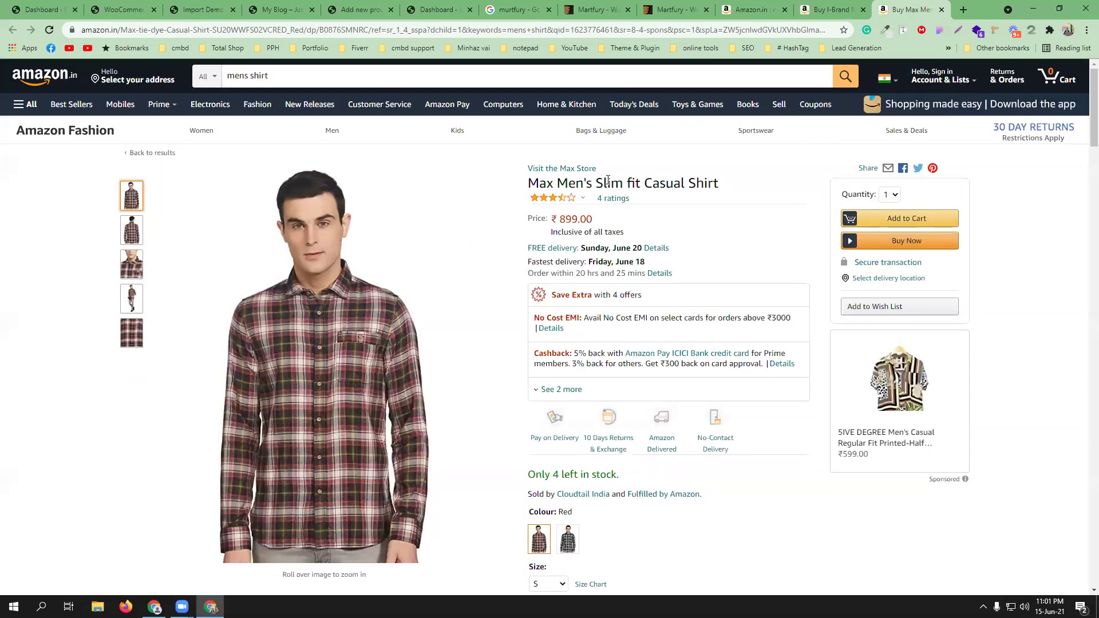
{"action": "triple_click", "coordinate": [613, 180]}
{"action": "key", "text": "ctrl+c"}
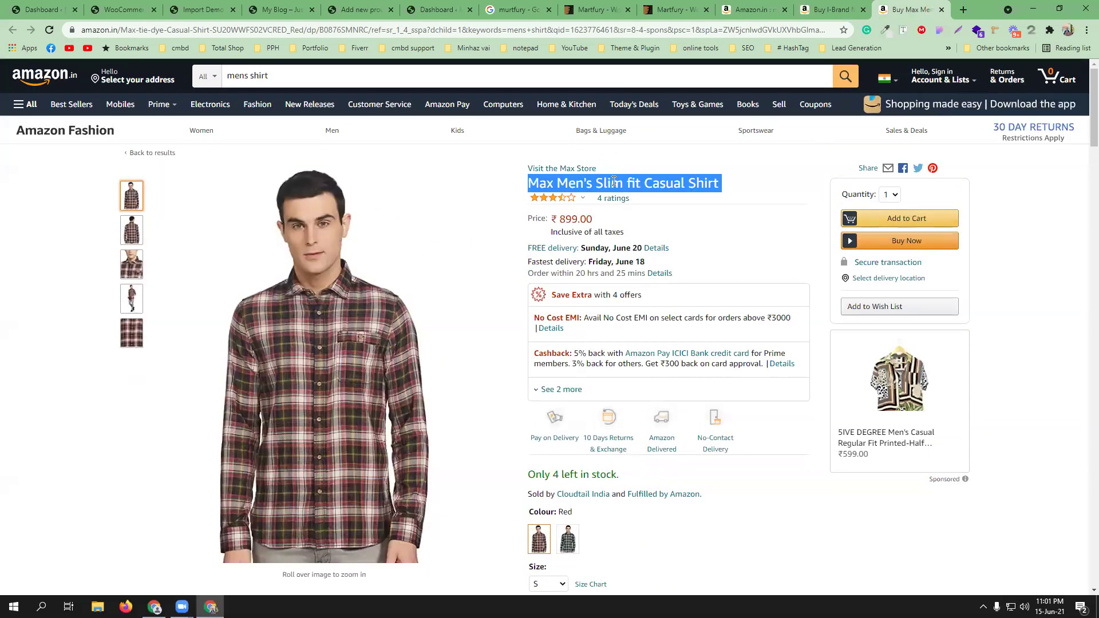
{"action": "left_click_drag", "start_coordinate": [915, 9], "coordinate": [539, 7]}
{"action": "left_click_drag", "start_coordinate": [461, 9], "coordinate": [443, 9]}
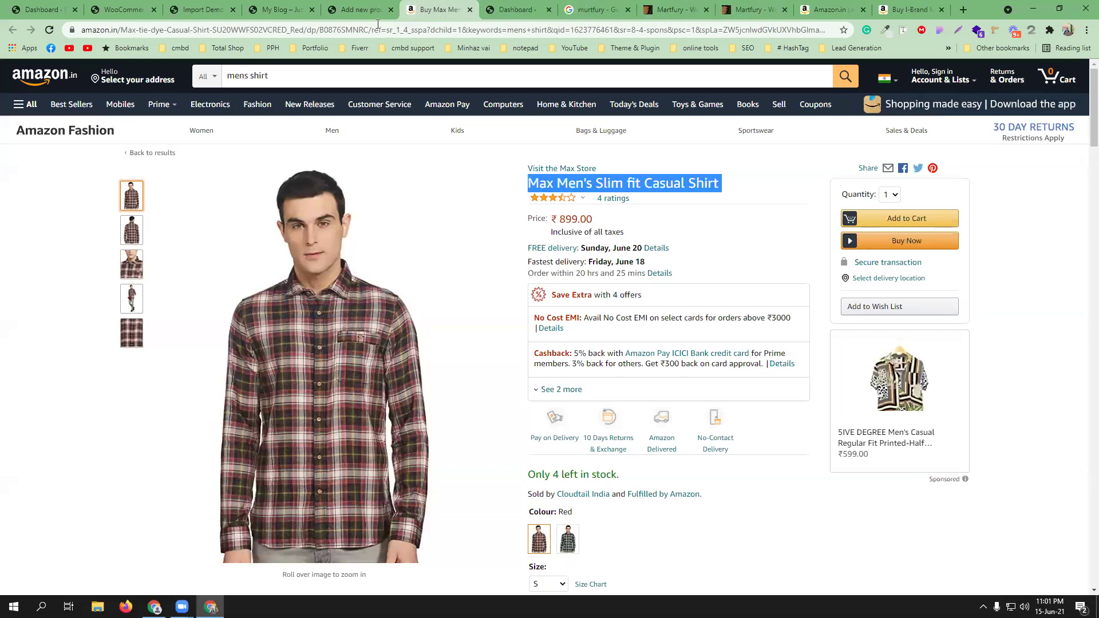
{"action": "left_click", "coordinate": [360, 9]}
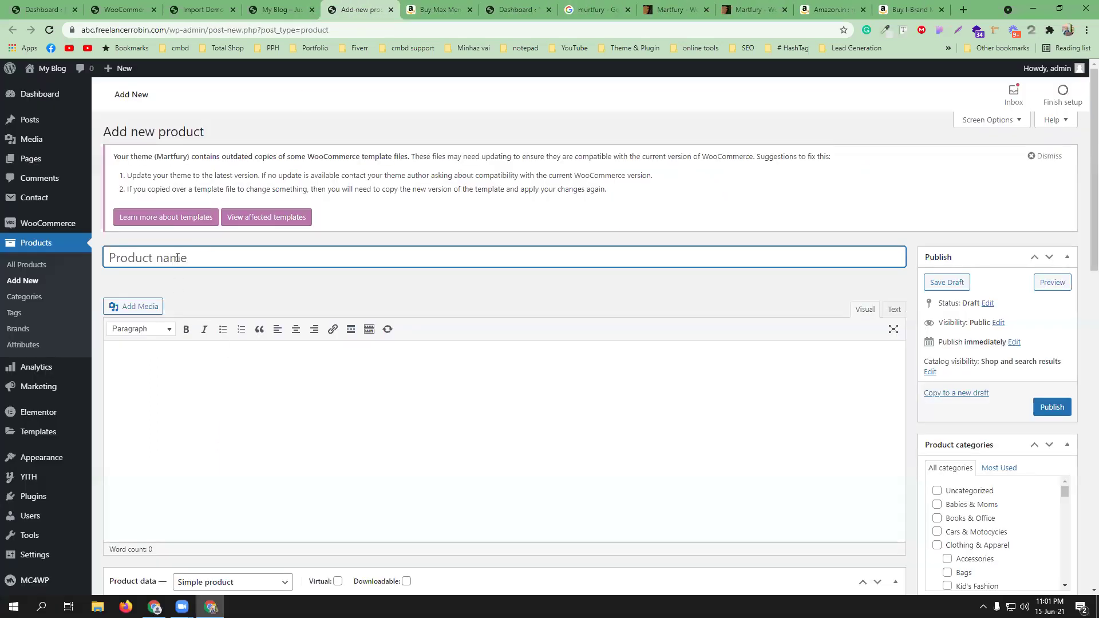
- Paste 'Max Men's Slim fit Casual Shirt' as the product name
{"action": "key", "text": "ctrl+v"}
{"action": "left_click", "coordinate": [210, 360]}
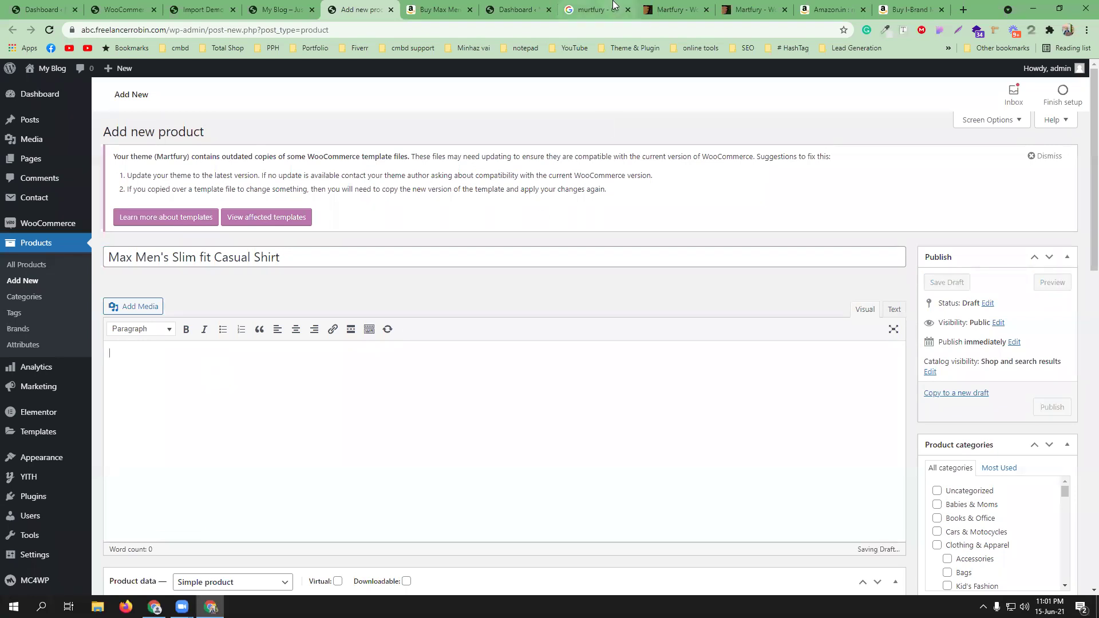
{"action": "scroll", "coordinate": [376, 344], "scroll_direction": "down", "scroll_amount": 1}
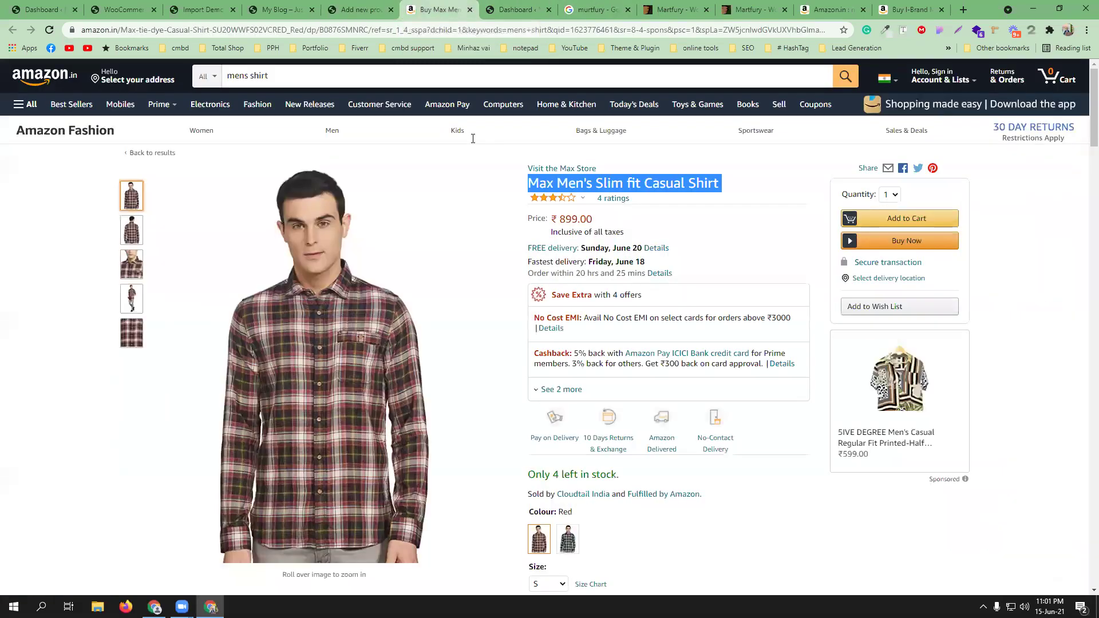
- Copy the Product details block from the Amazon listing into the product description
{"action": "left_click", "coordinate": [437, 9]}
{"action": "scroll", "coordinate": [599, 337], "scroll_direction": "down", "scroll_amount": 19}
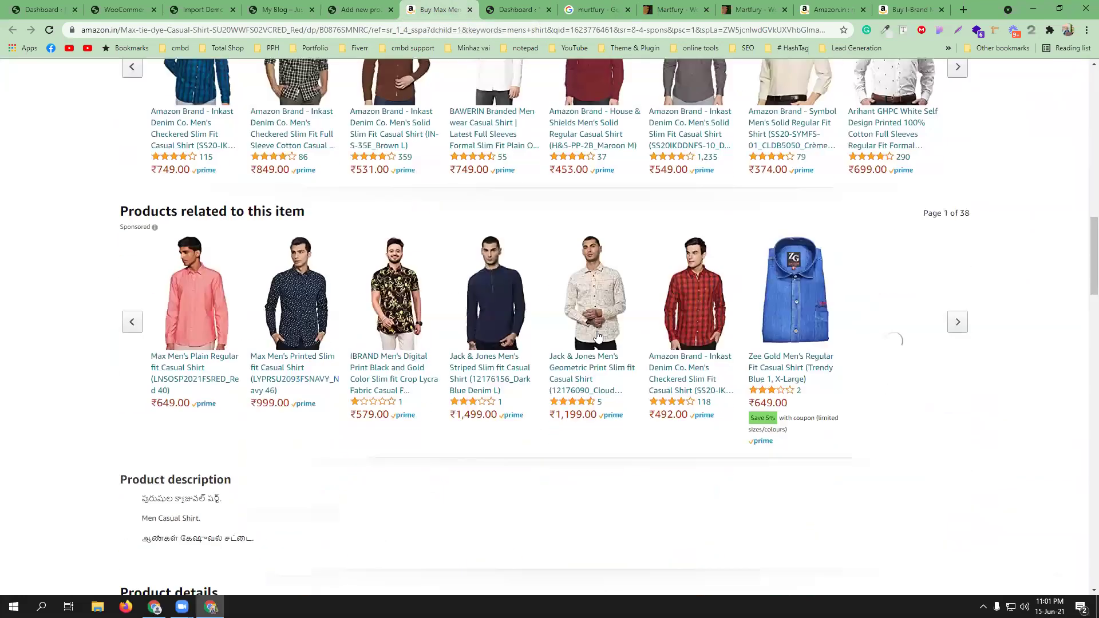
{"action": "scroll", "coordinate": [597, 336], "scroll_direction": "down", "scroll_amount": 7}
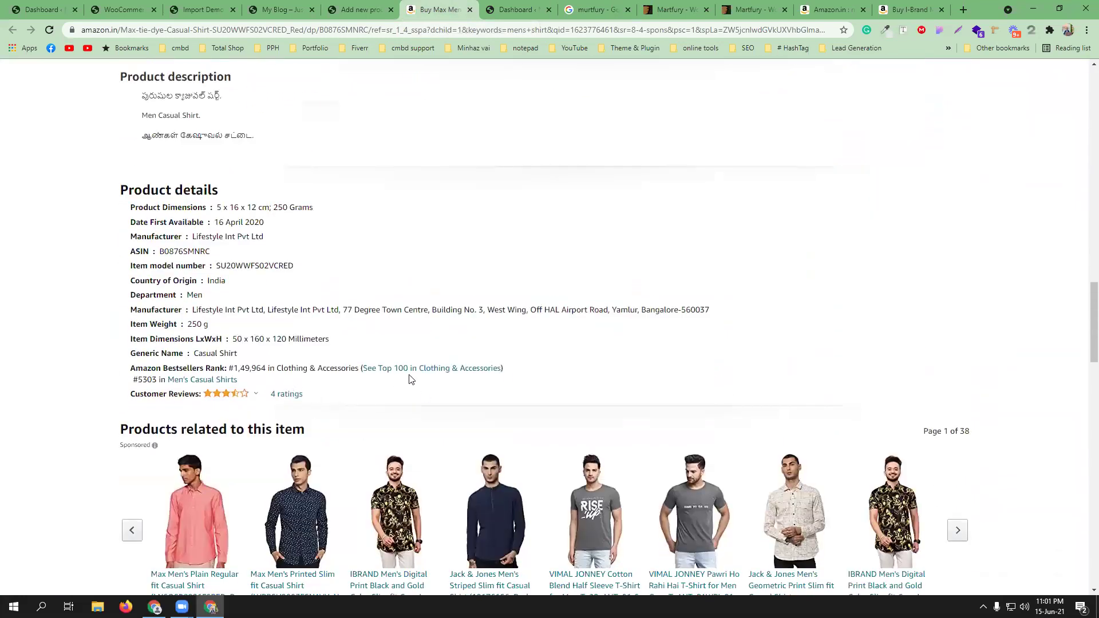
{"action": "left_click_drag", "start_coordinate": [255, 380], "coordinate": [122, 193]}
{"action": "key", "text": "ctrl+c"}
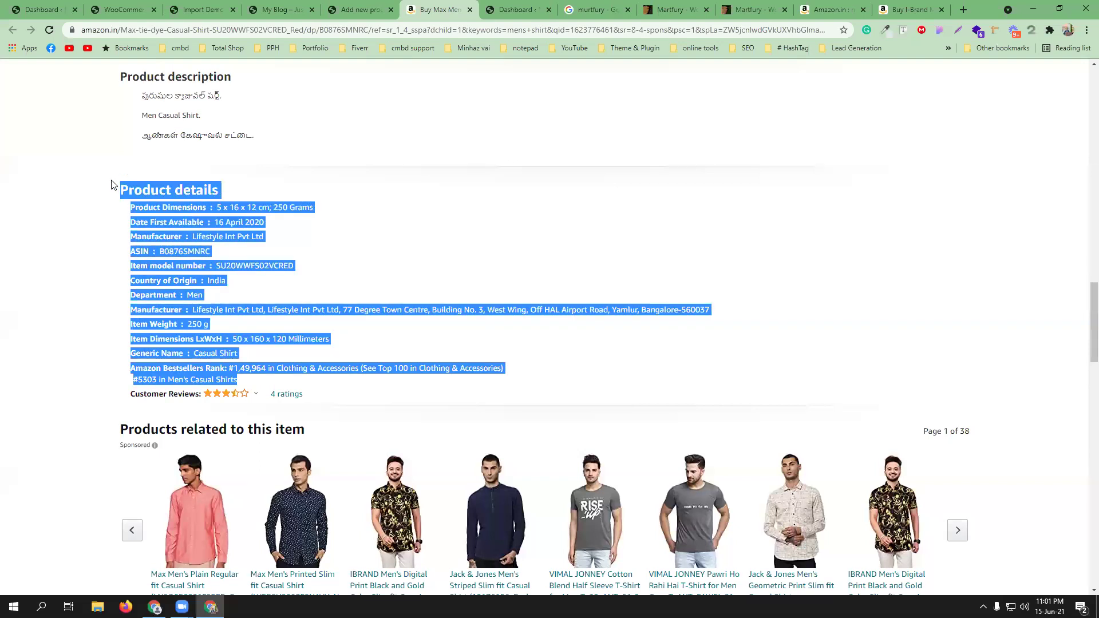
{"action": "left_click", "coordinate": [380, 8]}
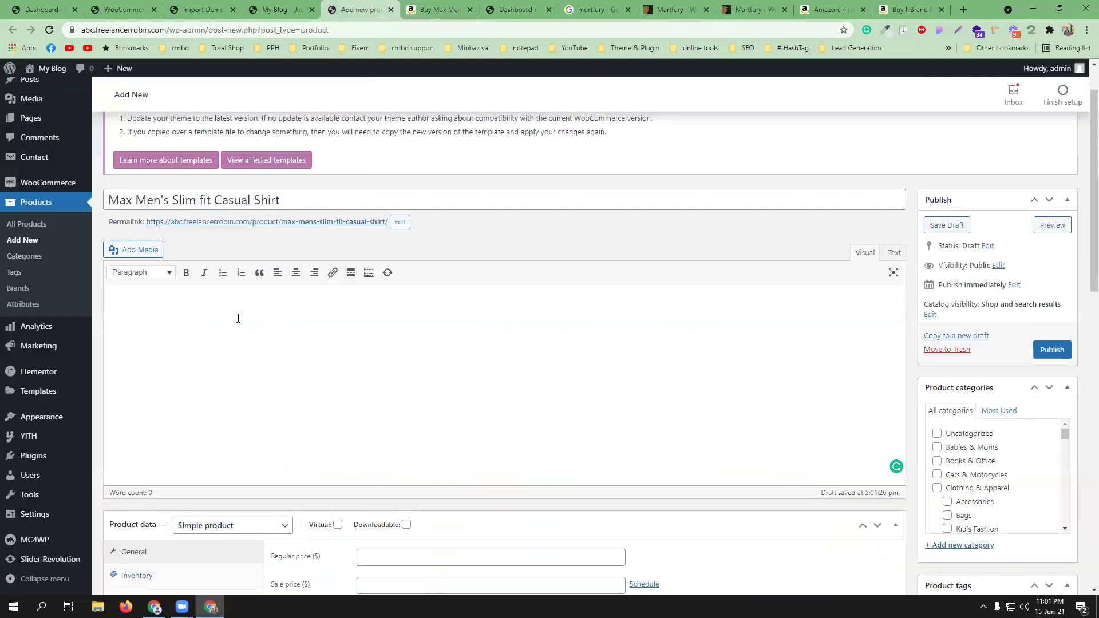
{"action": "key", "text": "ctrl+v"}
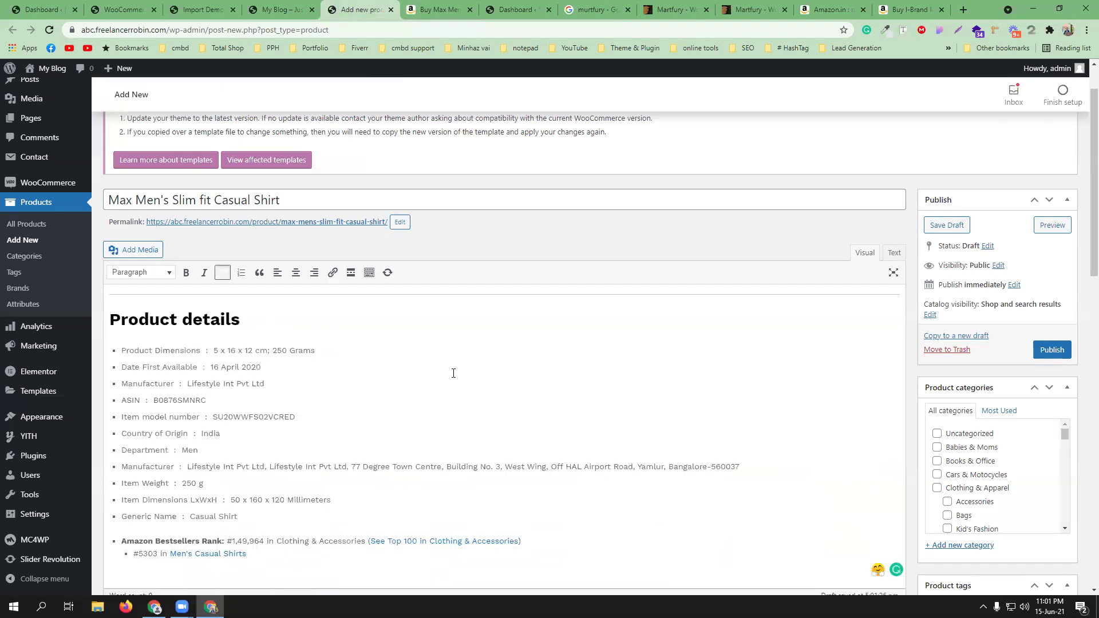
{"action": "scroll", "coordinate": [452, 372], "scroll_direction": "down", "scroll_amount": 4}
{"action": "scroll", "coordinate": [463, 370], "scroll_direction": "down", "scroll_amount": 2}
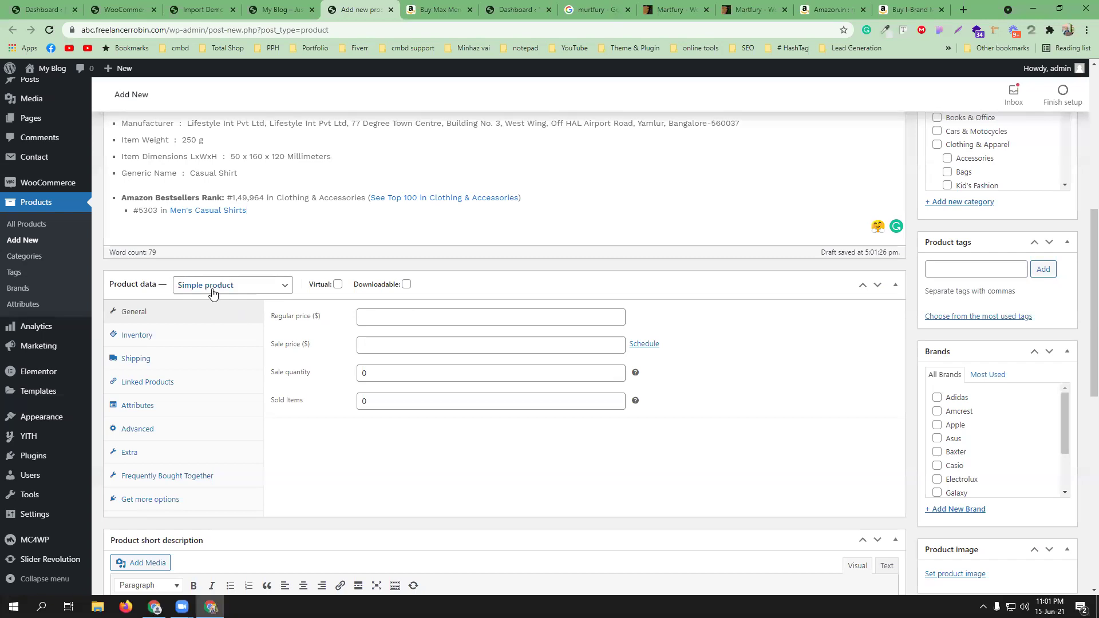
- Check the Max shirt's Amazon price and enter 899 as the regular price
{"action": "left_click", "coordinate": [409, 317]}
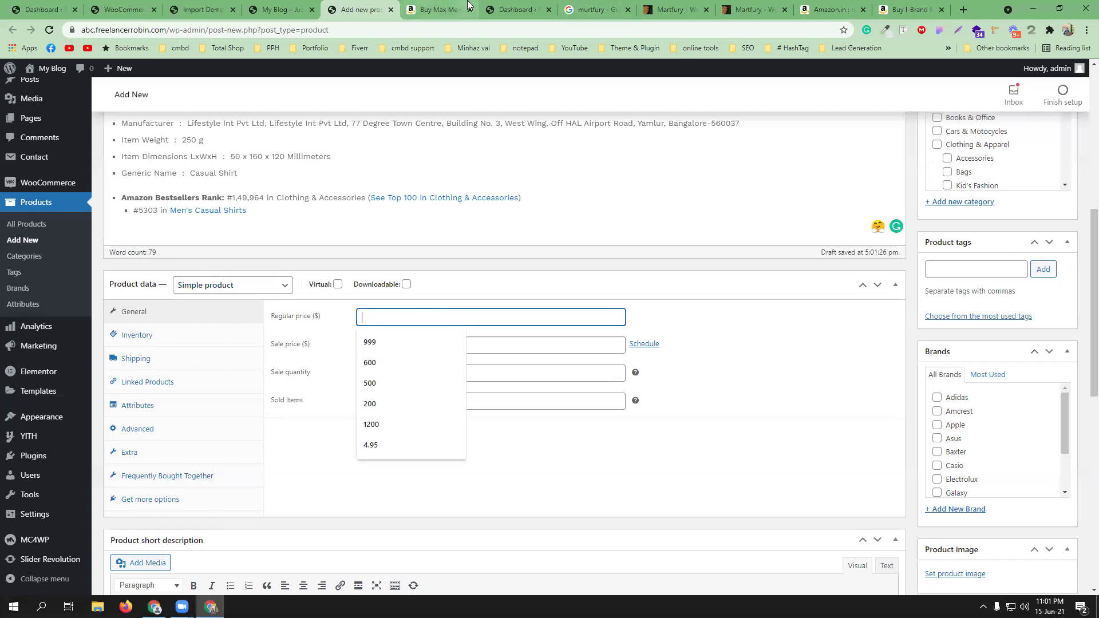
{"action": "left_click", "coordinate": [440, 10]}
{"action": "scroll", "coordinate": [483, 326], "scroll_direction": "up", "scroll_amount": 15}
{"action": "scroll", "coordinate": [479, 327], "scroll_direction": "up", "scroll_amount": 3}
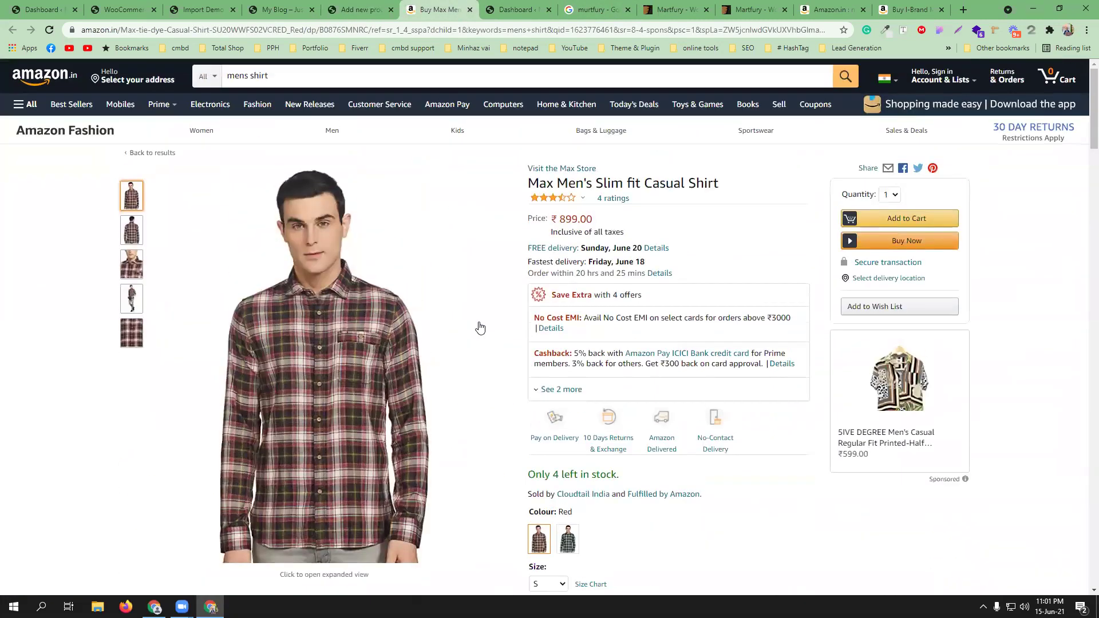
{"action": "left_click", "coordinate": [330, 7]}
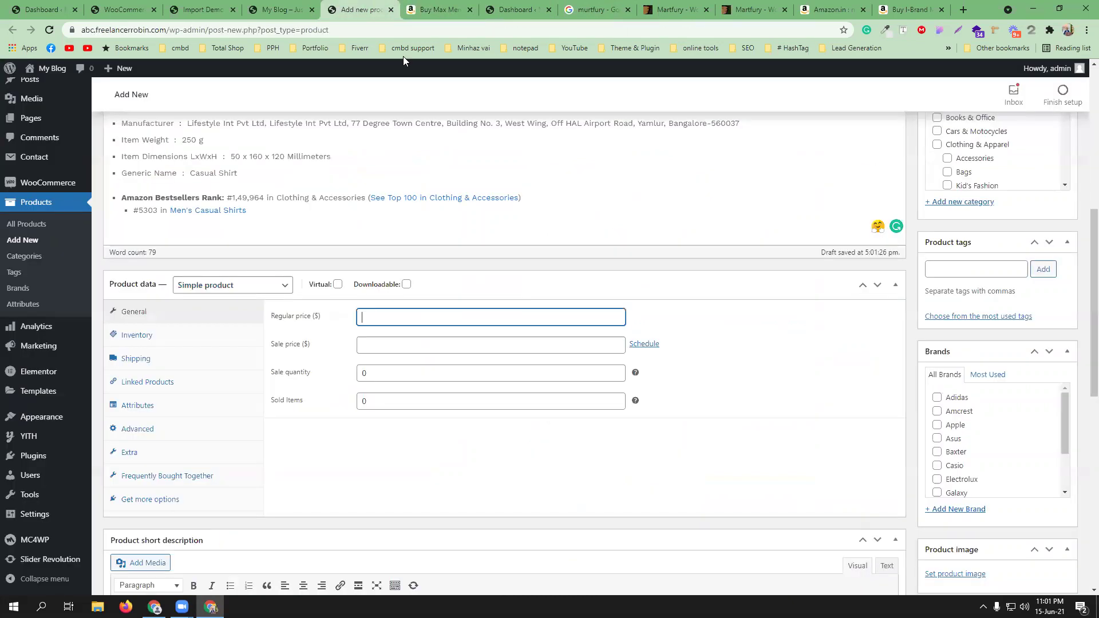
{"action": "type", "text": "899"}
- Leave the sale price empty and glance at the shop's front page before returning
{"action": "left_click", "coordinate": [383, 340]}
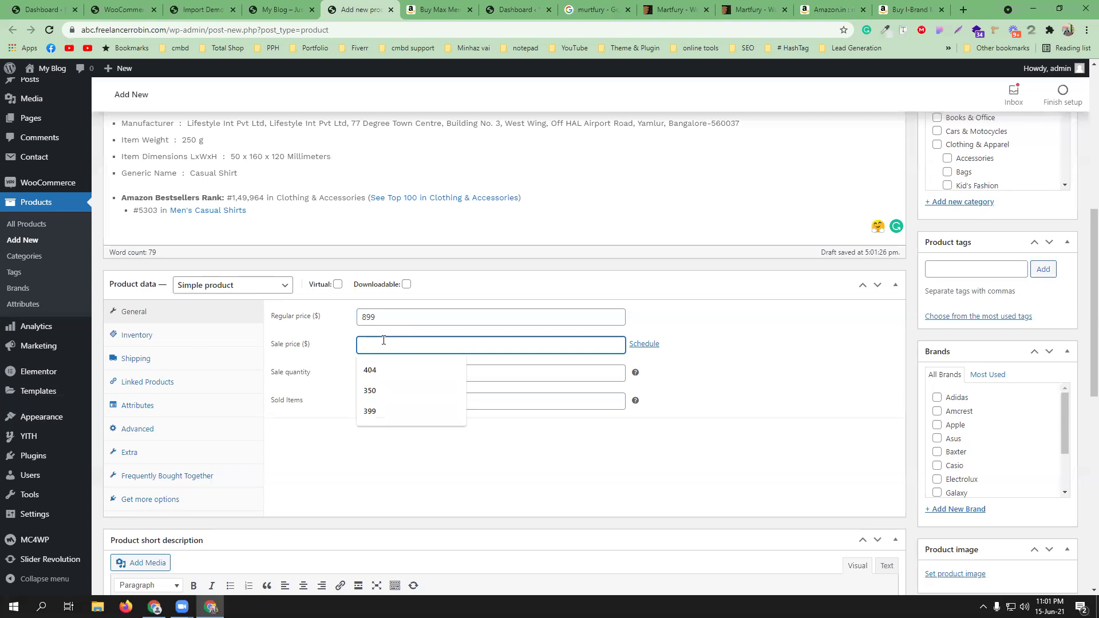
{"action": "left_click", "coordinate": [746, 347]}
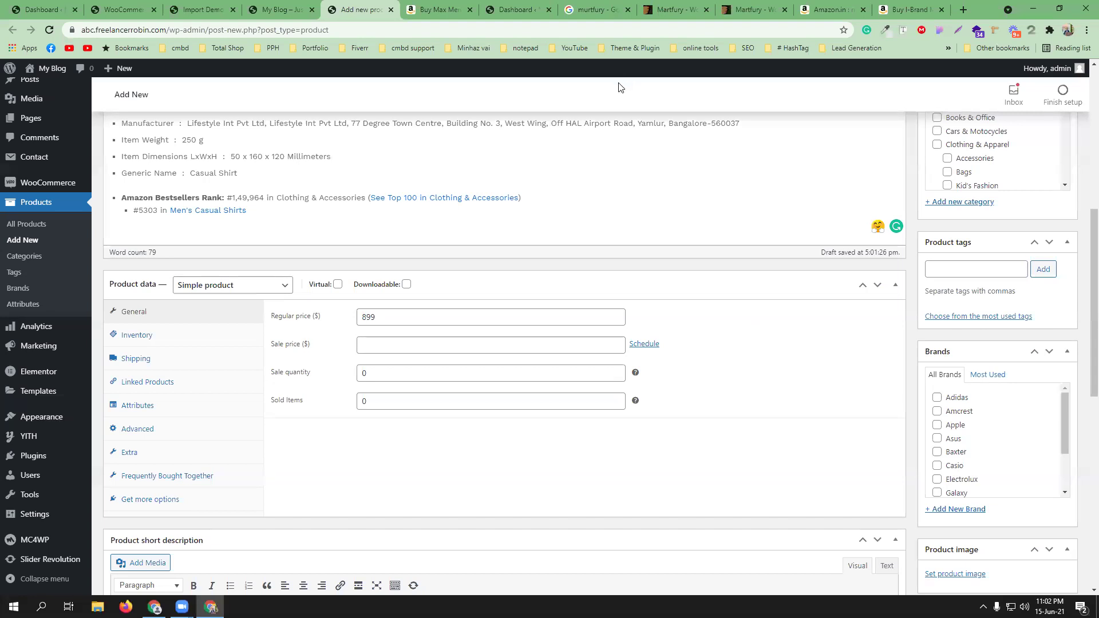
{"action": "left_click", "coordinate": [298, 10]}
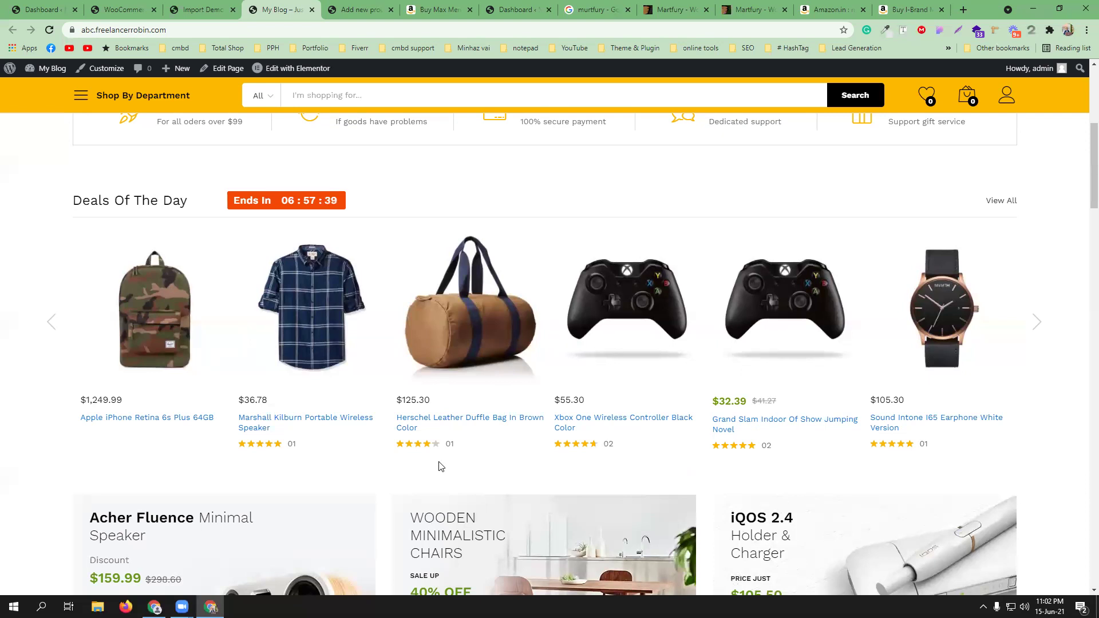
{"action": "left_click", "coordinate": [362, 7]}
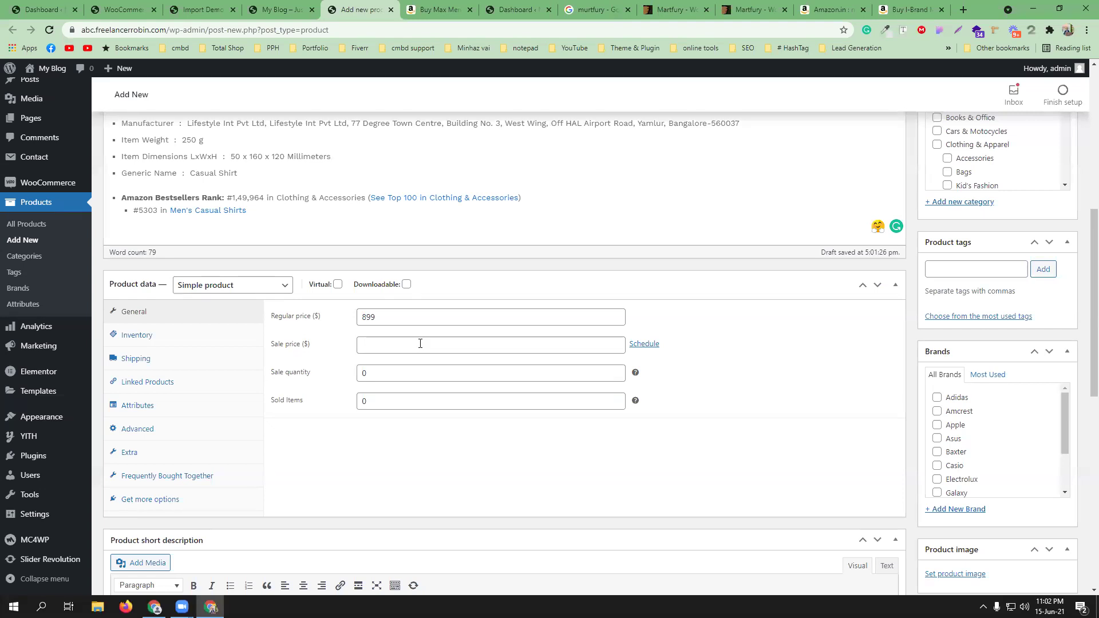
- Set the sale price to 599, trying a 16–20 June 2021 schedule and then removing it
{"action": "left_click", "coordinate": [420, 344]}
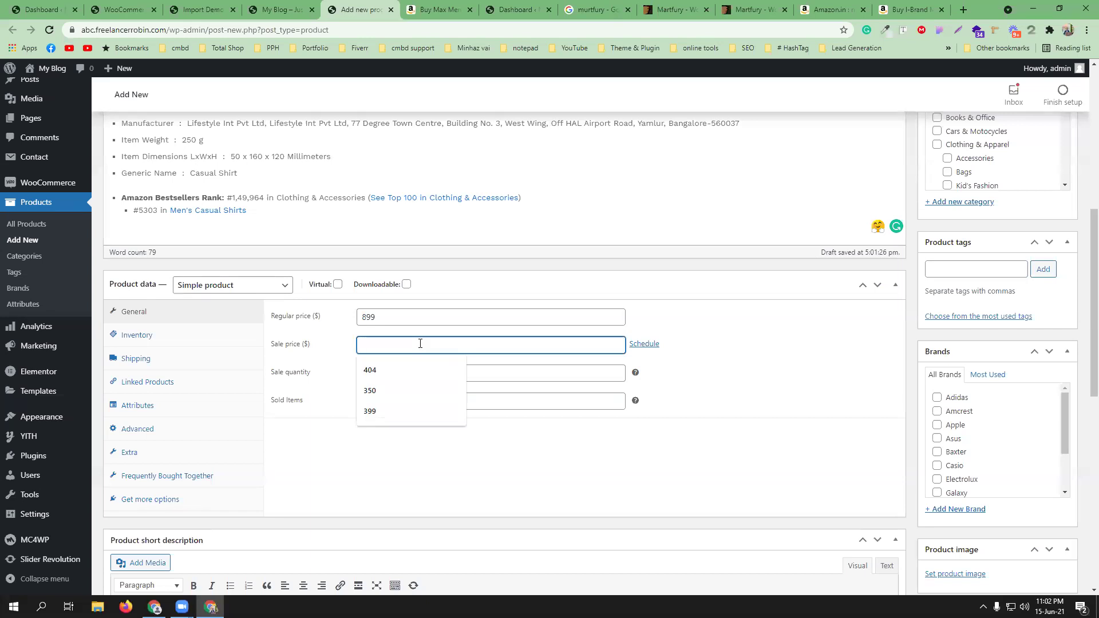
{"action": "type", "text": "599"}
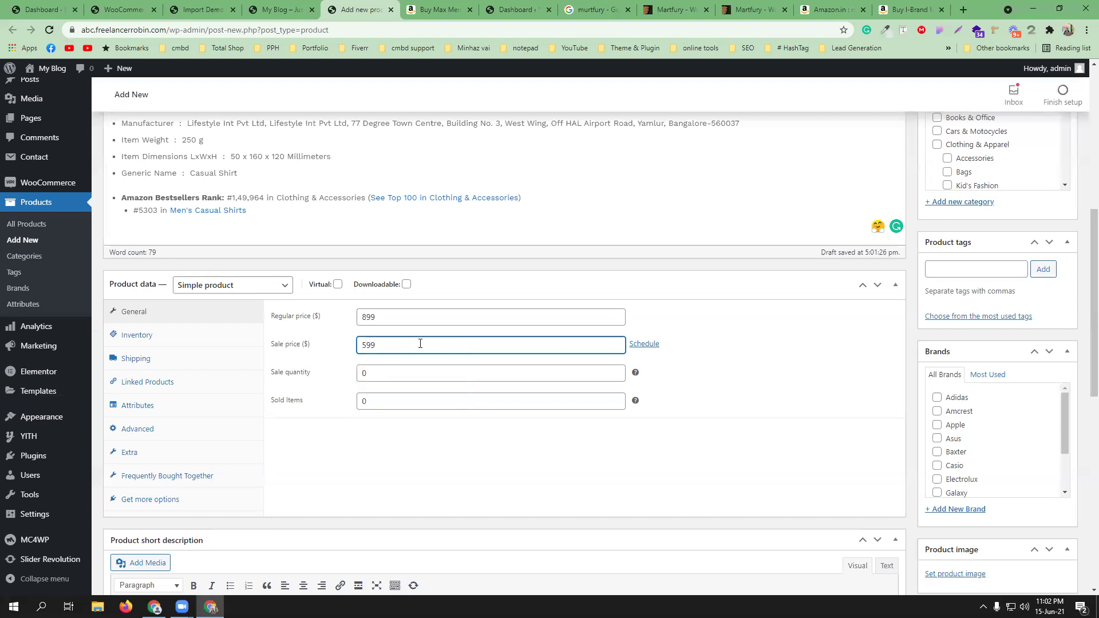
{"action": "left_click", "coordinate": [644, 344]}
{"action": "left_click", "coordinate": [490, 373]}
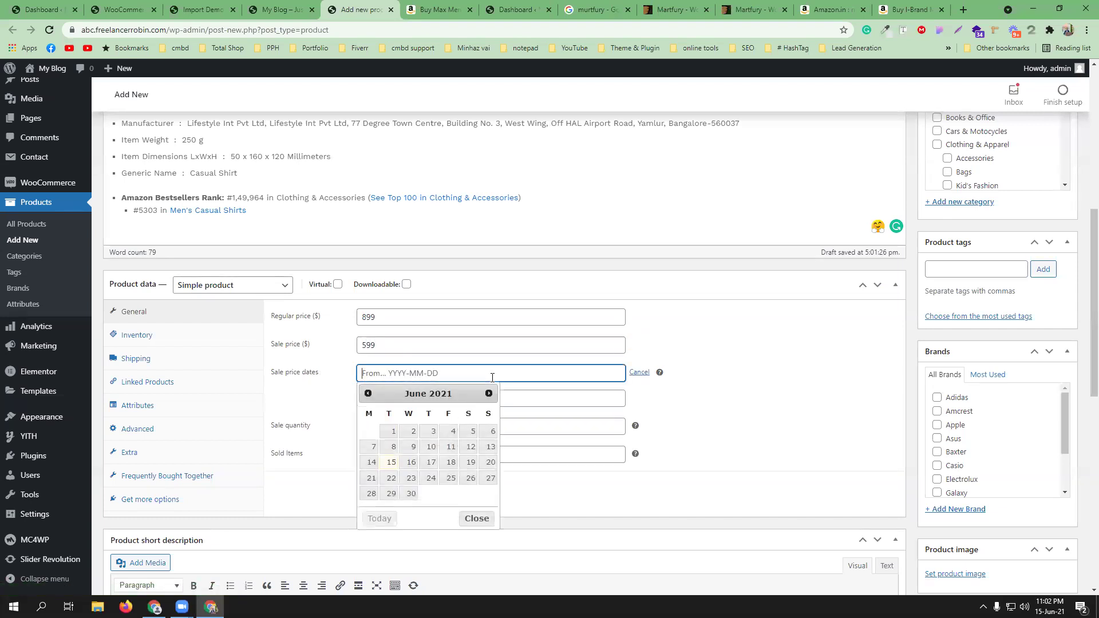
{"action": "left_click", "coordinate": [410, 464]}
{"action": "left_click", "coordinate": [433, 399]}
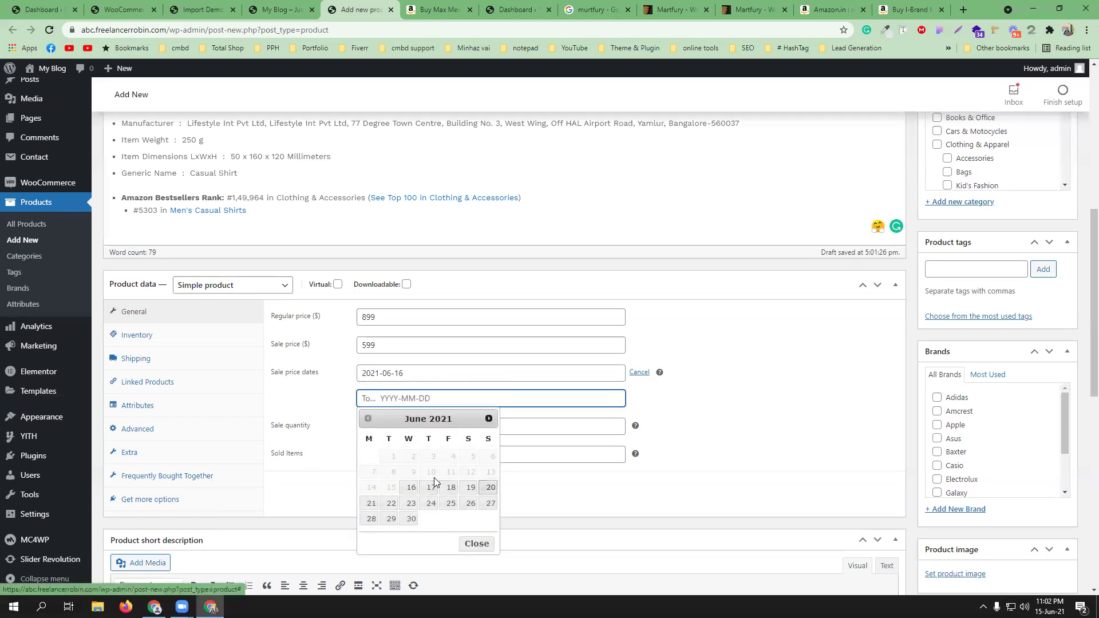
{"action": "key", "text": "Return"}
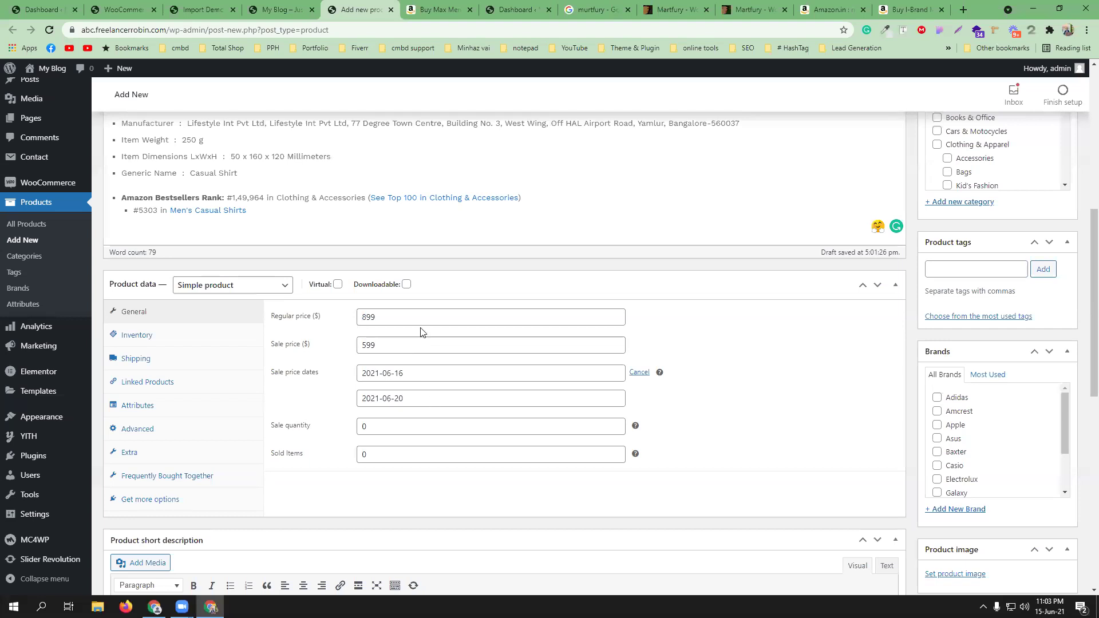
{"action": "left_click", "coordinate": [639, 373]}
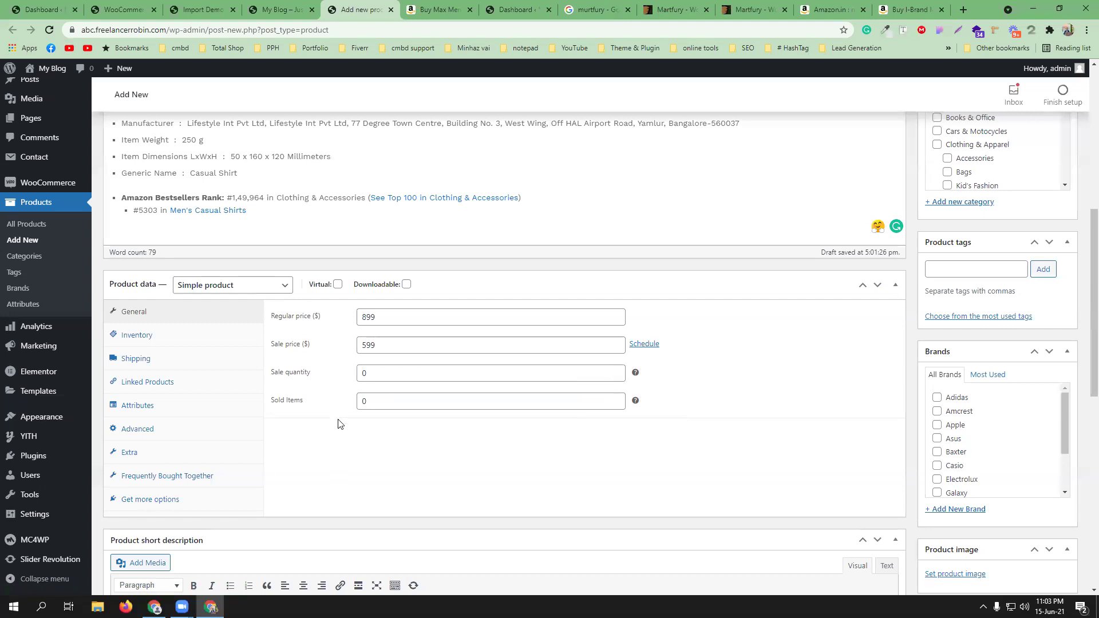
- Set the sale quantity to 0 and show the product's Inventory settings
{"action": "left_click", "coordinate": [364, 373]}
{"action": "type", "text": "0"}
{"action": "left_click", "coordinate": [373, 401]}
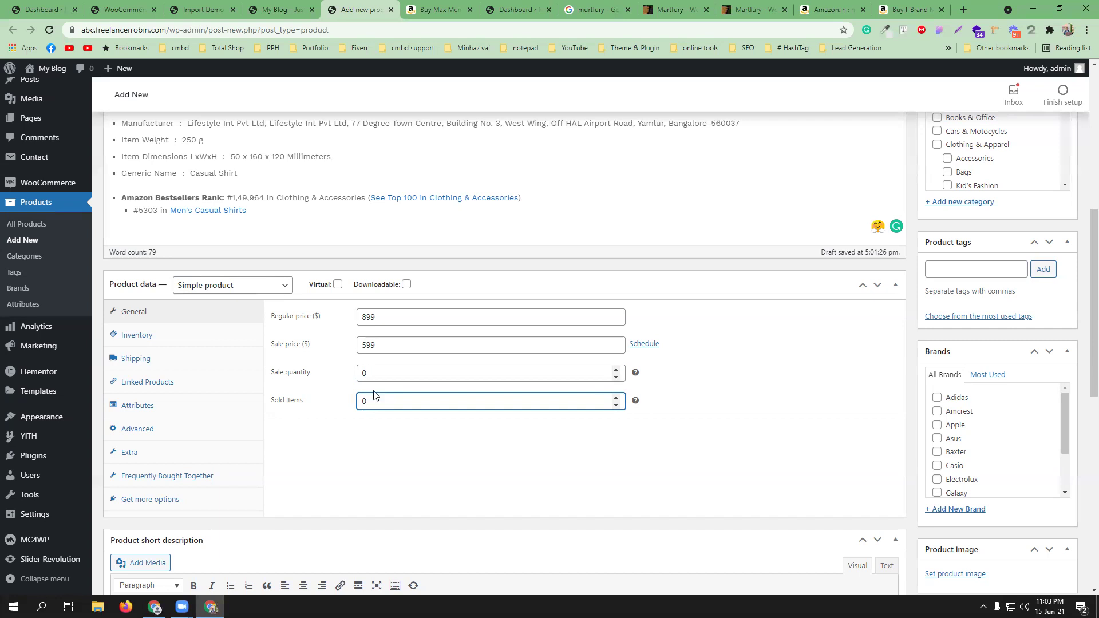
{"action": "left_click", "coordinate": [164, 334]}
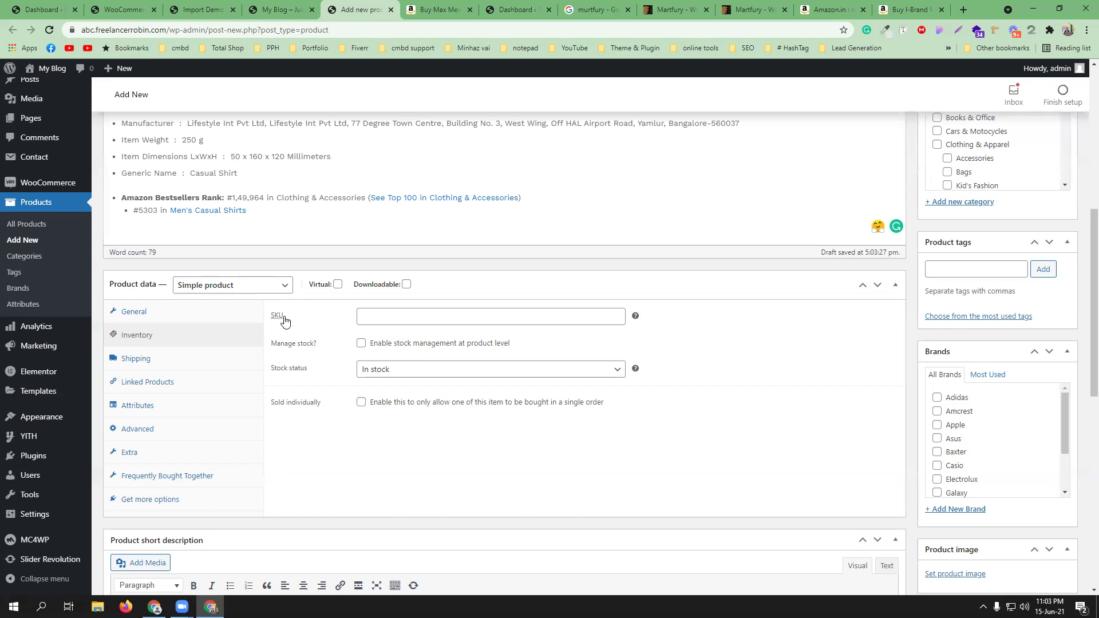
- Enter SKU CMBD_SHIRT_93, enable Manage stock with quantity 150, and set low-stock threshold 5
{"action": "left_click", "coordinate": [450, 314]}
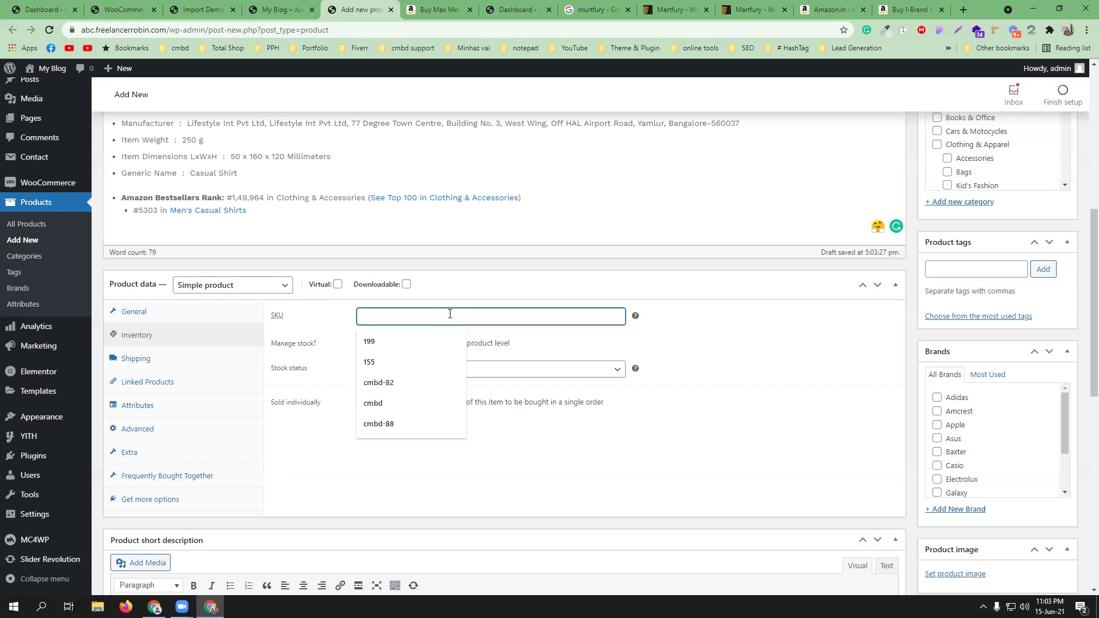
{"action": "type", "text": "CM"}
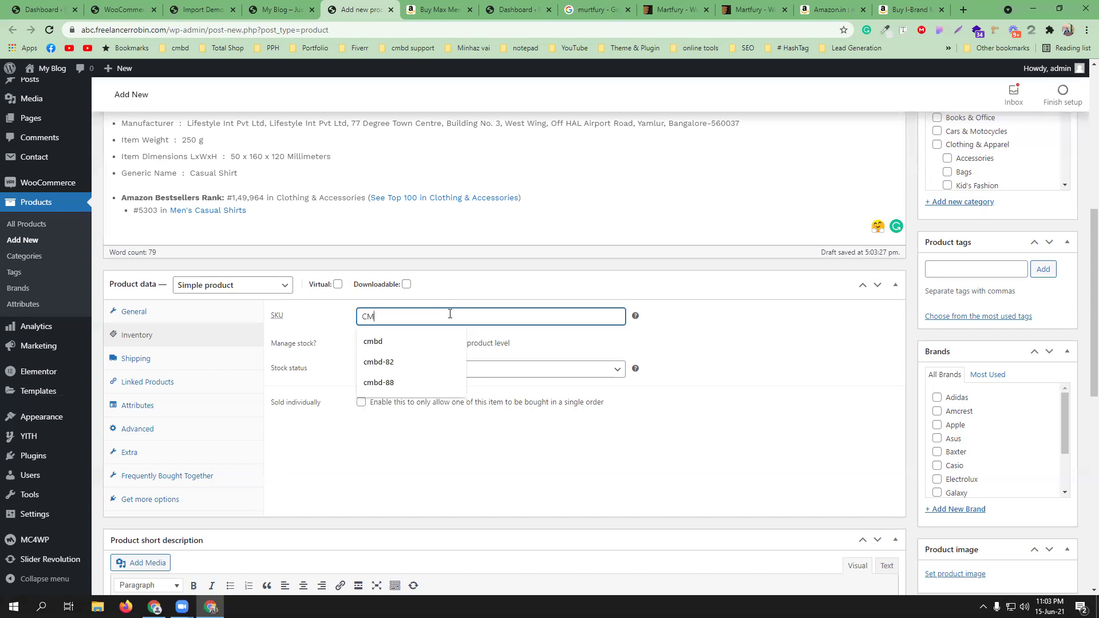
{"action": "type", "text": "BD_SHIRT"}
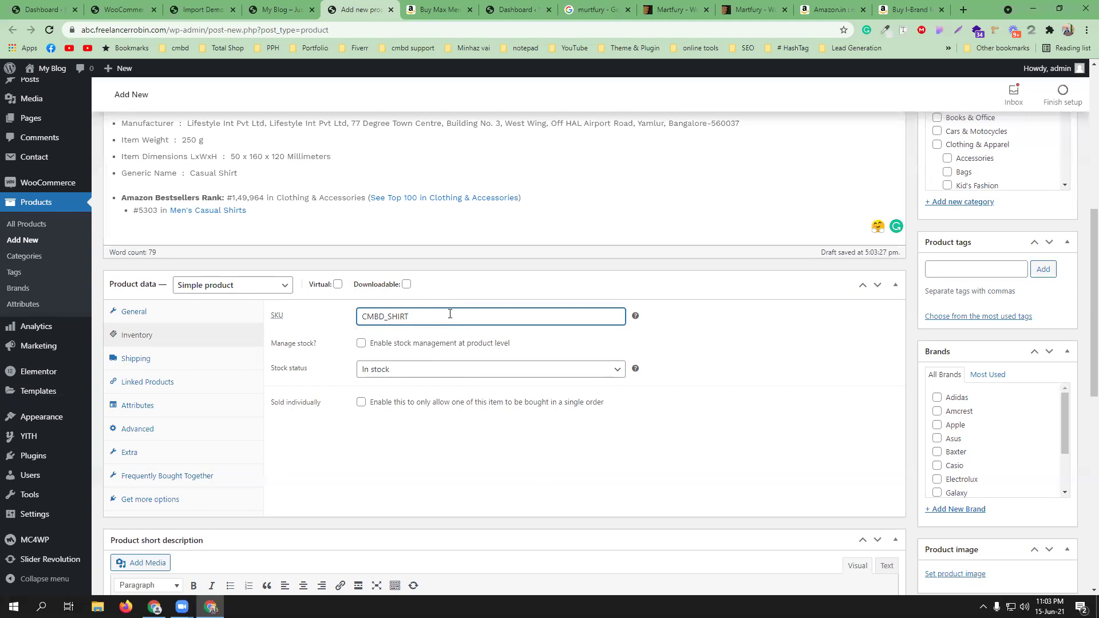
{"action": "type", "text": "_93"}
{"action": "left_click", "coordinate": [361, 343]}
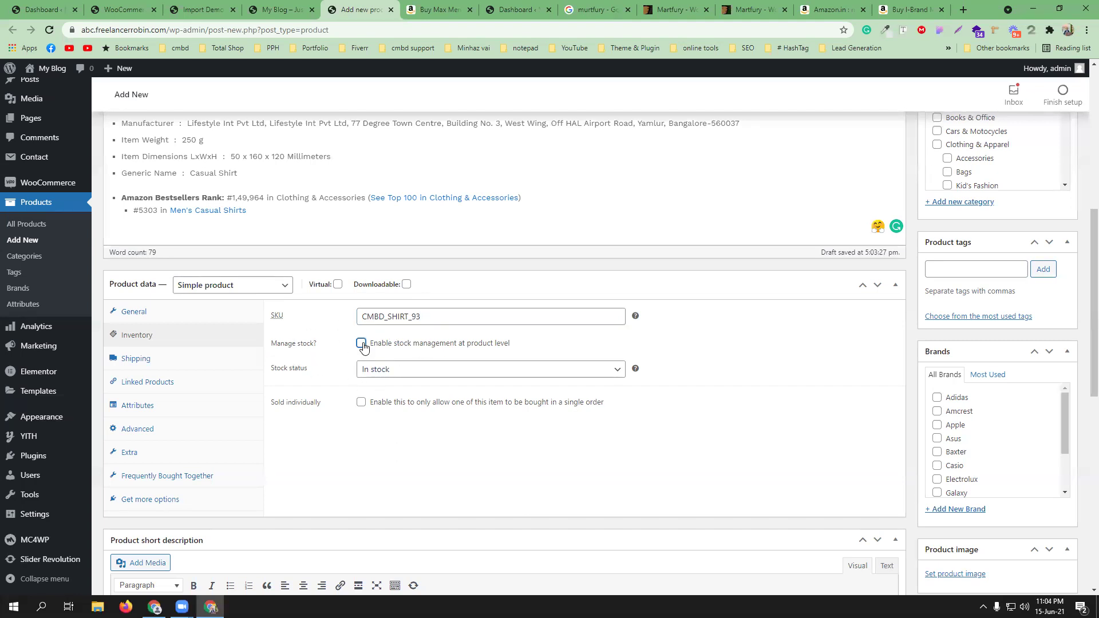
{"action": "left_click_drag", "start_coordinate": [389, 371], "coordinate": [359, 371]}
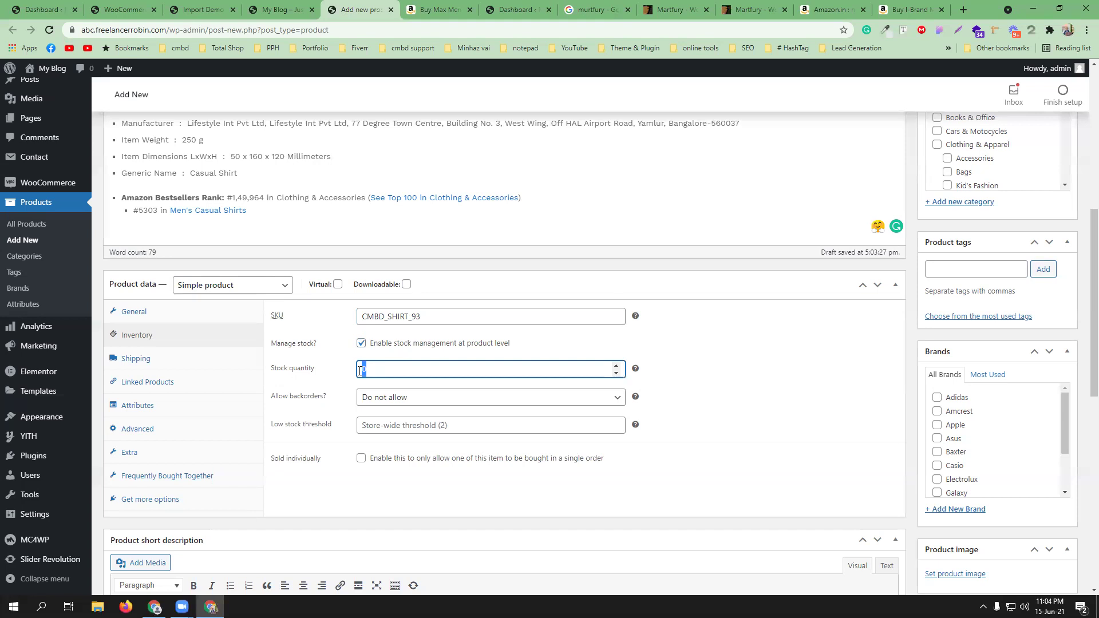
{"action": "type", "text": "150"}
{"action": "left_click", "coordinate": [456, 424]}
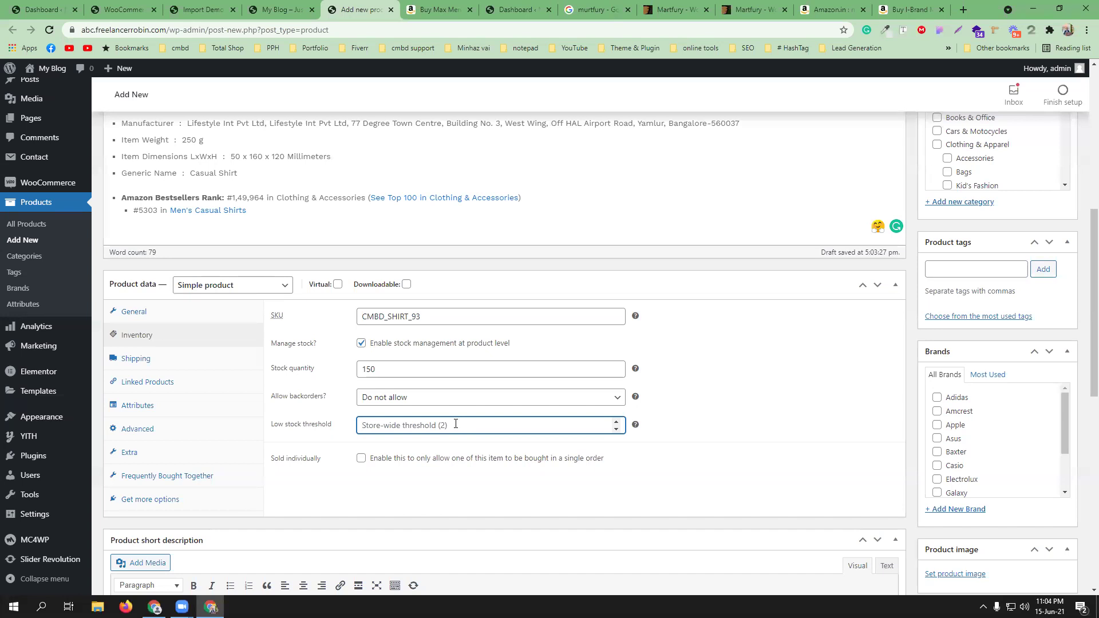
{"action": "type", "text": "5"}
{"action": "left_click", "coordinate": [751, 479]}
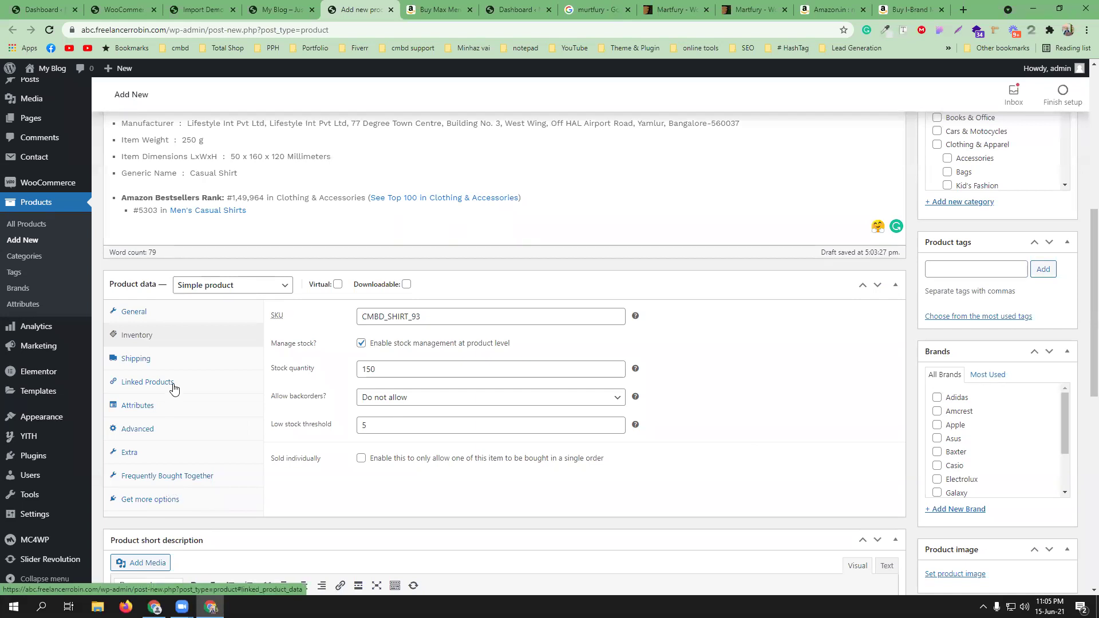
- Open the Linked Products settings and locate the Upsells search field
{"action": "left_click", "coordinate": [174, 388]}
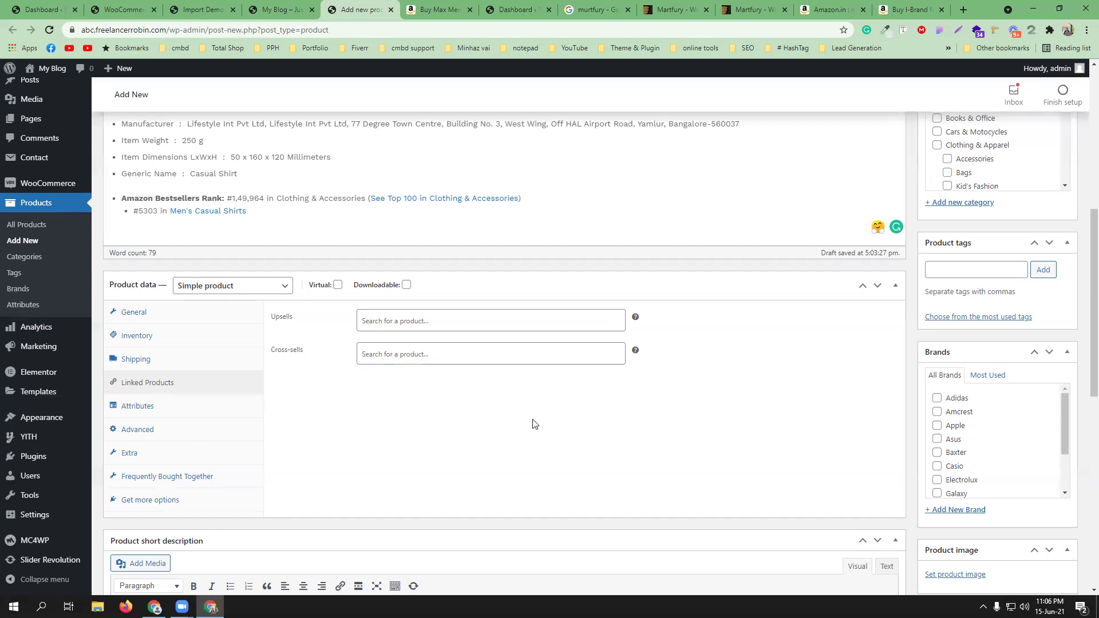
{"action": "scroll", "coordinate": [532, 424], "scroll_direction": "up", "scroll_amount": 7}
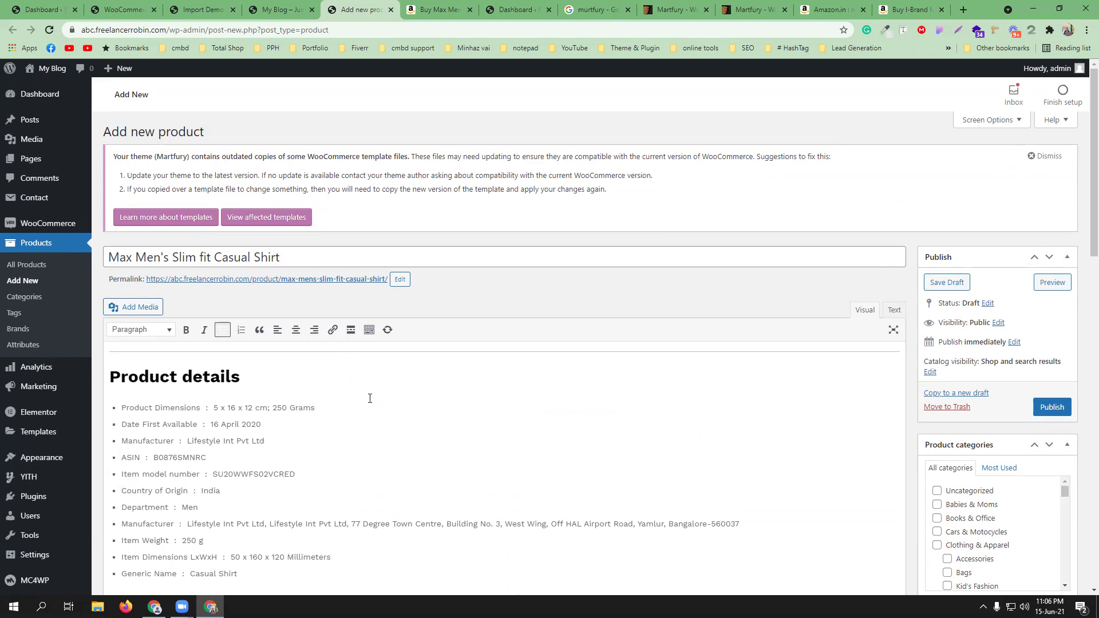
{"action": "scroll", "coordinate": [389, 419], "scroll_direction": "down", "scroll_amount": 7}
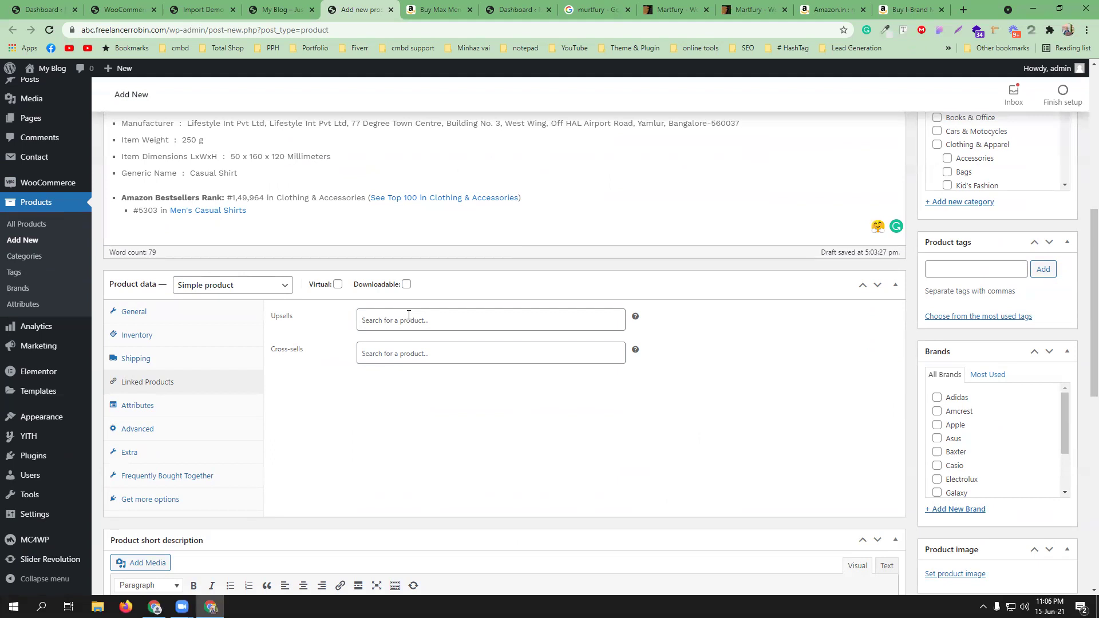
{"action": "left_click", "coordinate": [415, 322]}
{"action": "scroll", "coordinate": [406, 337], "scroll_direction": "up", "scroll_amount": 6}
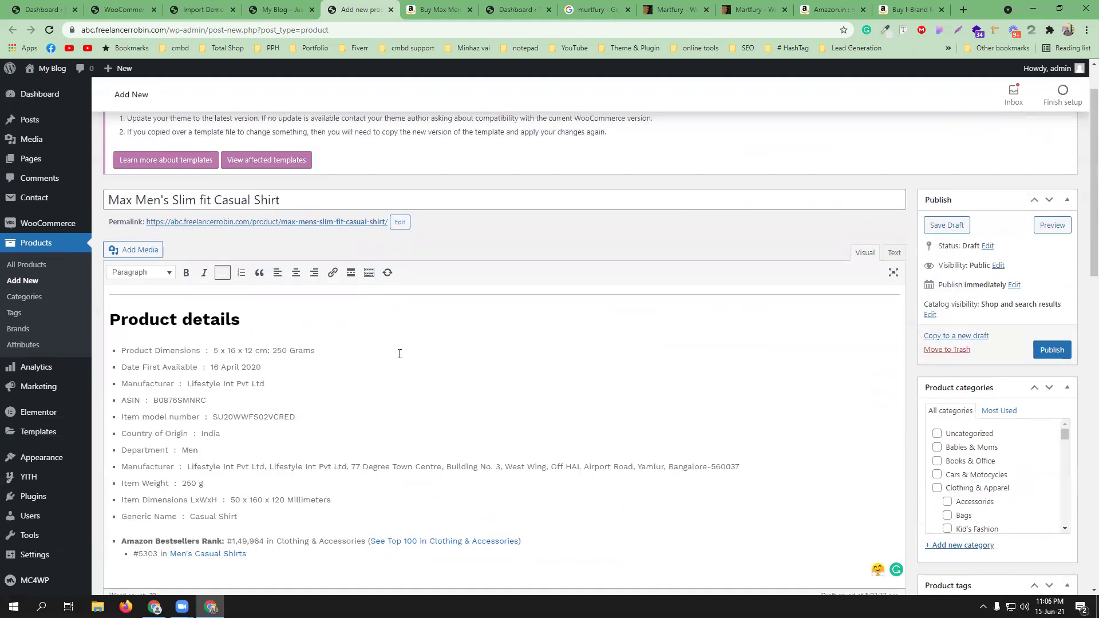
{"action": "scroll", "coordinate": [400, 353], "scroll_direction": "down", "scroll_amount": 7}
{"action": "left_click", "coordinate": [414, 424]}
{"action": "scroll", "coordinate": [403, 329], "scroll_direction": "up", "scroll_amount": 7}
{"action": "scroll", "coordinate": [325, 350], "scroll_direction": "down", "scroll_amount": 7}
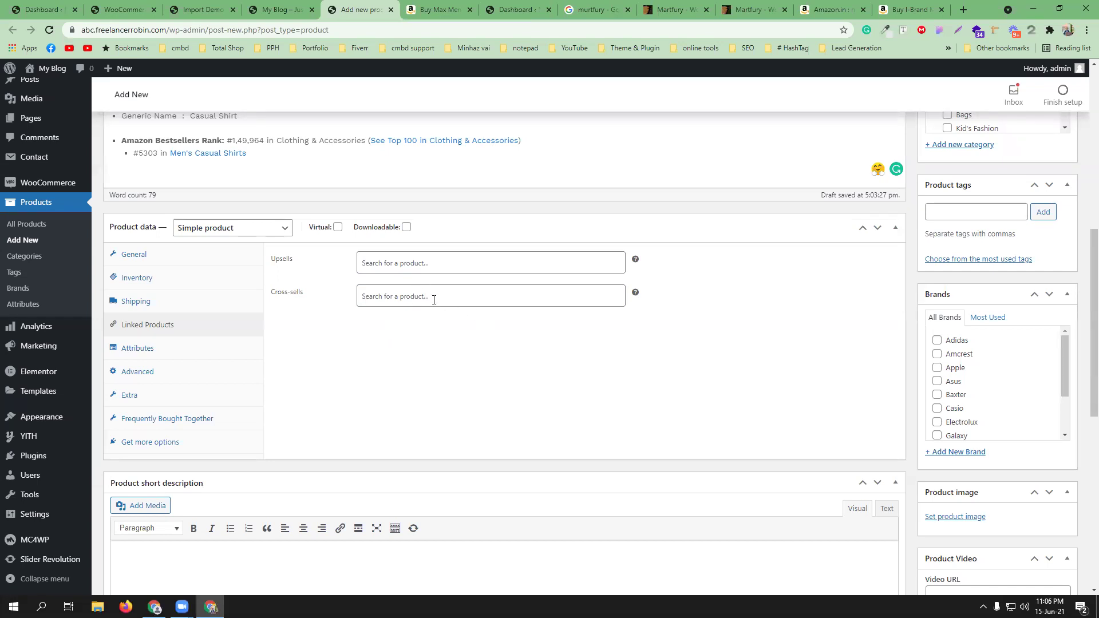
- Search 'sam' and add Samsung UHD TV 24inch as the upsell
{"action": "left_click", "coordinate": [408, 261]}
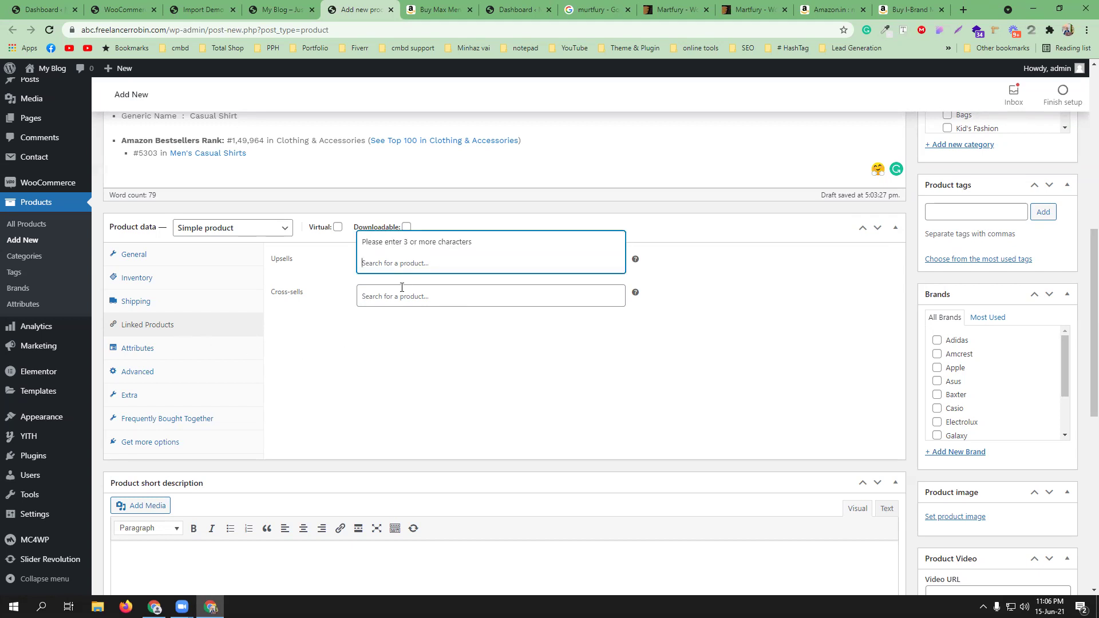
{"action": "type", "text": "a"}
{"action": "type", "text": "x"}
{"action": "key", "text": "BackSpace"}
{"action": "key", "text": "BackSpace"}
{"action": "type", "text": "sam"}
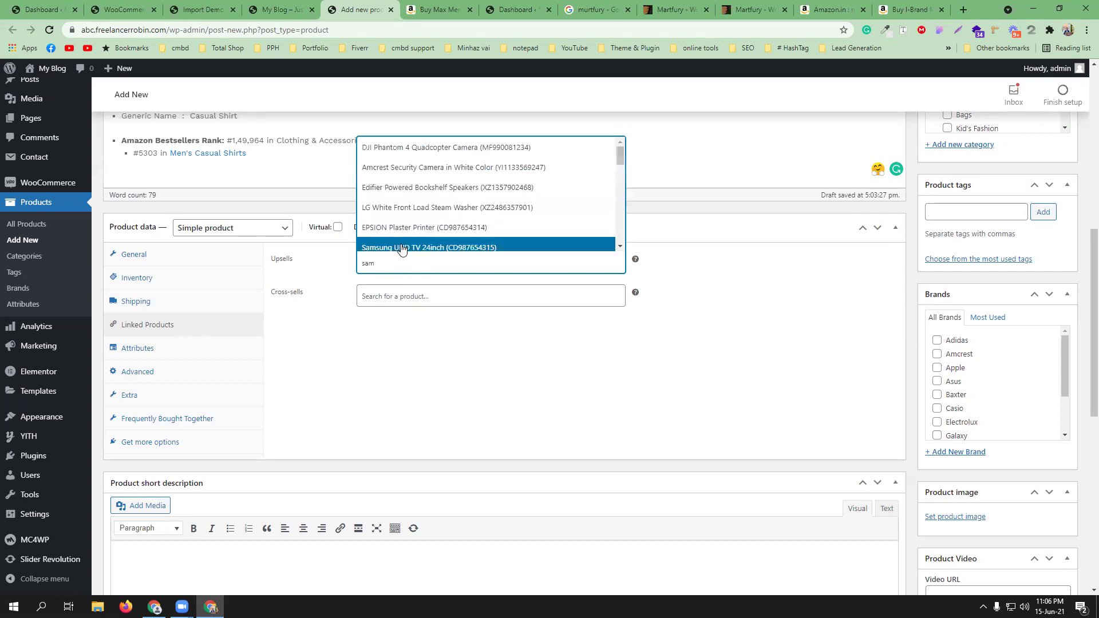
{"action": "left_click", "coordinate": [402, 248]}
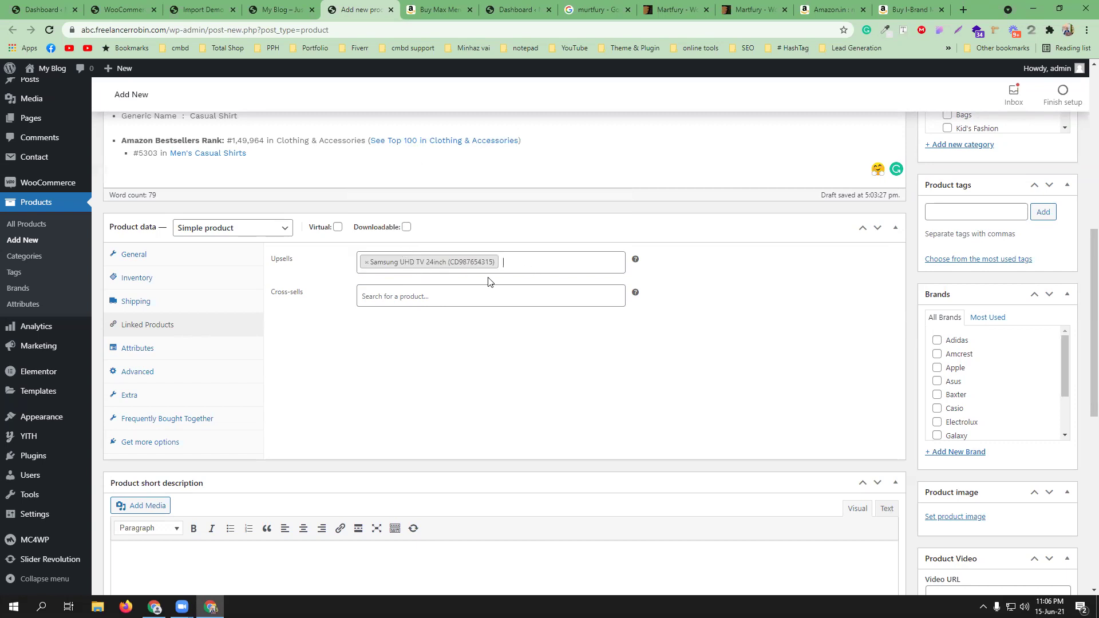
- Search 'xbox' and add Xbox One Wireless Controller Black Color as the cross-sell
{"action": "left_click", "coordinate": [404, 296]}
{"action": "type", "text": "x"}
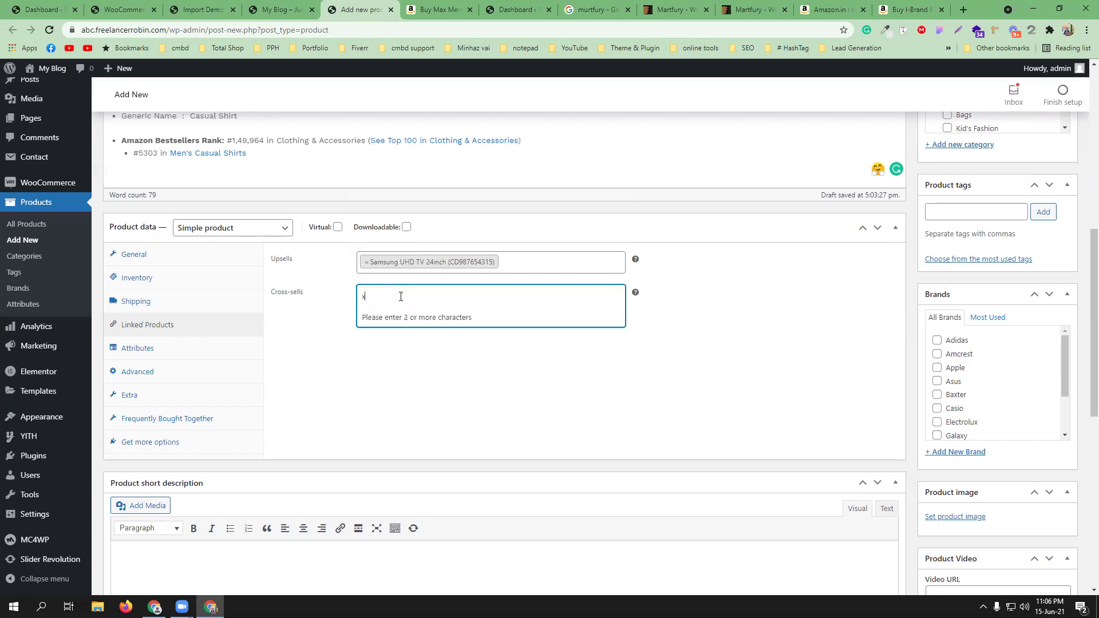
{"action": "type", "text": "box"}
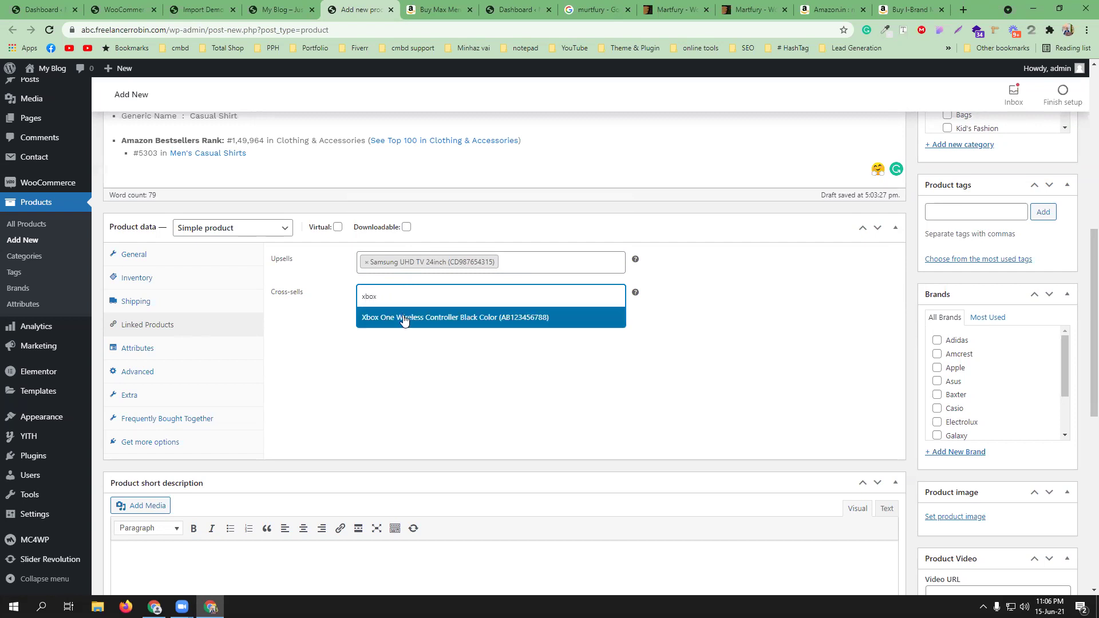
{"action": "left_click", "coordinate": [405, 319]}
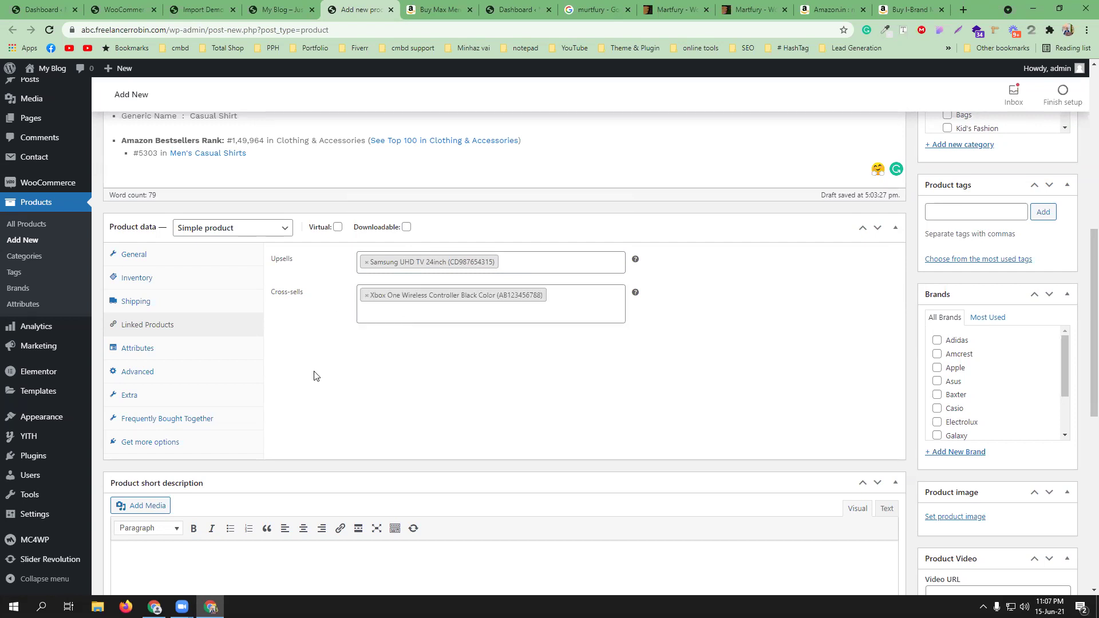
{"action": "left_click", "coordinate": [169, 422]}
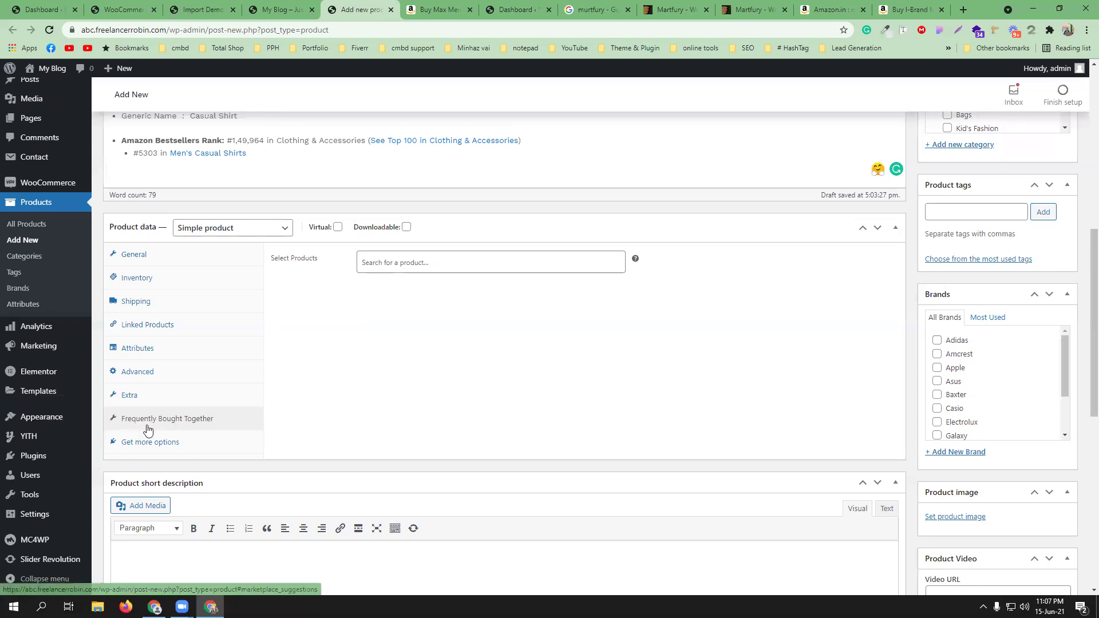
- Search 'air' and add Simple Plastice Chair In White Color as a bought-together product
{"action": "scroll", "coordinate": [413, 402], "scroll_direction": "up", "scroll_amount": 4}
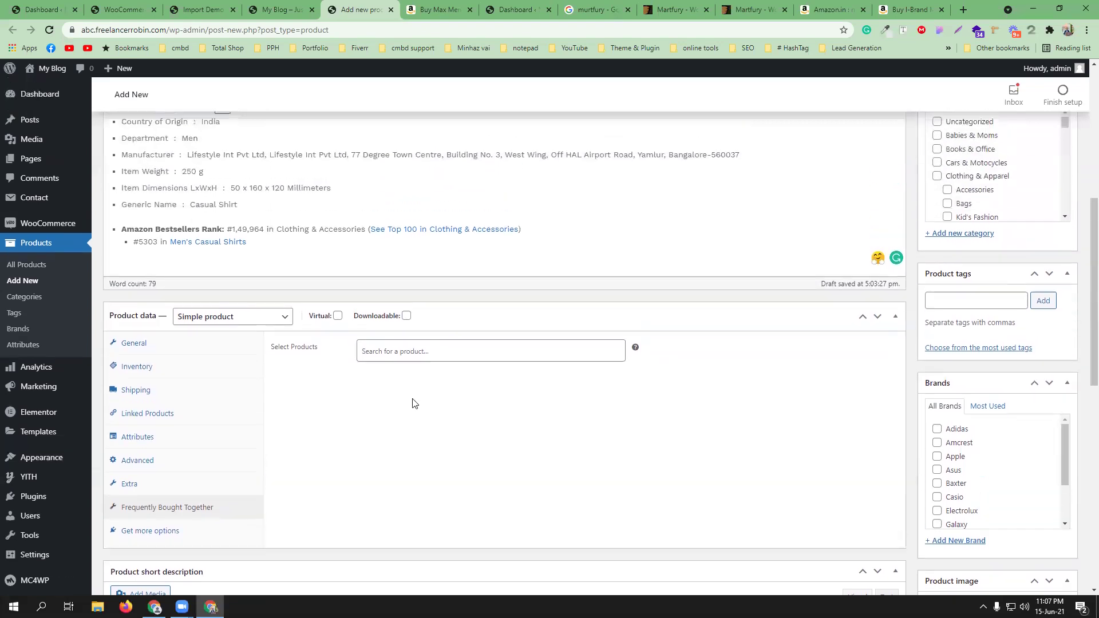
{"action": "scroll", "coordinate": [423, 399], "scroll_direction": "up", "scroll_amount": 3}
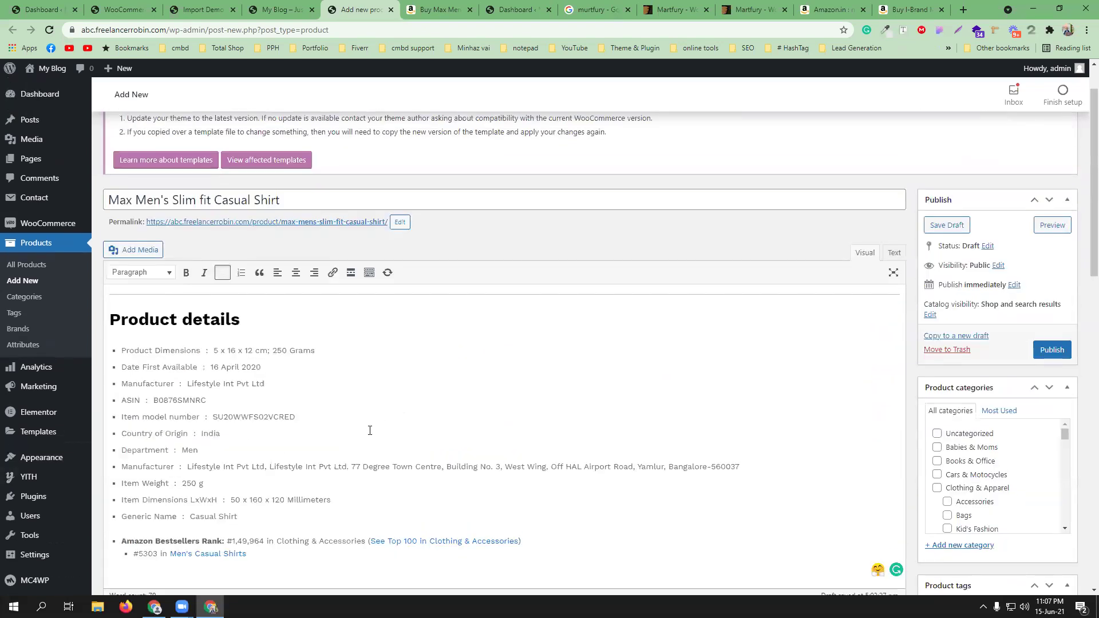
{"action": "scroll", "coordinate": [401, 446], "scroll_direction": "down", "scroll_amount": 9}
{"action": "scroll", "coordinate": [503, 367], "scroll_direction": "up", "scroll_amount": 8}
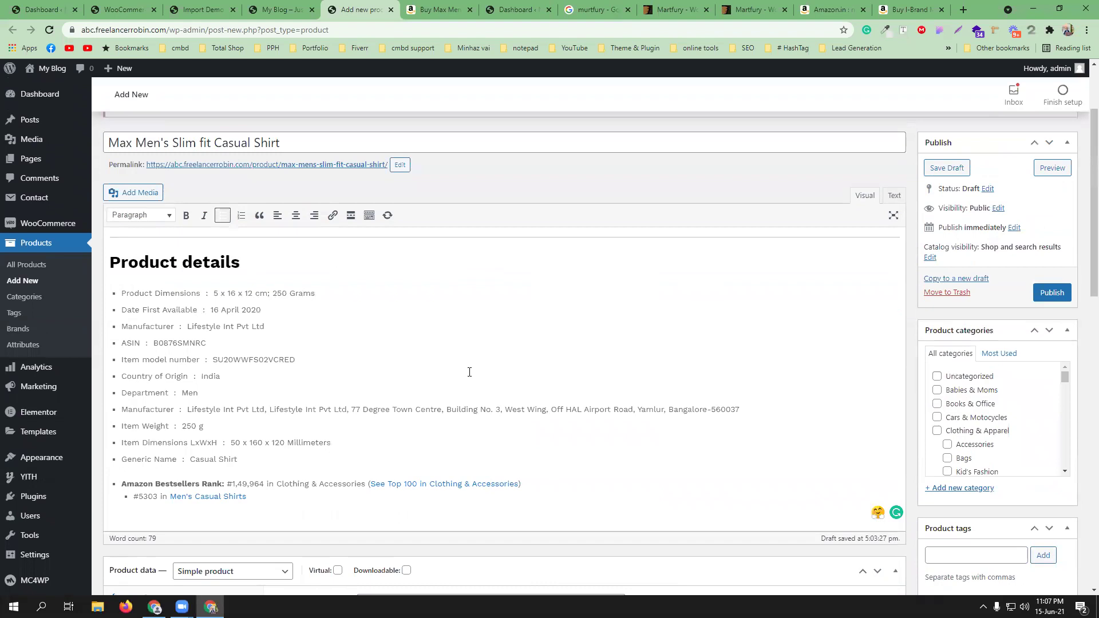
{"action": "scroll", "coordinate": [469, 372], "scroll_direction": "down", "scroll_amount": 4}
{"action": "left_click", "coordinate": [417, 375]}
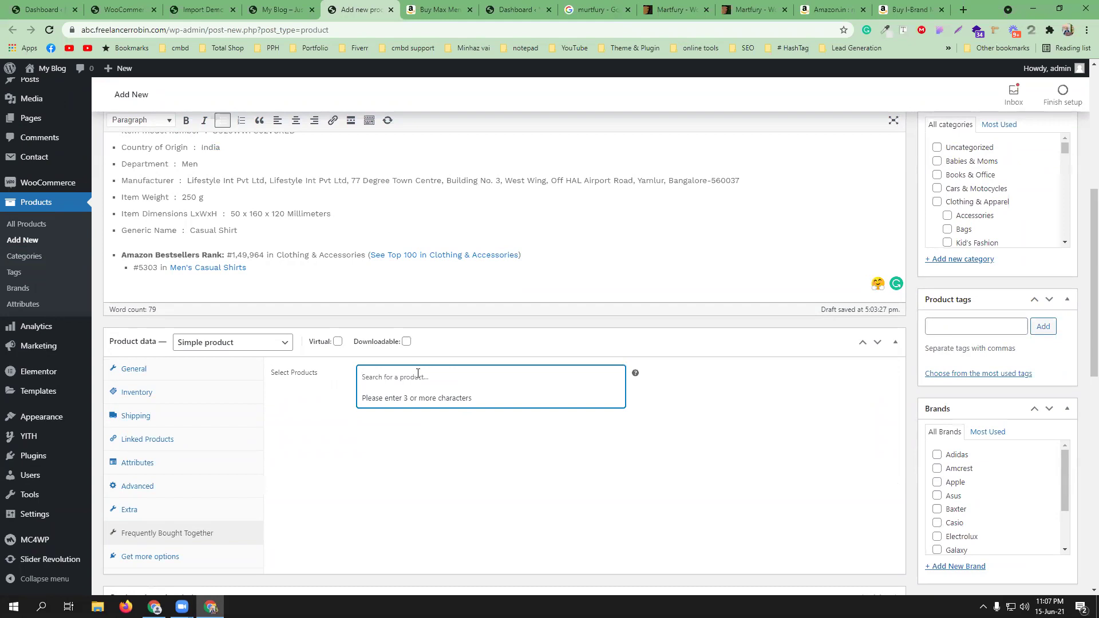
{"action": "type", "text": "air"}
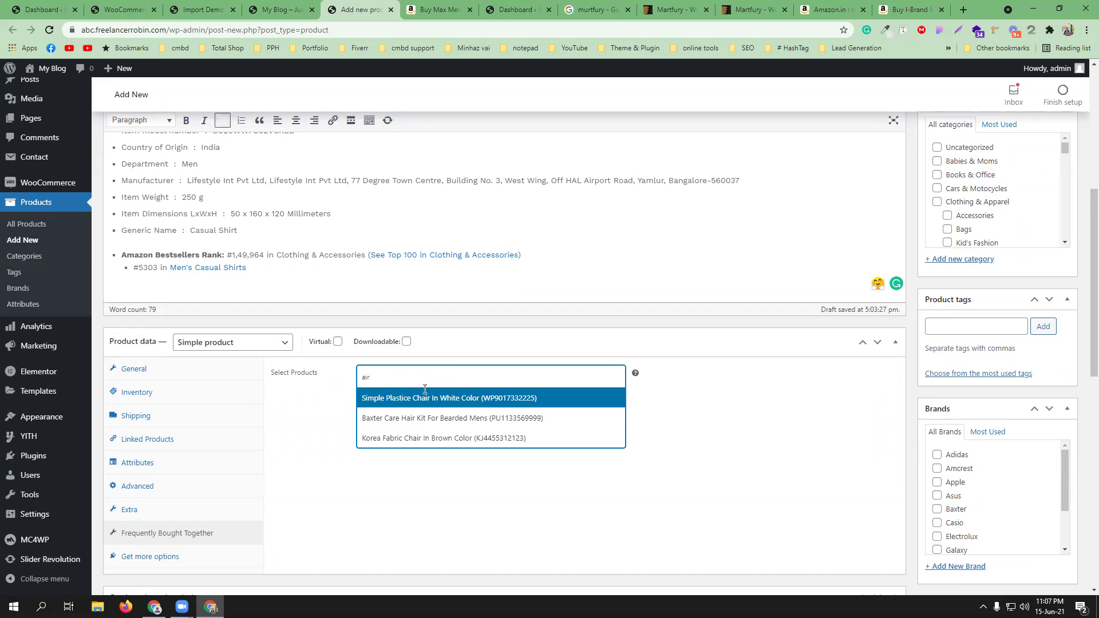
{"action": "left_click", "coordinate": [425, 392]}
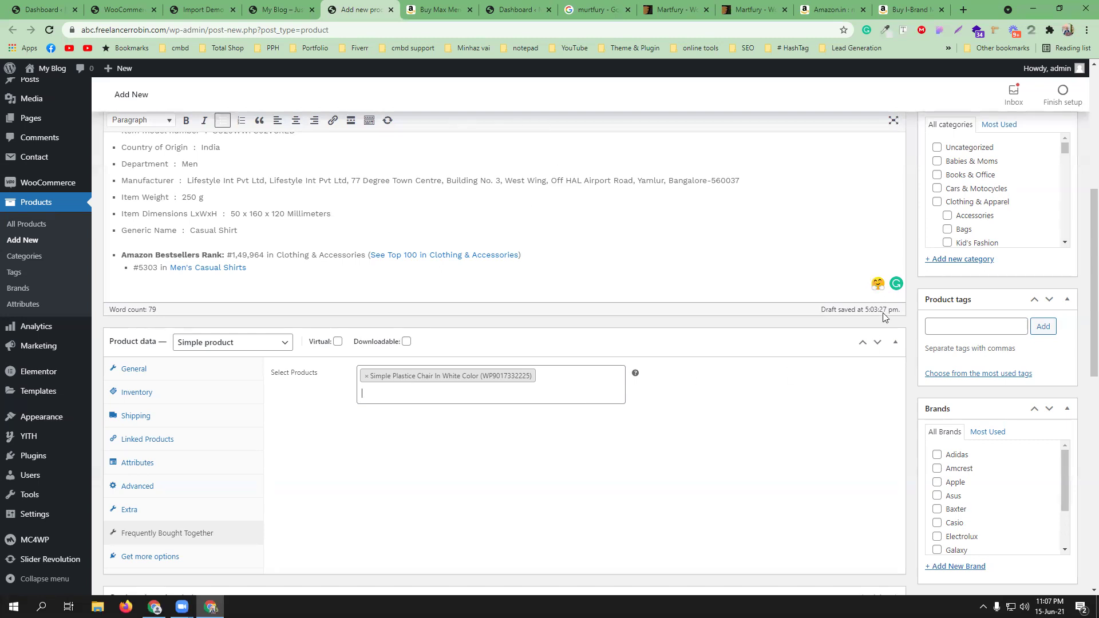
{"action": "scroll", "coordinate": [463, 434], "scroll_direction": "down", "scroll_amount": 1}
{"action": "scroll", "coordinate": [464, 434], "scroll_direction": "down", "scroll_amount": 1}
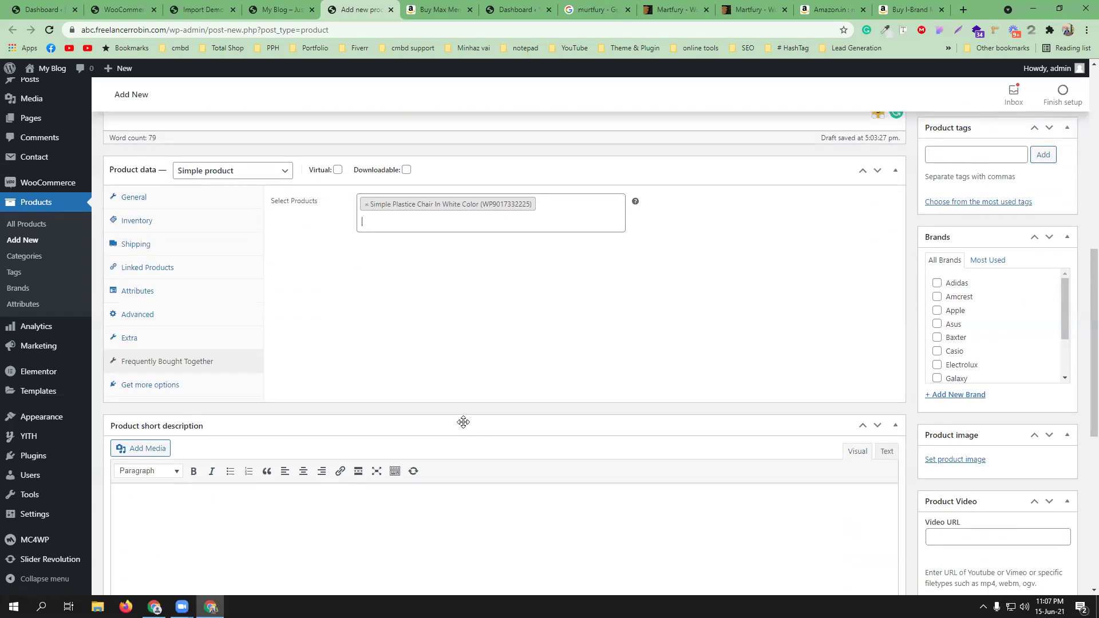
{"action": "scroll", "coordinate": [463, 430], "scroll_direction": "down", "scroll_amount": 1}
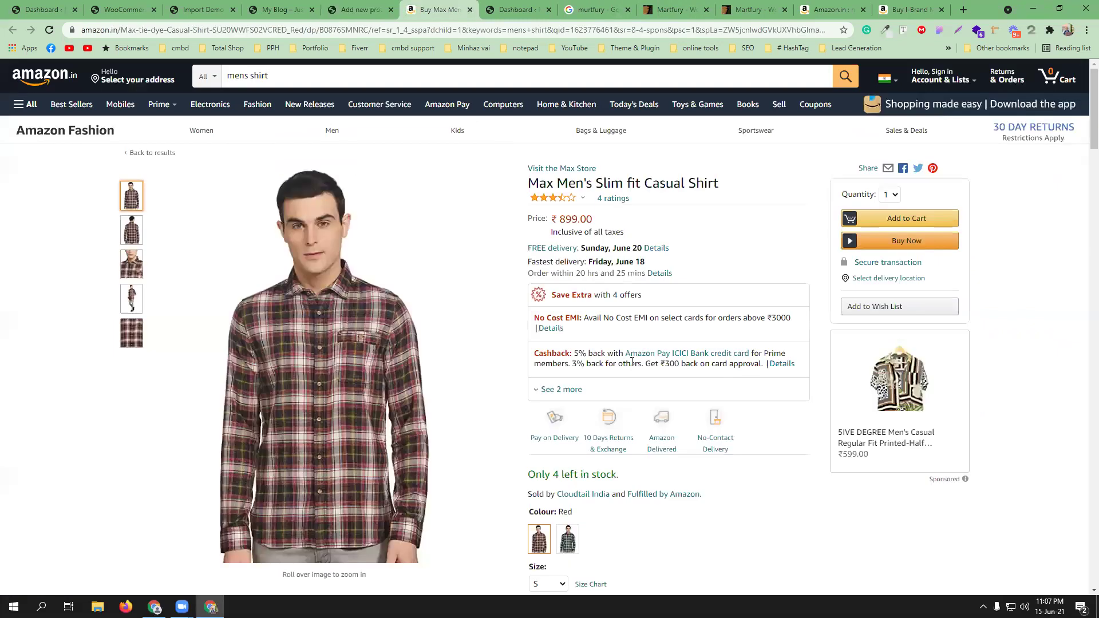
- Highlight the delivery details on the Max shirt's Amazon listing, then return to WordPress
{"action": "left_click", "coordinate": [438, 9]}
{"action": "left_click_drag", "start_coordinate": [645, 277], "coordinate": [525, 243]}
{"action": "key", "text": "ctrl+c"}
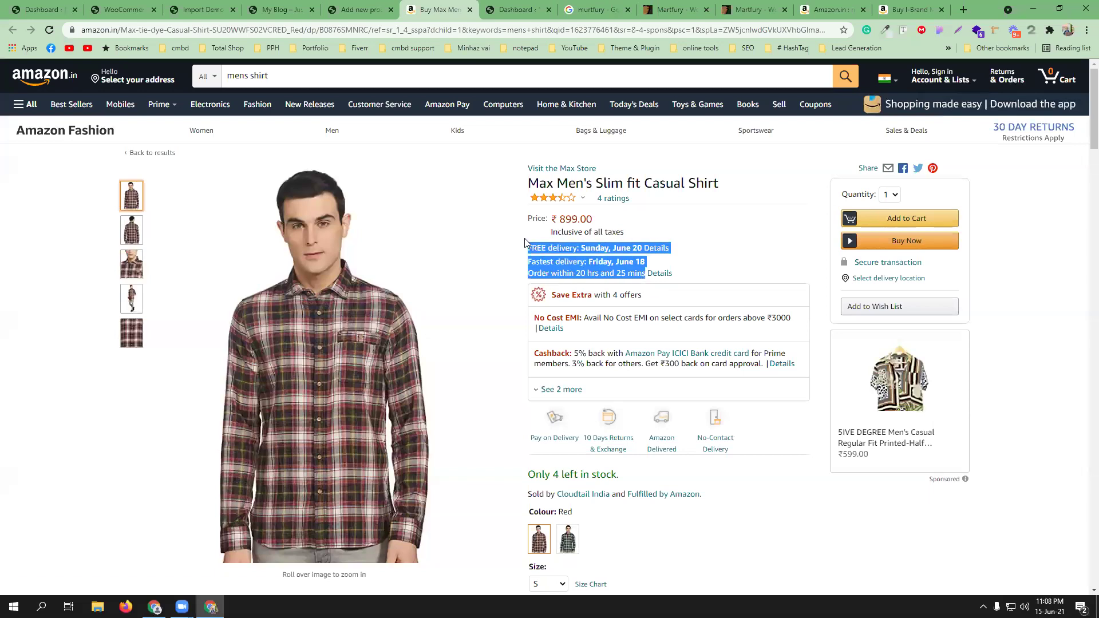
{"action": "left_click", "coordinate": [203, 9]}
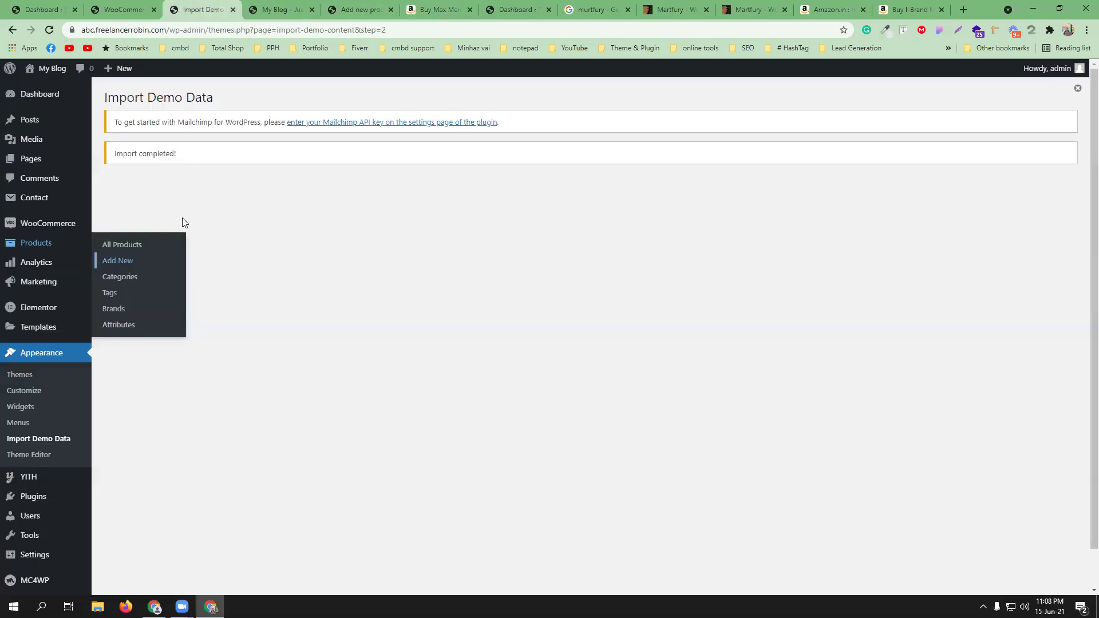
- Paste Amazon's FREE delivery lines into the product short description
{"action": "left_click", "coordinate": [361, 9]}
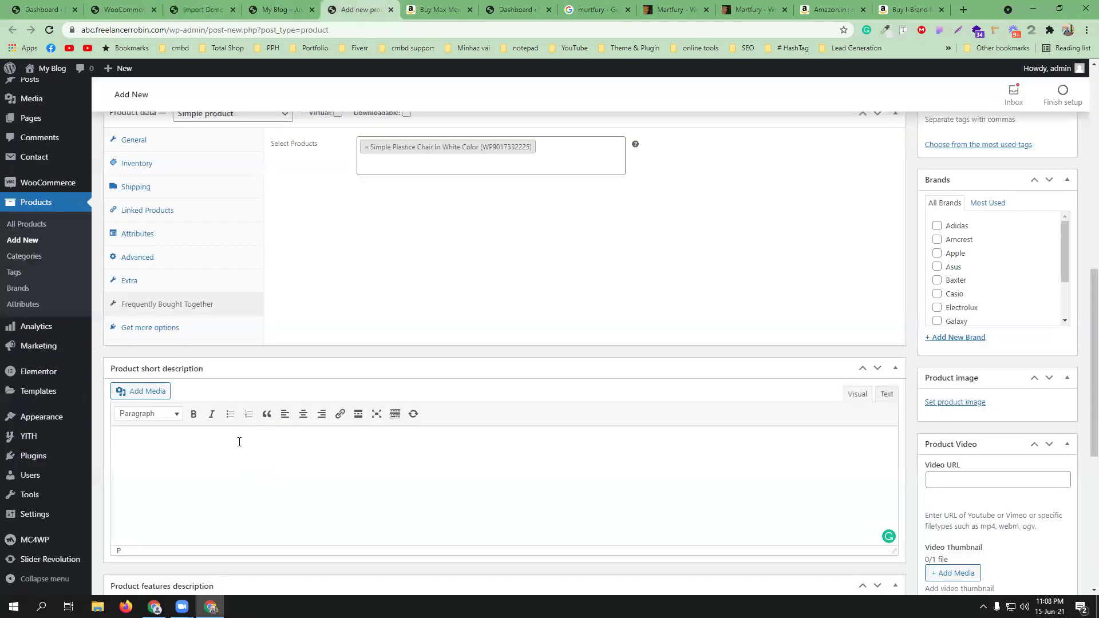
{"action": "key", "text": "ctrl+v"}
{"action": "scroll", "coordinate": [460, 461], "scroll_direction": "down", "scroll_amount": 5}
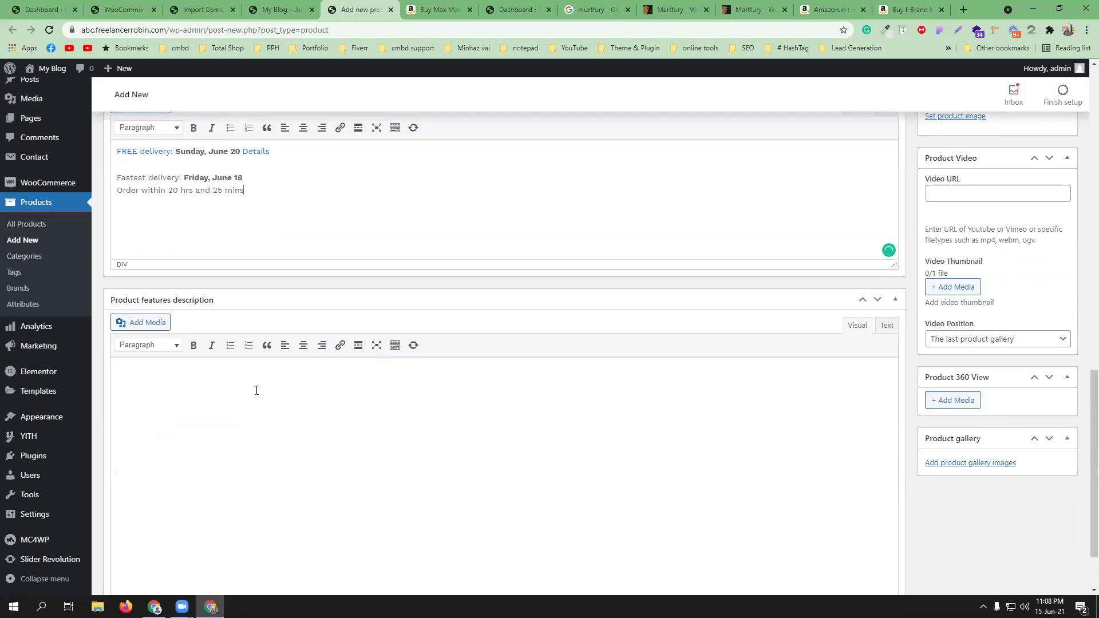
{"action": "scroll", "coordinate": [257, 390], "scroll_direction": "down", "scroll_amount": 1}
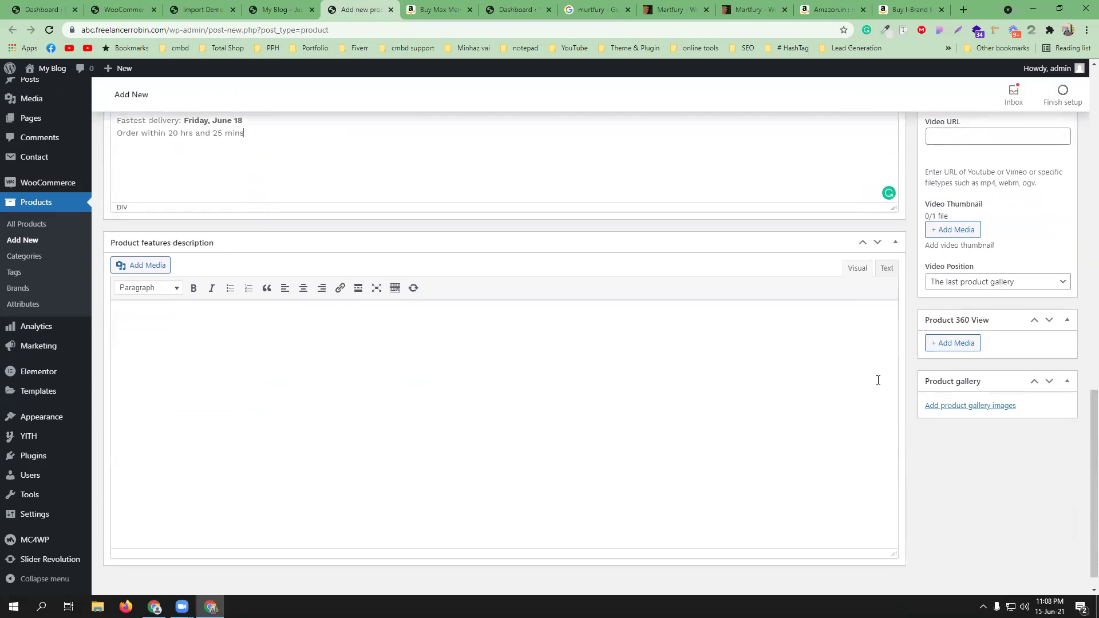
- Scroll the Amazon shirt listing down to its Product details (5 x 16 x 12 cm, 250 Grams) and back
{"action": "key", "text": "ctrl+Tab"}
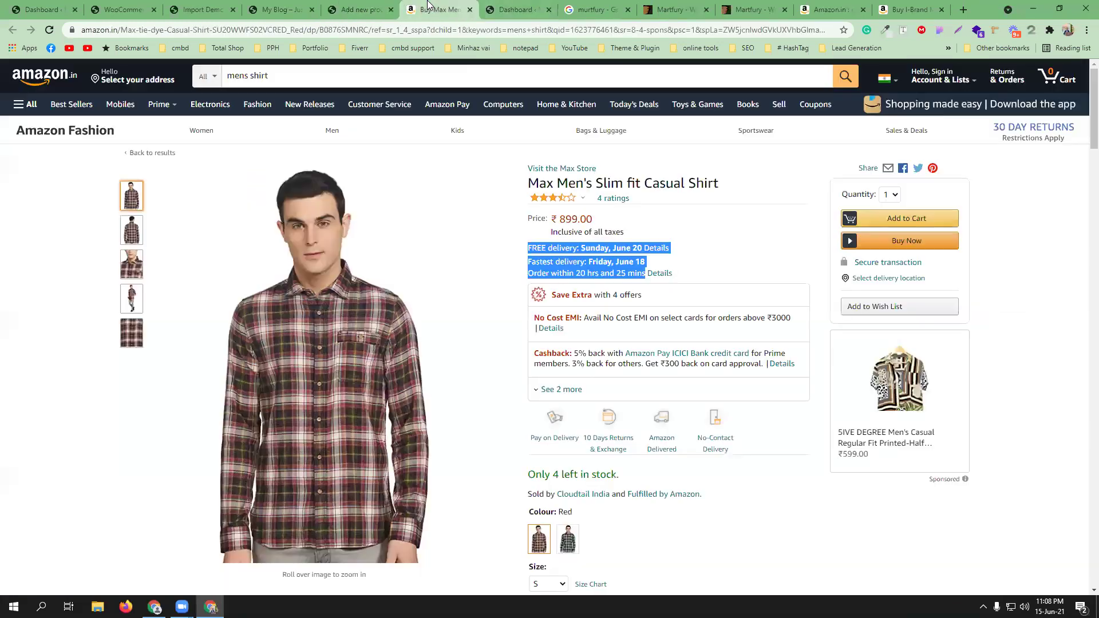
{"action": "scroll", "coordinate": [599, 383], "scroll_direction": "down", "scroll_amount": 20}
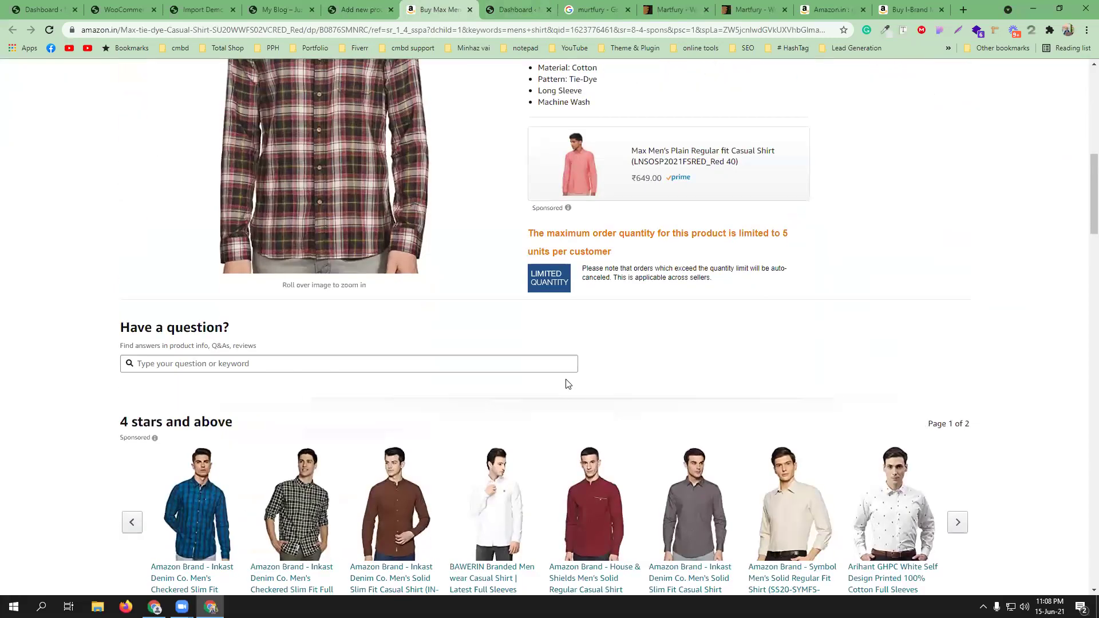
{"action": "scroll", "coordinate": [567, 384], "scroll_direction": "down", "scroll_amount": 4}
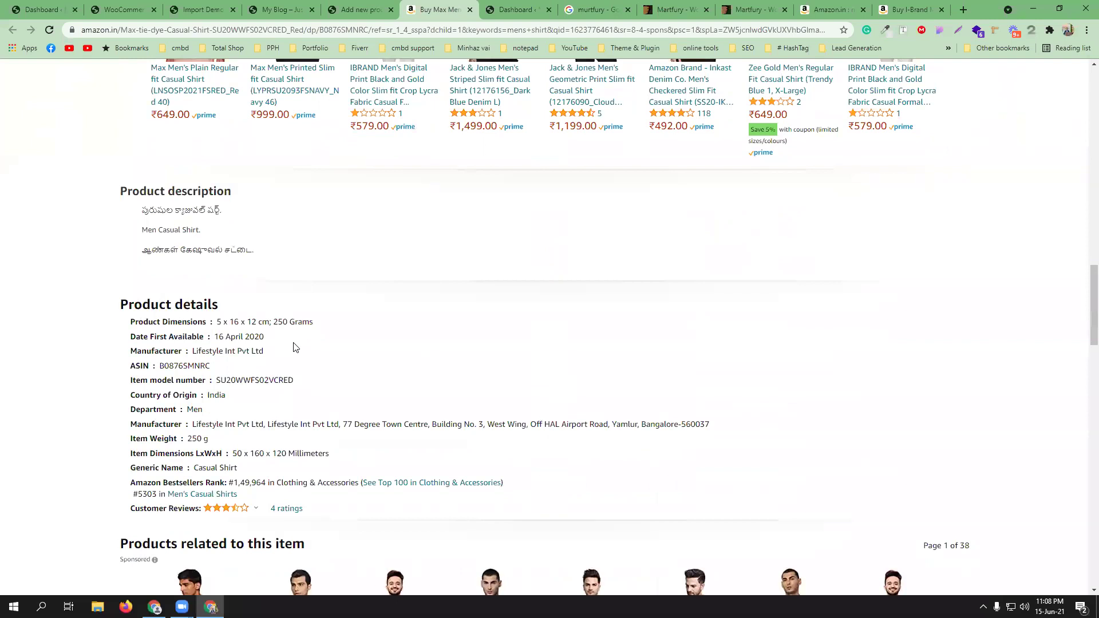
{"action": "scroll", "coordinate": [293, 347], "scroll_direction": "down", "scroll_amount": 12}
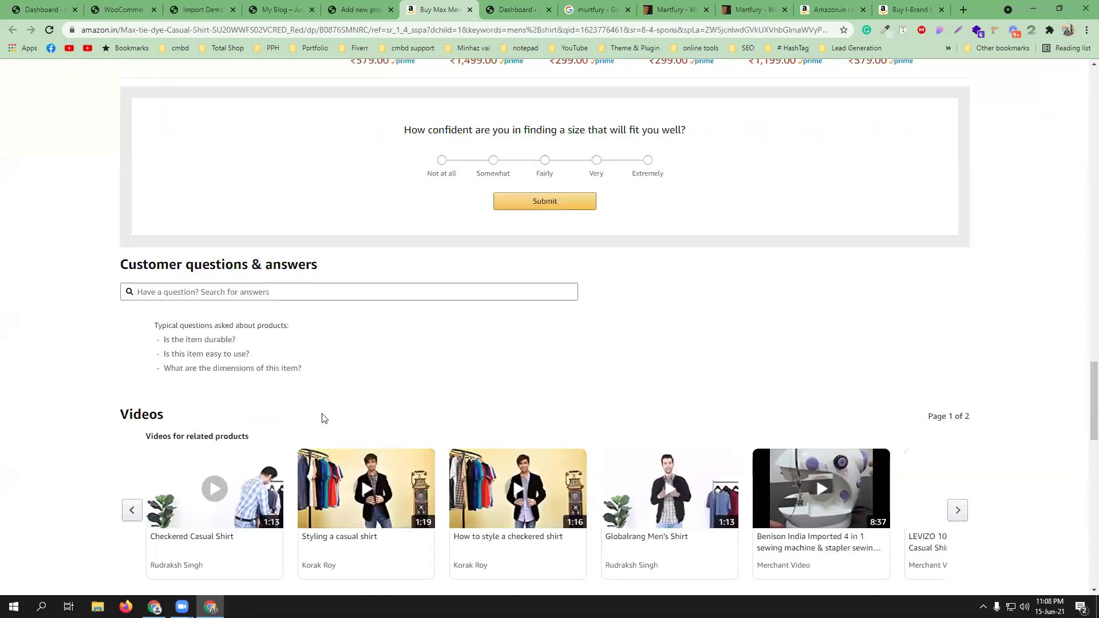
{"action": "scroll", "coordinate": [321, 417], "scroll_direction": "down", "scroll_amount": 4}
{"action": "scroll", "coordinate": [427, 473], "scroll_direction": "up", "scroll_amount": 12}
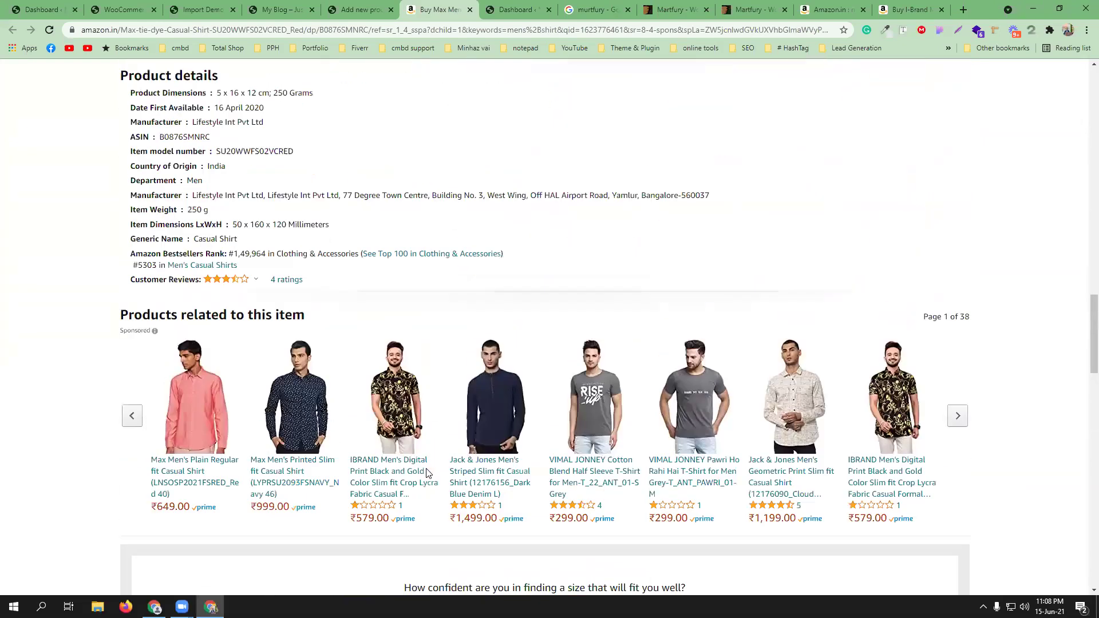
{"action": "scroll", "coordinate": [427, 474], "scroll_direction": "up", "scroll_amount": 7}
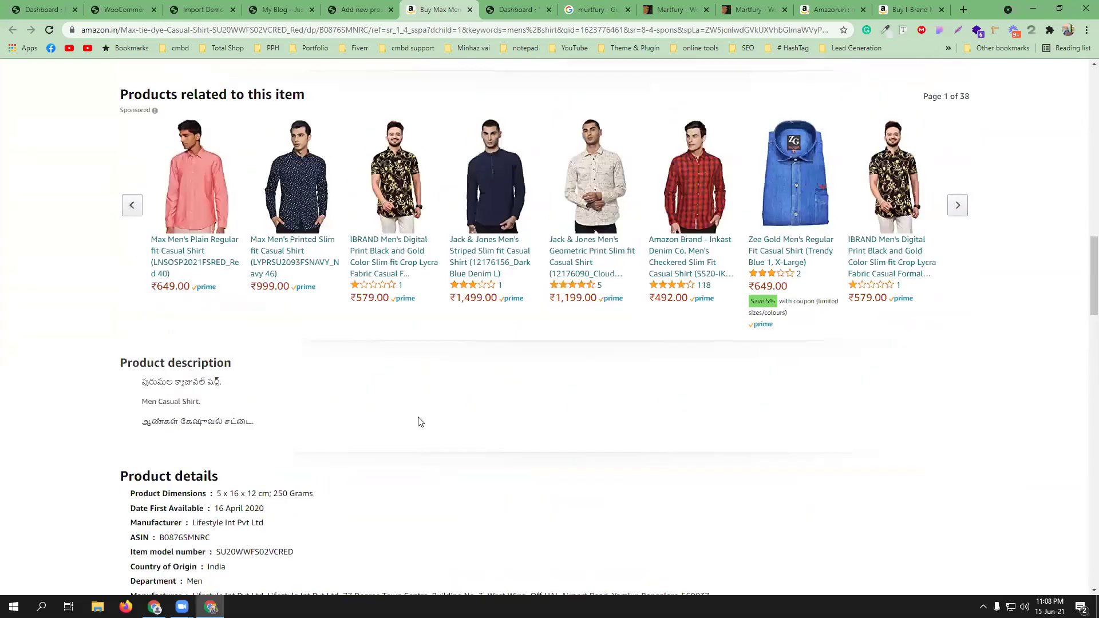
{"action": "scroll", "coordinate": [420, 422], "scroll_direction": "up", "scroll_amount": 6}
- Back in the product editor, add and check a new product category 'mans fashion'
{"action": "left_click", "coordinate": [355, 10]}
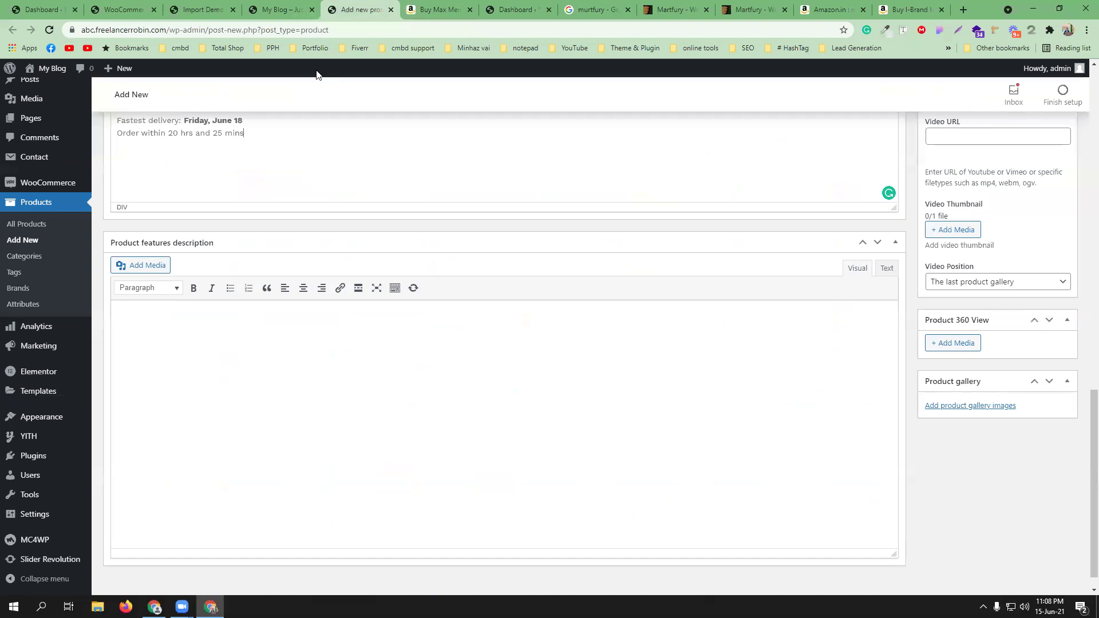
{"action": "left_click", "coordinate": [410, 361]}
{"action": "scroll", "coordinate": [981, 451], "scroll_direction": "up", "scroll_amount": 10}
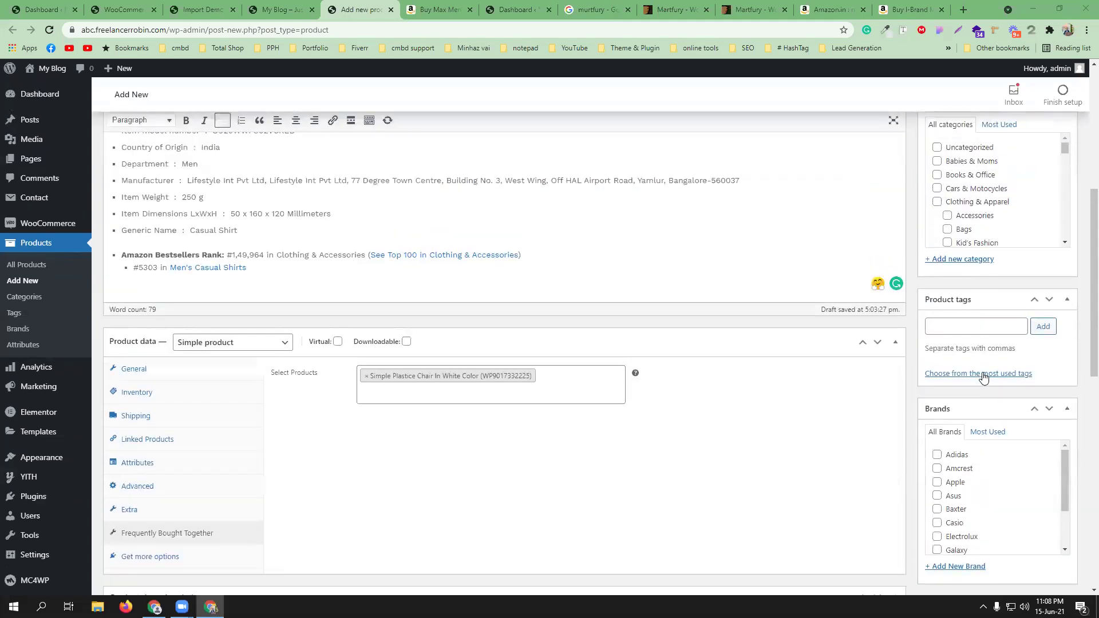
{"action": "scroll", "coordinate": [983, 378], "scroll_direction": "up", "scroll_amount": 4}
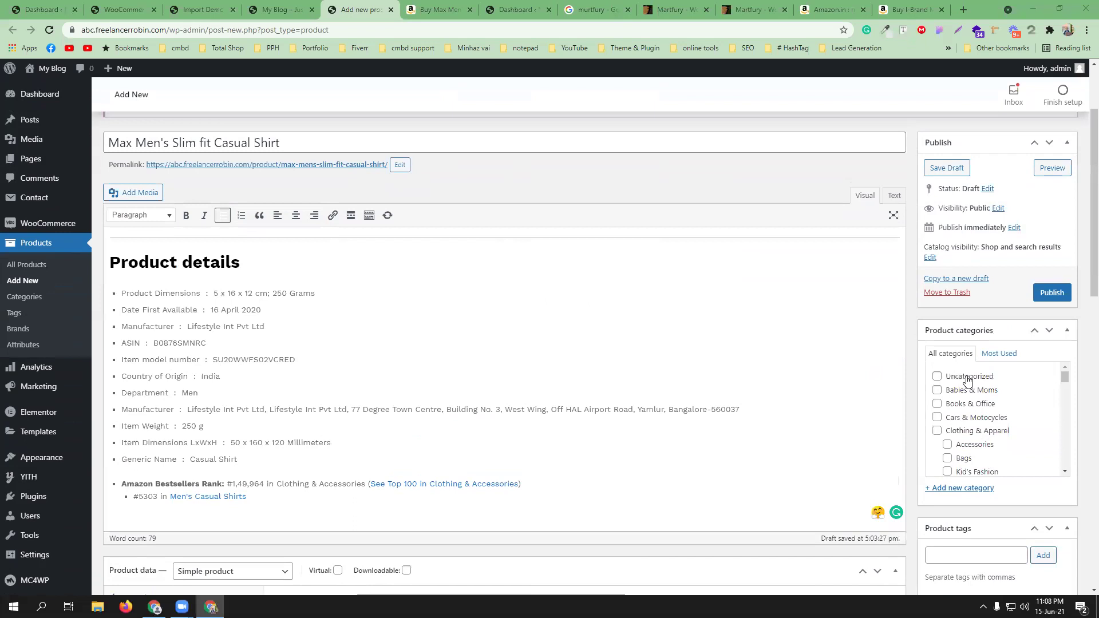
{"action": "scroll", "coordinate": [967, 381], "scroll_direction": "down", "scroll_amount": 1}
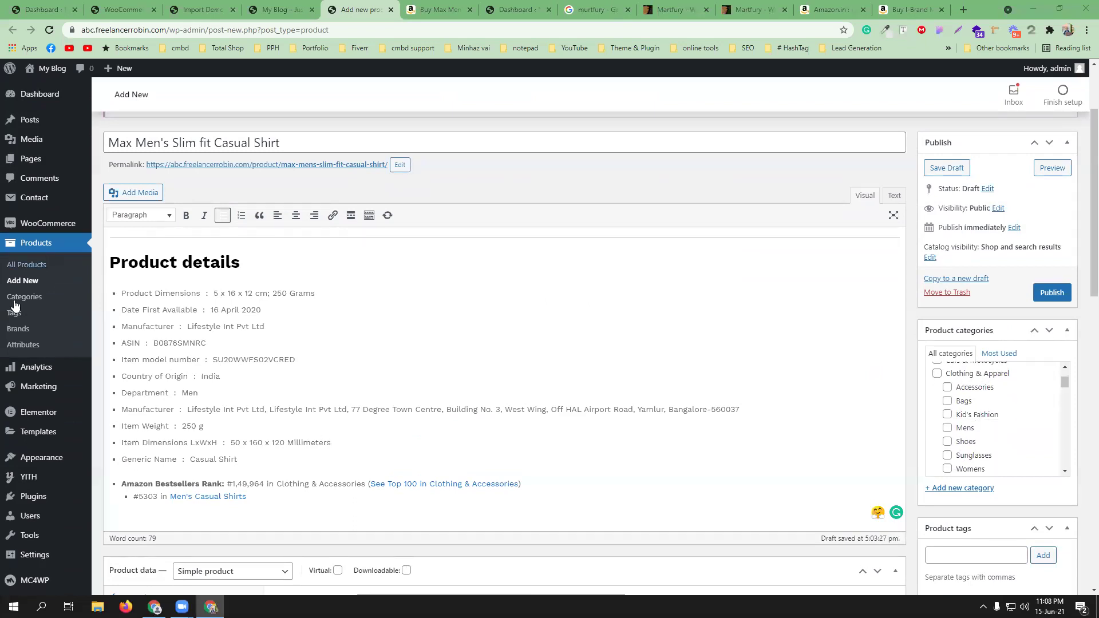
{"action": "scroll", "coordinate": [1016, 433], "scroll_direction": "down", "scroll_amount": 2}
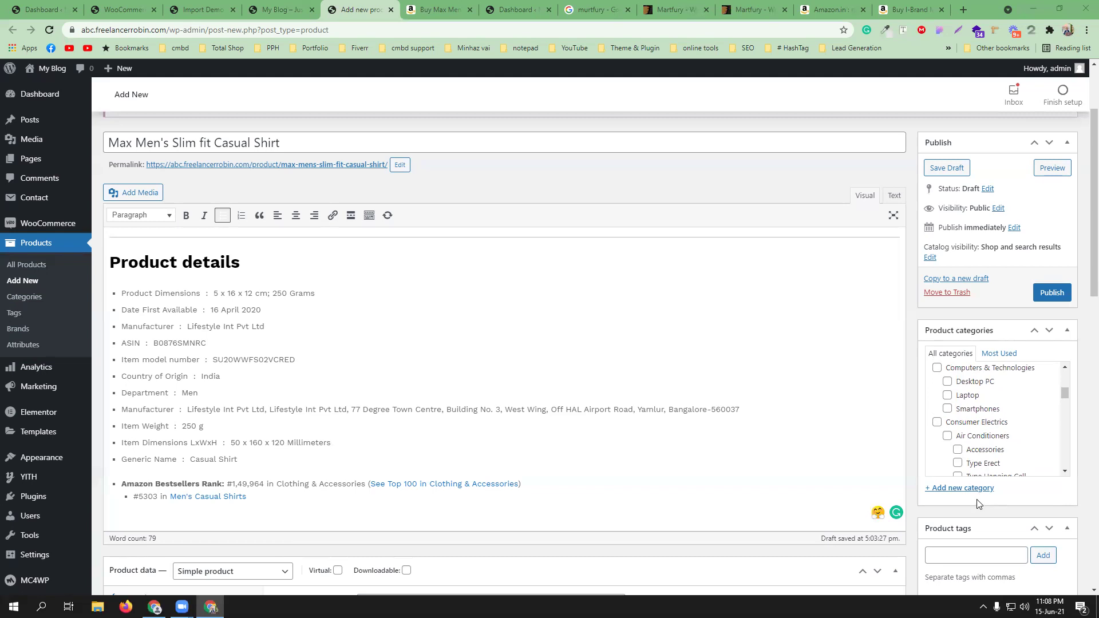
{"action": "left_click", "coordinate": [963, 490]}
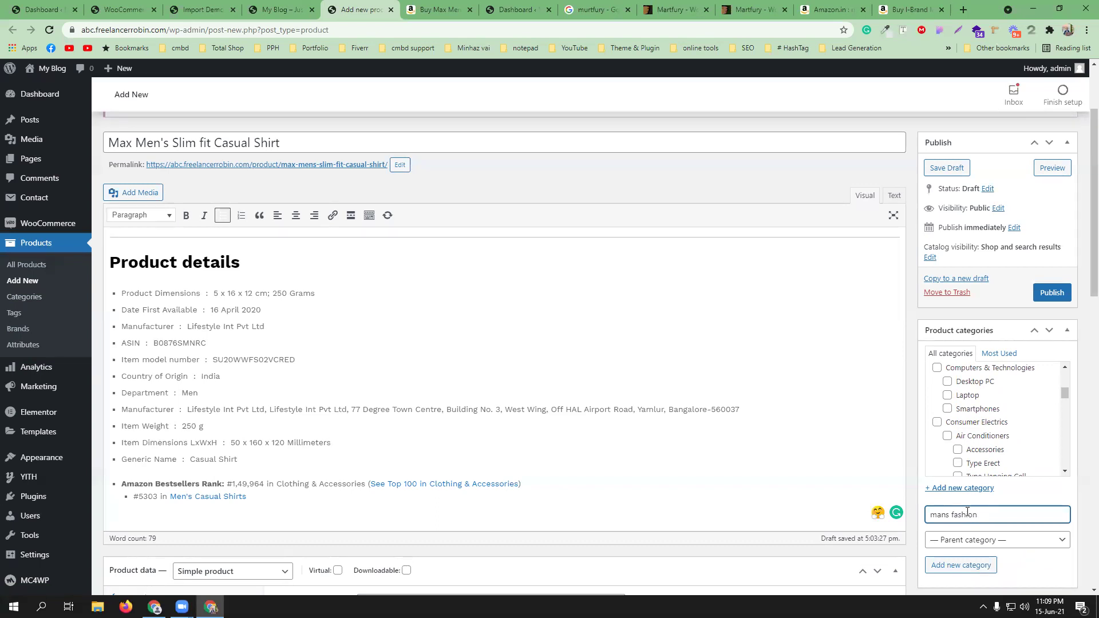
{"action": "key", "text": "Return"}
{"action": "scroll", "coordinate": [1013, 453], "scroll_direction": "down", "scroll_amount": 5}
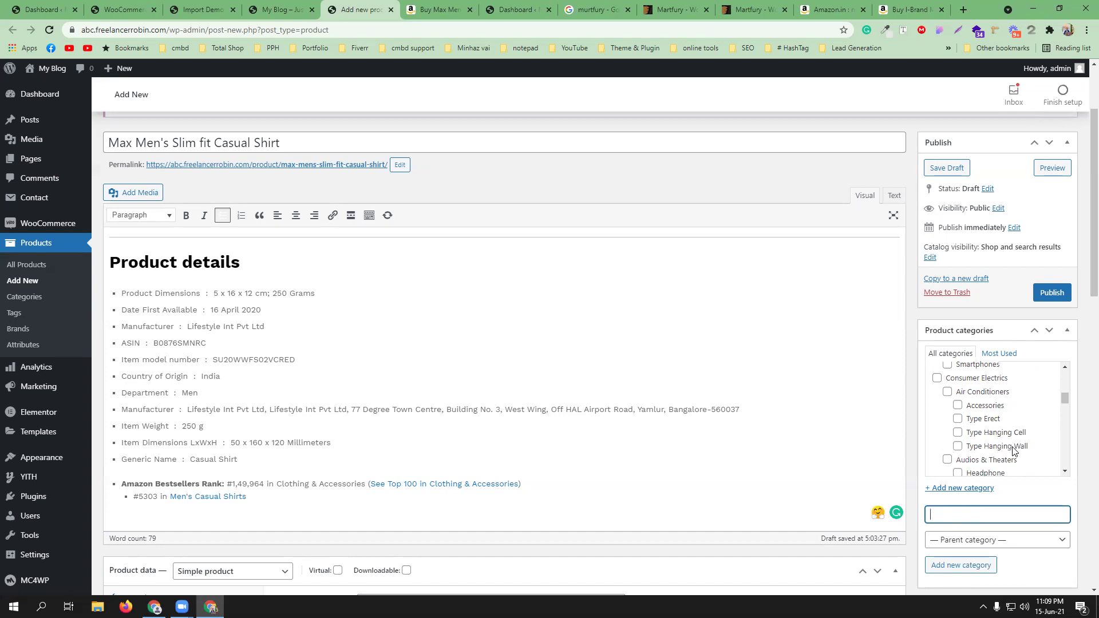
{"action": "scroll", "coordinate": [1013, 448], "scroll_direction": "down", "scroll_amount": 5}
{"action": "scroll", "coordinate": [1014, 448], "scroll_direction": "up", "scroll_amount": 6}
{"action": "scroll", "coordinate": [1013, 449], "scroll_direction": "up", "scroll_amount": 6}
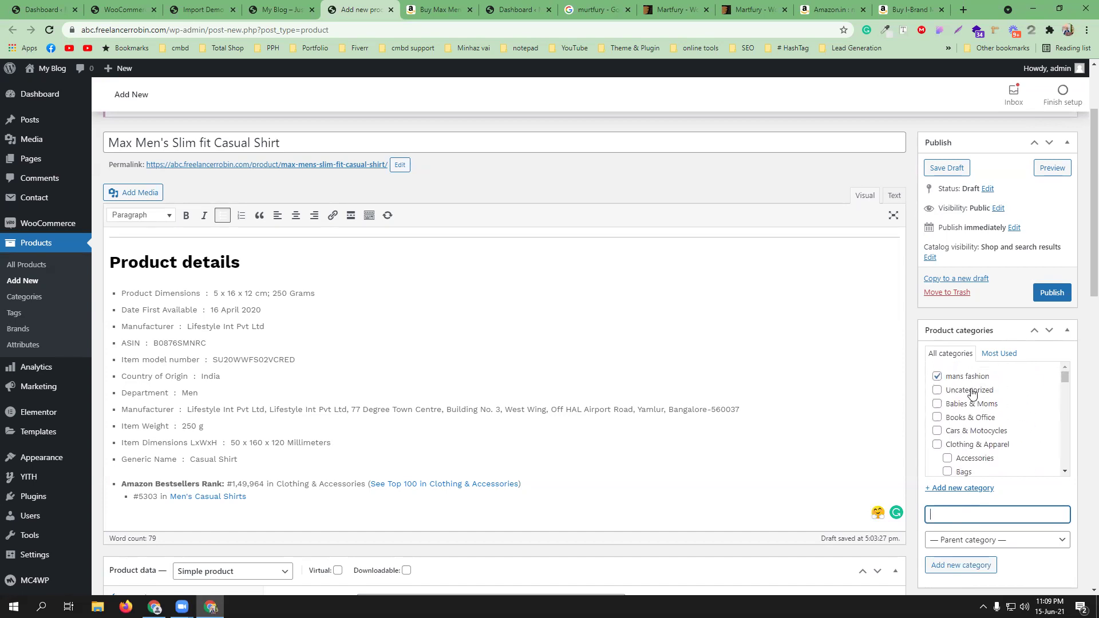
{"action": "scroll", "coordinate": [962, 561], "scroll_direction": "down", "scroll_amount": 3}
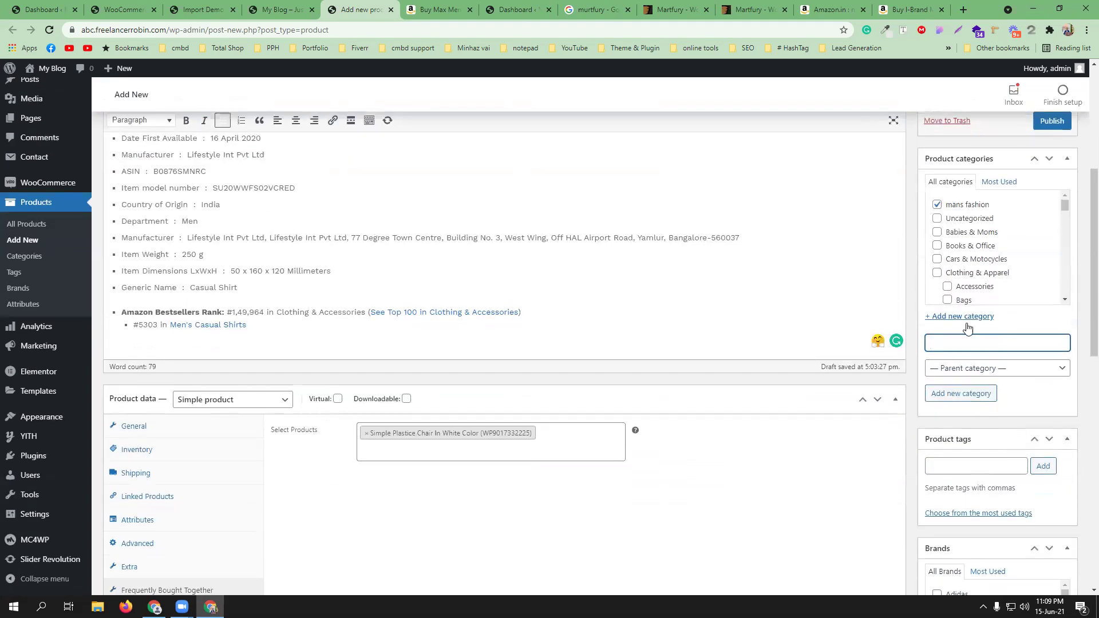
- Add the product tags 'shirt' and 'mans shirt'
{"action": "left_click", "coordinate": [973, 462]}
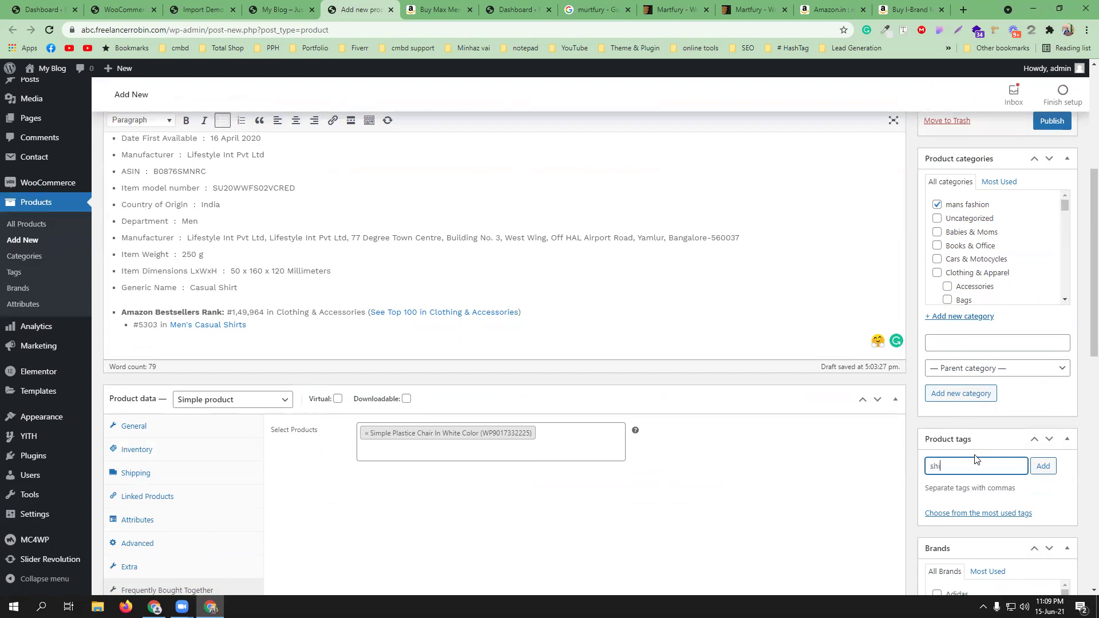
{"action": "type", "text": "shirt"}
{"action": "key", "text": "Return"}
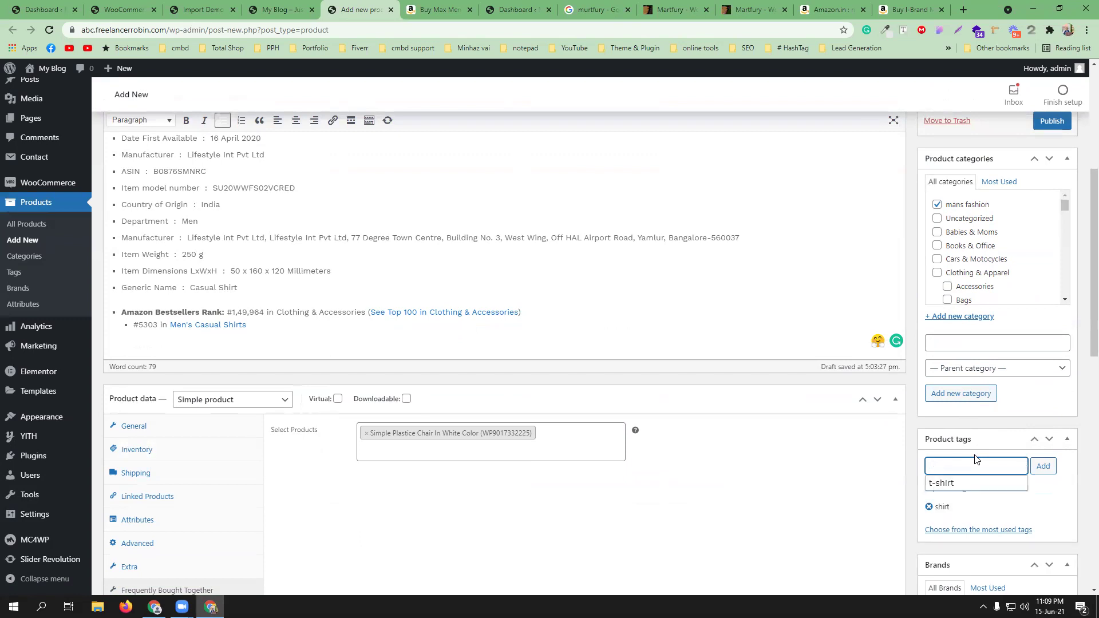
{"action": "type", "text": "mans shirt"}
{"action": "key", "text": "Return"}
{"action": "scroll", "coordinate": [1002, 497], "scroll_direction": "down", "scroll_amount": 2}
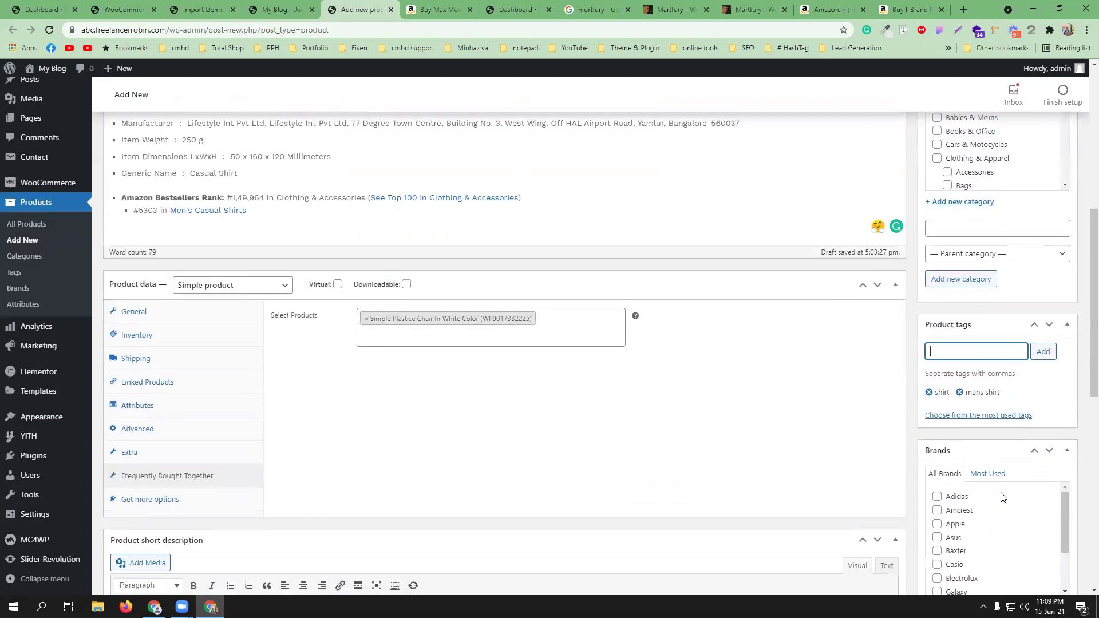
{"action": "scroll", "coordinate": [967, 487], "scroll_direction": "down", "scroll_amount": 2}
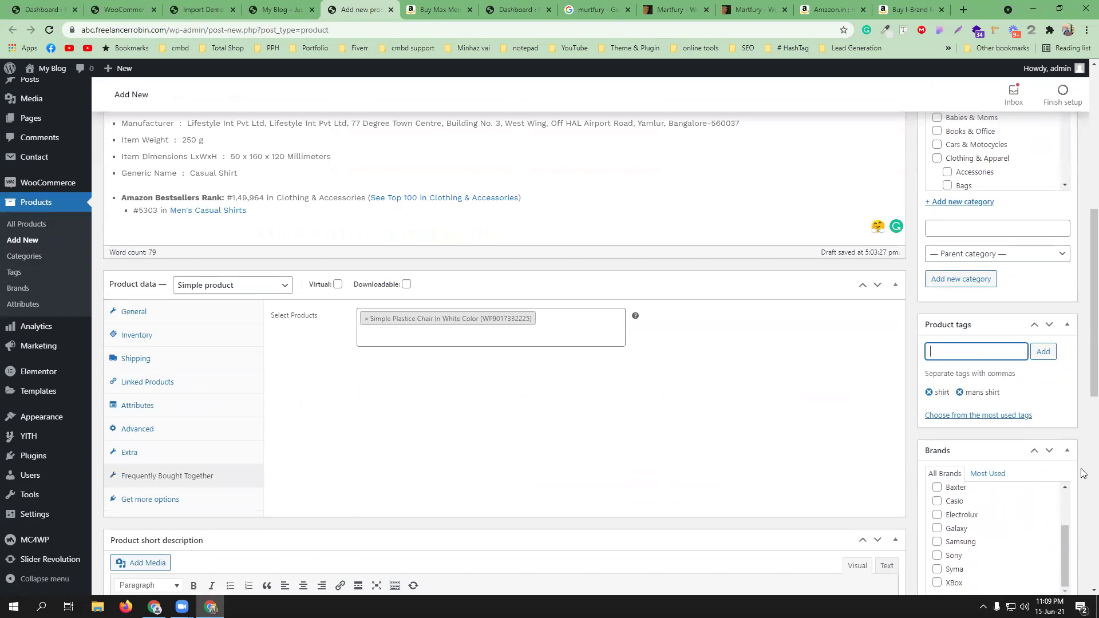
{"action": "scroll", "coordinate": [1084, 472], "scroll_direction": "down", "scroll_amount": 3}
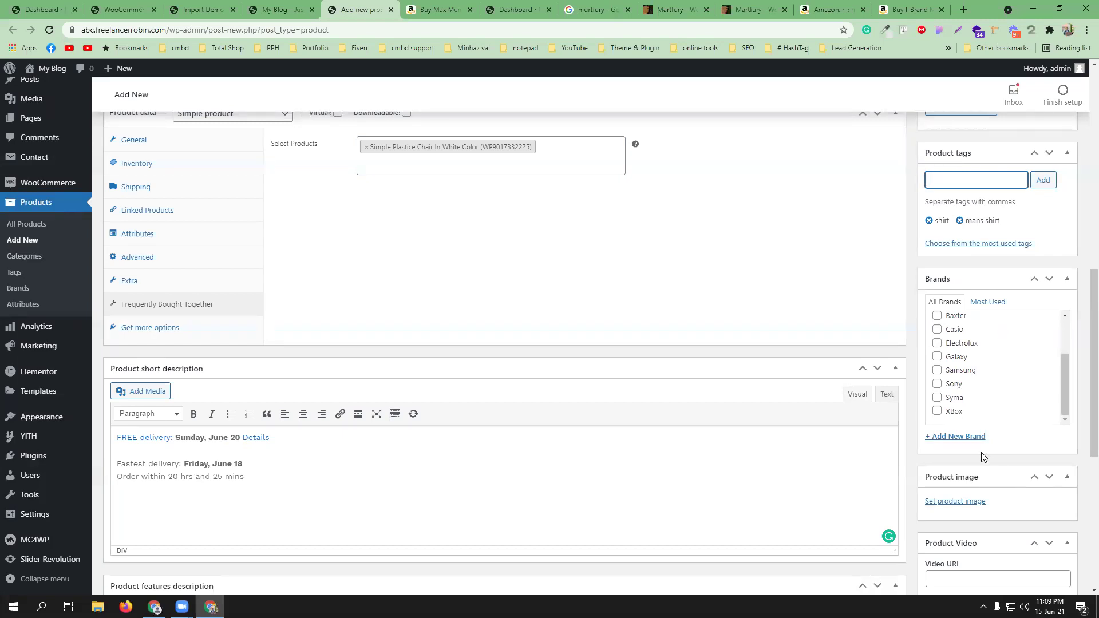
- Create and check the new brand CMBD94, then return to the Amazon shirt listing
{"action": "left_click", "coordinate": [967, 437]}
{"action": "type", "text": "CMBD93"}
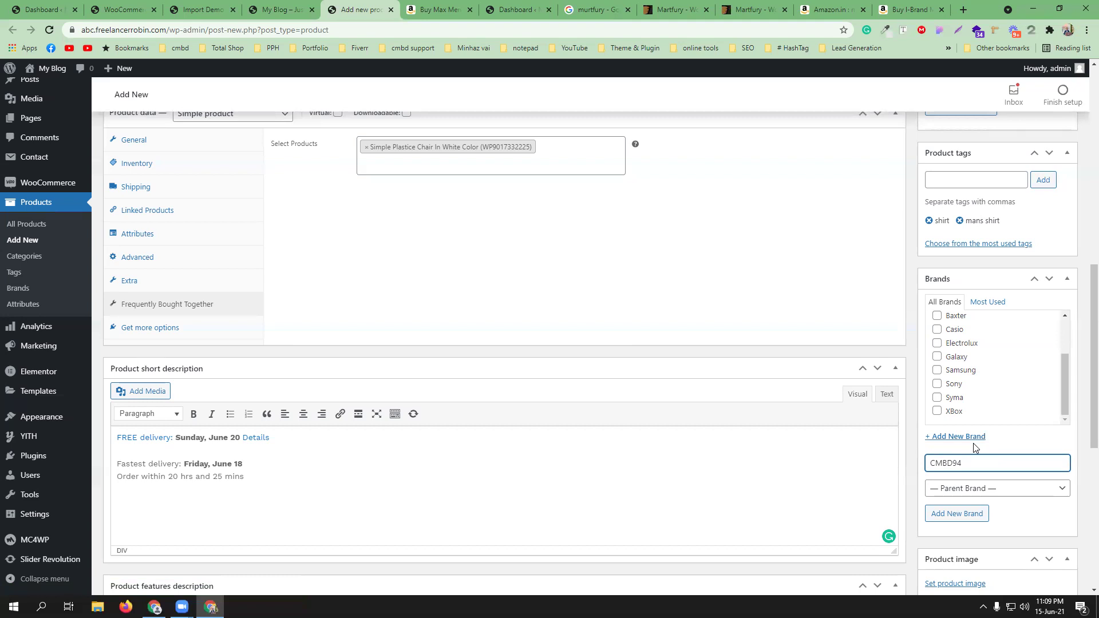
{"action": "left_click", "coordinate": [970, 512]}
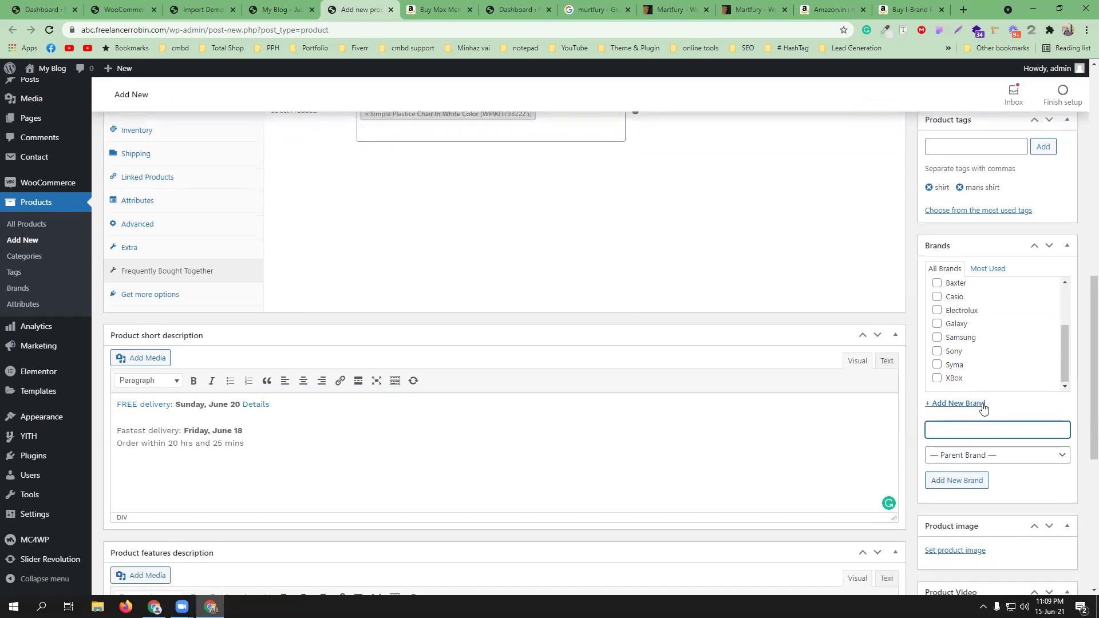
{"action": "scroll", "coordinate": [1062, 382], "scroll_direction": "down", "scroll_amount": 5}
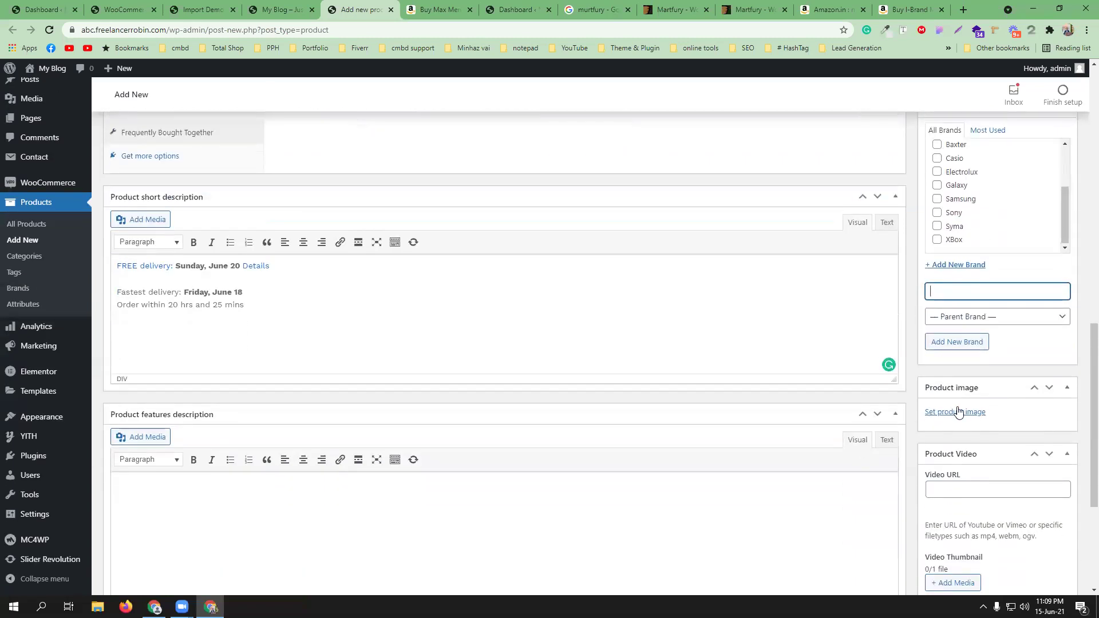
{"action": "scroll", "coordinate": [1024, 416], "scroll_direction": "down", "scroll_amount": 1}
{"action": "scroll", "coordinate": [1024, 415], "scroll_direction": "down", "scroll_amount": 3}
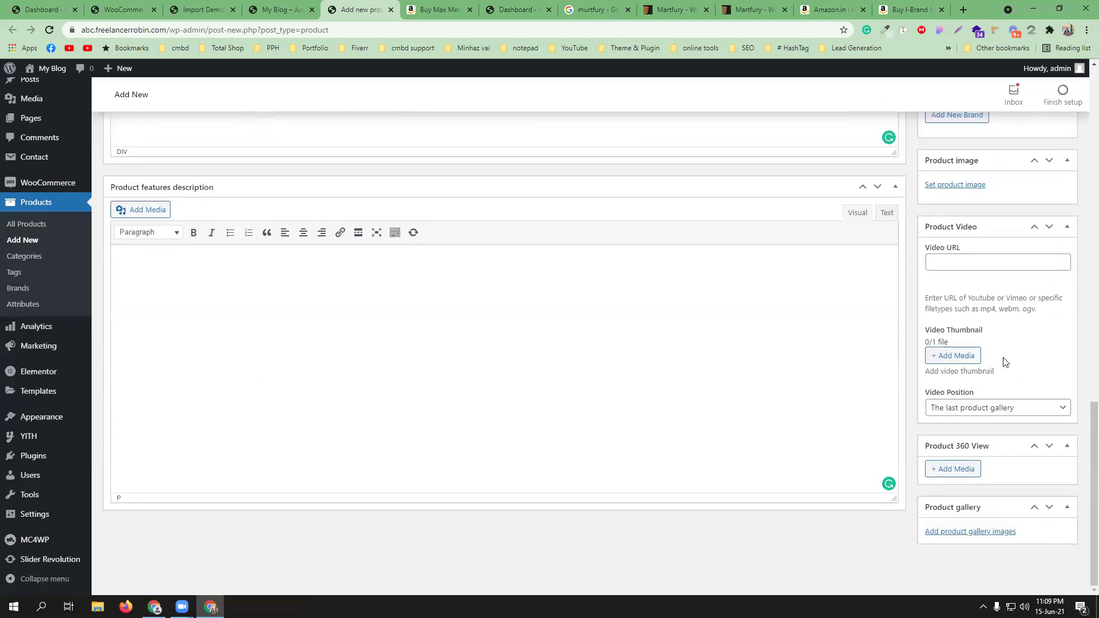
{"action": "scroll", "coordinate": [1003, 361], "scroll_direction": "up", "scroll_amount": 2}
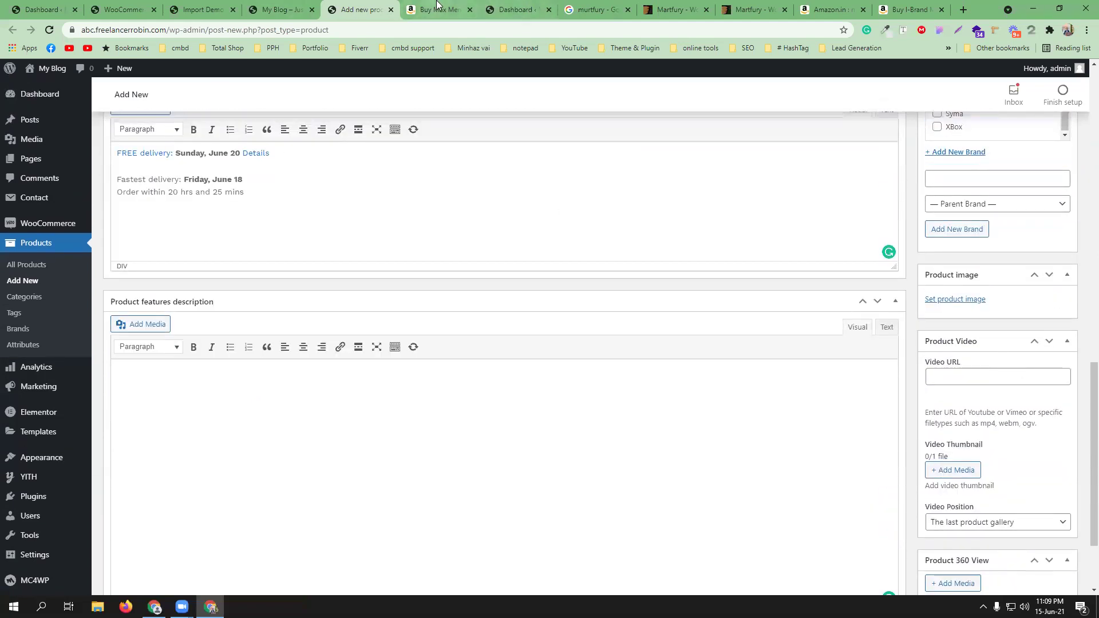
{"action": "left_click", "coordinate": [440, 10]}
{"action": "scroll", "coordinate": [353, 259], "scroll_direction": "up", "scroll_amount": 7}
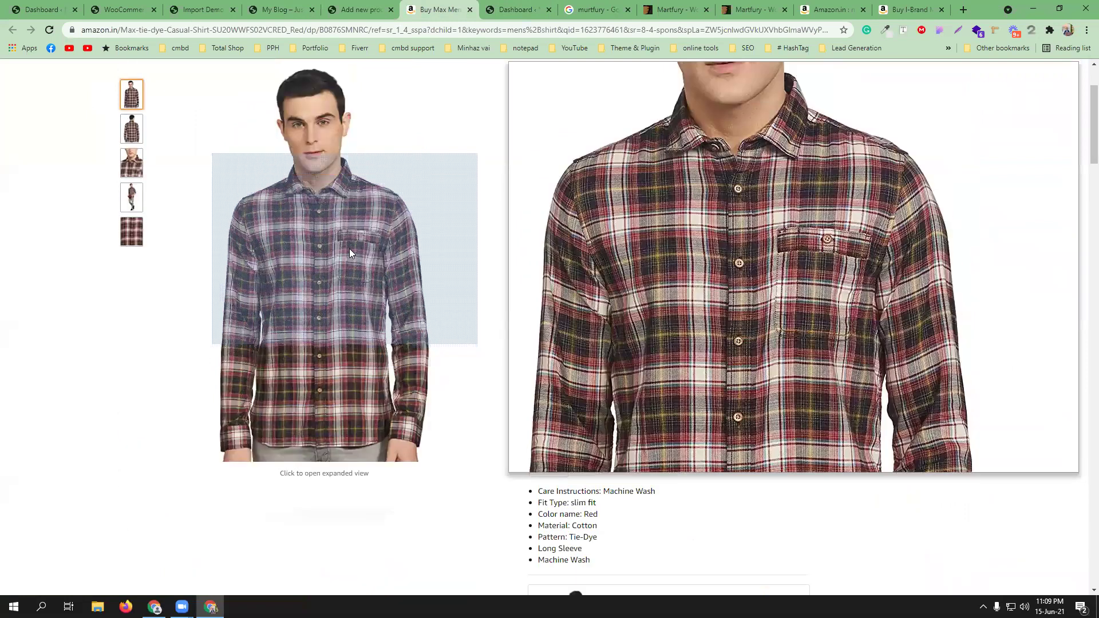
- Save the enlarged front-view shirt photo to the Desktop
{"action": "left_click", "coordinate": [349, 249]}
{"action": "right_click", "coordinate": [426, 239]}
{"action": "right_click", "coordinate": [606, 255]}
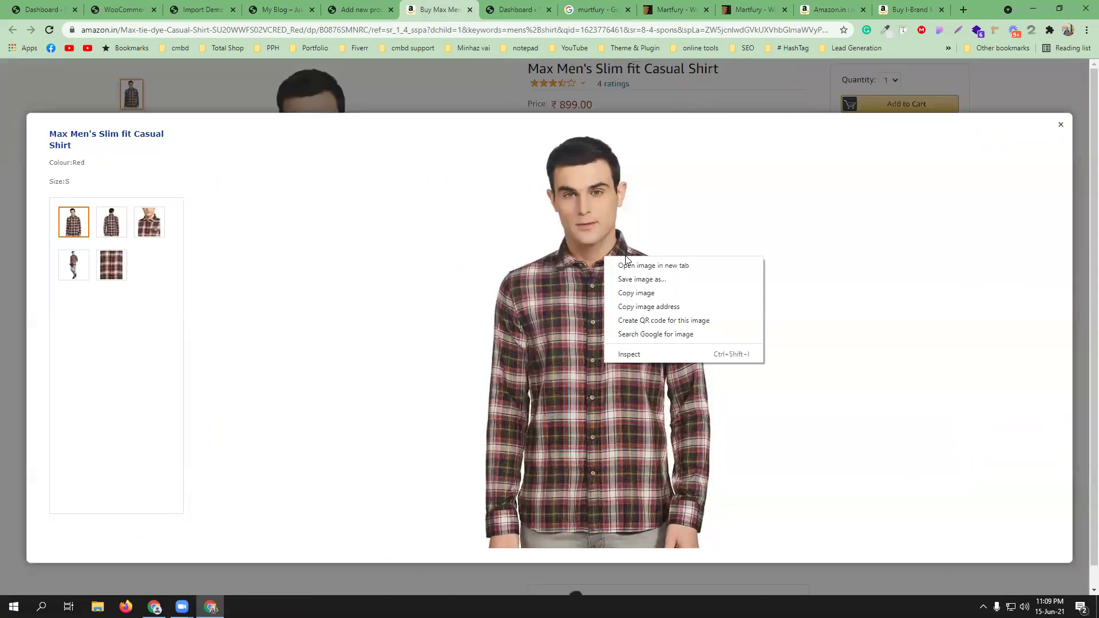
{"action": "left_click", "coordinate": [639, 278]}
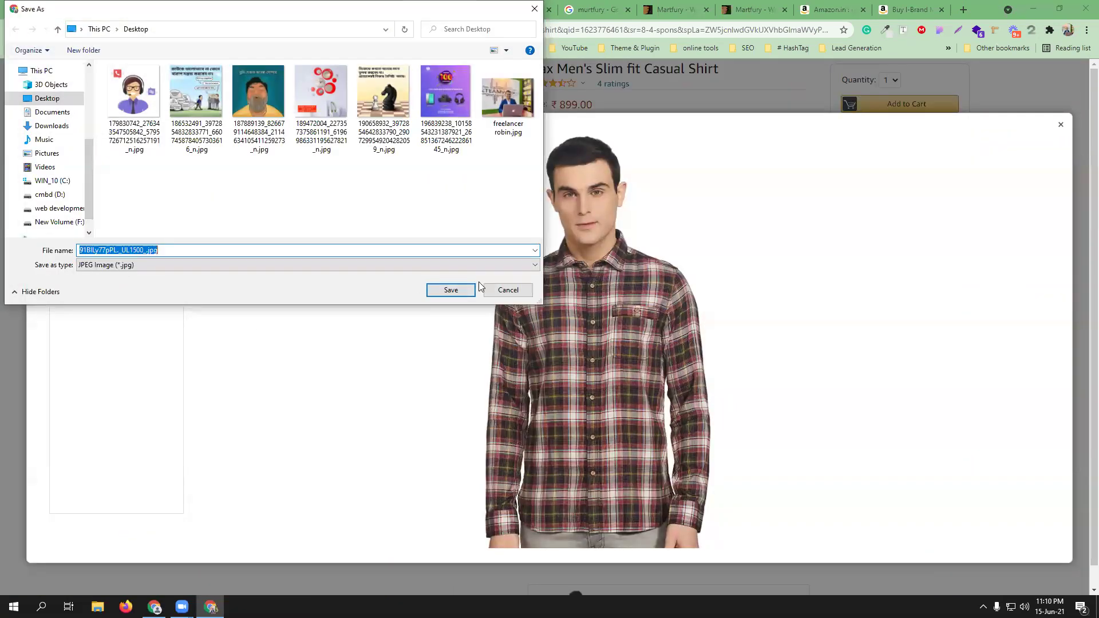
{"action": "left_click", "coordinate": [448, 290]}
- Save the back-view shirt photo to the Desktop
{"action": "left_click", "coordinate": [108, 224]}
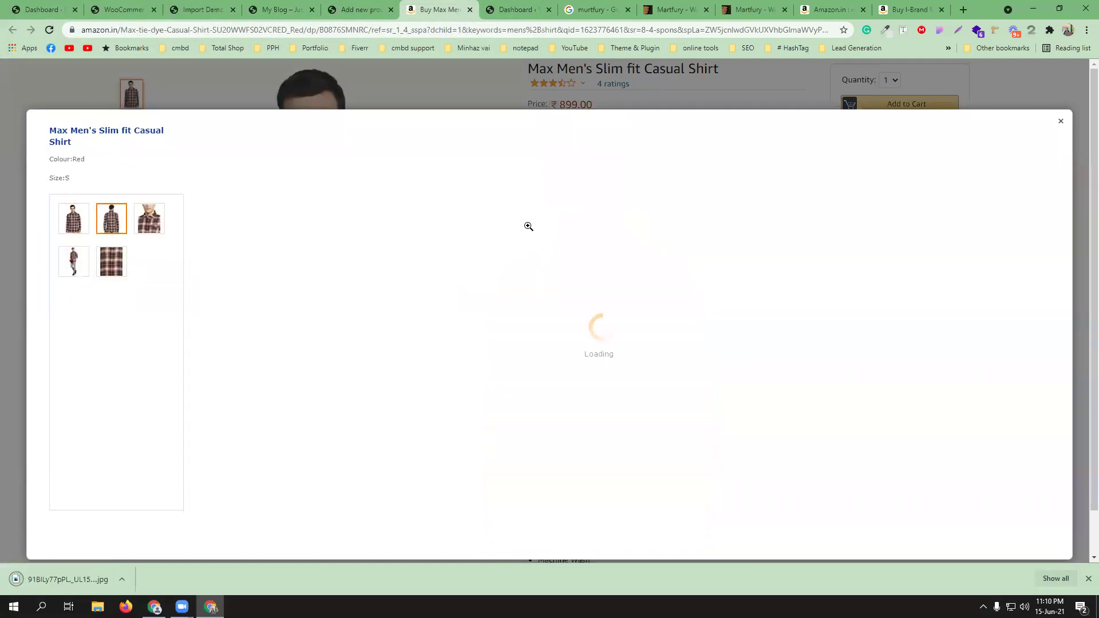
{"action": "right_click", "coordinate": [533, 229]}
{"action": "right_click", "coordinate": [522, 296]}
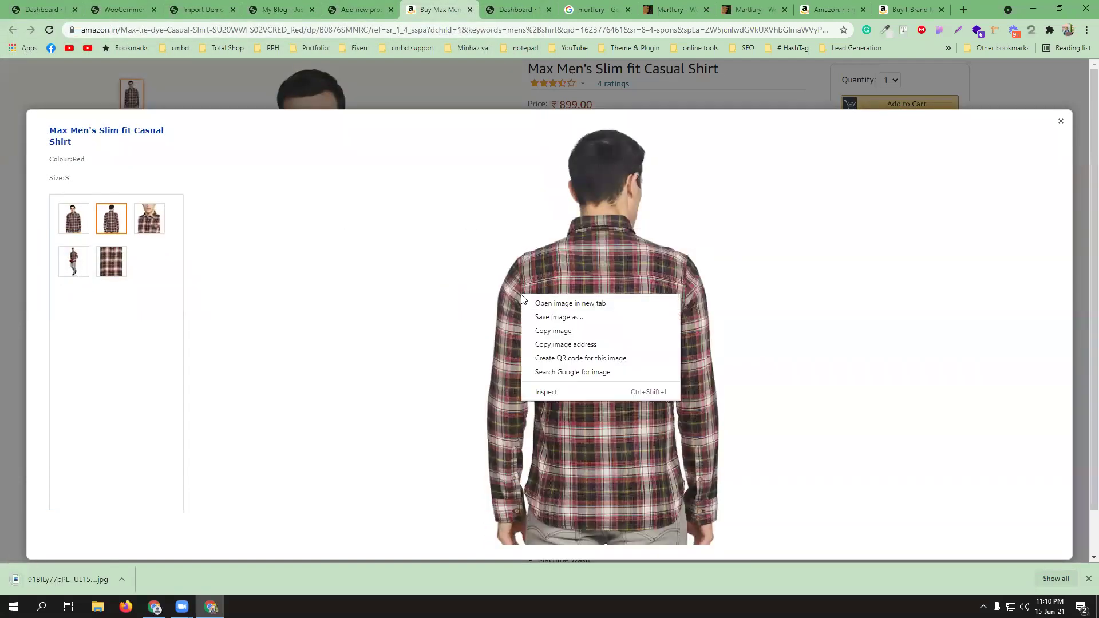
{"action": "left_click", "coordinate": [566, 316]}
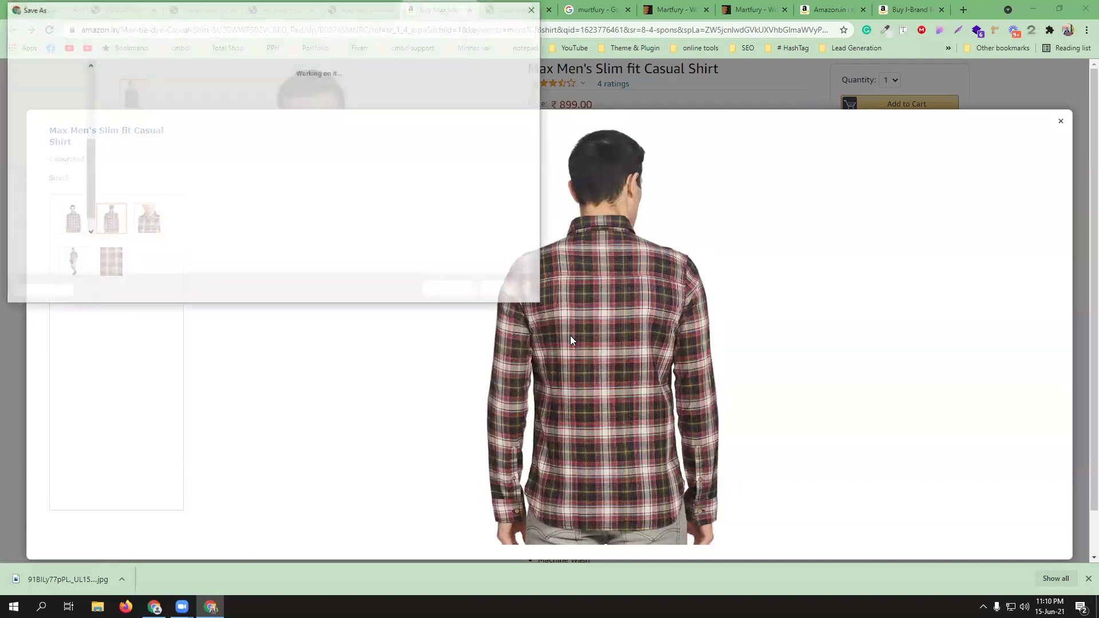
{"action": "left_click", "coordinate": [450, 289]}
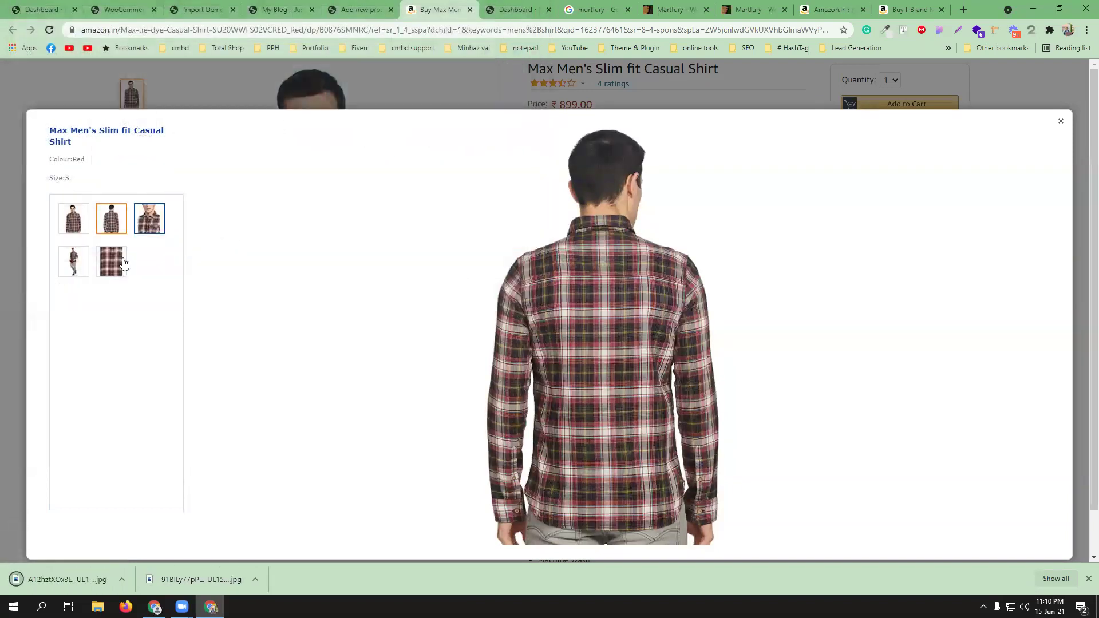
- Save the full-body shirt photo to the Desktop
{"action": "left_click", "coordinate": [73, 261]}
{"action": "right_click", "coordinate": [609, 264]}
{"action": "left_click", "coordinate": [626, 288]}
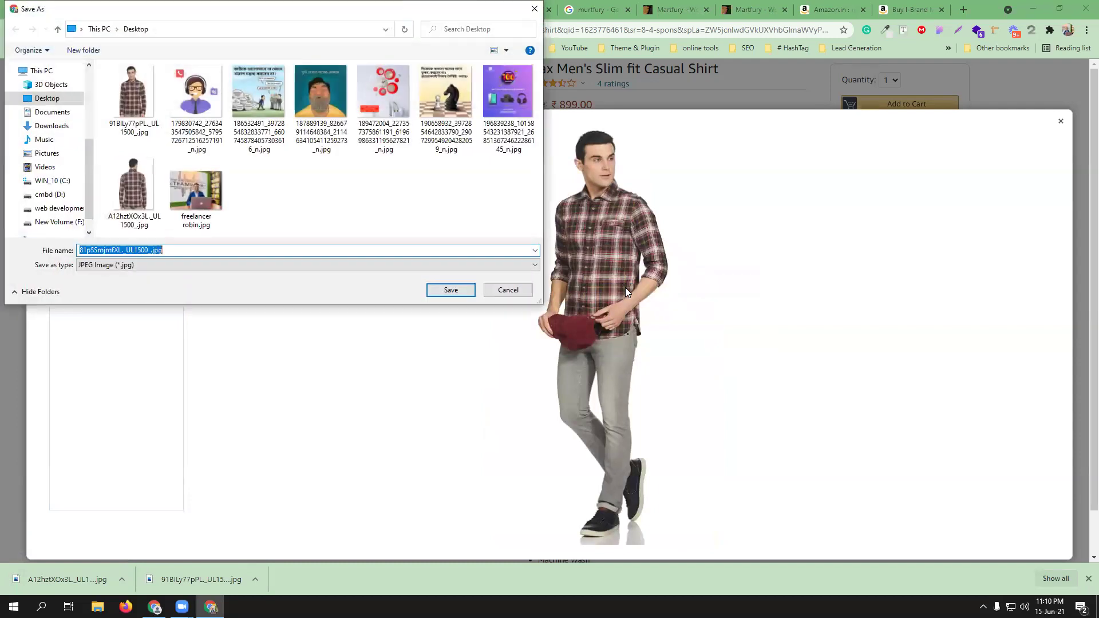
{"action": "left_click", "coordinate": [450, 288]}
- Upload the three shirt photos from the Desktop to the media library
{"action": "left_click", "coordinate": [365, 5]}
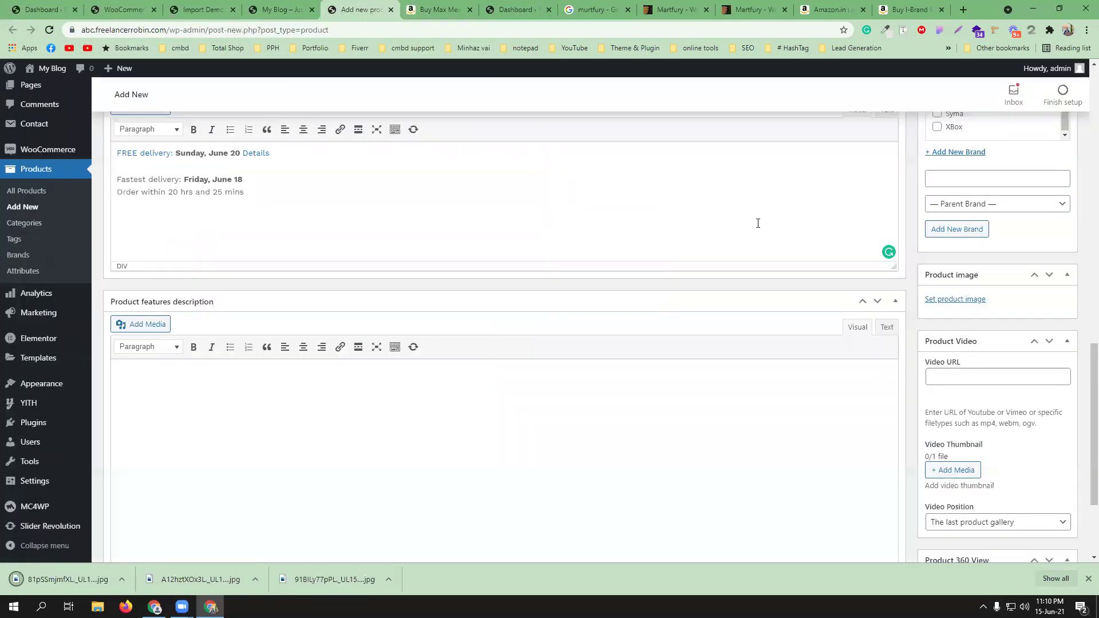
{"action": "scroll", "coordinate": [985, 466], "scroll_direction": "down", "scroll_amount": 1}
{"action": "scroll", "coordinate": [998, 377], "scroll_direction": "up", "scroll_amount": 2}
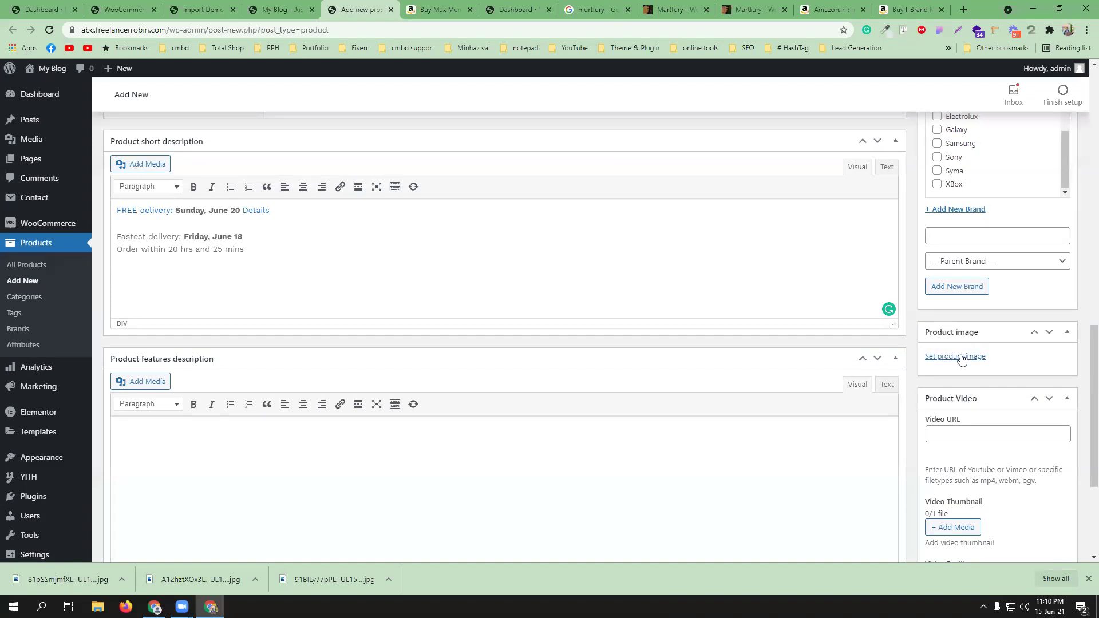
{"action": "left_click", "coordinate": [961, 357]}
{"action": "left_click", "coordinate": [545, 305]}
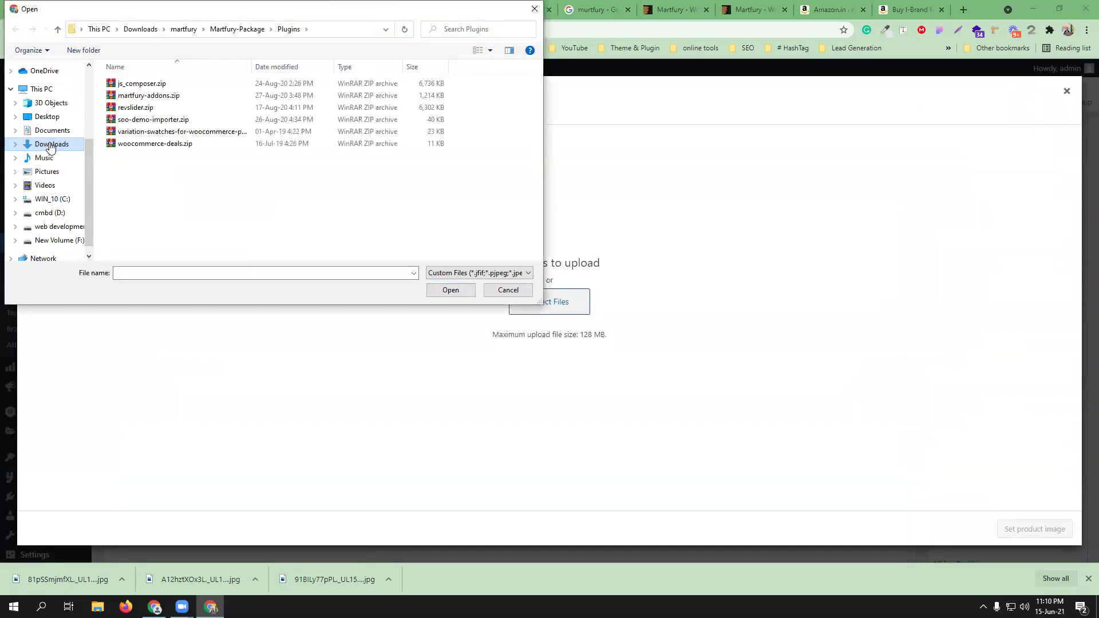
{"action": "left_click", "coordinate": [51, 144]}
{"action": "scroll", "coordinate": [227, 146], "scroll_direction": "up", "scroll_amount": 3}
{"action": "scroll", "coordinate": [228, 144], "scroll_direction": "up", "scroll_amount": 3}
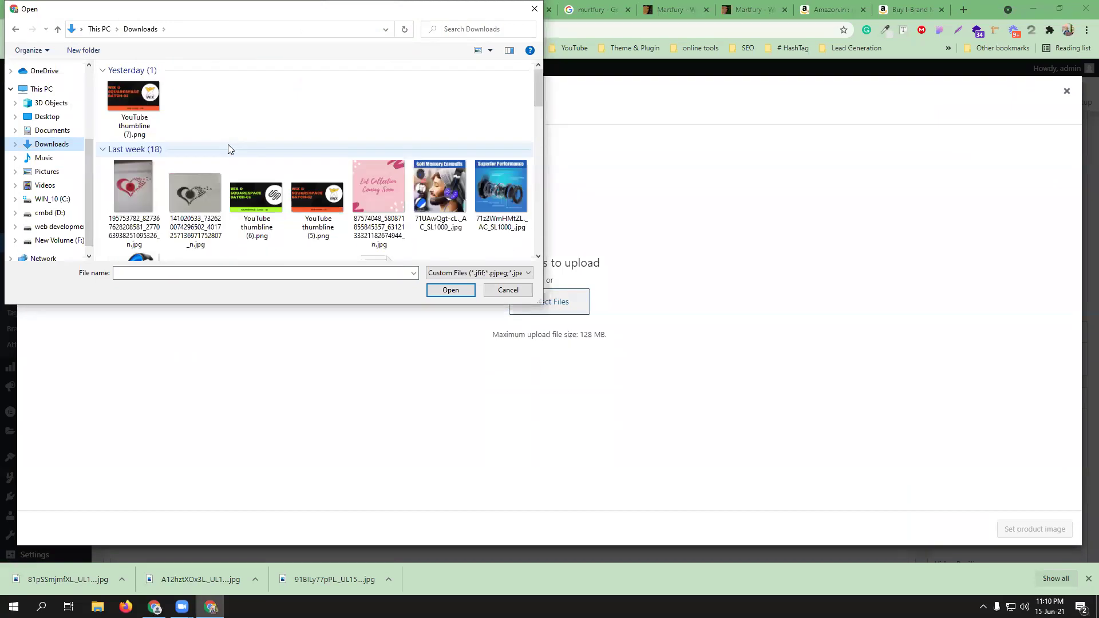
{"action": "left_click", "coordinate": [46, 117]}
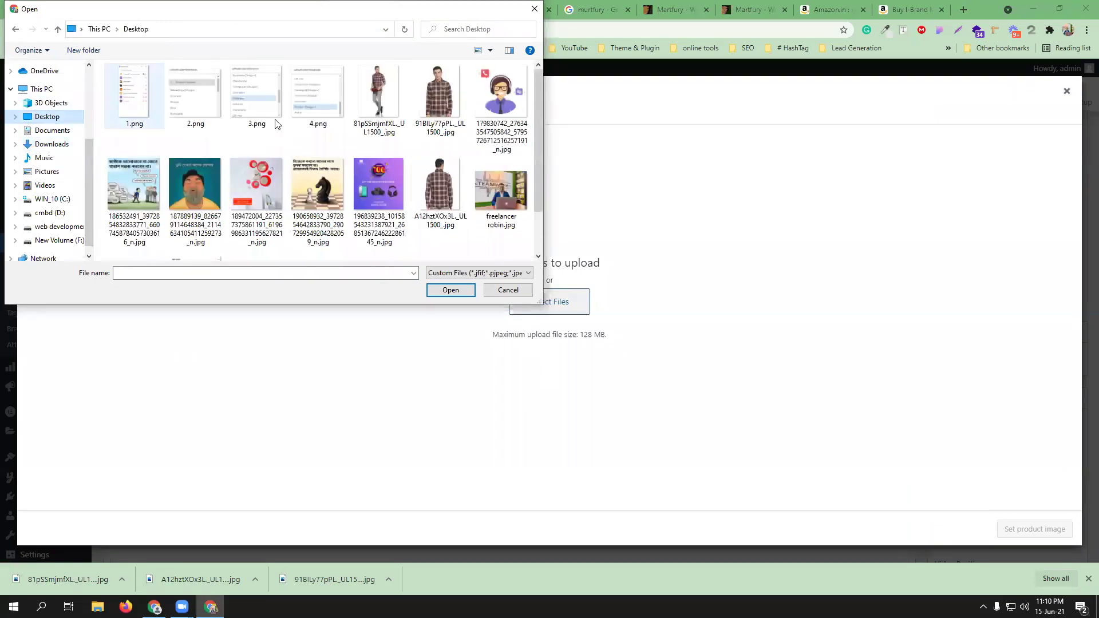
{"action": "left_click", "coordinate": [389, 97]}
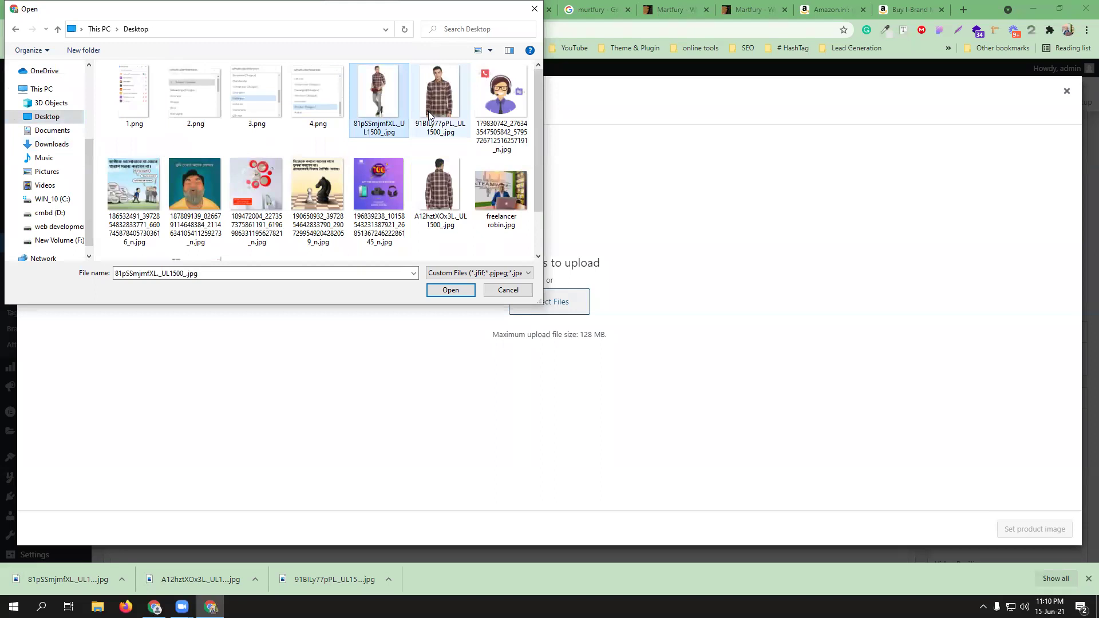
{"action": "left_click", "coordinate": [428, 113], "text": "ctrl"}
{"action": "left_click", "coordinate": [431, 174], "text": "ctrl"}
{"action": "left_click", "coordinate": [460, 291]}
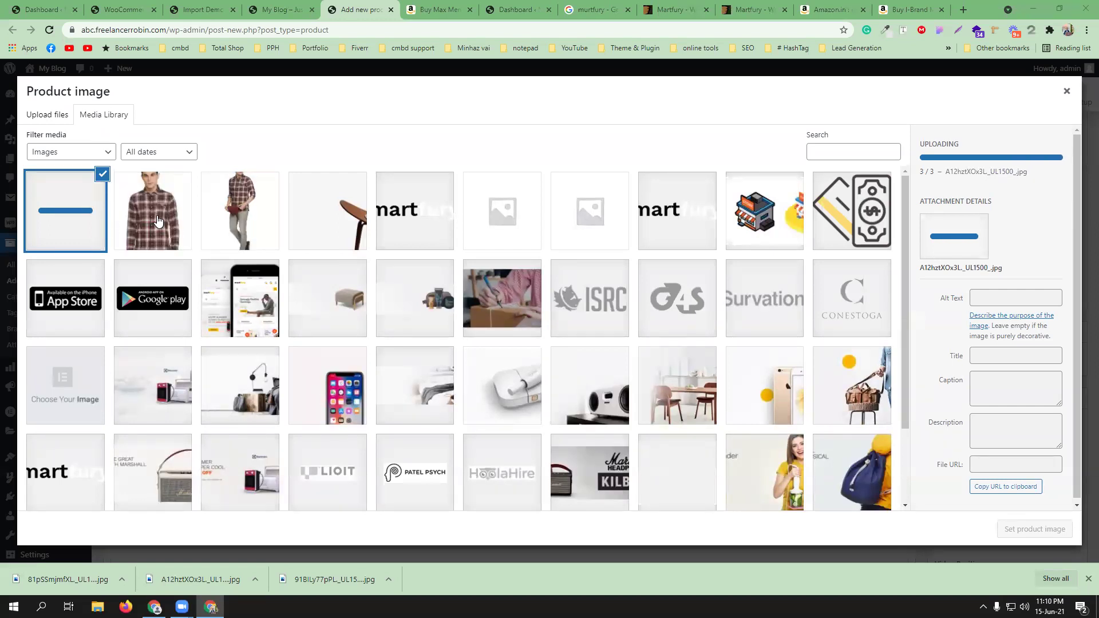
- Set the front-view photo 918lLy77pPL_UL1500_.jpg as the product image
{"action": "left_click", "coordinate": [148, 229]}
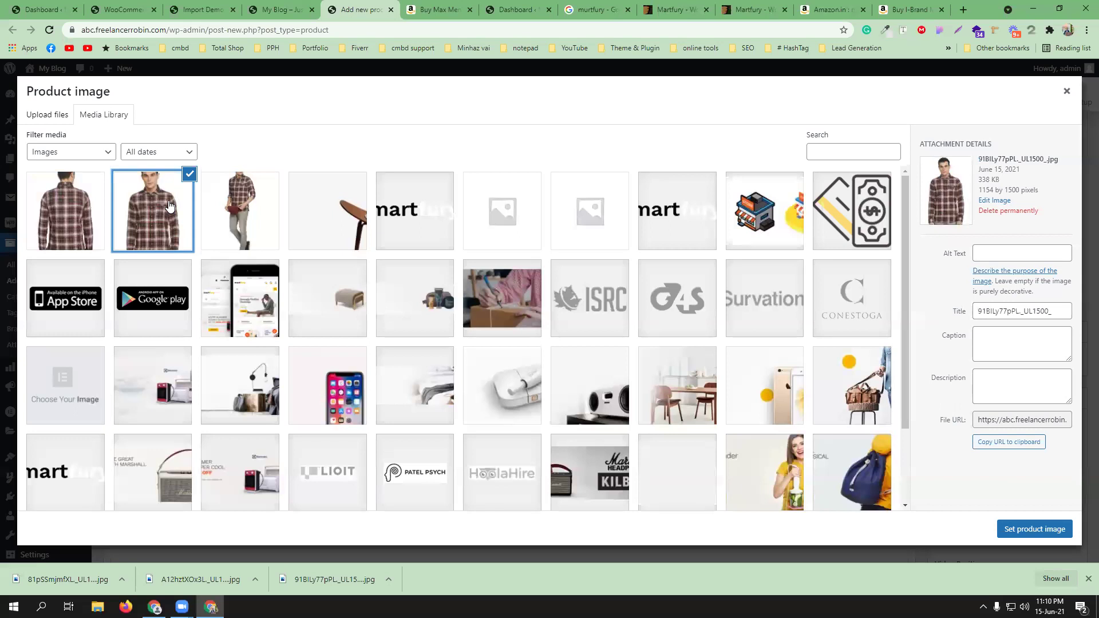
{"action": "left_click", "coordinate": [1027, 529]}
{"action": "scroll", "coordinate": [1046, 446], "scroll_direction": "down", "scroll_amount": 4}
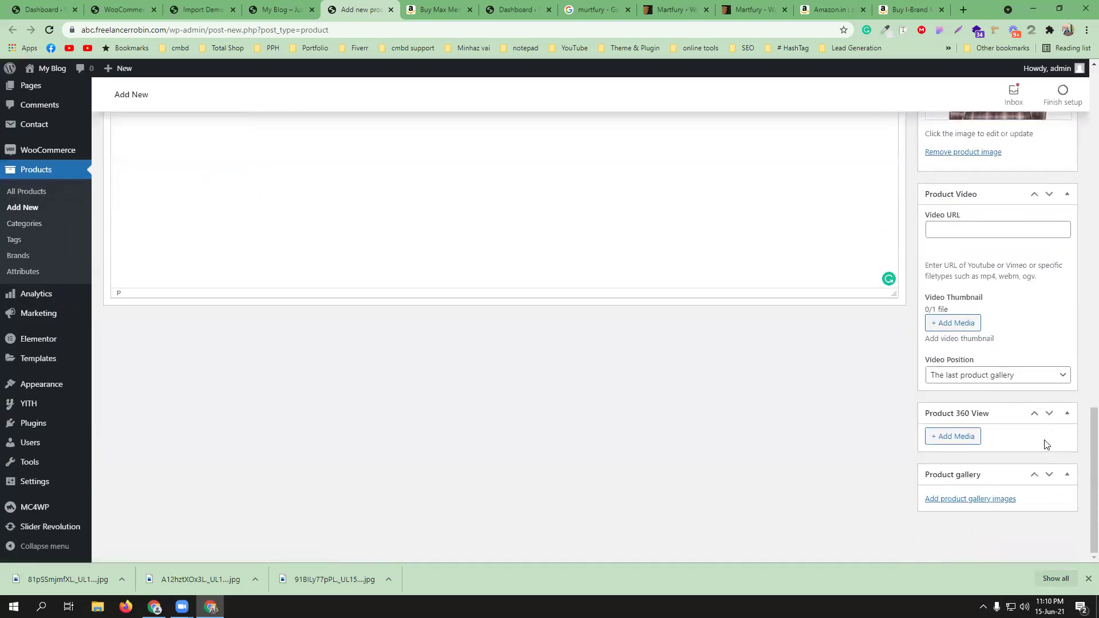
- Add the full-body and back-view photos (81pSSmjmfXL_UL1500_.jpg, A12hztXOx3L_UL1500_.jpg) to the product gallery
{"action": "left_click", "coordinate": [971, 499]}
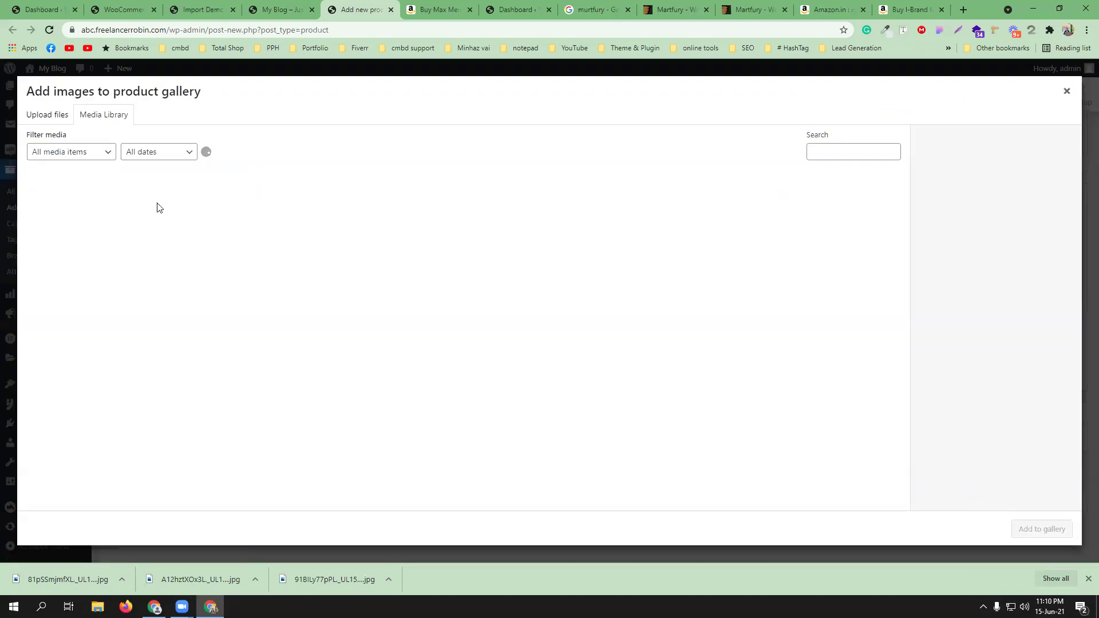
{"action": "left_click", "coordinate": [228, 210]}
{"action": "left_click", "coordinate": [133, 231]}
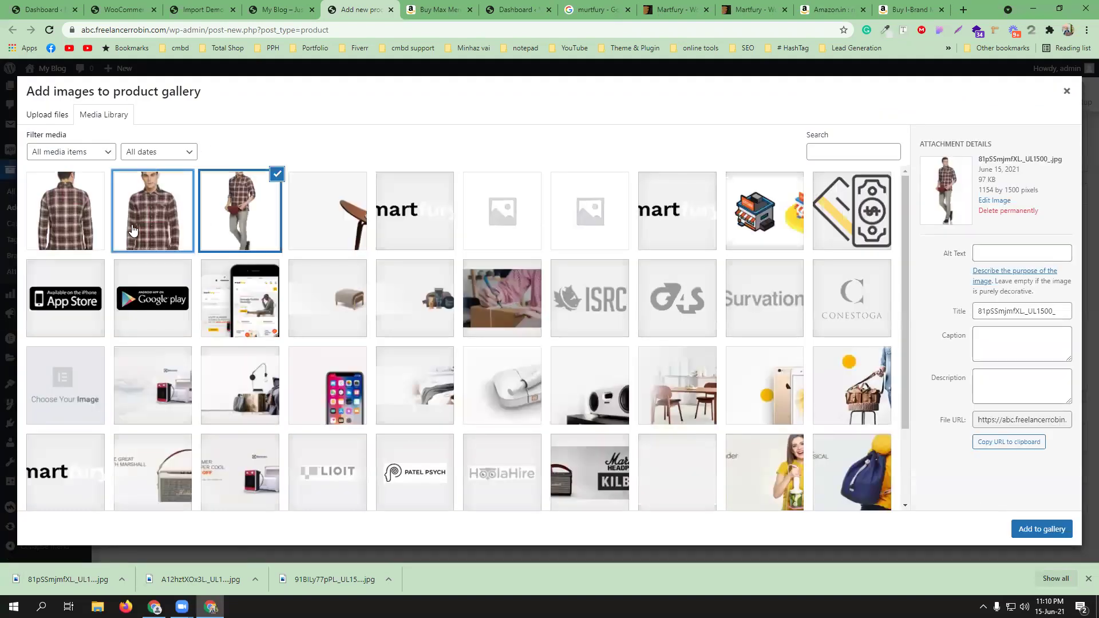
{"action": "left_click", "coordinate": [236, 230]}
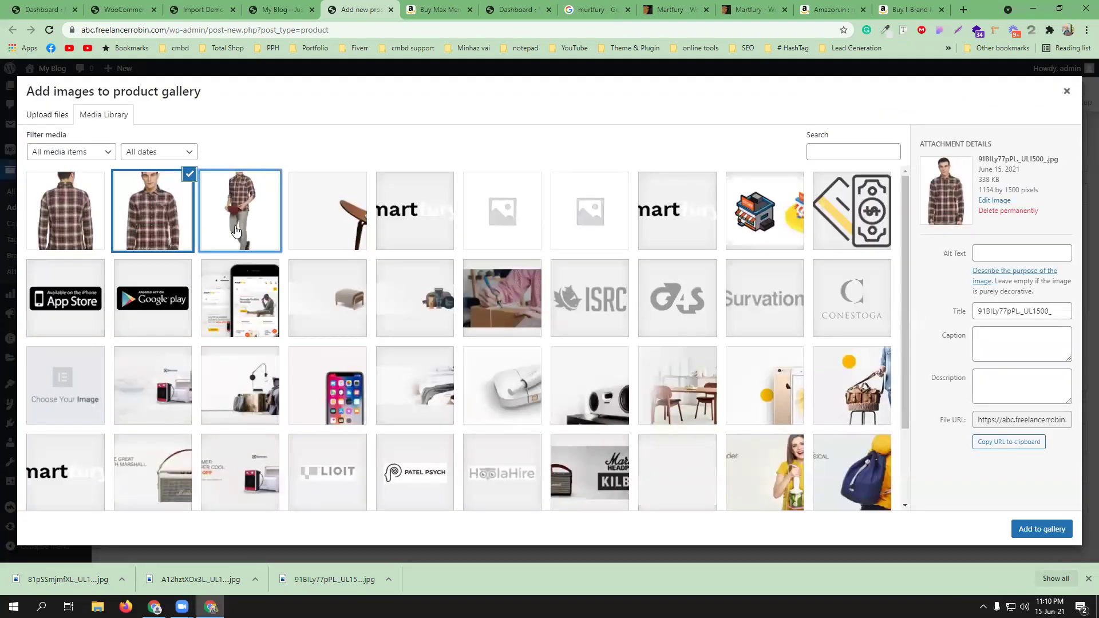
{"action": "left_click", "coordinate": [84, 227], "text": "ctrl"}
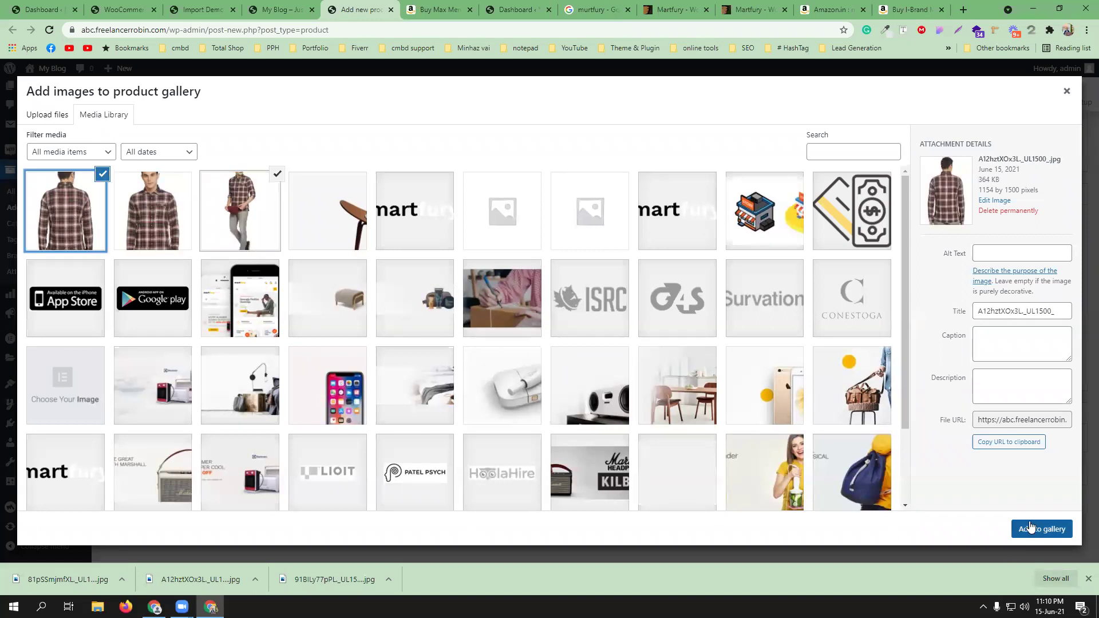
{"action": "left_click", "coordinate": [1034, 528]}
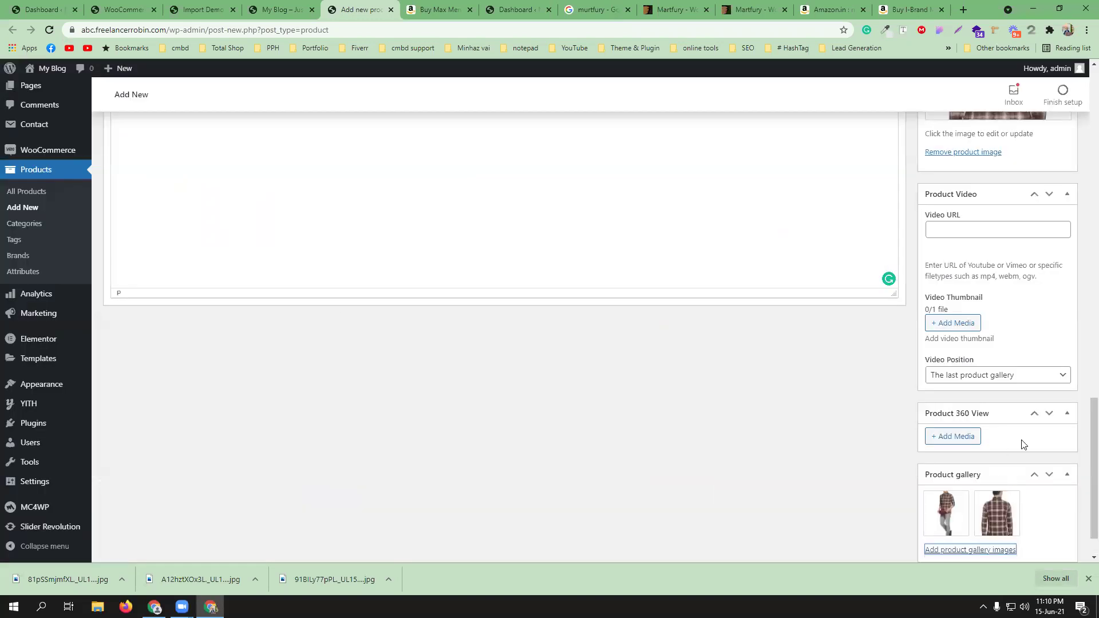
{"action": "scroll", "coordinate": [1030, 432], "scroll_direction": "up", "scroll_amount": 6}
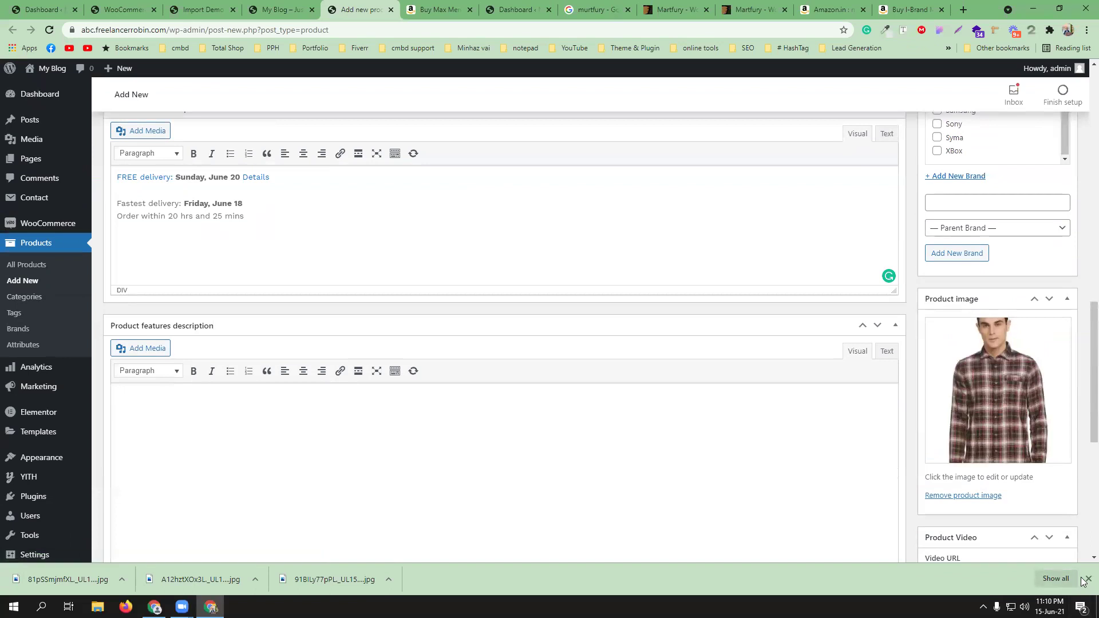
{"action": "scroll", "coordinate": [1030, 492], "scroll_direction": "up", "scroll_amount": 15}
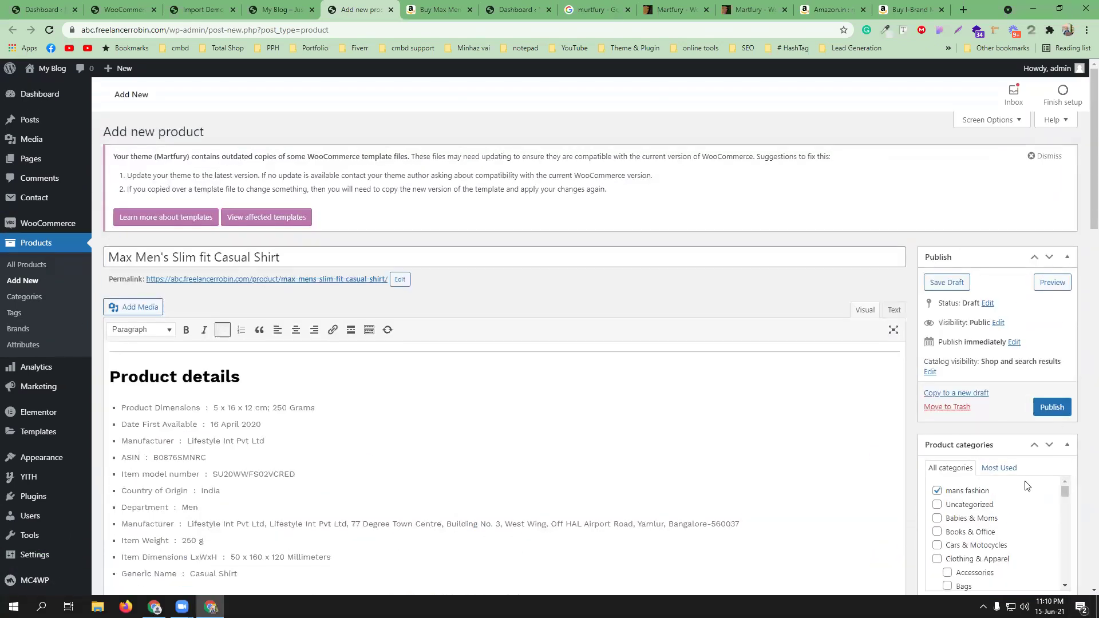
- Publish the shirt product and open its live product page in a new tab
{"action": "left_click", "coordinate": [1052, 407]}
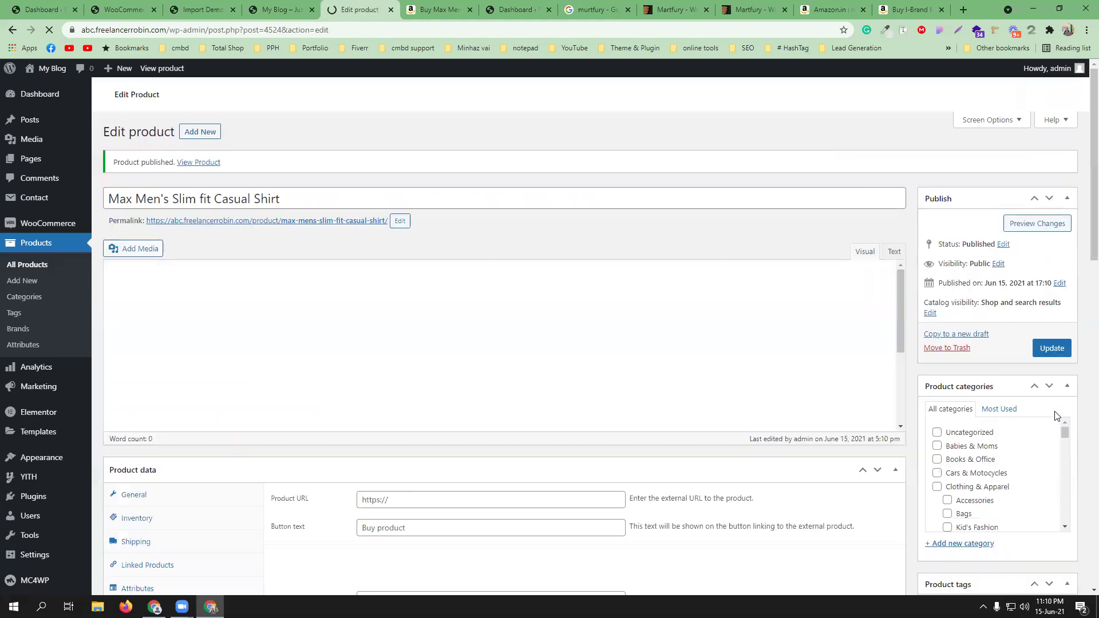
{"action": "middle_click", "coordinate": [197, 252]}
{"action": "left_click", "coordinate": [407, 9]}
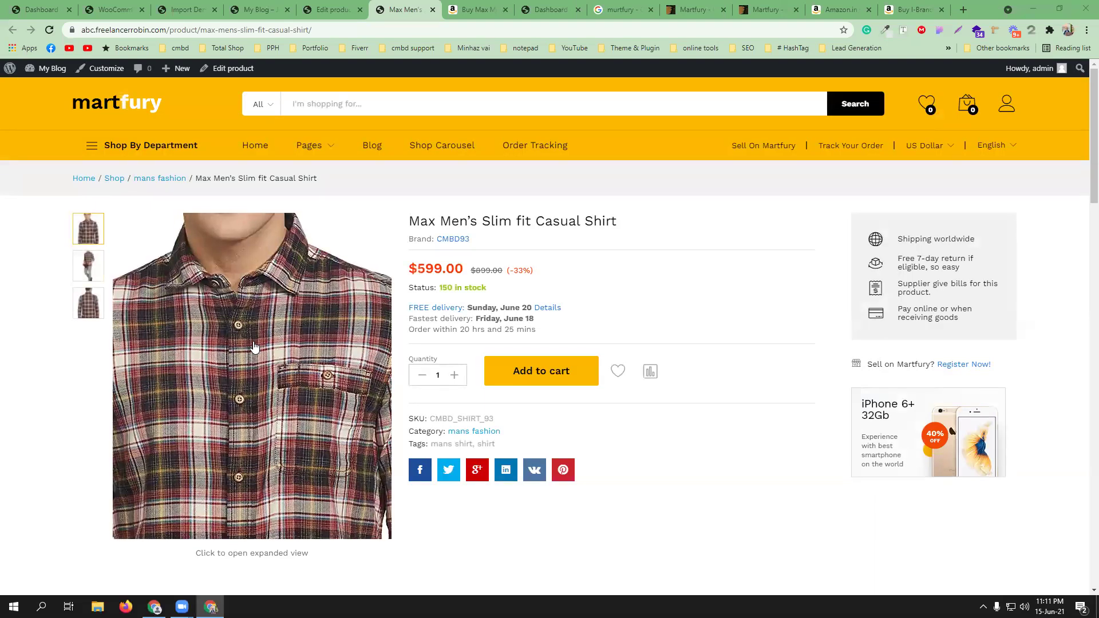
- View the full-body and back-view gallery photos and check the SKU on the live page
{"action": "left_click", "coordinate": [84, 279]}
{"action": "left_click", "coordinate": [89, 300]}
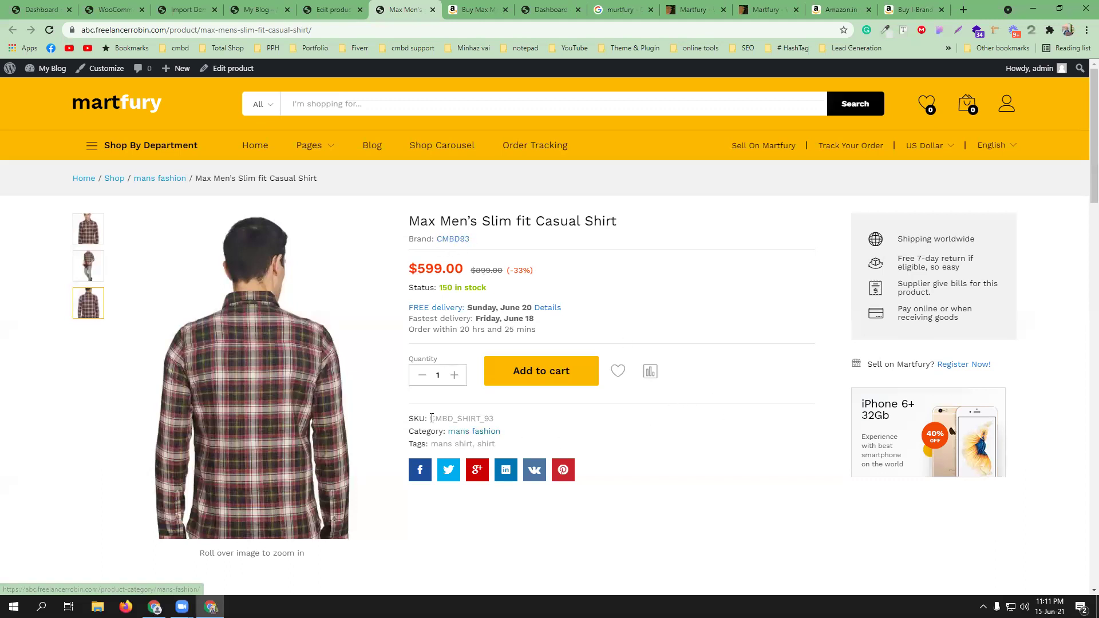
{"action": "left_click_drag", "start_coordinate": [433, 418], "coordinate": [493, 419]}
{"action": "left_click", "coordinate": [531, 421]}
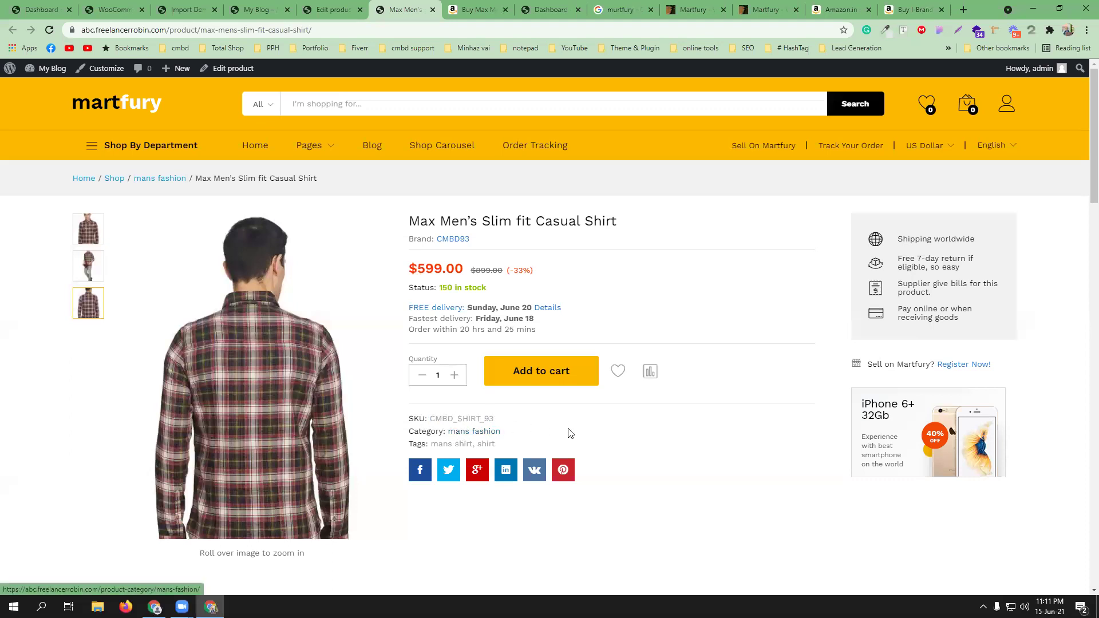
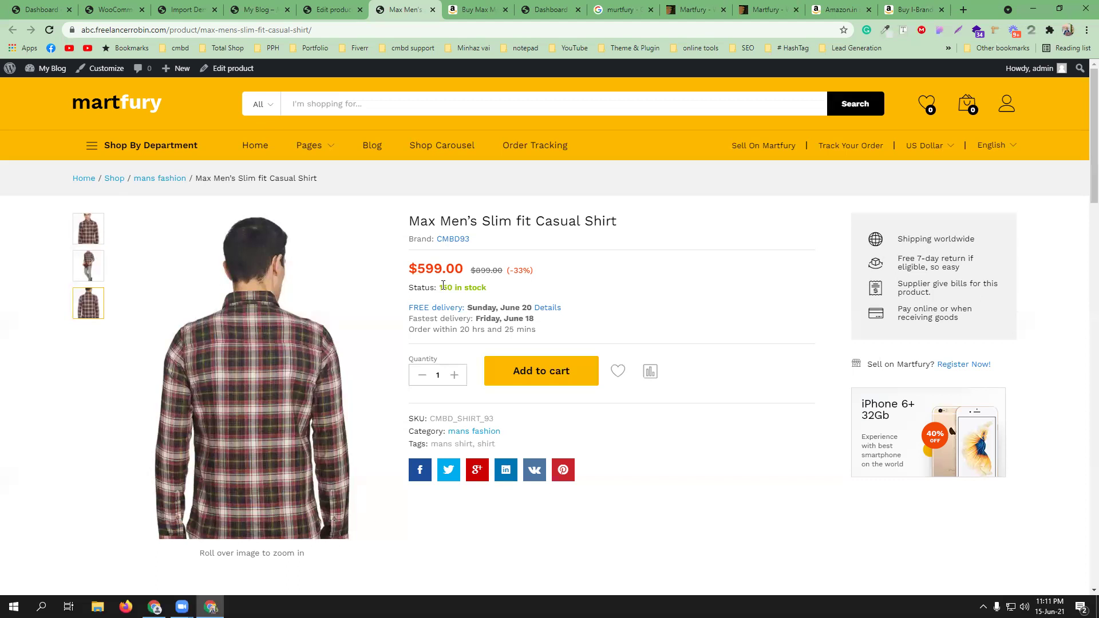
- Check the '150 in stock' status on the live page, then return to the shirt's Product data panel
{"action": "left_click_drag", "start_coordinate": [440, 285], "coordinate": [490, 288]}
{"action": "left_click", "coordinate": [618, 323]}
{"action": "scroll", "coordinate": [744, 372], "scroll_direction": "down", "scroll_amount": 7}
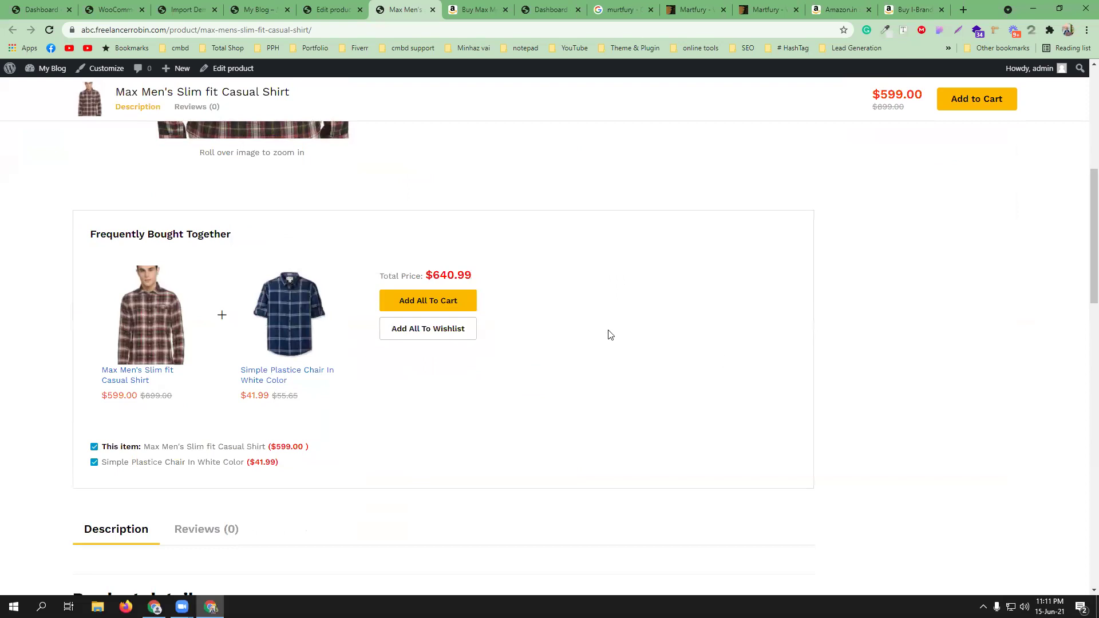
{"action": "scroll", "coordinate": [242, 331], "scroll_direction": "up", "scroll_amount": 2}
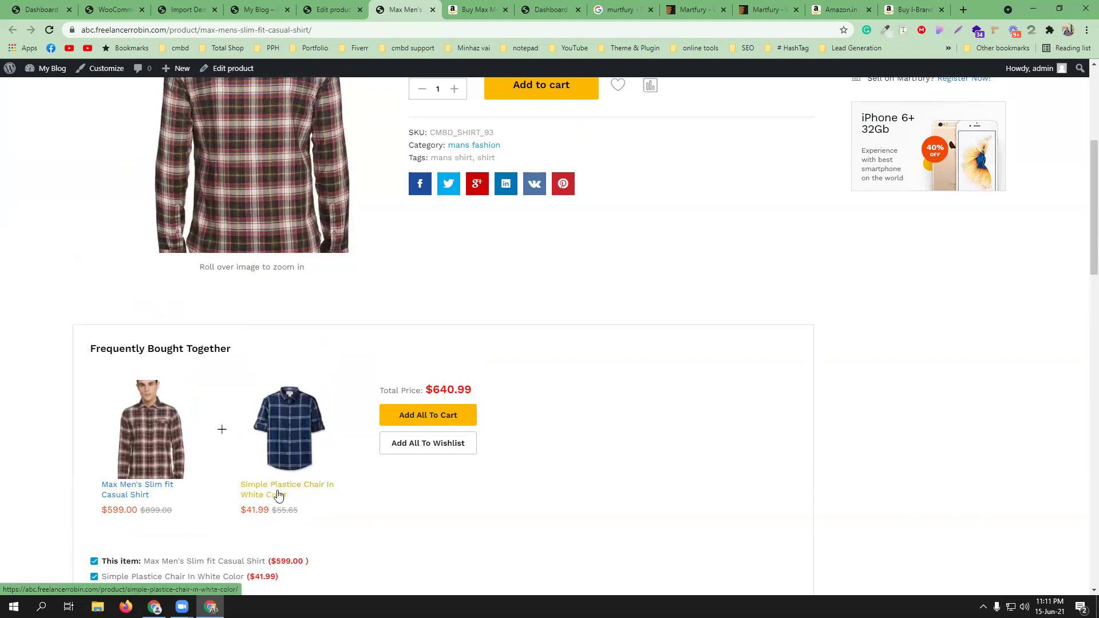
{"action": "key", "text": "ctrl+Page_Up"}
{"action": "scroll", "coordinate": [468, 375], "scroll_direction": "down", "scroll_amount": 10}
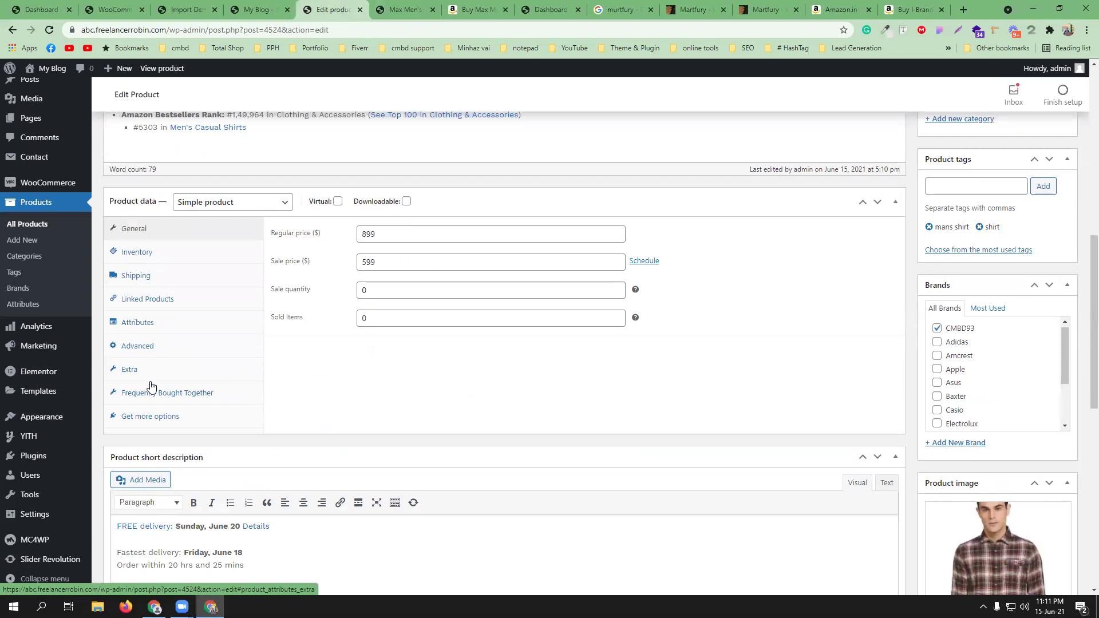
- Check the shirt's Frequently Bought Together pairing with the plastic chair, then return to the live page
{"action": "left_click", "coordinate": [152, 393]}
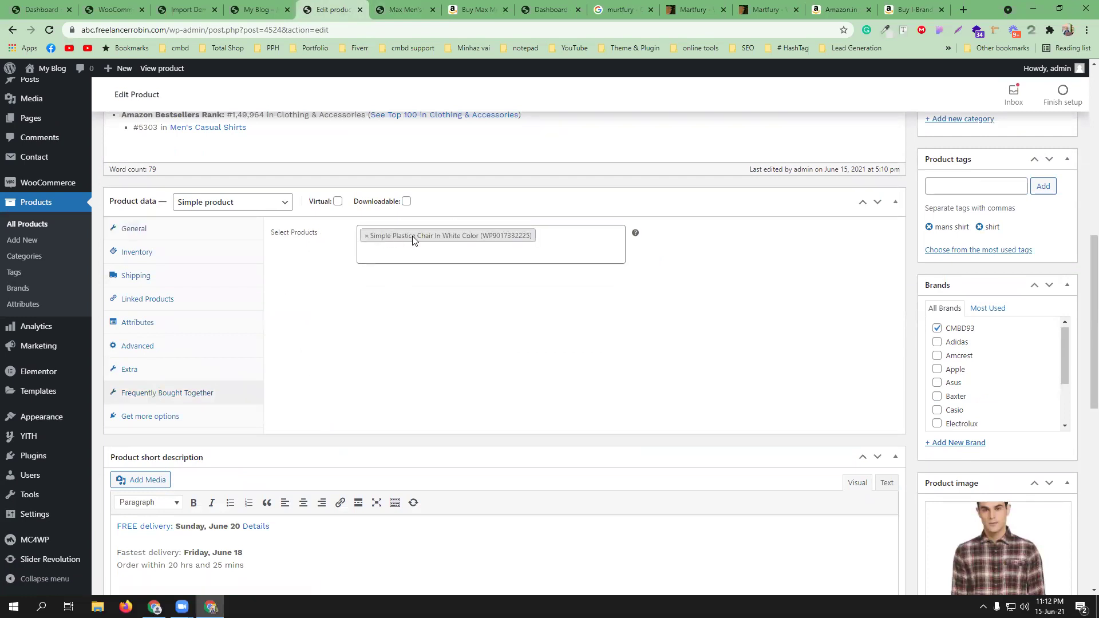
{"action": "key", "text": "ctrl+Page_Down"}
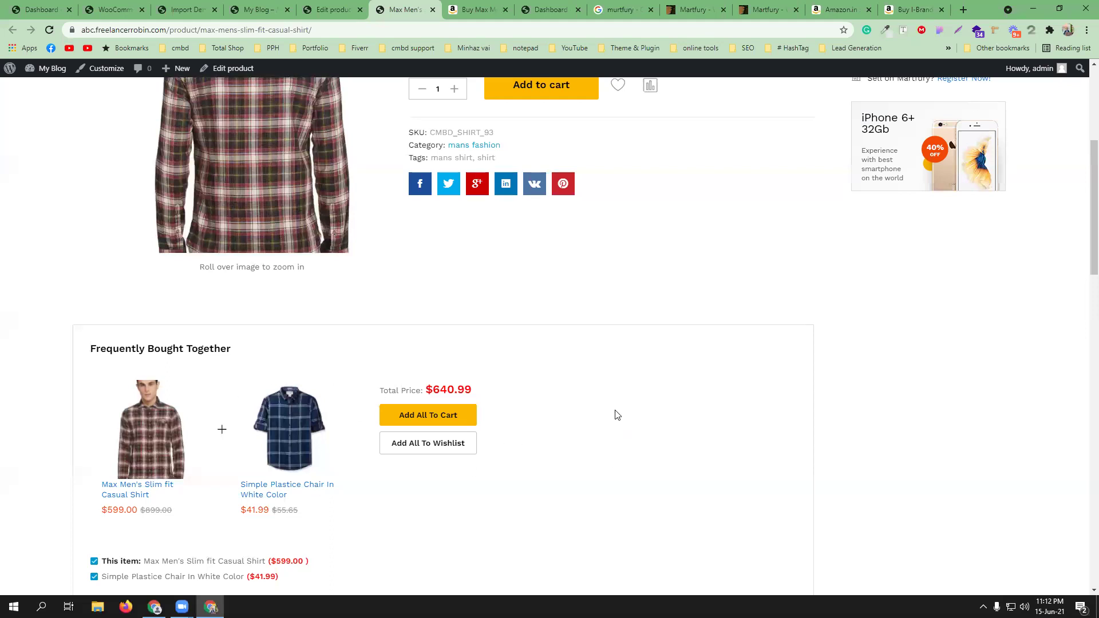
{"action": "scroll", "coordinate": [608, 407], "scroll_direction": "down", "scroll_amount": 6}
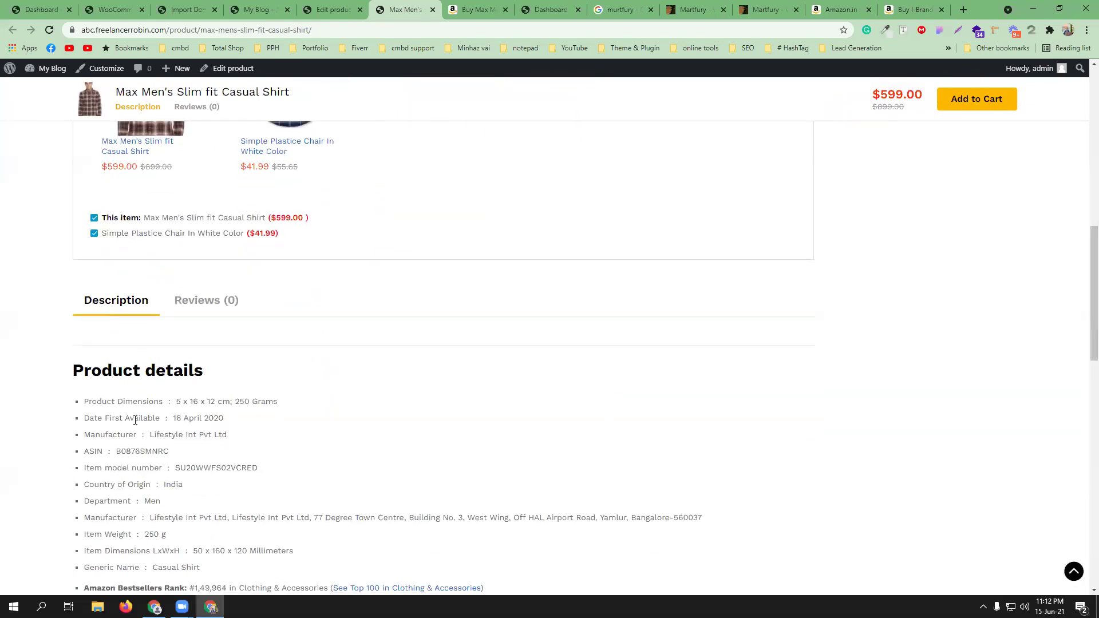
{"action": "scroll", "coordinate": [141, 398], "scroll_direction": "down", "scroll_amount": 2}
{"action": "scroll", "coordinate": [144, 306], "scroll_direction": "down", "scroll_amount": 2}
{"action": "scroll", "coordinate": [506, 404], "scroll_direction": "down", "scroll_amount": 2}
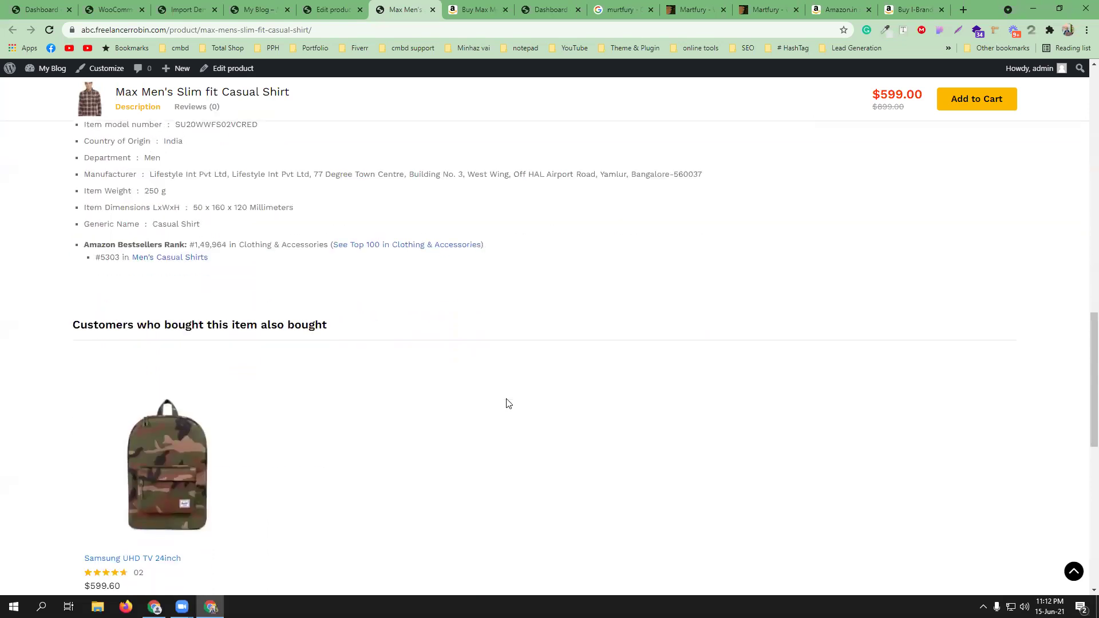
{"action": "scroll", "coordinate": [255, 350], "scroll_direction": "down", "scroll_amount": 2}
{"action": "mouse_move", "coordinate": [144, 430]}
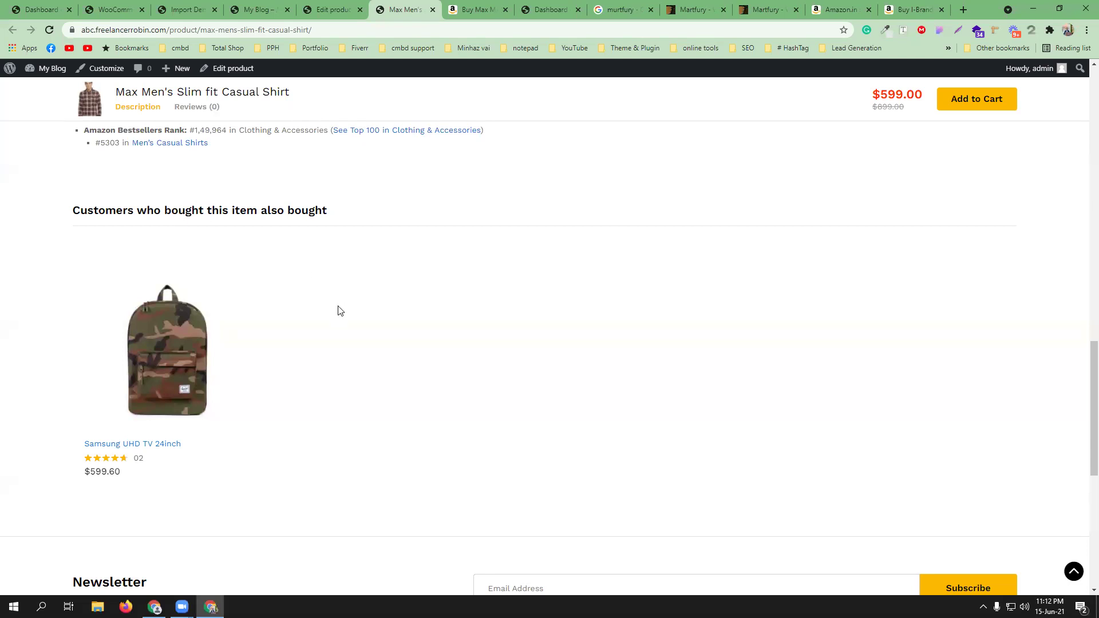
{"action": "scroll", "coordinate": [339, 309], "scroll_direction": "up", "scroll_amount": 13}
{"action": "scroll", "coordinate": [298, 187], "scroll_direction": "down", "scroll_amount": 15}
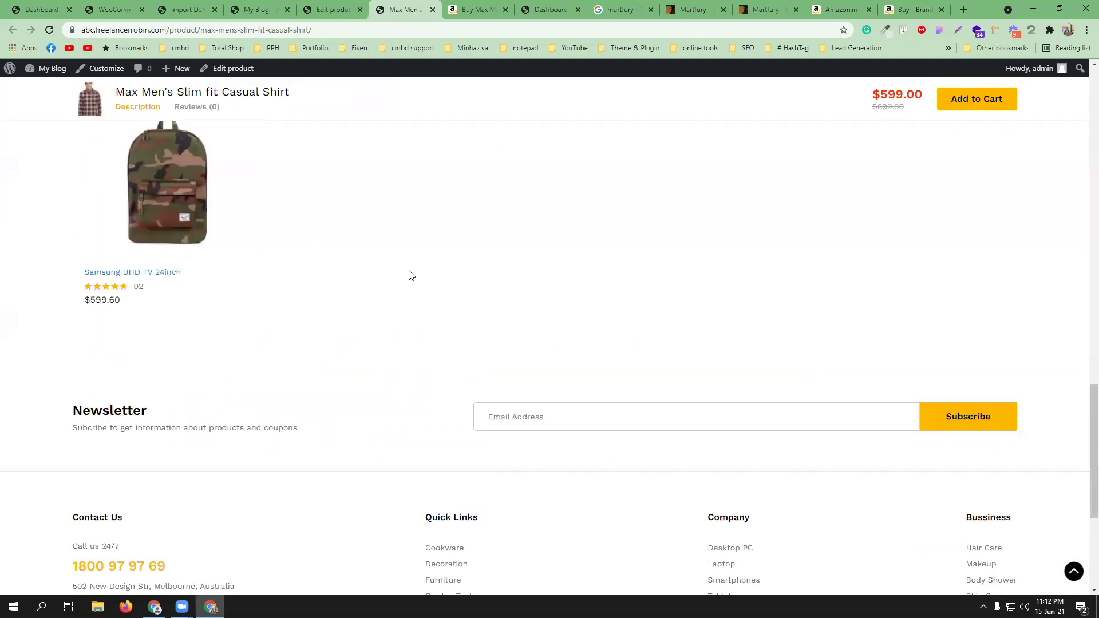
{"action": "scroll", "coordinate": [409, 275], "scroll_direction": "up", "scroll_amount": 3}
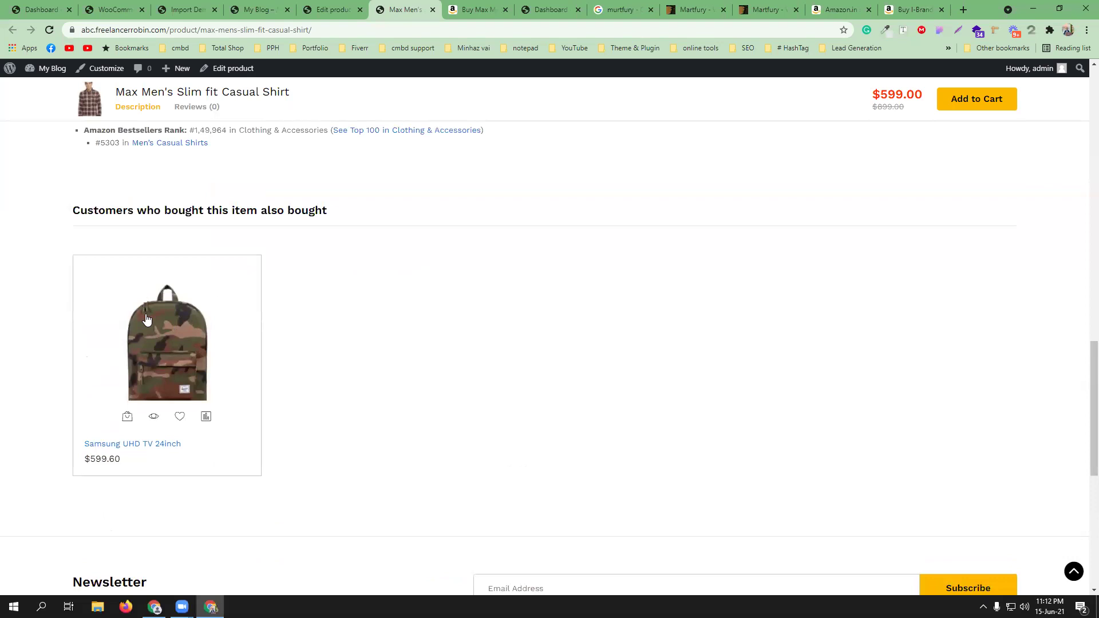
{"action": "scroll", "coordinate": [385, 281], "scroll_direction": "down", "scroll_amount": 5}
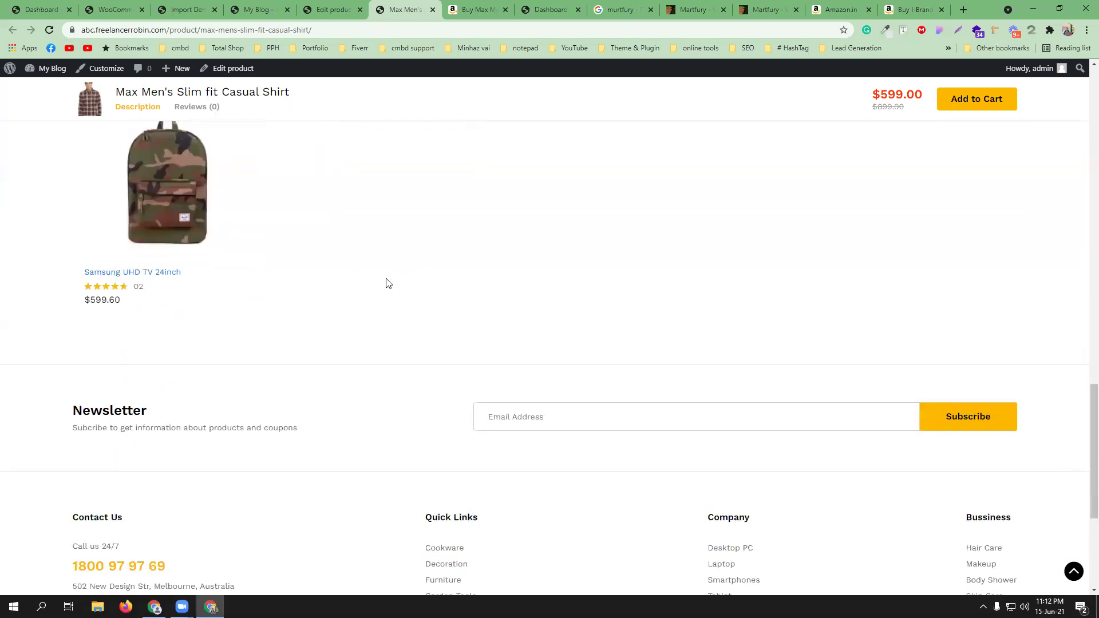
{"action": "scroll", "coordinate": [387, 281], "scroll_direction": "down", "scroll_amount": 3}
{"action": "scroll", "coordinate": [385, 277], "scroll_direction": "up", "scroll_amount": 13}
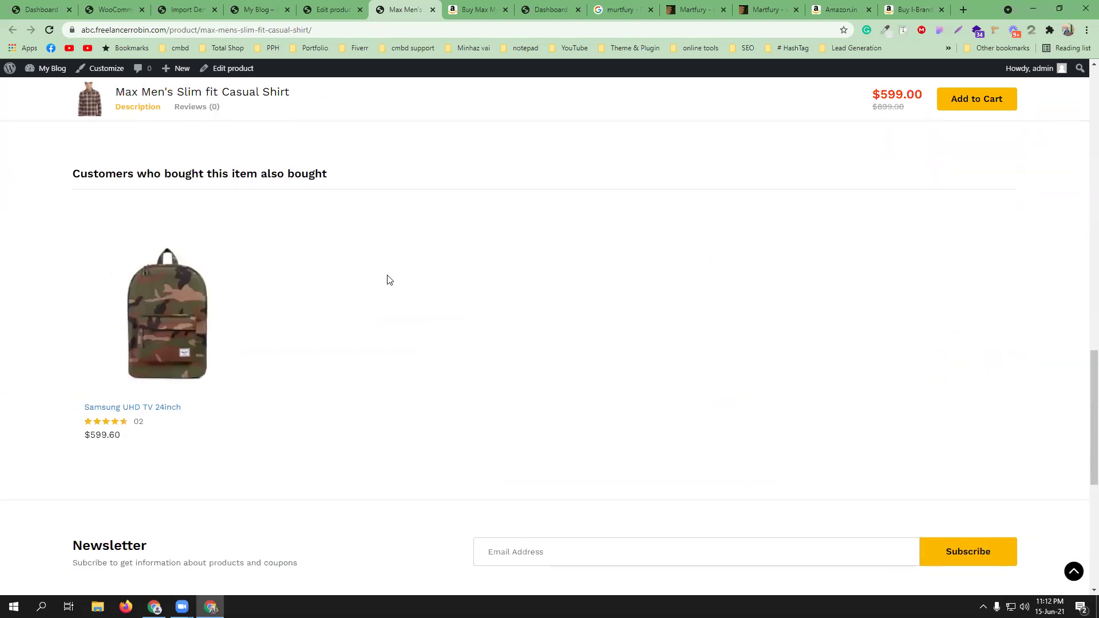
{"action": "left_click", "coordinate": [972, 100]}
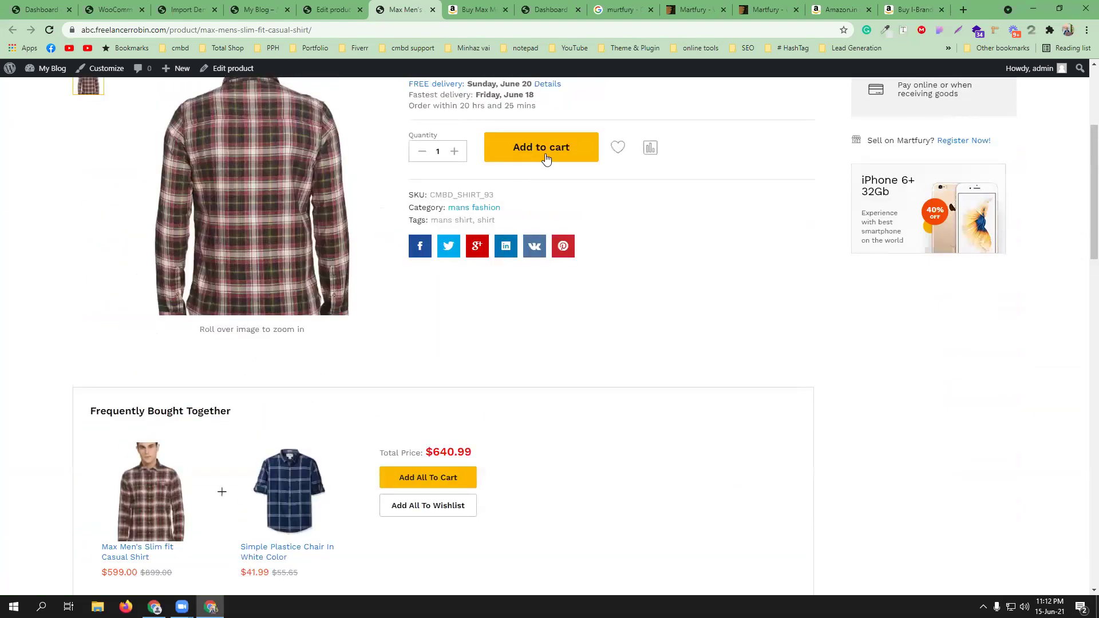
{"action": "scroll", "coordinate": [777, 290], "scroll_direction": "up", "scroll_amount": 4}
- Add the Max Men's Slim fit Casual Shirt to the cart and open the cart page
{"action": "left_click", "coordinate": [541, 371]}
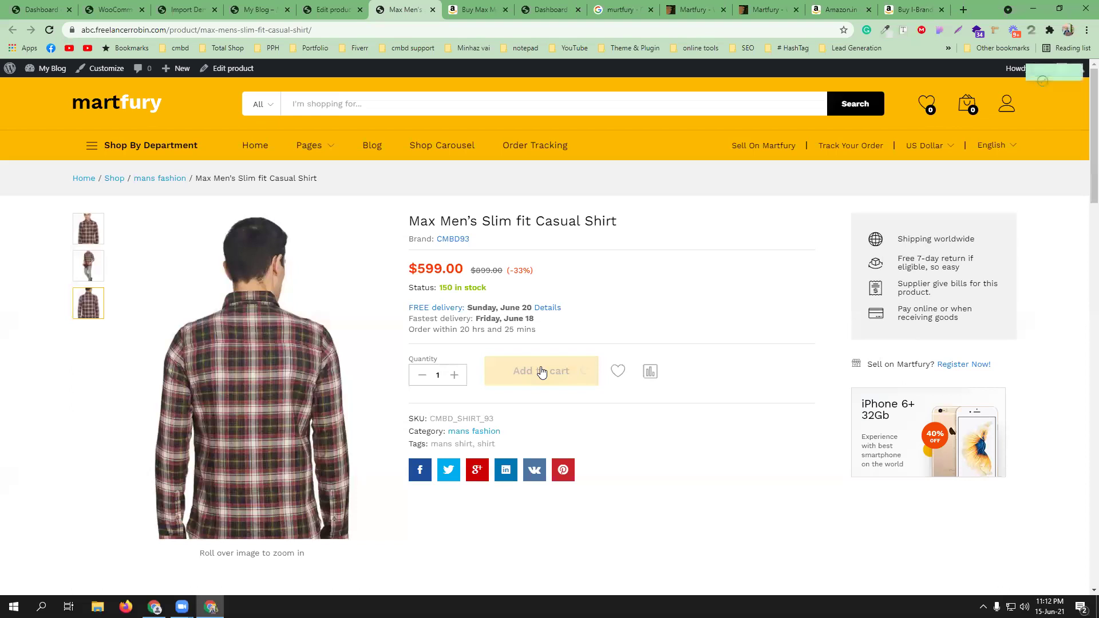
{"action": "mouse_move", "coordinate": [967, 109]}
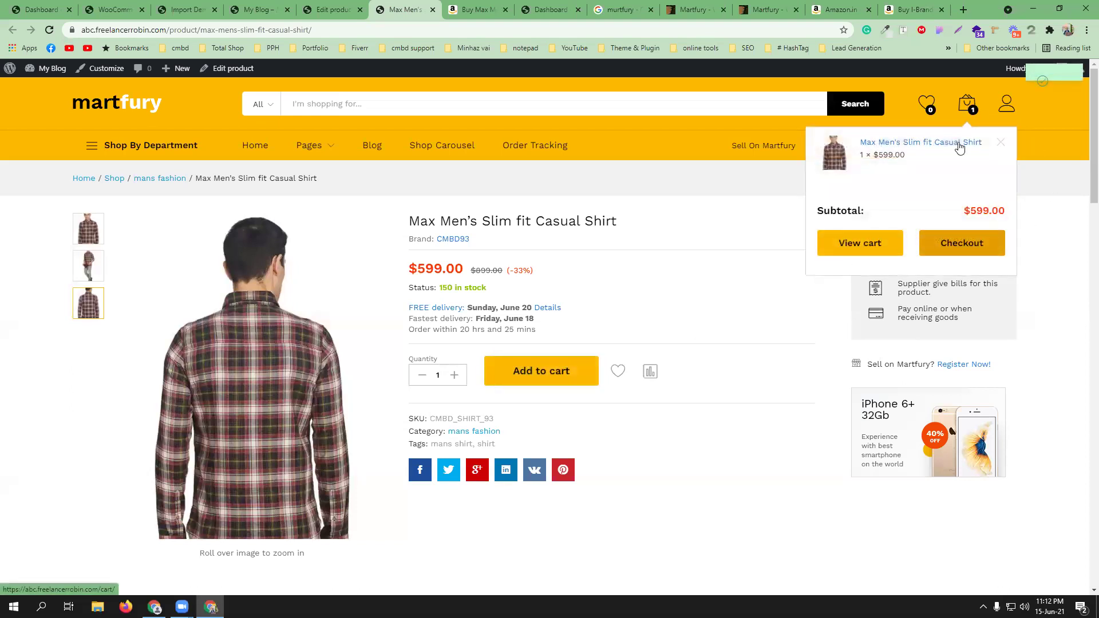
{"action": "left_click", "coordinate": [872, 250]}
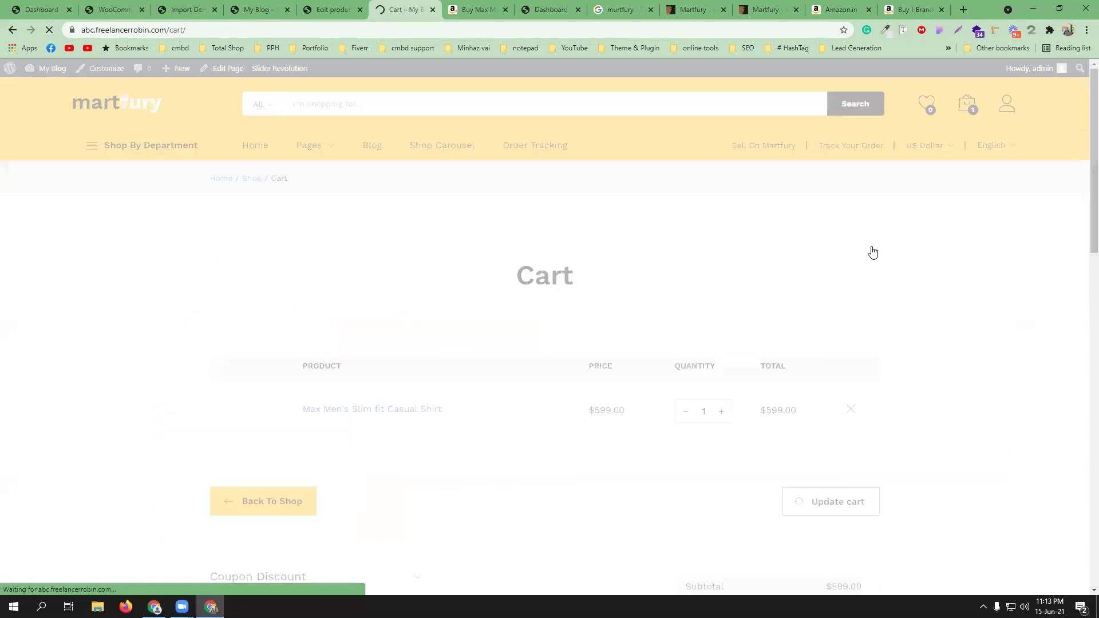
- Review the cart with the shirt at $599.00, then go to the store homepage
{"action": "scroll", "coordinate": [542, 363], "scroll_direction": "down", "scroll_amount": 5}
{"action": "scroll", "coordinate": [518, 331], "scroll_direction": "down", "scroll_amount": 5}
{"action": "mouse_move", "coordinate": [302, 361]}
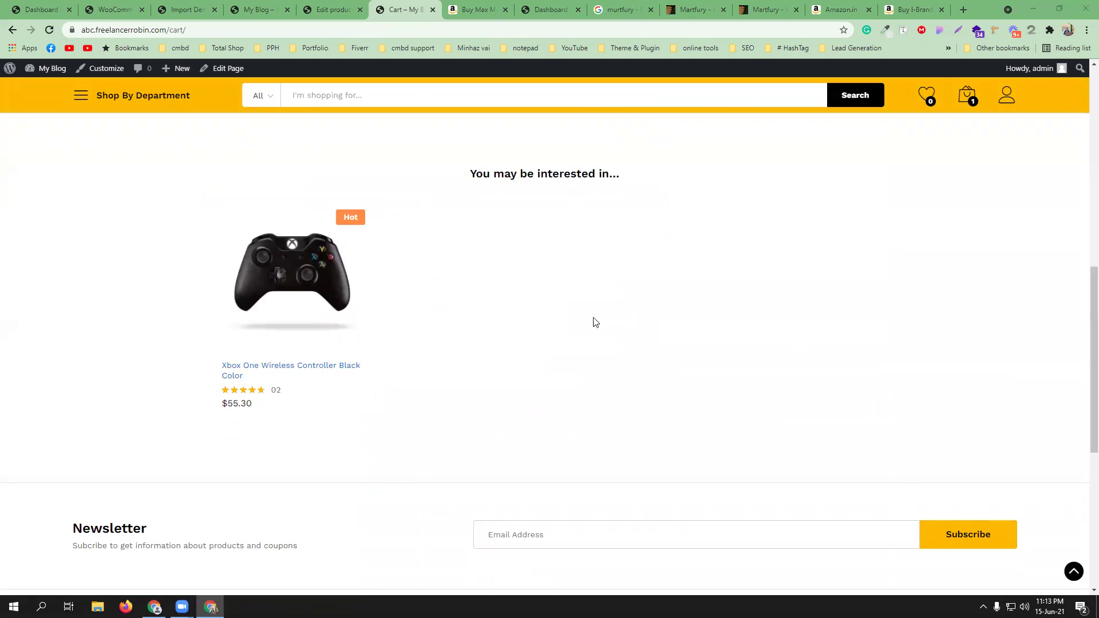
{"action": "scroll", "coordinate": [488, 311], "scroll_direction": "up", "scroll_amount": 15}
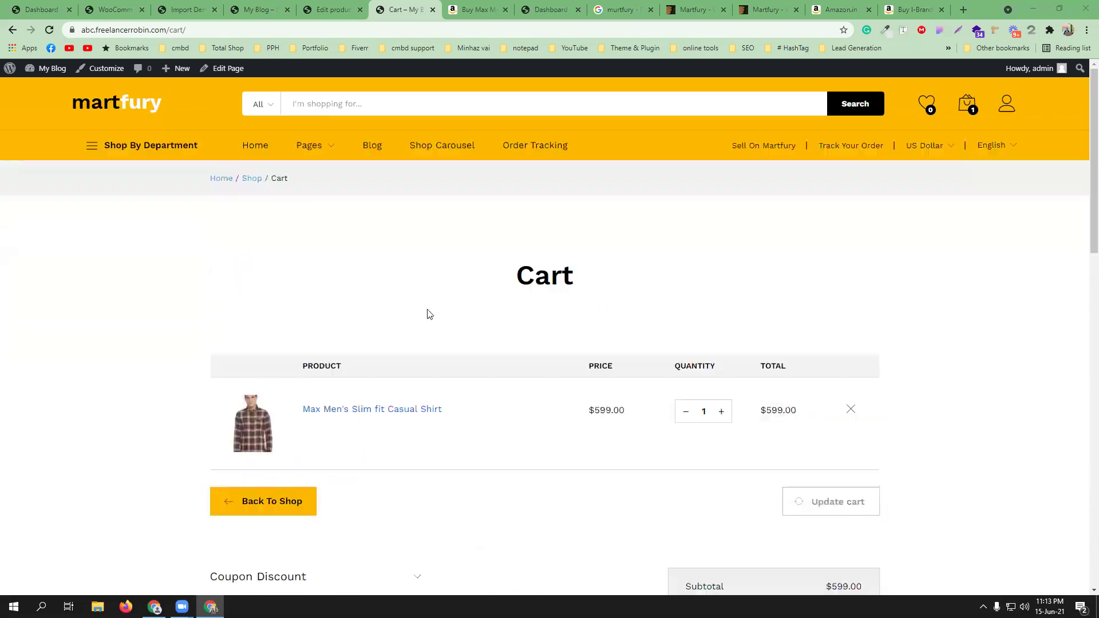
{"action": "scroll", "coordinate": [344, 441], "scroll_direction": "down", "scroll_amount": 2}
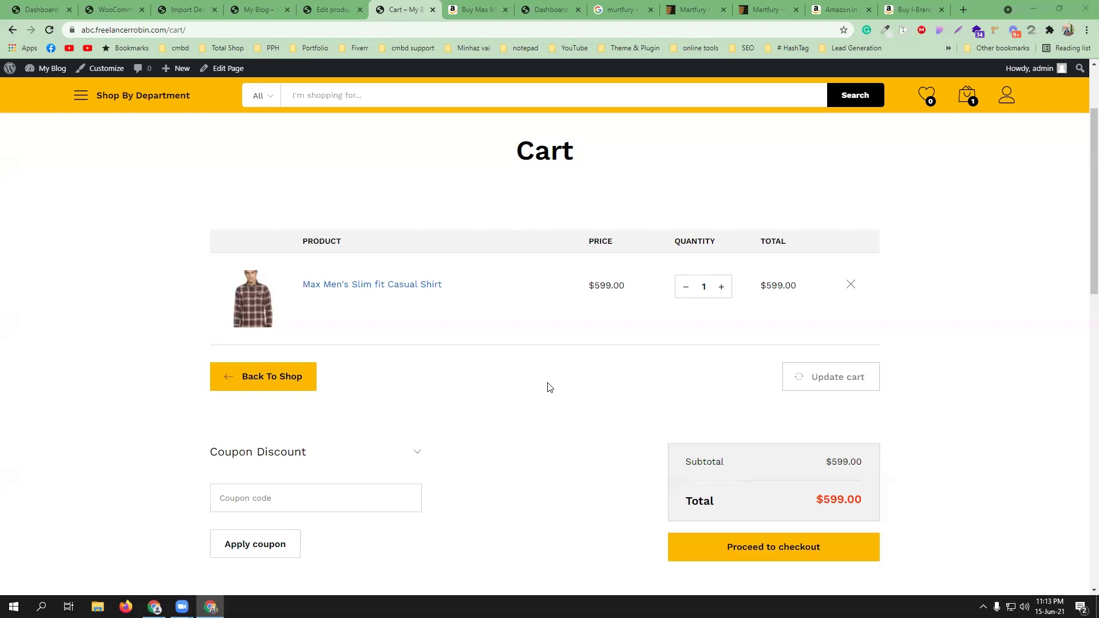
{"action": "scroll", "coordinate": [548, 388], "scroll_direction": "down", "scroll_amount": 4}
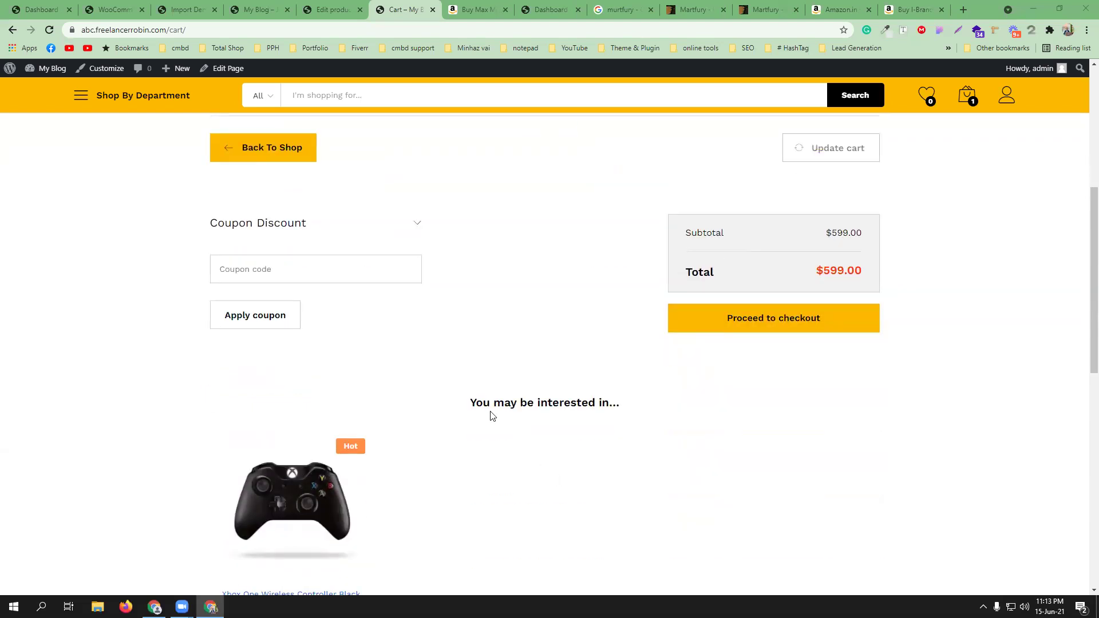
{"action": "mouse_move", "coordinate": [294, 445]}
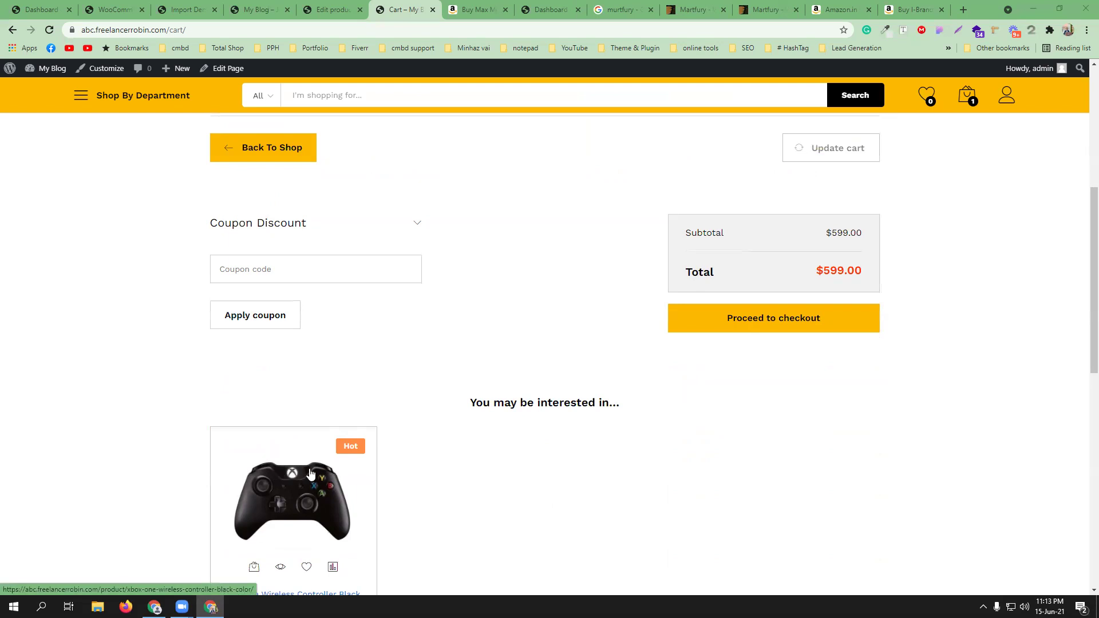
{"action": "scroll", "coordinate": [519, 427], "scroll_direction": "down", "scroll_amount": 3}
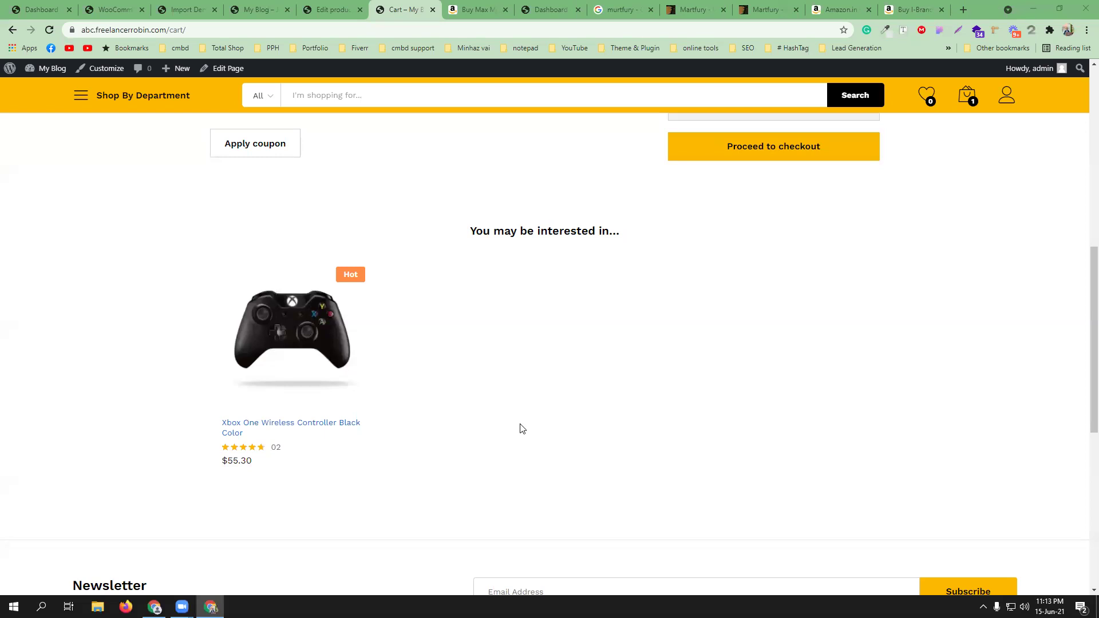
{"action": "scroll", "coordinate": [495, 355], "scroll_direction": "up", "scroll_amount": 10}
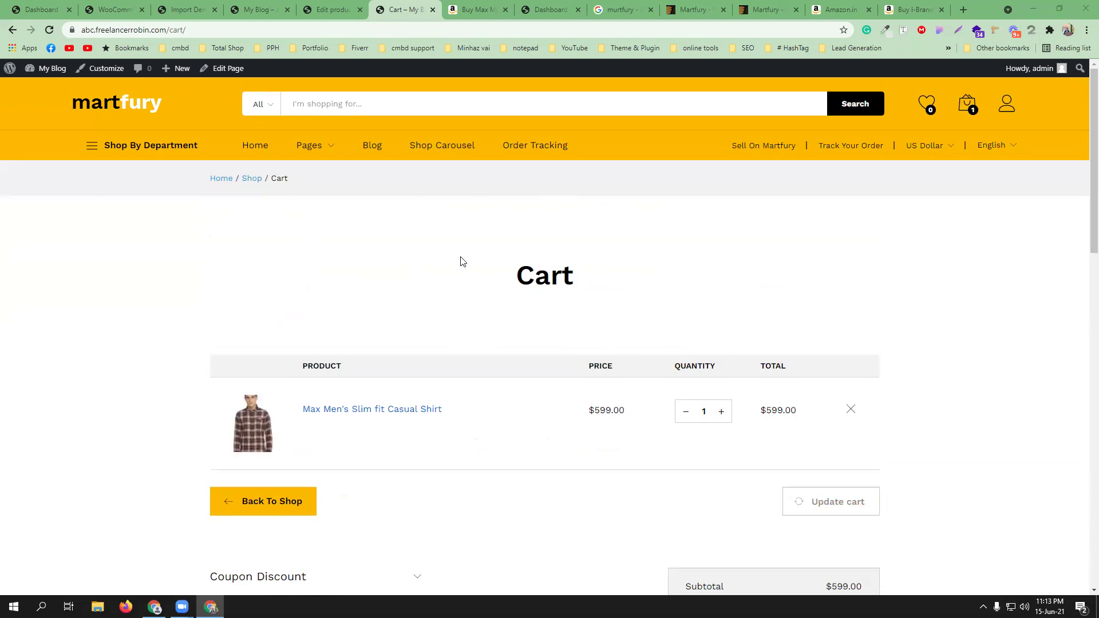
{"action": "left_click", "coordinate": [261, 9]}
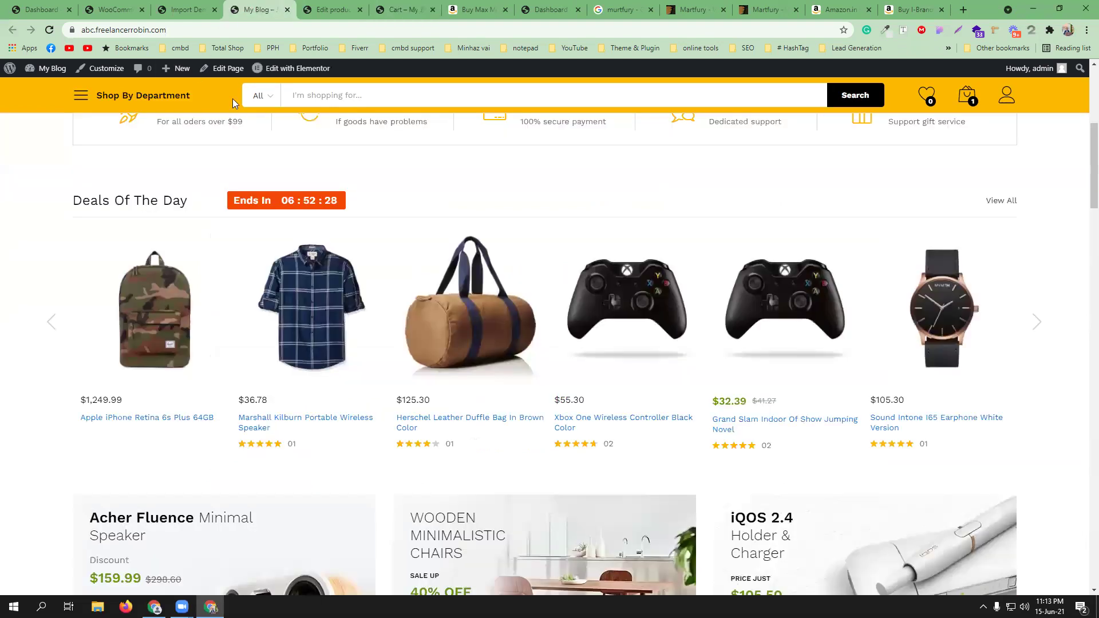
- Open the Product categories admin page in a new tab from the Dashboard
{"action": "left_click", "coordinate": [183, 9]}
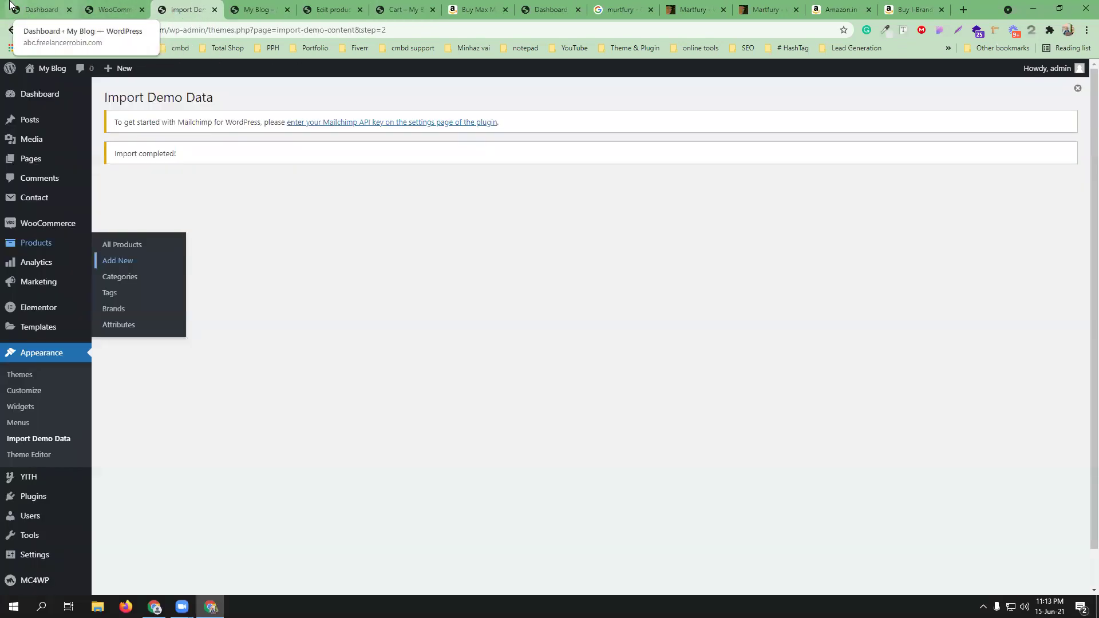
{"action": "left_click", "coordinate": [10, 5]}
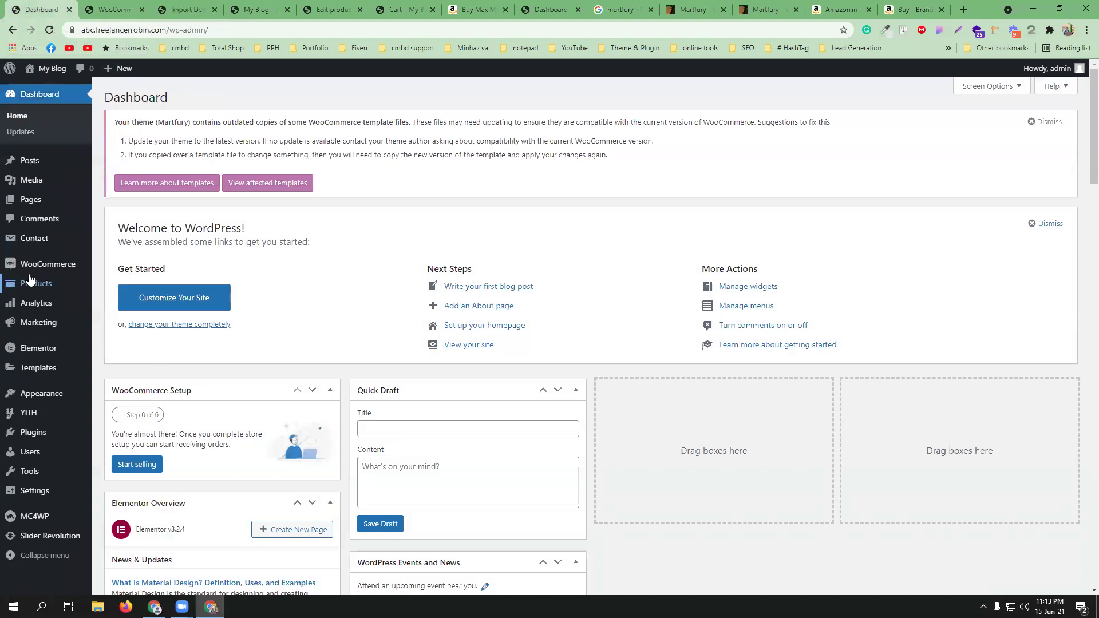
{"action": "mouse_move", "coordinate": [31, 279]}
{"action": "mouse_move", "coordinate": [73, 273]}
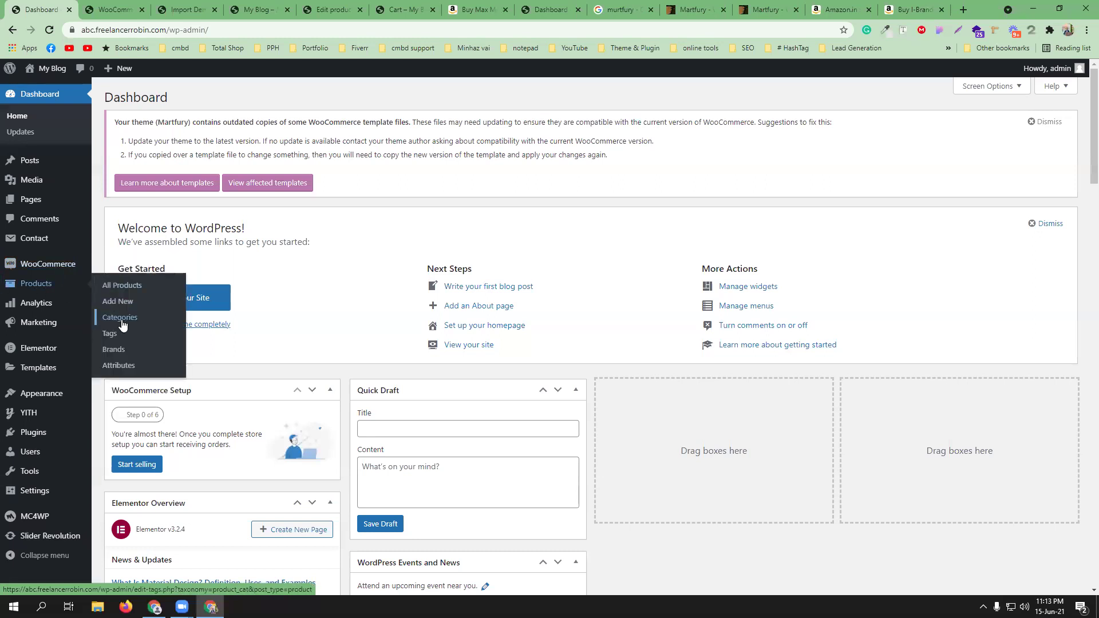
{"action": "left_click", "coordinate": [126, 324], "text": "ctrl"}
{"action": "left_click", "coordinate": [80, 5]}
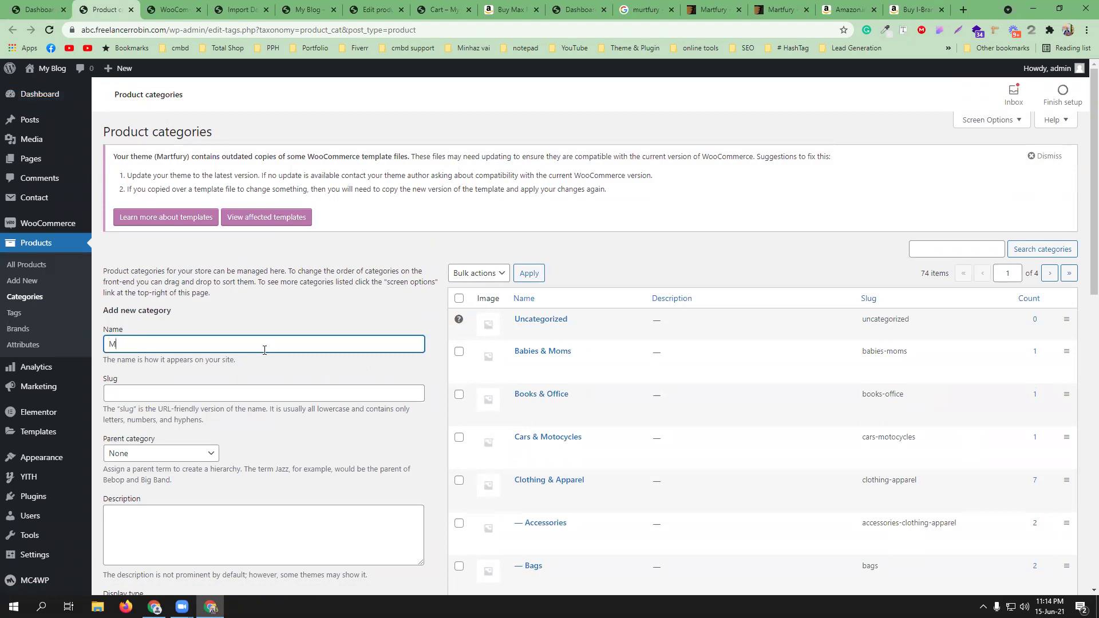
- Start the new category name and compare against the product edit page
{"action": "type", "text": "C"}
{"action": "scroll", "coordinate": [633, 405], "scroll_direction": "down", "scroll_amount": 5}
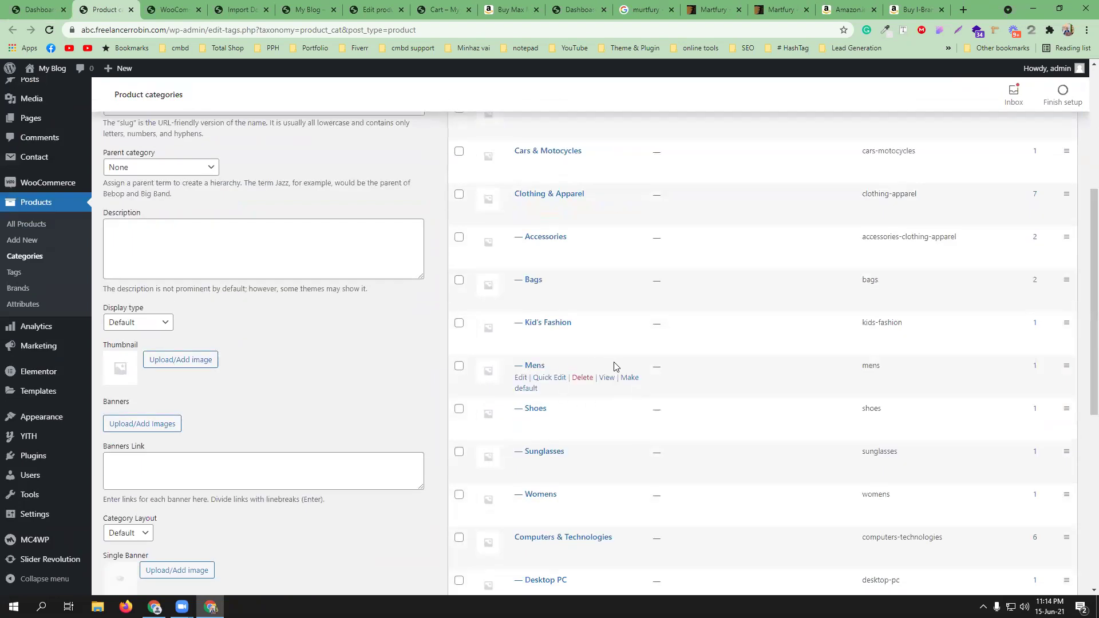
{"action": "scroll", "coordinate": [616, 366], "scroll_direction": "down", "scroll_amount": 6}
{"action": "scroll", "coordinate": [617, 364], "scroll_direction": "down", "scroll_amount": 1}
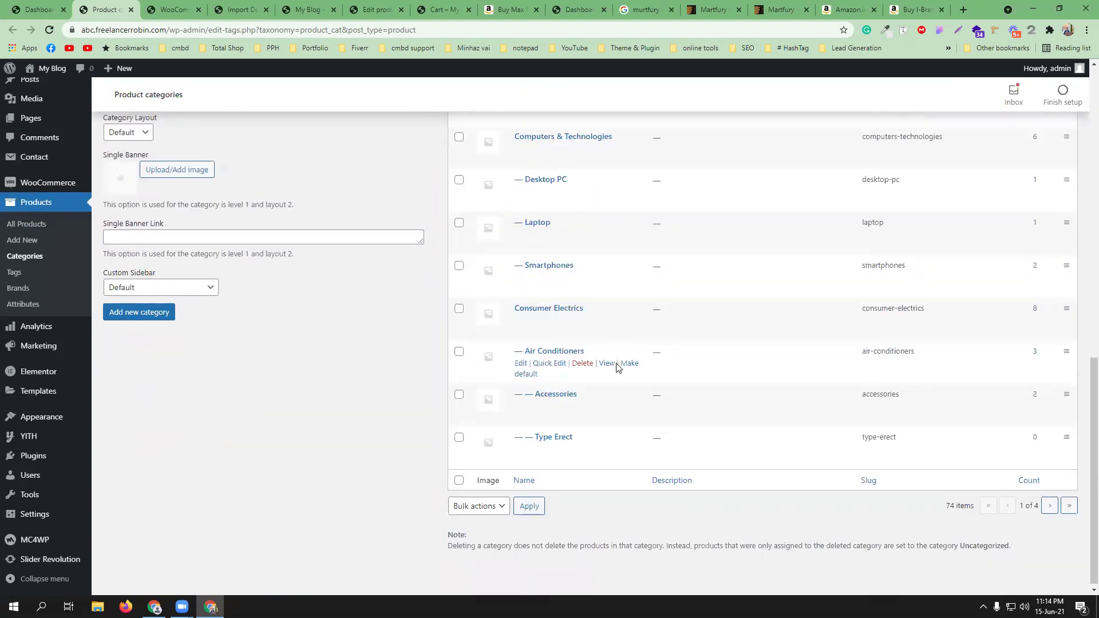
{"action": "scroll", "coordinate": [616, 364], "scroll_direction": "up", "scroll_amount": 11}
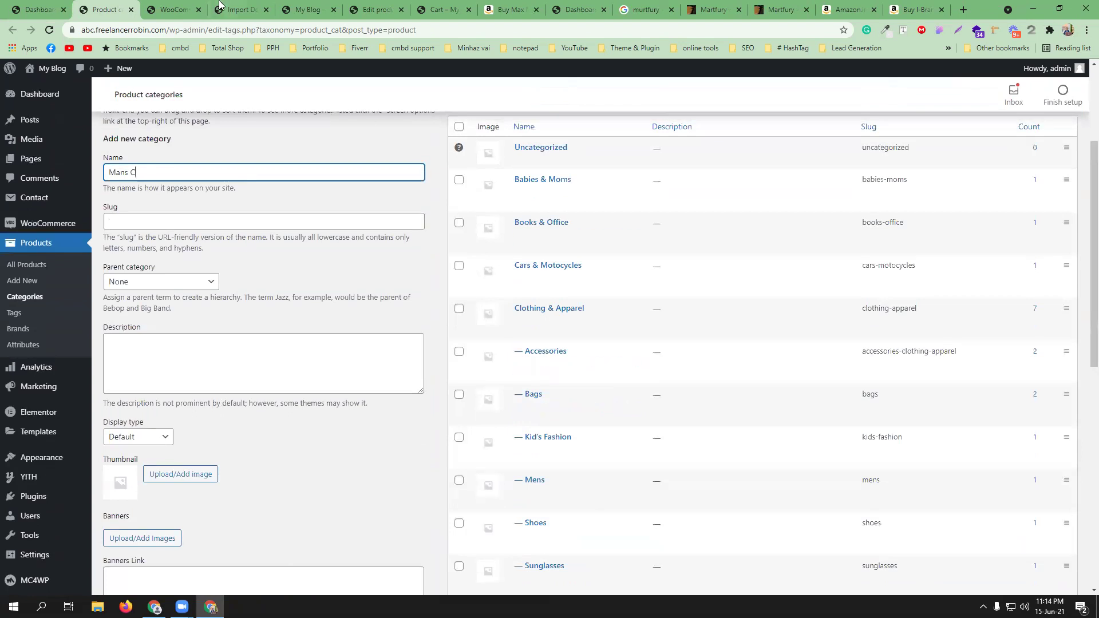
{"action": "left_click", "coordinate": [399, 5]}
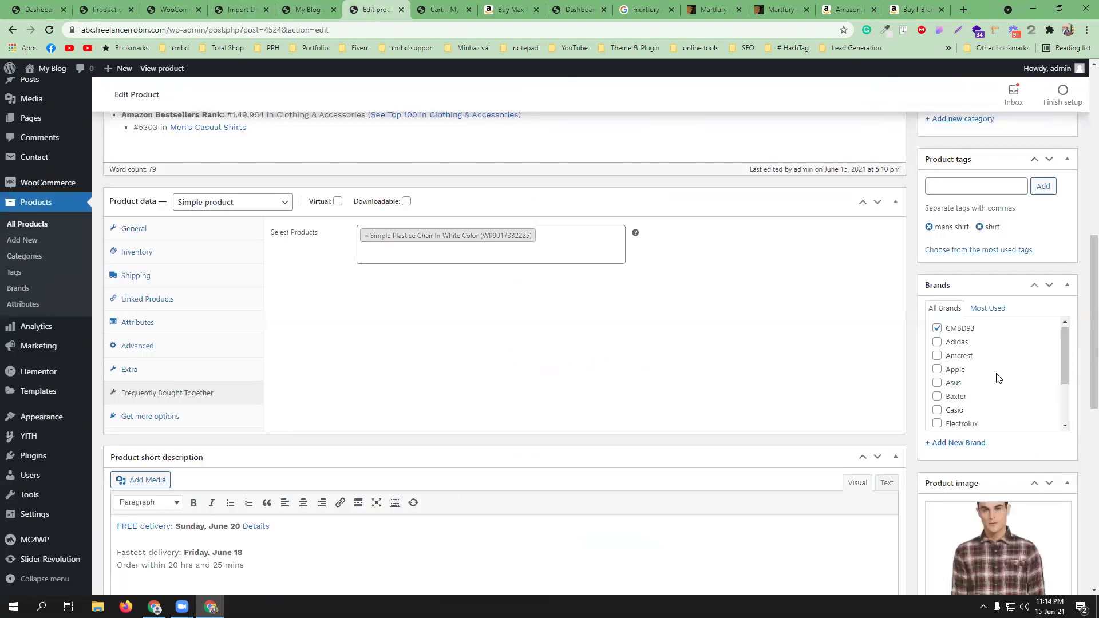
{"action": "scroll", "coordinate": [987, 277], "scroll_direction": "up", "scroll_amount": 3}
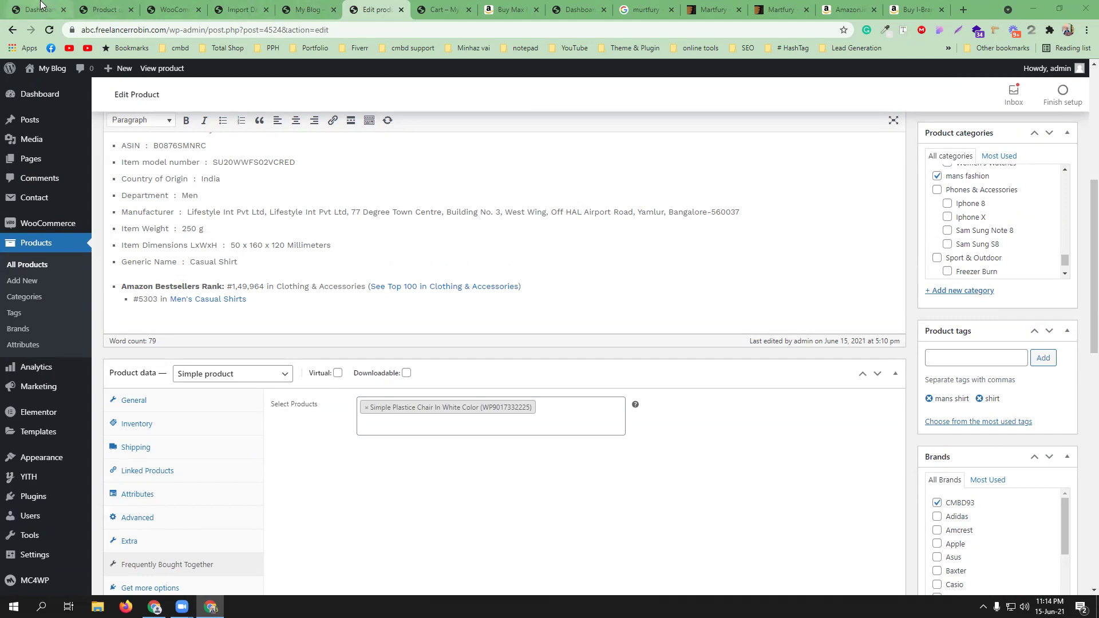
{"action": "left_click", "coordinate": [103, 8]}
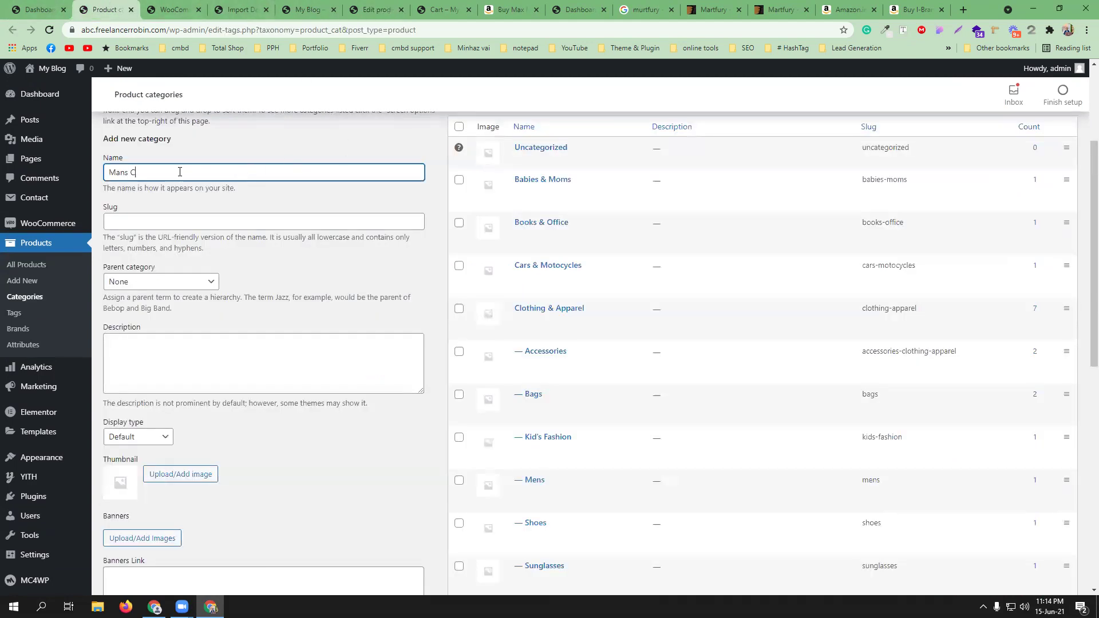
{"action": "key", "text": "alt+Tab"}
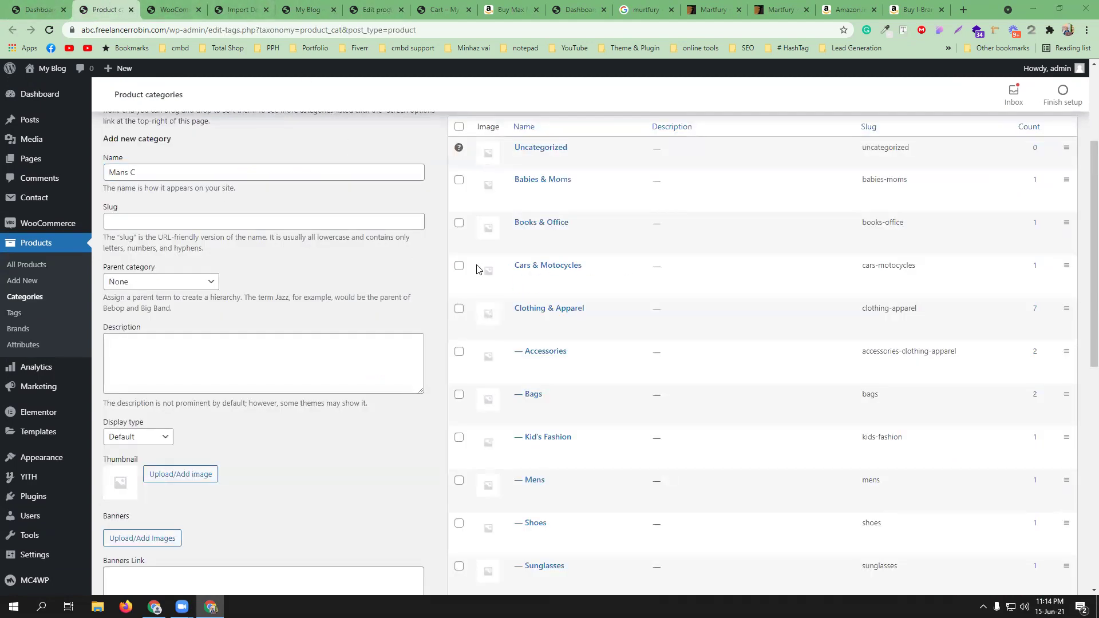
- Finish the category name as 'Mans Collection' and add it
{"action": "left_click", "coordinate": [172, 172]}
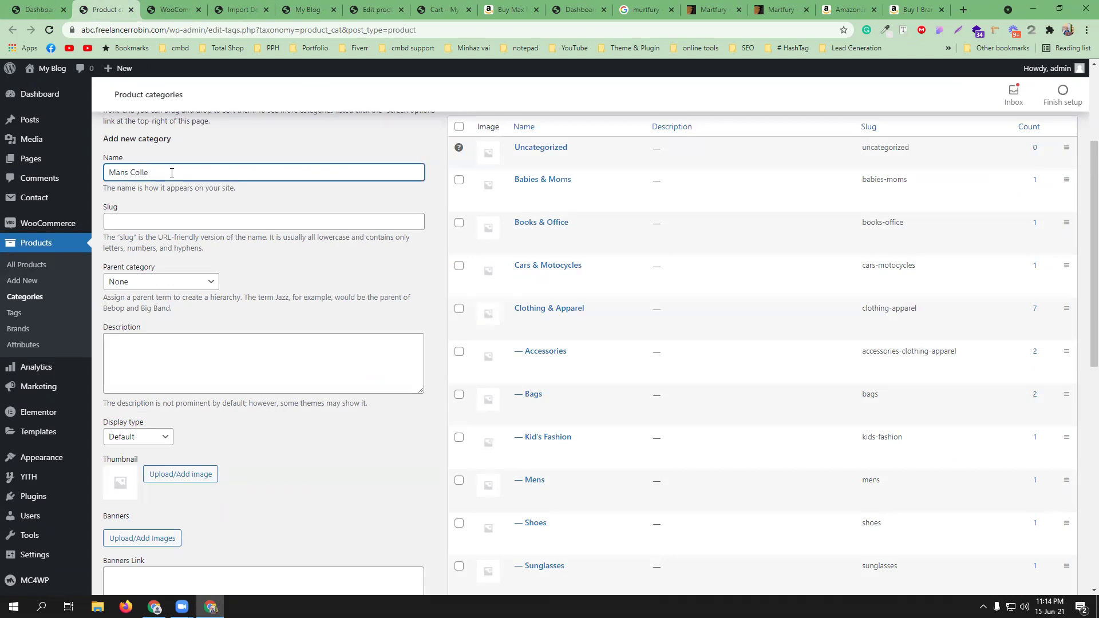
{"action": "type", "text": "ion"}
{"action": "scroll", "coordinate": [235, 319], "scroll_direction": "down", "scroll_amount": 8}
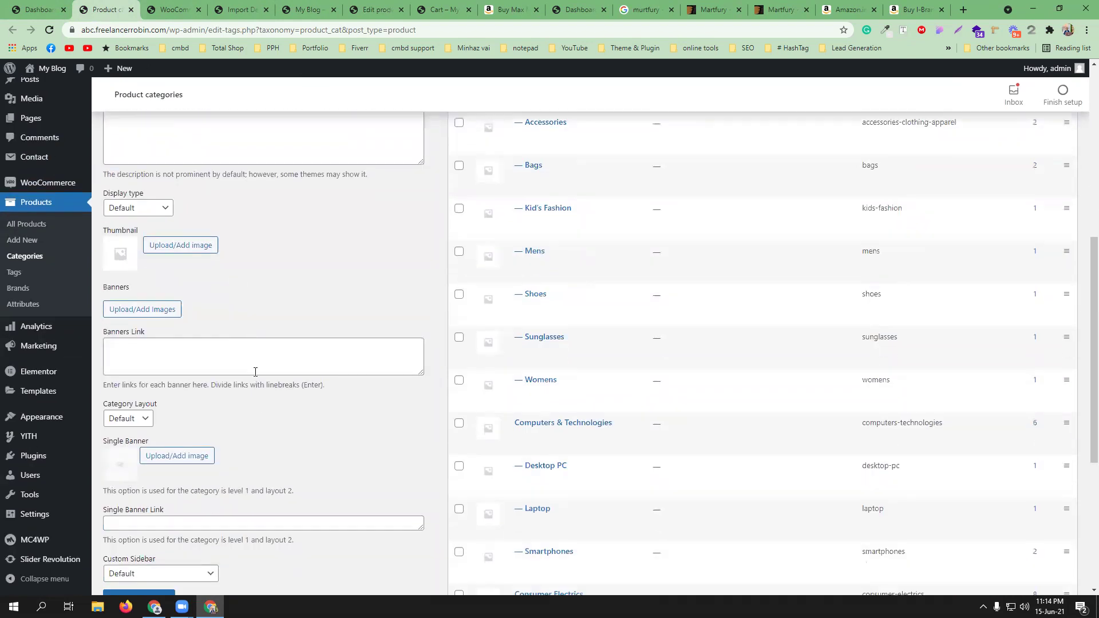
{"action": "left_click", "coordinate": [137, 374]}
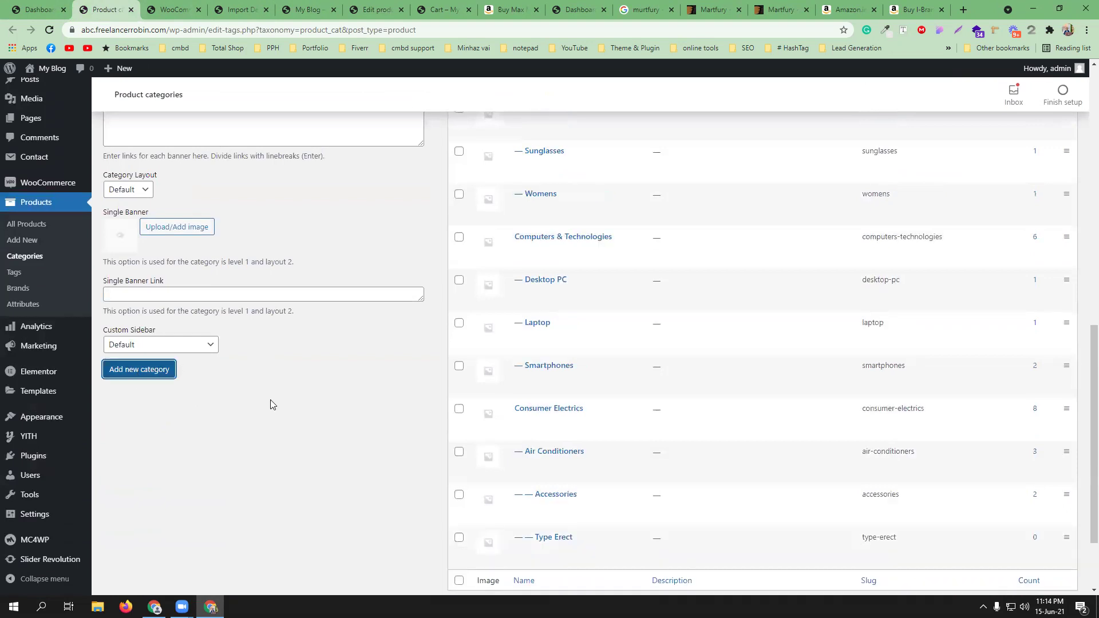
{"action": "scroll", "coordinate": [271, 404], "scroll_direction": "up", "scroll_amount": 8}
- Add a 'Mans shirt' category with Mans Collection as its parent
{"action": "left_click", "coordinate": [167, 344]}
{"action": "type", "text": "M"}
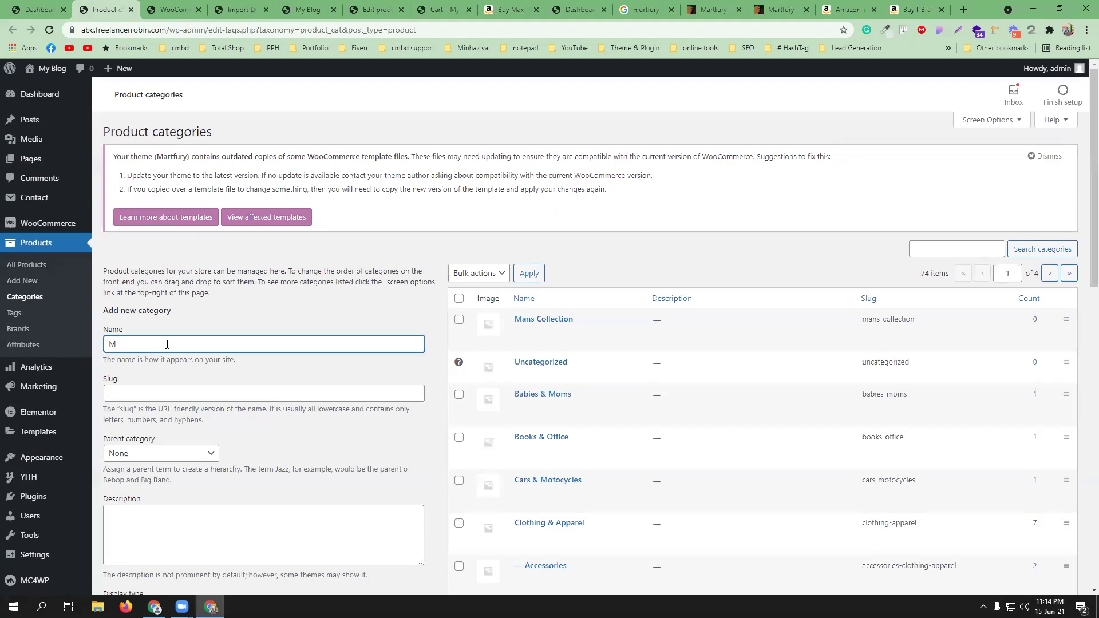
{"action": "type", "text": "ans shirt"}
{"action": "scroll", "coordinate": [174, 350], "scroll_direction": "down", "scroll_amount": 2}
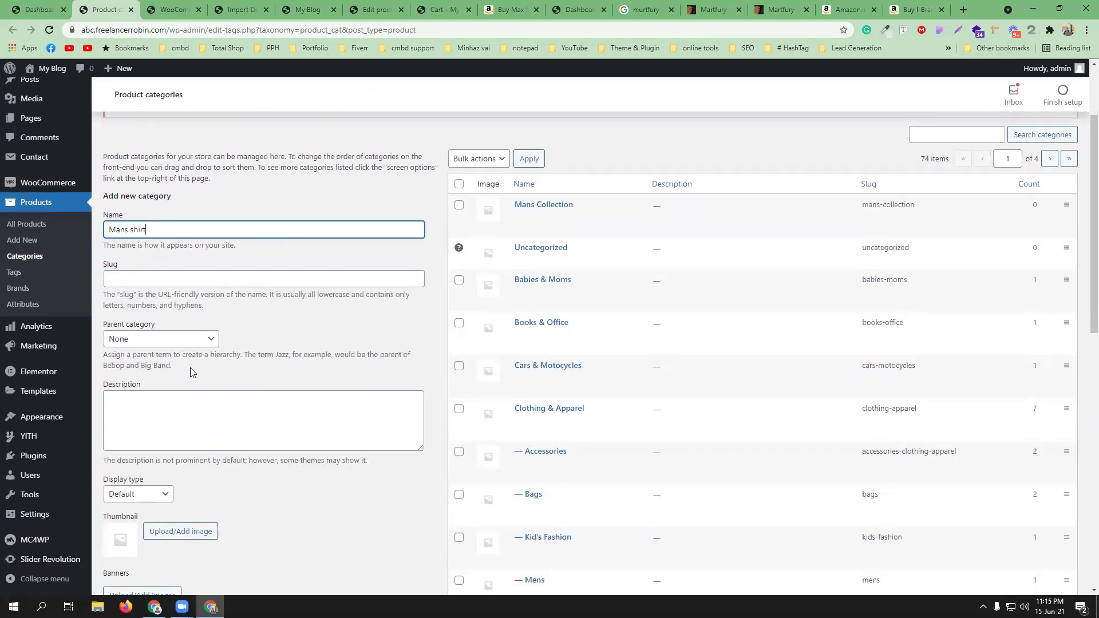
{"action": "left_click", "coordinate": [171, 340]}
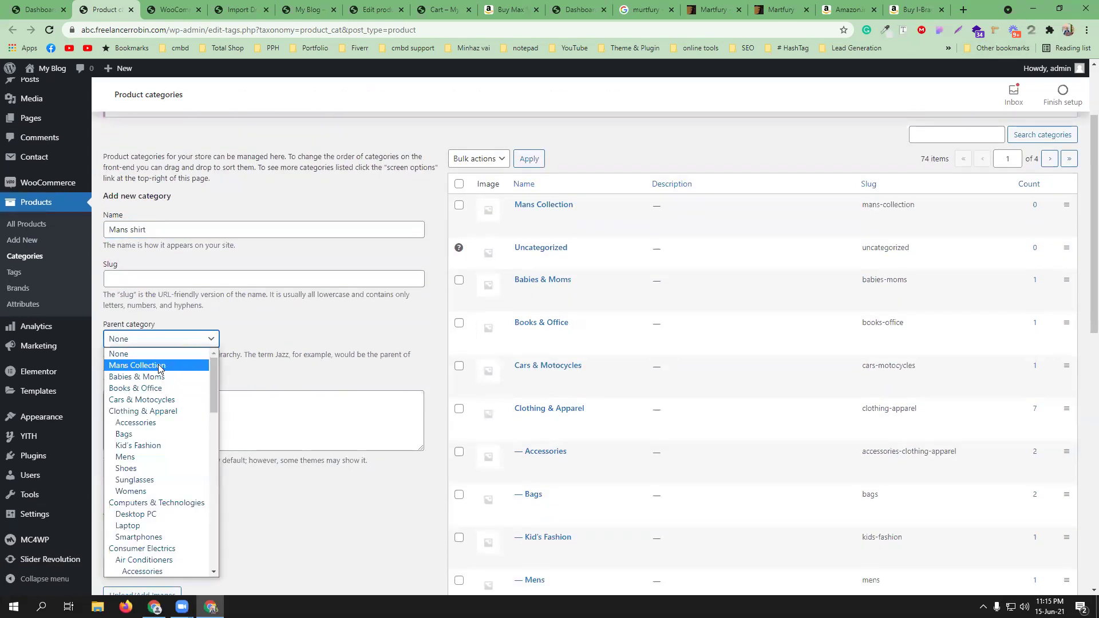
{"action": "left_click", "coordinate": [161, 366]}
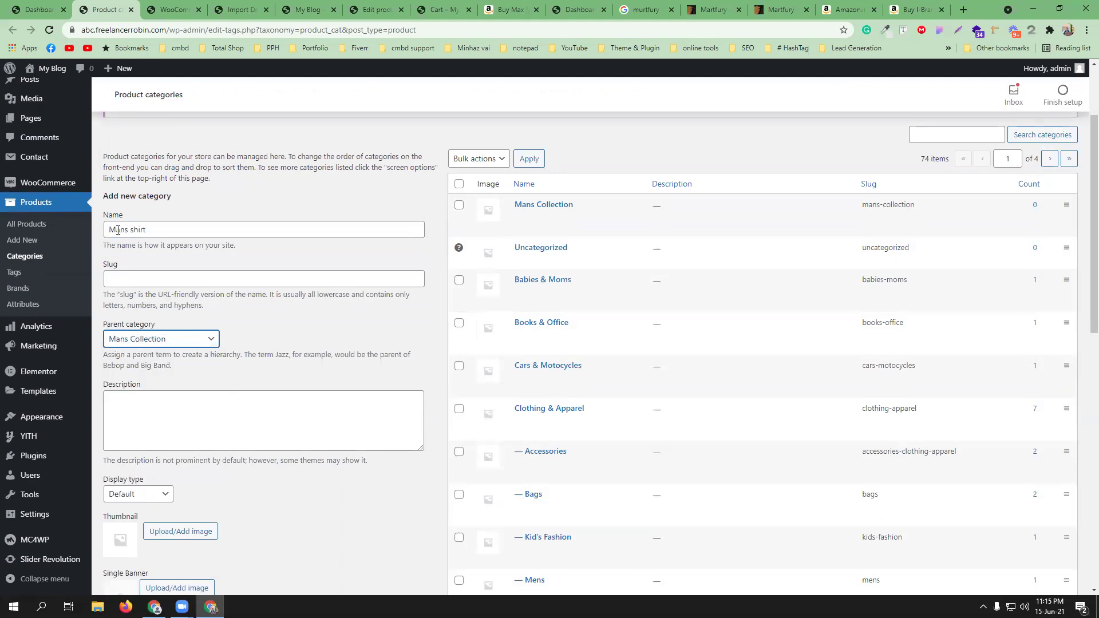
{"action": "scroll", "coordinate": [260, 458], "scroll_direction": "down", "scroll_amount": 7}
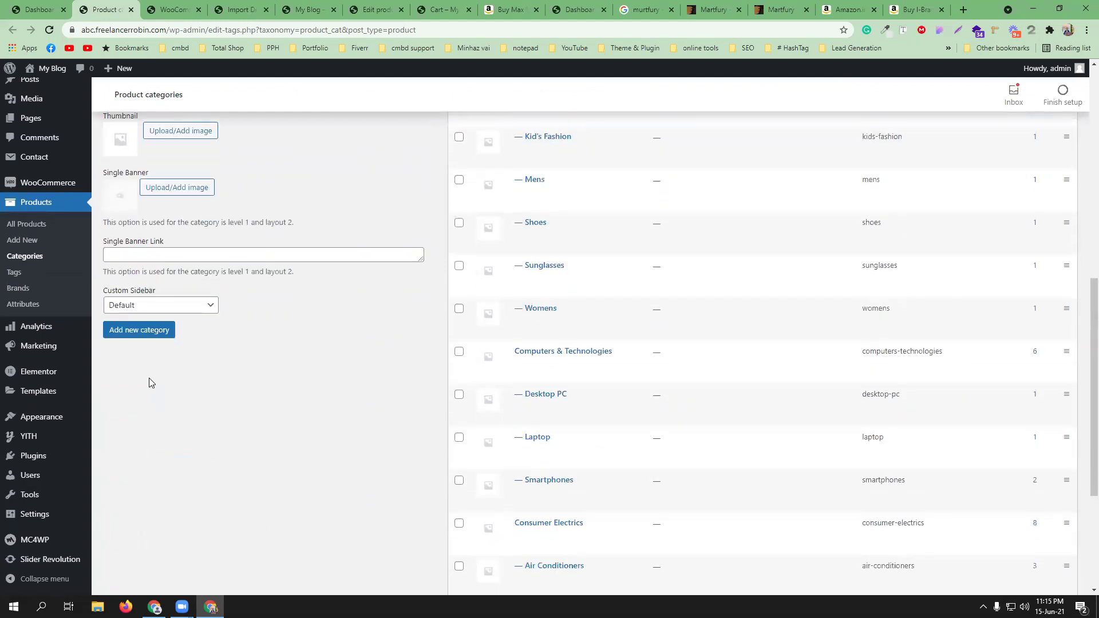
{"action": "left_click", "coordinate": [144, 332]}
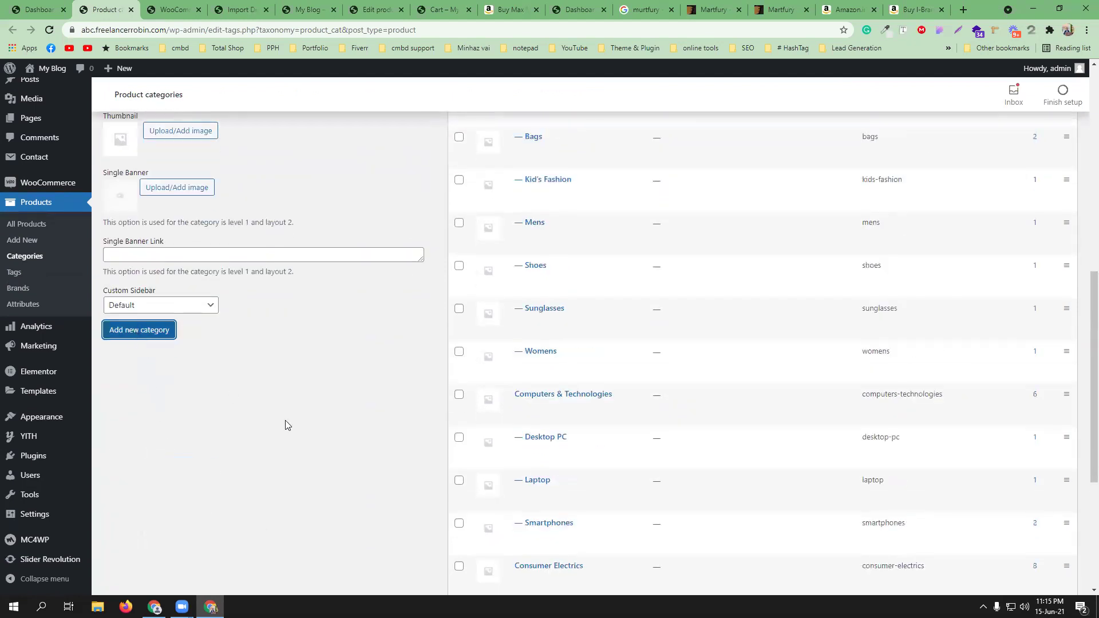
- Scroll the categories list to confirm Mans shirt sits under Mans Collection
{"action": "scroll", "coordinate": [573, 406], "scroll_direction": "up", "scroll_amount": 6}
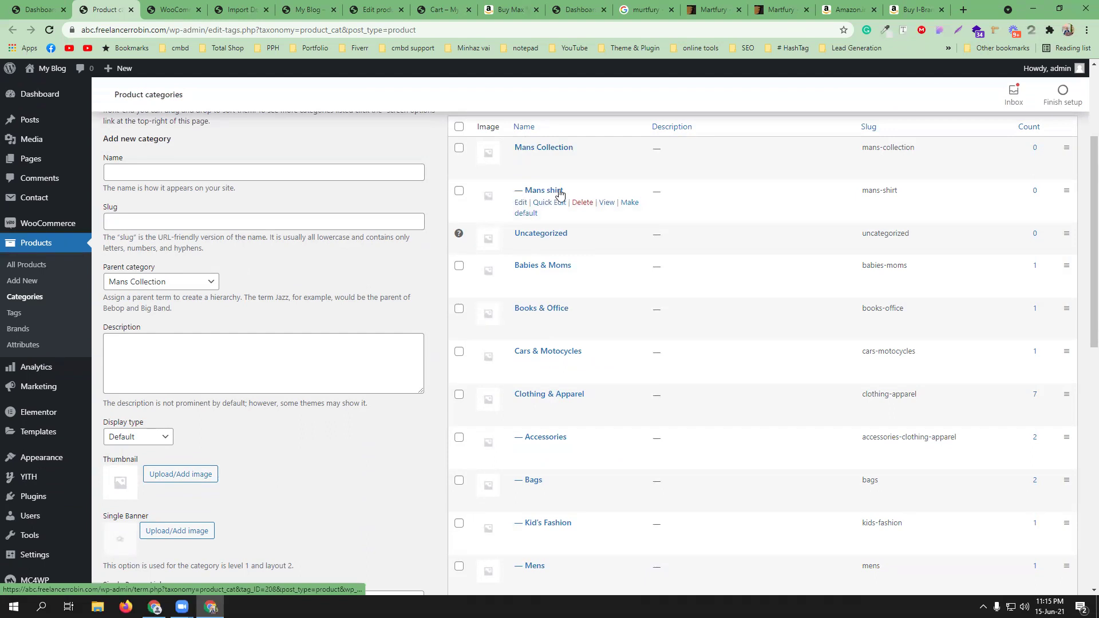
{"action": "scroll", "coordinate": [590, 205], "scroll_direction": "down", "scroll_amount": 1}
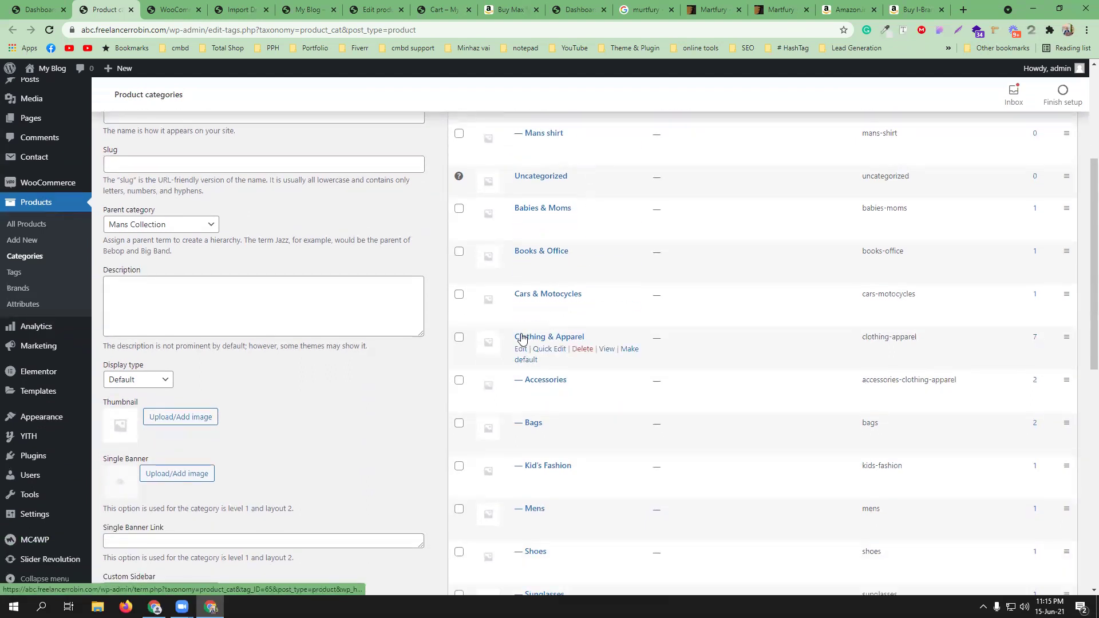
{"action": "scroll", "coordinate": [558, 340], "scroll_direction": "down", "scroll_amount": 2}
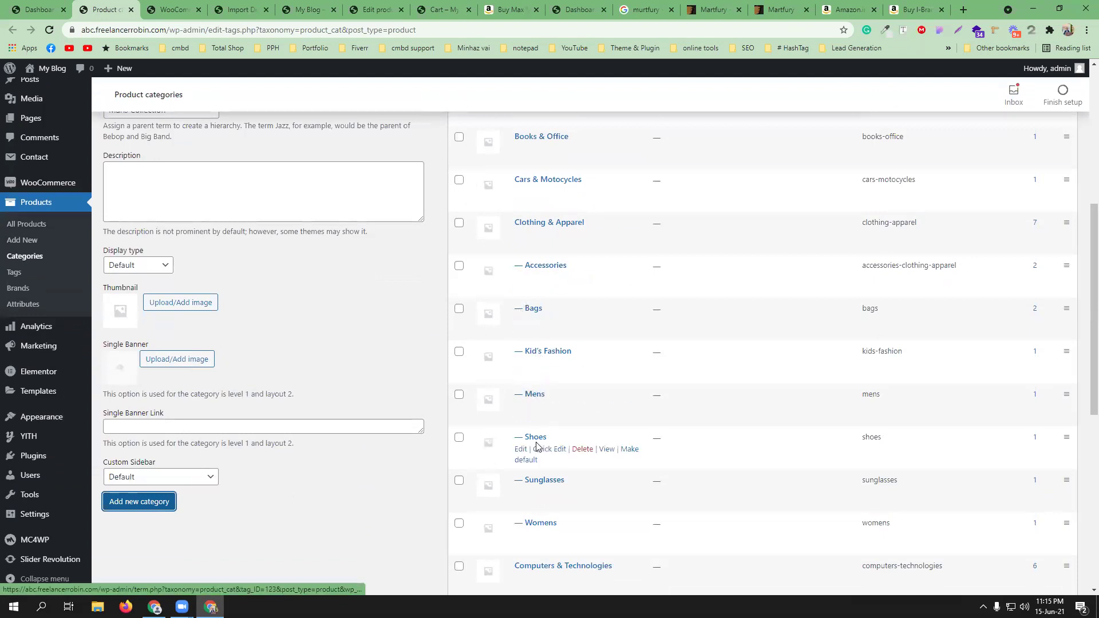
{"action": "scroll", "coordinate": [535, 437], "scroll_direction": "down", "scroll_amount": 1}
{"action": "scroll", "coordinate": [535, 421], "scroll_direction": "down", "scroll_amount": 1}
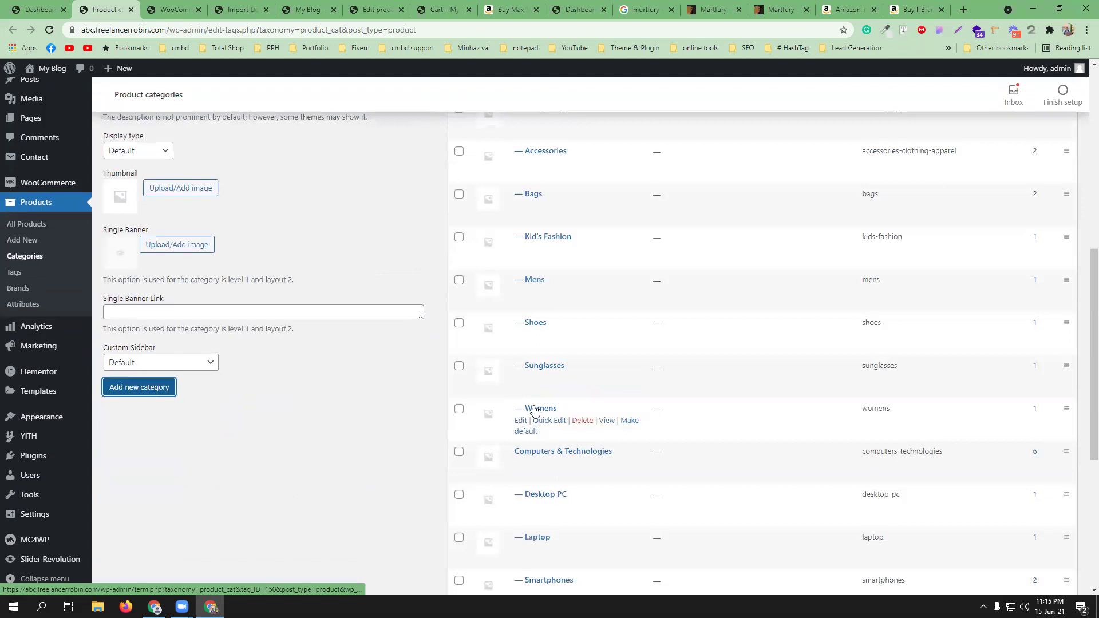
{"action": "scroll", "coordinate": [533, 217], "scroll_direction": "up", "scroll_amount": 2}
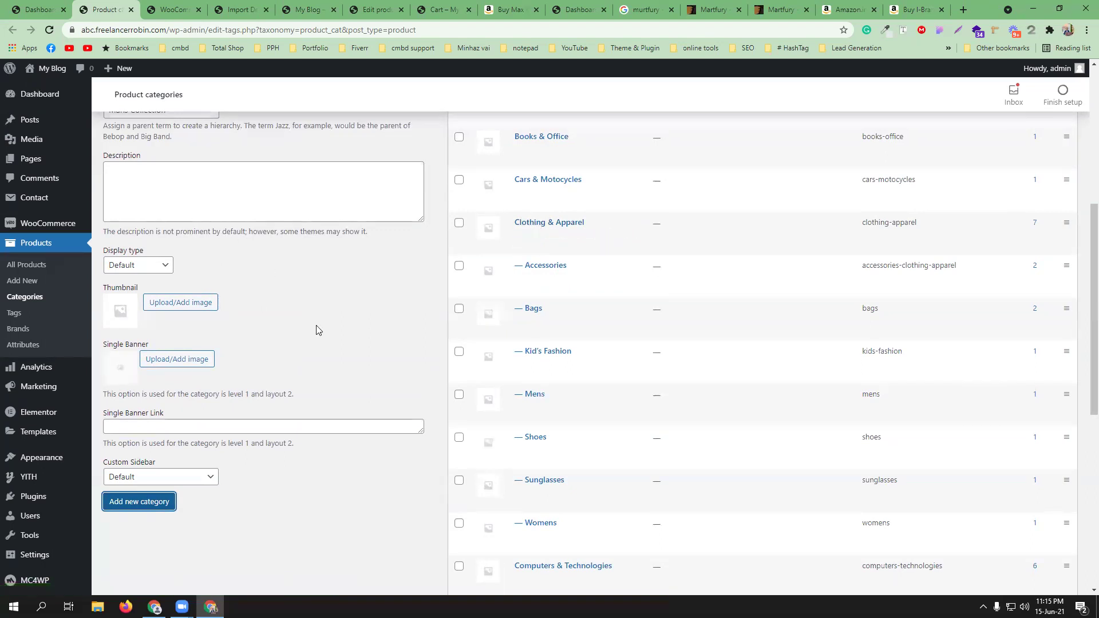
{"action": "scroll", "coordinate": [316, 325], "scroll_direction": "up", "scroll_amount": 5}
{"action": "left_click", "coordinate": [175, 286]}
- Enter the category name 'Womans Collectin' and correct its spelling to 'Woman's Collection'
{"action": "type", "text": "Womans Collectin"}
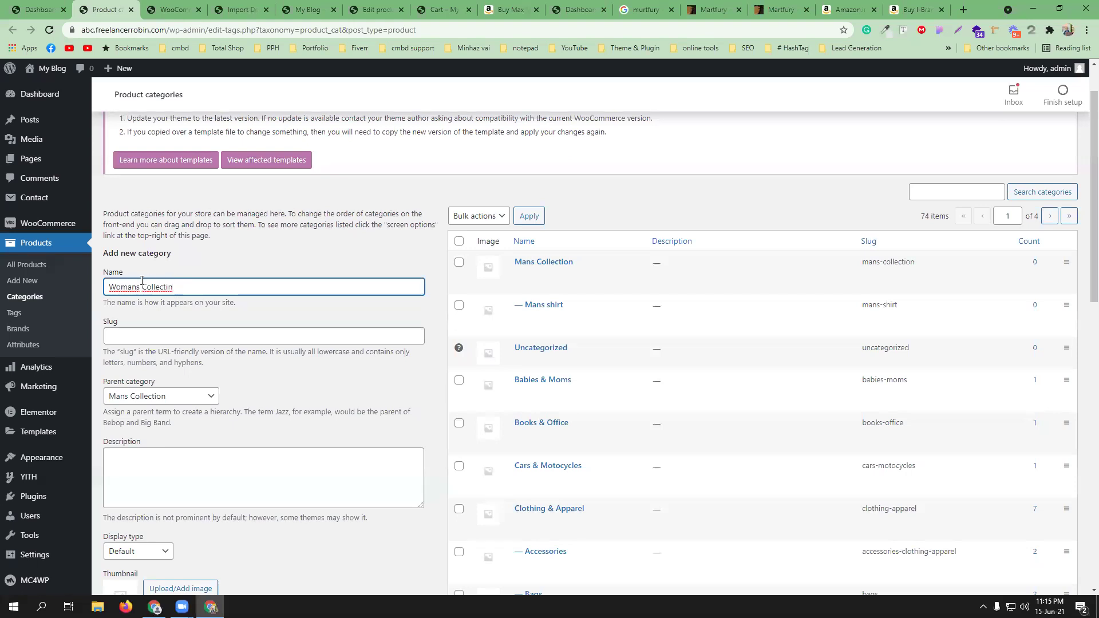
{"action": "right_click", "coordinate": [156, 285]}
{"action": "left_click", "coordinate": [178, 303]}
{"action": "right_click", "coordinate": [122, 287]}
{"action": "left_click", "coordinate": [140, 295]}
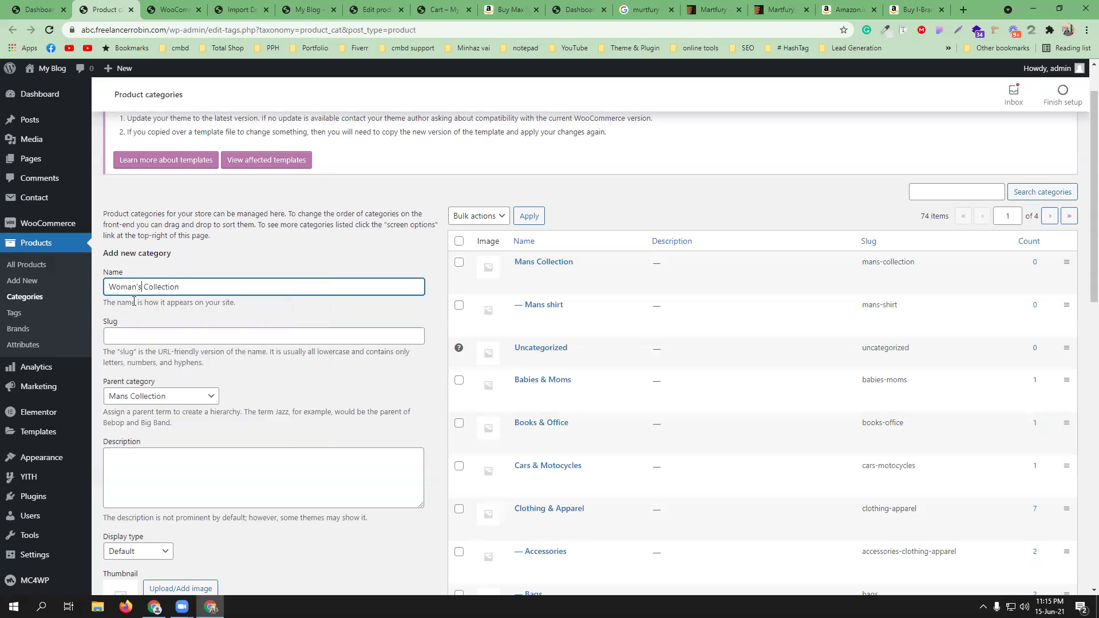
- Set the parent category to None and add the Woman's Collection category
{"action": "left_click", "coordinate": [147, 395]}
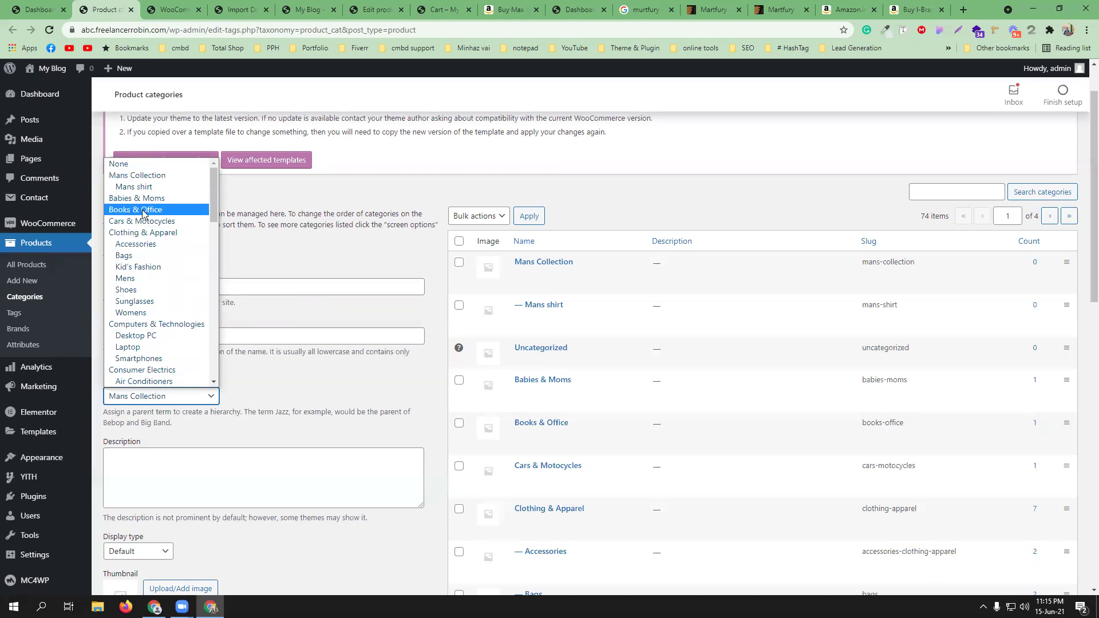
{"action": "left_click", "coordinate": [141, 164]}
{"action": "scroll", "coordinate": [231, 339], "scroll_direction": "down", "scroll_amount": 9}
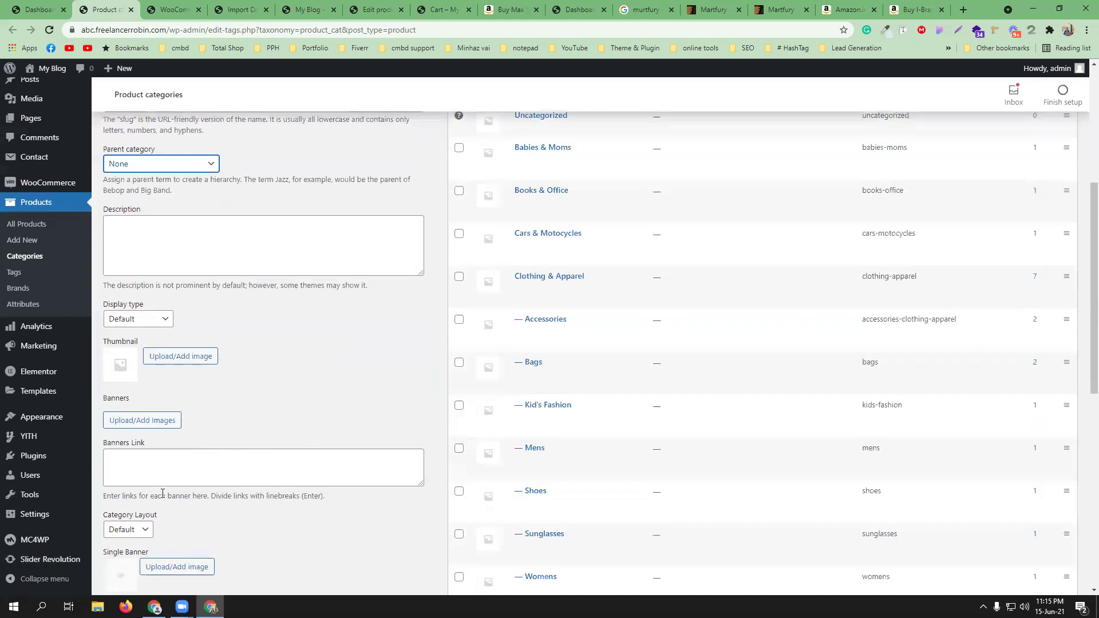
{"action": "left_click", "coordinate": [137, 428]}
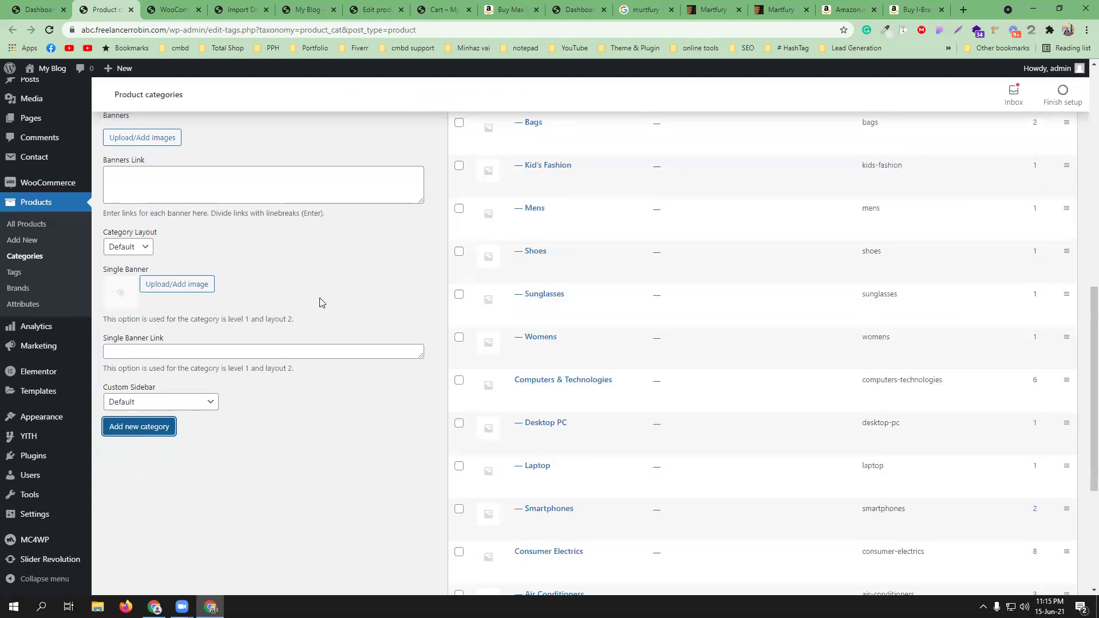
{"action": "left_click", "coordinate": [9, 273]}
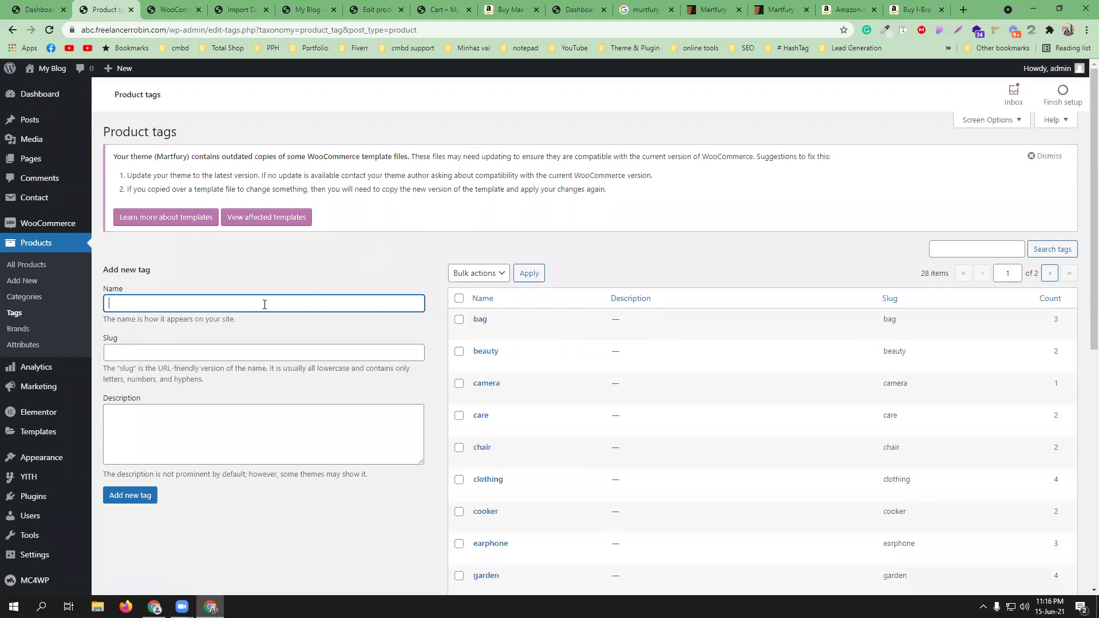
- Add a 'cmbd' product tag and a 'CMBD' product brand
{"action": "type", "text": "cmbd"}
{"action": "key", "text": "Return"}
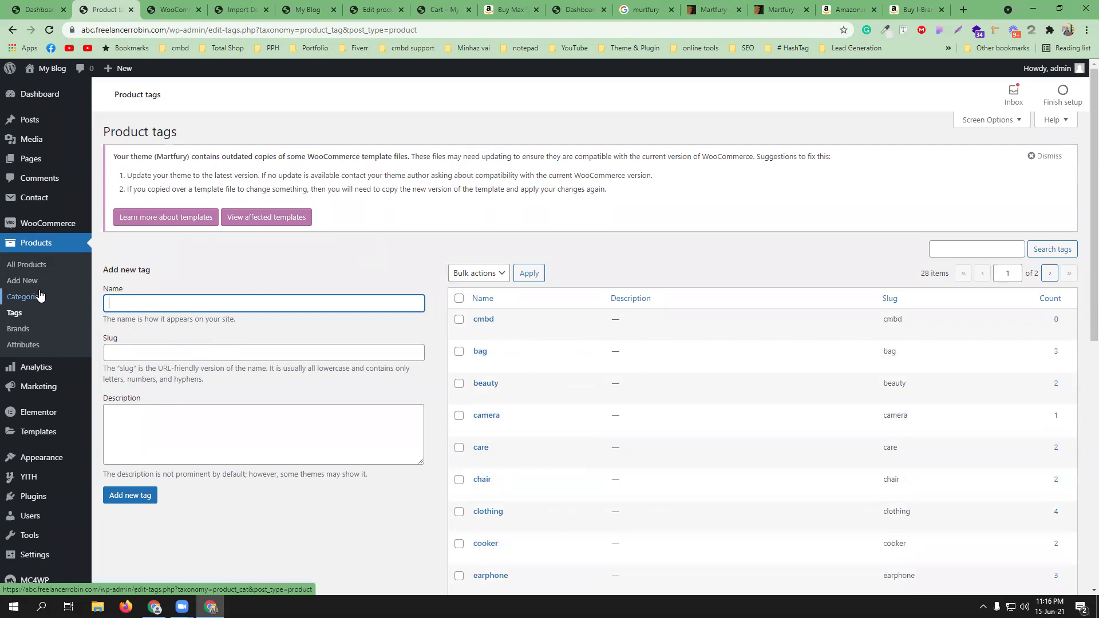
{"action": "left_click", "coordinate": [25, 331]}
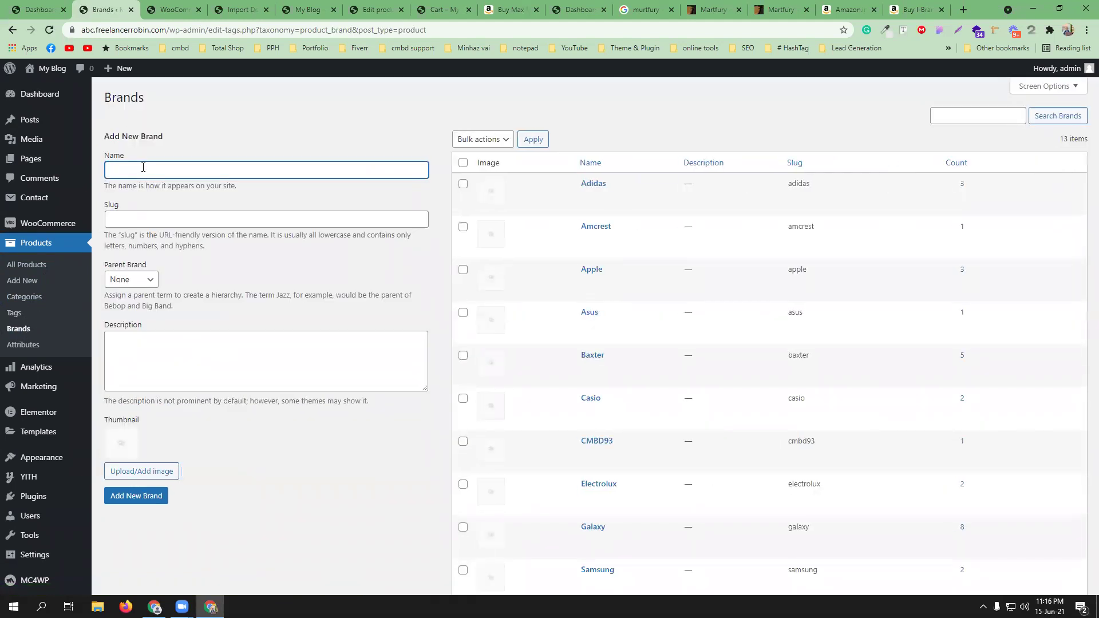
{"action": "type", "text": "CMBD"}
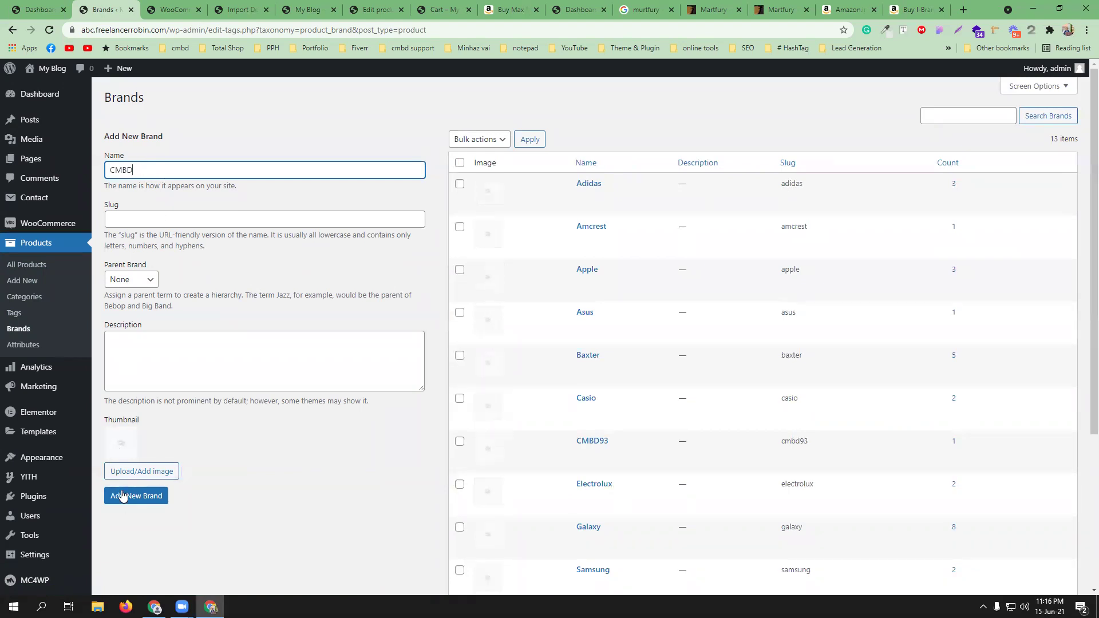
{"action": "left_click", "coordinate": [130, 495]}
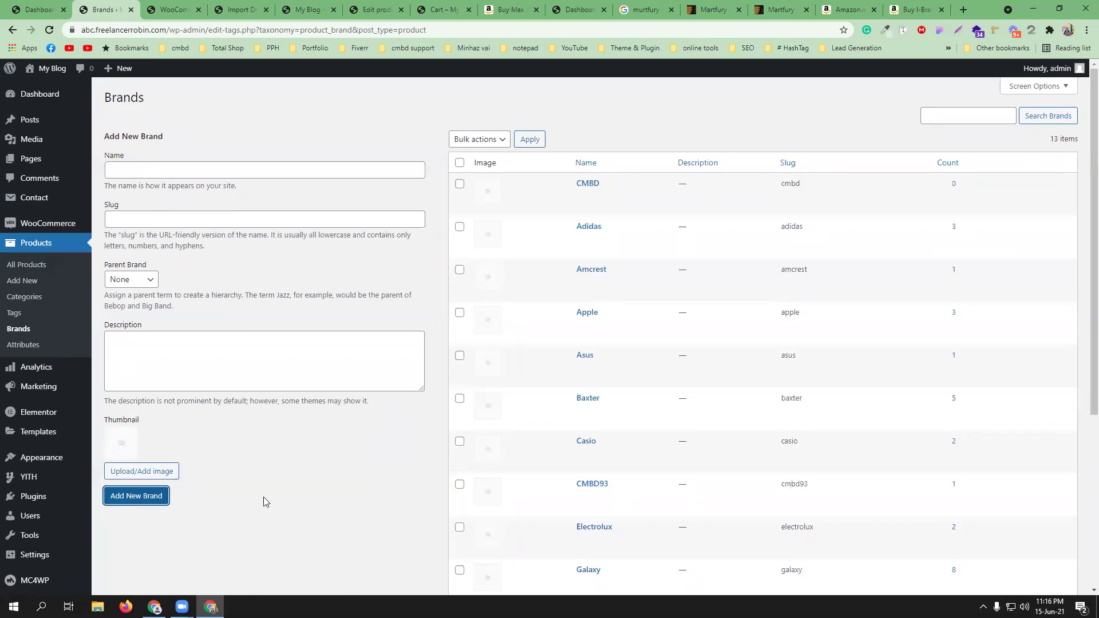
{"action": "left_click", "coordinate": [16, 351]}
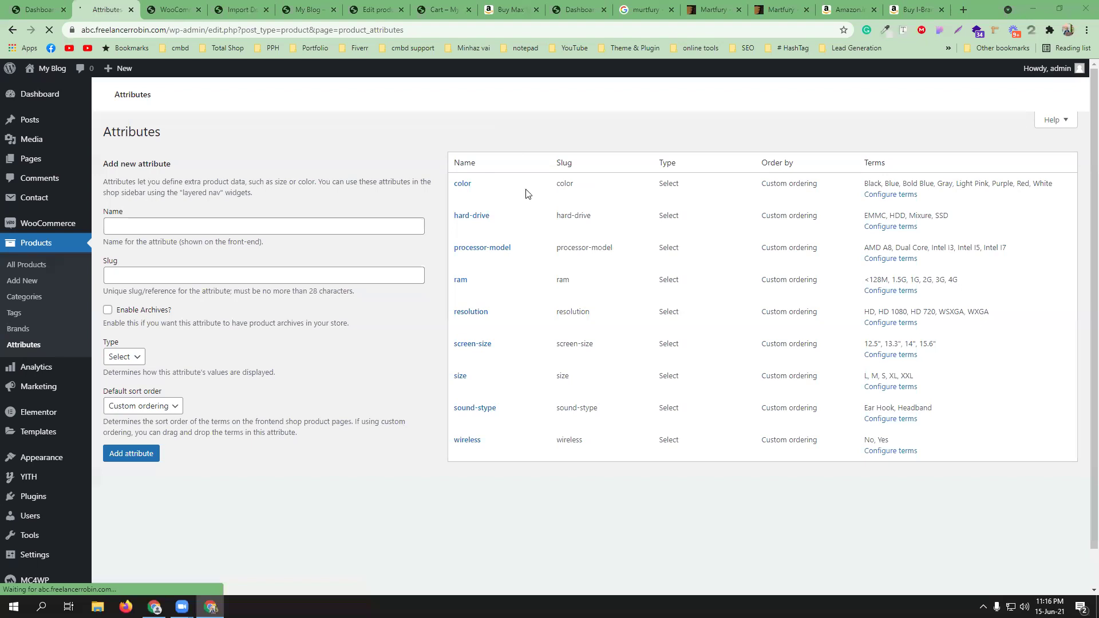
- Delete the existing color and size product attributes
{"action": "left_click", "coordinate": [483, 196]}
{"action": "left_click", "coordinate": [604, 95]}
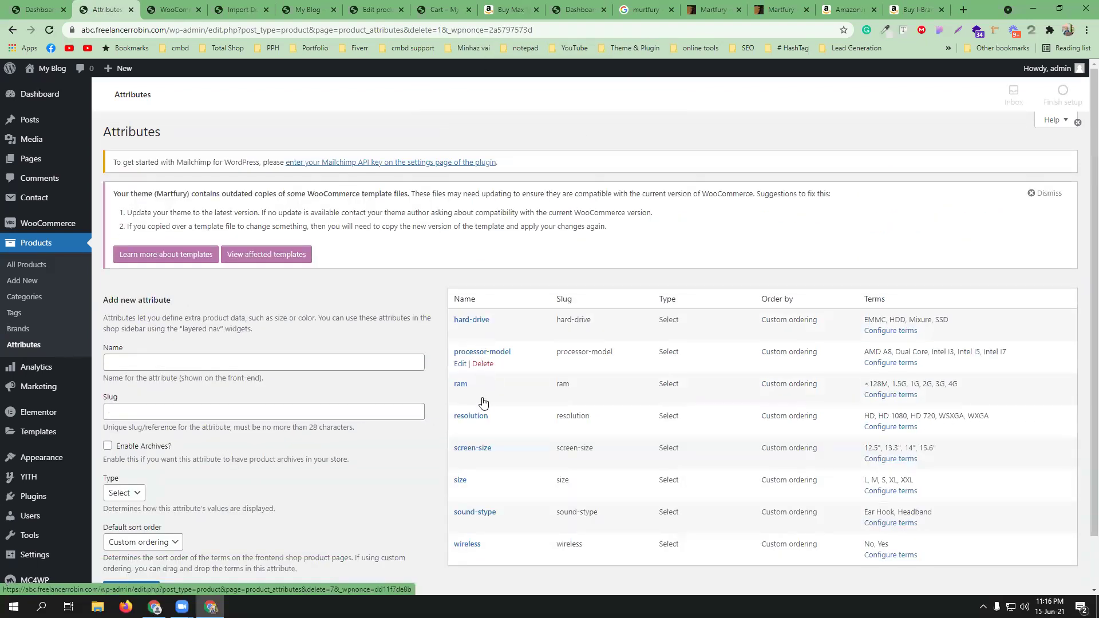
{"action": "left_click", "coordinate": [482, 492]}
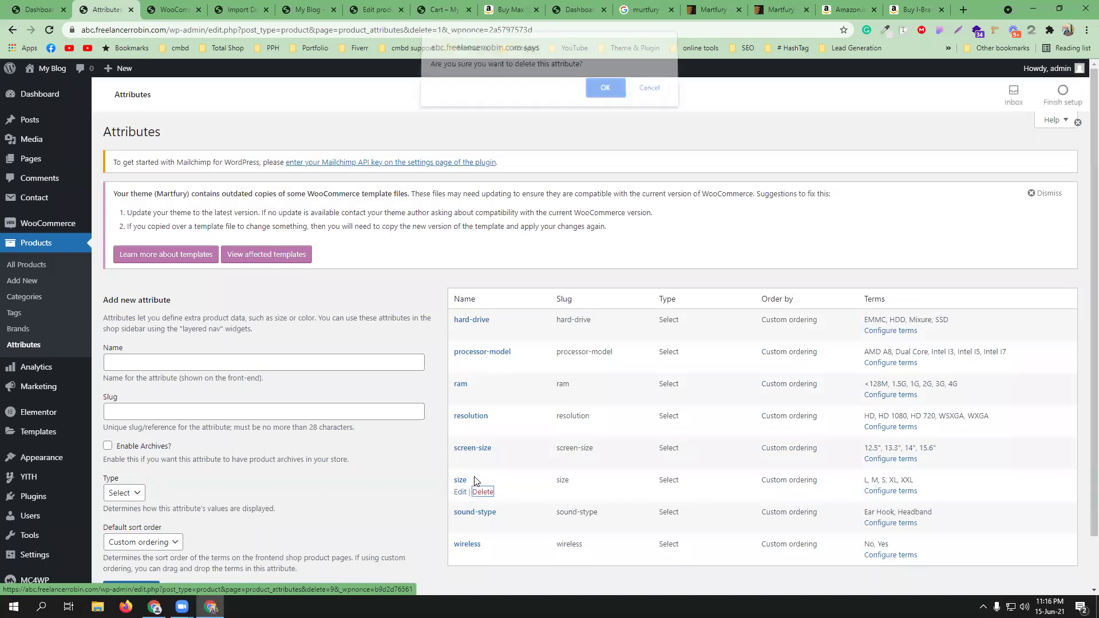
{"action": "left_click", "coordinate": [604, 95]}
{"action": "scroll", "coordinate": [315, 335], "scroll_direction": "down", "scroll_amount": 1}
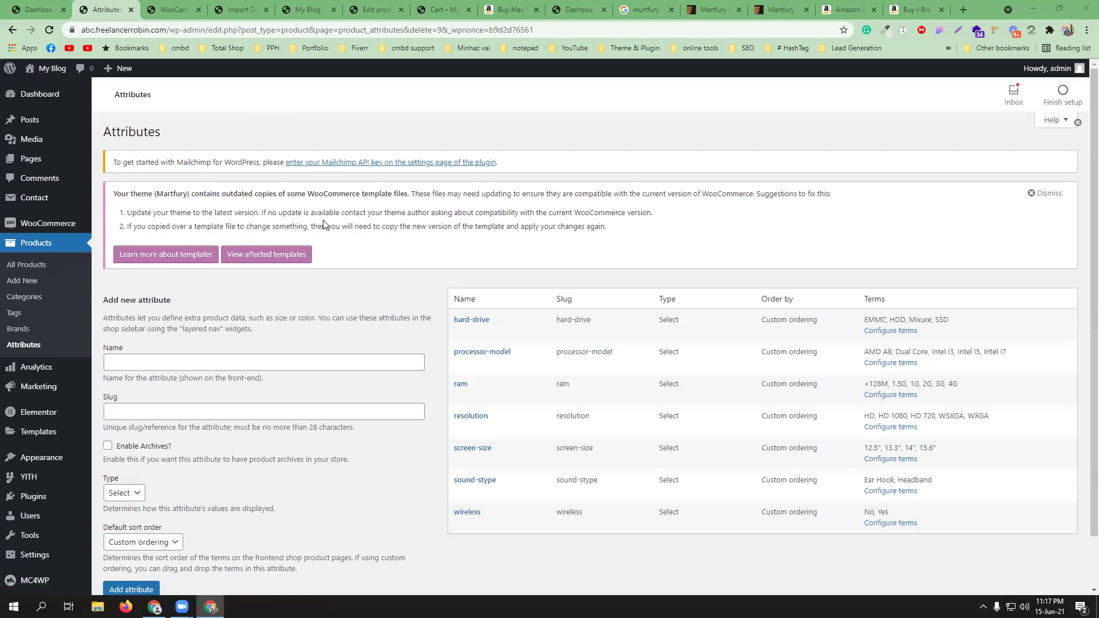
- Create a new 'color' attribute and open its terms list
{"action": "left_click", "coordinate": [211, 362]}
{"action": "left_click", "coordinate": [162, 300]}
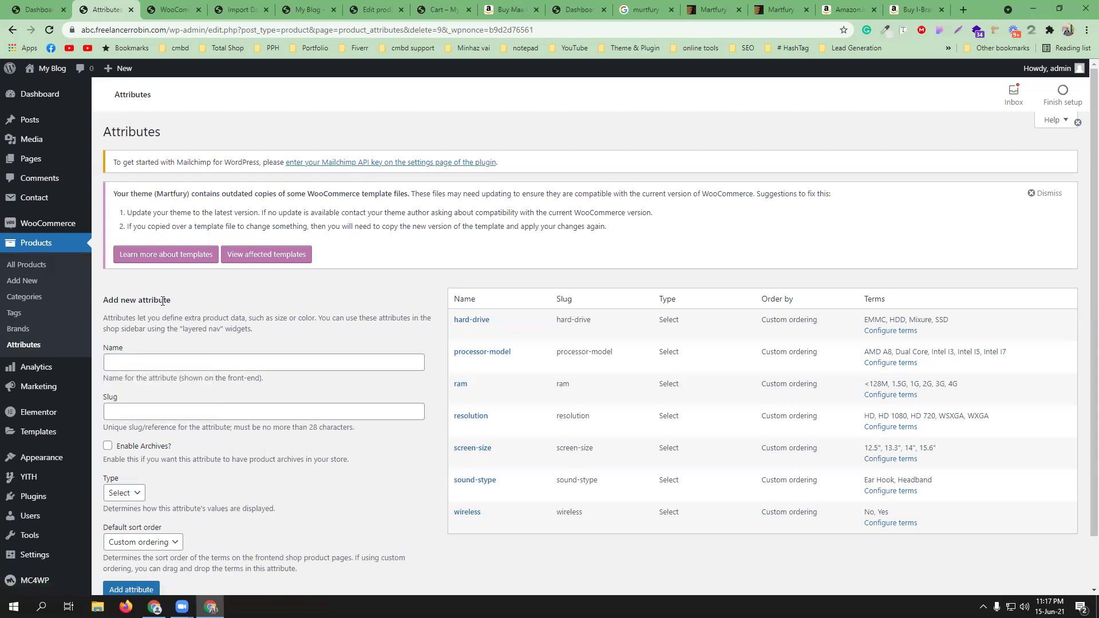
{"action": "left_click", "coordinate": [186, 364]}
{"action": "left_click", "coordinate": [151, 384]}
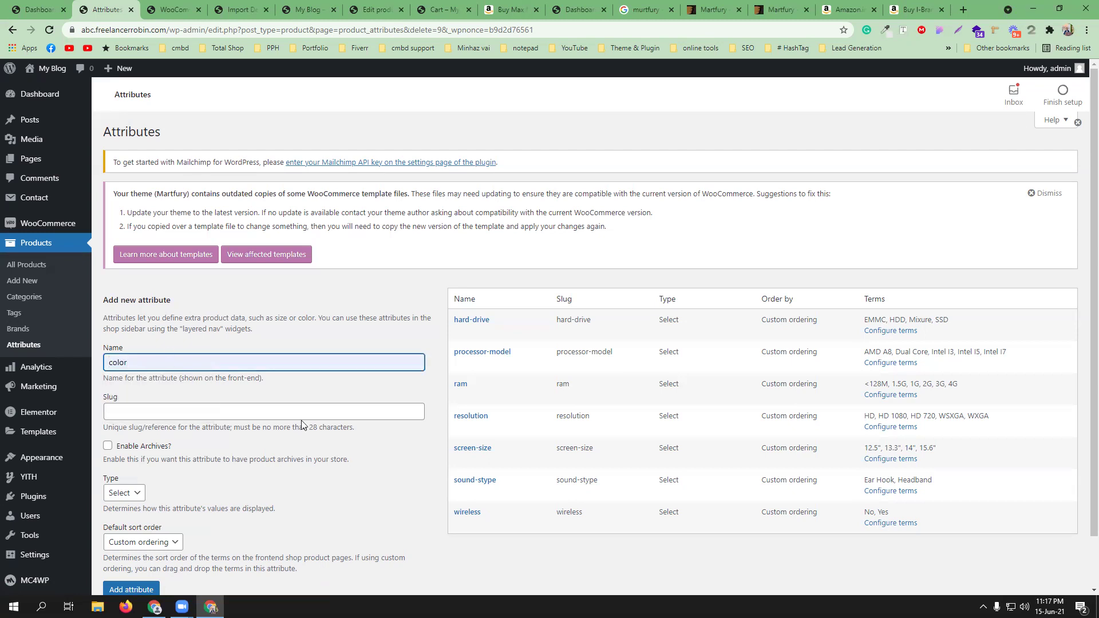
{"action": "scroll", "coordinate": [301, 425], "scroll_direction": "down", "scroll_amount": 1}
{"action": "left_click", "coordinate": [130, 534]}
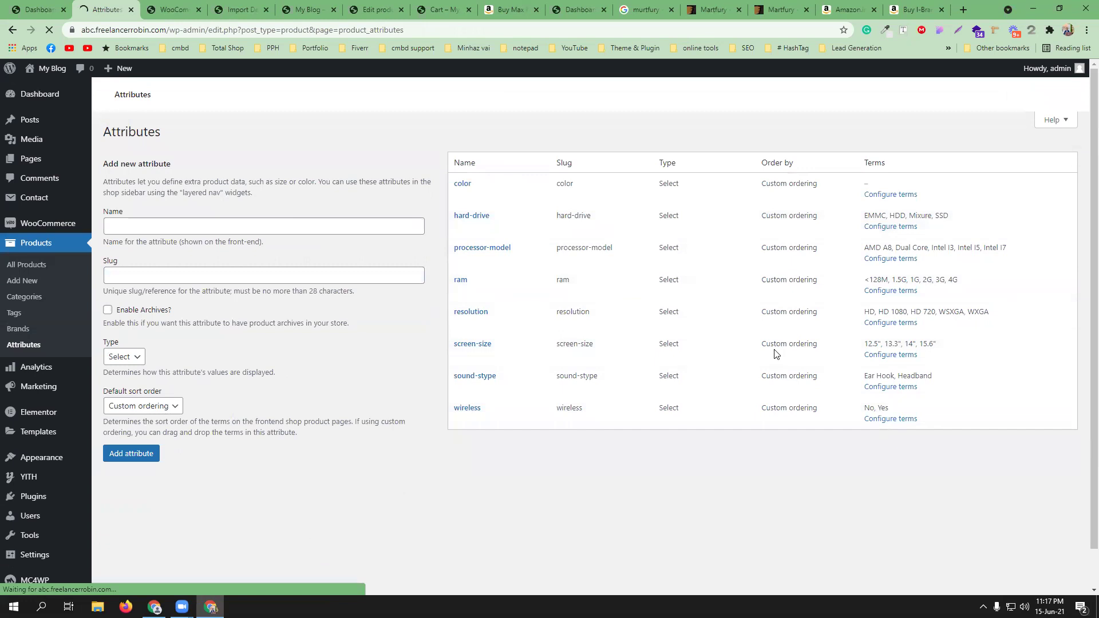
{"action": "left_click", "coordinate": [886, 332]}
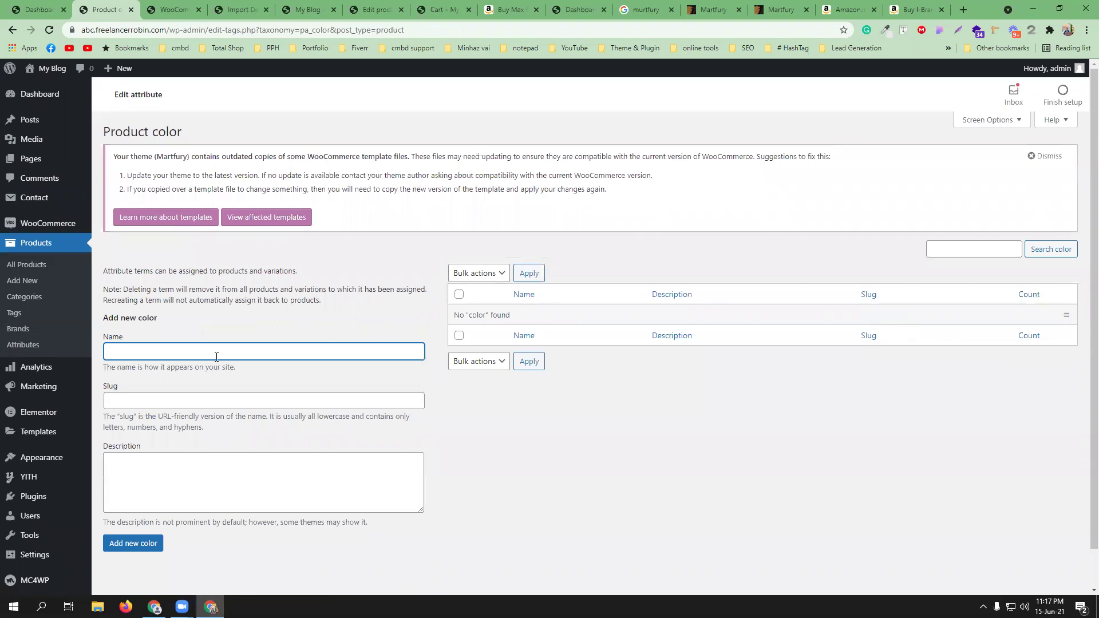
- Add White and Black as terms of the color attribute
{"action": "type", "text": "White"}
{"action": "left_click", "coordinate": [139, 548]}
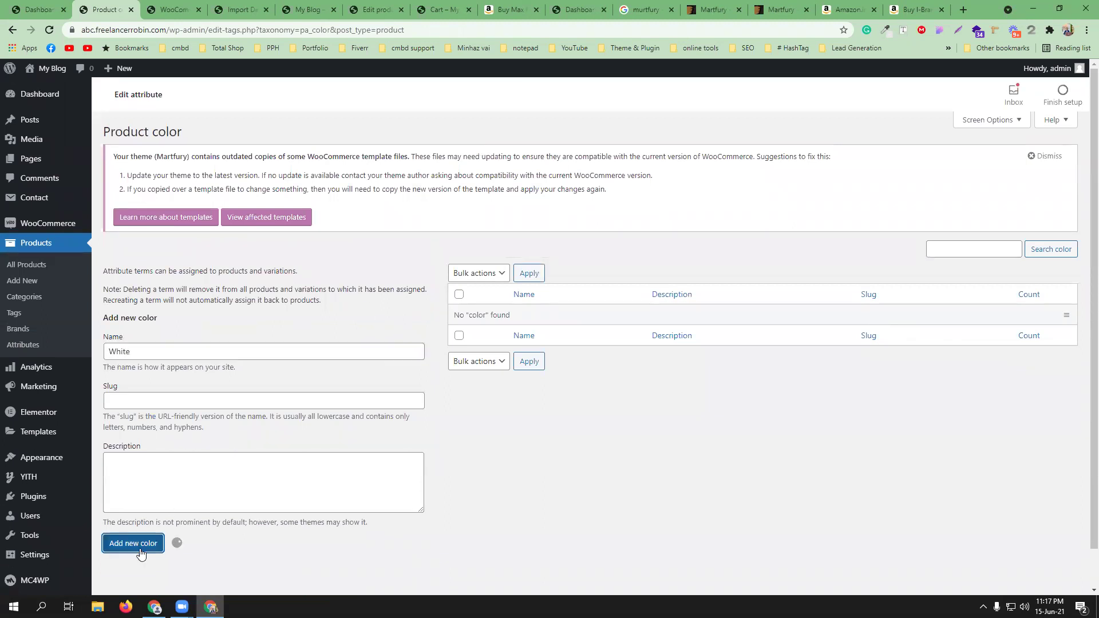
{"action": "left_click", "coordinate": [166, 352]}
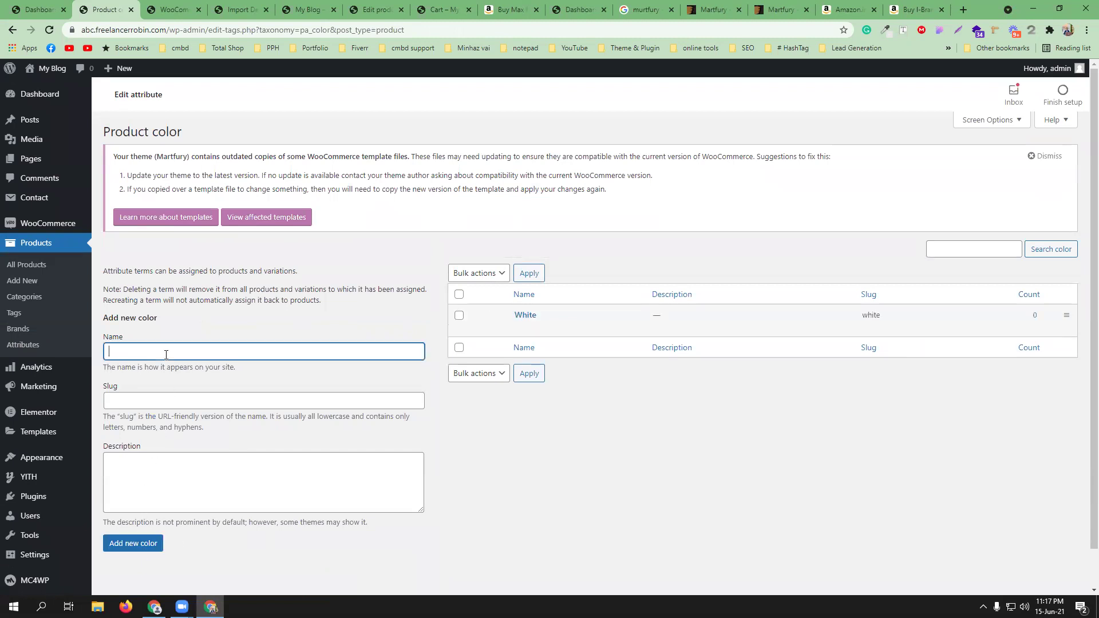
{"action": "type", "text": "B"}
{"action": "left_click", "coordinate": [143, 543]}
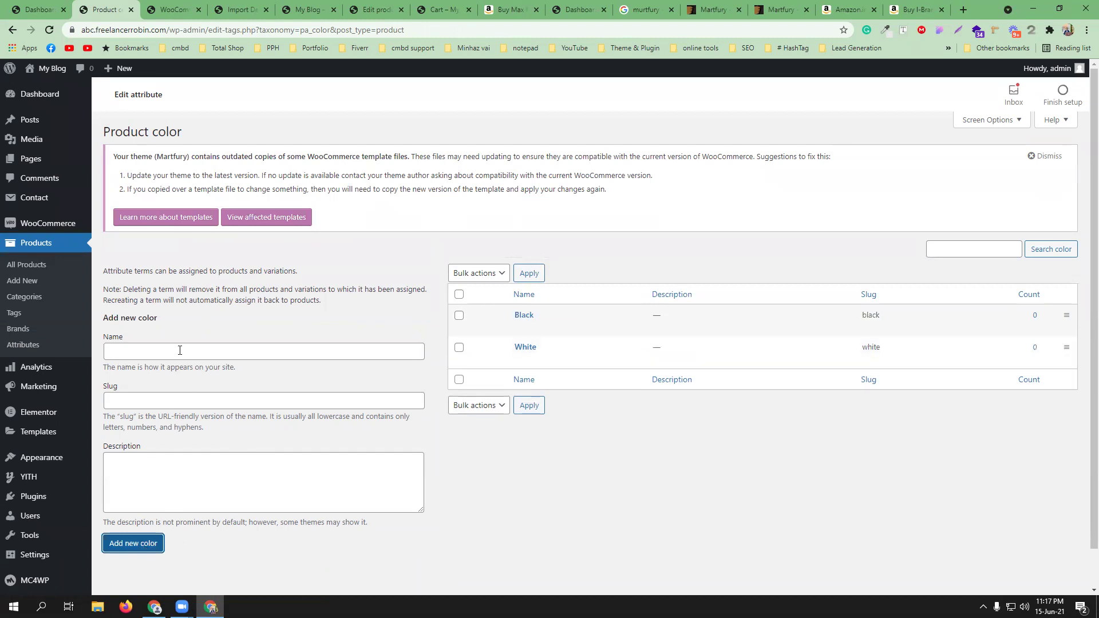
{"action": "left_click", "coordinate": [186, 350]}
- View the Amazon I-Brand shirt in Peach for reference, then return to the WordPress Dashboard
{"action": "left_click", "coordinate": [850, 9]}
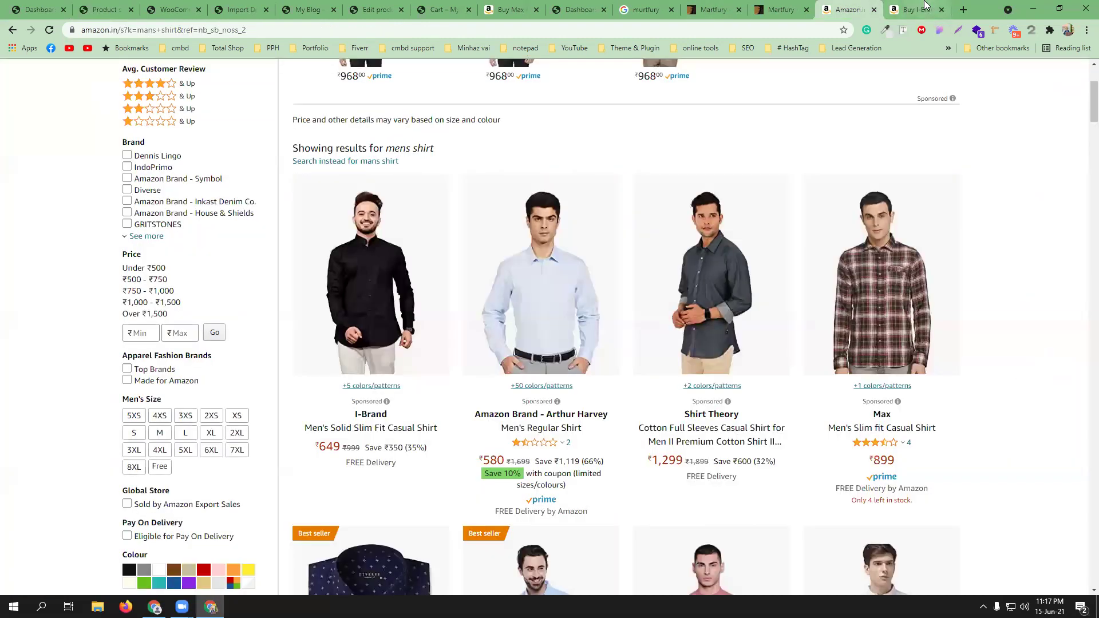
{"action": "left_click", "coordinate": [923, 7]}
{"action": "scroll", "coordinate": [676, 329], "scroll_direction": "down", "scroll_amount": 4}
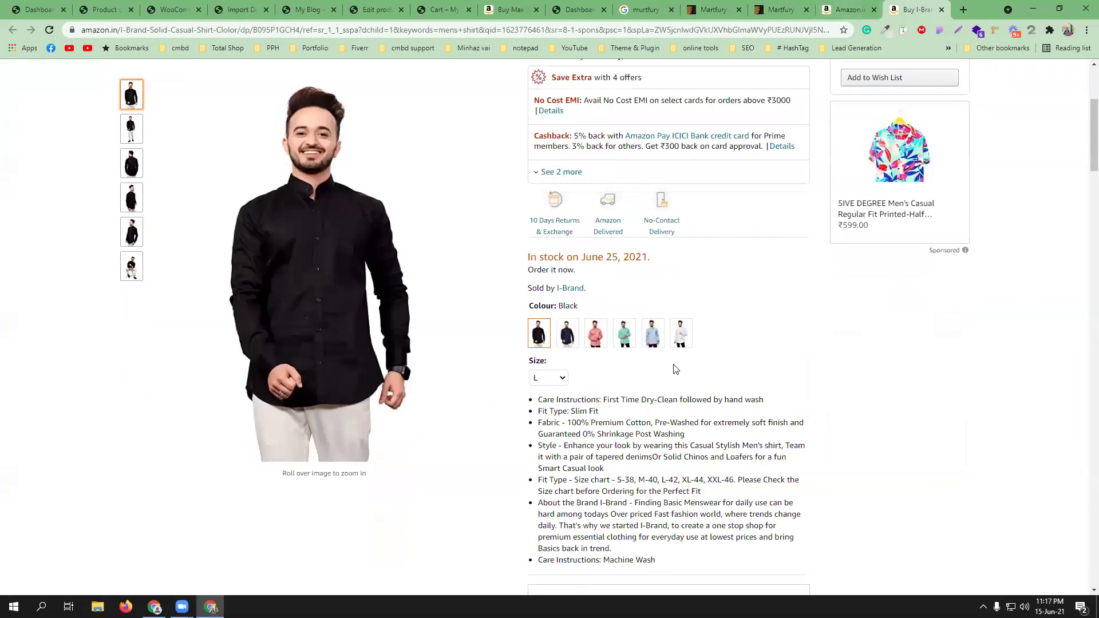
{"action": "left_click", "coordinate": [594, 340]}
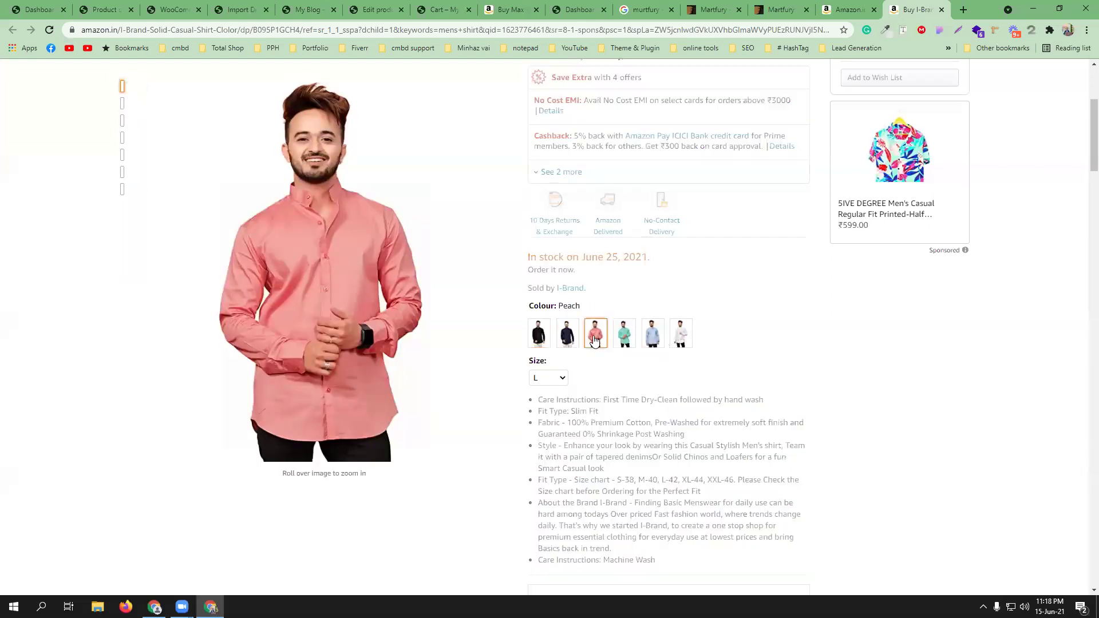
{"action": "double_click", "coordinate": [572, 307]}
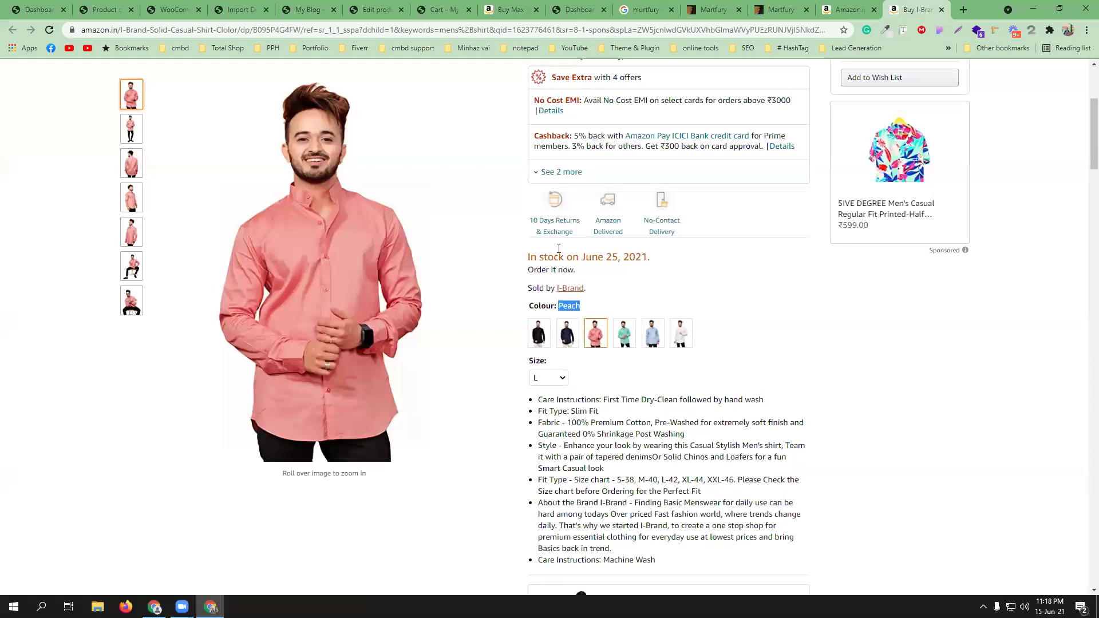
{"action": "left_click", "coordinate": [43, 9]}
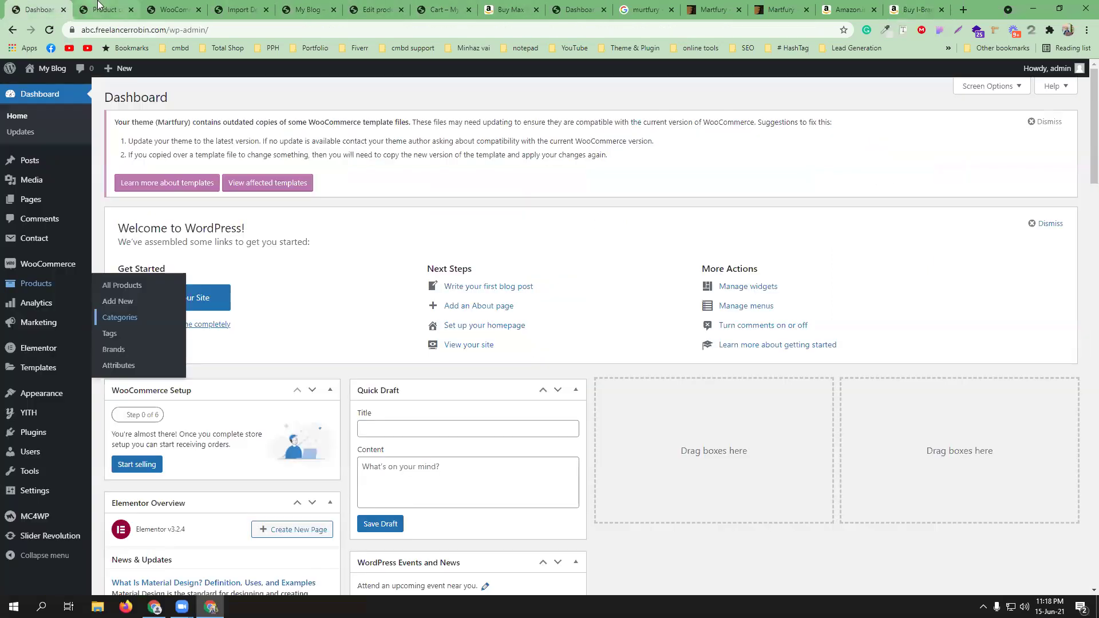
- Add Peach and Green as color terms, then go back to the product attributes list
{"action": "left_click", "coordinate": [98, 7]}
{"action": "type", "text": "Peach"}
{"action": "left_click", "coordinate": [150, 544]}
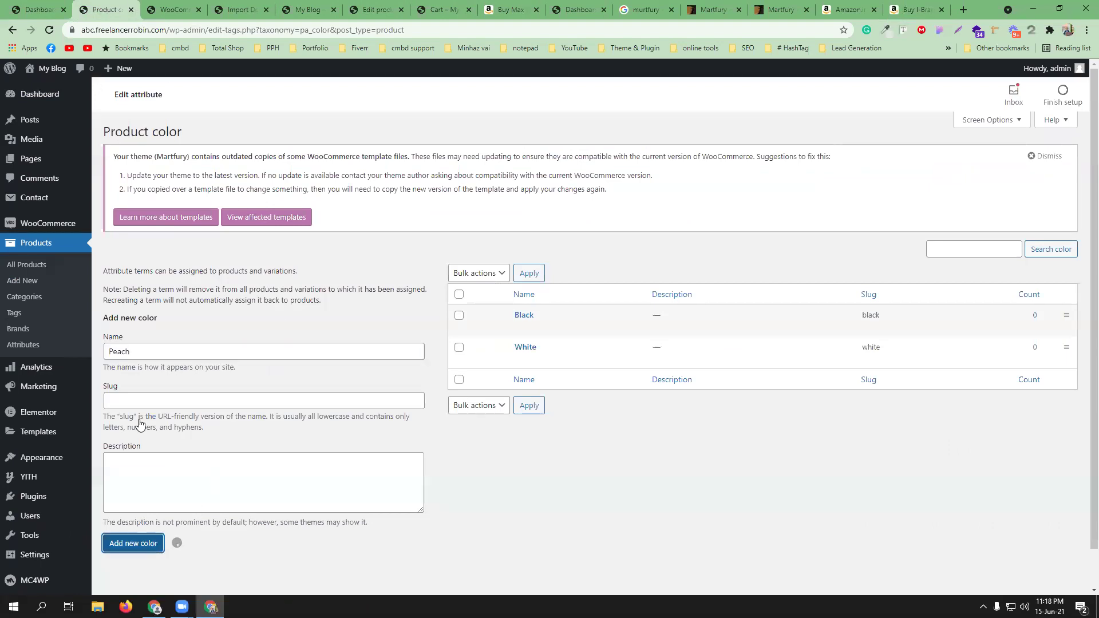
{"action": "left_click", "coordinate": [169, 349]}
{"action": "type", "text": "Green"}
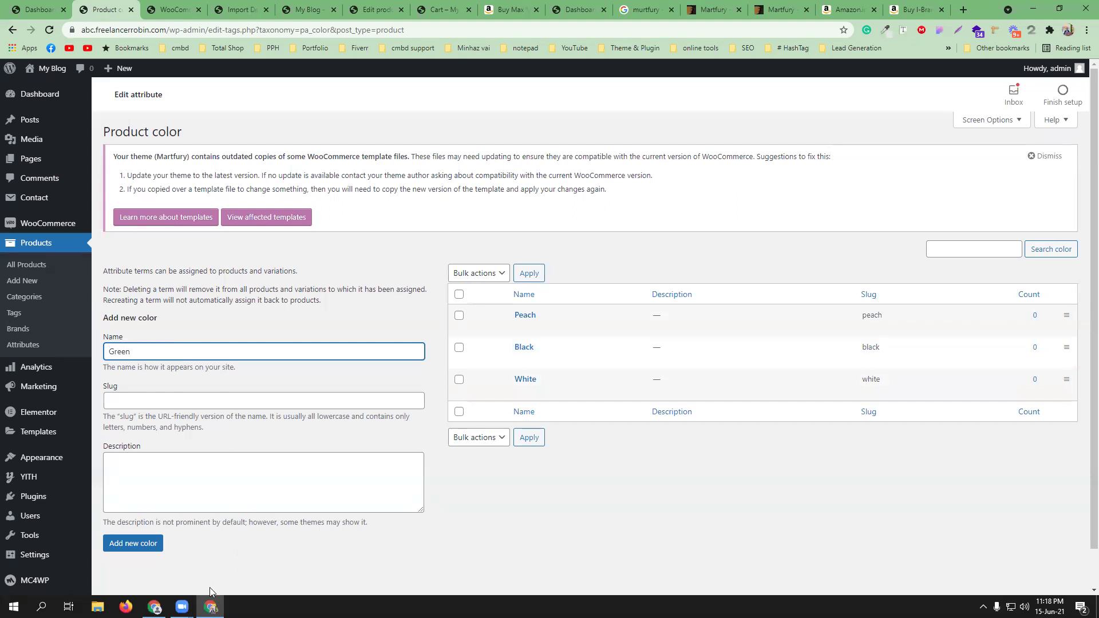
{"action": "left_click", "coordinate": [144, 543]}
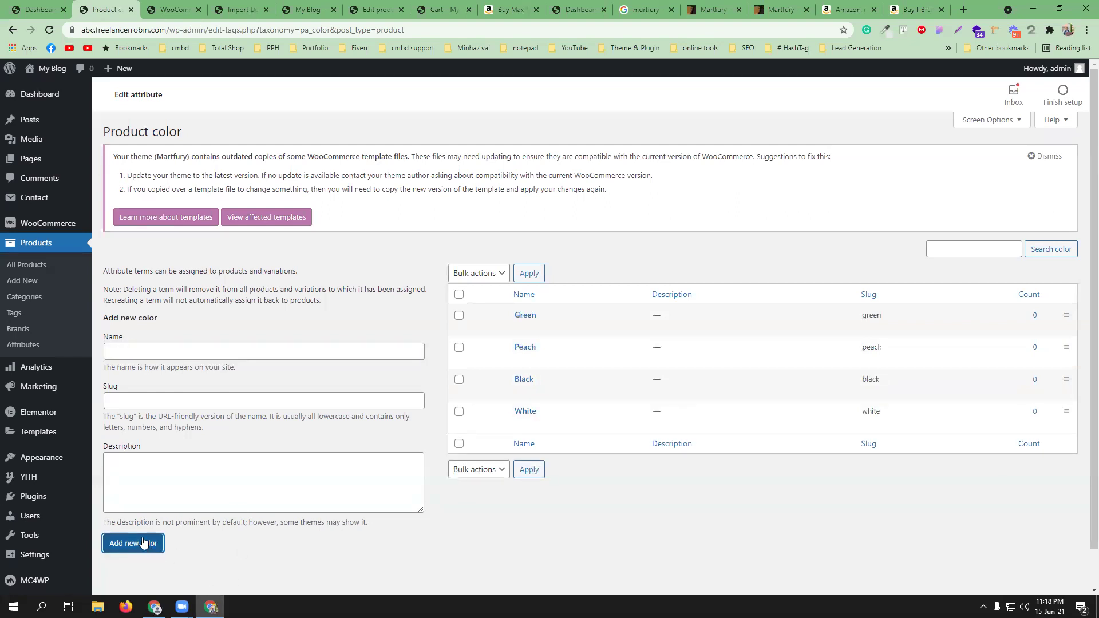
{"action": "left_click", "coordinate": [23, 345]}
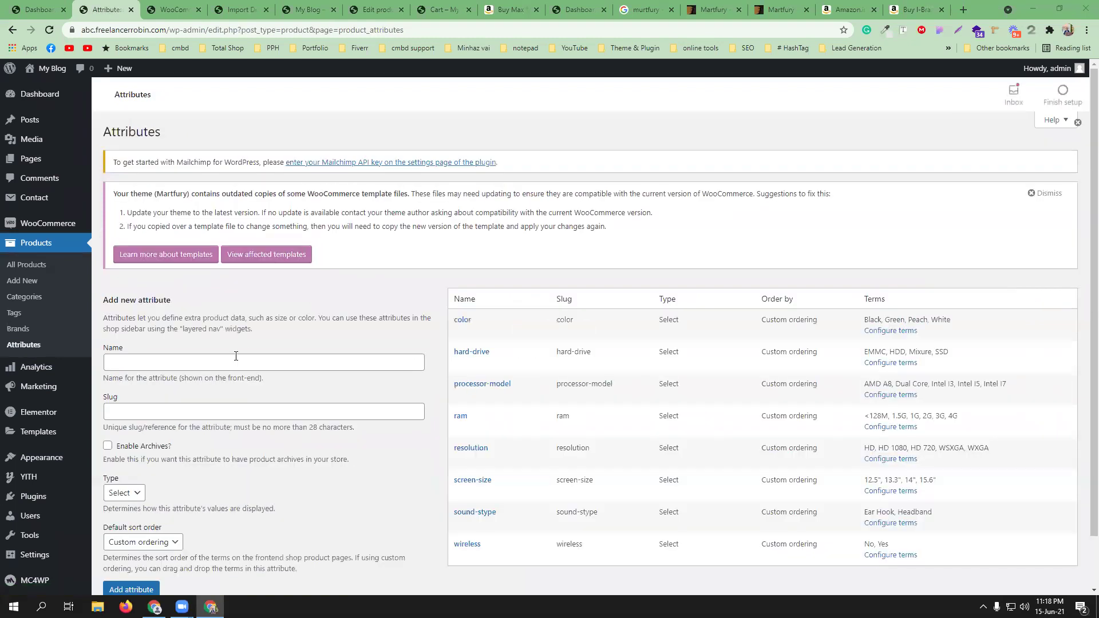
- Create a Size attribute and open its terms list to add XL, L and M
{"action": "left_click", "coordinate": [236, 356]}
{"action": "type", "text": "Z"}
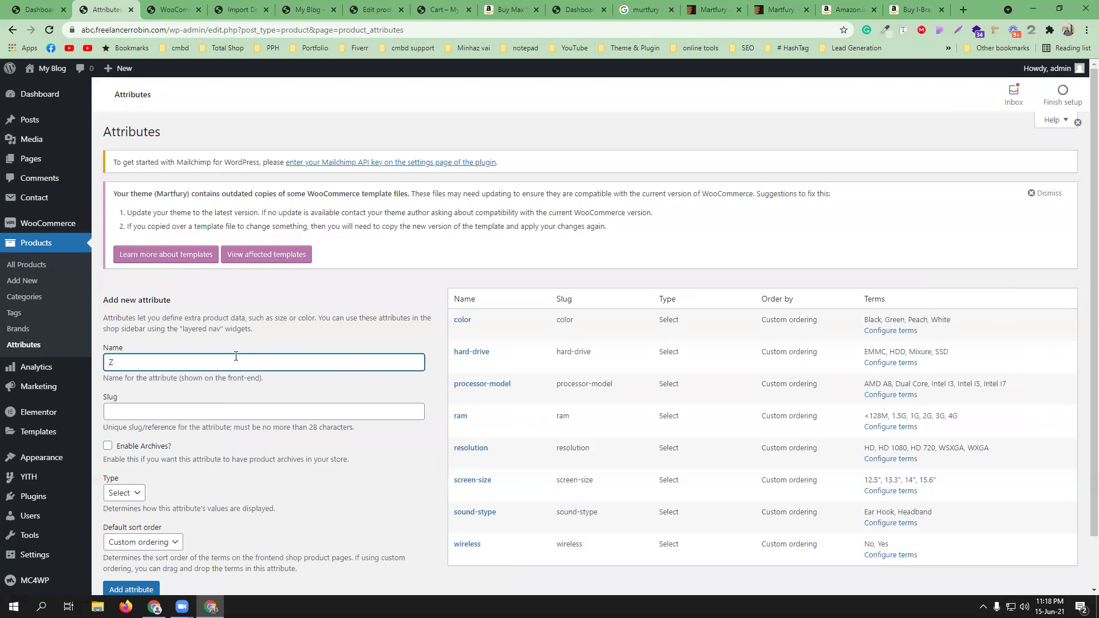
{"action": "type", "text": "Size"}
{"action": "left_click", "coordinate": [180, 385]}
{"action": "scroll", "coordinate": [210, 468], "scroll_direction": "down", "scroll_amount": 1}
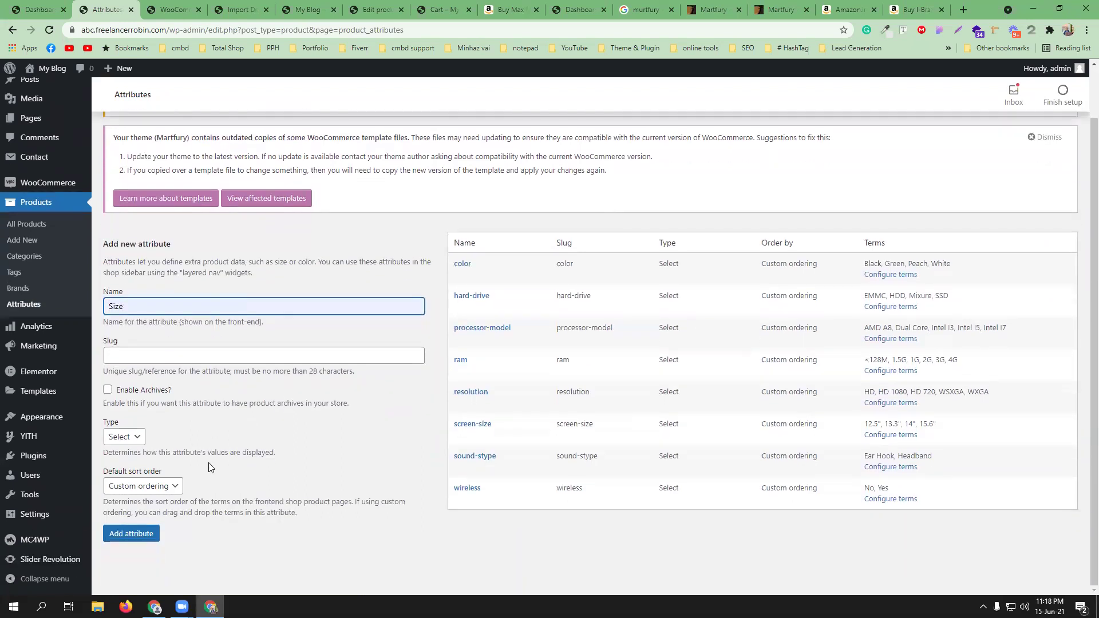
{"action": "left_click", "coordinate": [134, 537]}
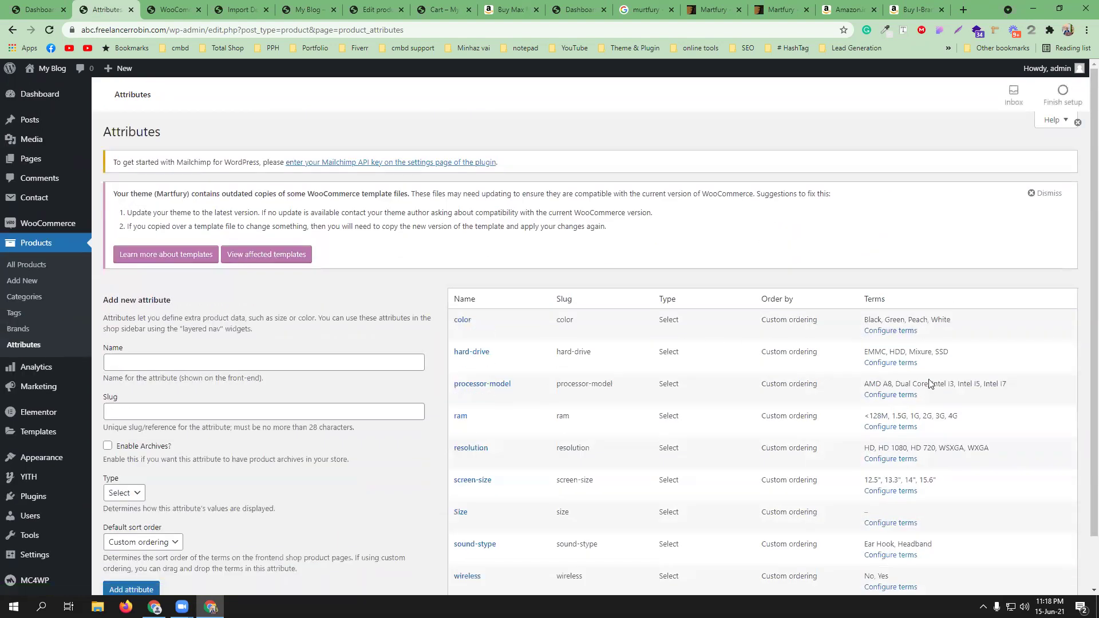
{"action": "left_click", "coordinate": [891, 523]}
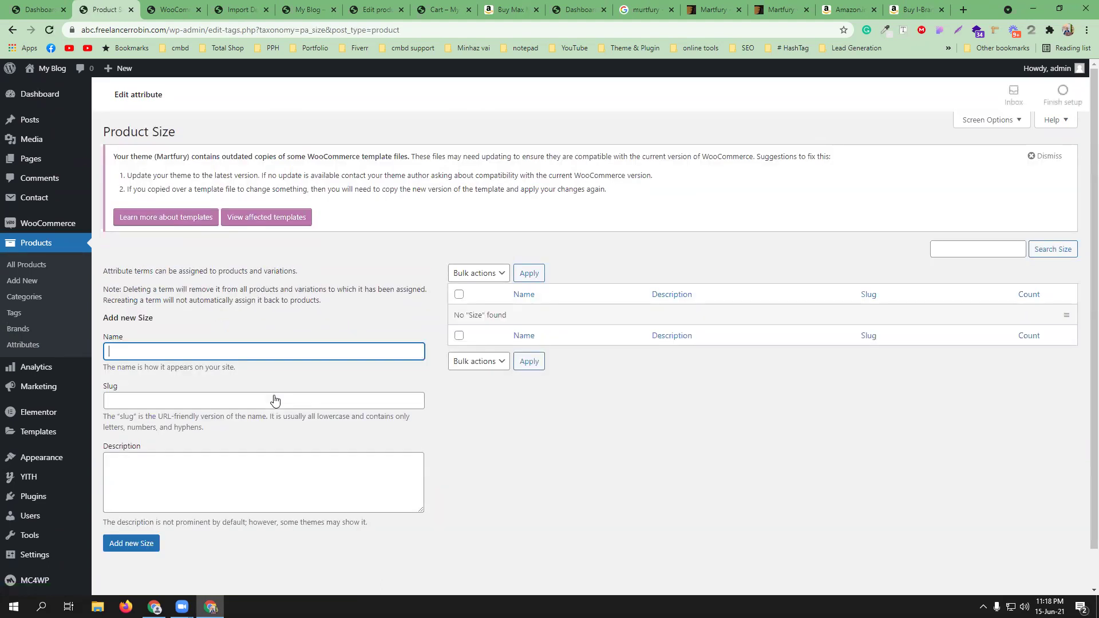
{"action": "left_click", "coordinate": [260, 356]}
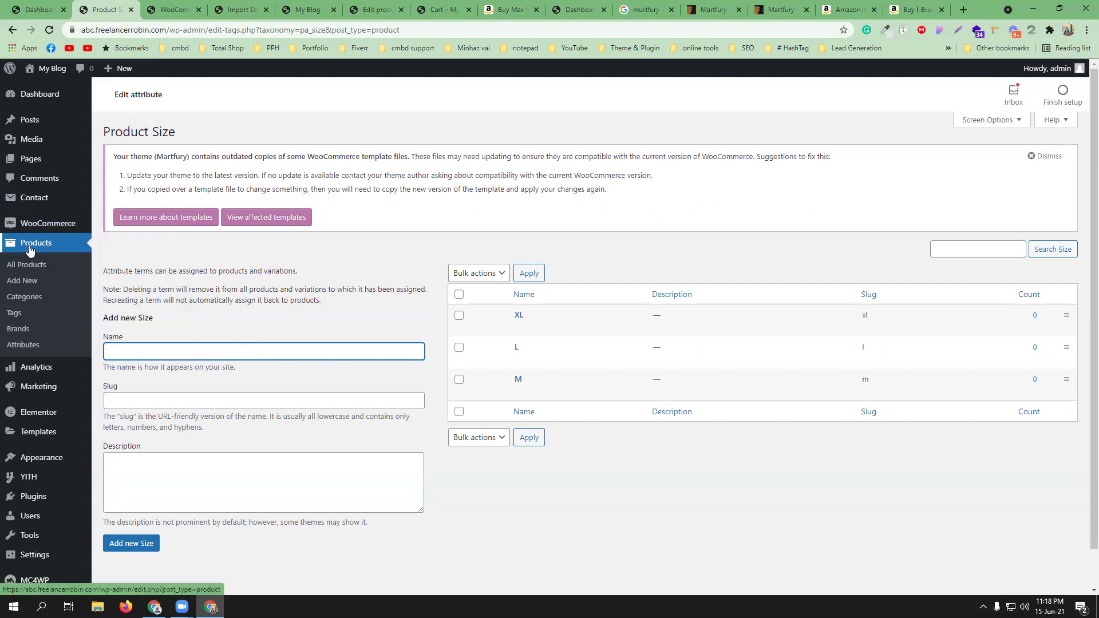
- Open a new product page in another tab and close the unneeded browser tabs
{"action": "left_click", "coordinate": [26, 283]}
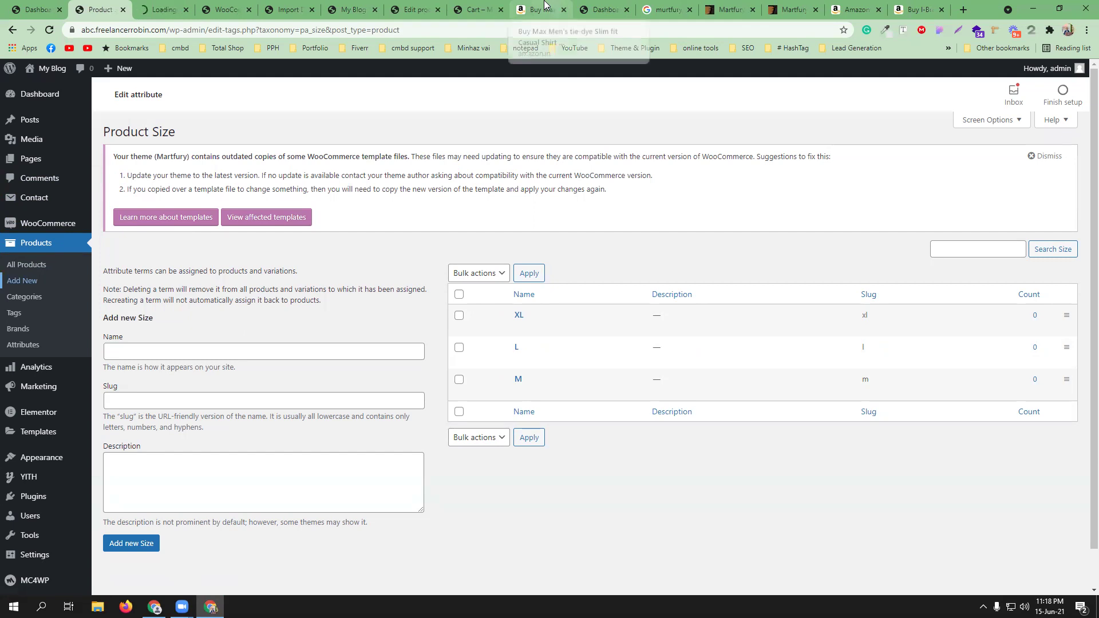
{"action": "left_click", "coordinate": [502, 11]}
{"action": "left_click", "coordinate": [502, 11]}
{"action": "left_click", "coordinate": [437, 10]}
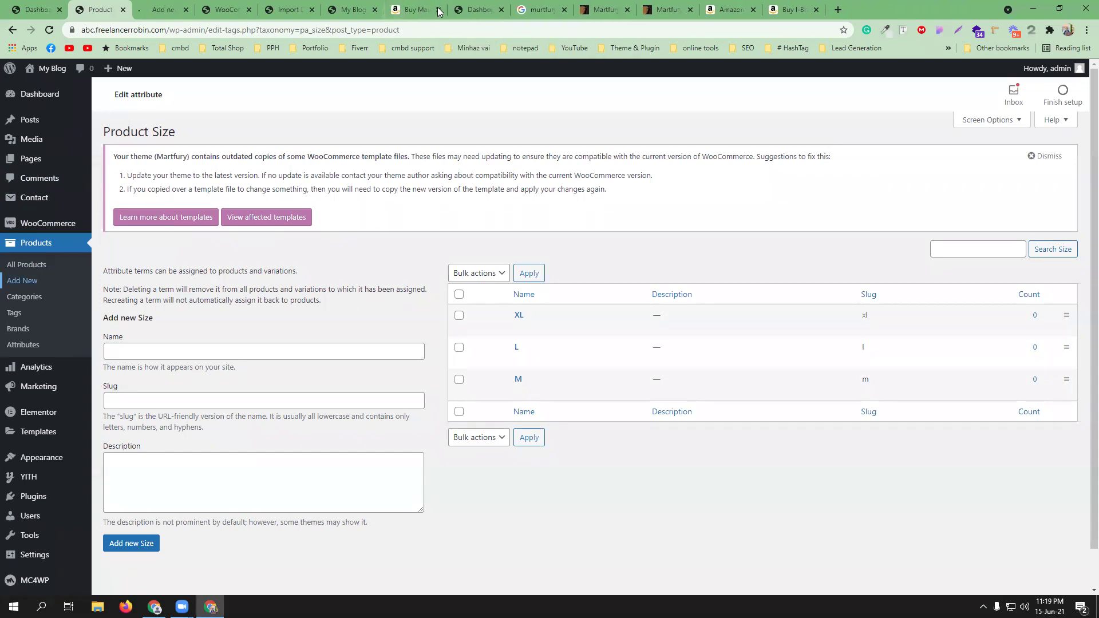
{"action": "left_click", "coordinate": [437, 10]}
{"action": "left_click", "coordinate": [438, 10]}
{"action": "left_click", "coordinate": [438, 9]}
- Close leftover tabs and copy the Amazon title 'Men's Solid Slim Fit Casual Shirt'
{"action": "left_click", "coordinate": [438, 10]}
{"action": "left_click", "coordinate": [415, 10]}
{"action": "scroll", "coordinate": [550, 109], "scroll_direction": "up", "scroll_amount": 3}
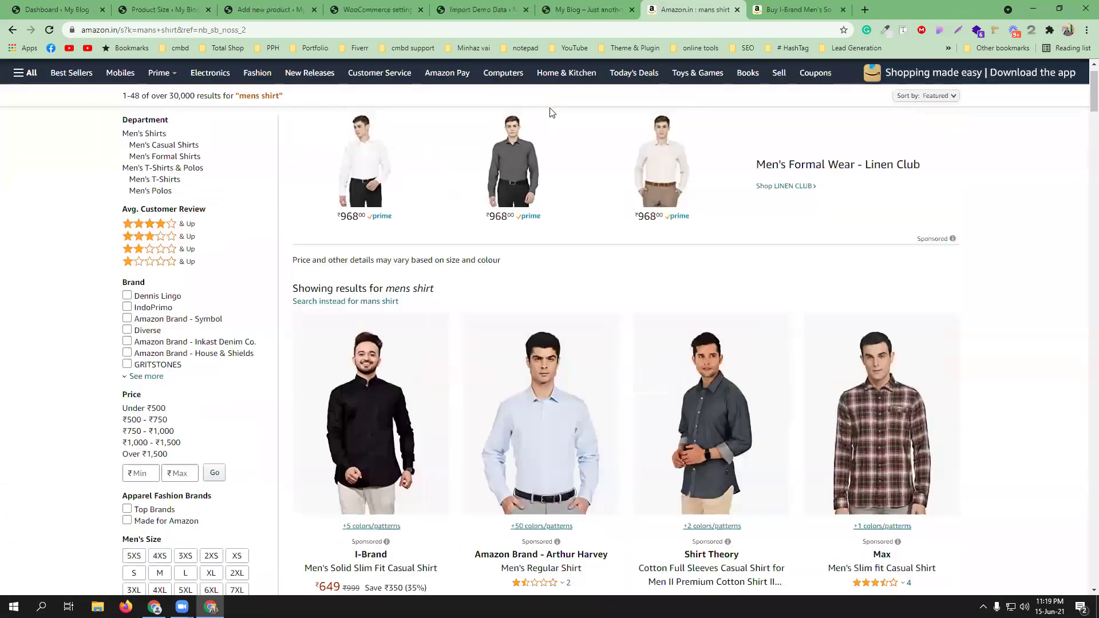
{"action": "left_click", "coordinate": [852, 10]}
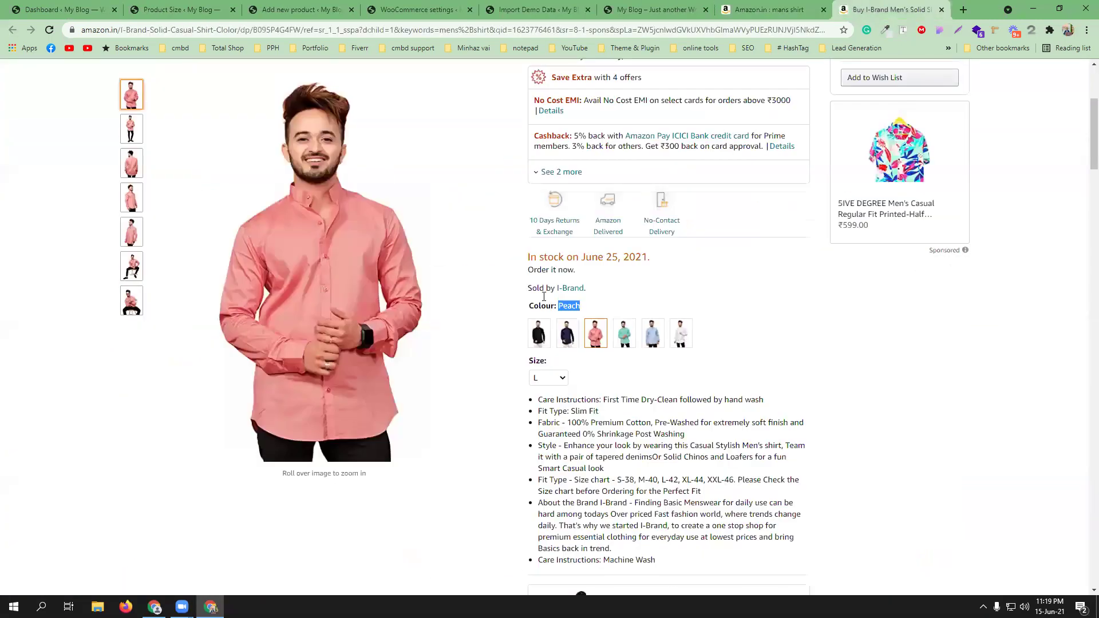
{"action": "scroll", "coordinate": [630, 393], "scroll_direction": "up", "scroll_amount": 4}
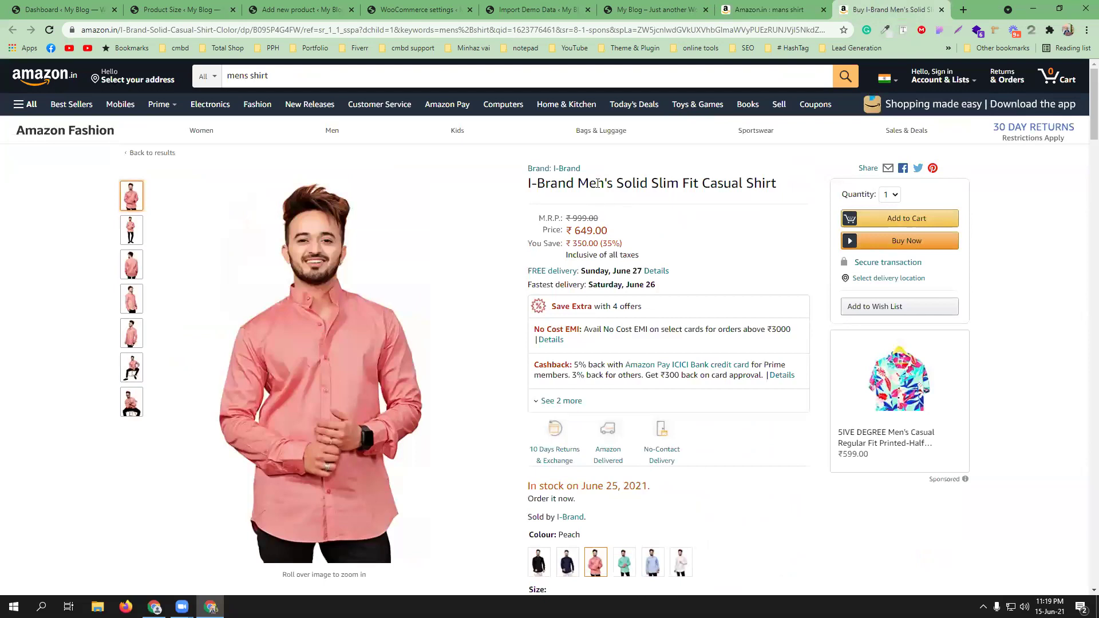
{"action": "left_click_drag", "start_coordinate": [577, 182], "coordinate": [790, 186]}
{"action": "right_click", "coordinate": [739, 183]}
{"action": "left_click", "coordinate": [753, 193]}
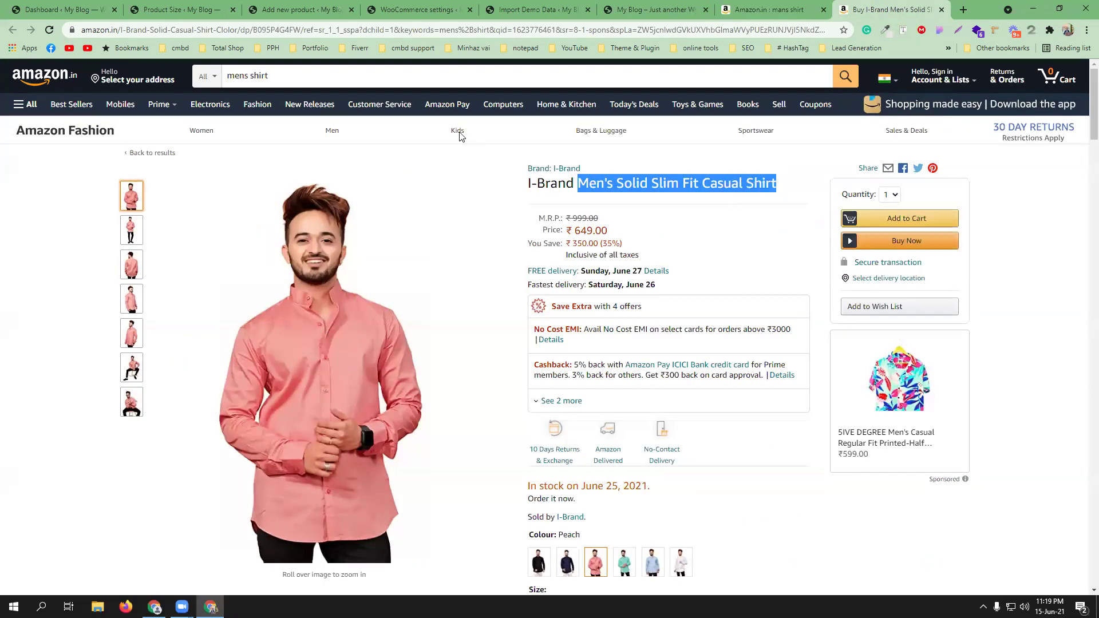
- Paste the copied title as the new WordPress product's name
{"action": "left_click", "coordinate": [298, 9]}
{"action": "right_click", "coordinate": [293, 264]}
{"action": "left_click", "coordinate": [332, 351]}
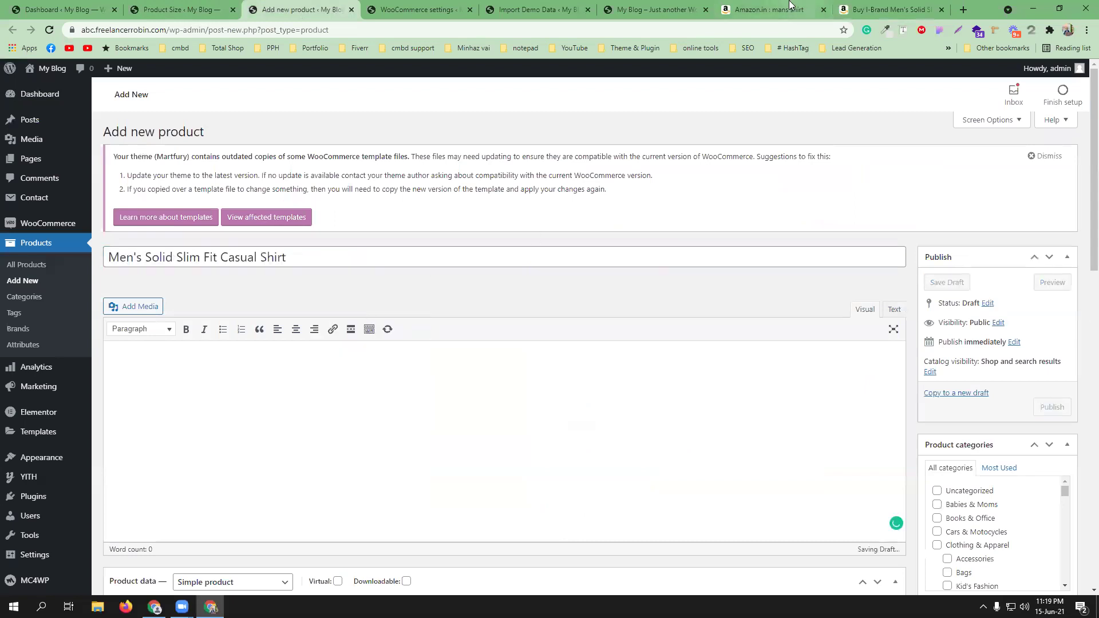
{"action": "left_click", "coordinate": [881, 7]}
{"action": "scroll", "coordinate": [555, 335], "scroll_direction": "down", "scroll_amount": 7}
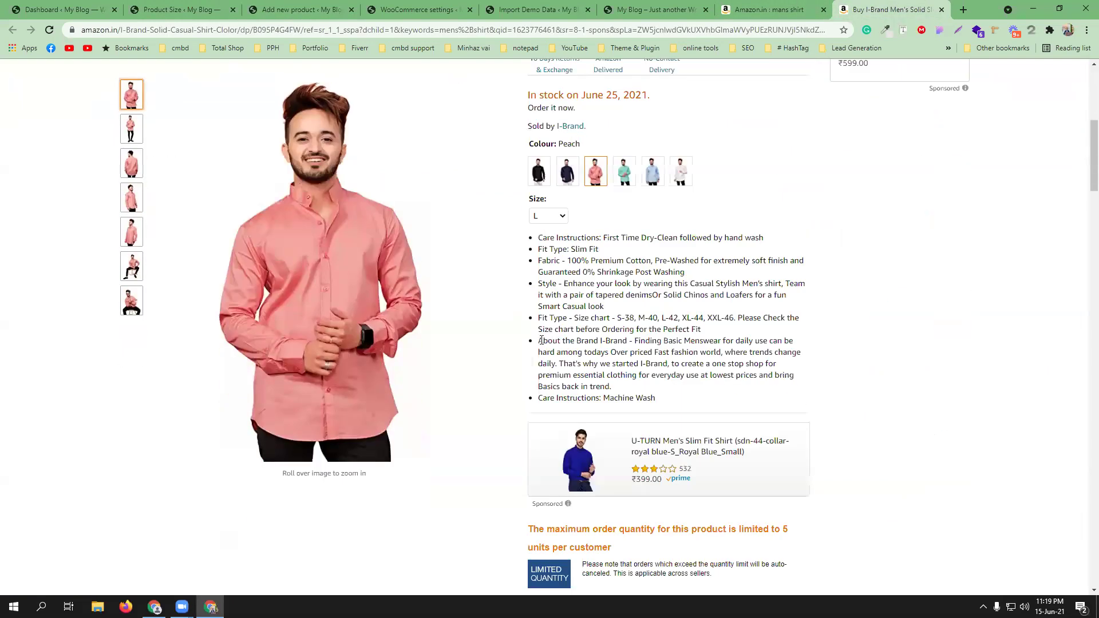
- Browse the Amazon shirt's sizes L and XL and colours Navy Blue, Sky Blue, Black, Peach
{"action": "left_click_drag", "start_coordinate": [541, 228], "coordinate": [641, 378]}
{"action": "right_click", "coordinate": [656, 331]}
{"action": "left_click", "coordinate": [680, 336]}
{"action": "scroll", "coordinate": [634, 336], "scroll_direction": "up", "scroll_amount": 3}
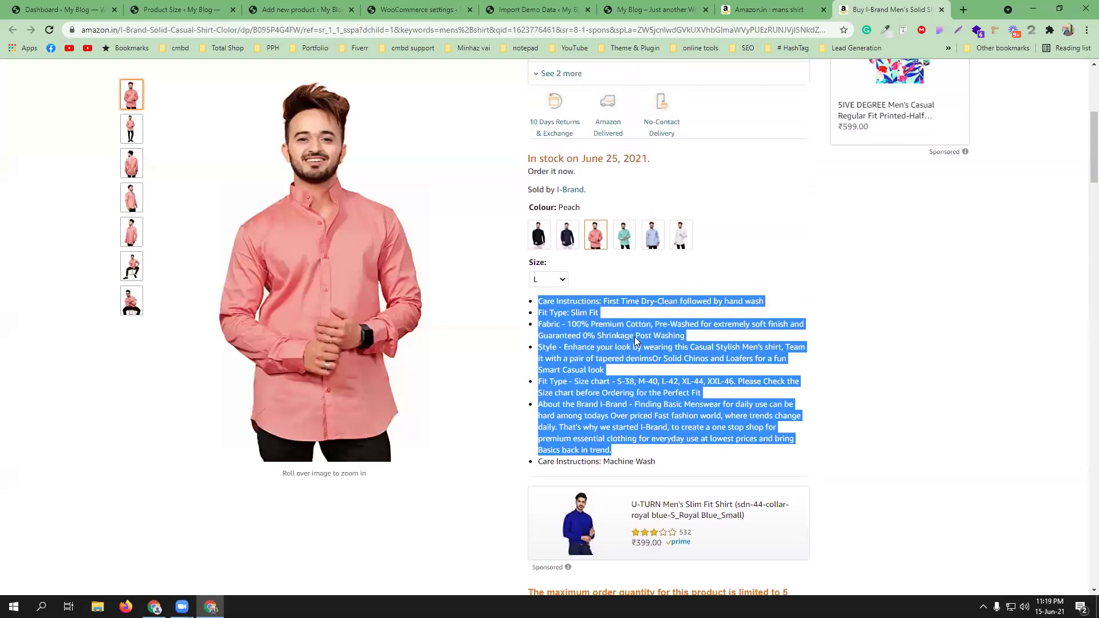
{"action": "left_click", "coordinate": [538, 381]}
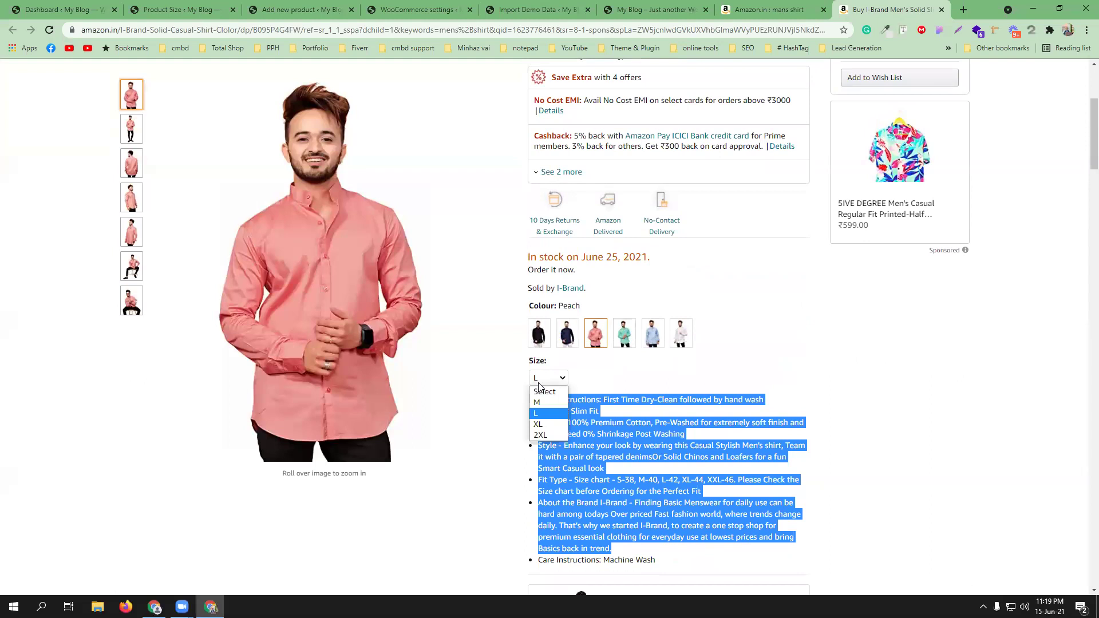
{"action": "left_click", "coordinate": [547, 414]}
{"action": "scroll", "coordinate": [730, 376], "scroll_direction": "up", "scroll_amount": 2}
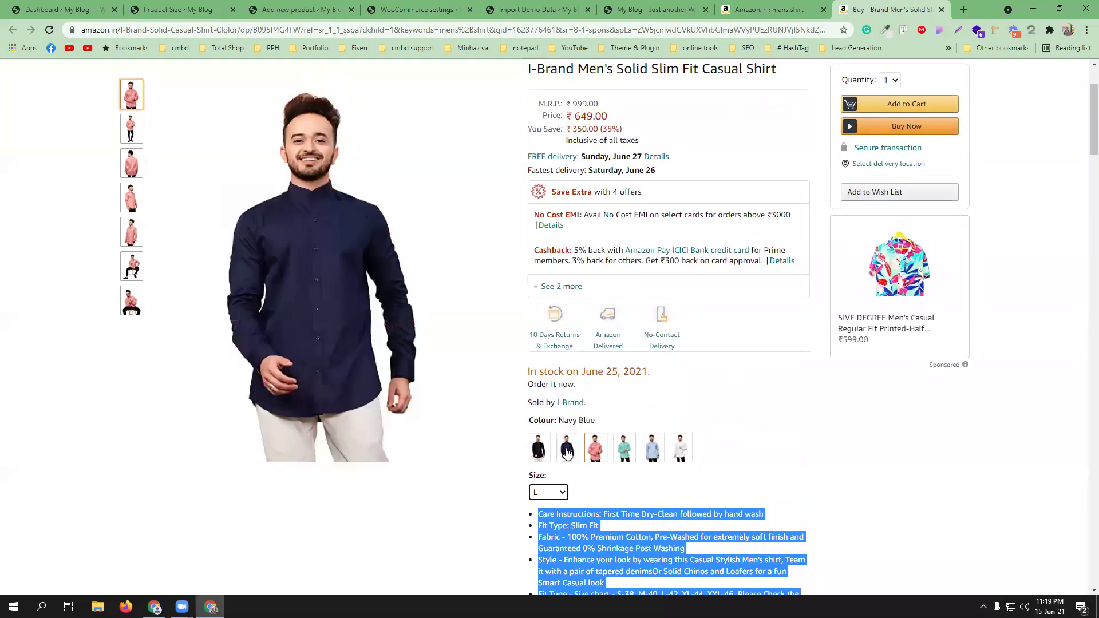
{"action": "left_click", "coordinate": [566, 451]}
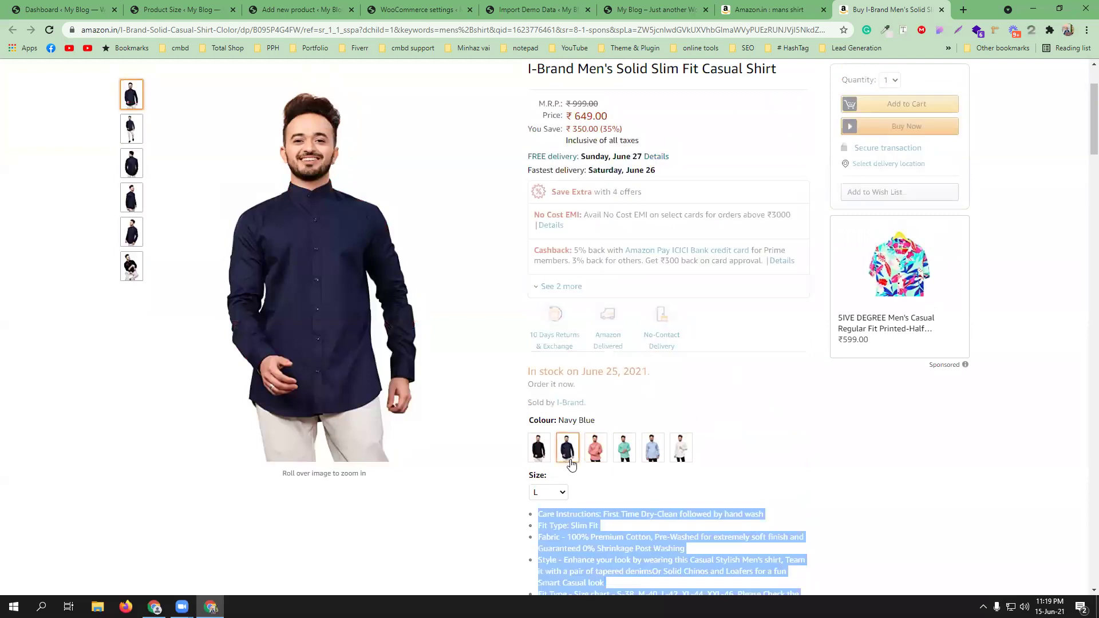
{"action": "scroll", "coordinate": [673, 449], "scroll_direction": "down", "scroll_amount": 1}
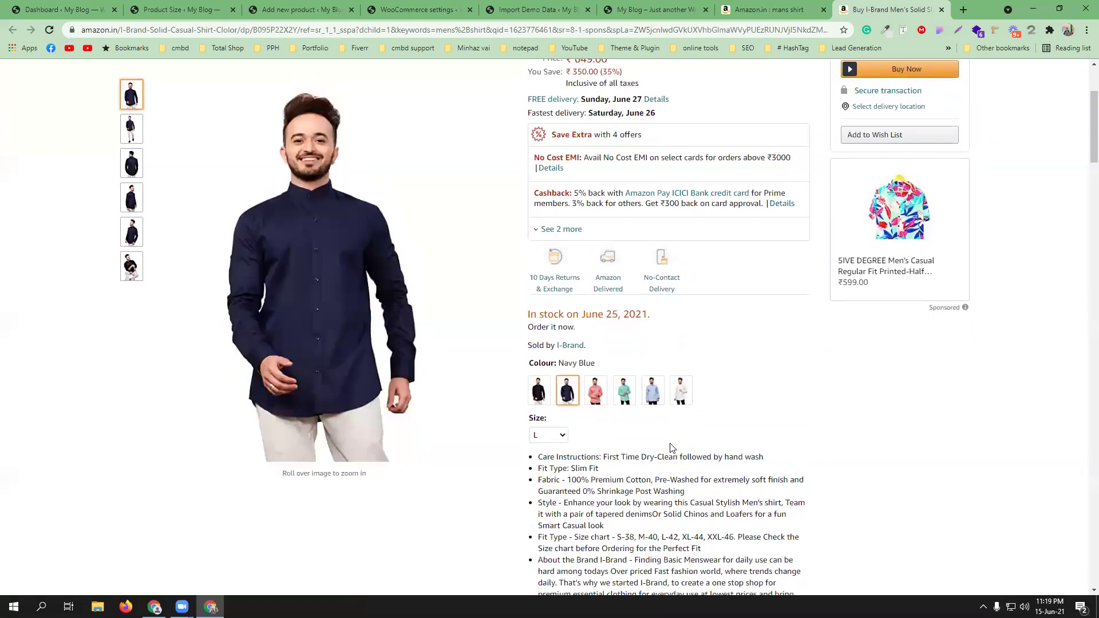
{"action": "left_click", "coordinate": [652, 398]}
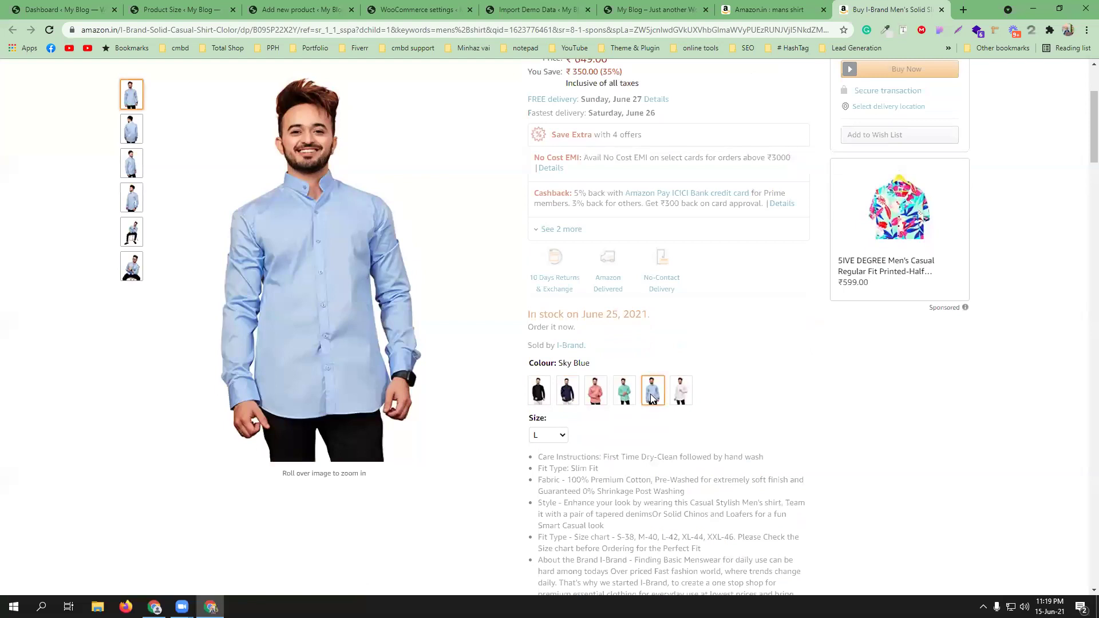
{"action": "left_click", "coordinate": [547, 413]}
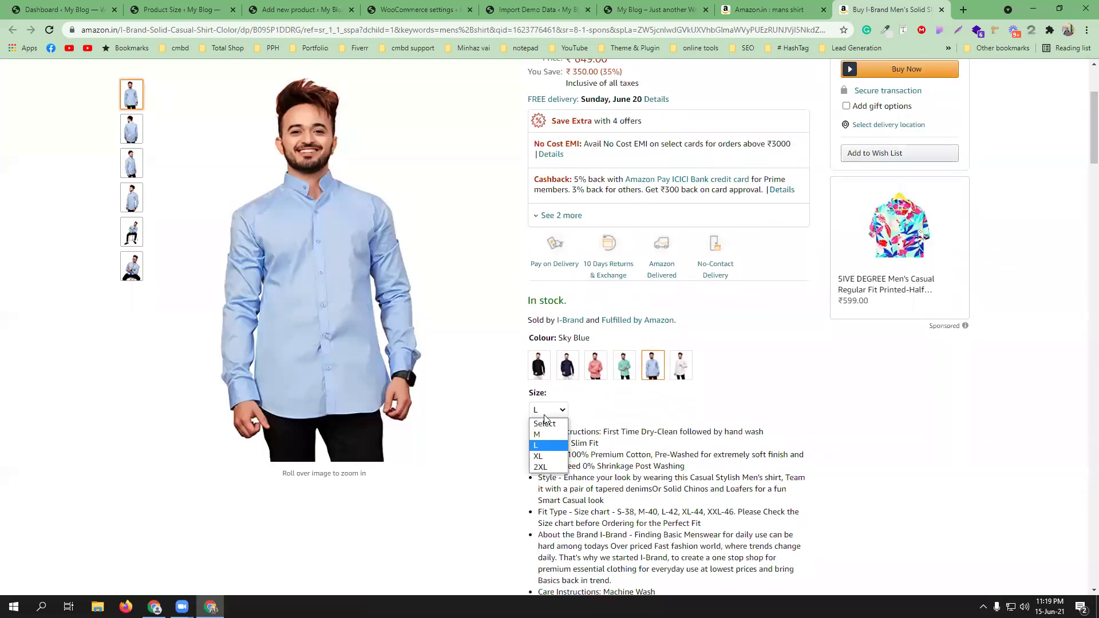
{"action": "left_click", "coordinate": [549, 455]}
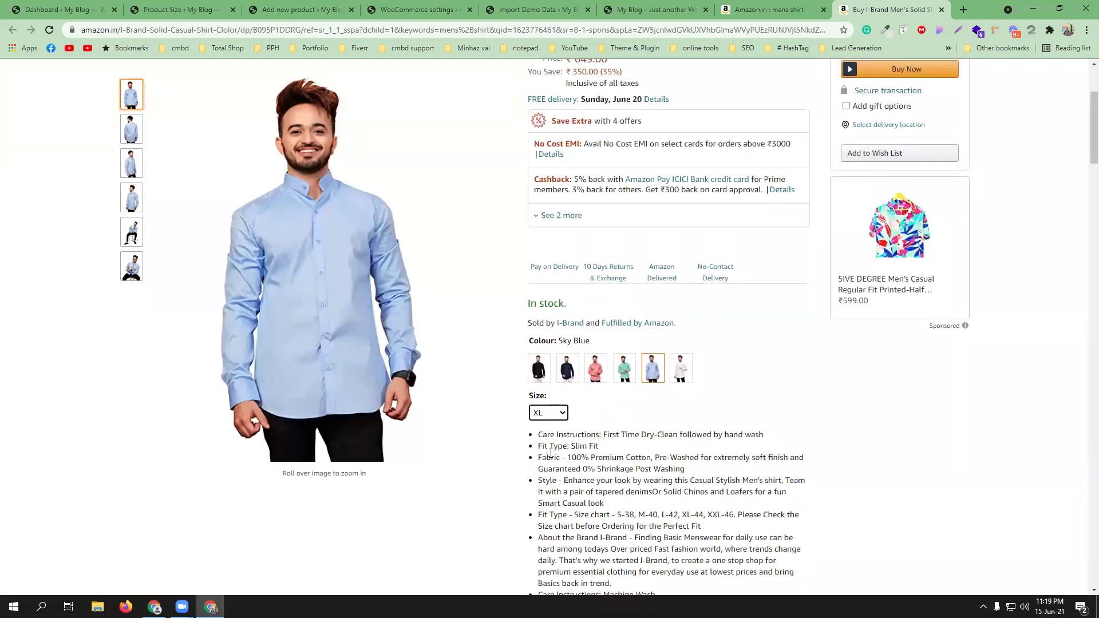
{"action": "scroll", "coordinate": [713, 434], "scroll_direction": "up", "scroll_amount": 1}
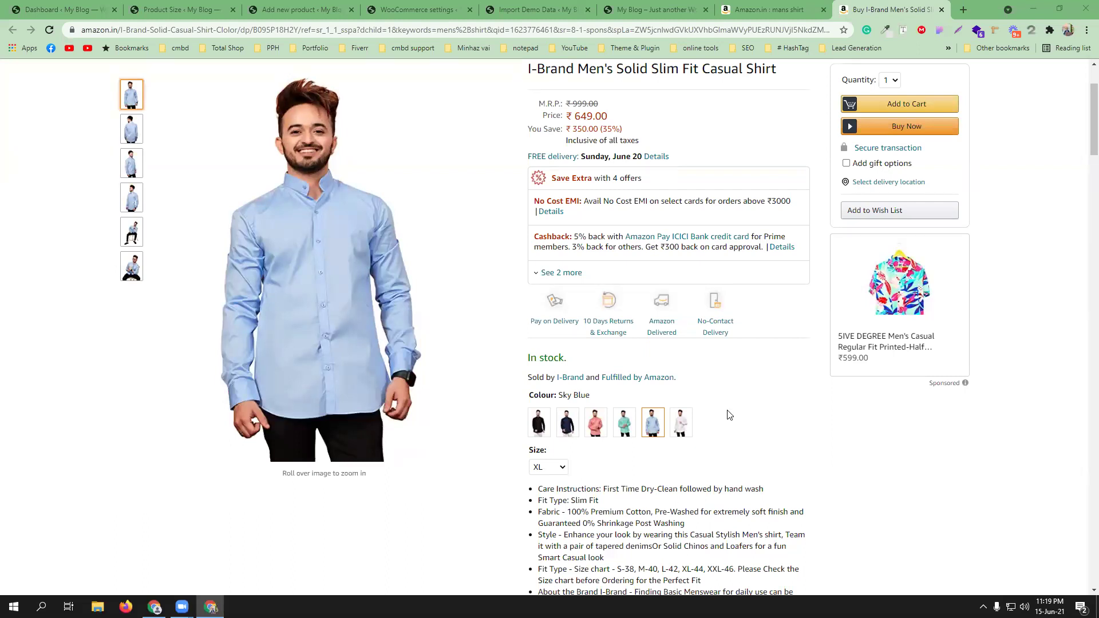
{"action": "left_click", "coordinate": [539, 431]}
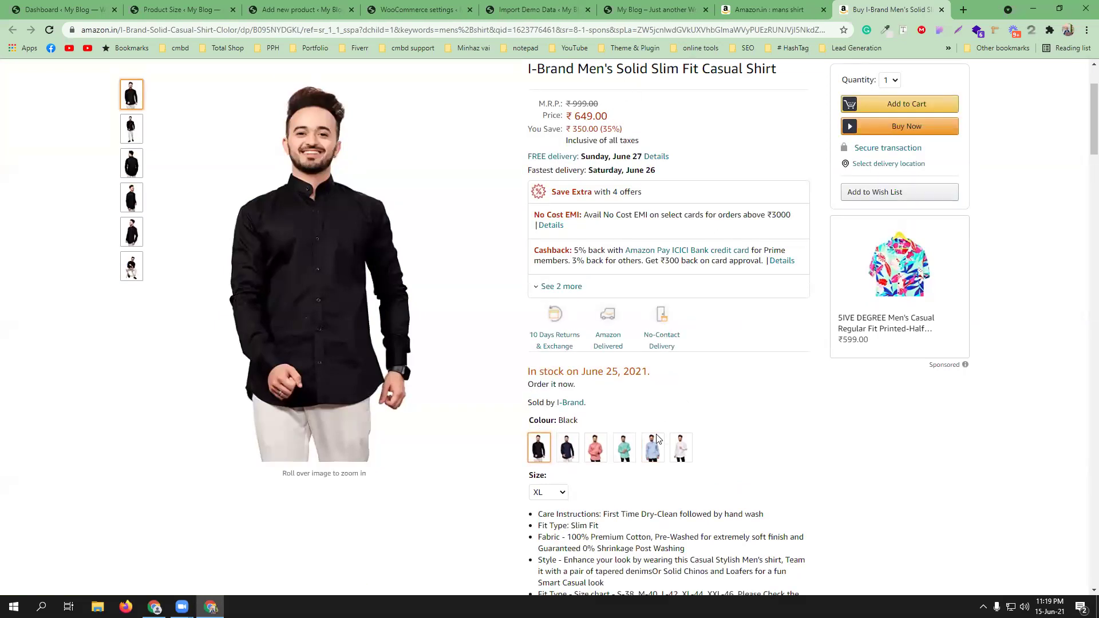
{"action": "left_click", "coordinate": [598, 454]}
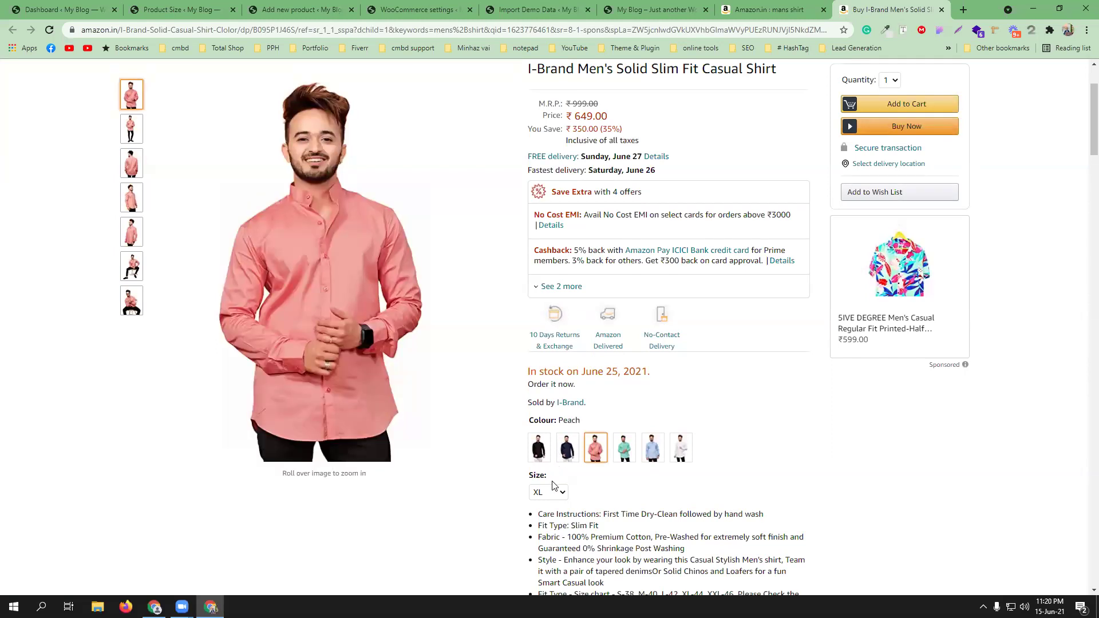
- Copy the shirt's feature bullet list from Amazon for the WordPress product description
{"action": "left_click", "coordinate": [301, 10]}
{"action": "right_click", "coordinate": [280, 375]}
{"action": "left_click", "coordinate": [858, 4]}
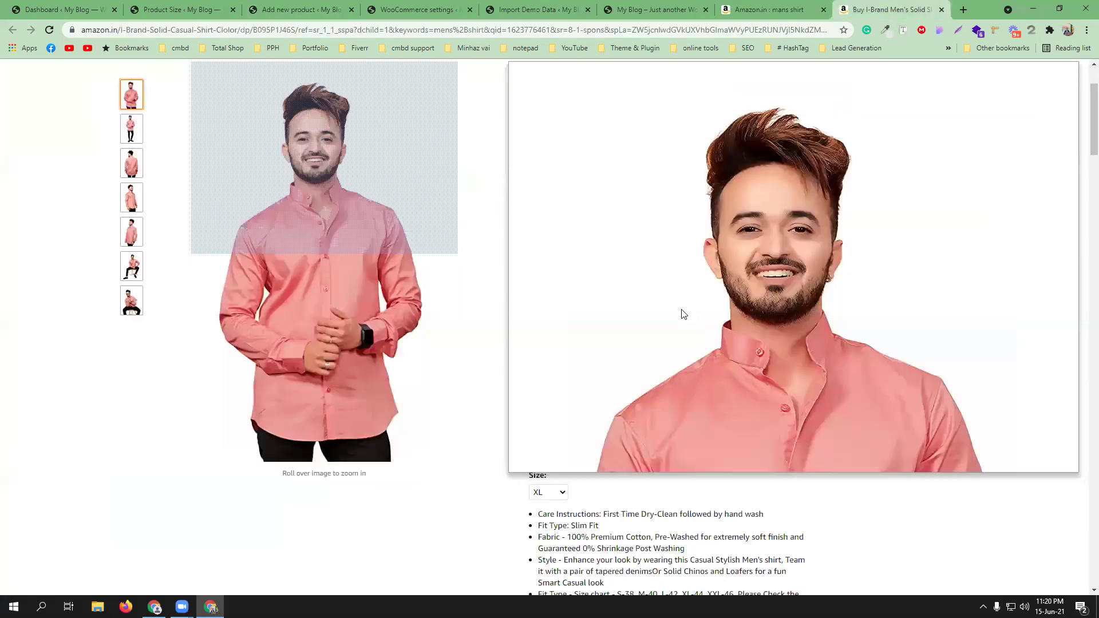
{"action": "scroll", "coordinate": [654, 384], "scroll_direction": "down", "scroll_amount": 2}
{"action": "left_click_drag", "start_coordinate": [658, 447], "coordinate": [526, 290]}
{"action": "right_click", "coordinate": [580, 286]}
{"action": "left_click", "coordinate": [592, 297]}
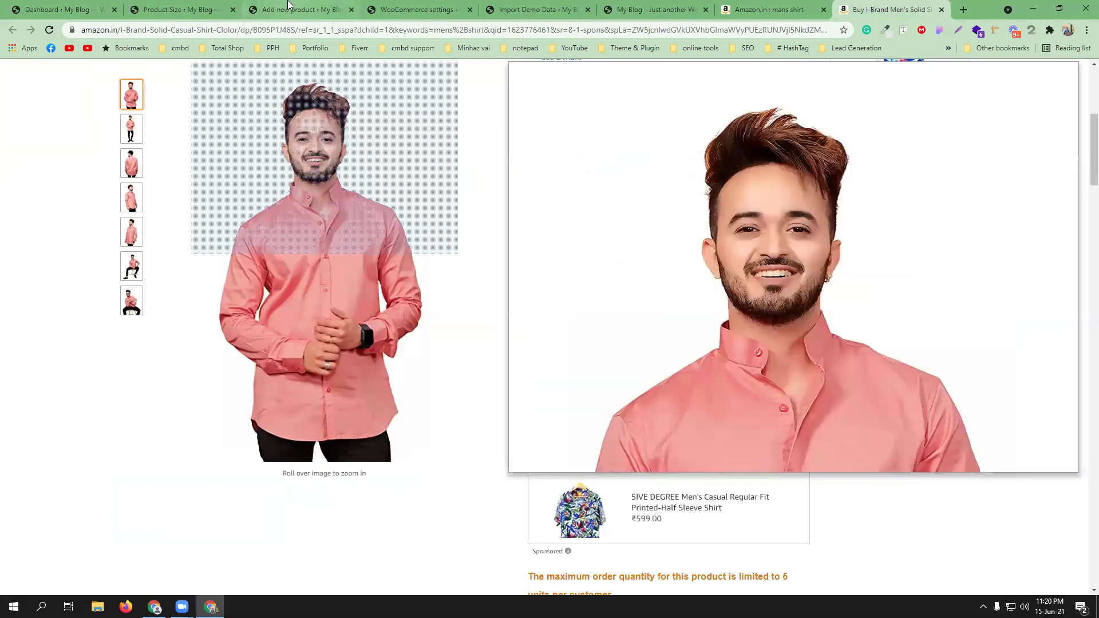
{"action": "left_click", "coordinate": [297, 4]}
{"action": "right_click", "coordinate": [340, 364]}
- Paste the bullet list into the description and set the regular price to 649
{"action": "left_click", "coordinate": [389, 456]}
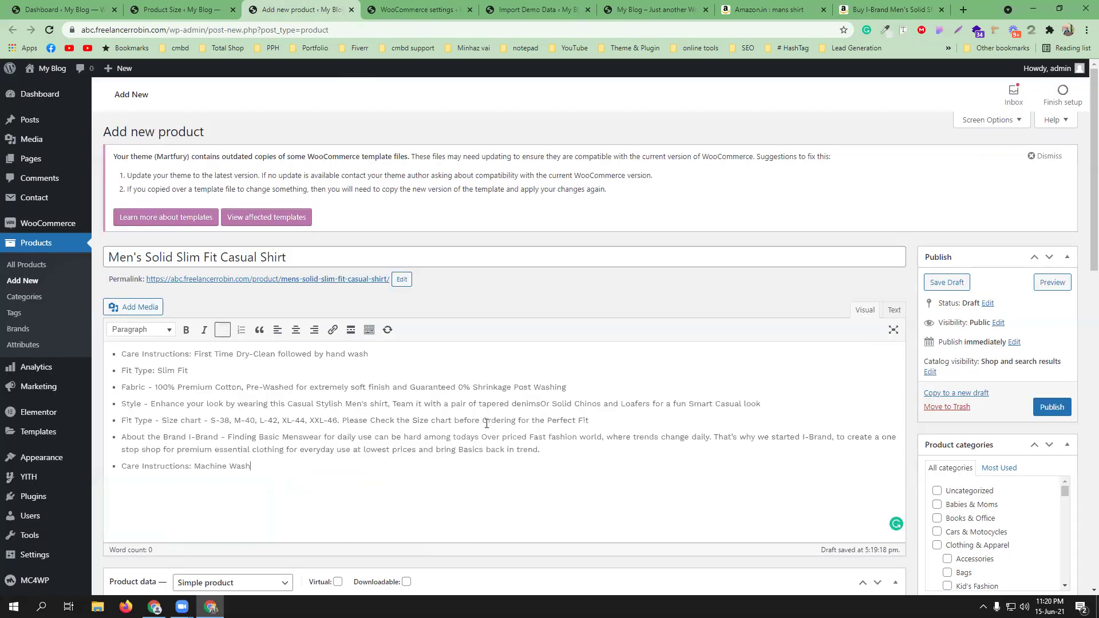
{"action": "scroll", "coordinate": [480, 414], "scroll_direction": "down", "scroll_amount": 3}
{"action": "scroll", "coordinate": [481, 417], "scroll_direction": "down", "scroll_amount": 2}
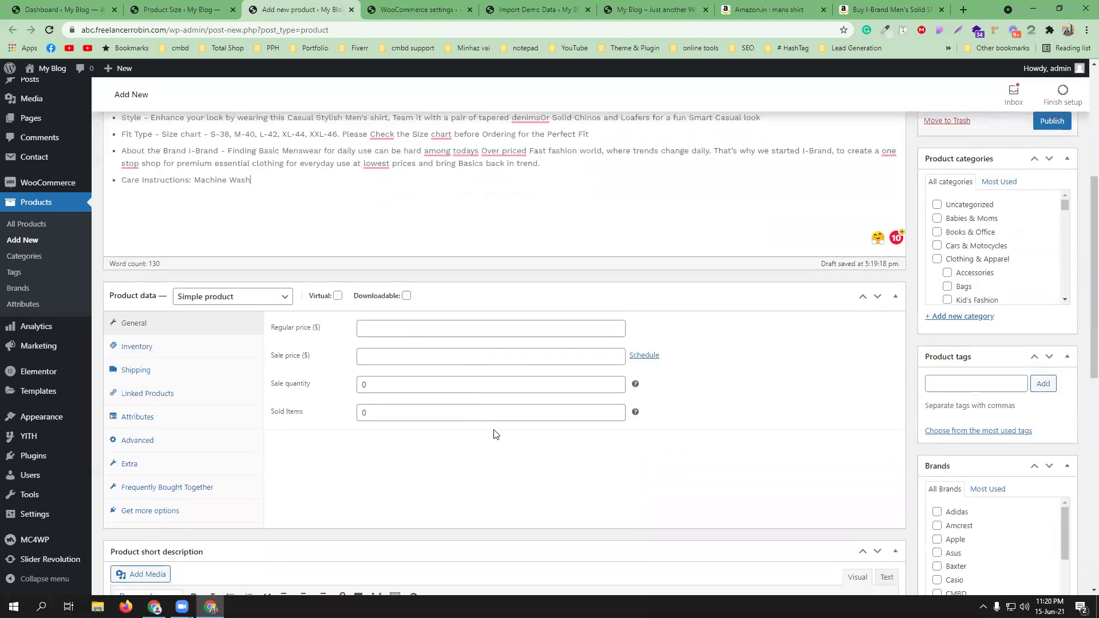
{"action": "left_click", "coordinate": [406, 327]}
{"action": "type", "text": "649"}
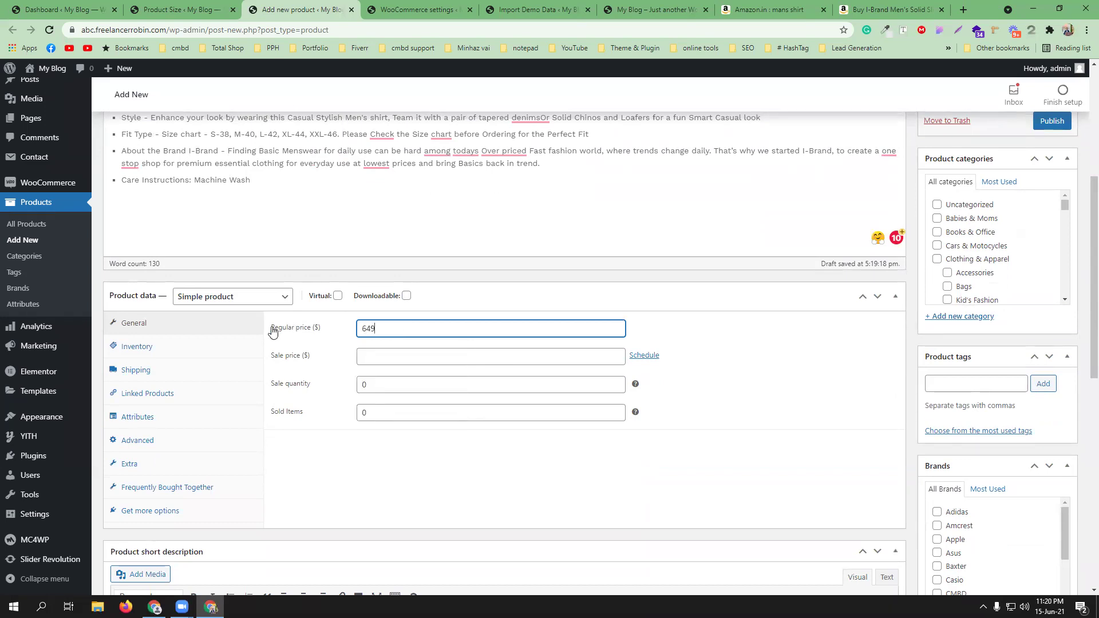
- Look over the Attributes tab's attribute list, then return to the General settings
{"action": "left_click", "coordinate": [152, 422]}
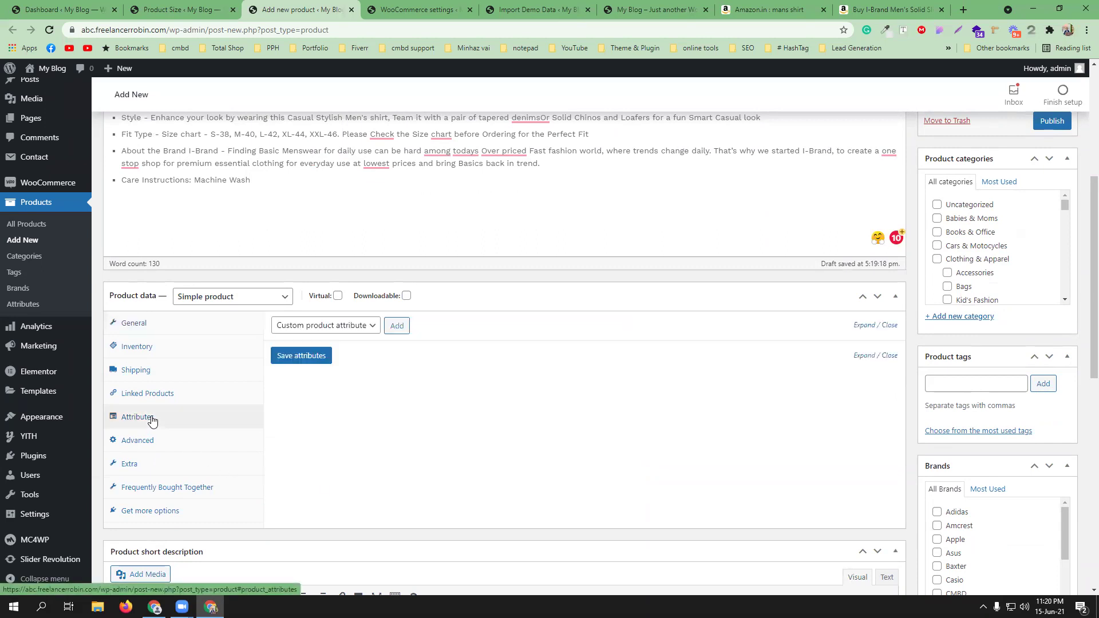
{"action": "left_click", "coordinate": [355, 332]}
{"action": "left_click", "coordinate": [355, 330]}
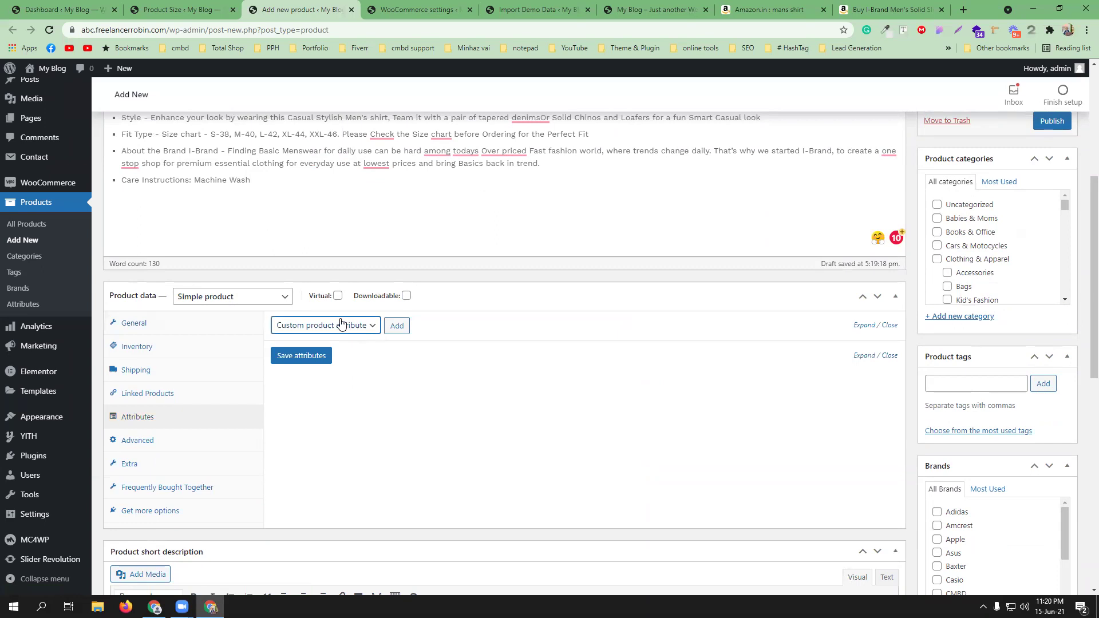
{"action": "left_click", "coordinate": [174, 325]}
{"action": "left_click", "coordinate": [219, 301]}
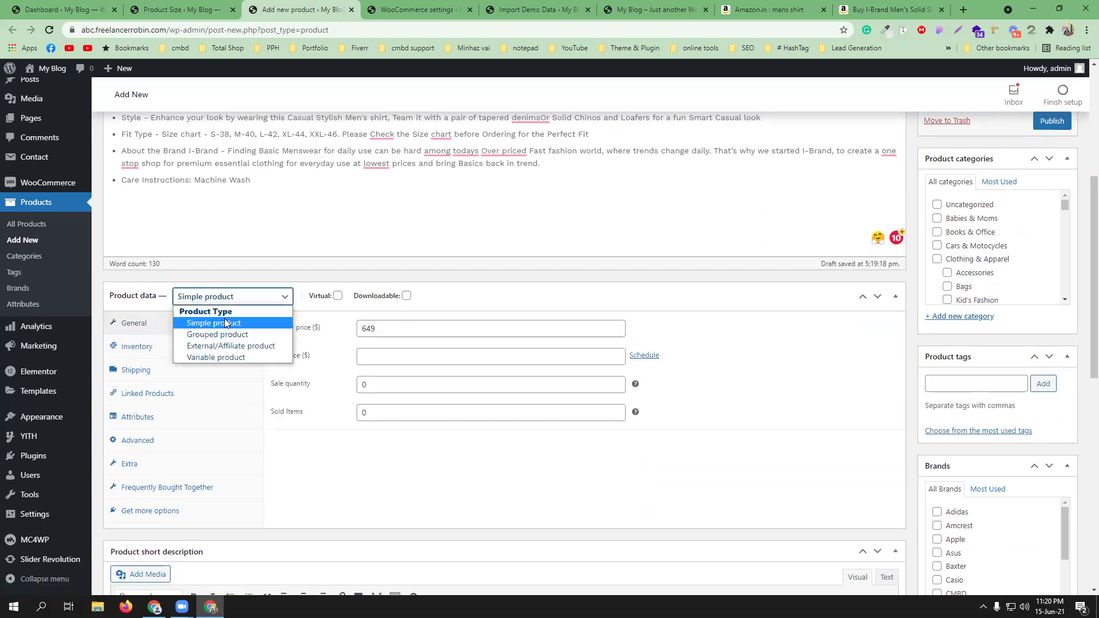
- Make the shirt a Variable product with SKU CMBD_SHIRT_93, managed stock and low-stock threshold 2
{"action": "left_click", "coordinate": [226, 362]}
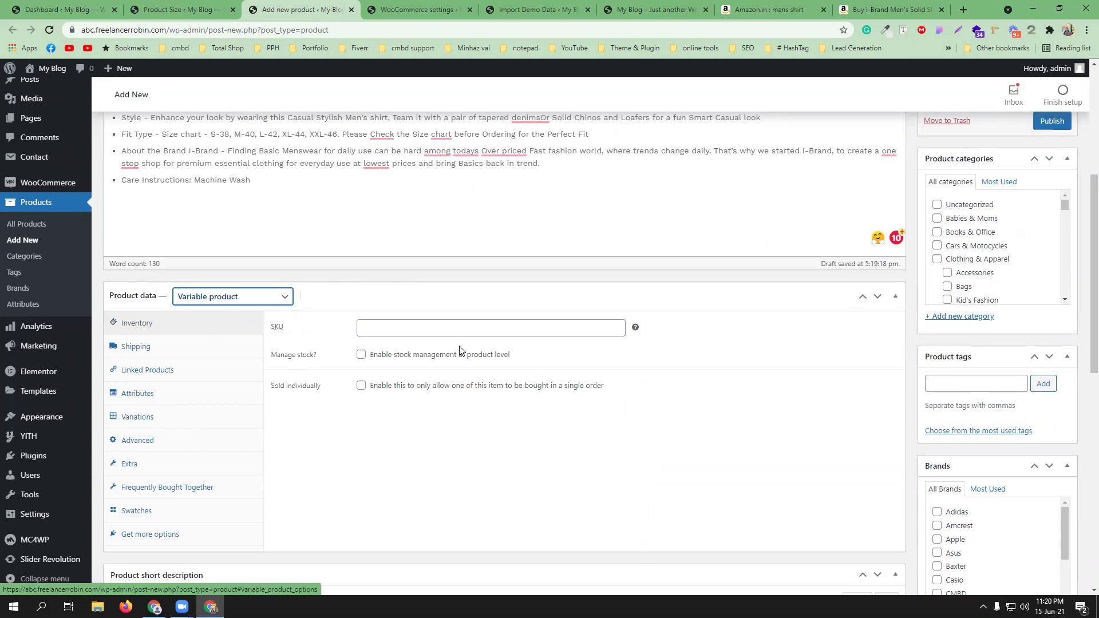
{"action": "left_click", "coordinate": [414, 330]}
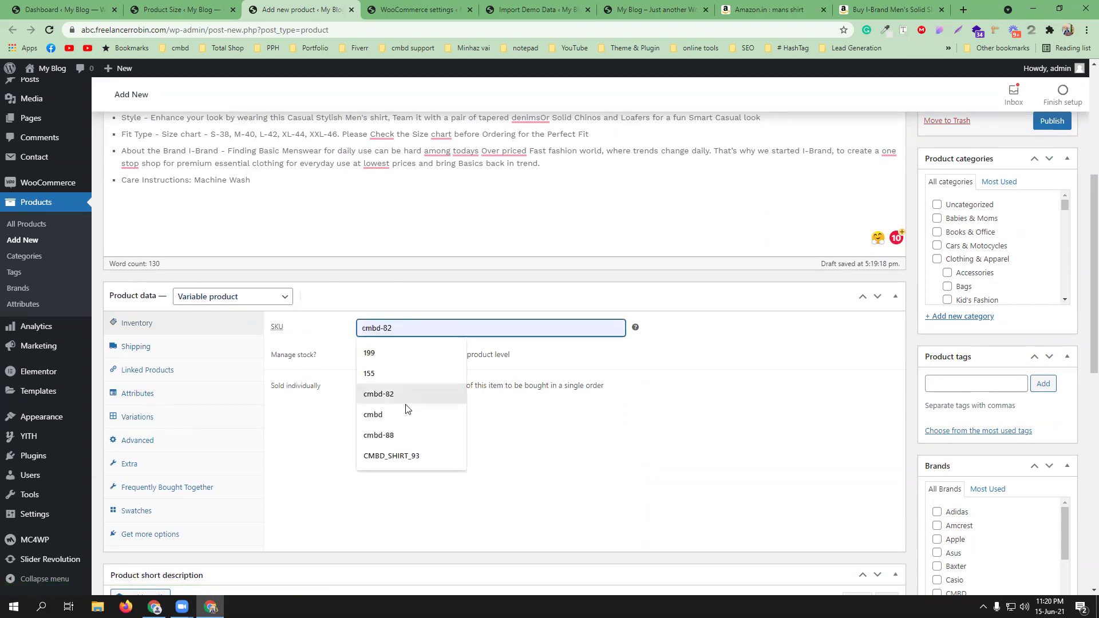
{"action": "left_click", "coordinate": [402, 453]}
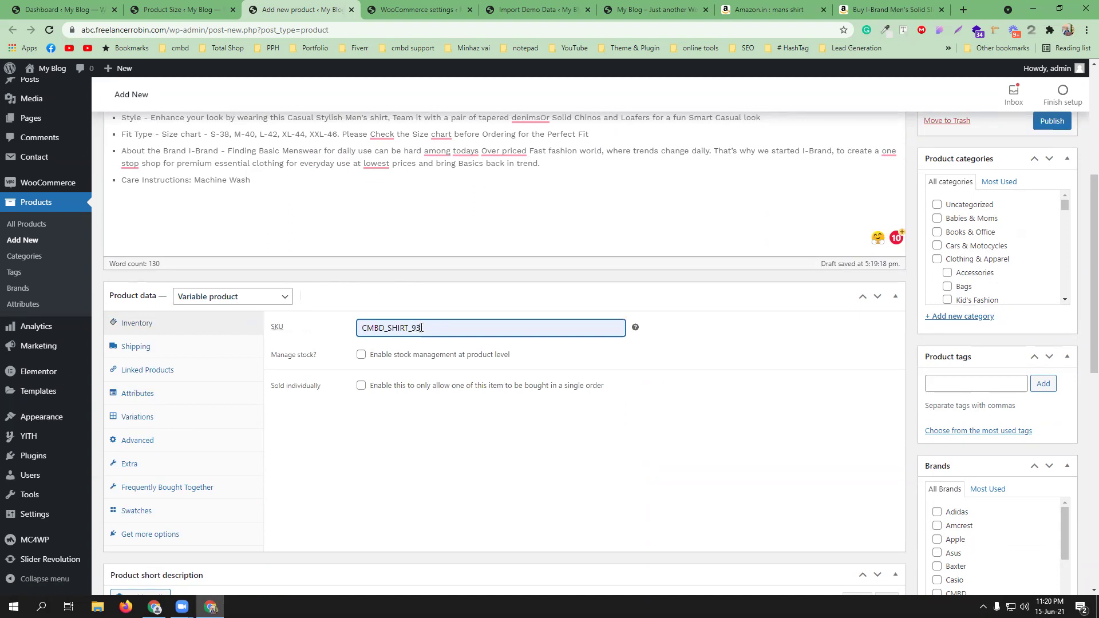
{"action": "type", "text": "_V"}
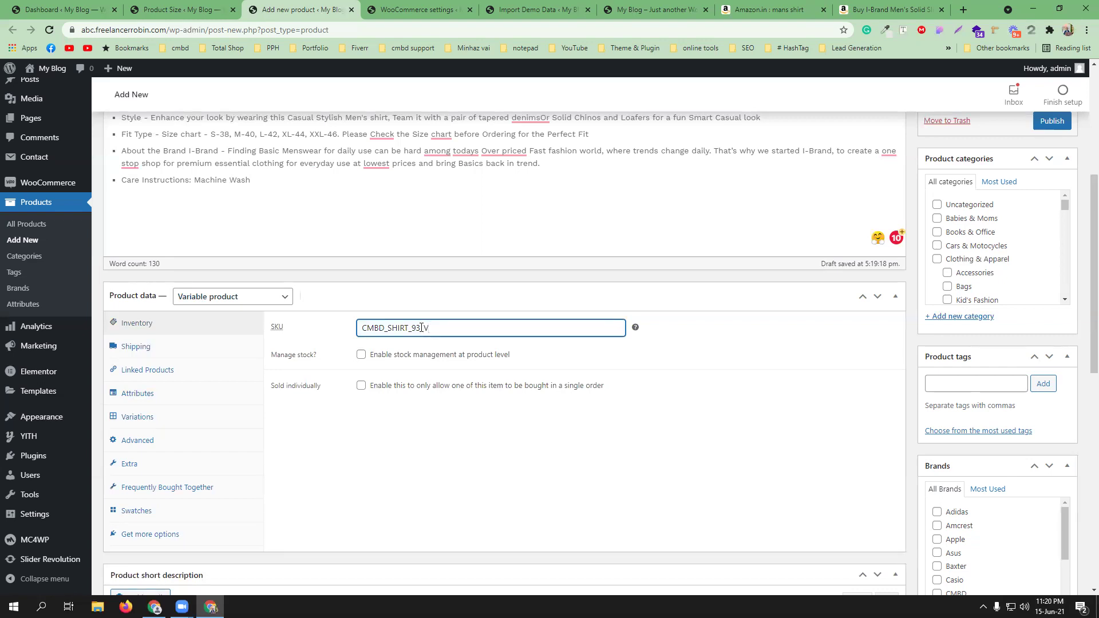
{"action": "left_click", "coordinate": [360, 356]}
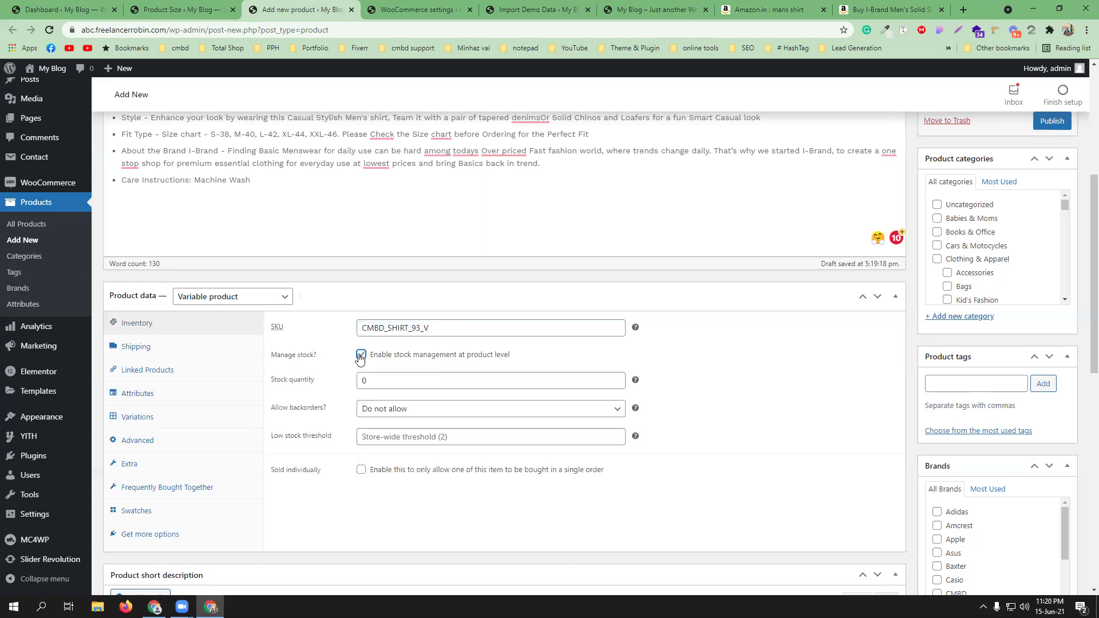
{"action": "double_click", "coordinate": [389, 380]}
{"action": "type", "text": "100"}
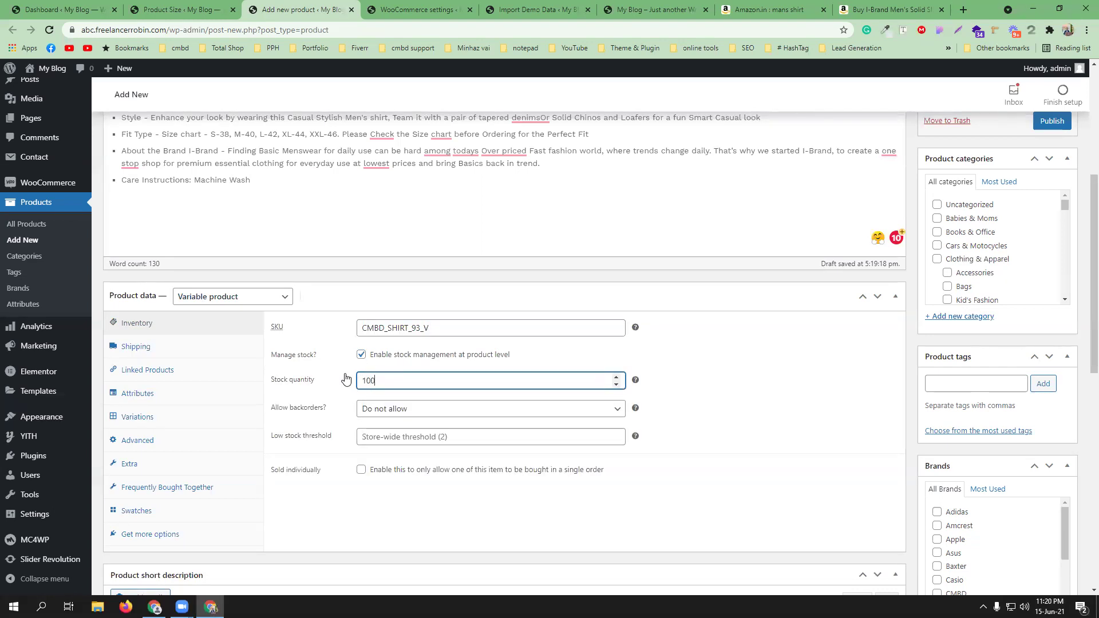
{"action": "left_click", "coordinate": [428, 437]}
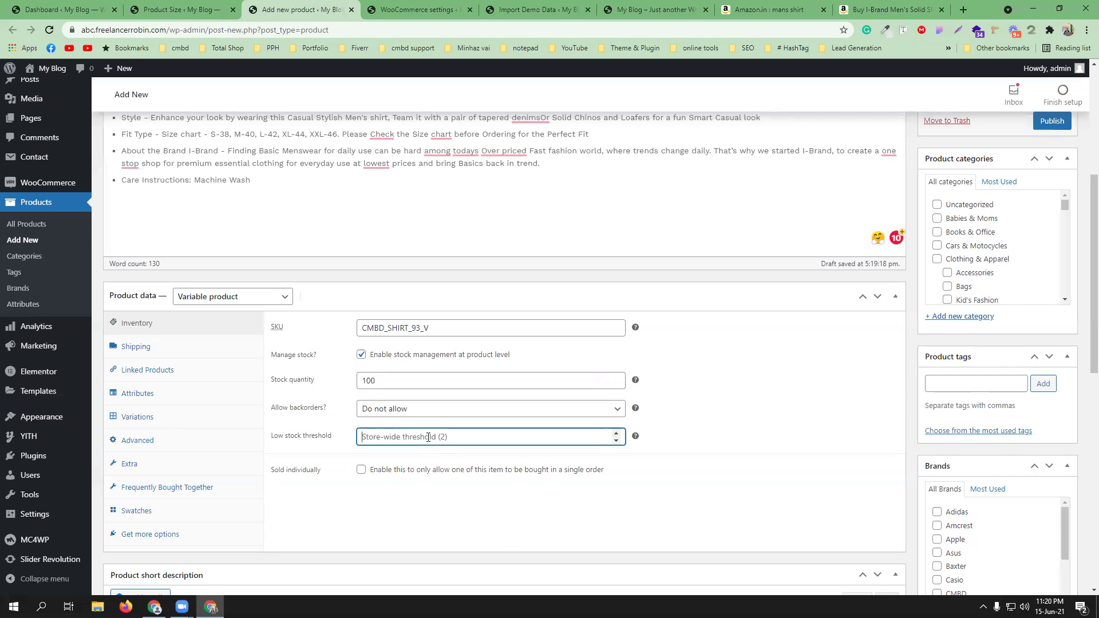
{"action": "type", "text": "2"}
{"action": "left_click", "coordinate": [412, 468]}
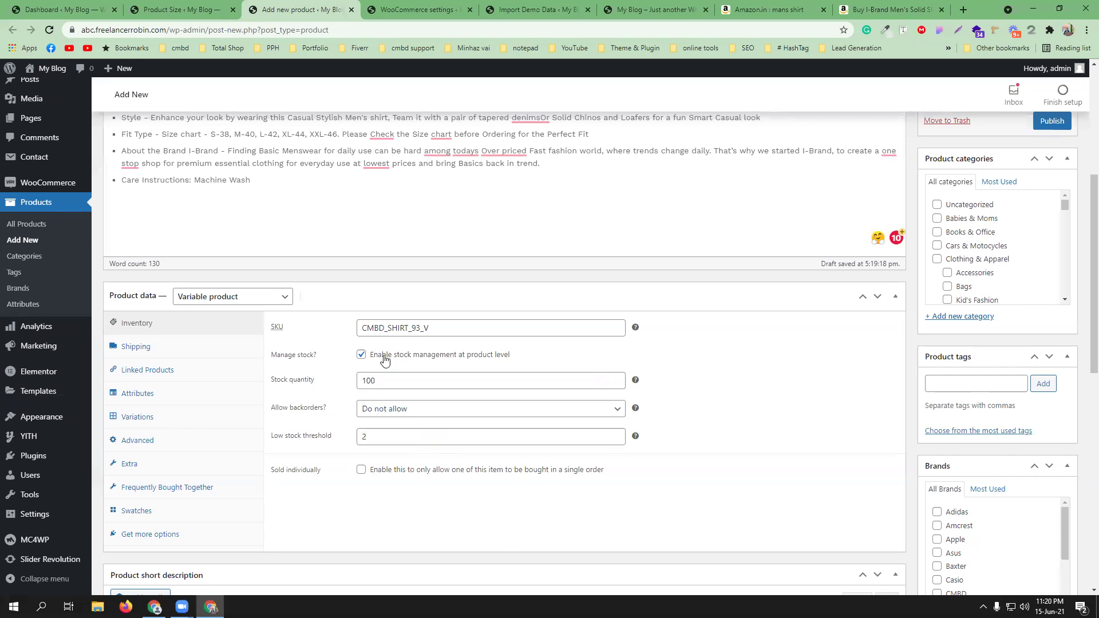
- Look over the Attributes and Variations settings and add a custom product attribute
{"action": "left_click", "coordinate": [164, 396]}
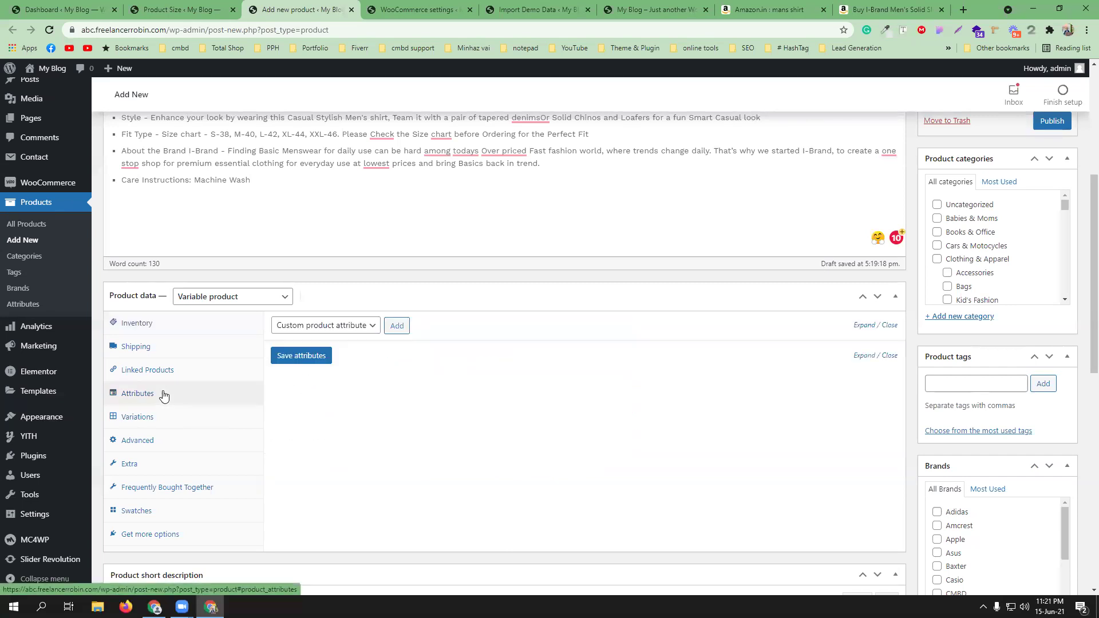
{"action": "left_click", "coordinate": [322, 326]}
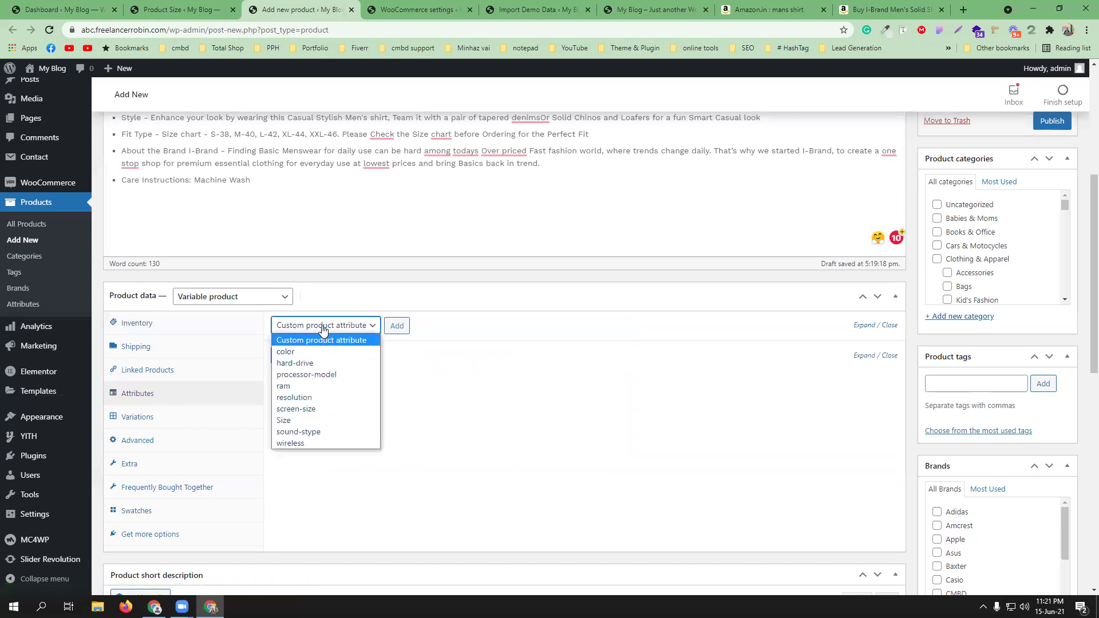
{"action": "left_click", "coordinate": [165, 419]}
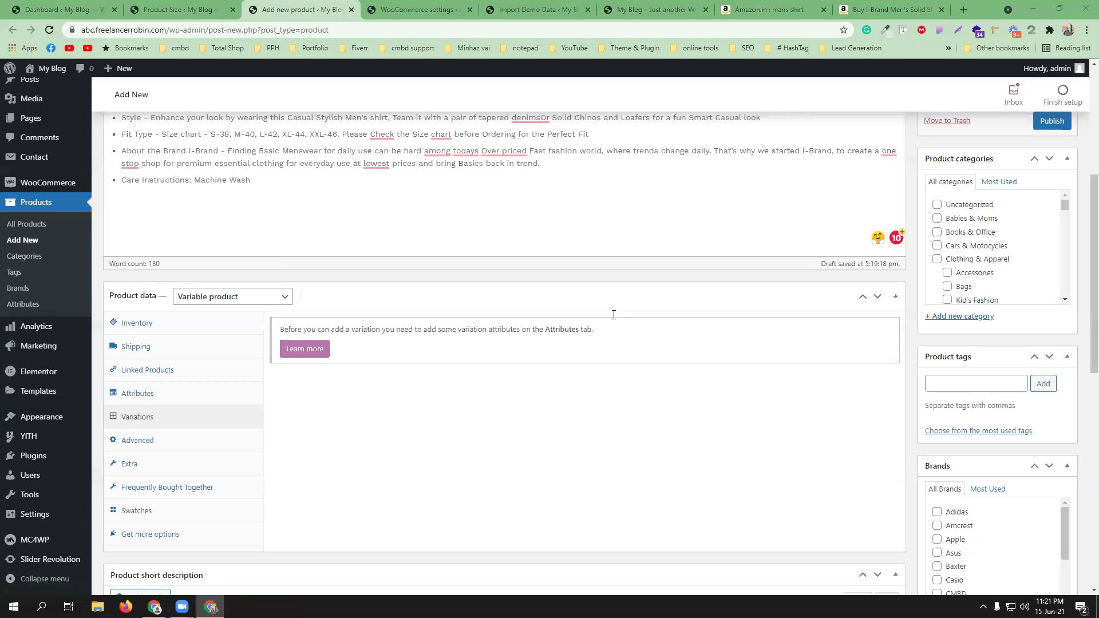
{"action": "left_click", "coordinate": [145, 393]}
{"action": "left_click", "coordinate": [350, 329]}
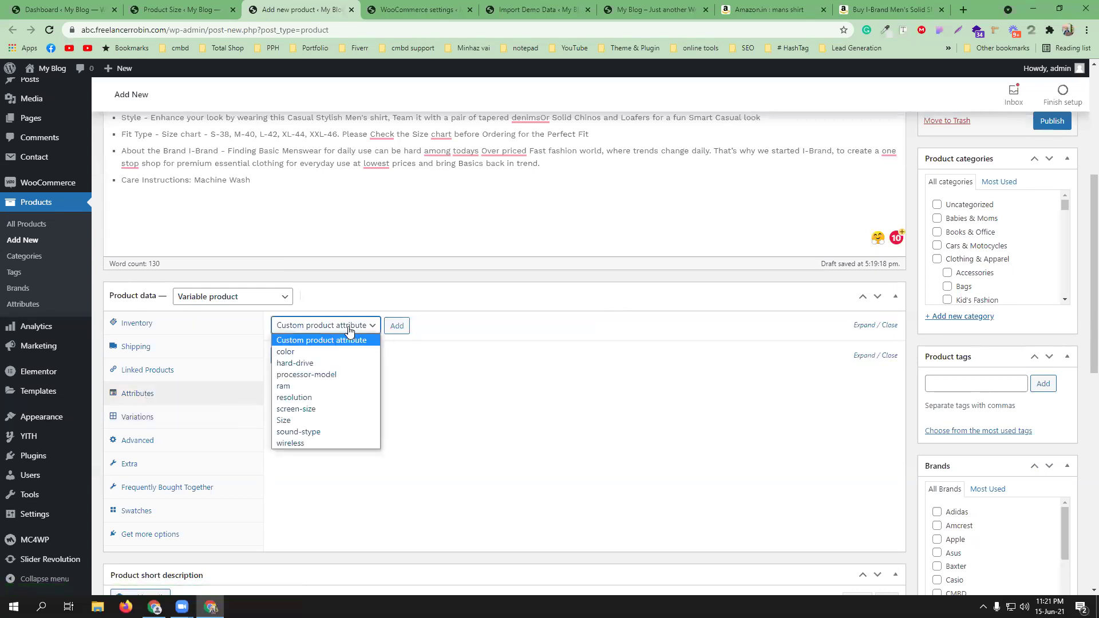
{"action": "left_click", "coordinate": [348, 327]}
{"action": "left_click", "coordinate": [397, 327]}
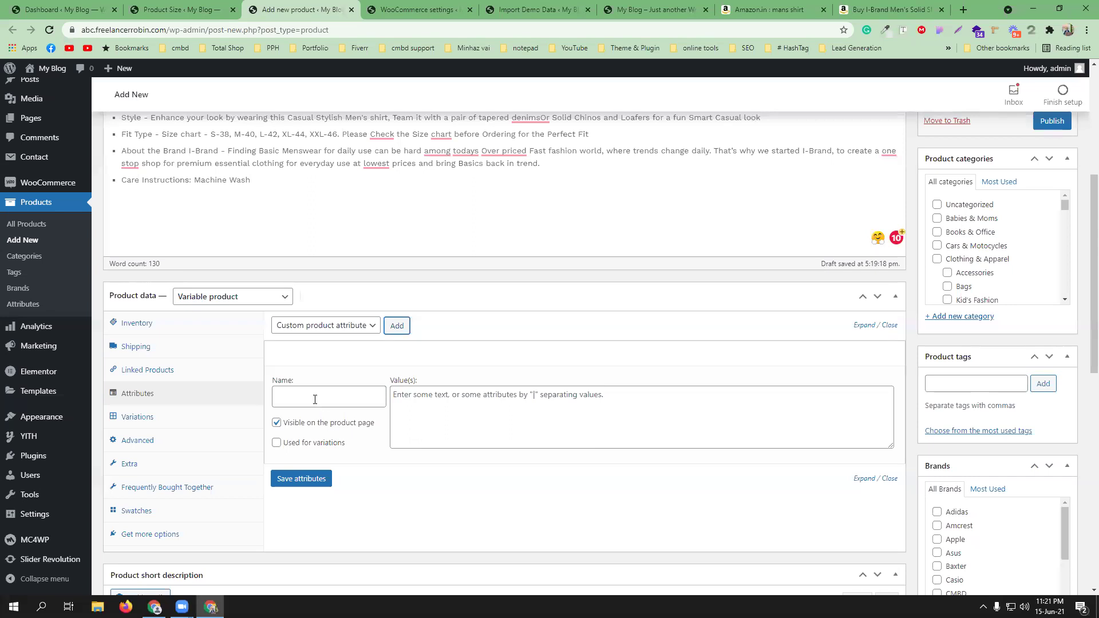
- Name the custom attribute Color, tick Used for variations, and start entering White
{"action": "left_click", "coordinate": [315, 394]}
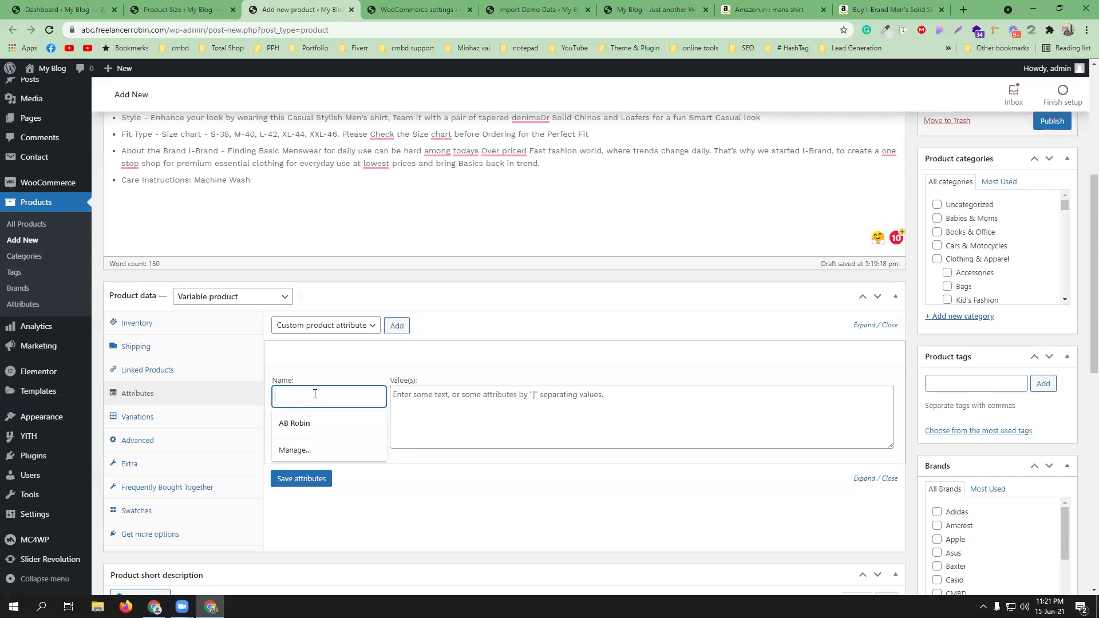
{"action": "type", "text": "Color"}
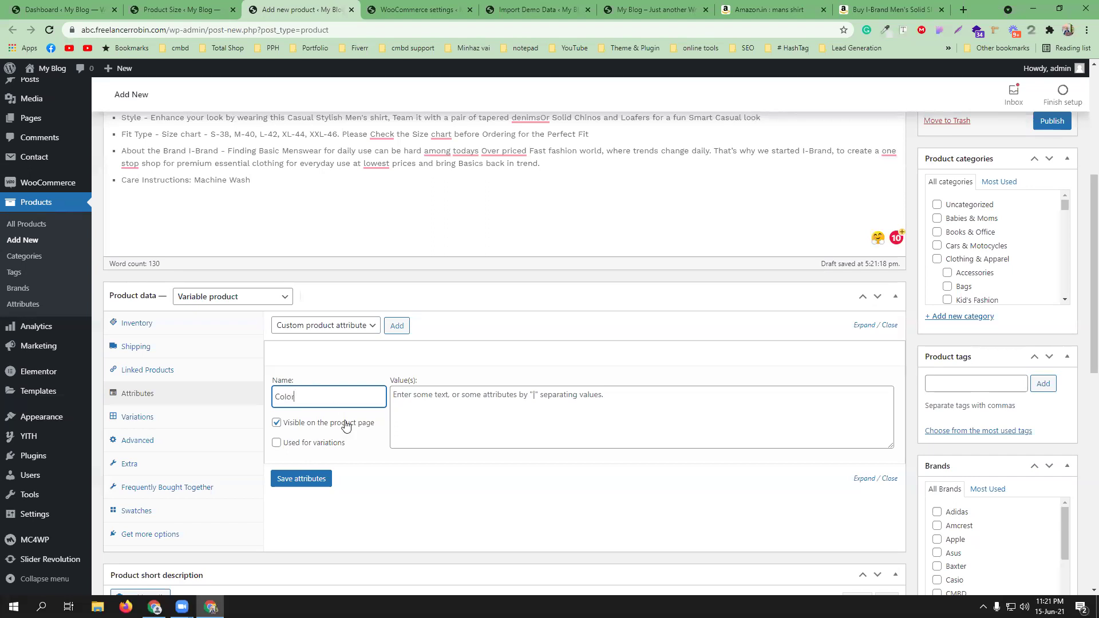
{"action": "left_click", "coordinate": [438, 387]}
{"action": "left_click", "coordinate": [441, 394]}
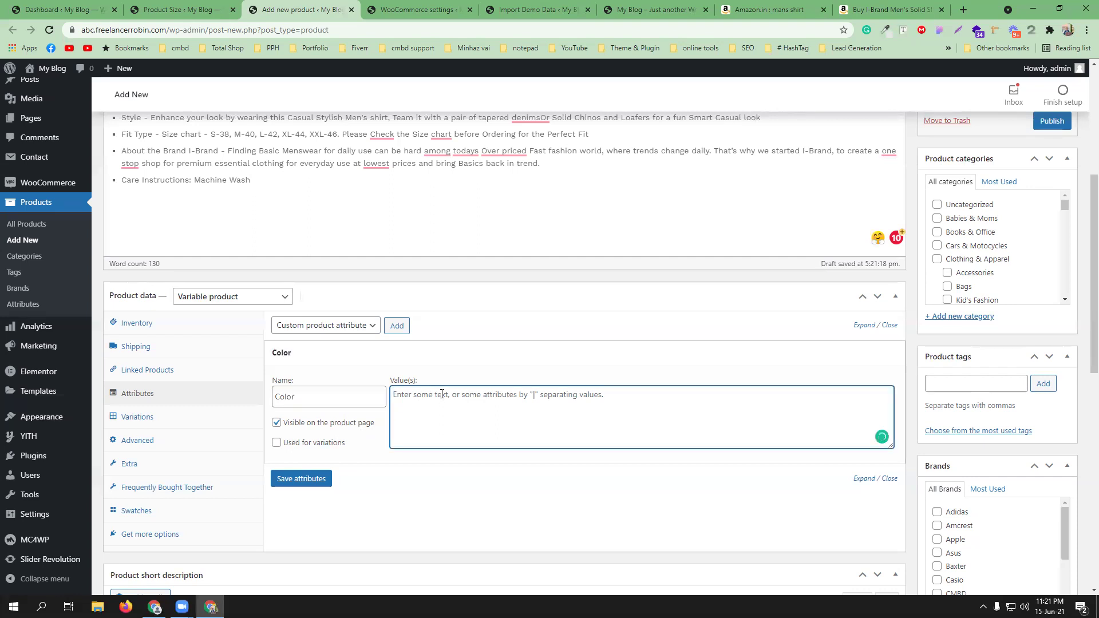
{"action": "left_click", "coordinate": [320, 444]}
{"action": "left_click", "coordinate": [431, 399]}
{"action": "type", "text": "White"}
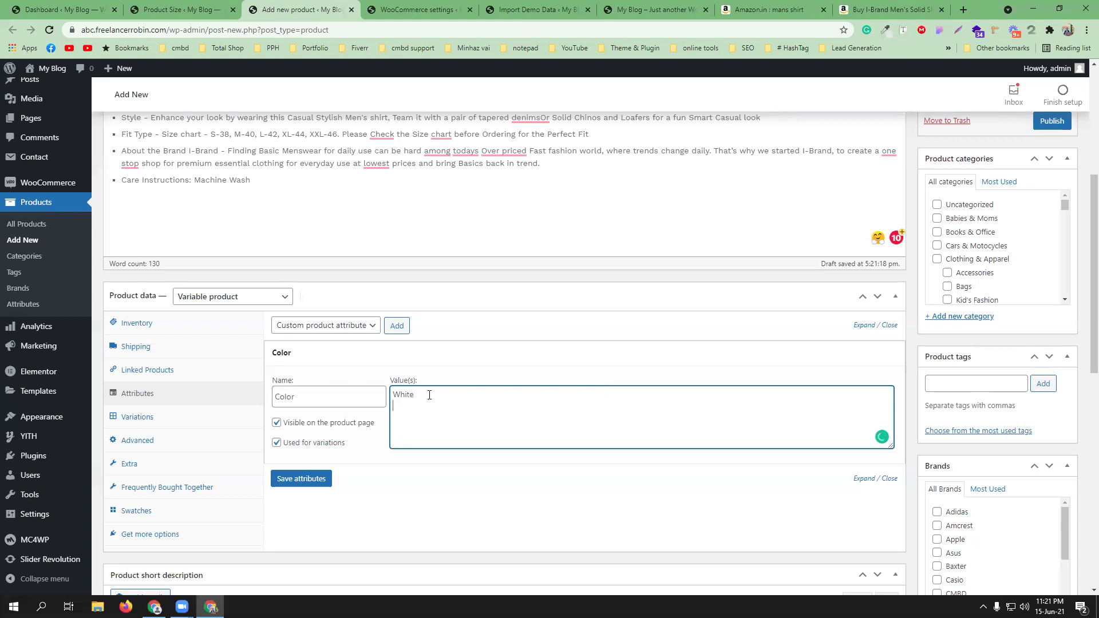
- Delete the White value and Color name, and untick both visibility and variation options
{"action": "key", "text": "ctrl+a"}
{"action": "key", "text": "BackSpace"}
{"action": "left_click", "coordinate": [277, 424]}
{"action": "left_click", "coordinate": [277, 442]}
{"action": "left_click", "coordinate": [309, 395]}
{"action": "key", "text": "ctrl+a"}
{"action": "key", "text": "BackSpace"}
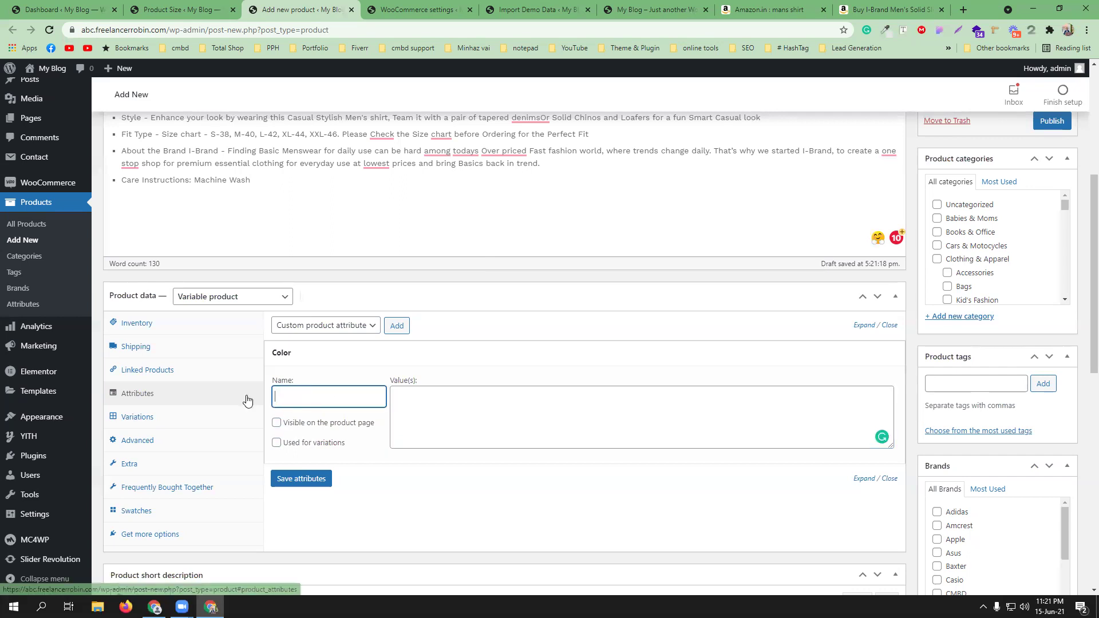
- Add the global color attribute with all its terms, used for variations, and save
{"action": "left_click", "coordinate": [332, 357]}
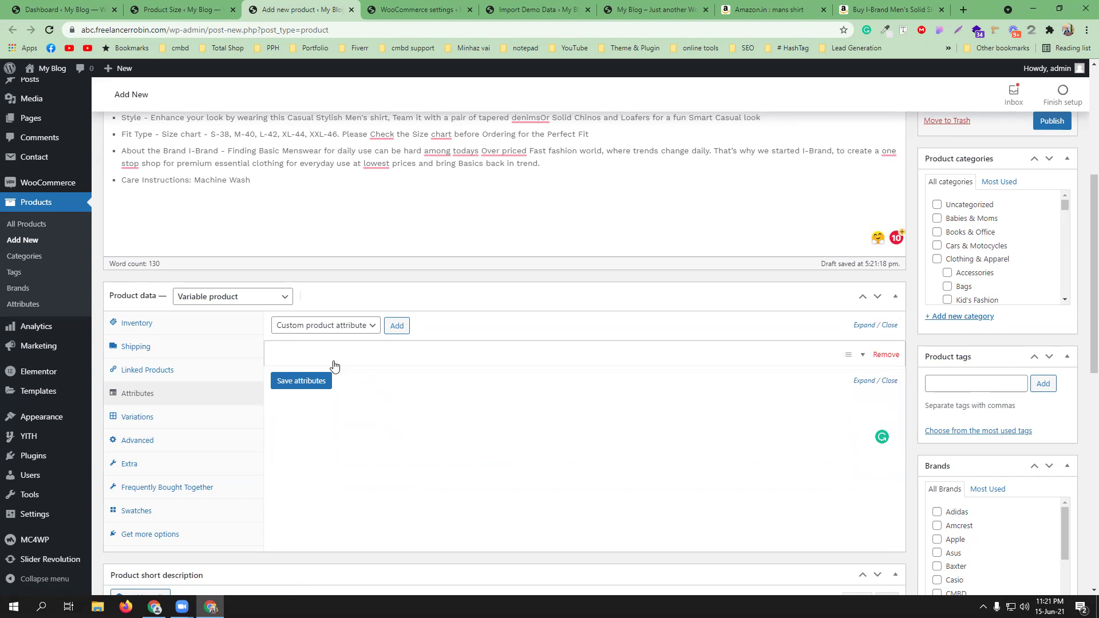
{"action": "left_click", "coordinate": [349, 326]}
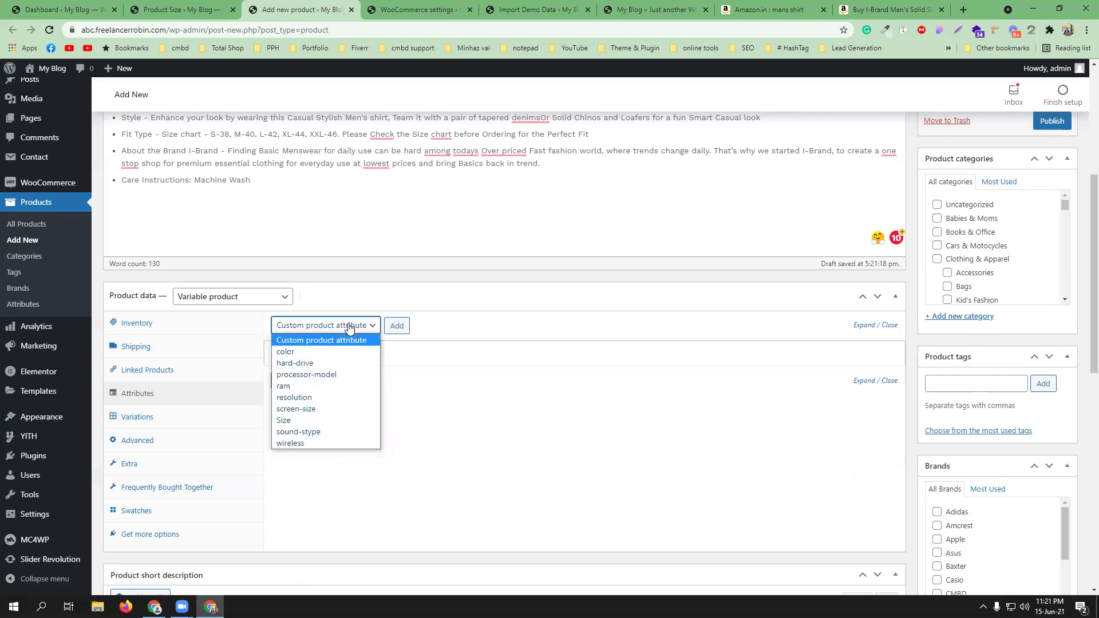
{"action": "left_click", "coordinate": [323, 351]}
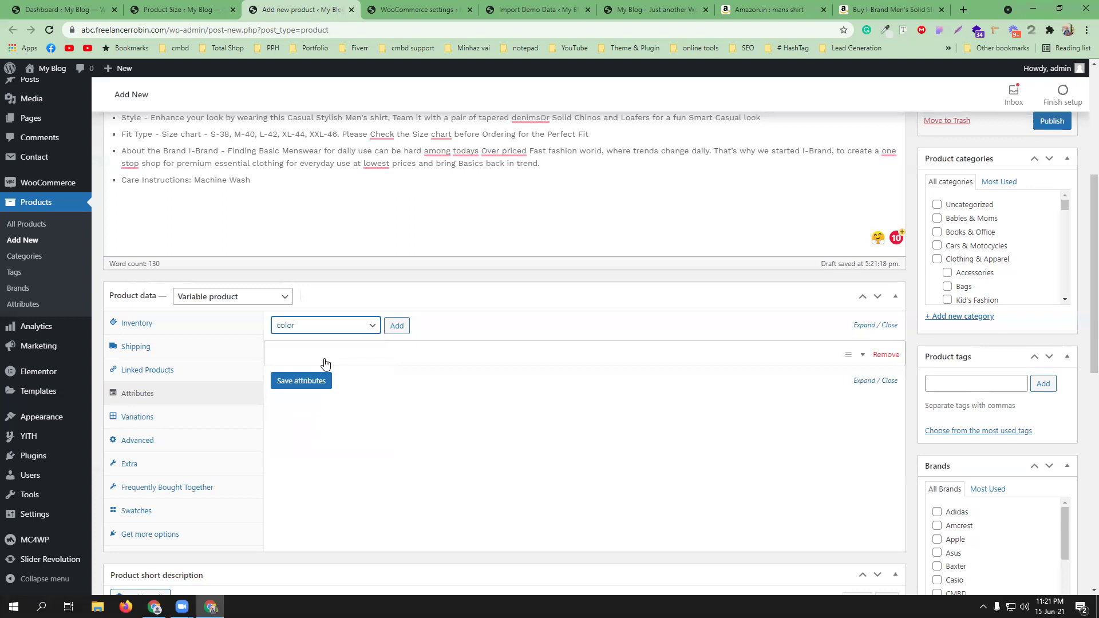
{"action": "left_click", "coordinate": [399, 327]}
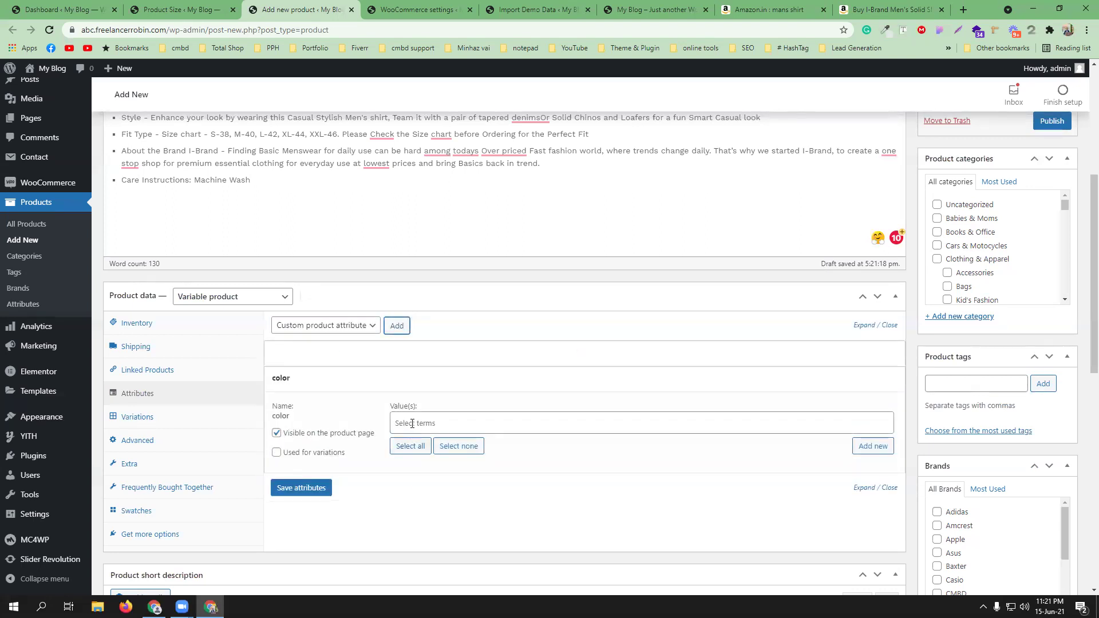
{"action": "left_click", "coordinate": [413, 447]}
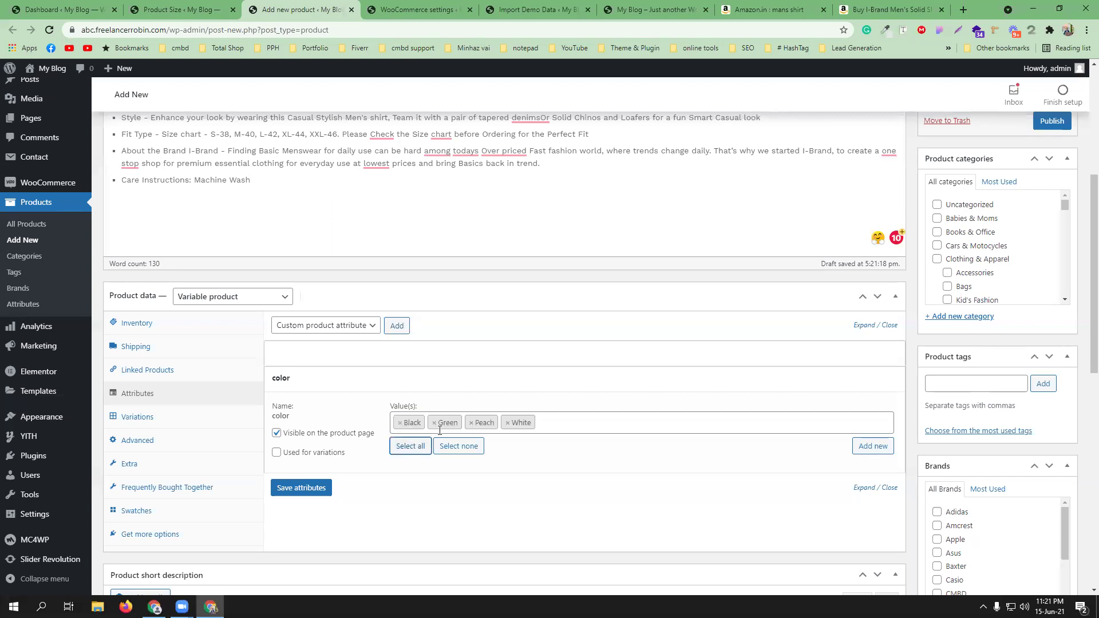
{"action": "left_click", "coordinate": [309, 454]}
{"action": "left_click", "coordinate": [314, 491]}
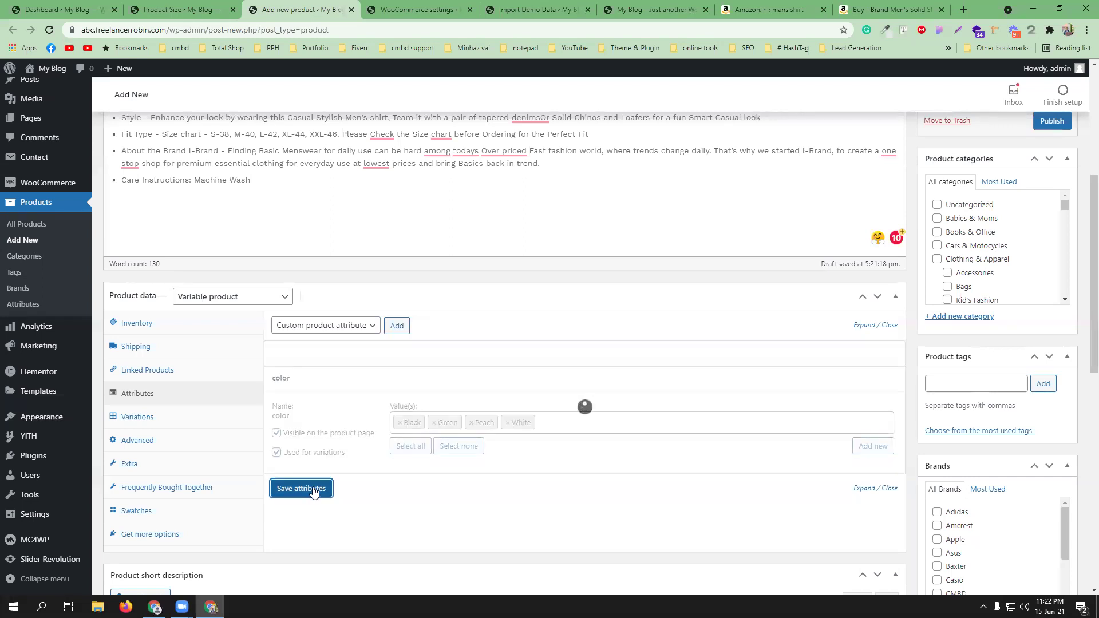
- Add the Size attribute with all terms L, M and XL, used for variations
{"action": "left_click", "coordinate": [343, 326]}
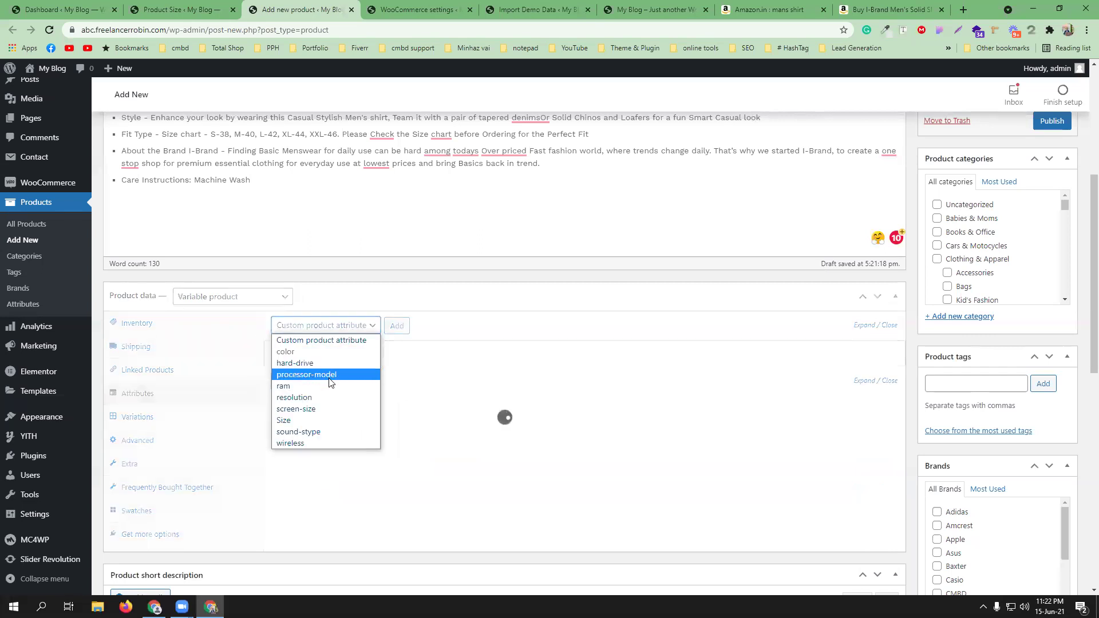
{"action": "left_click", "coordinate": [329, 419]}
{"action": "left_click", "coordinate": [396, 325]}
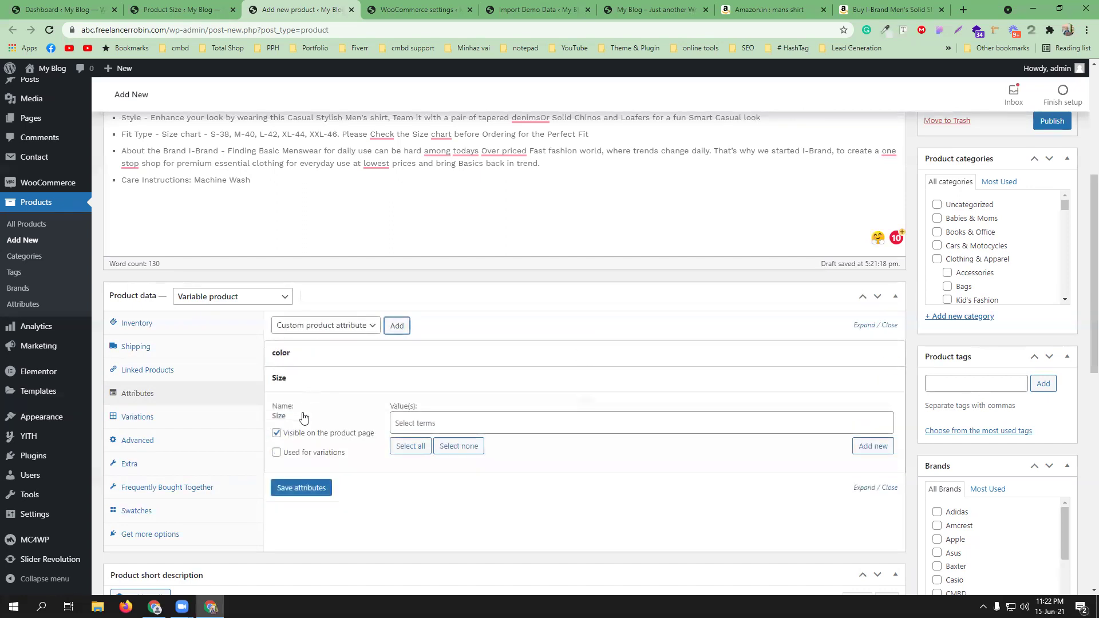
{"action": "left_click", "coordinate": [295, 453]}
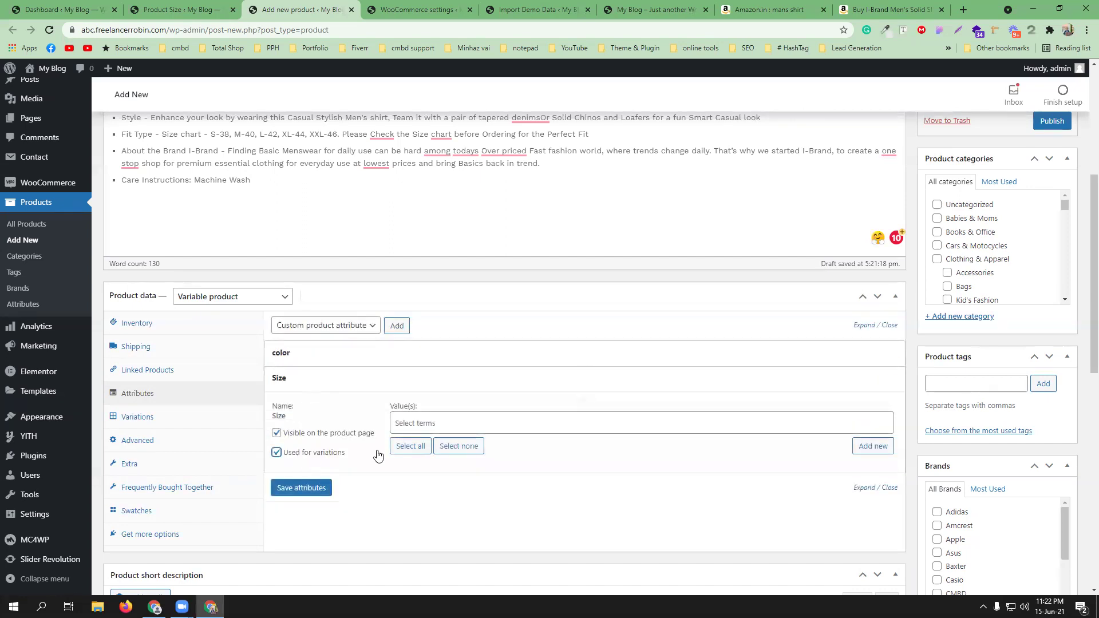
{"action": "left_click", "coordinate": [405, 447]}
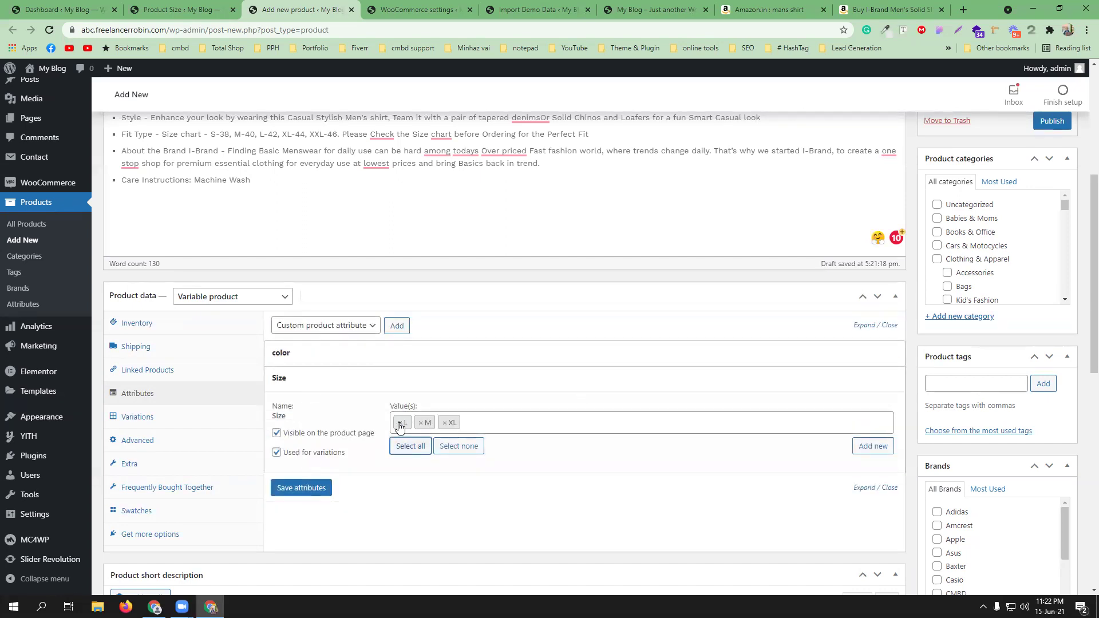
{"action": "left_click", "coordinate": [106, 5]}
- Review the store attributes page, then save the shirt's color and Size attributes
{"action": "mouse_move", "coordinate": [46, 283]}
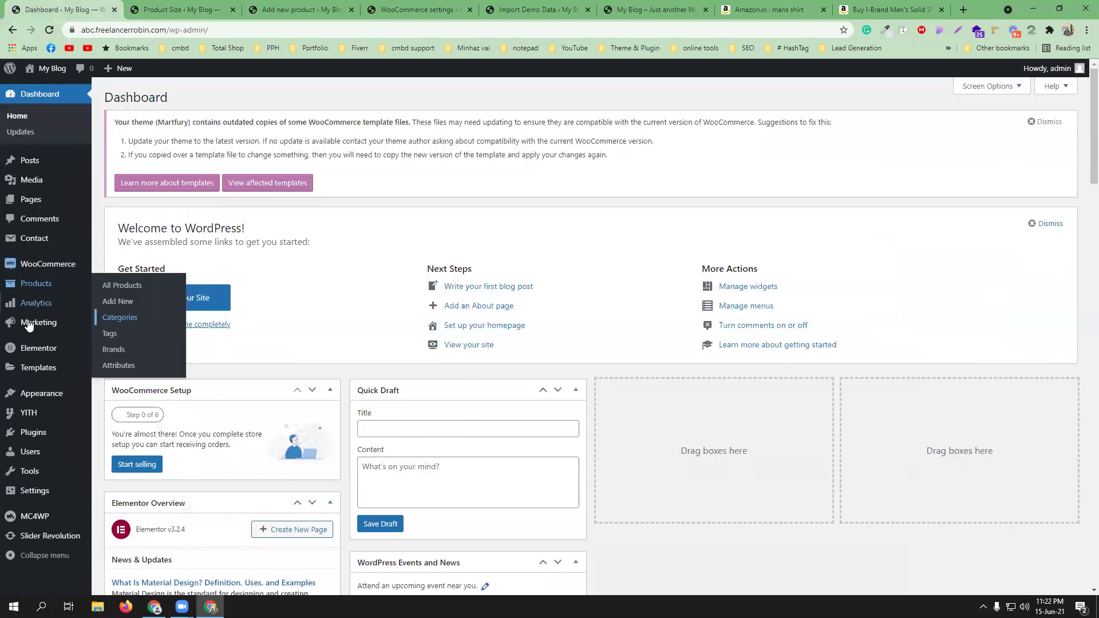
{"action": "left_click", "coordinate": [116, 369]}
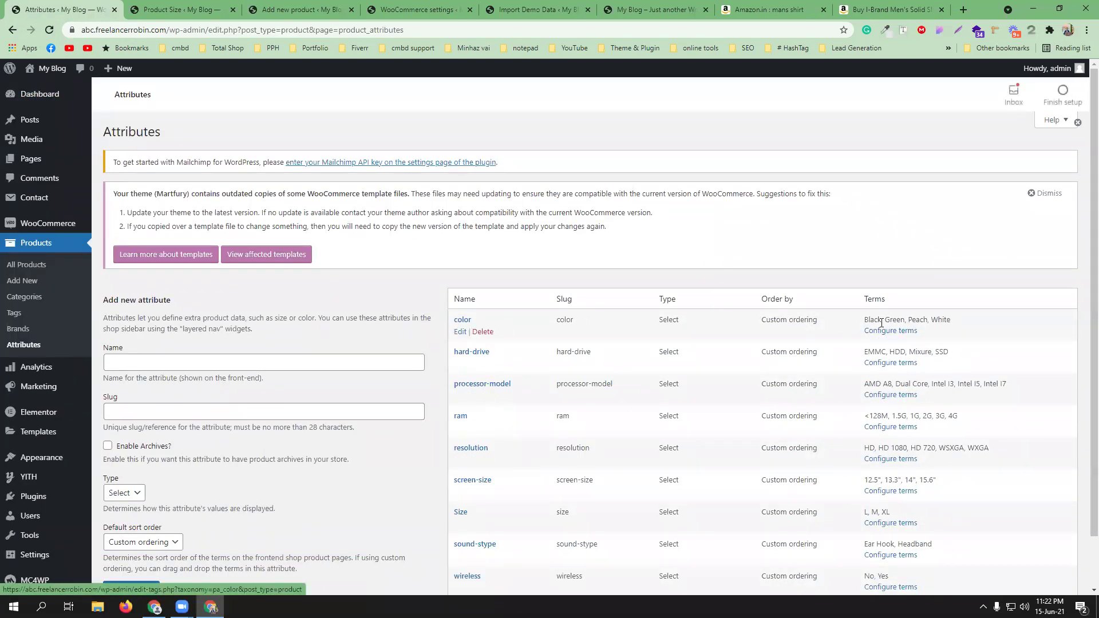
{"action": "scroll", "coordinate": [521, 445], "scroll_direction": "down", "scroll_amount": 1}
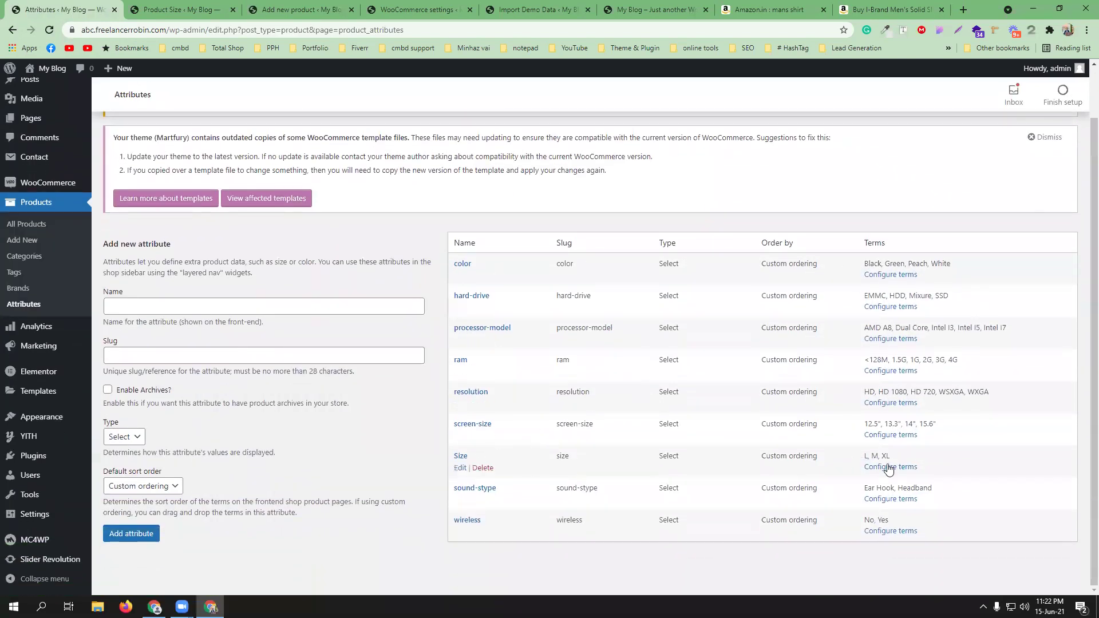
{"action": "left_click", "coordinate": [289, 9]}
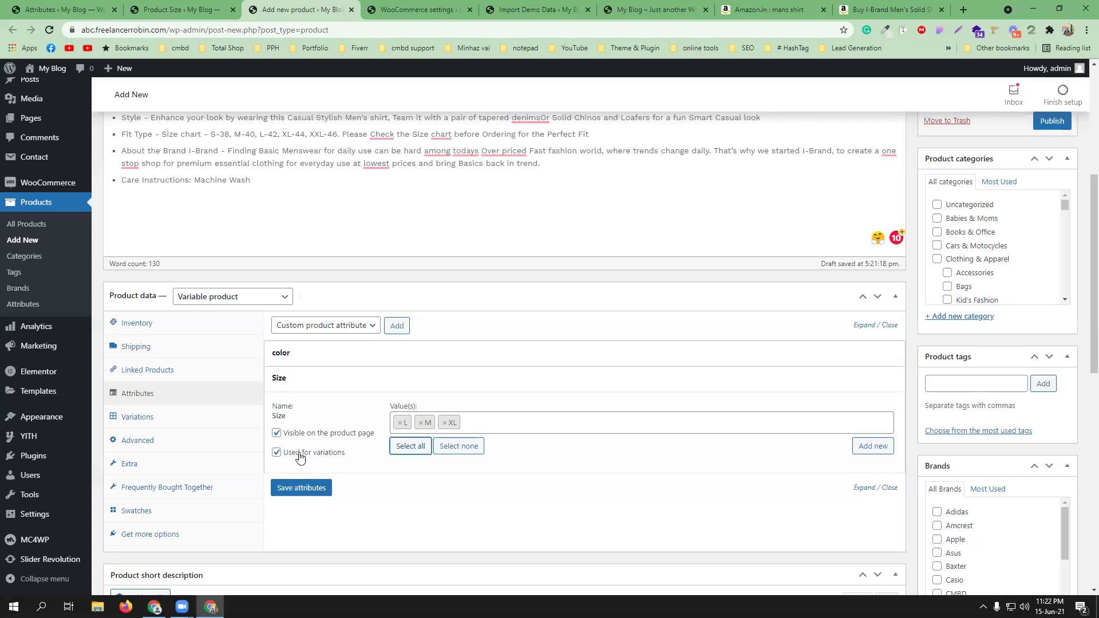
{"action": "left_click", "coordinate": [307, 494]}
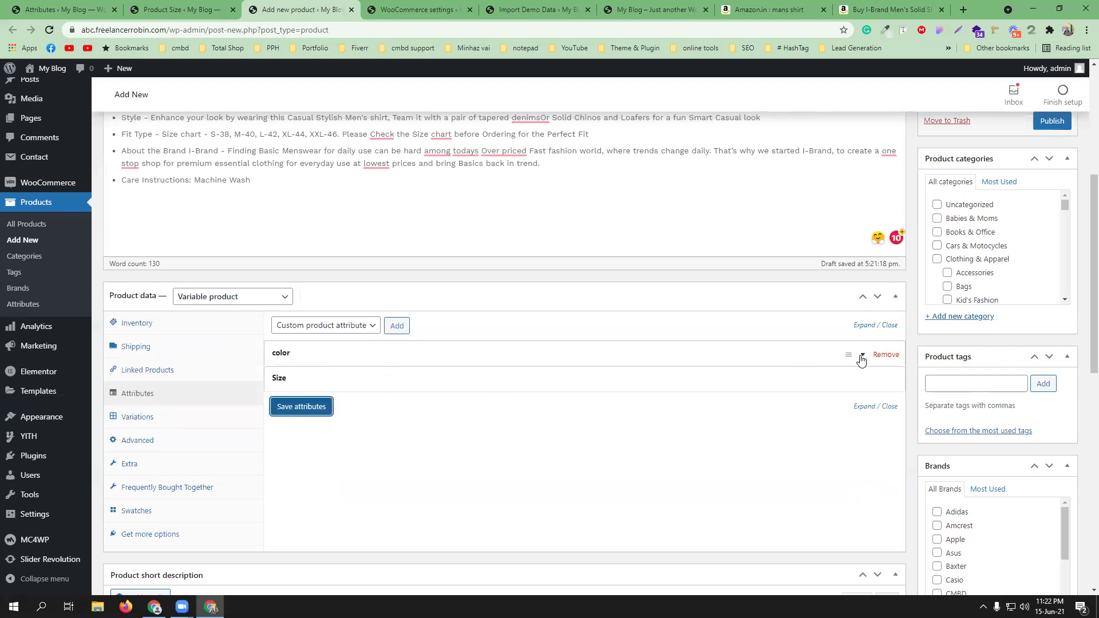
{"action": "left_click", "coordinate": [861, 359]}
{"action": "left_click", "coordinate": [312, 488]}
{"action": "left_click", "coordinate": [144, 416]}
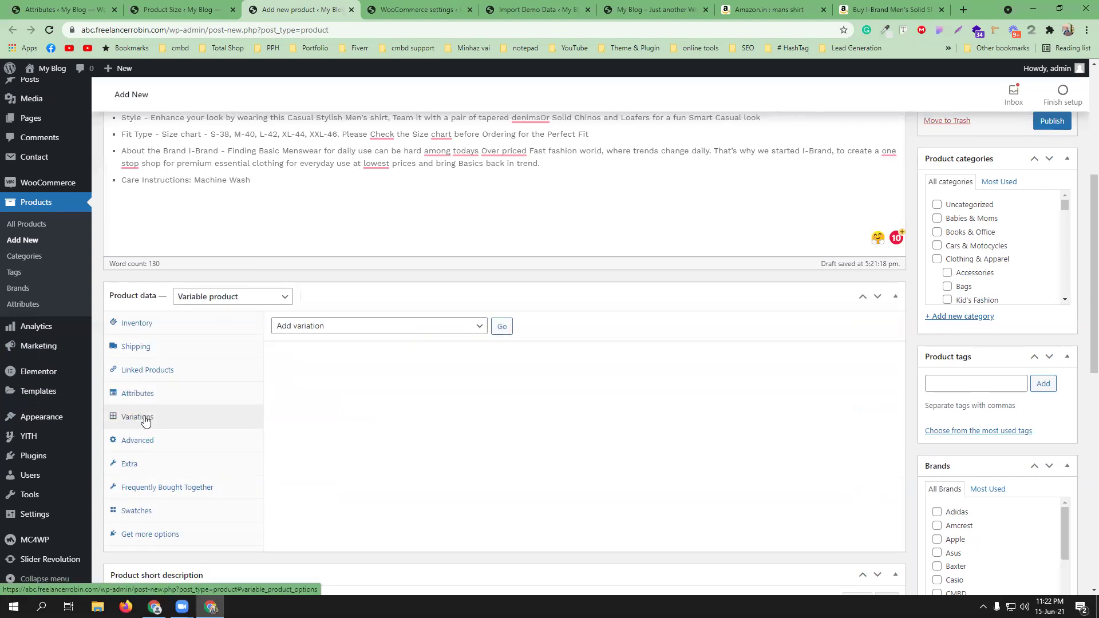
- Generate all 12 colour-size variations from the attributes and dismiss the confirmation notice
{"action": "left_click", "coordinate": [389, 333]}
{"action": "left_click", "coordinate": [385, 353]}
{"action": "left_click", "coordinate": [502, 327]}
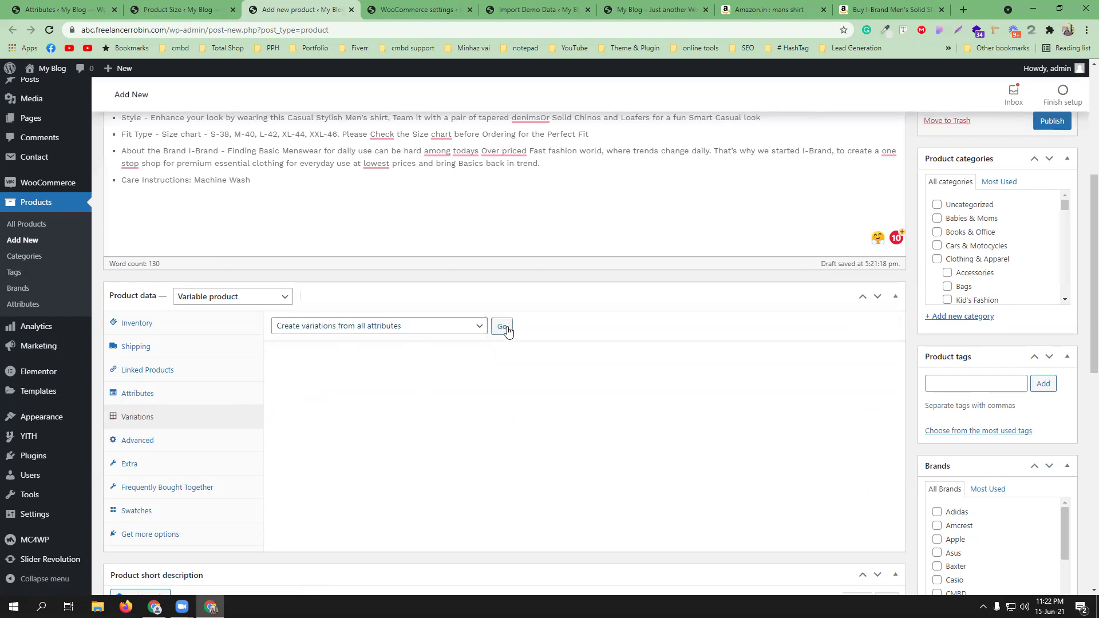
{"action": "left_click", "coordinate": [608, 116]}
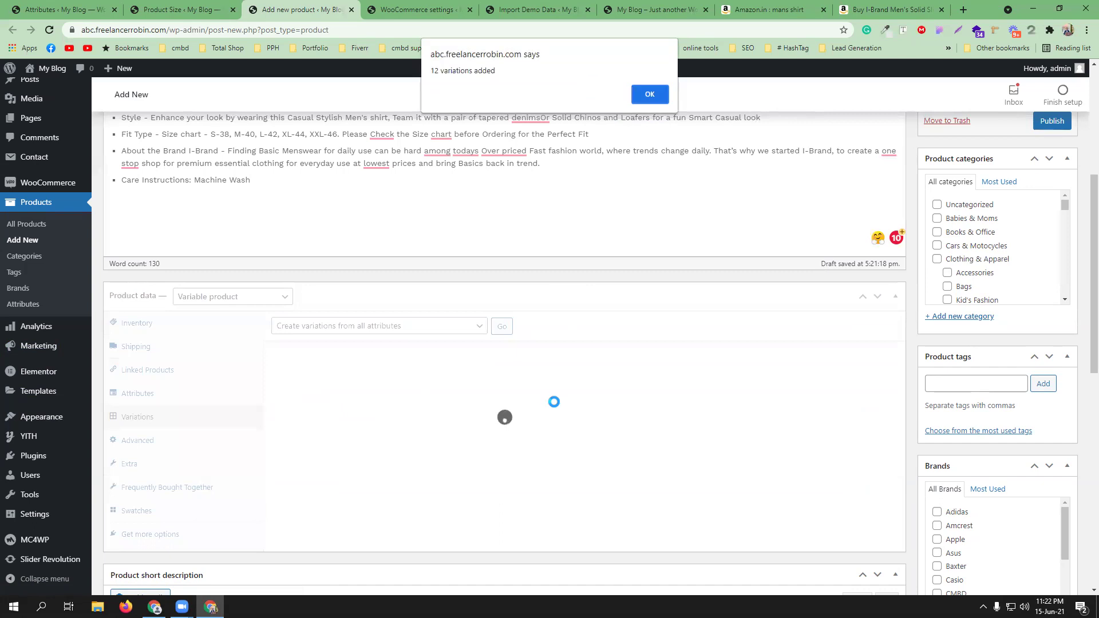
{"action": "left_click", "coordinate": [650, 94]}
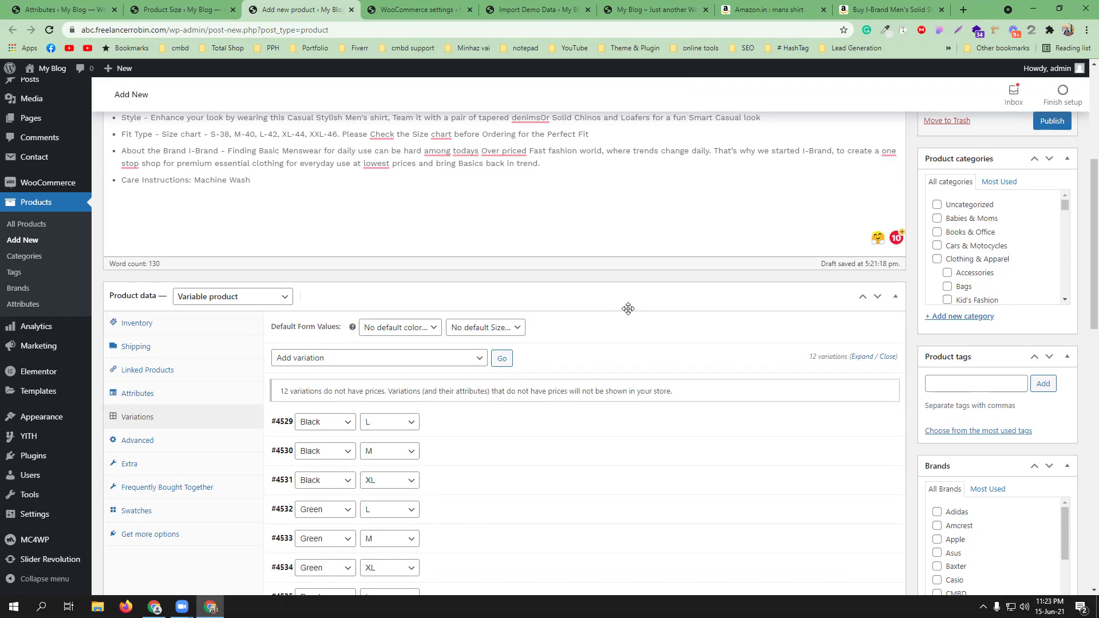
{"action": "scroll", "coordinate": [627, 311], "scroll_direction": "down", "scroll_amount": 8}
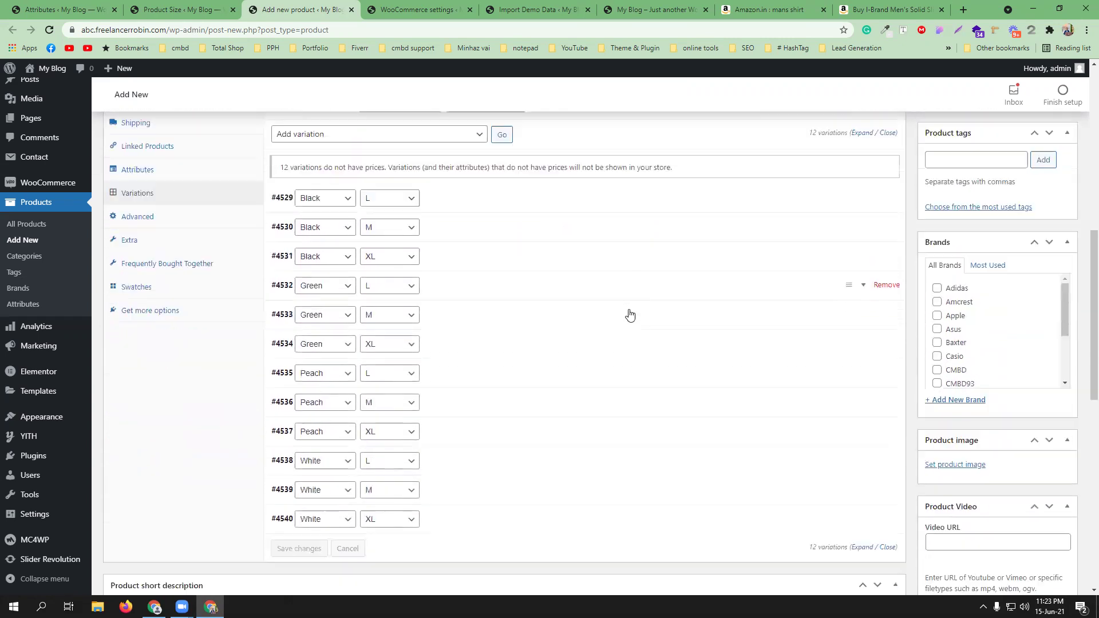
{"action": "scroll", "coordinate": [573, 312], "scroll_direction": "up", "scroll_amount": 6}
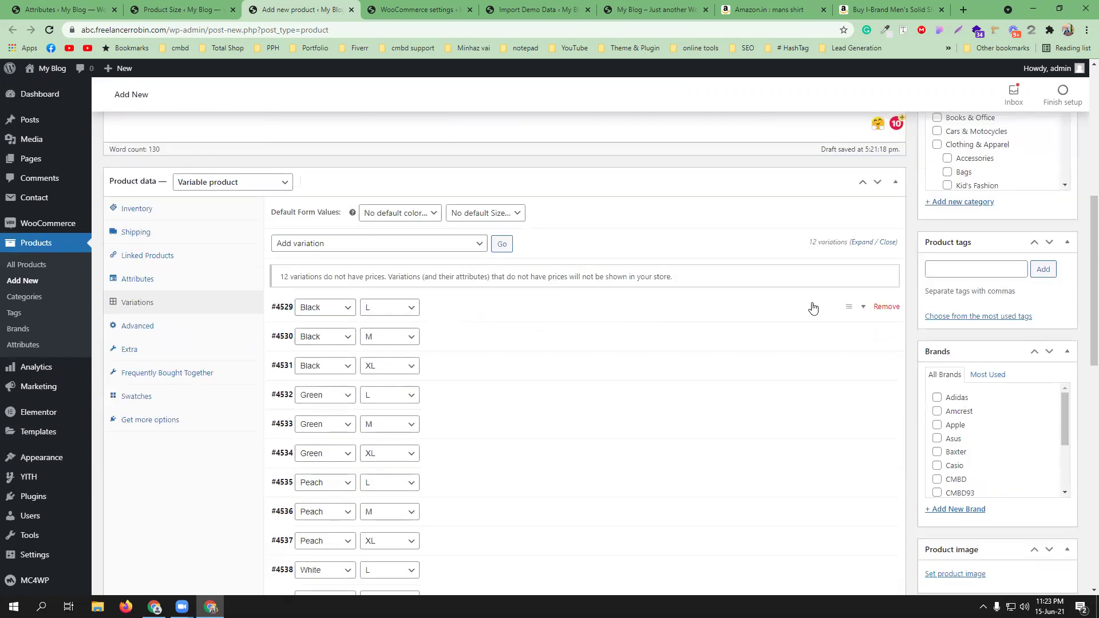
- Expand variation #4529 (Black, L), check its size and SKU fields, and open its image chooser
{"action": "left_click", "coordinate": [864, 309]}
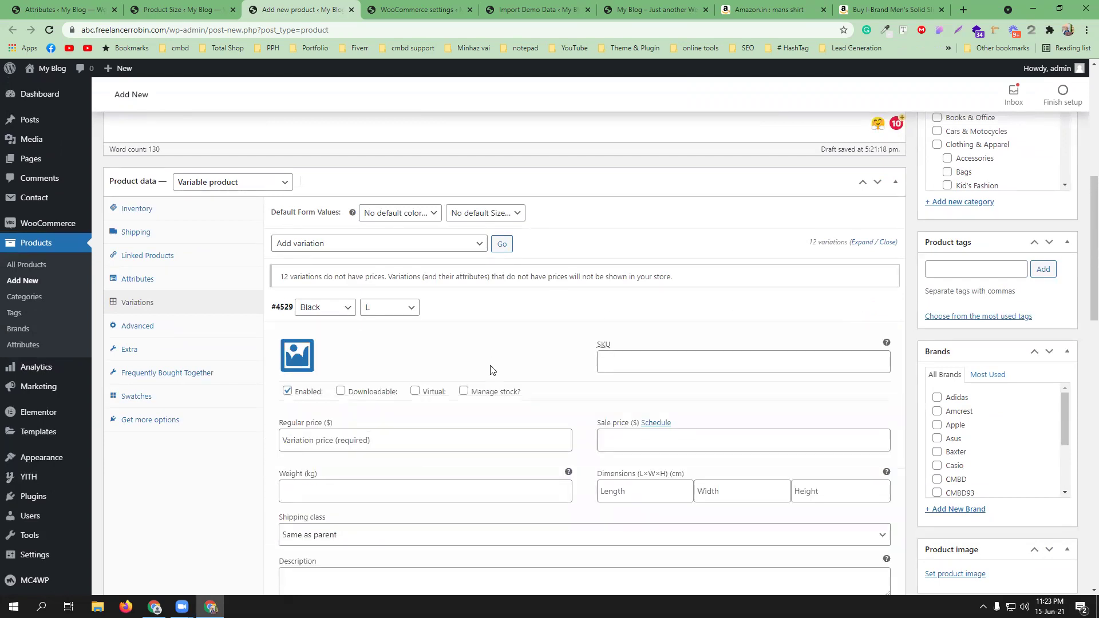
{"action": "left_click", "coordinate": [387, 309]}
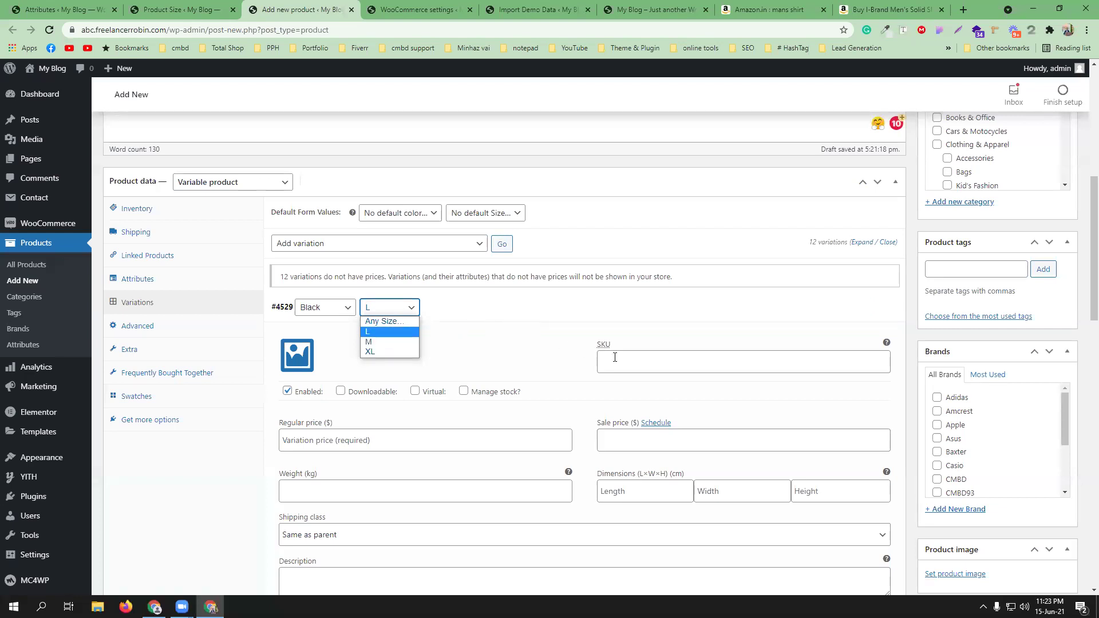
{"action": "left_click", "coordinate": [618, 366]}
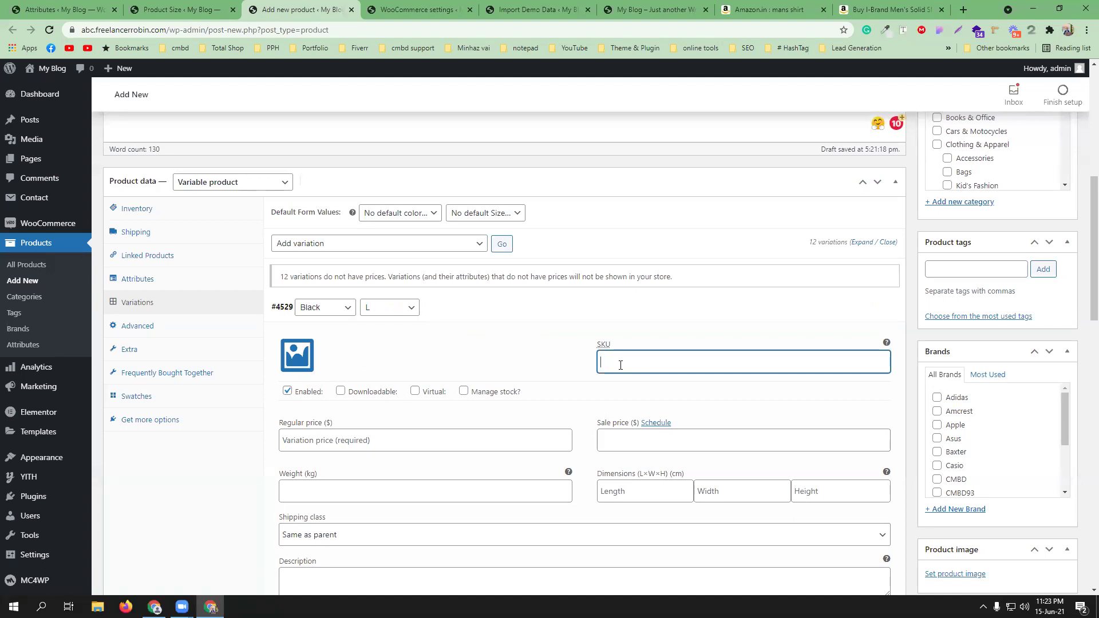
{"action": "left_click", "coordinate": [305, 360]}
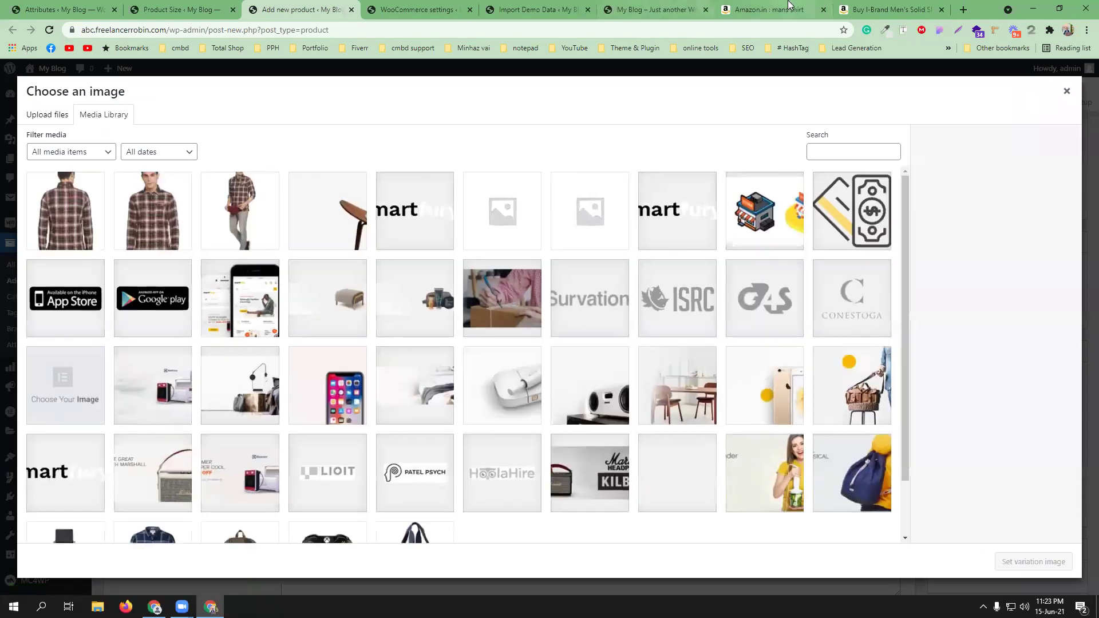
{"action": "left_click", "coordinate": [889, 9]}
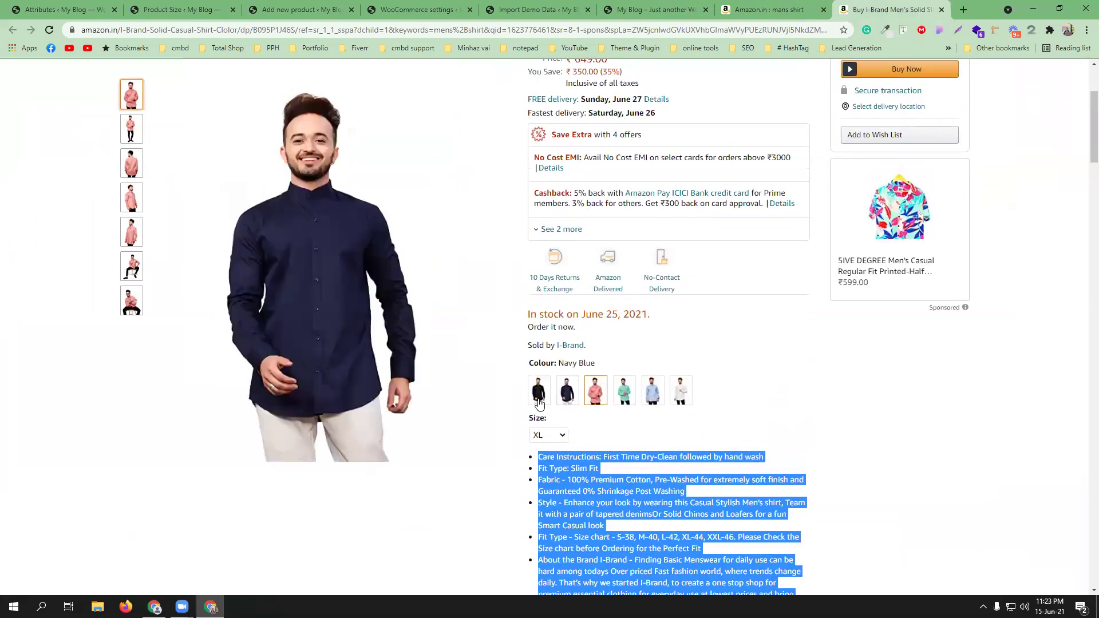
- Save the black and white shirt photos from Amazon.in to the Desktop
{"action": "left_click", "coordinate": [536, 399]}
{"action": "left_click", "coordinate": [355, 301]}
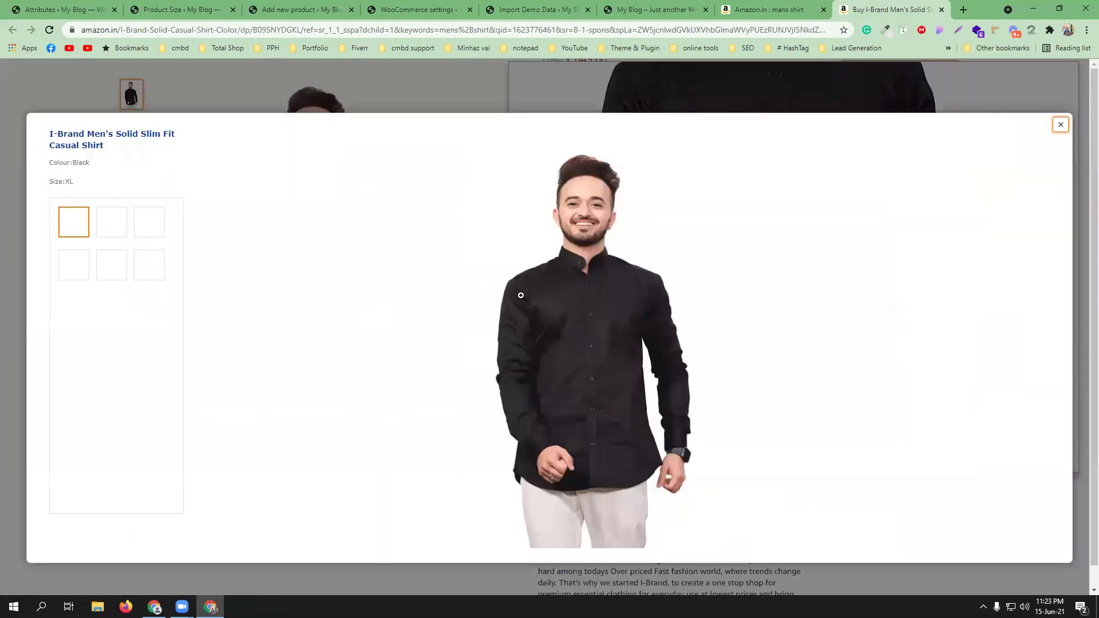
{"action": "right_click", "coordinate": [597, 298]}
{"action": "left_click", "coordinate": [630, 319]}
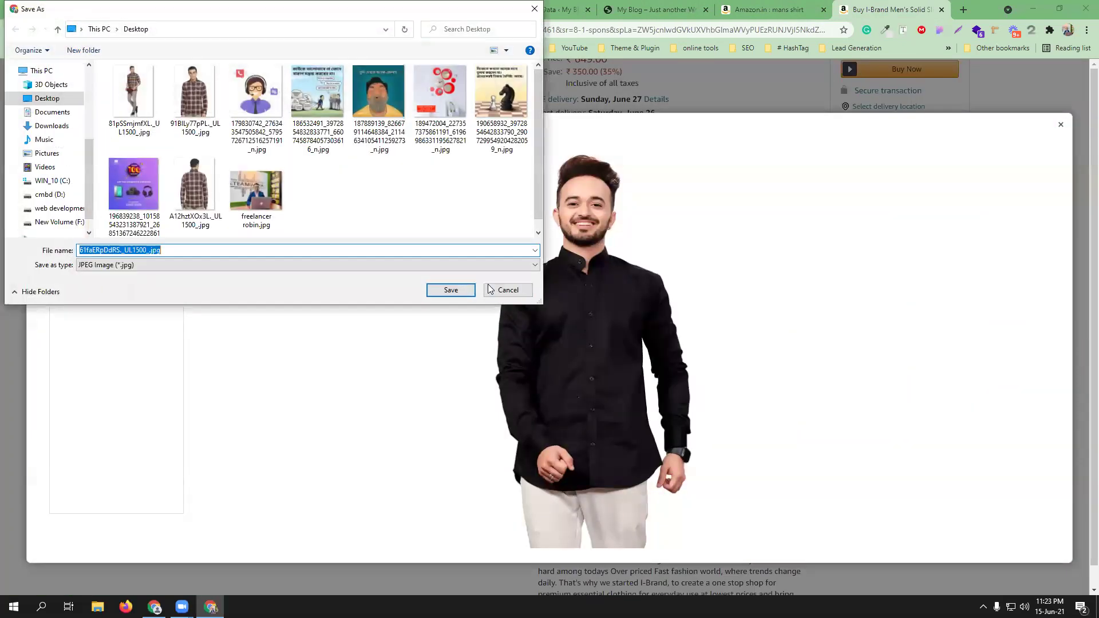
{"action": "left_click", "coordinate": [466, 290]}
{"action": "left_click", "coordinate": [1061, 124]}
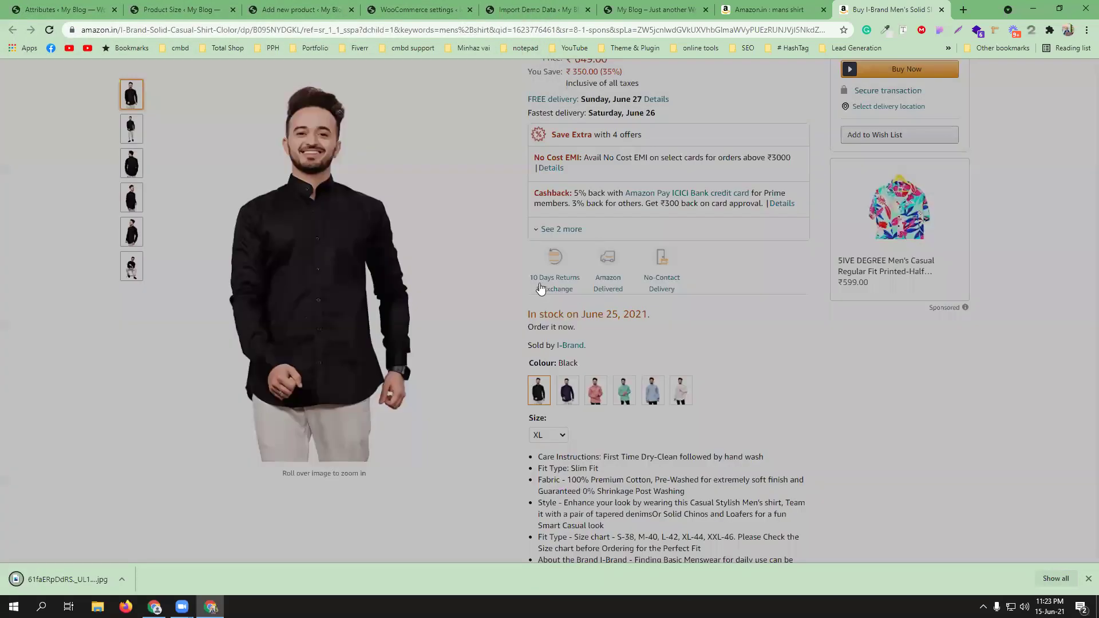
{"action": "left_click", "coordinate": [681, 390]}
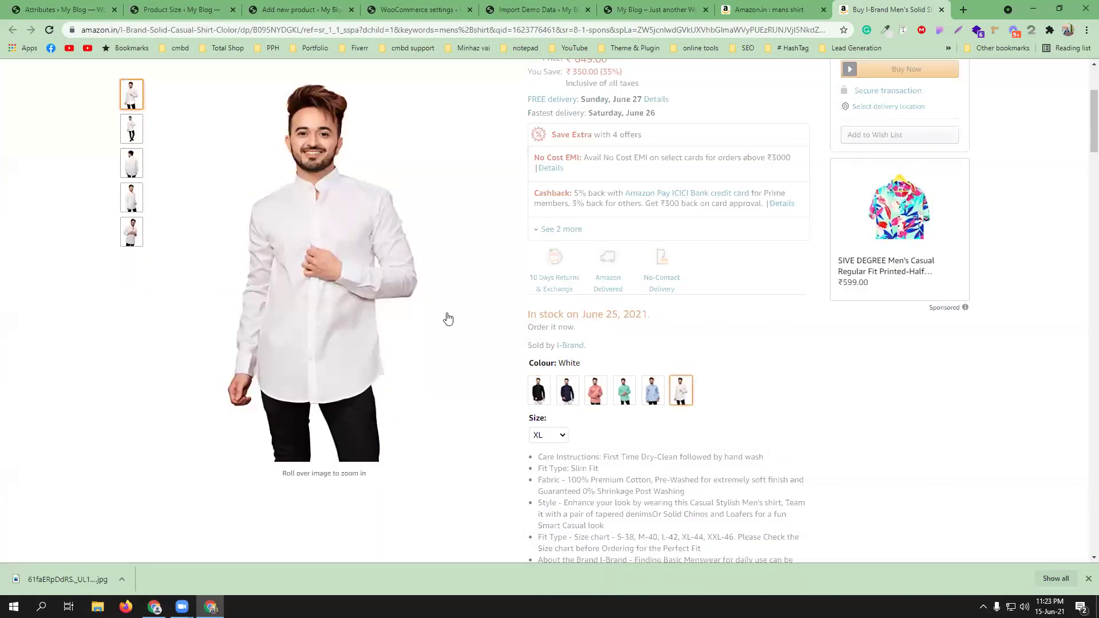
{"action": "left_click", "coordinate": [401, 296]}
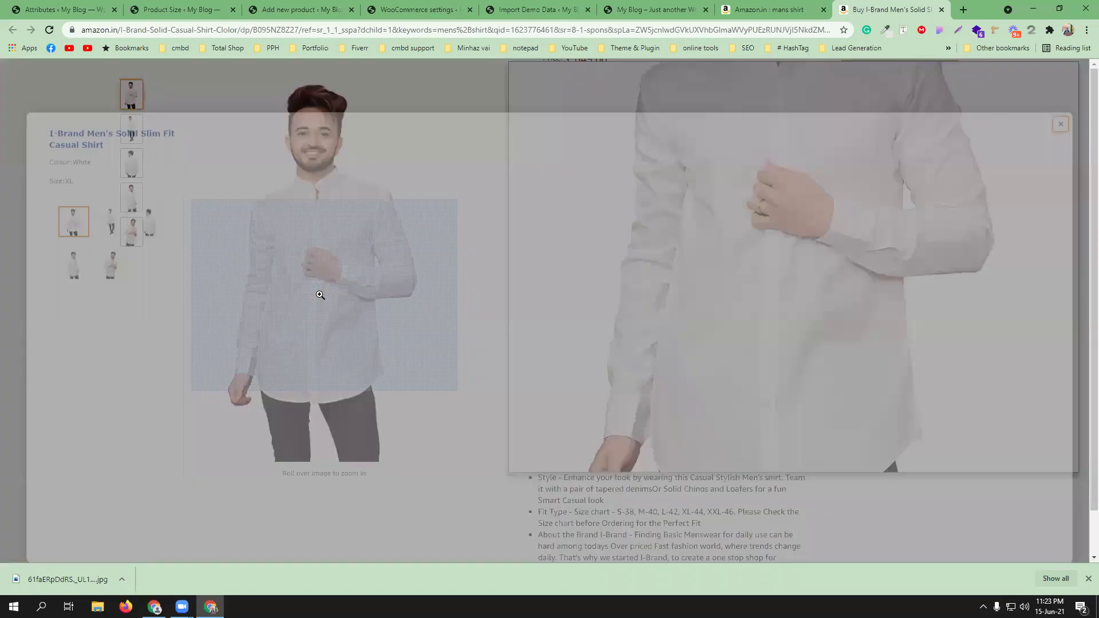
{"action": "right_click", "coordinate": [531, 295]}
{"action": "left_click", "coordinate": [573, 321]}
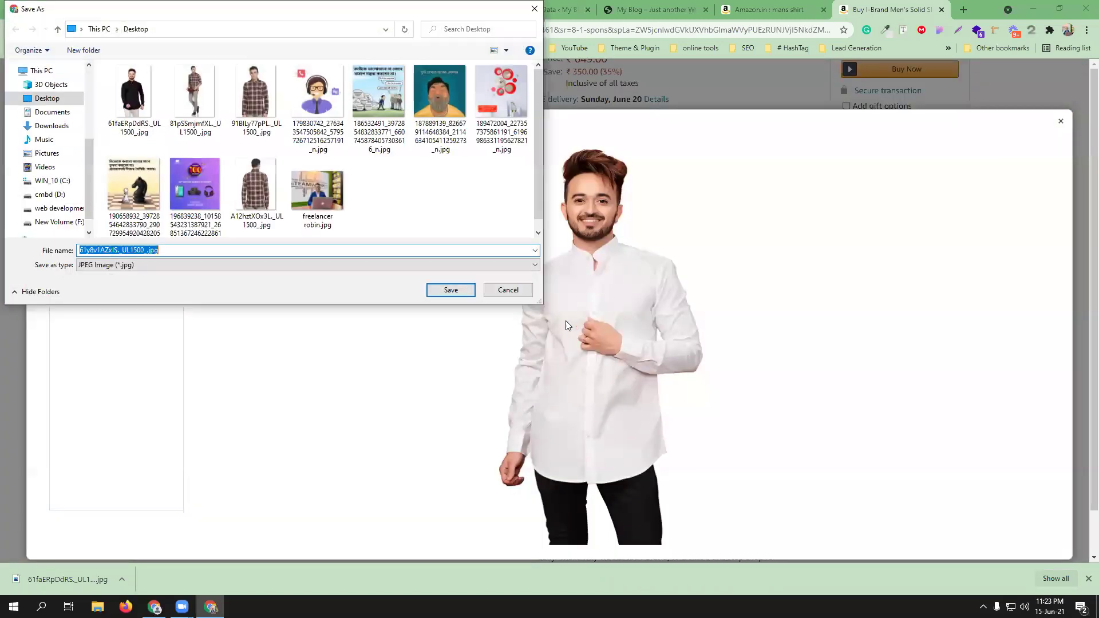
{"action": "left_click", "coordinate": [451, 290]}
{"action": "left_click", "coordinate": [1061, 121]}
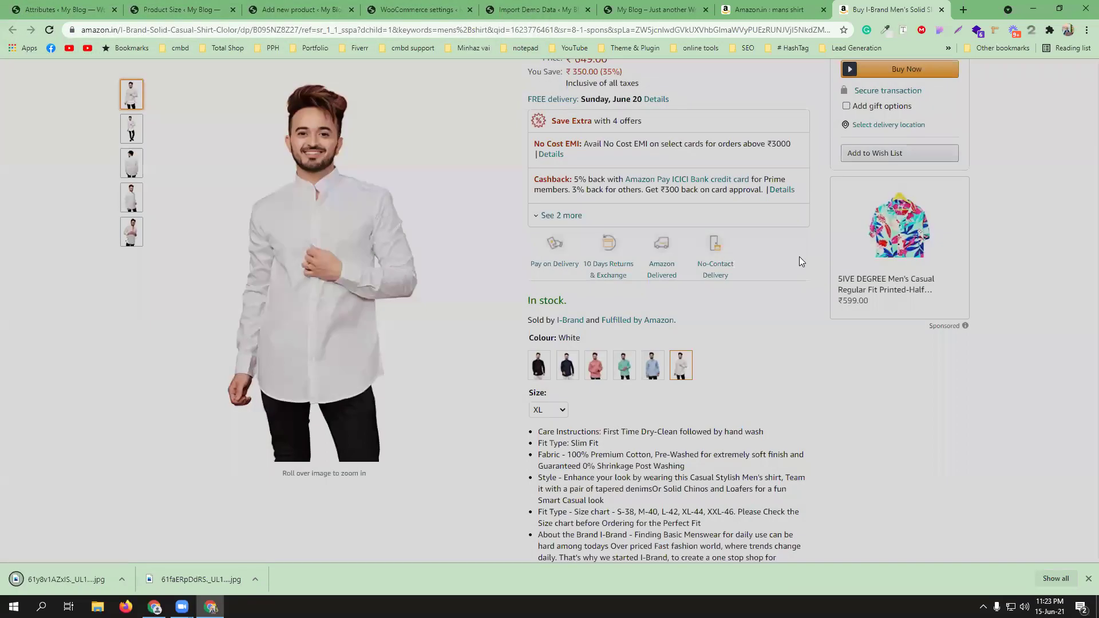
- Save the sea green and peach shirt photos to the Desktop as well
{"action": "left_click", "coordinate": [624, 375]}
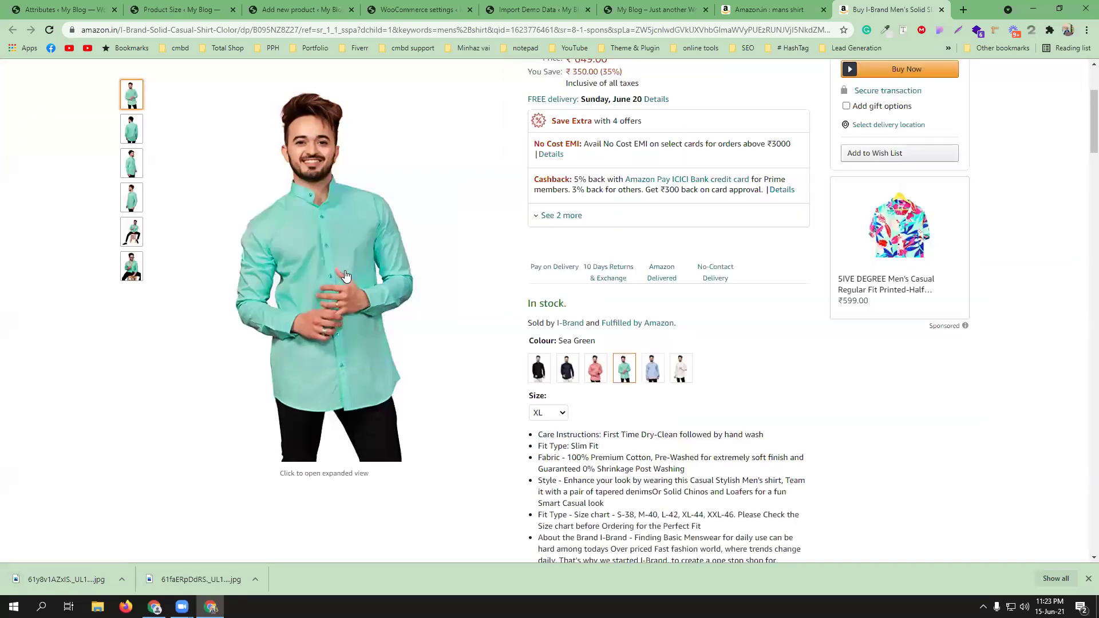
{"action": "left_click", "coordinate": [345, 276]}
{"action": "right_click", "coordinate": [562, 275]}
{"action": "left_click", "coordinate": [587, 296]}
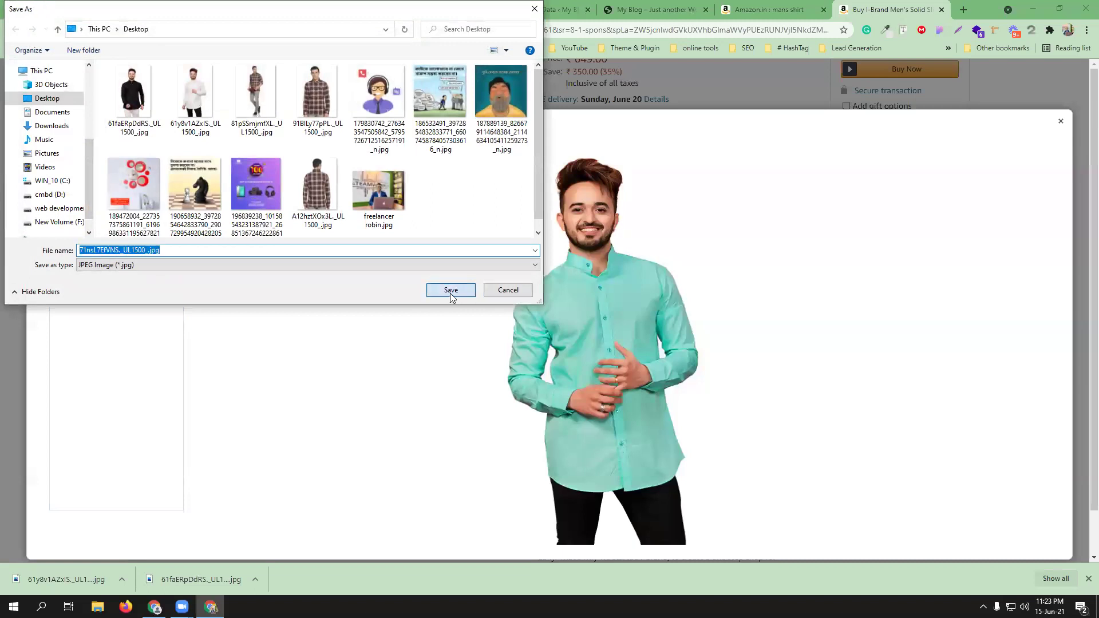
{"action": "left_click", "coordinate": [449, 291]}
{"action": "left_click", "coordinate": [1061, 121]}
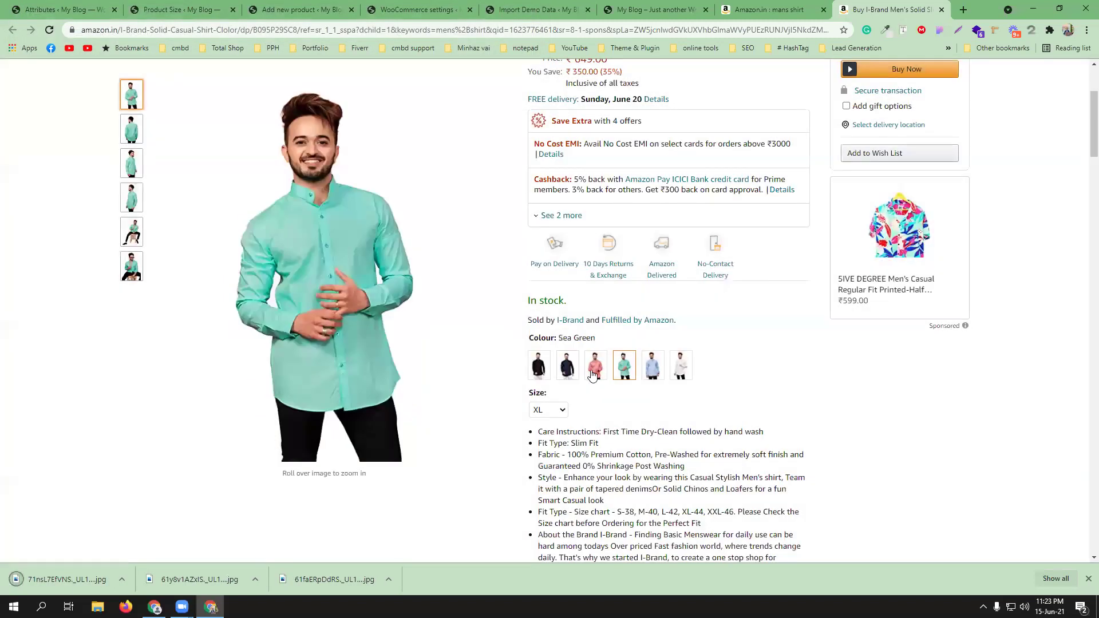
{"action": "left_click", "coordinate": [594, 375]}
{"action": "left_click", "coordinate": [336, 307]}
{"action": "right_click", "coordinate": [487, 309]}
{"action": "left_click", "coordinate": [506, 332]}
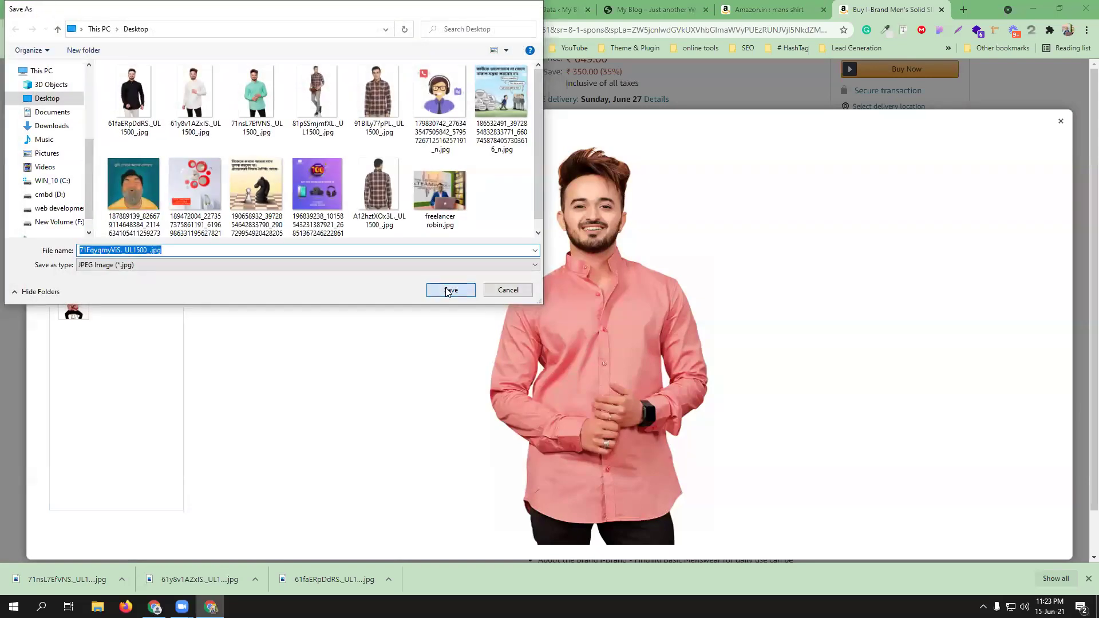
{"action": "left_click", "coordinate": [450, 290]}
{"action": "left_click", "coordinate": [1060, 122]}
{"action": "left_click", "coordinate": [301, 10]}
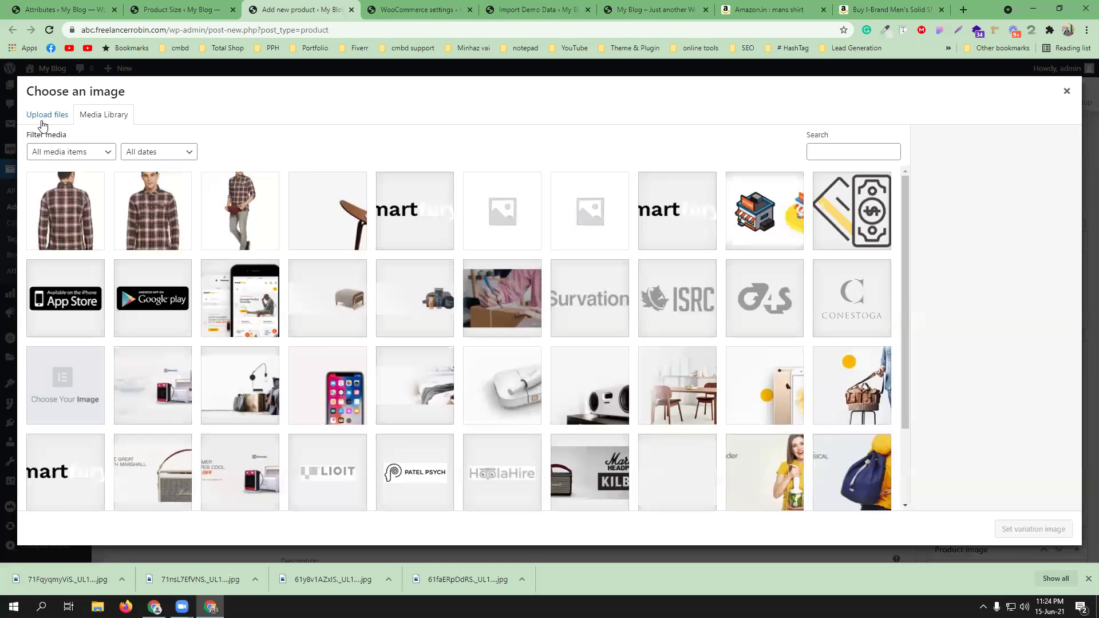
- Upload the four downloaded shirt photos to the WordPress media library
{"action": "left_click", "coordinate": [39, 119]}
{"action": "left_click", "coordinate": [529, 302]}
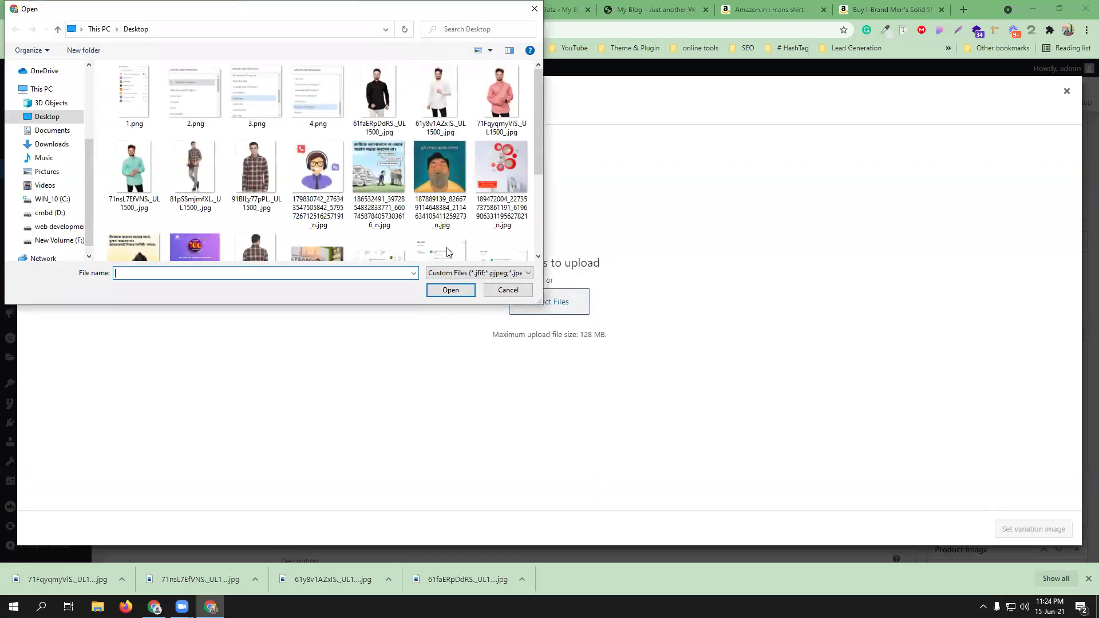
{"action": "left_click", "coordinate": [515, 102]}
{"action": "left_click", "coordinate": [378, 97], "text": "shift"}
{"action": "left_click", "coordinate": [133, 167], "text": "ctrl"}
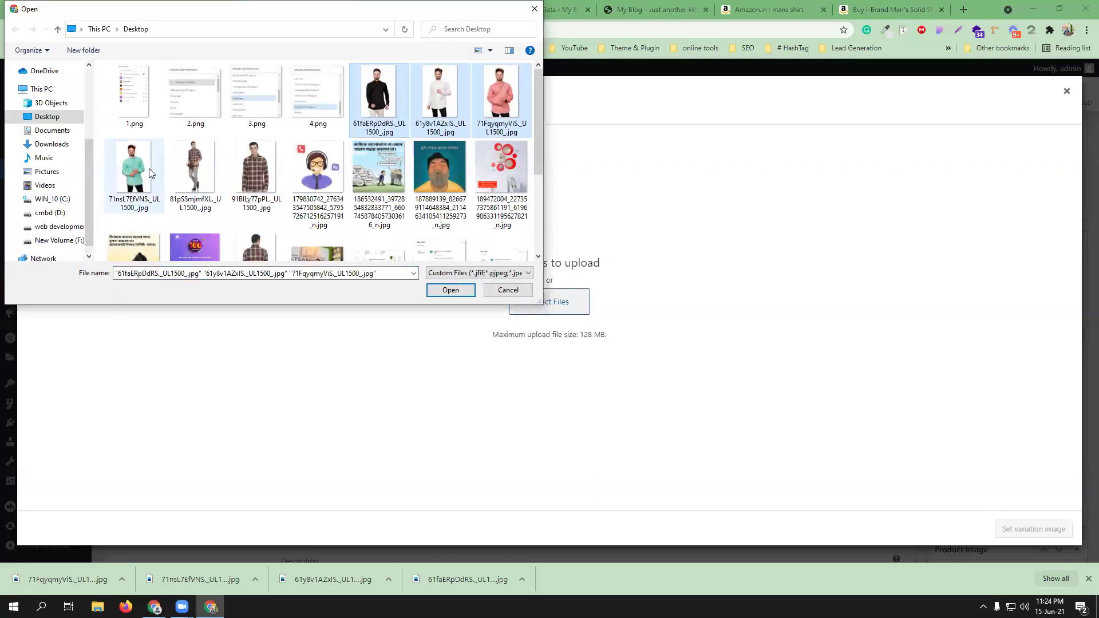
{"action": "left_click", "coordinate": [448, 290]}
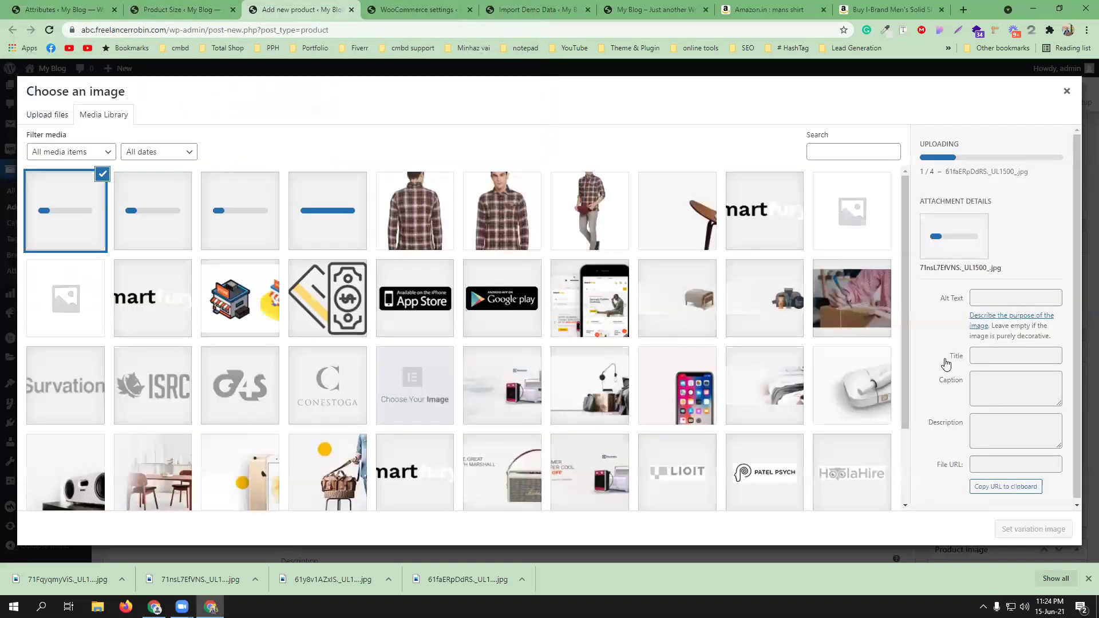
- Set the black shirt photo as the image of variation #4529 (Black, L)
{"action": "left_click", "coordinate": [1087, 580]}
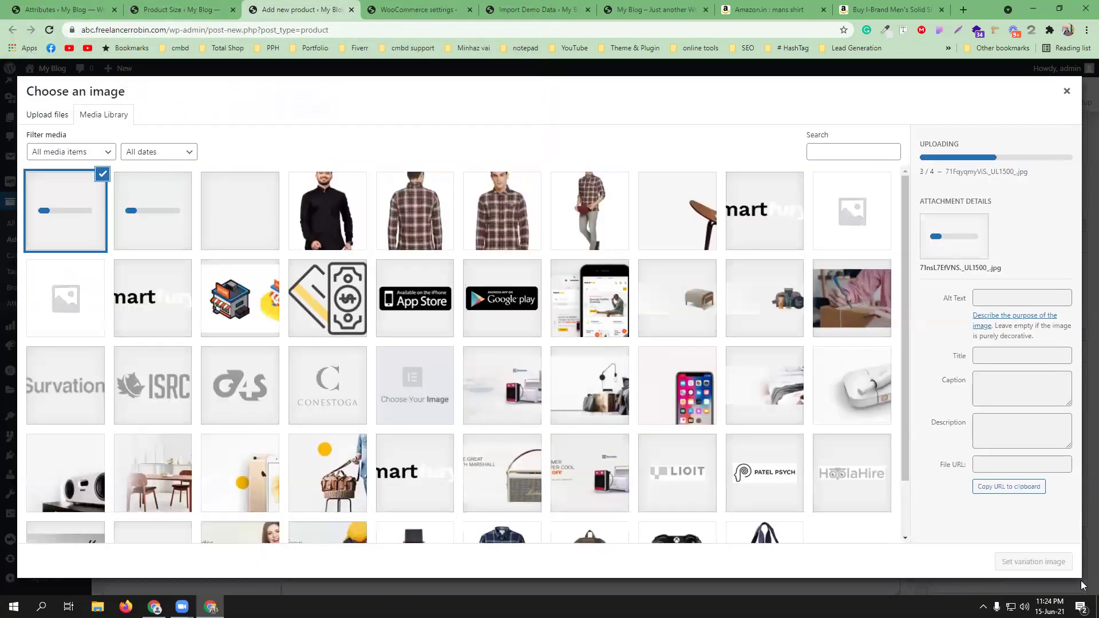
{"action": "left_click", "coordinate": [326, 210]}
{"action": "left_click", "coordinate": [1030, 561]}
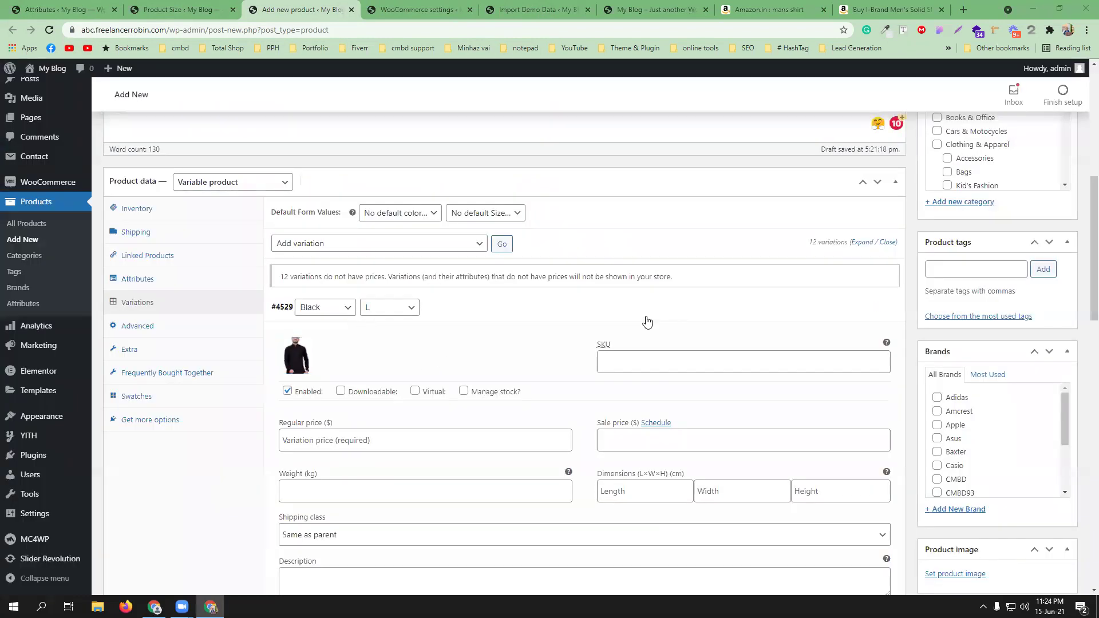
- Give variation #4529 the SKU CMBD_SHIRT_93BL and regular price 699, then collapse it
{"action": "left_click", "coordinate": [669, 369]}
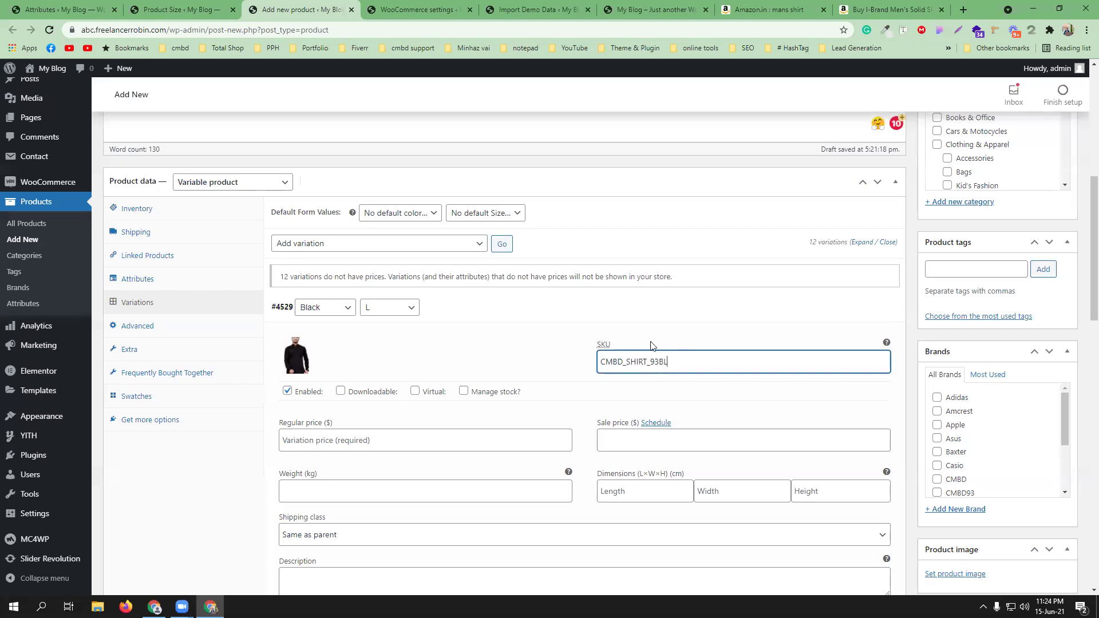
{"action": "scroll", "coordinate": [340, 428], "scroll_direction": "down", "scroll_amount": 1}
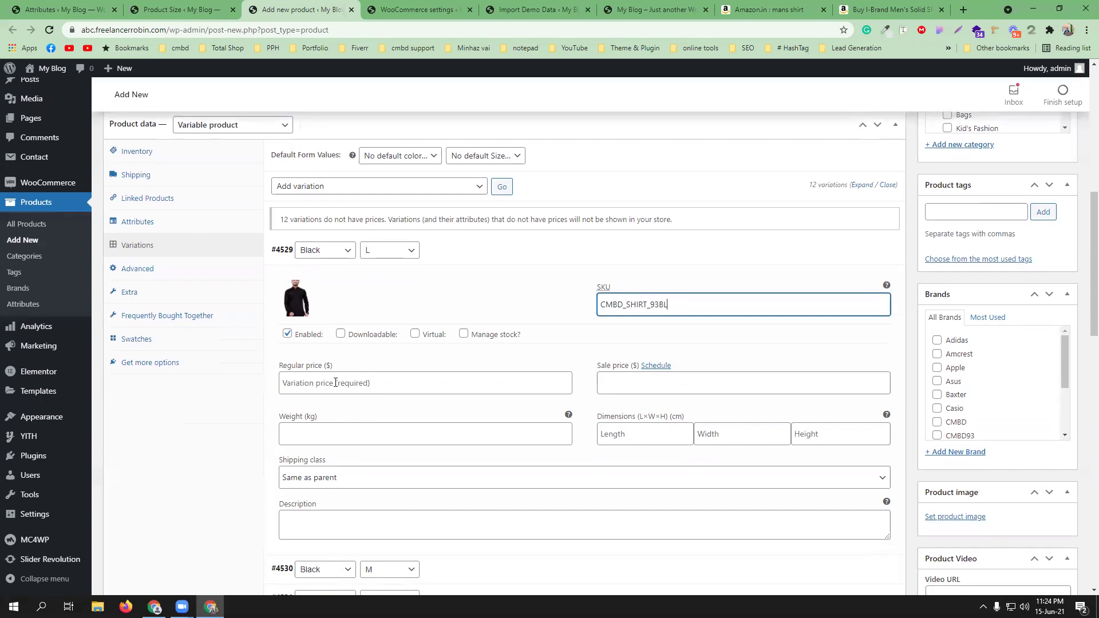
{"action": "left_click", "coordinate": [343, 384]}
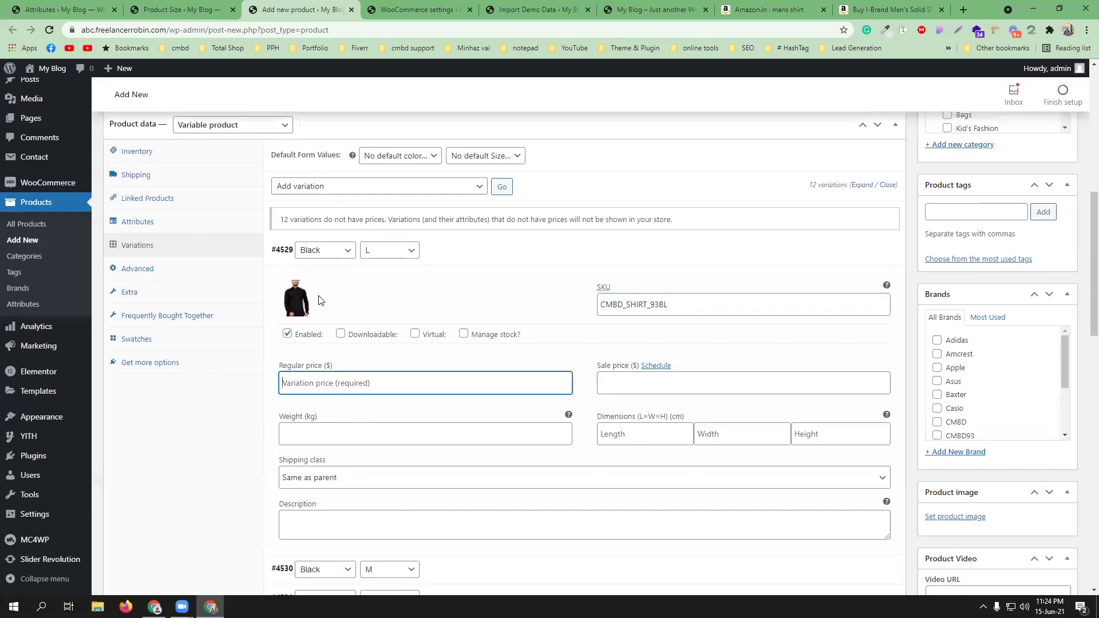
{"action": "type", "text": "699"}
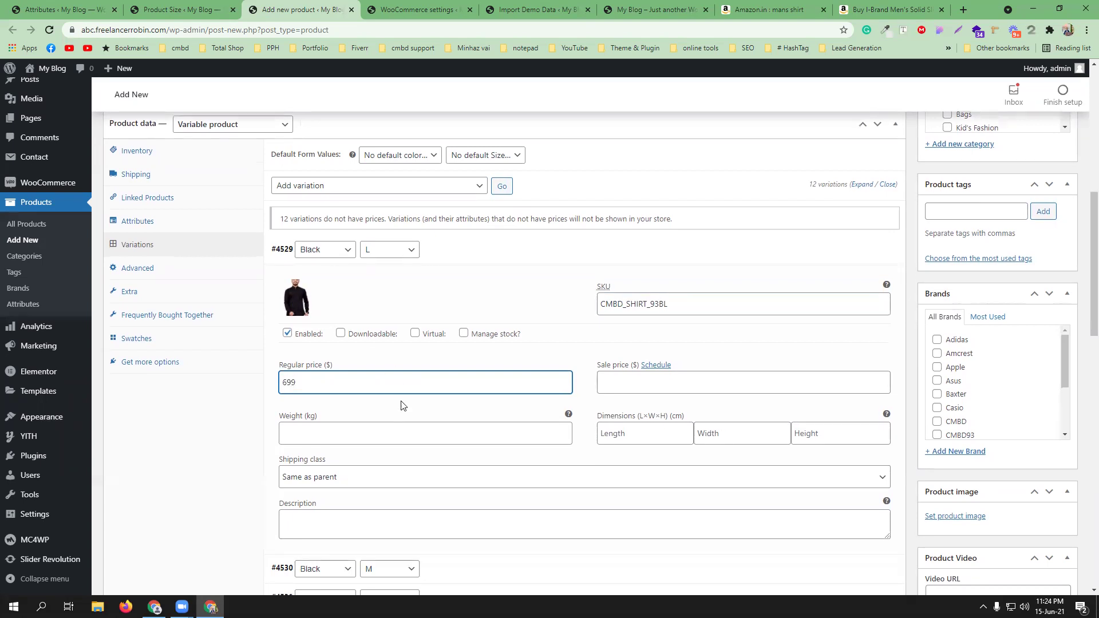
{"action": "scroll", "coordinate": [395, 432], "scroll_direction": "down", "scroll_amount": 2}
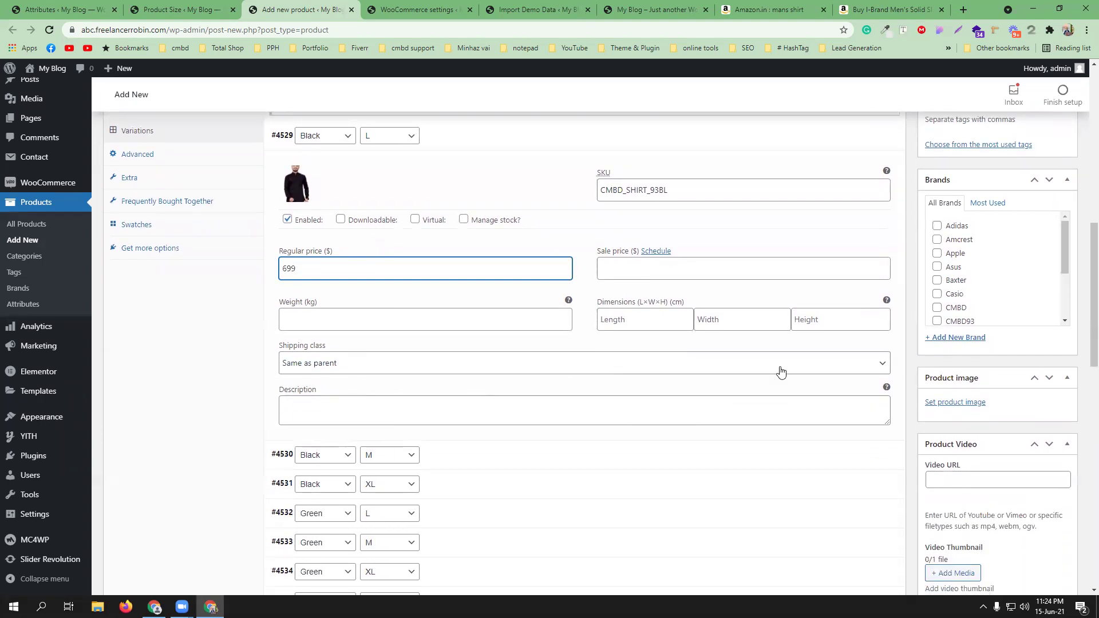
{"action": "scroll", "coordinate": [525, 407], "scroll_direction": "up", "scroll_amount": 2}
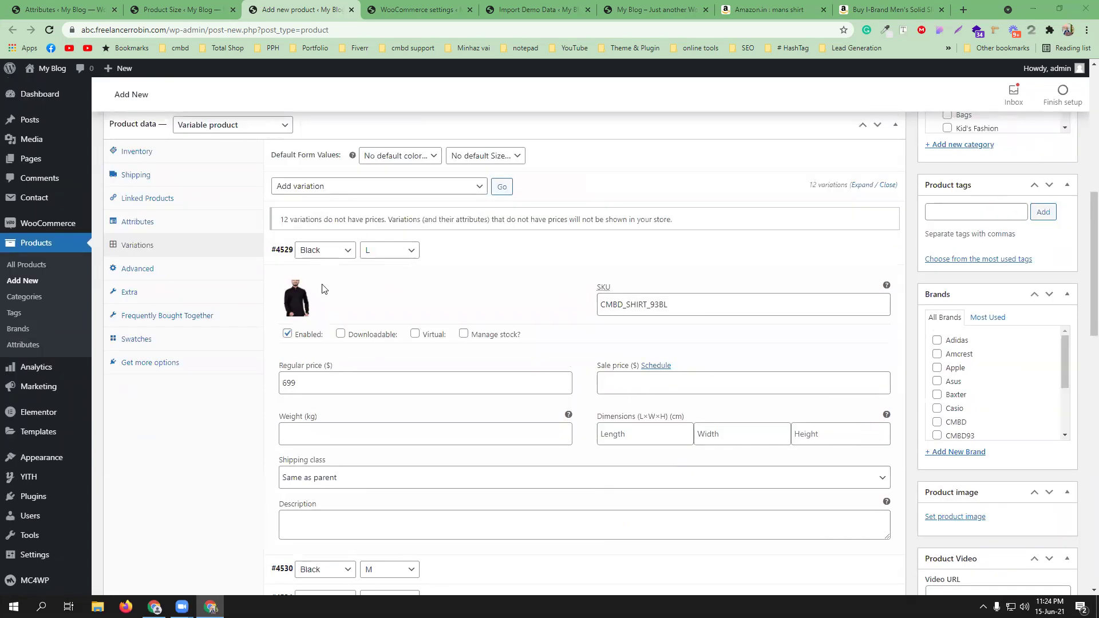
{"action": "left_click", "coordinate": [445, 249]}
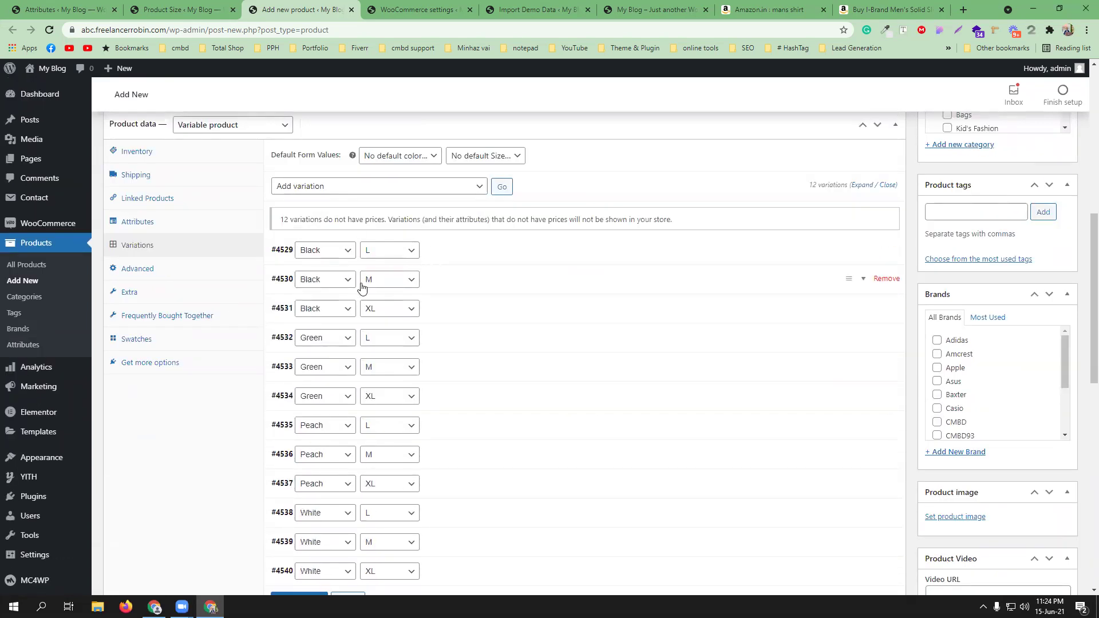
- Set the black shirt photo as variation #4530's image
{"action": "left_click", "coordinate": [486, 276]}
{"action": "left_click", "coordinate": [296, 327]}
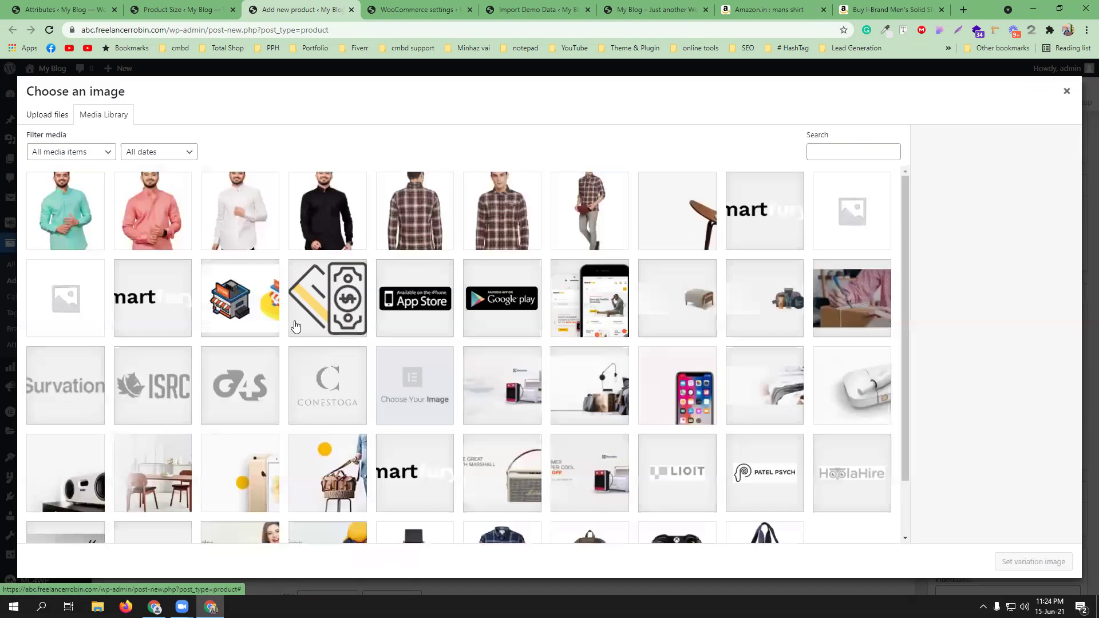
{"action": "left_click", "coordinate": [326, 228]}
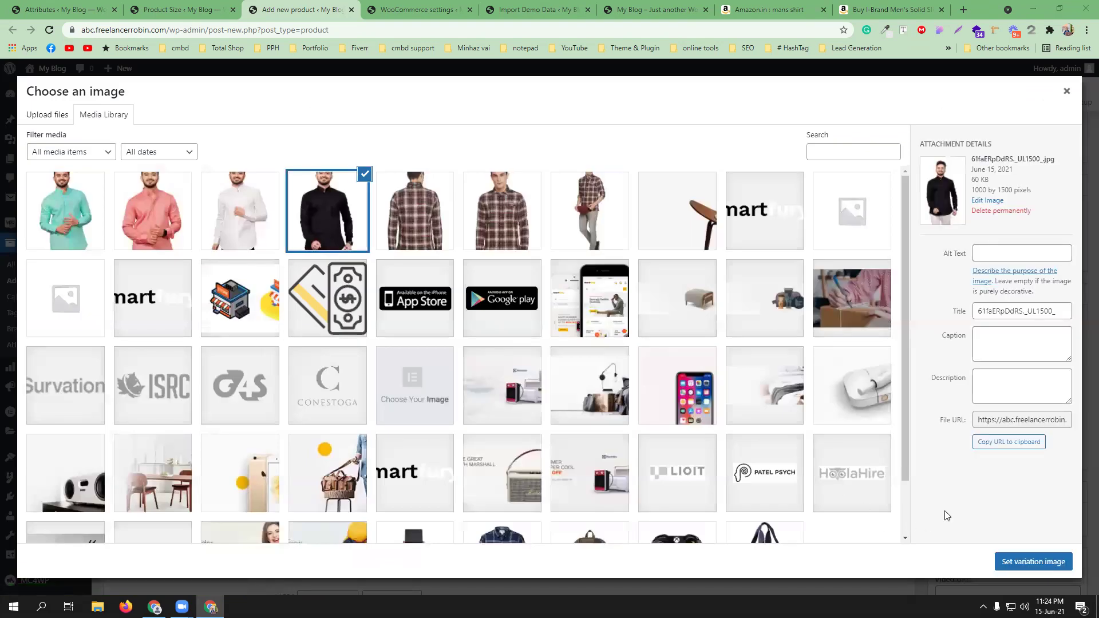
{"action": "left_click", "coordinate": [1033, 561]}
- Copy #4529's SKU into variation #4530 and change it to CMBD_SHIRT_93BM
{"action": "left_click", "coordinate": [660, 329]}
{"action": "left_click", "coordinate": [532, 253]}
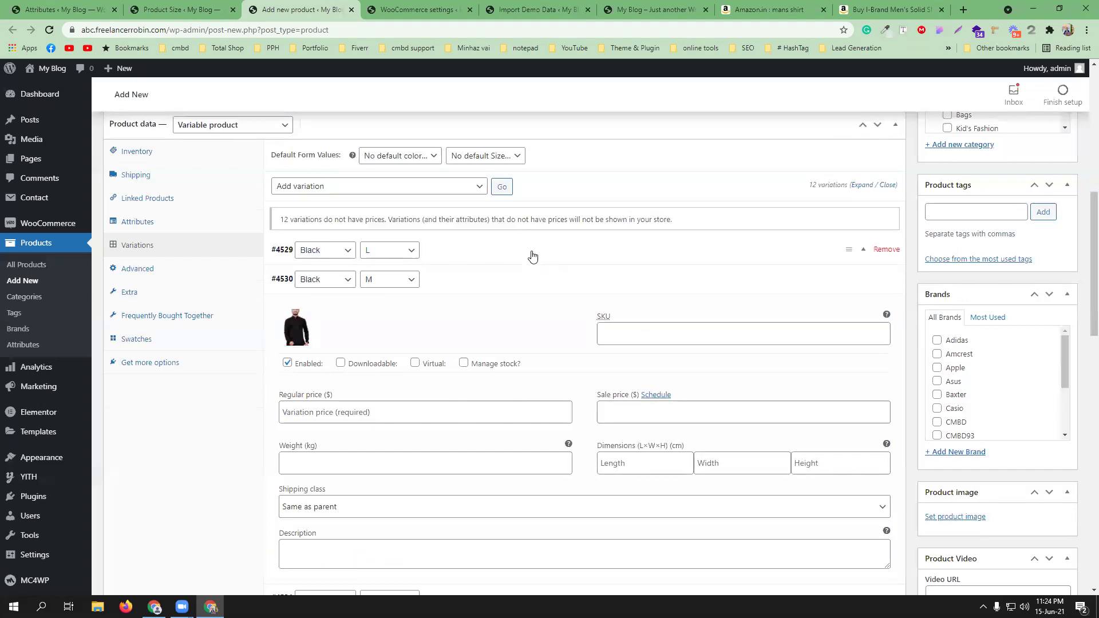
{"action": "double_click", "coordinate": [637, 305]}
{"action": "key", "text": "ctrl+c"}
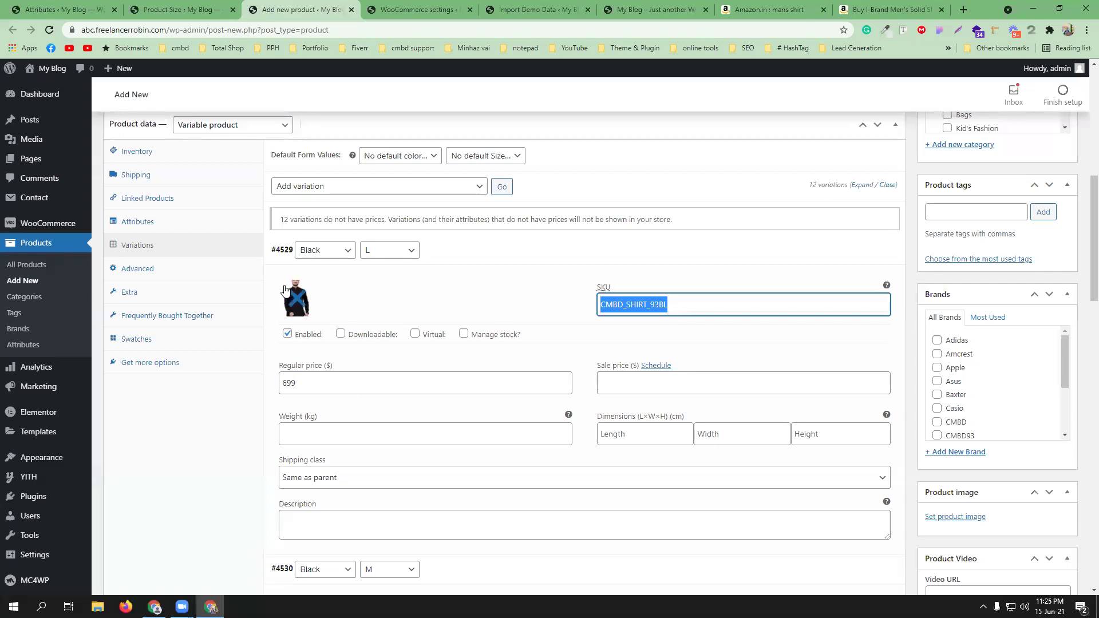
{"action": "left_click", "coordinate": [494, 255]}
{"action": "left_click", "coordinate": [643, 334]}
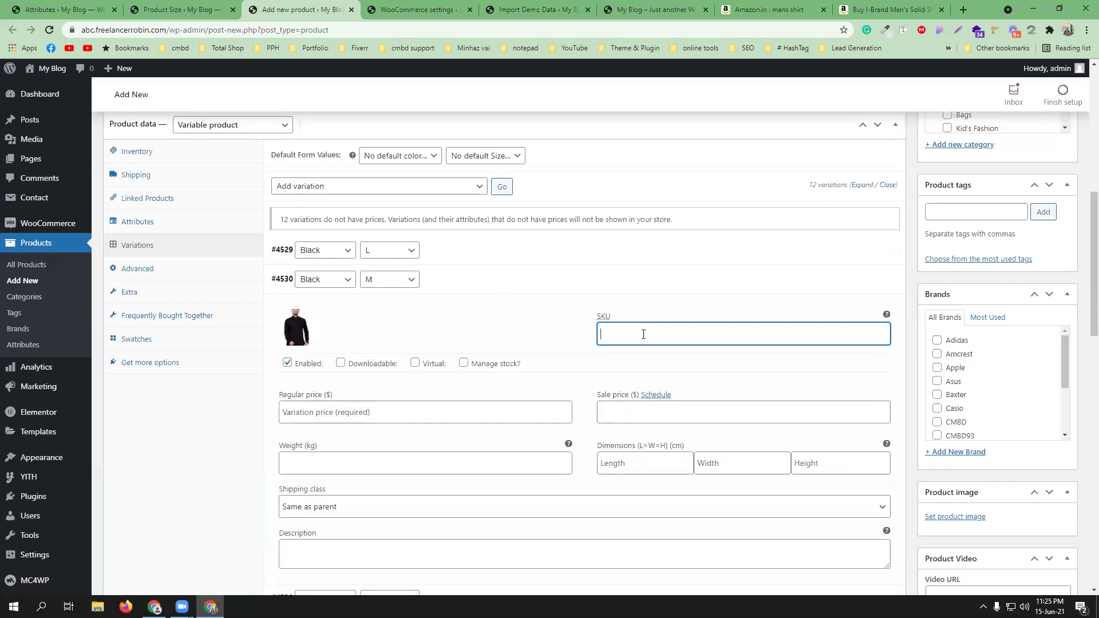
{"action": "key", "text": "ctrl+v"}
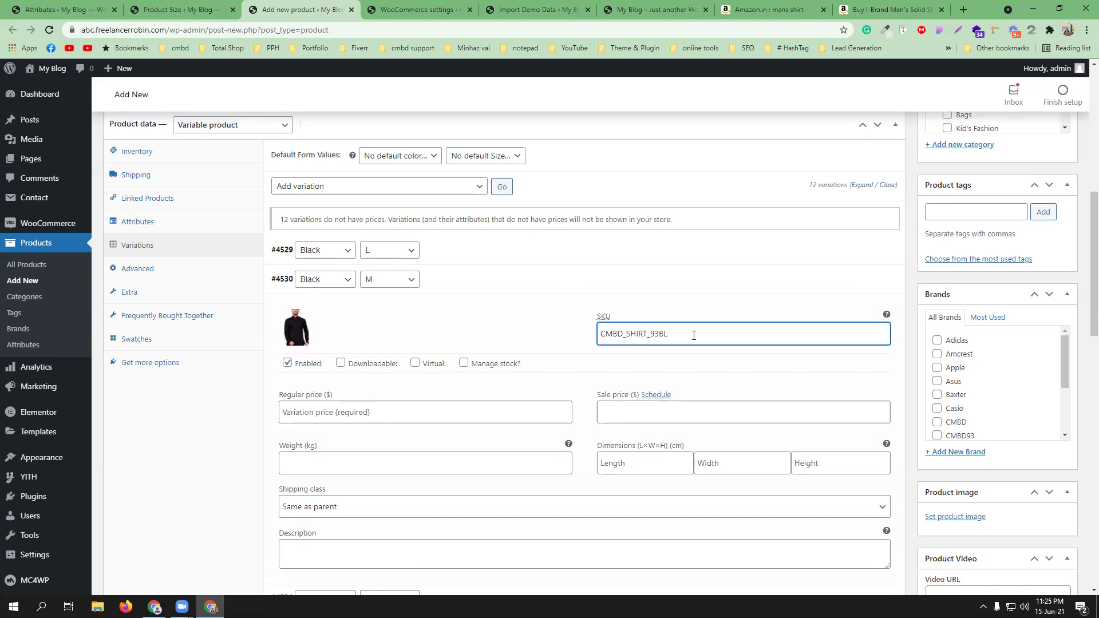
{"action": "type", "text": "M"}
- Enter a regular price of 600 for the Black M variation
{"action": "left_click", "coordinate": [348, 413]}
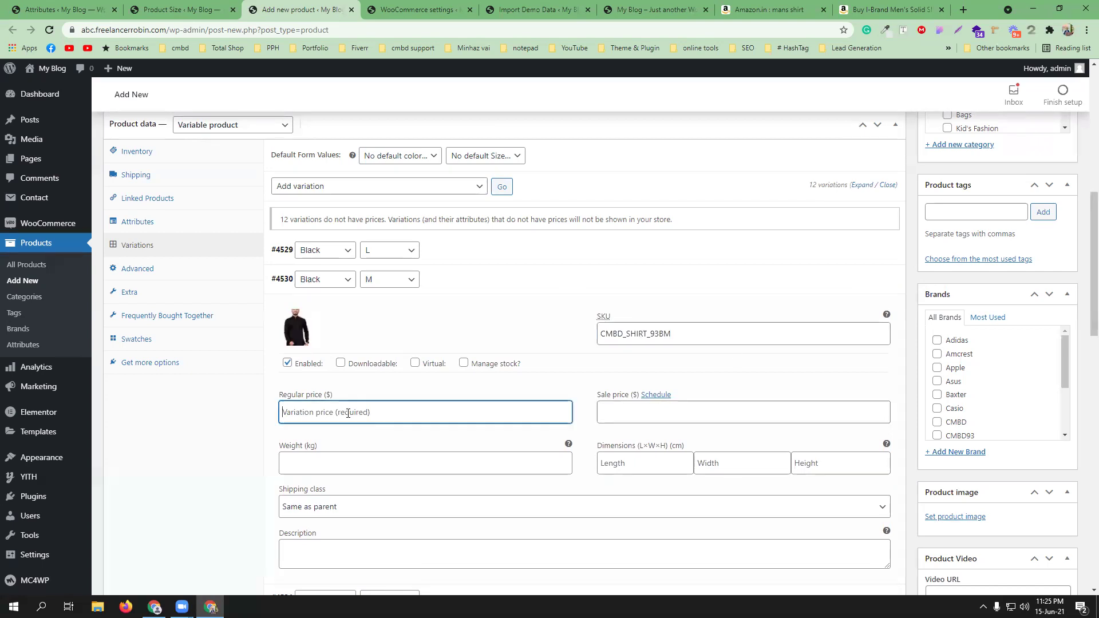
{"action": "left_click", "coordinate": [478, 250]}
{"action": "left_click", "coordinate": [469, 252]}
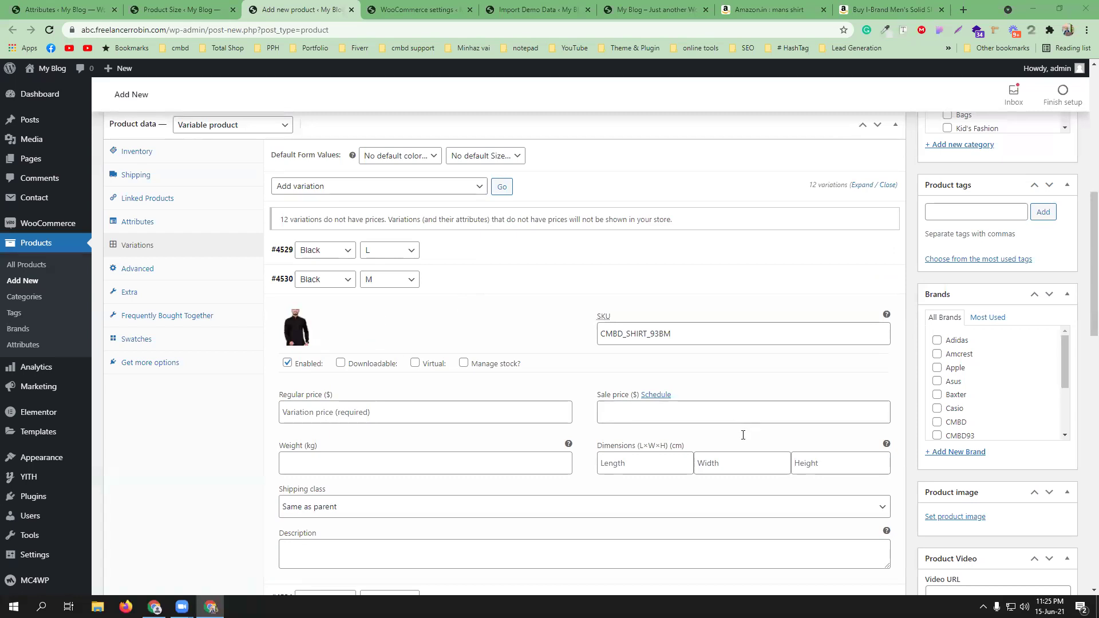
{"action": "left_click", "coordinate": [317, 415]}
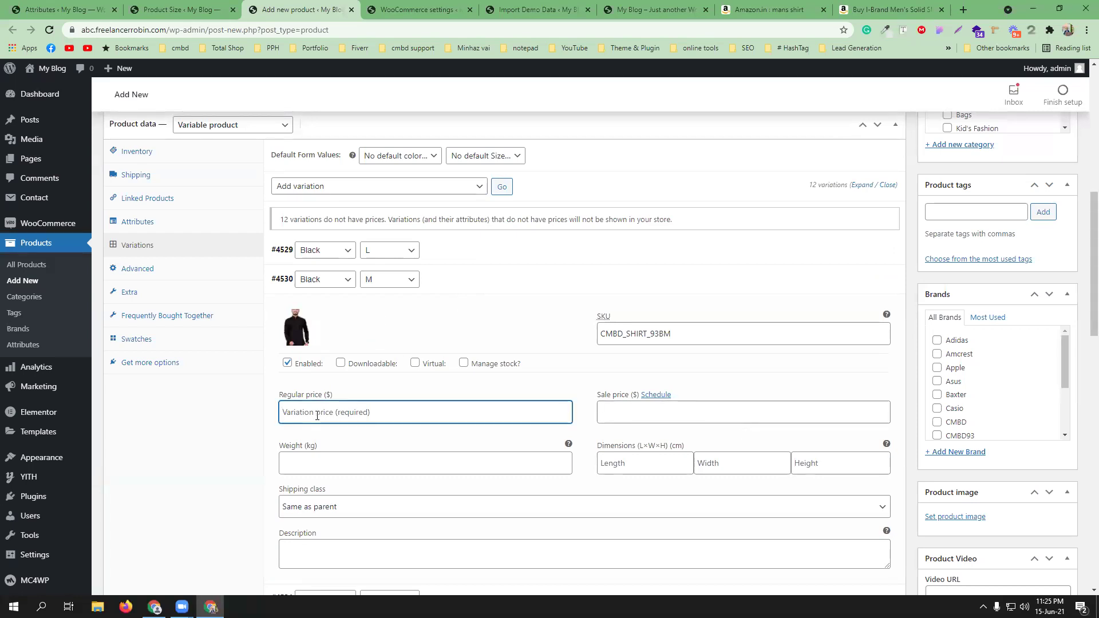
{"action": "type", "text": "600"}
{"action": "left_click", "coordinate": [840, 370]}
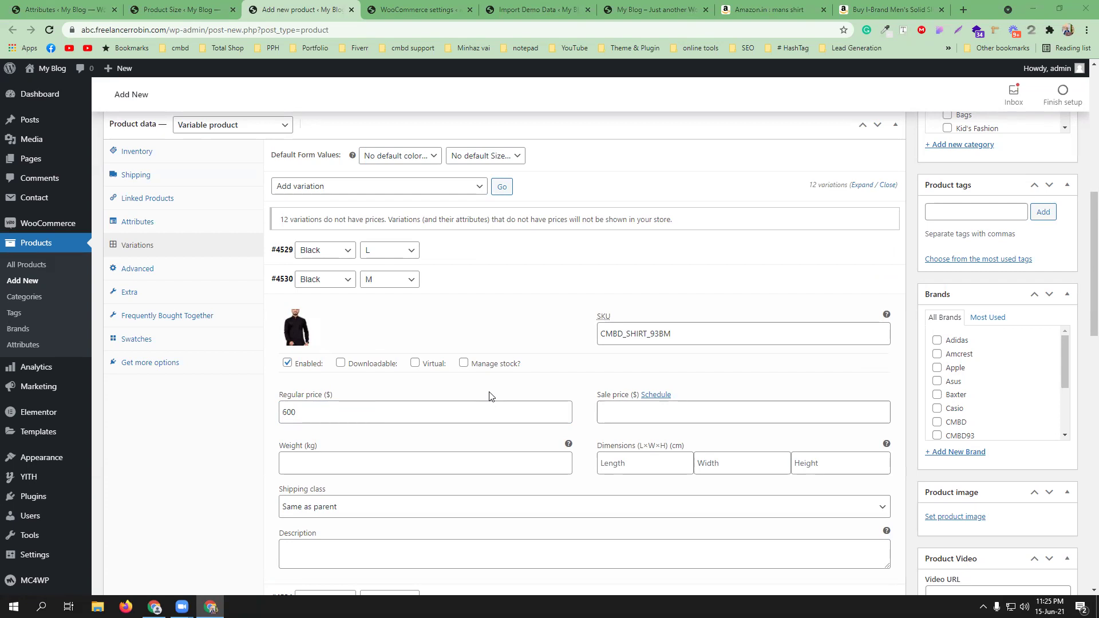
- Enable stock management on the Black M variation with quantity 20, then collapse it
{"action": "left_click", "coordinate": [464, 363]}
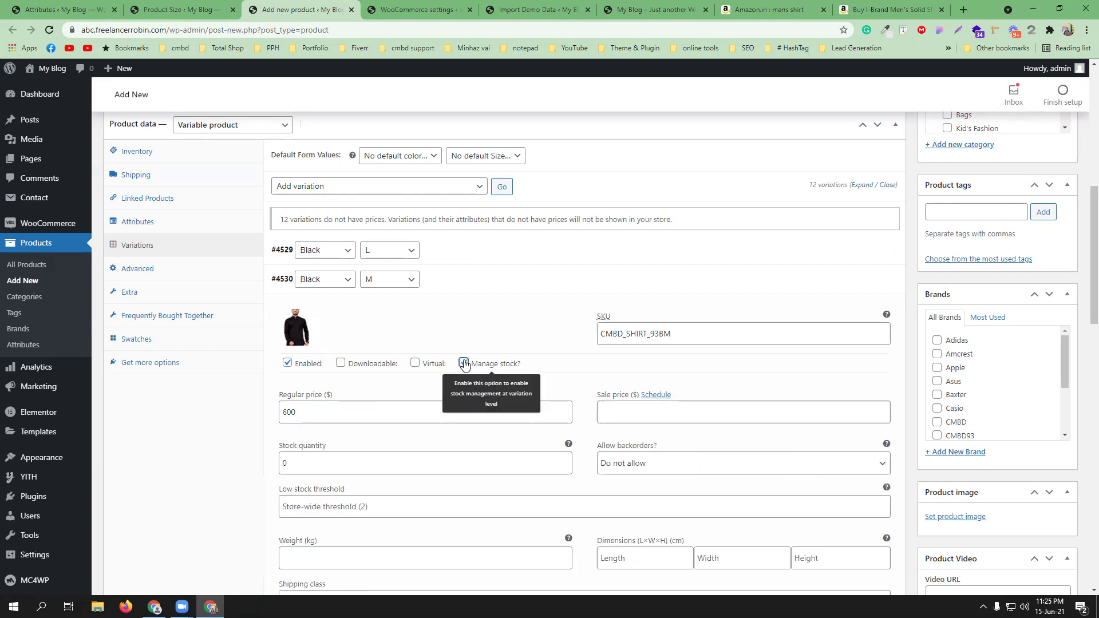
{"action": "double_click", "coordinate": [285, 463]}
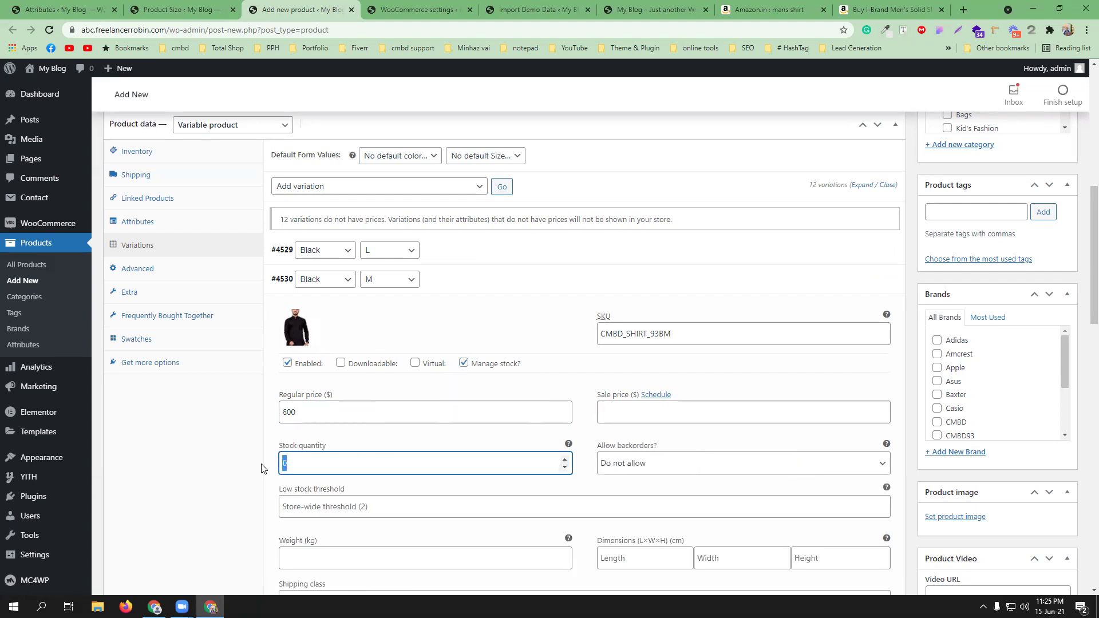
{"action": "type", "text": "20"}
{"action": "scroll", "coordinate": [484, 439], "scroll_direction": "down", "scroll_amount": 3}
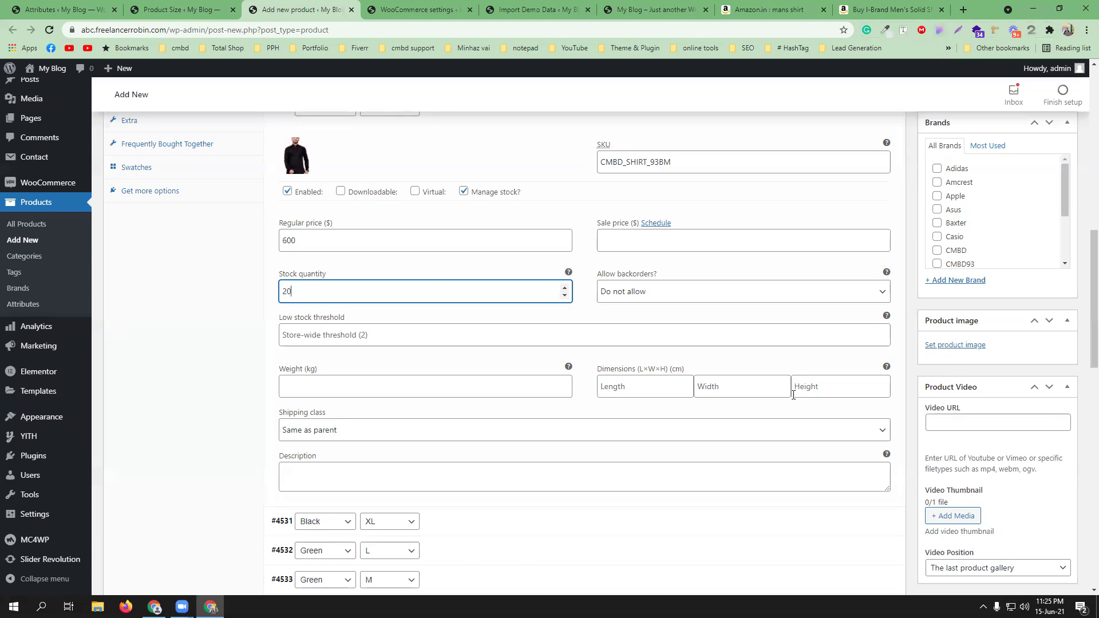
{"action": "scroll", "coordinate": [493, 295], "scroll_direction": "down", "scroll_amount": 2}
{"action": "scroll", "coordinate": [435, 371], "scroll_direction": "up", "scroll_amount": 4}
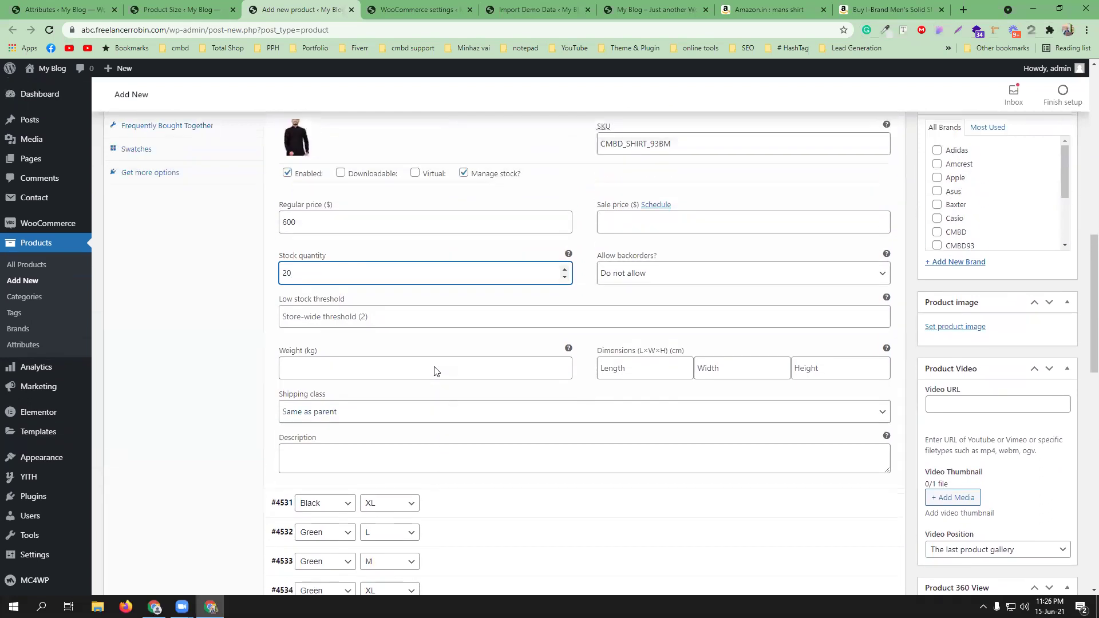
{"action": "left_click", "coordinate": [496, 223]}
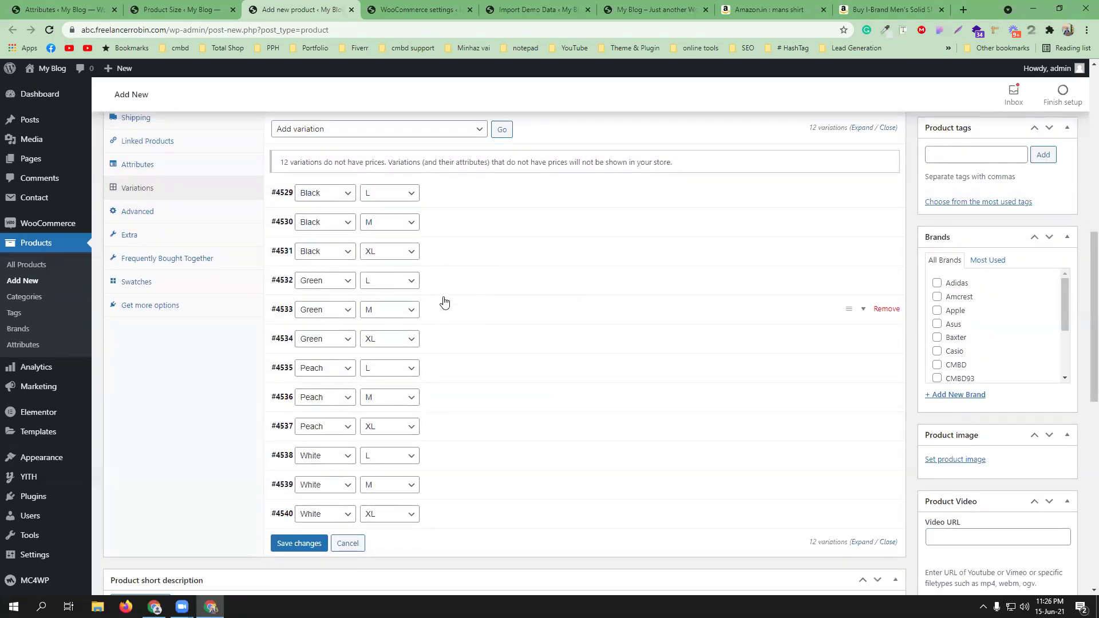
- Set the green shirt photo as variation #4534 (Green, XL) image
{"action": "left_click", "coordinate": [458, 289]}
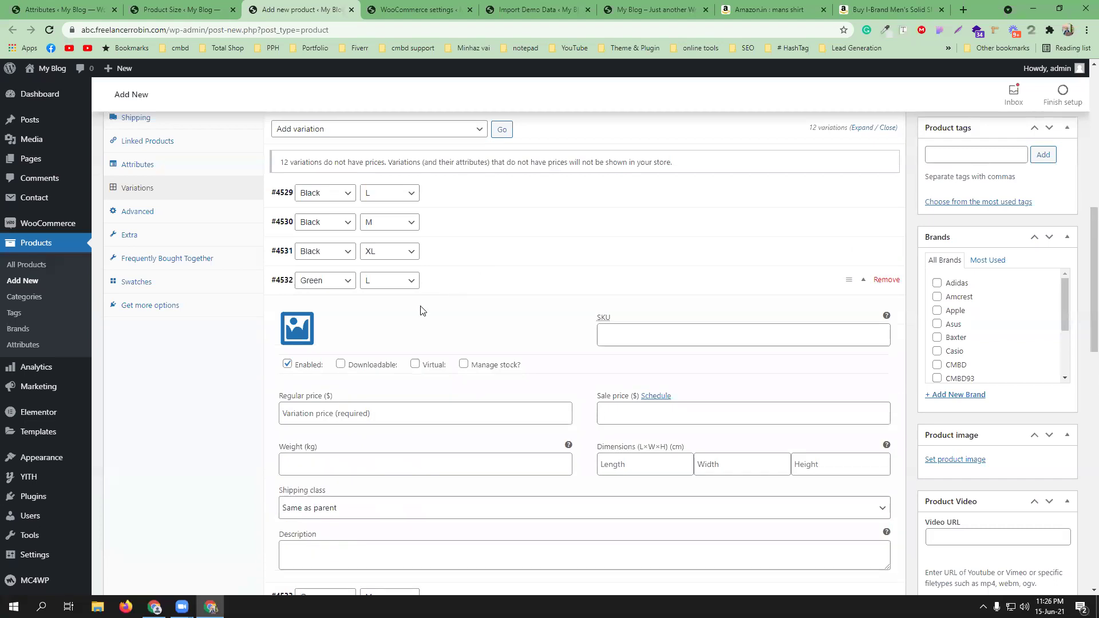
{"action": "left_click", "coordinate": [496, 280]}
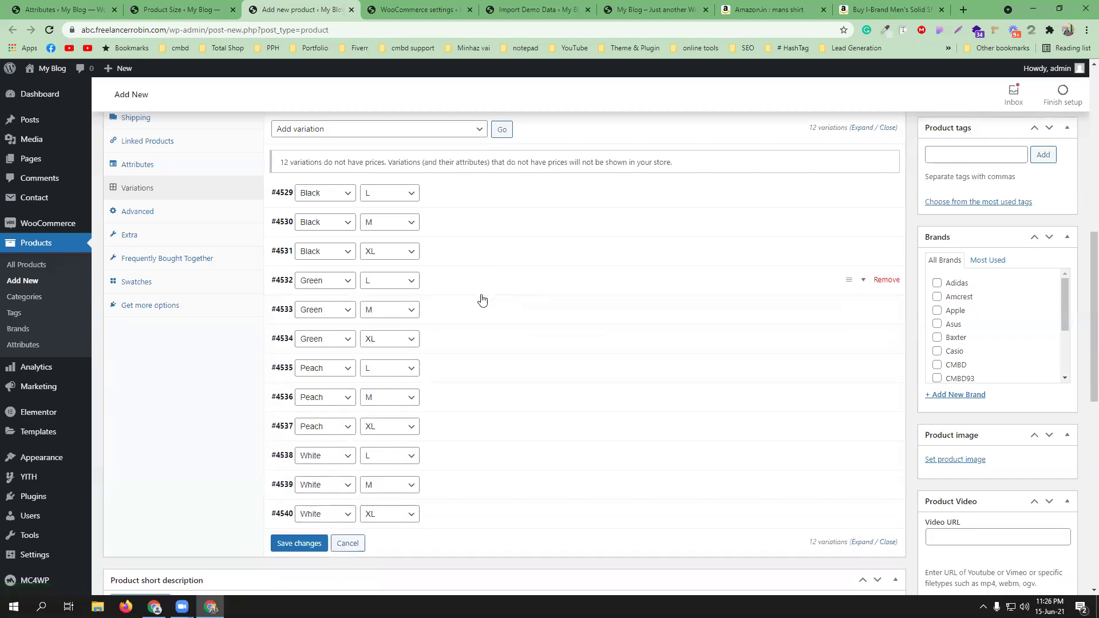
{"action": "left_click", "coordinate": [471, 345]}
{"action": "left_click", "coordinate": [297, 384]}
{"action": "left_click", "coordinate": [69, 211]}
{"action": "left_click", "coordinate": [1033, 561]}
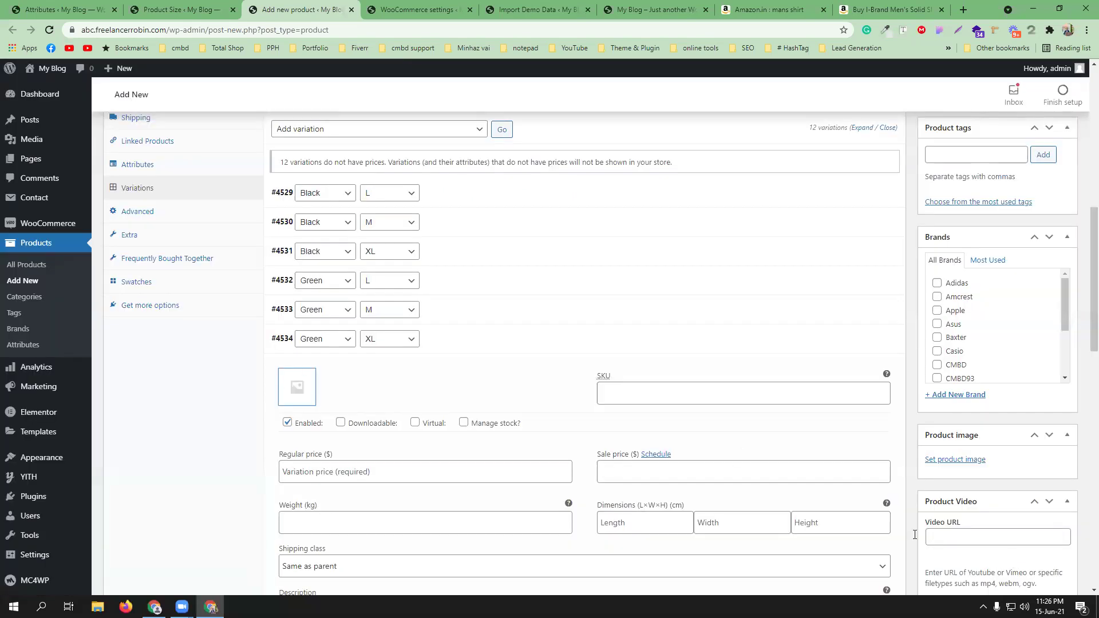
- Paste the copied SKU and change it to CMBD_SHIRT_93GXL
{"action": "left_click", "coordinate": [642, 391]}
{"action": "right_click", "coordinate": [640, 393]}
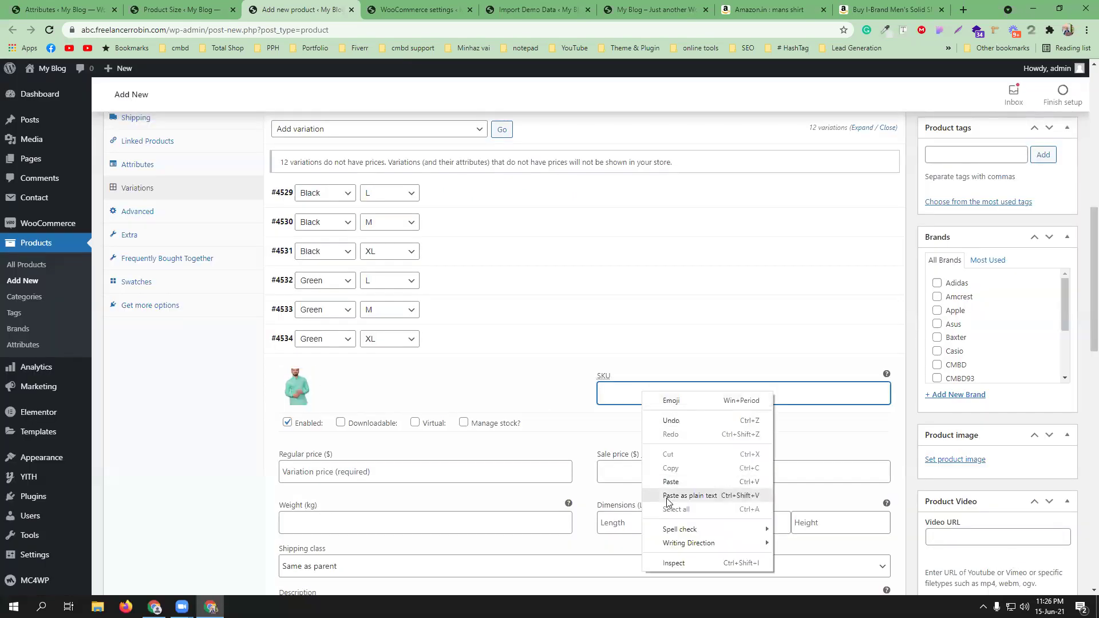
{"action": "left_click", "coordinate": [667, 481]}
{"action": "left_click_drag", "start_coordinate": [658, 393], "coordinate": [661, 393]}
{"action": "type", "text": "GXL"}
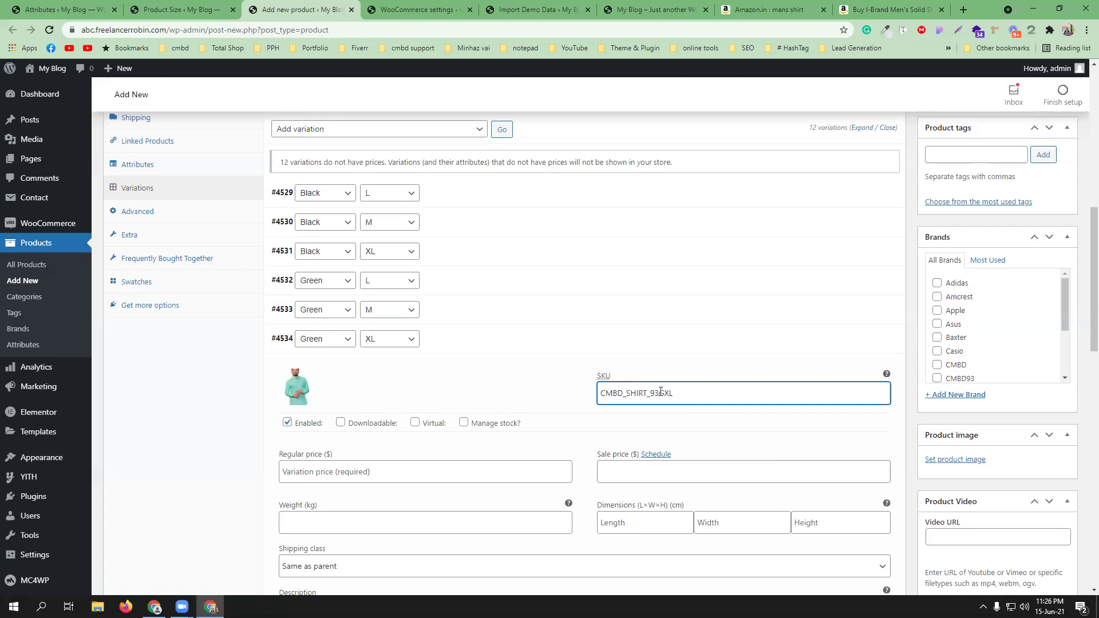
- Give the Green XL variation regular price 799 and manage stock with 10 units
{"action": "left_click", "coordinate": [361, 472]}
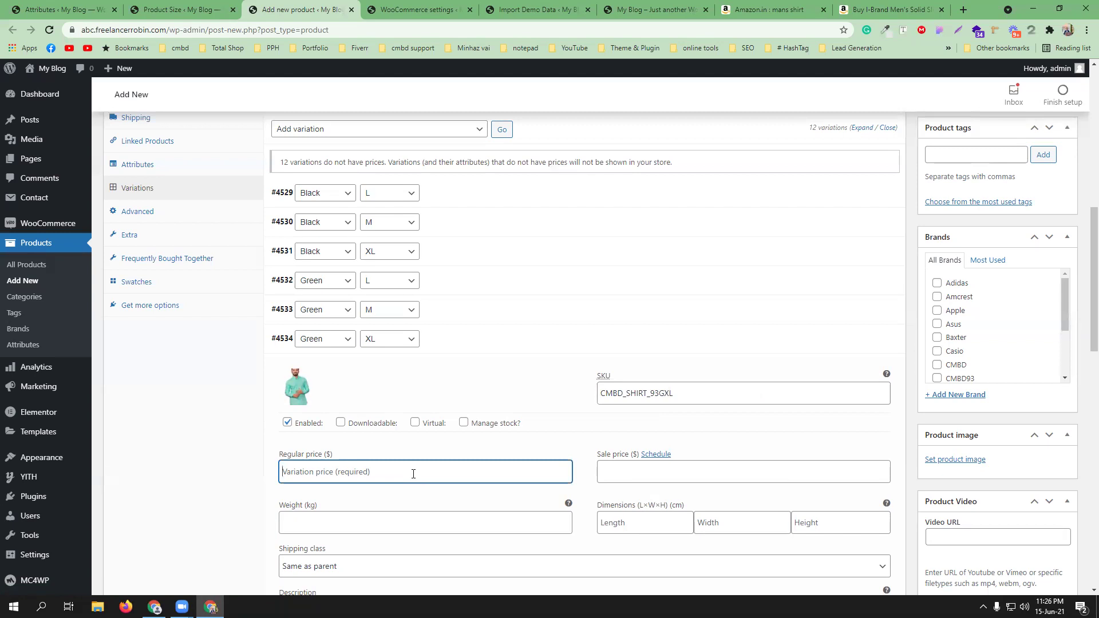
{"action": "type", "text": "799"}
{"action": "scroll", "coordinate": [443, 468], "scroll_direction": "down", "scroll_amount": 1}
{"action": "left_click", "coordinate": [464, 366]}
{"action": "left_click_drag", "start_coordinate": [287, 466], "coordinate": [273, 464]}
{"action": "type", "text": "10"}
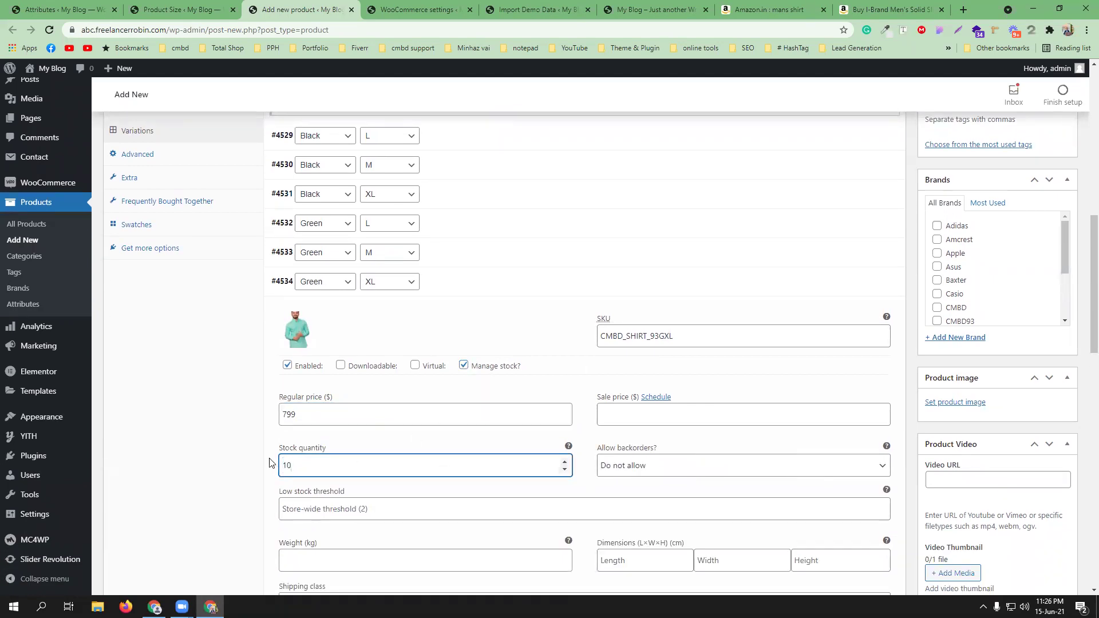
{"action": "scroll", "coordinate": [395, 435], "scroll_direction": "down", "scroll_amount": 7}
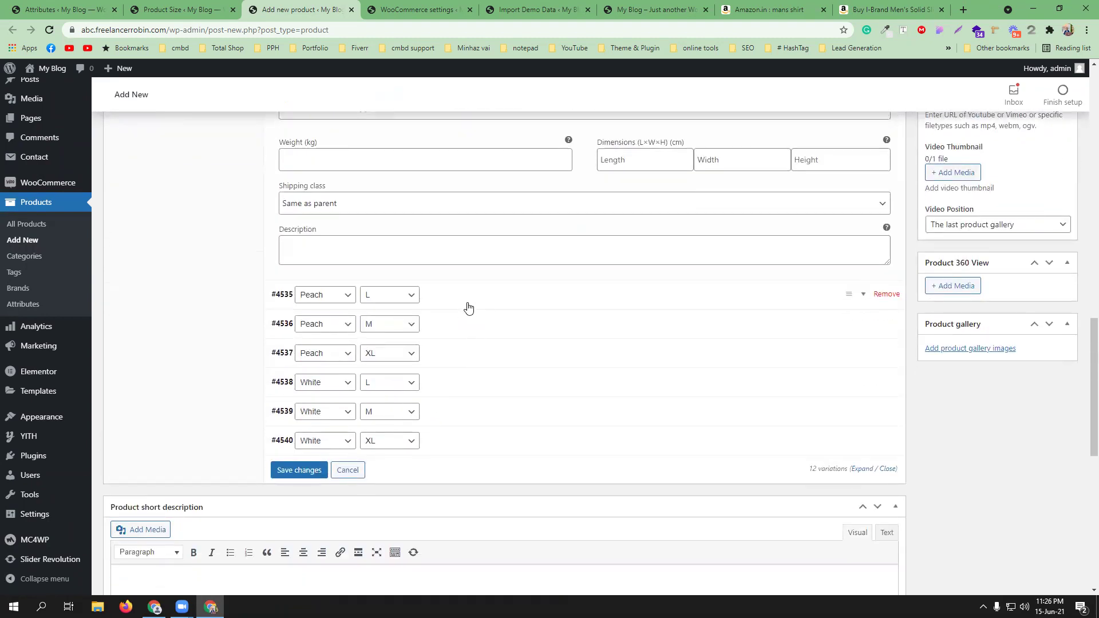
- Set the pink shirt photo as variation #4535 (Peach, L) image
{"action": "left_click", "coordinate": [470, 309]}
{"action": "left_click", "coordinate": [294, 341]}
{"action": "left_click", "coordinate": [192, 245]}
{"action": "left_click", "coordinate": [1049, 561]}
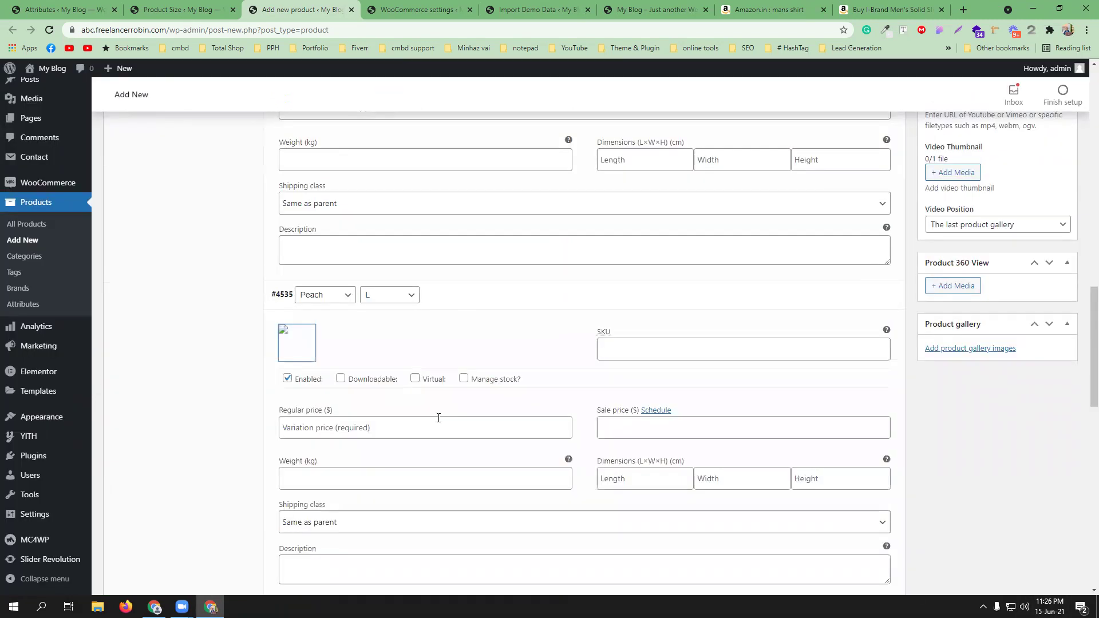
- Enter regular price 649 and SKU CMBD_SHIRT_93PL for the Peach L variation
{"action": "left_click", "coordinate": [385, 426]}
{"action": "type", "text": "64"}
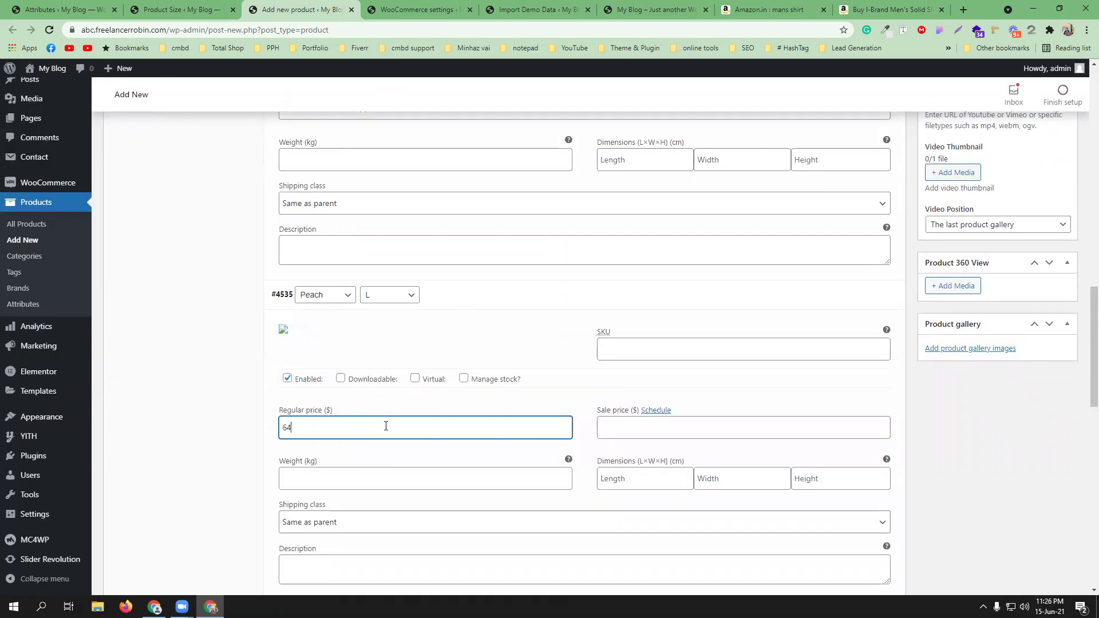
{"action": "left_click", "coordinate": [653, 348]}
{"action": "right_click", "coordinate": [652, 347]}
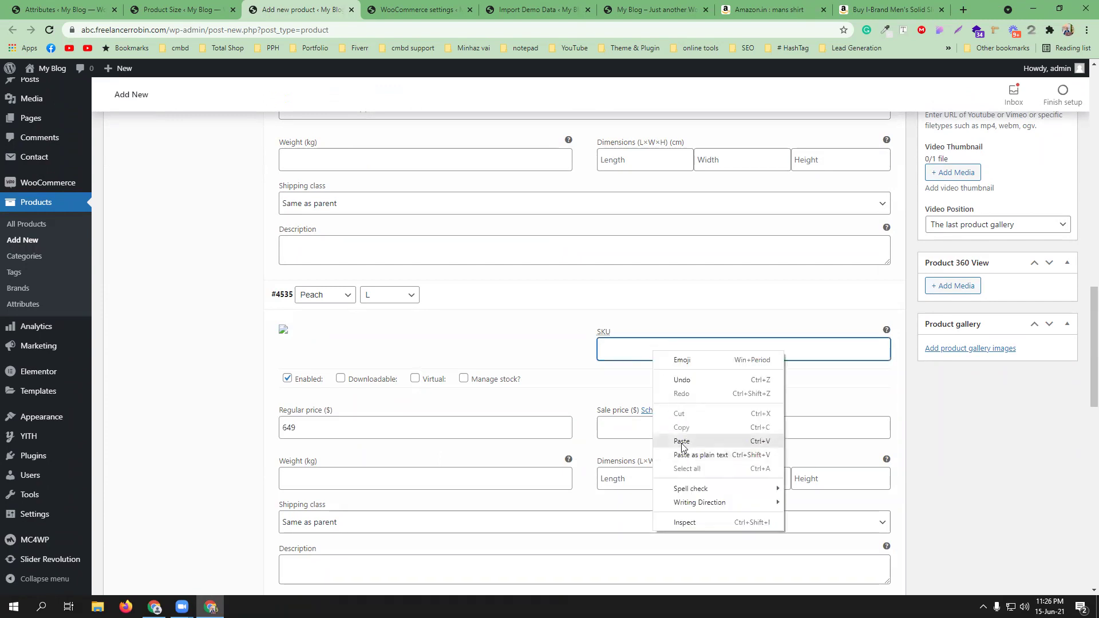
{"action": "left_click", "coordinate": [672, 433]}
{"action": "left_click_drag", "start_coordinate": [659, 347], "coordinate": [664, 346]}
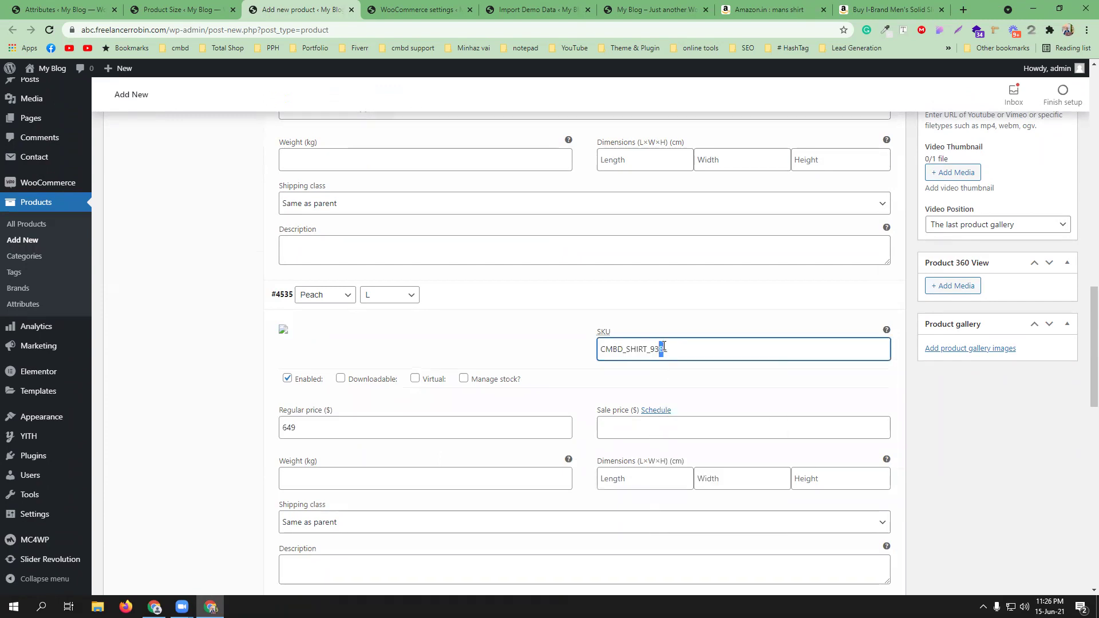
{"action": "type", "text": "P"}
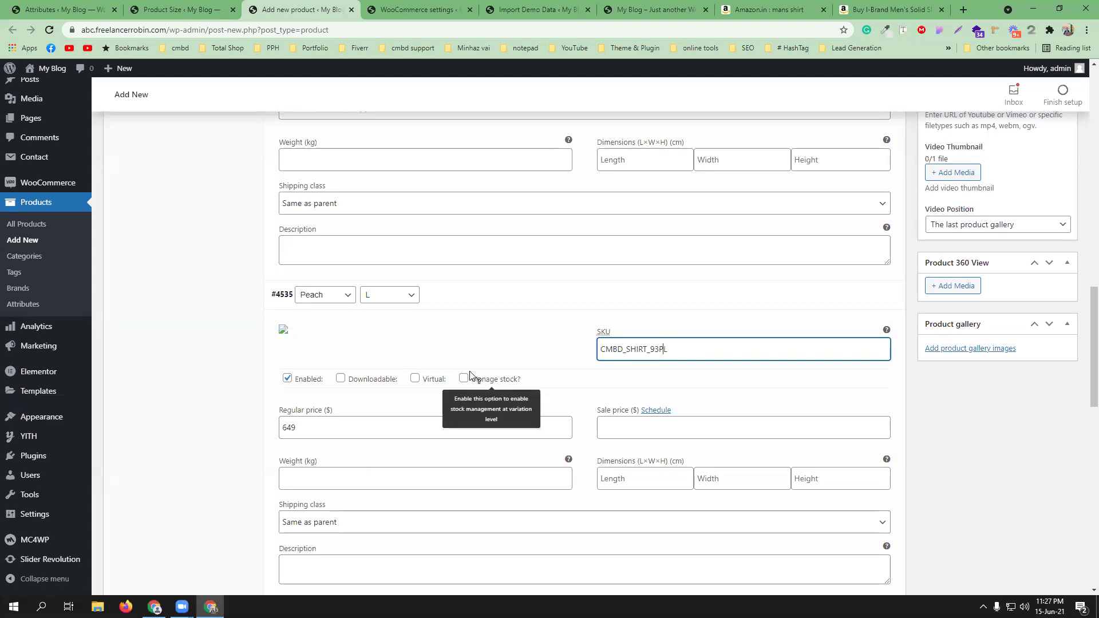
{"action": "scroll", "coordinate": [520, 409], "scroll_direction": "down", "scroll_amount": 5}
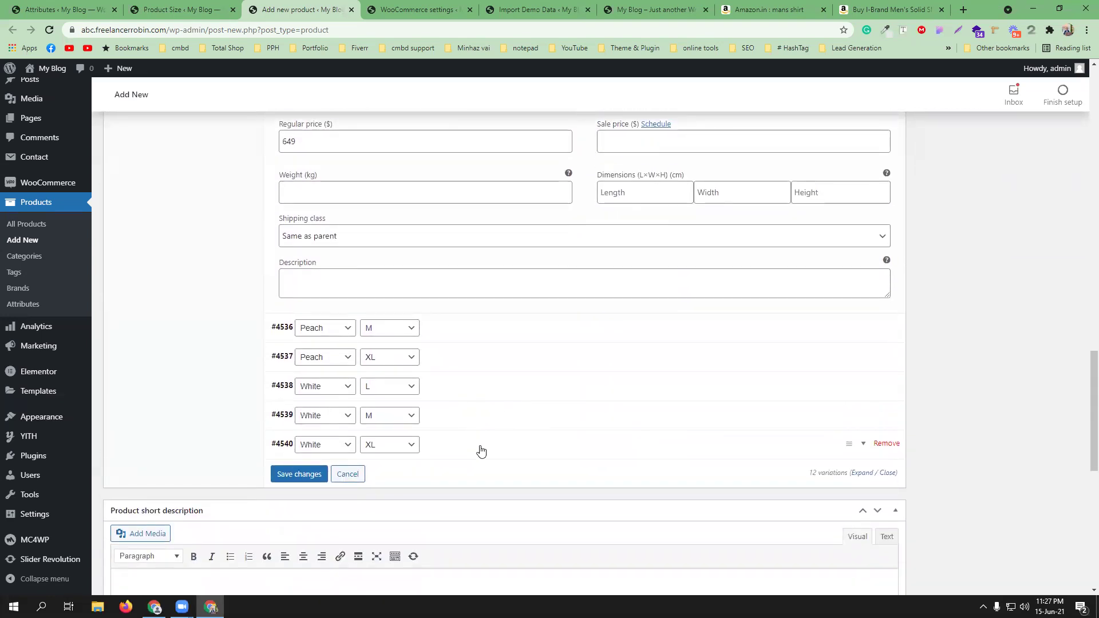
{"action": "left_click", "coordinate": [481, 448]}
- Give variation #4540 (White, XL) the white shirt image and regular price 1000
{"action": "left_click", "coordinate": [297, 488]}
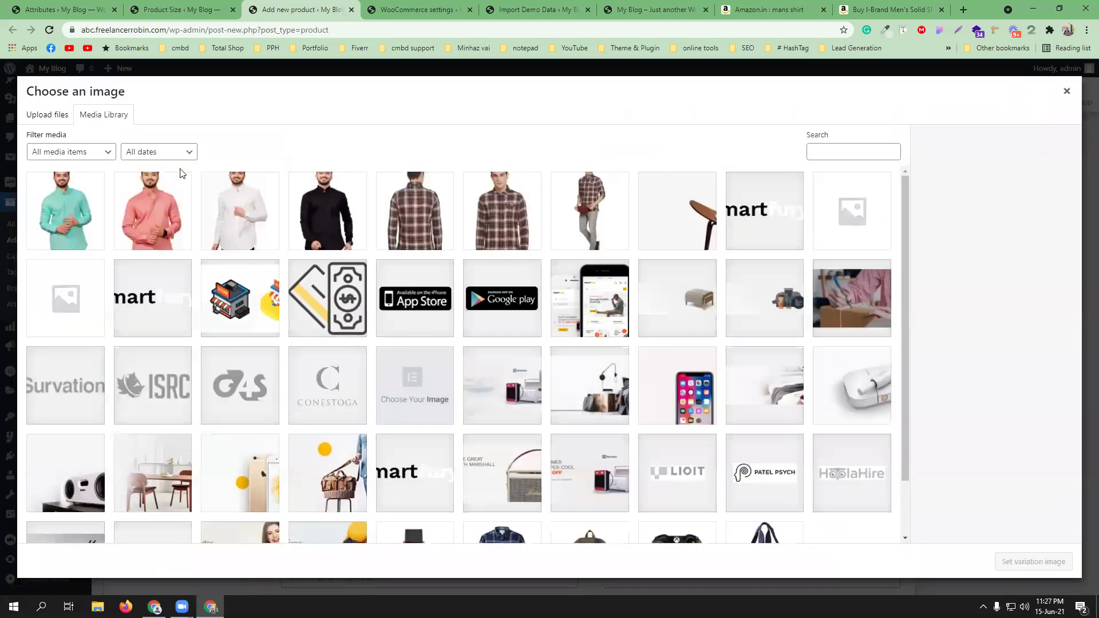
{"action": "left_click", "coordinate": [230, 206]}
{"action": "left_click", "coordinate": [1030, 563]}
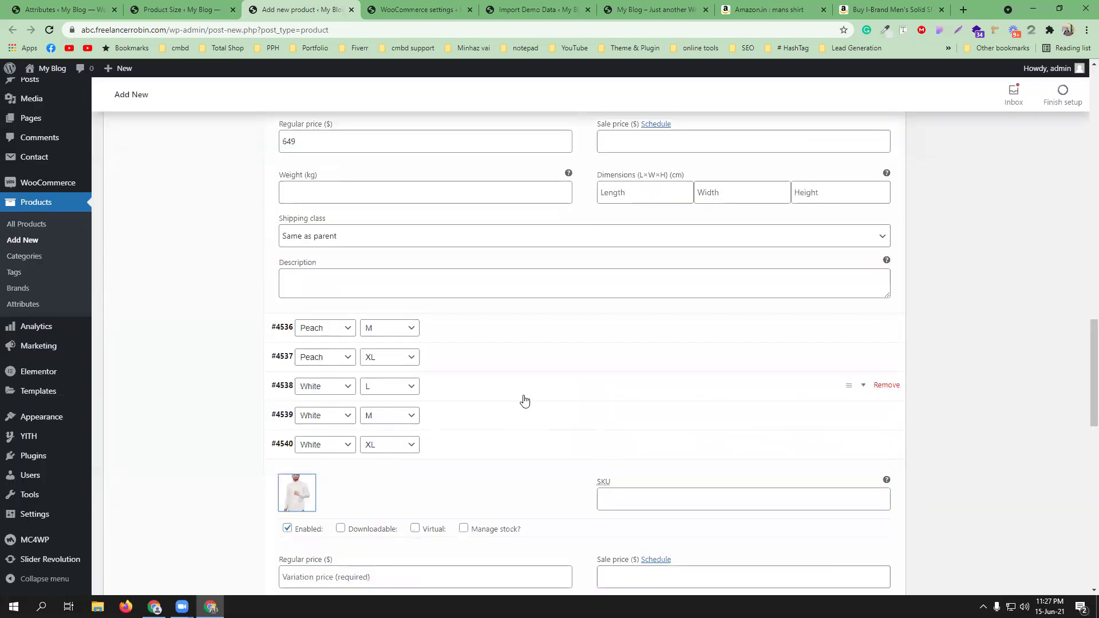
{"action": "scroll", "coordinate": [439, 400], "scroll_direction": "down", "scroll_amount": 3}
{"action": "left_click", "coordinate": [421, 397]}
{"action": "type", "text": "1000"}
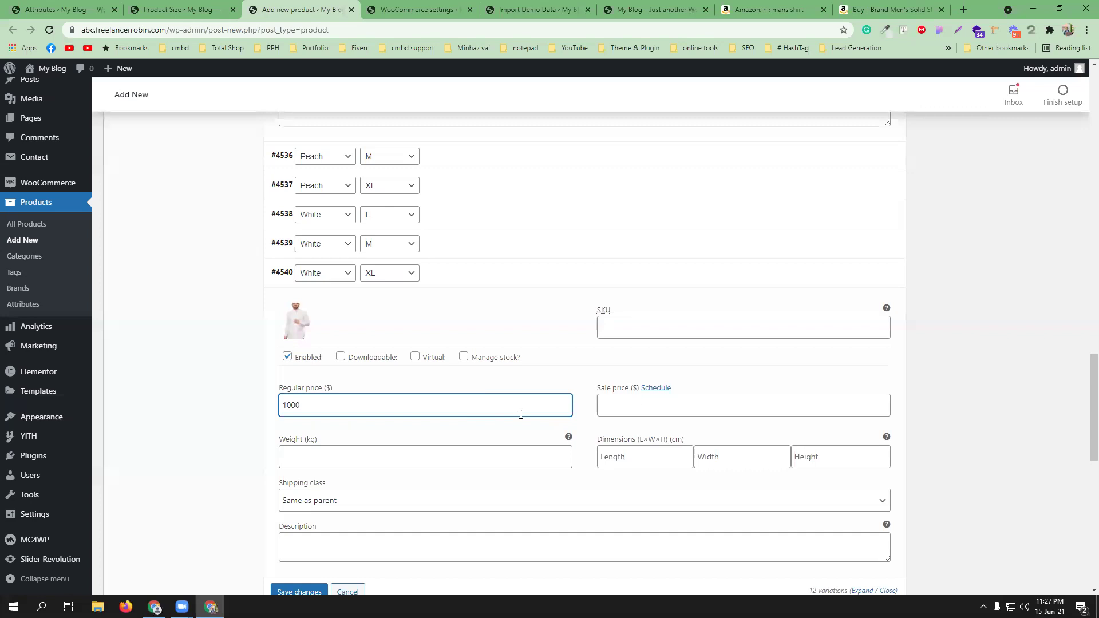
- Change the White XL SKU to CMBD_SHIRT_93WXL and save the variation changes
{"action": "left_click", "coordinate": [624, 322]}
{"action": "right_click", "coordinate": [623, 324]}
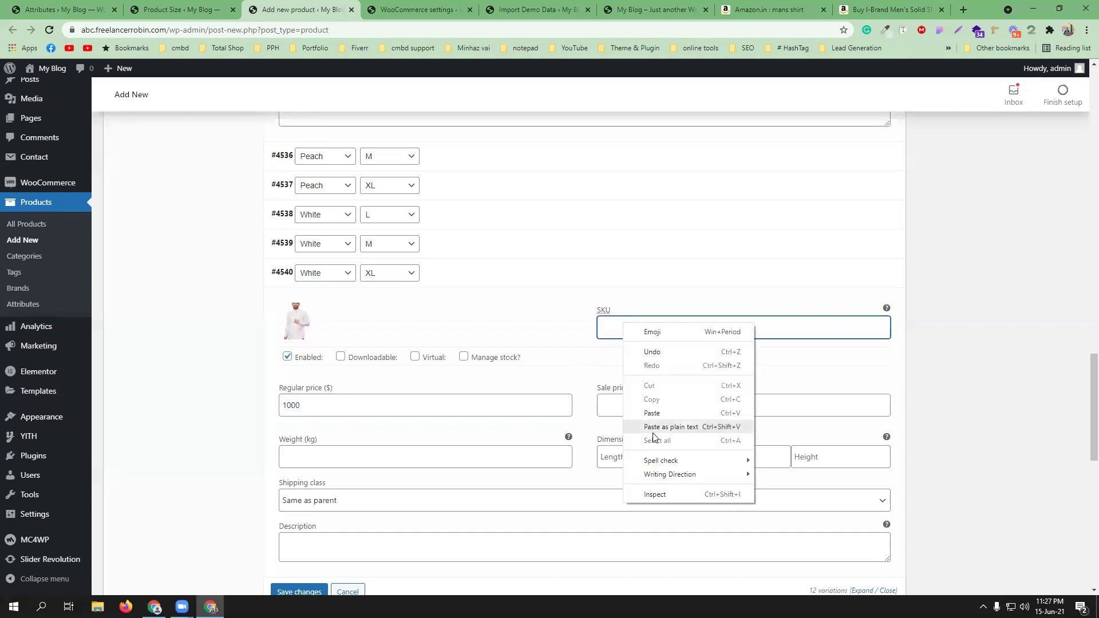
{"action": "left_click", "coordinate": [652, 414]}
{"action": "left_click_drag", "start_coordinate": [658, 327], "coordinate": [660, 325]}
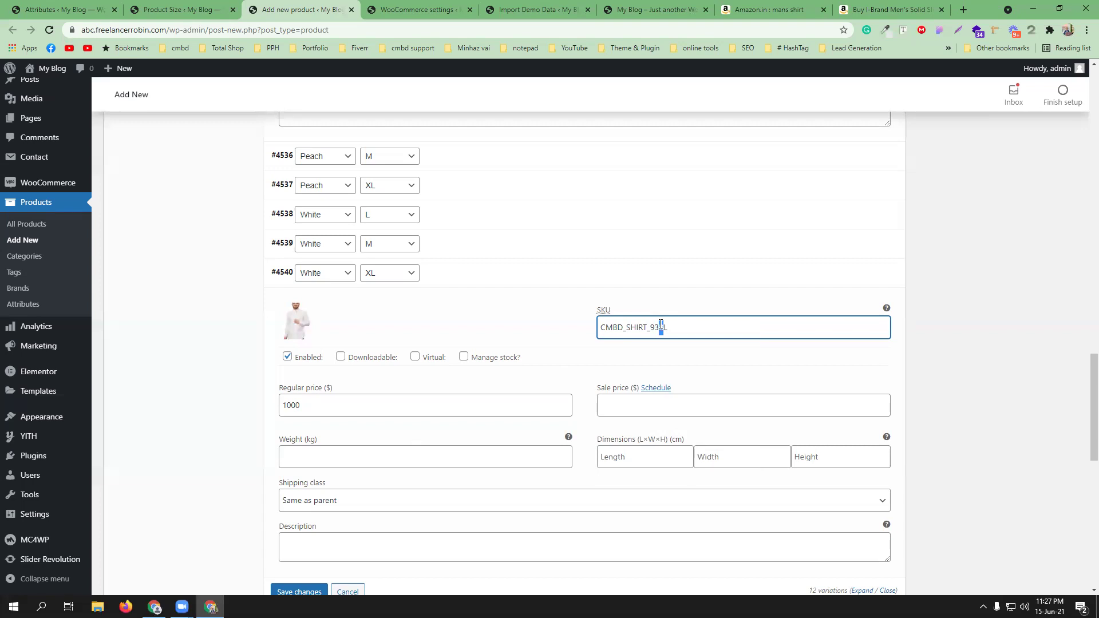
{"action": "type", "text": "_93WX"}
{"action": "scroll", "coordinate": [589, 457], "scroll_direction": "down", "scroll_amount": 3}
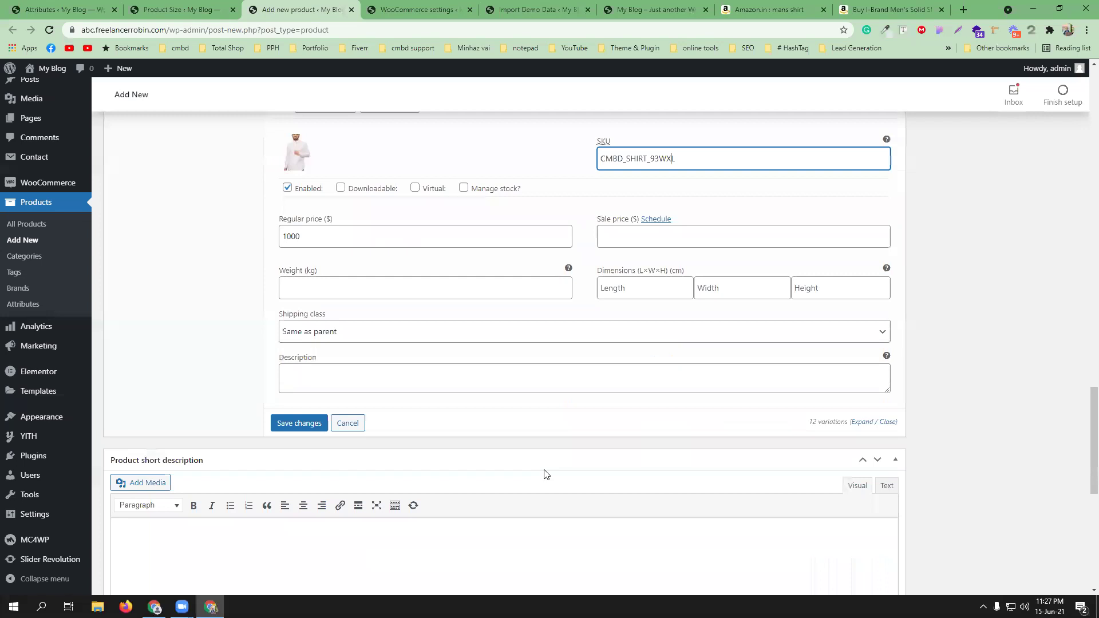
{"action": "left_click", "coordinate": [299, 422]}
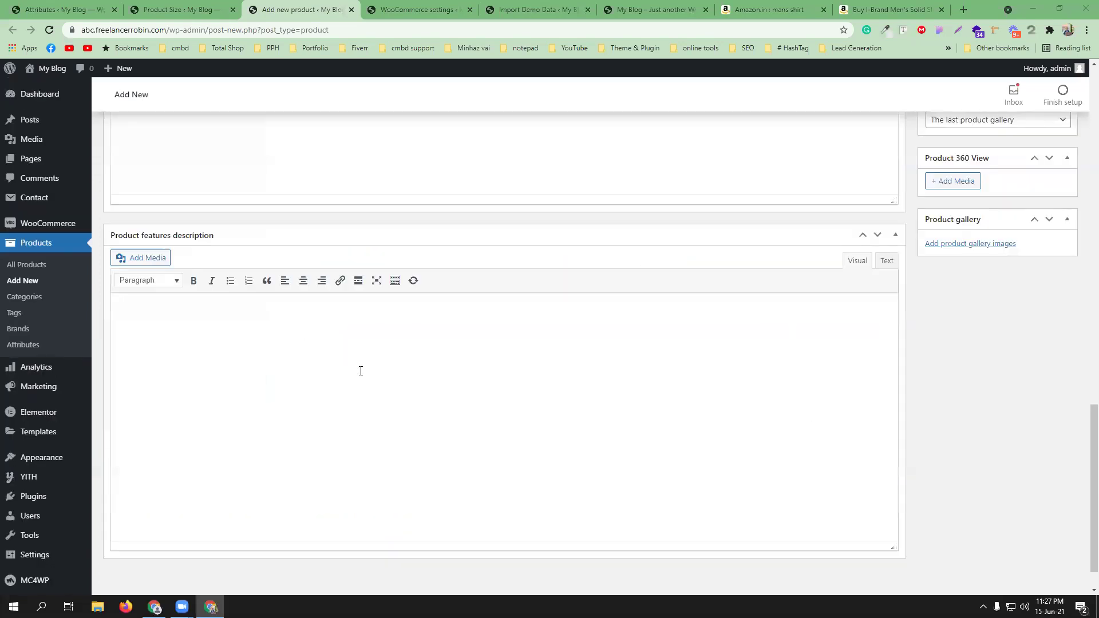
- Open the Linked Products tab showing the empty Upsells and Cross-sells fields
{"action": "scroll", "coordinate": [522, 314], "scroll_direction": "up", "scroll_amount": 15}
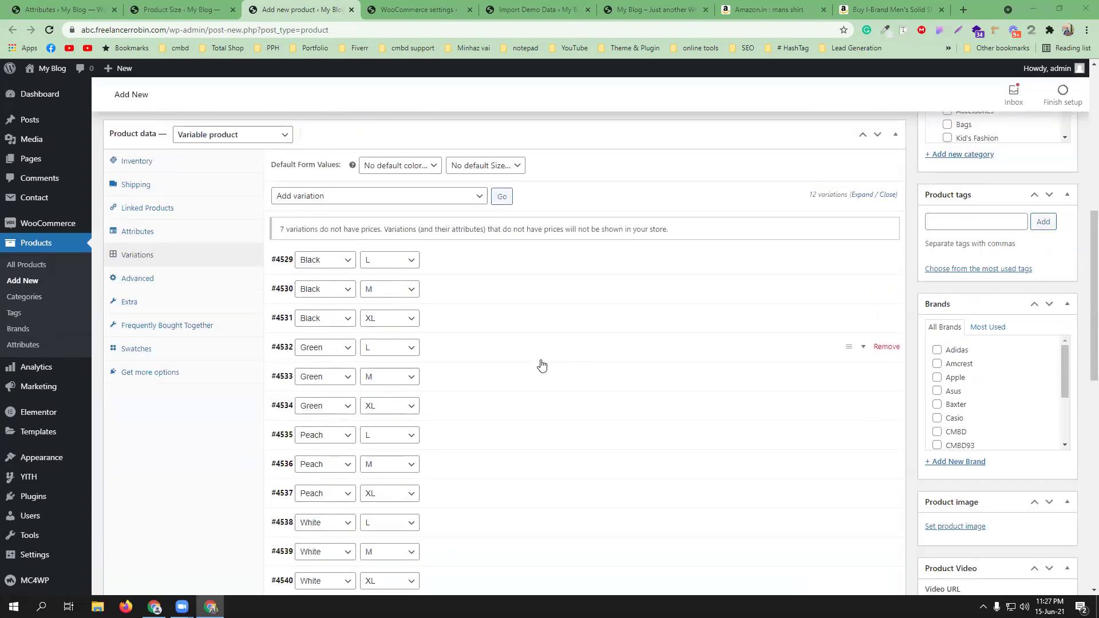
{"action": "scroll", "coordinate": [538, 363], "scroll_direction": "down", "scroll_amount": 3}
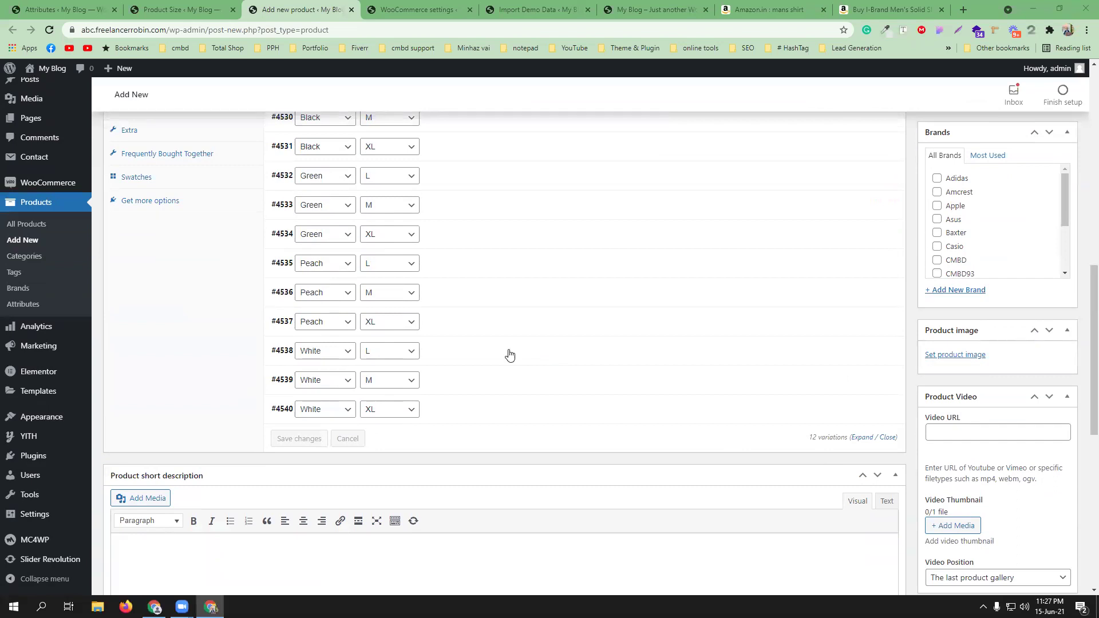
{"action": "scroll", "coordinate": [507, 353], "scroll_direction": "up", "scroll_amount": 4}
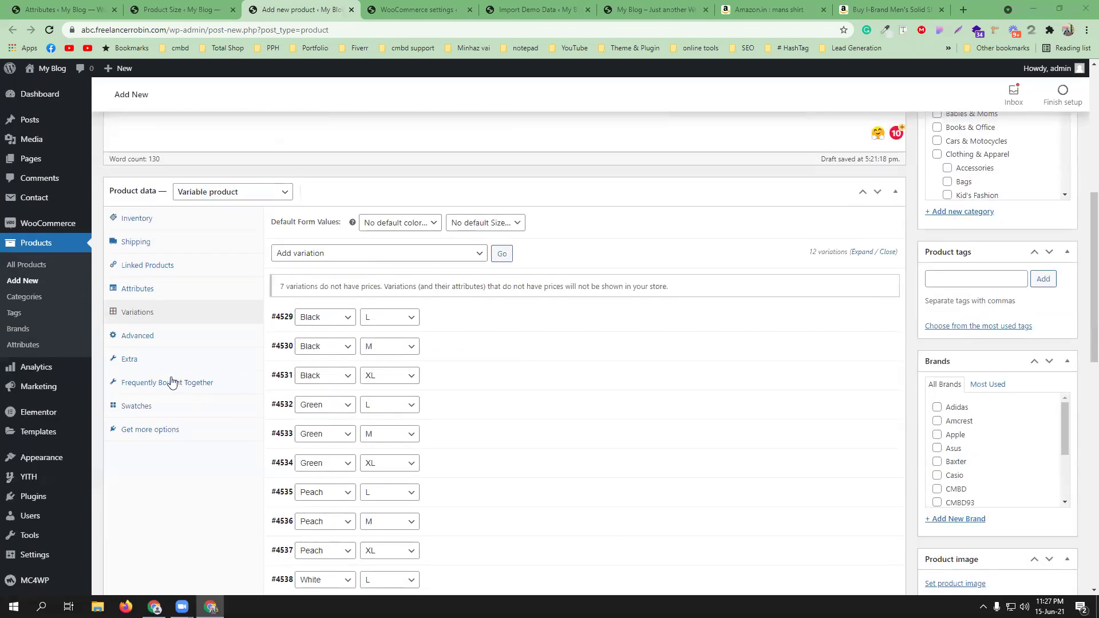
{"action": "left_click", "coordinate": [194, 384]}
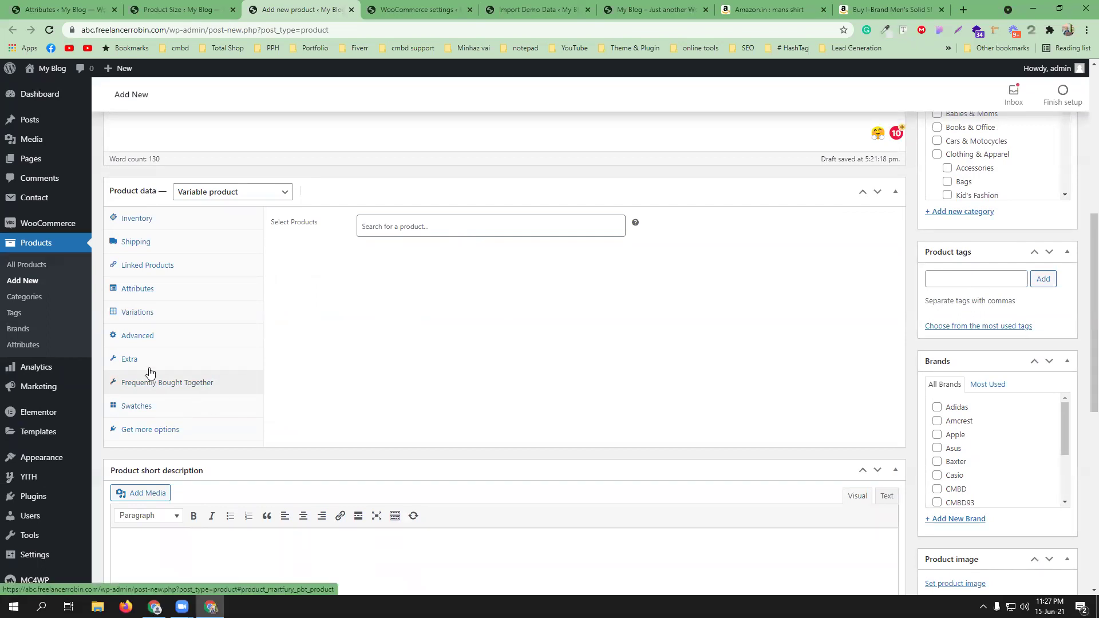
{"action": "left_click", "coordinate": [175, 263]}
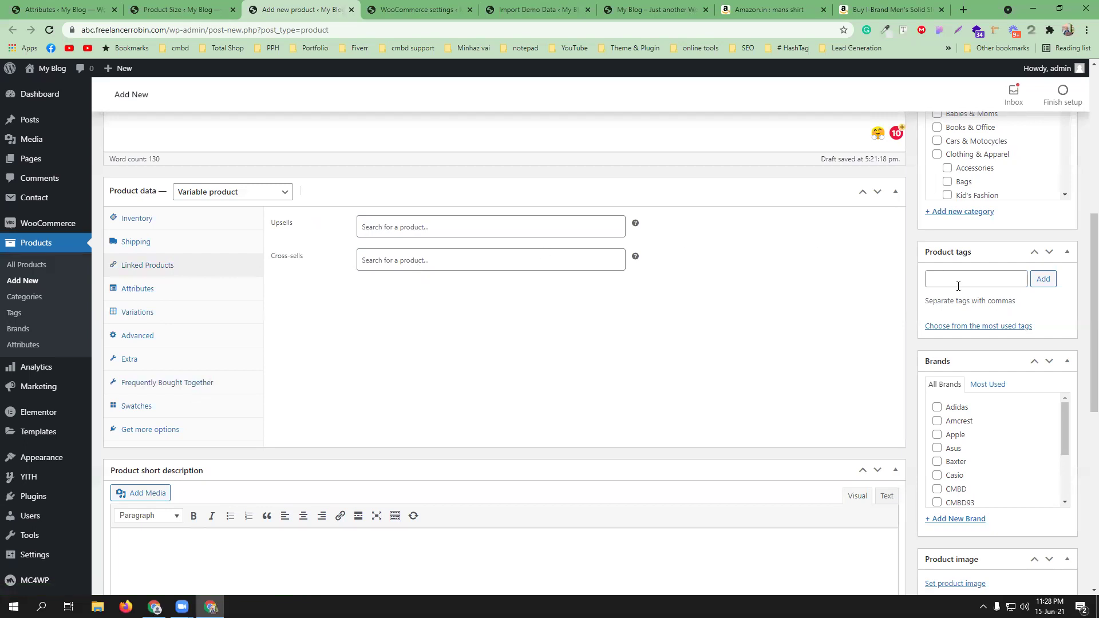
{"action": "scroll", "coordinate": [962, 286], "scroll_direction": "up", "scroll_amount": 3}
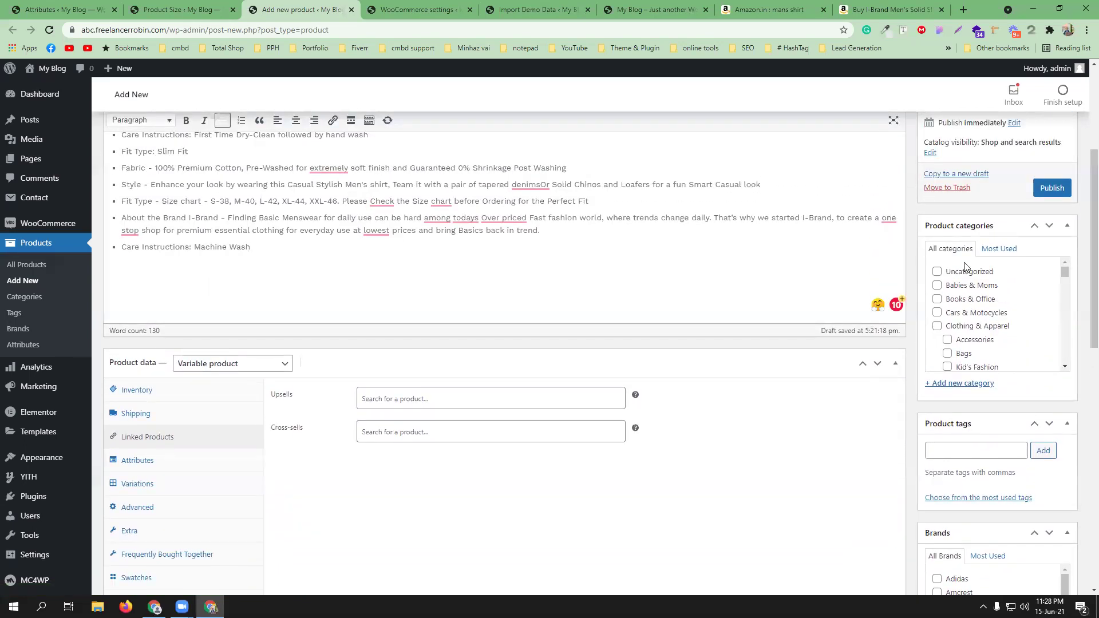
- Tick the Mans Collection, Mans shirt and mans fashion product categories
{"action": "scroll", "coordinate": [973, 329], "scroll_direction": "down", "scroll_amount": 2}
{"action": "scroll", "coordinate": [978, 326], "scroll_direction": "down", "scroll_amount": 4}
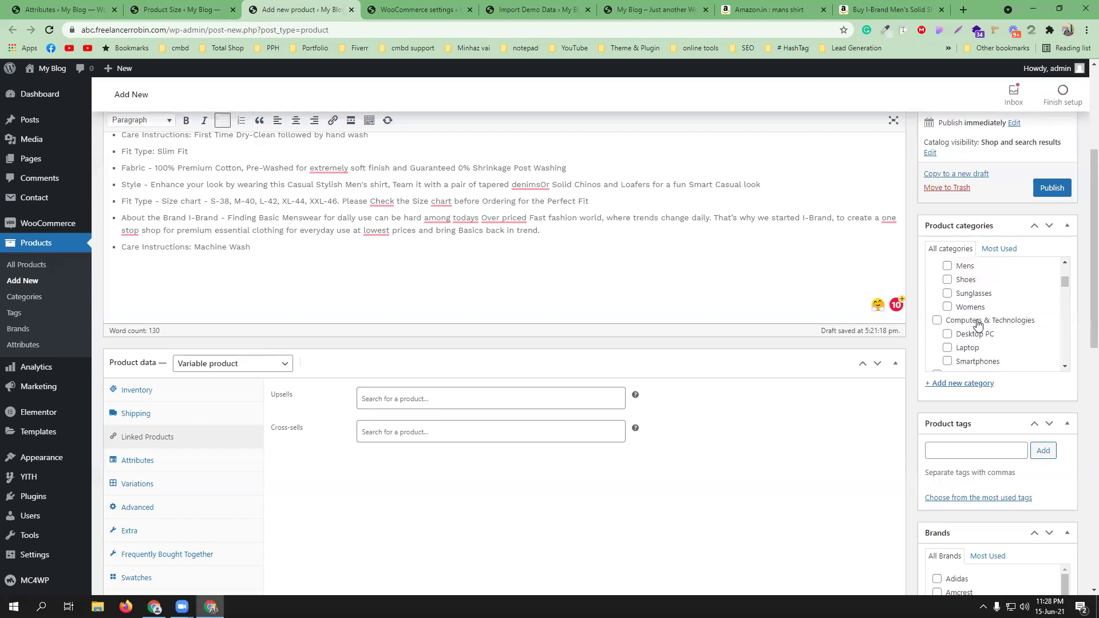
{"action": "scroll", "coordinate": [998, 313], "scroll_direction": "down", "scroll_amount": 5}
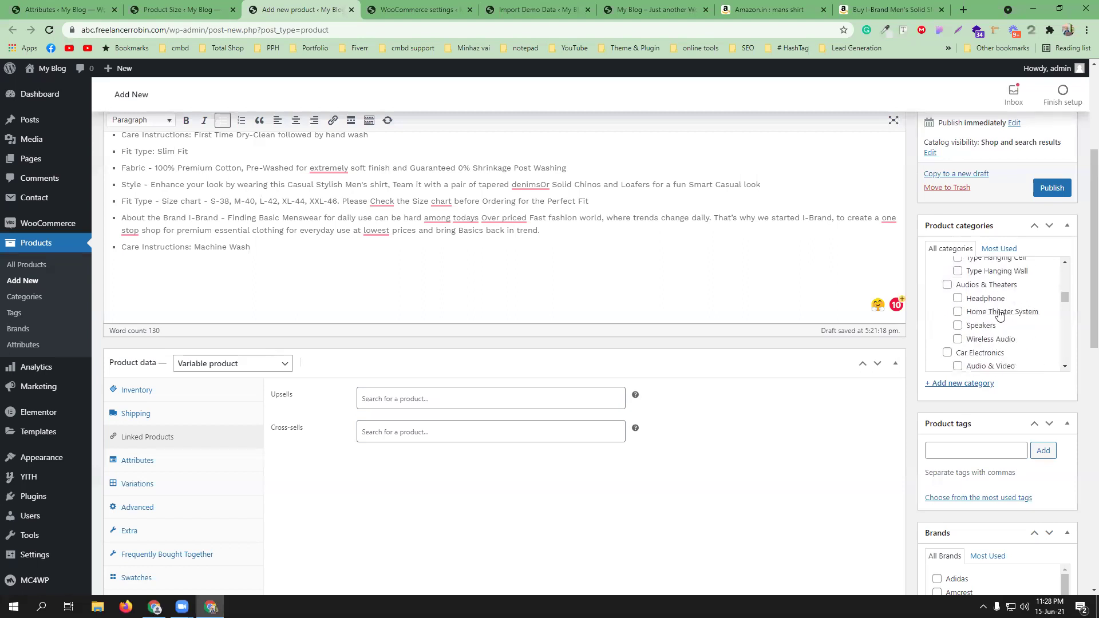
{"action": "scroll", "coordinate": [998, 314], "scroll_direction": "down", "scroll_amount": 5}
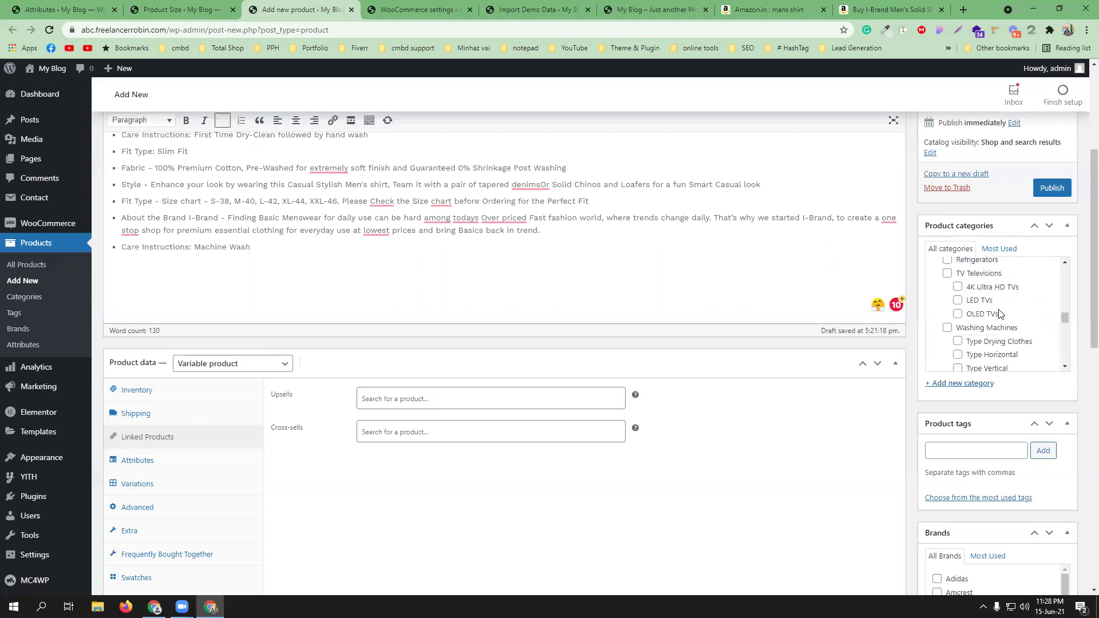
{"action": "scroll", "coordinate": [999, 314], "scroll_direction": "down", "scroll_amount": 4}
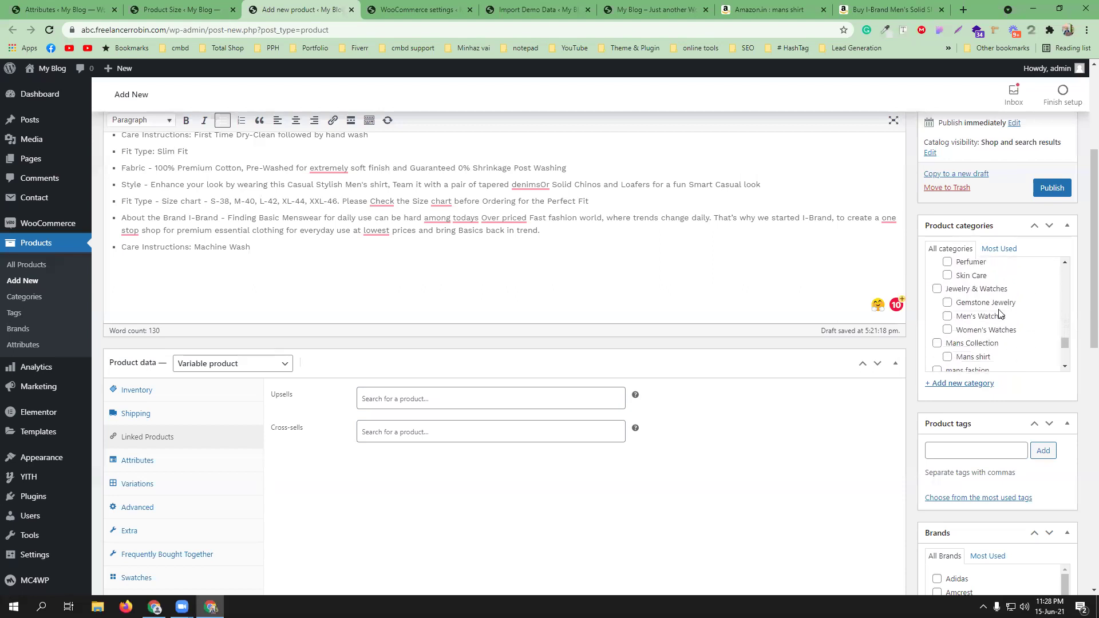
{"action": "left_click", "coordinate": [971, 284]}
{"action": "left_click", "coordinate": [972, 297]}
{"action": "left_click", "coordinate": [975, 311]}
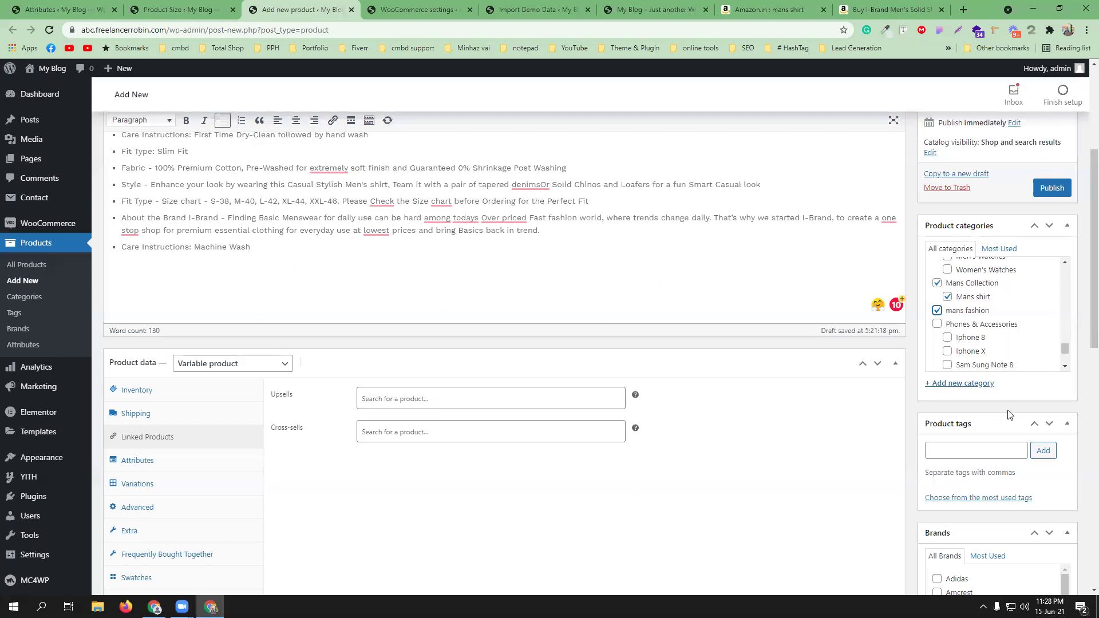
{"action": "scroll", "coordinate": [1005, 417], "scroll_direction": "down", "scroll_amount": 3}
{"action": "left_click", "coordinate": [963, 277]}
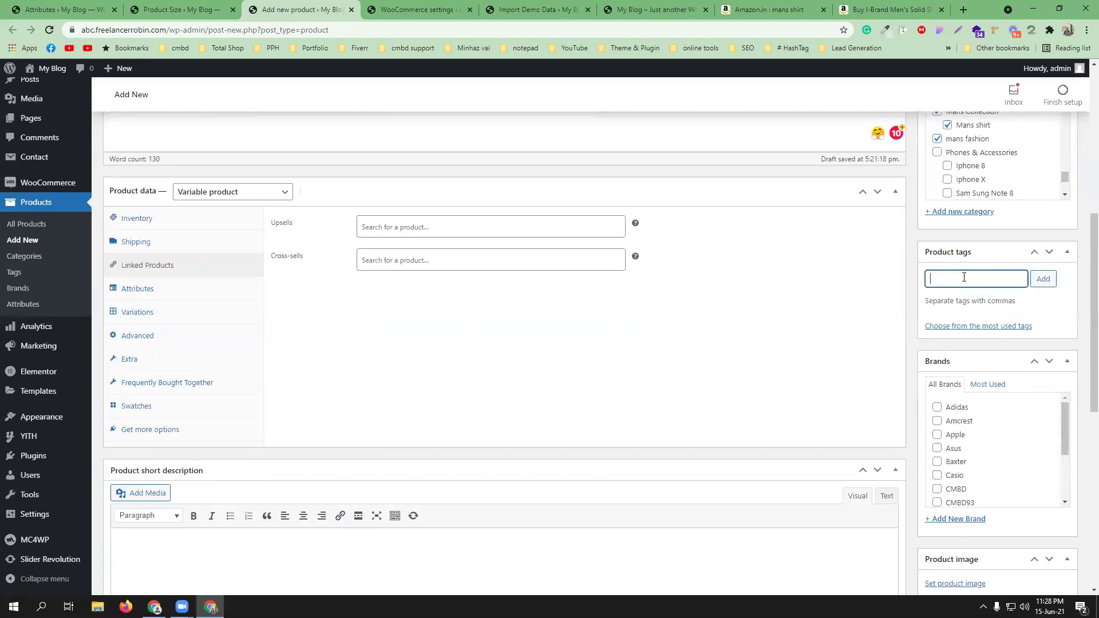
- Add the tags 'mans shirt' and 'shirt', and tick CMBD as the brand
{"action": "type", "text": "shi"}
{"action": "left_click", "coordinate": [964, 294]}
{"action": "type", "text": "shirt"}
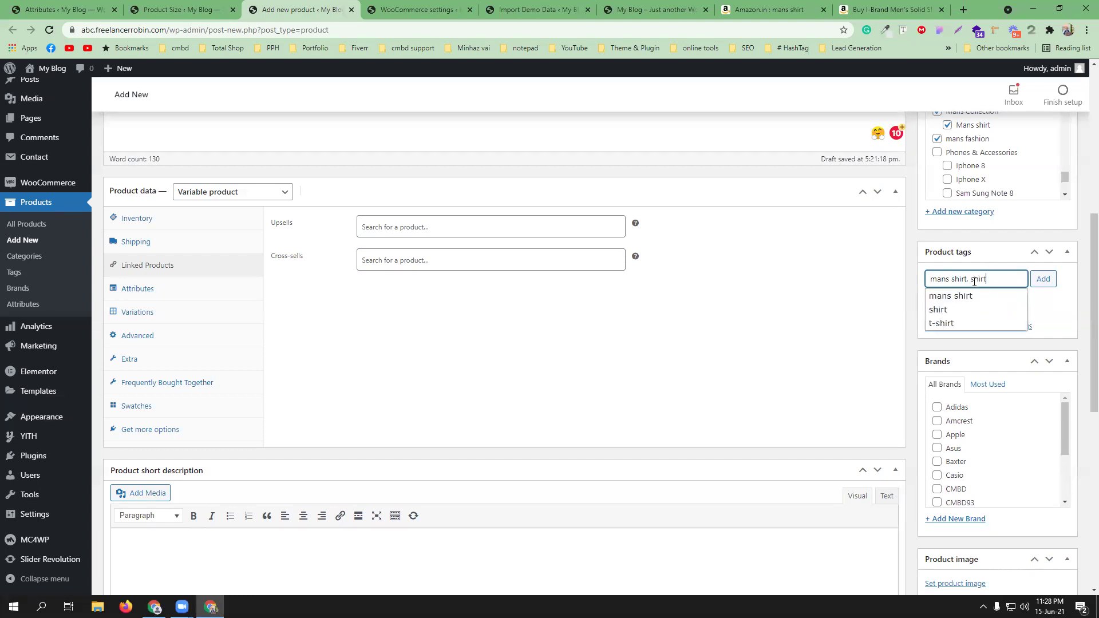
{"action": "left_click", "coordinate": [964, 310]}
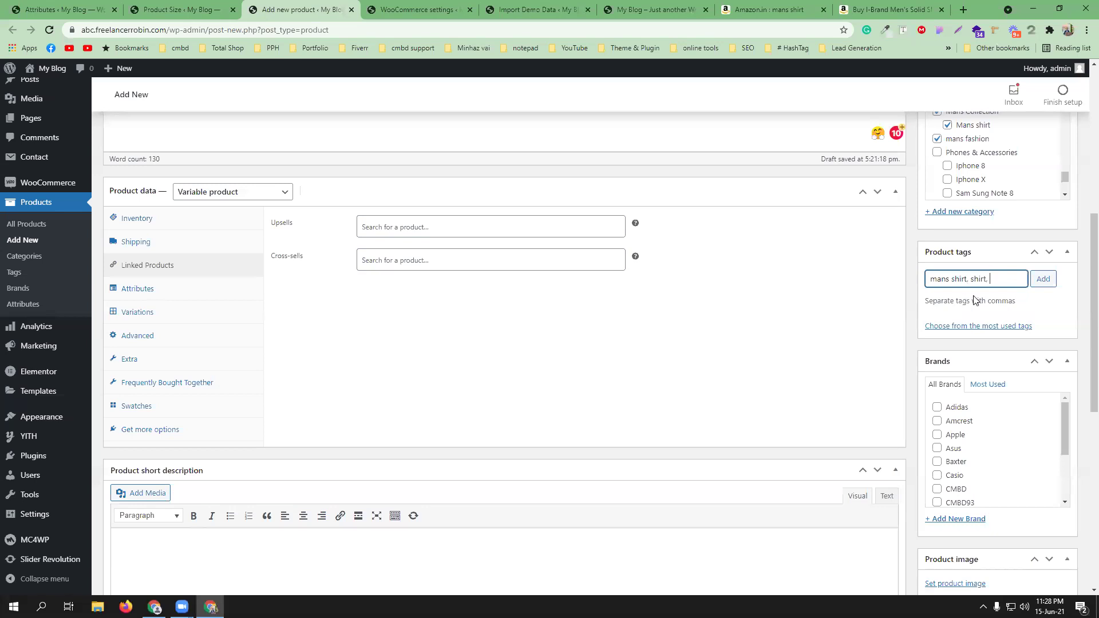
{"action": "left_click", "coordinate": [1043, 279]}
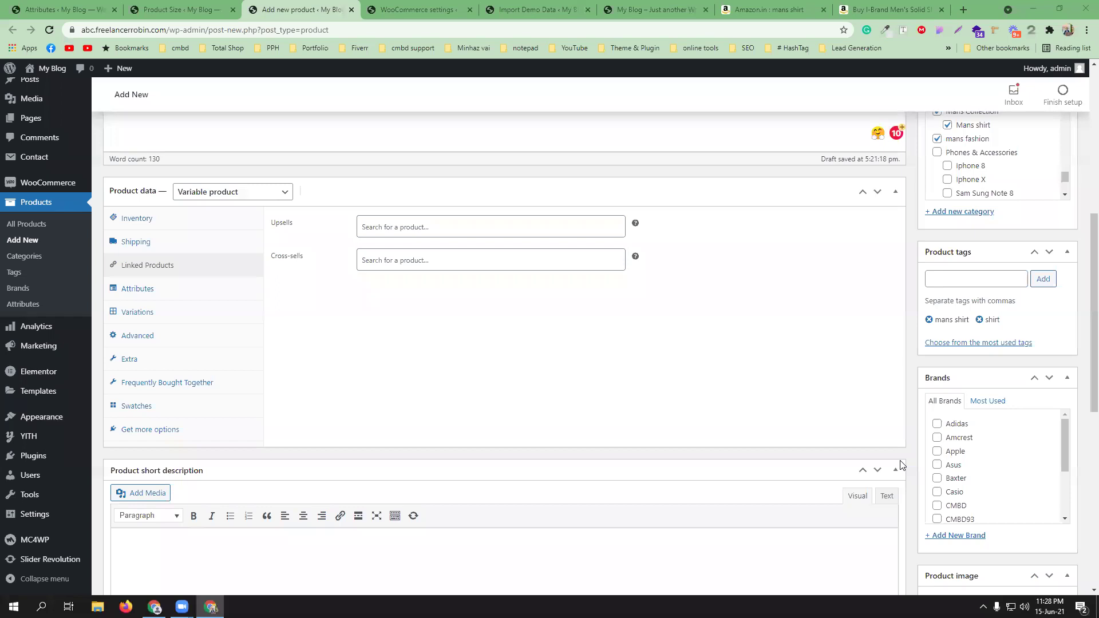
{"action": "left_click_drag", "start_coordinate": [1064, 445], "coordinate": [1063, 459]}
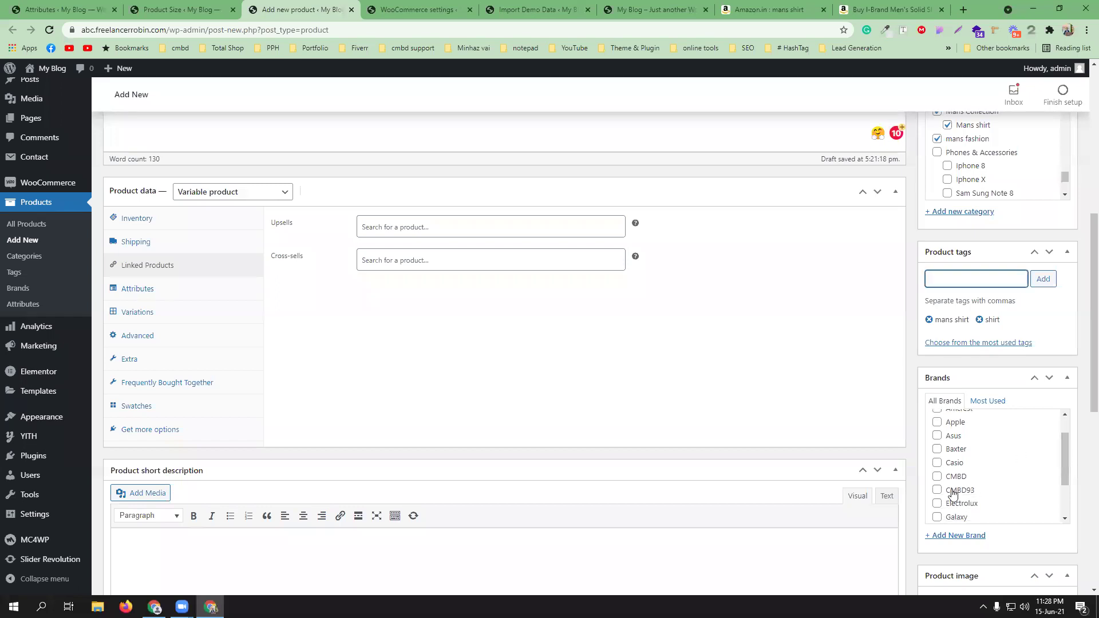
{"action": "left_click", "coordinate": [954, 481]}
- Choose the black shirt photo from the Media Library as the main product image
{"action": "scroll", "coordinate": [1082, 444], "scroll_direction": "down", "scroll_amount": 3}
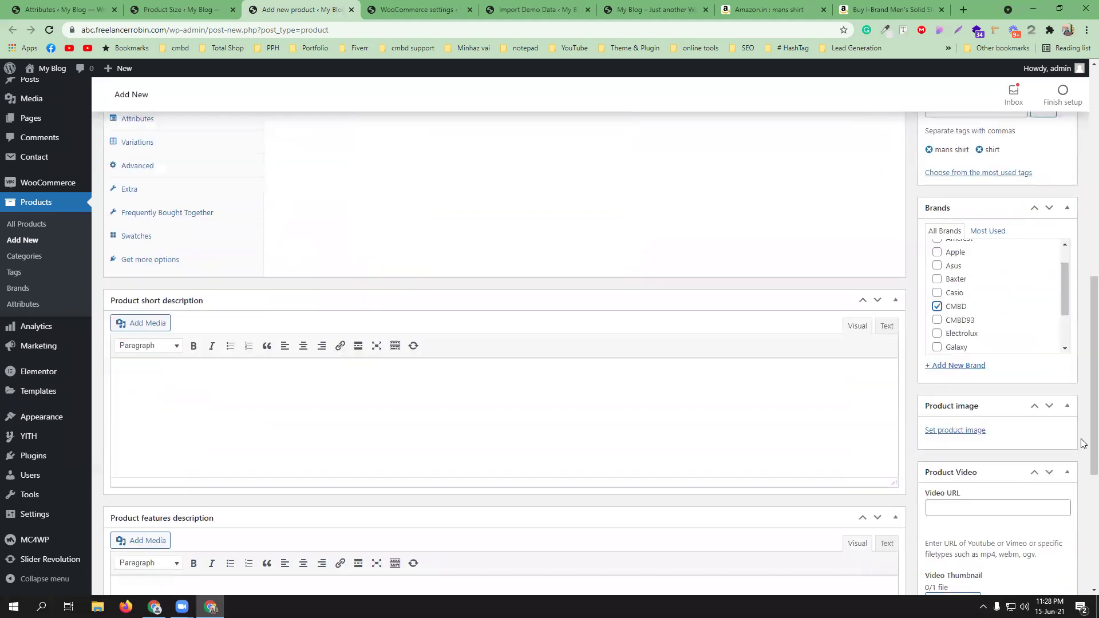
{"action": "left_click", "coordinate": [952, 373]}
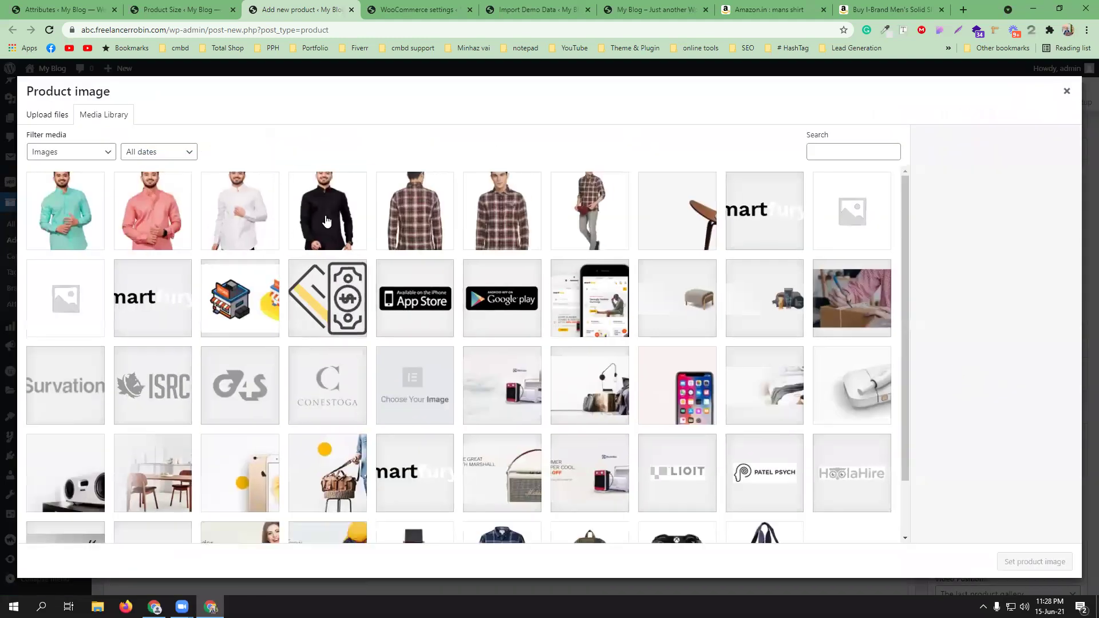
{"action": "left_click", "coordinate": [326, 221]}
{"action": "left_click", "coordinate": [1030, 563]}
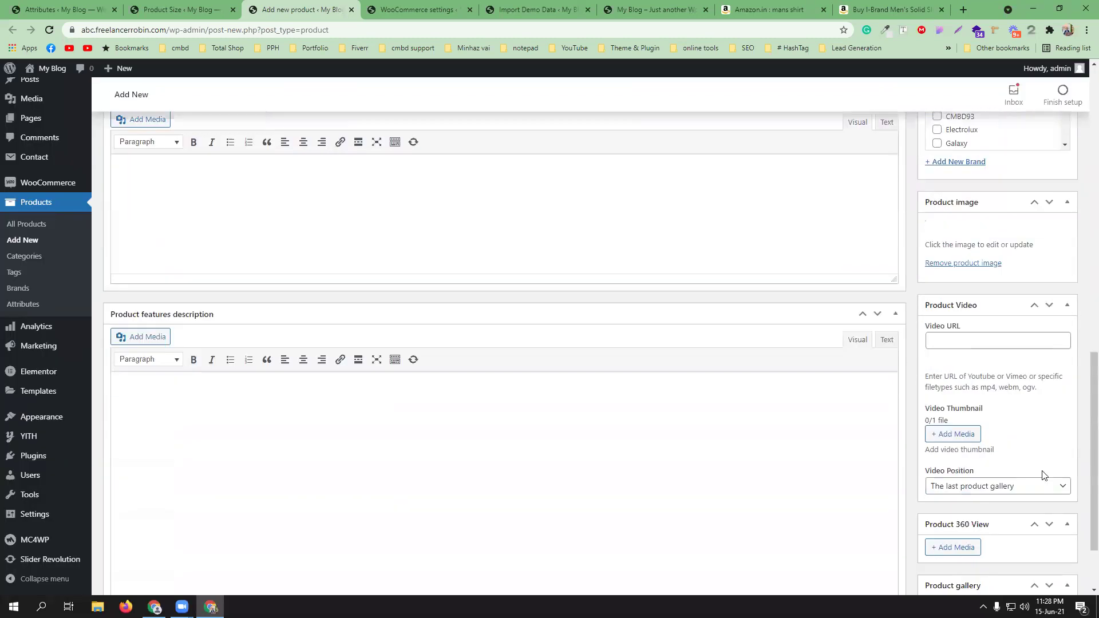
{"action": "scroll", "coordinate": [1041, 475], "scroll_direction": "down", "scroll_amount": 5}
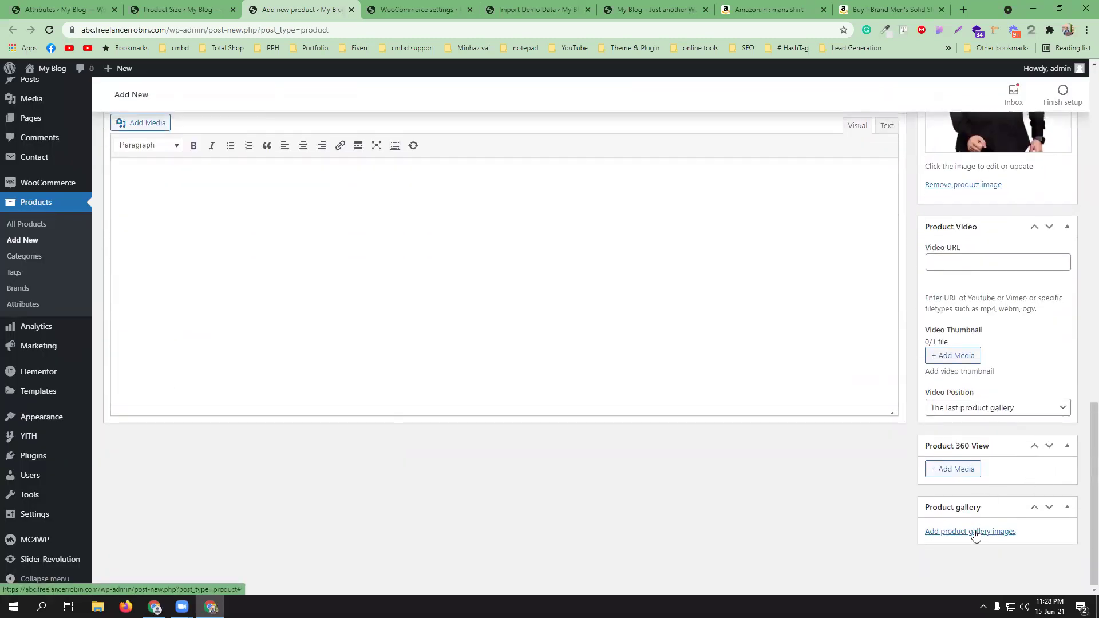
- Add the teal, pink and white shirt photos to the product gallery
{"action": "left_click", "coordinate": [972, 532]}
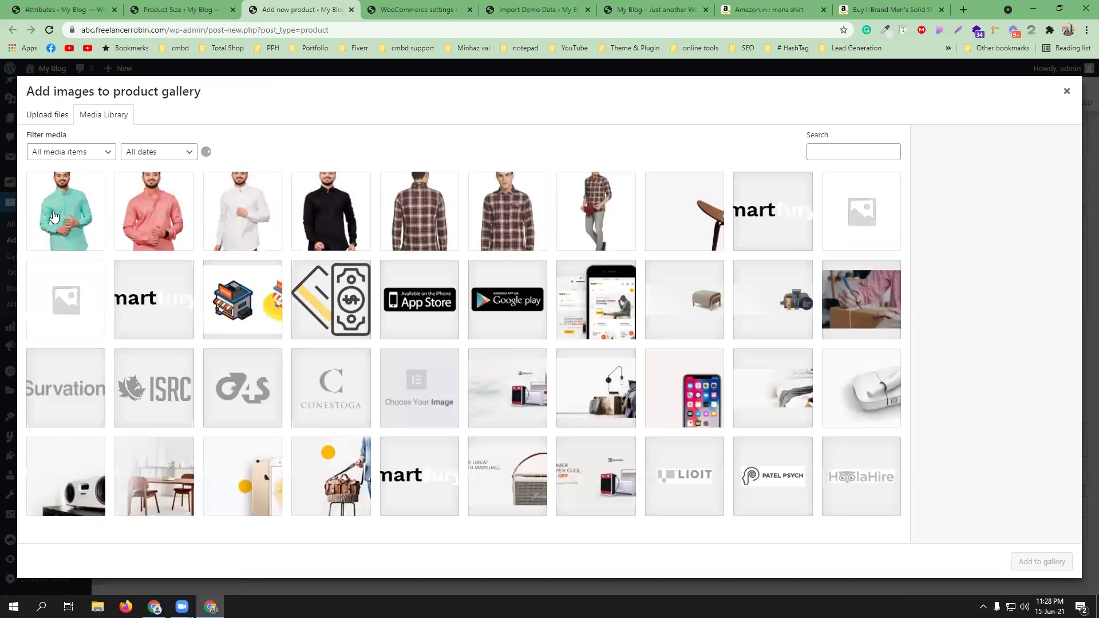
{"action": "left_click", "coordinate": [53, 216]}
{"action": "left_click", "coordinate": [153, 211]}
{"action": "left_click", "coordinate": [240, 212]}
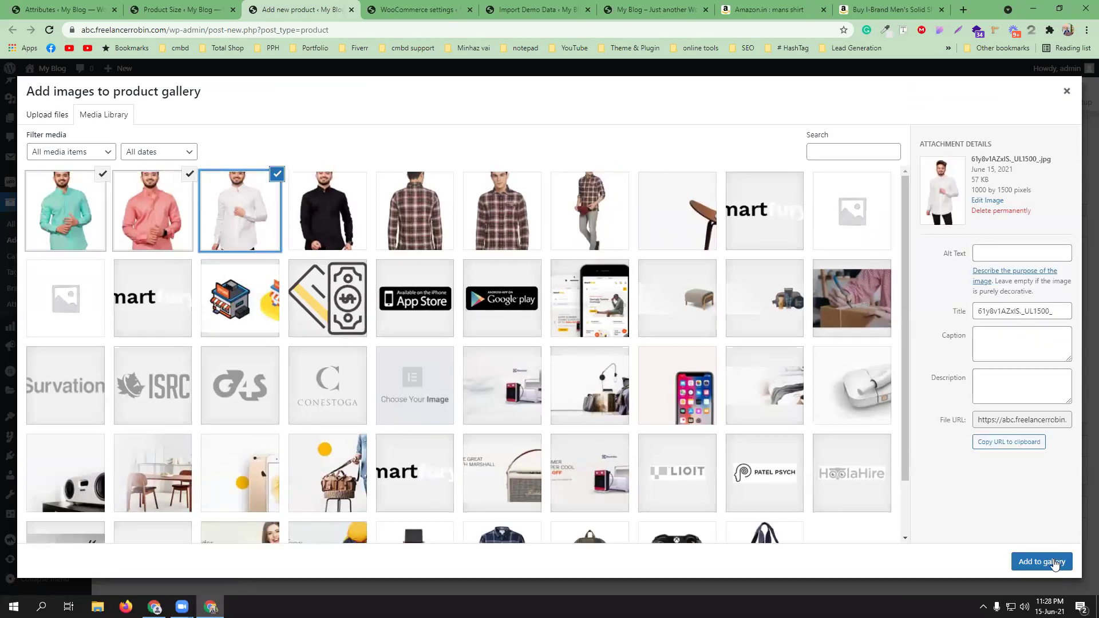
{"action": "left_click", "coordinate": [1055, 562]}
{"action": "scroll", "coordinate": [1041, 450], "scroll_direction": "down", "scroll_amount": 1}
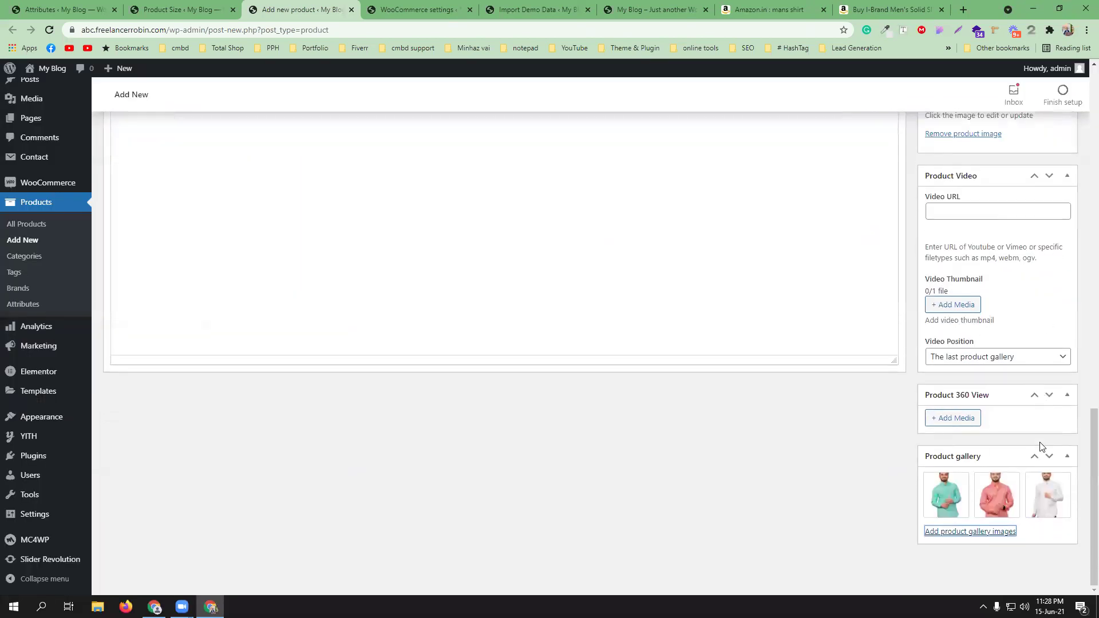
{"action": "scroll", "coordinate": [1041, 447], "scroll_direction": "up", "scroll_amount": 7}
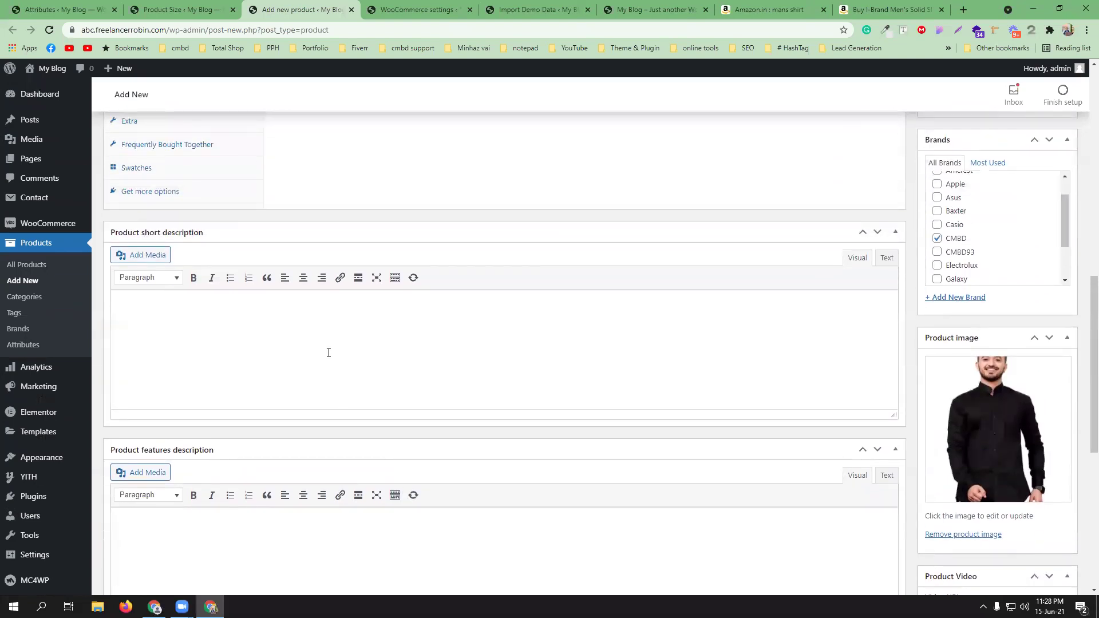
- Copy the Amazon delivery lines ('FREE delivery: Sunday, June 27', 'Fastest delivery: Saturday, June 26') into the short description
{"action": "left_click", "coordinate": [886, 6]}
{"action": "scroll", "coordinate": [827, 316], "scroll_direction": "up", "scroll_amount": 3}
{"action": "left_click_drag", "start_coordinate": [656, 286], "coordinate": [521, 273]}
{"action": "key", "text": "ctrl+c"}
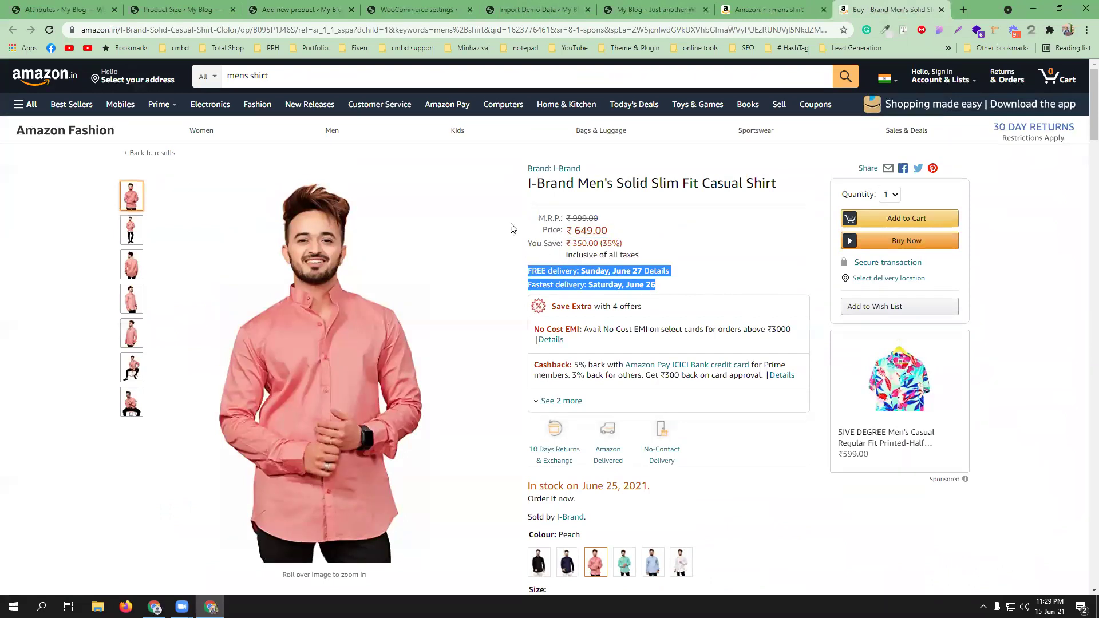
{"action": "left_click", "coordinate": [309, 9]}
{"action": "left_click", "coordinate": [271, 339]}
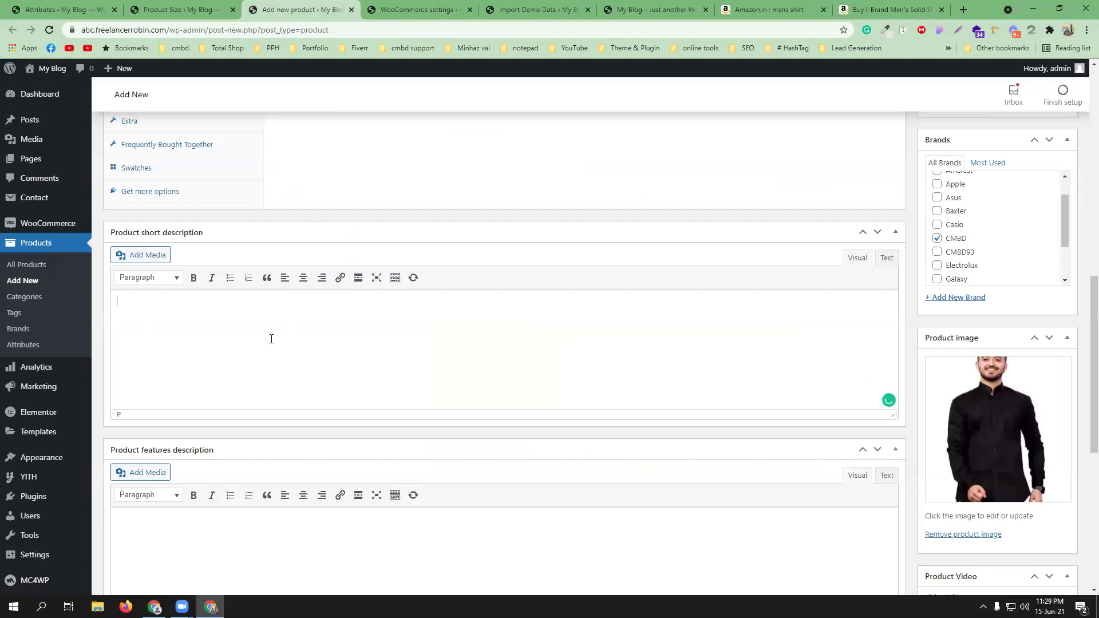
{"action": "key", "text": "ctrl+v"}
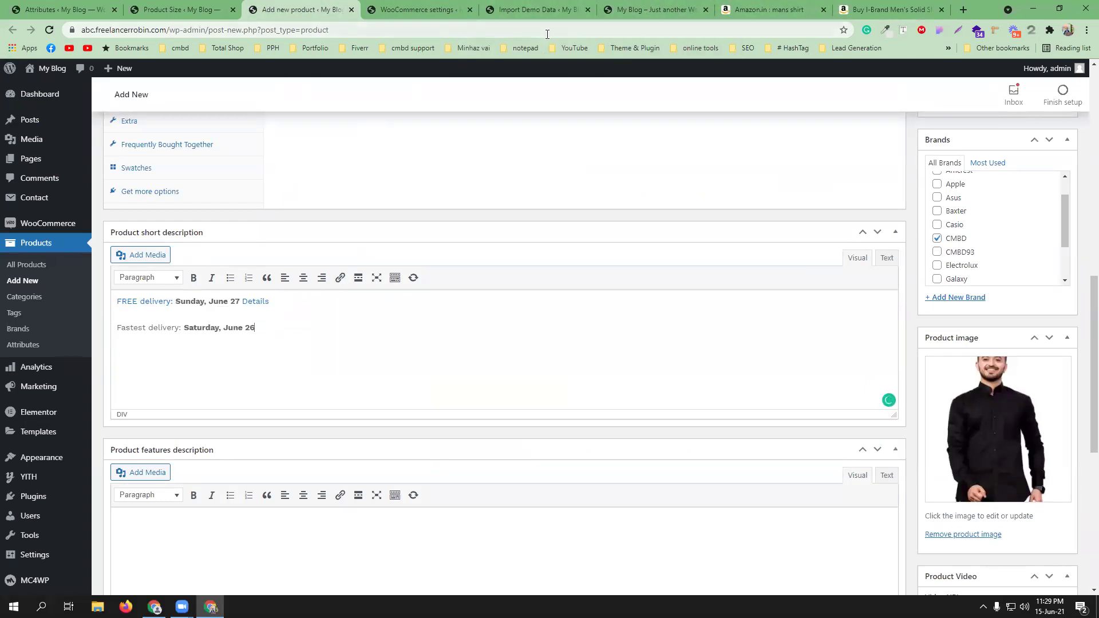
- Publish the Men's Solid Slim Fit Casual Shirt product
{"action": "scroll", "coordinate": [998, 279], "scroll_direction": "up", "scroll_amount": 2}
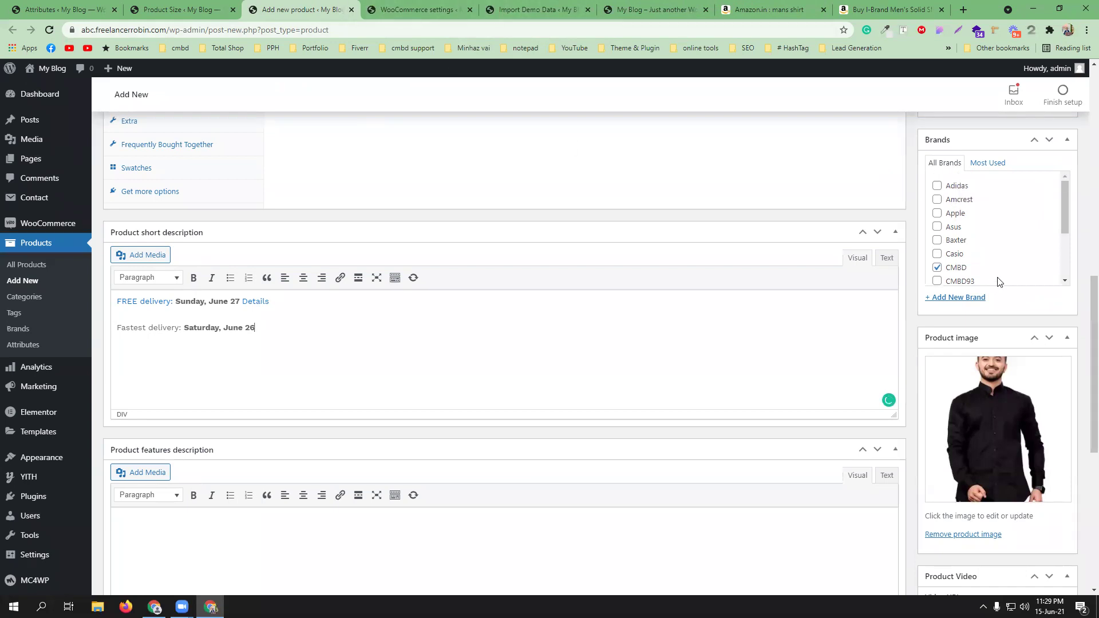
{"action": "scroll", "coordinate": [1082, 345], "scroll_direction": "up", "scroll_amount": 9}
{"action": "scroll", "coordinate": [1082, 345], "scroll_direction": "up", "scroll_amount": 1}
{"action": "left_click", "coordinate": [1056, 351]}
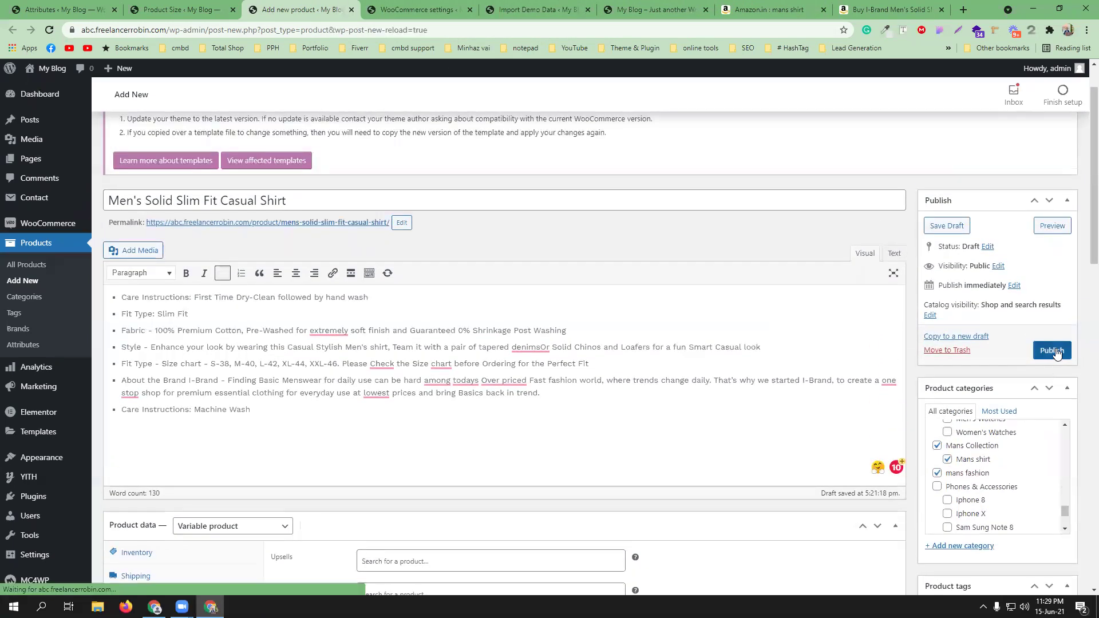
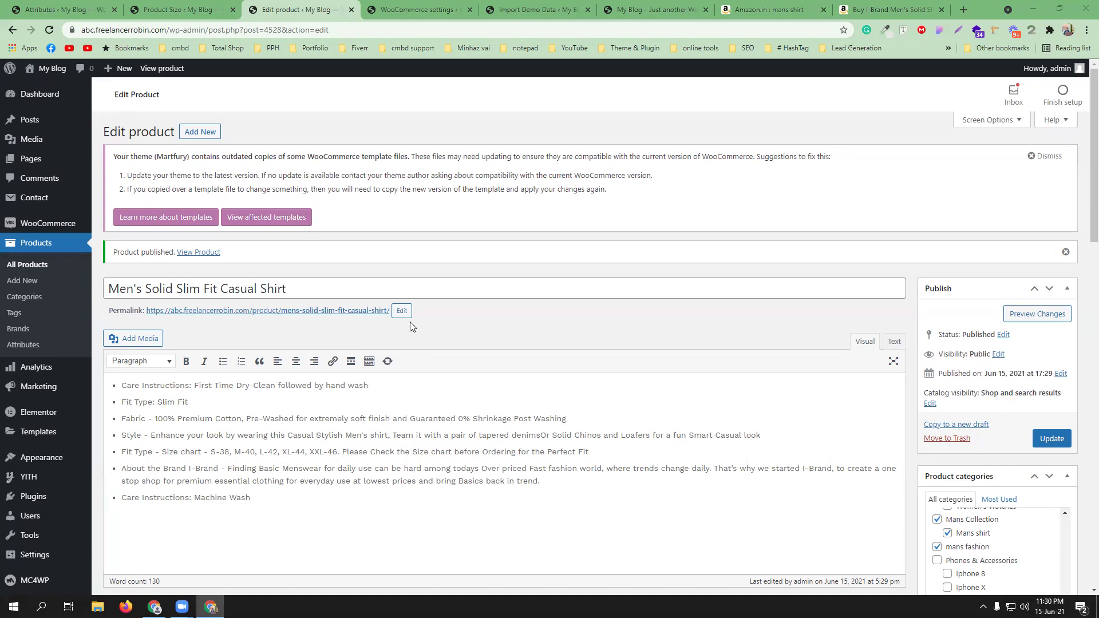
- Open the live shirt page in a new tab and try Black in size L, then M
{"action": "left_click", "coordinate": [199, 252]}
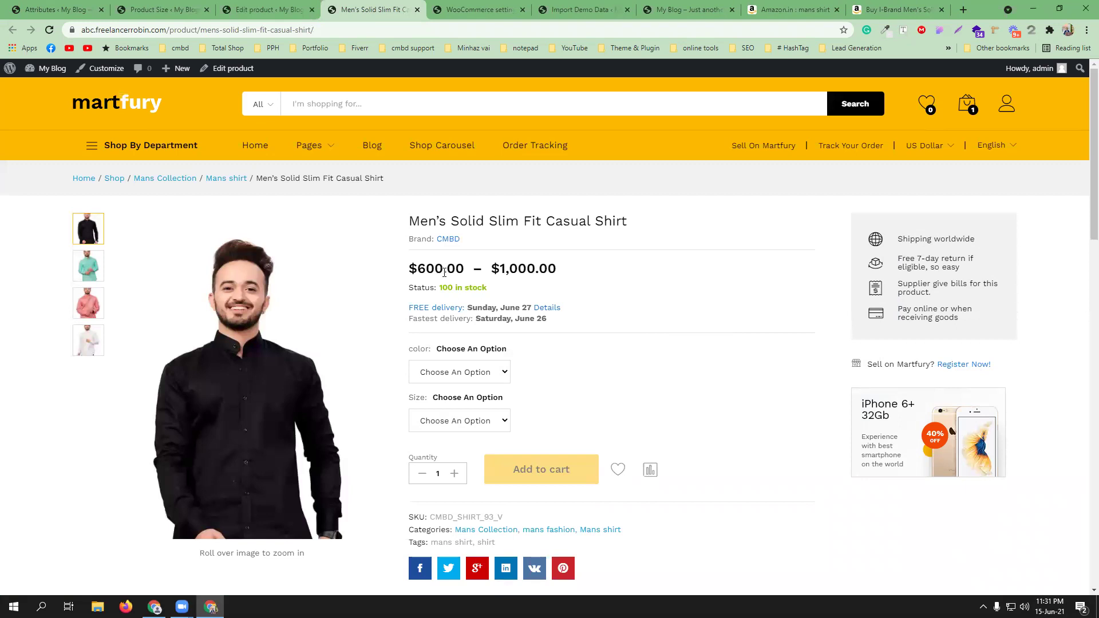
{"action": "scroll", "coordinate": [641, 344], "scroll_direction": "down", "scroll_amount": 1}
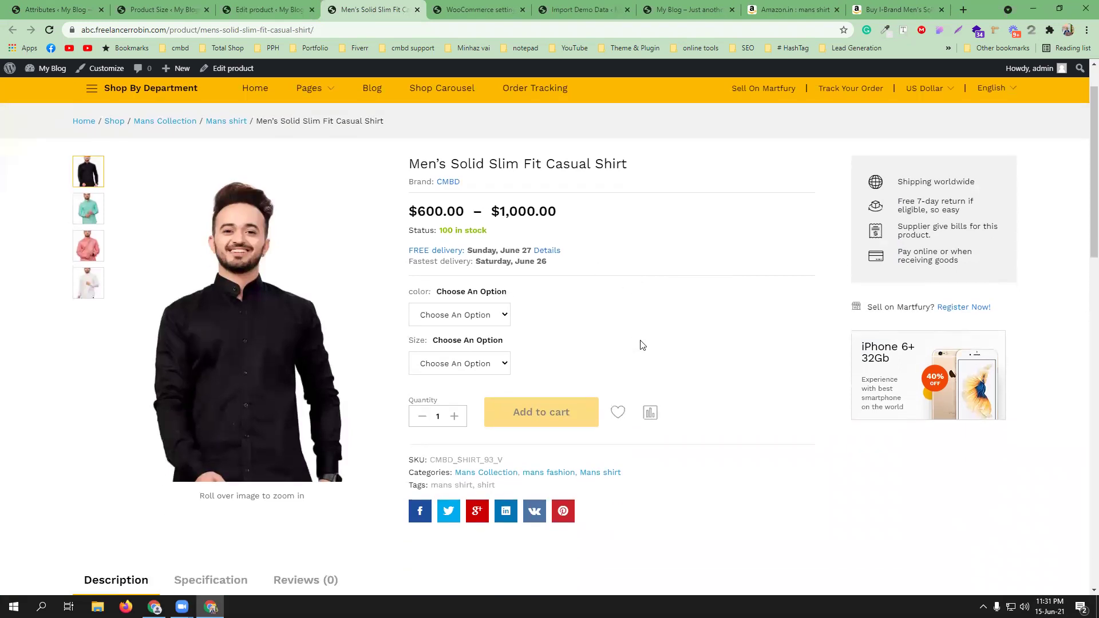
{"action": "left_click", "coordinate": [489, 316]}
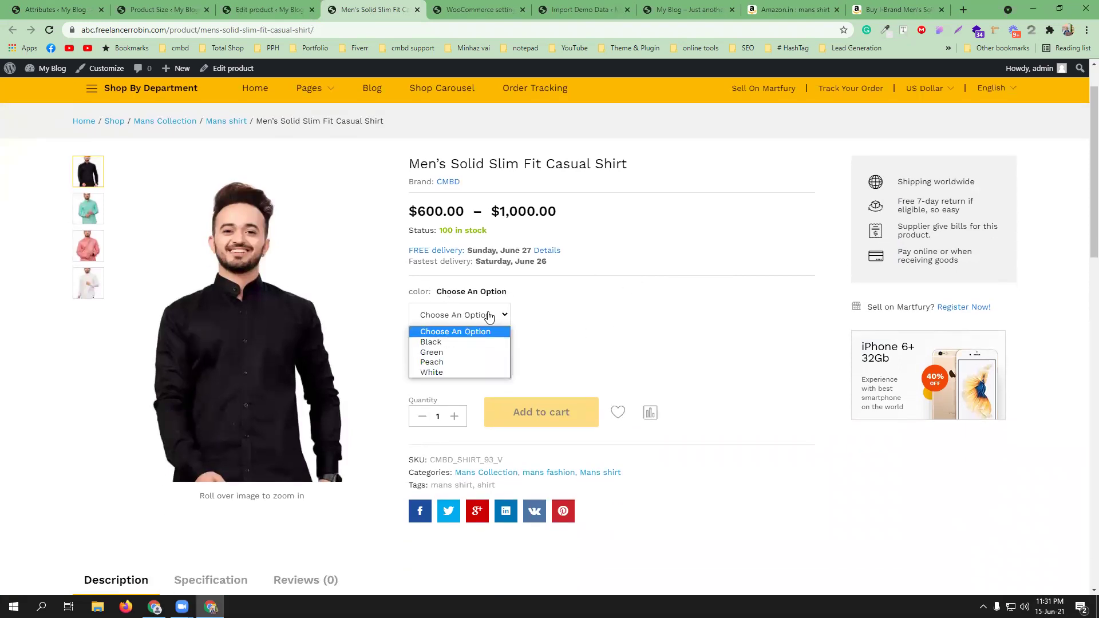
{"action": "left_click", "coordinate": [473, 343]}
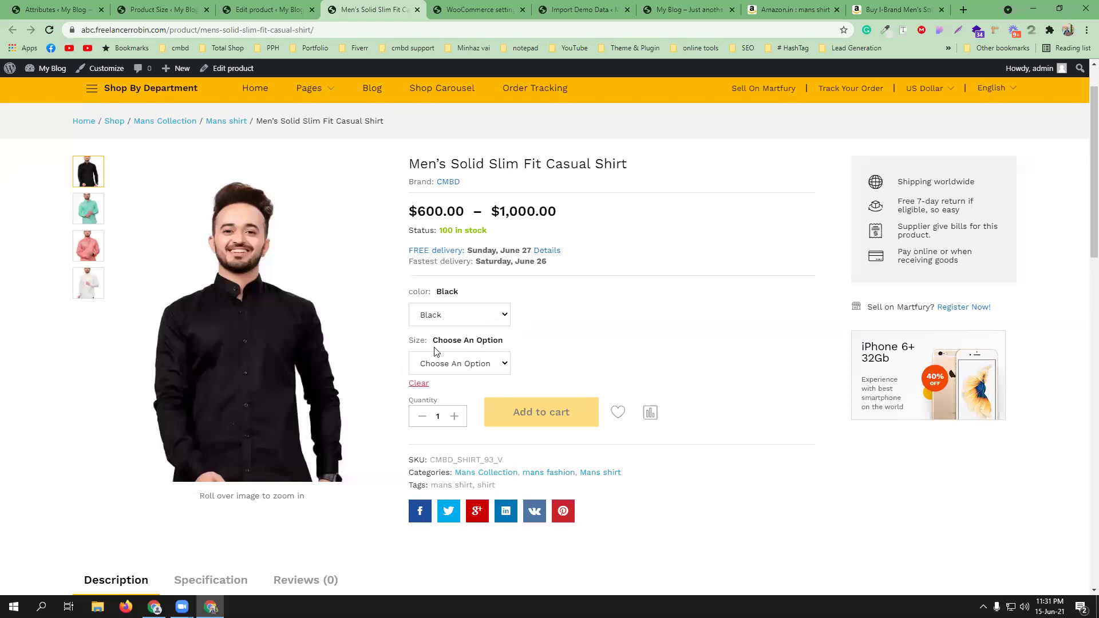
{"action": "left_click", "coordinate": [448, 365]}
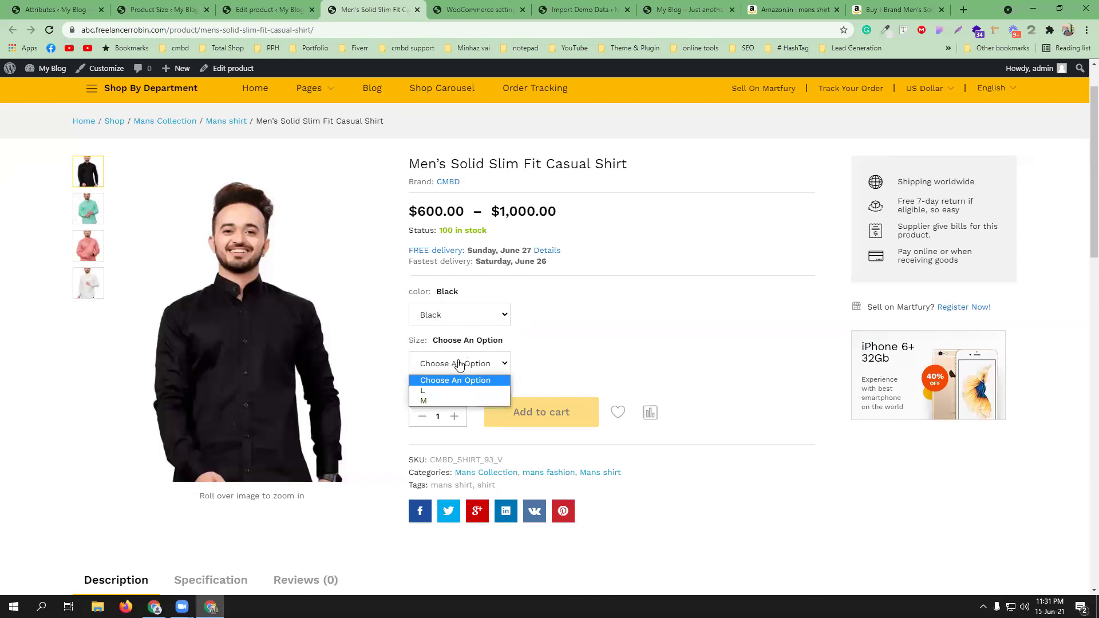
{"action": "left_click", "coordinate": [453, 391]}
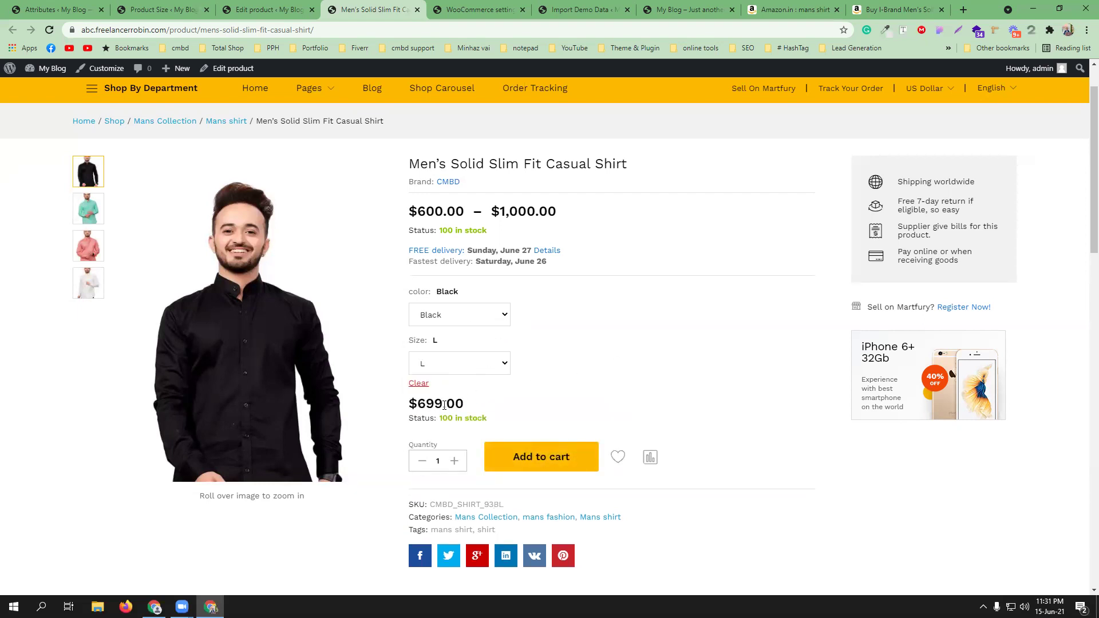
{"action": "left_click", "coordinate": [453, 365]}
{"action": "left_click", "coordinate": [449, 401]}
- Reset the colour and size, then check the Peach shirt in size L
{"action": "left_click", "coordinate": [461, 320]}
{"action": "left_click", "coordinate": [458, 332]}
{"action": "left_click", "coordinate": [464, 363]}
{"action": "left_click", "coordinate": [455, 380]}
{"action": "left_click", "coordinate": [455, 321]}
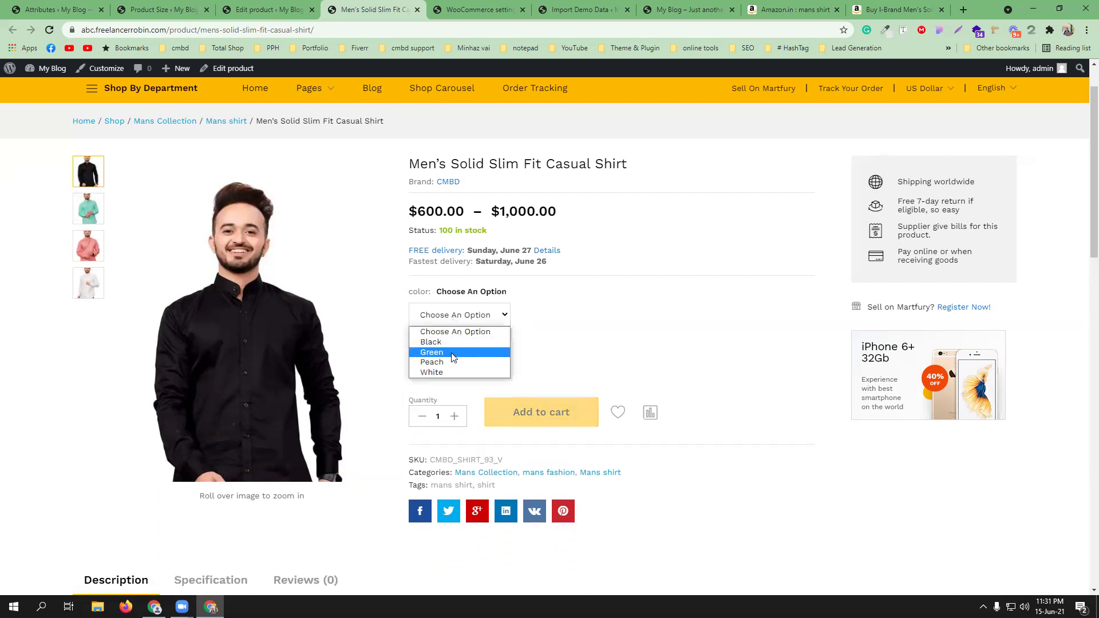
{"action": "left_click", "coordinate": [451, 360]}
{"action": "left_click", "coordinate": [452, 371]}
{"action": "left_click", "coordinate": [450, 387]}
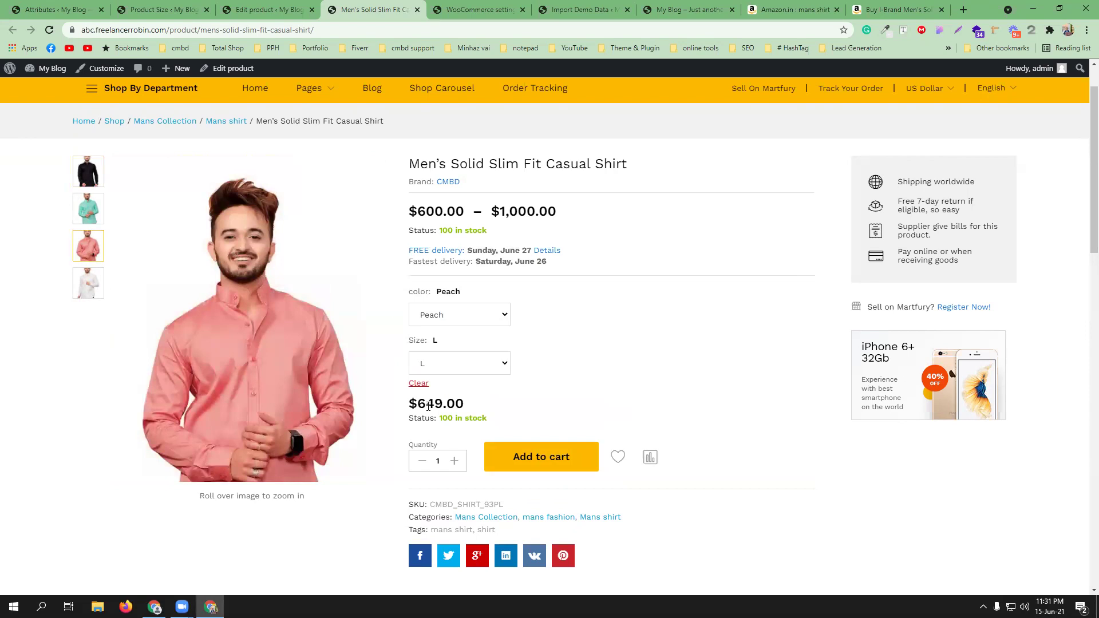
- Reset again and select White in size XL, showing $1,000.00 with 100 in stock
{"action": "left_click", "coordinate": [444, 319]}
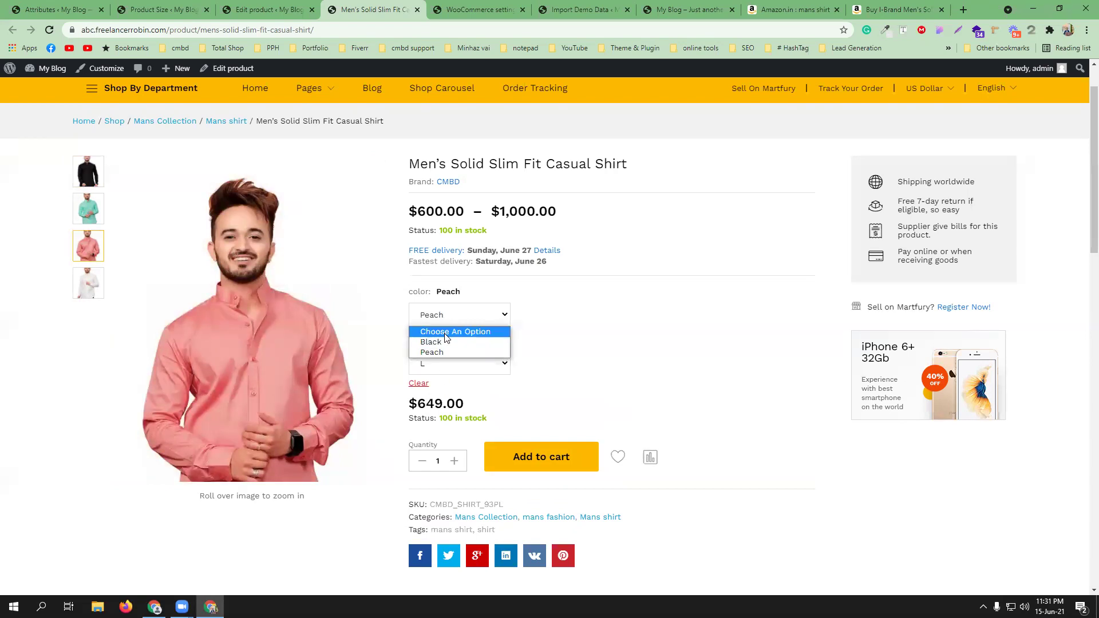
{"action": "left_click", "coordinate": [446, 329]}
{"action": "left_click", "coordinate": [449, 363]}
{"action": "left_click", "coordinate": [450, 380]}
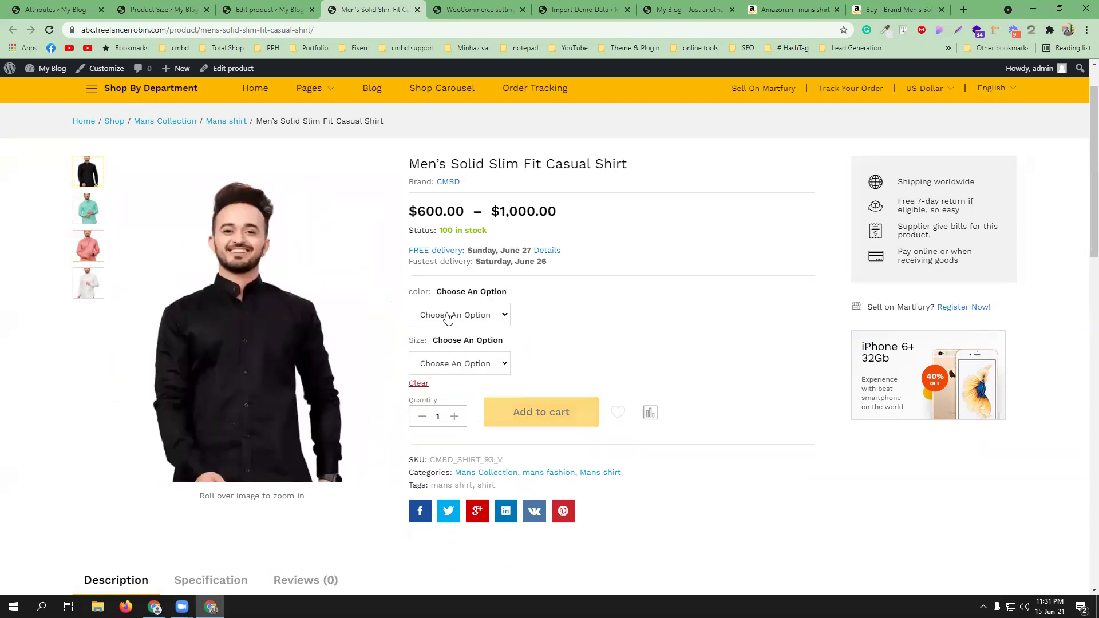
{"action": "left_click", "coordinate": [443, 315]}
{"action": "left_click", "coordinate": [441, 372]}
{"action": "left_click", "coordinate": [442, 364]}
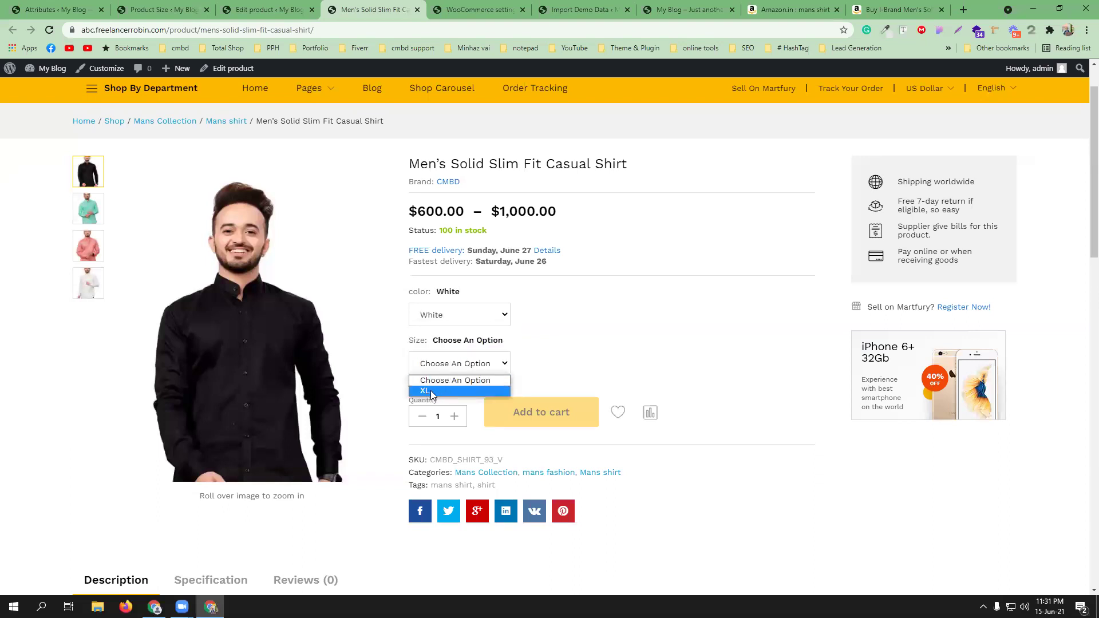
{"action": "left_click", "coordinate": [430, 390]}
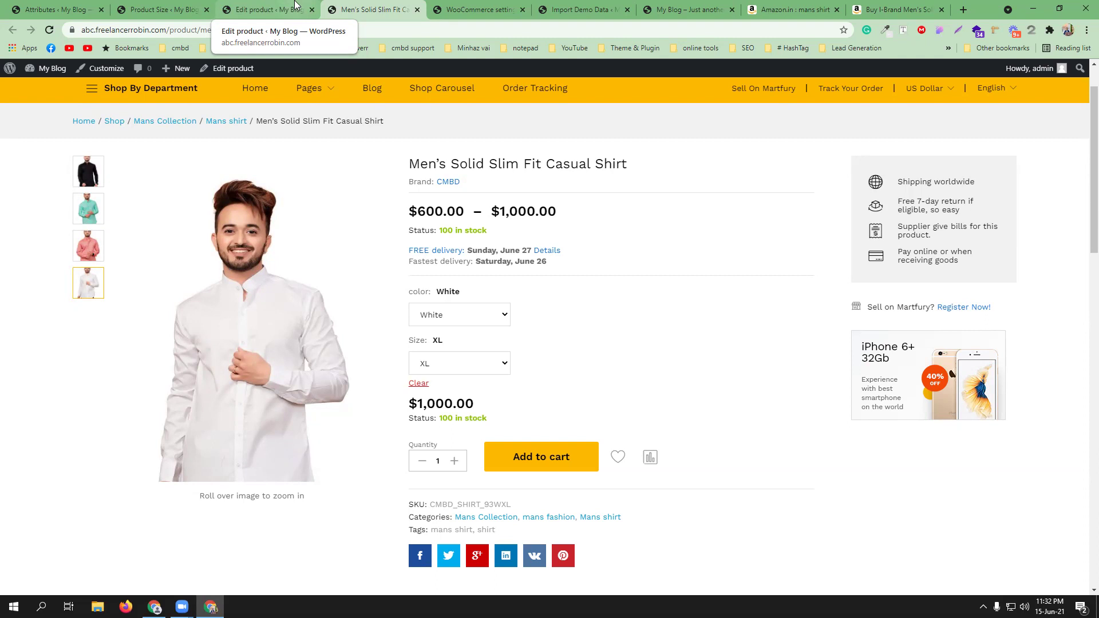
- Open WooCommerce Settings on the Payments tab, then return to the Product Size terms (XL, L, M)
{"action": "left_click", "coordinate": [57, 9]}
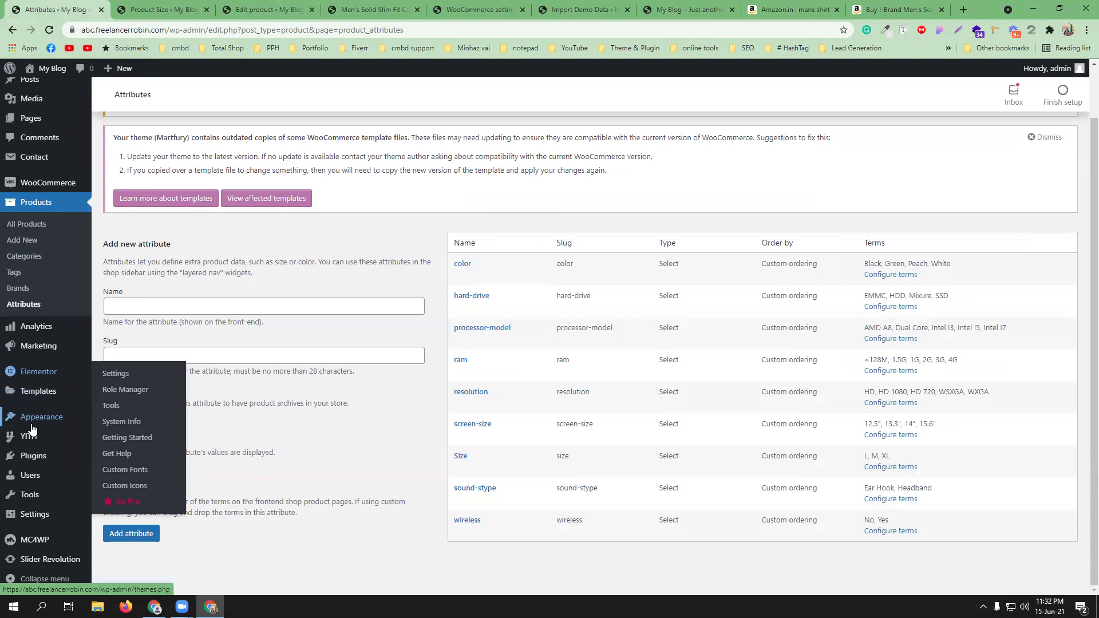
{"action": "scroll", "coordinate": [31, 424], "scroll_direction": "up", "scroll_amount": 1}
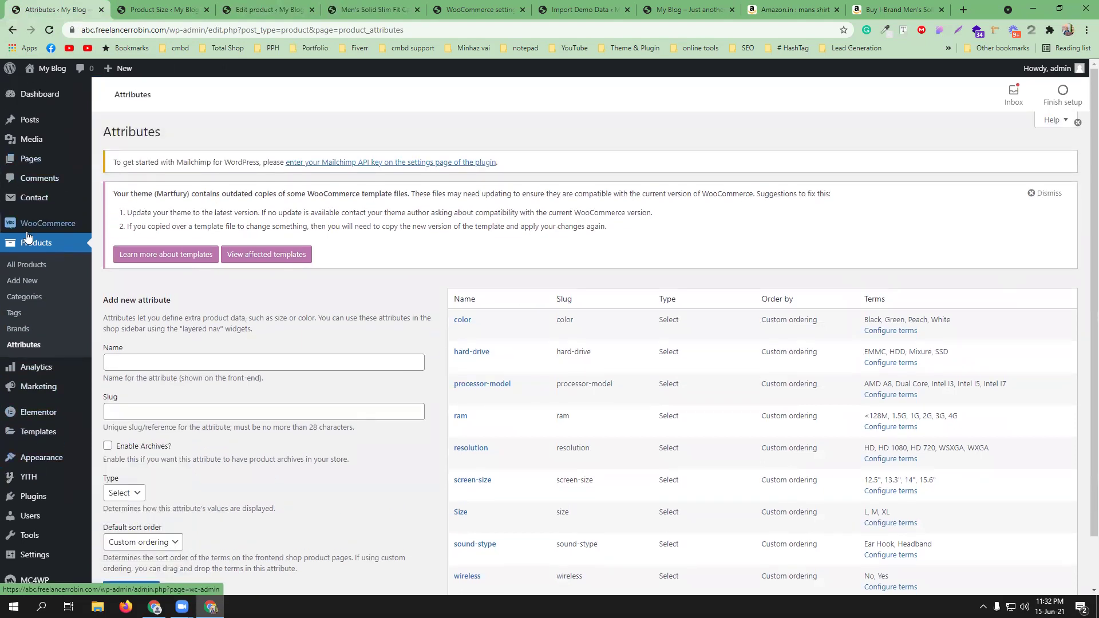
{"action": "mouse_move", "coordinate": [32, 223]}
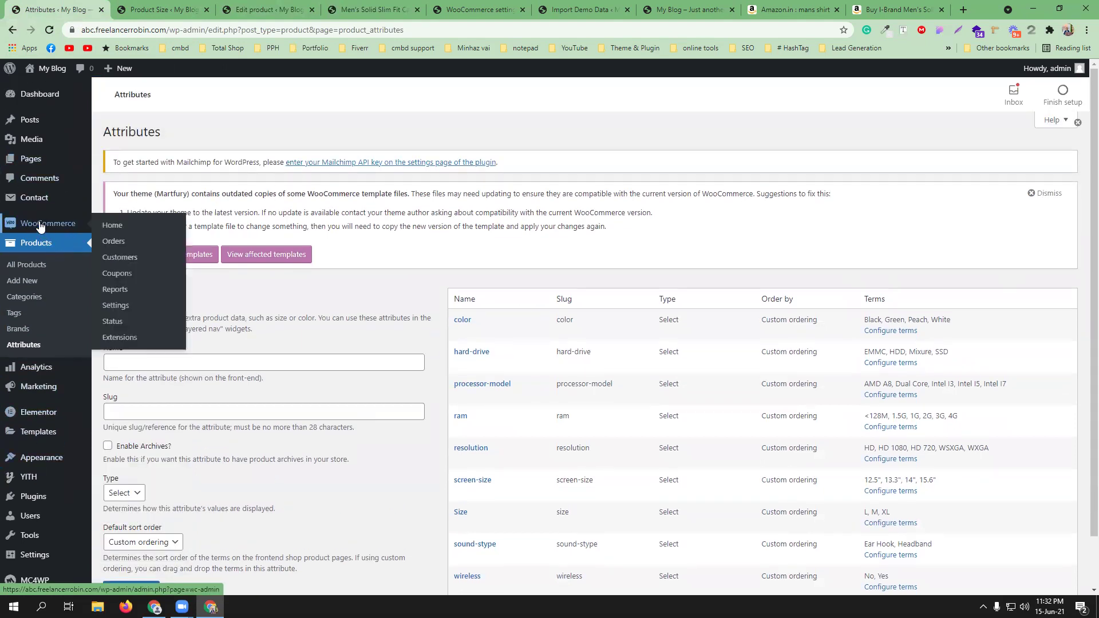
{"action": "left_click", "coordinate": [121, 306]}
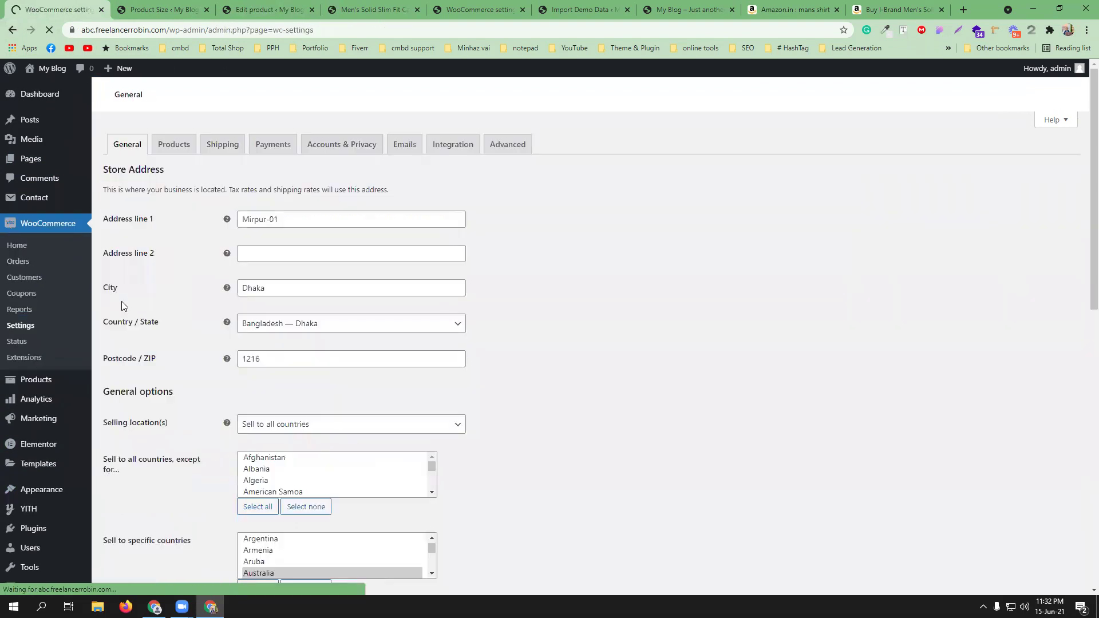
{"action": "left_click", "coordinate": [275, 154]}
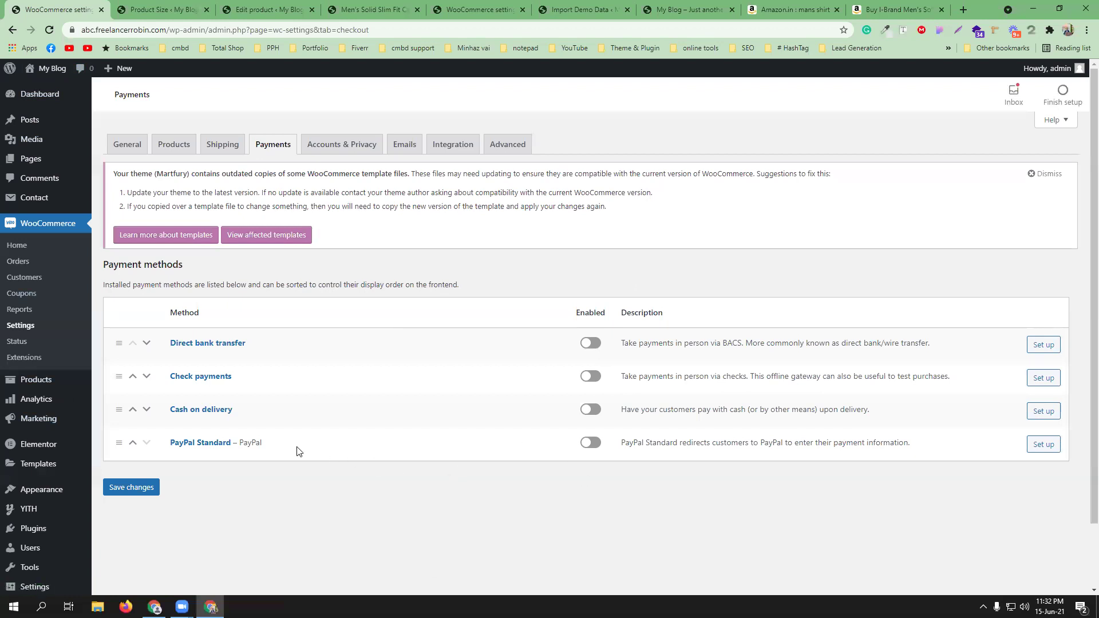
{"action": "scroll", "coordinate": [293, 443], "scroll_direction": "down", "scroll_amount": 1}
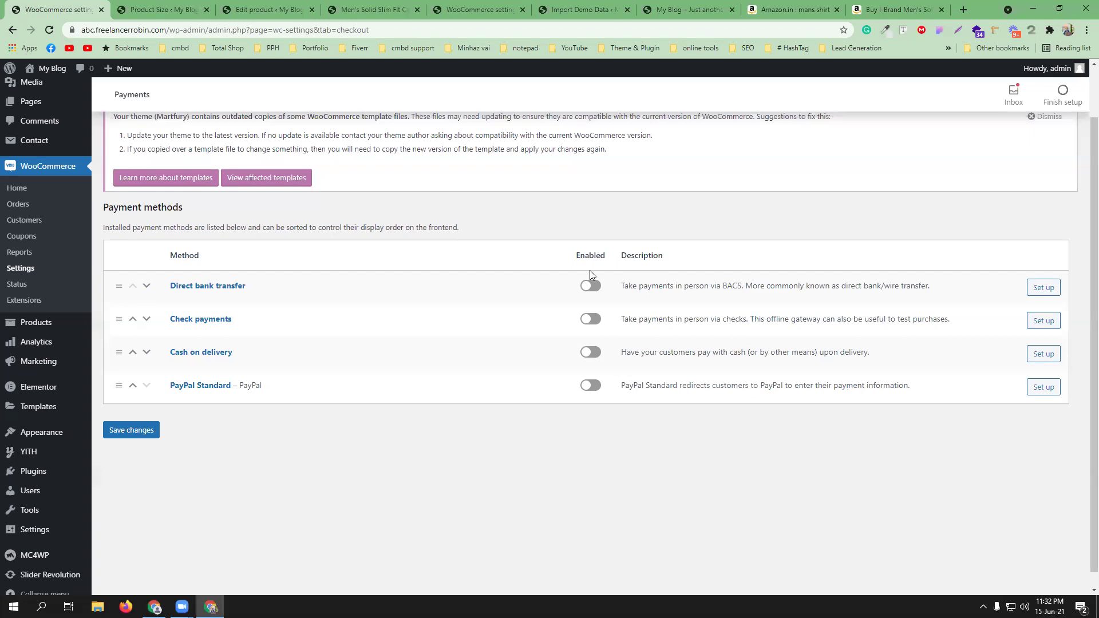
{"action": "left_click", "coordinate": [166, 10]}
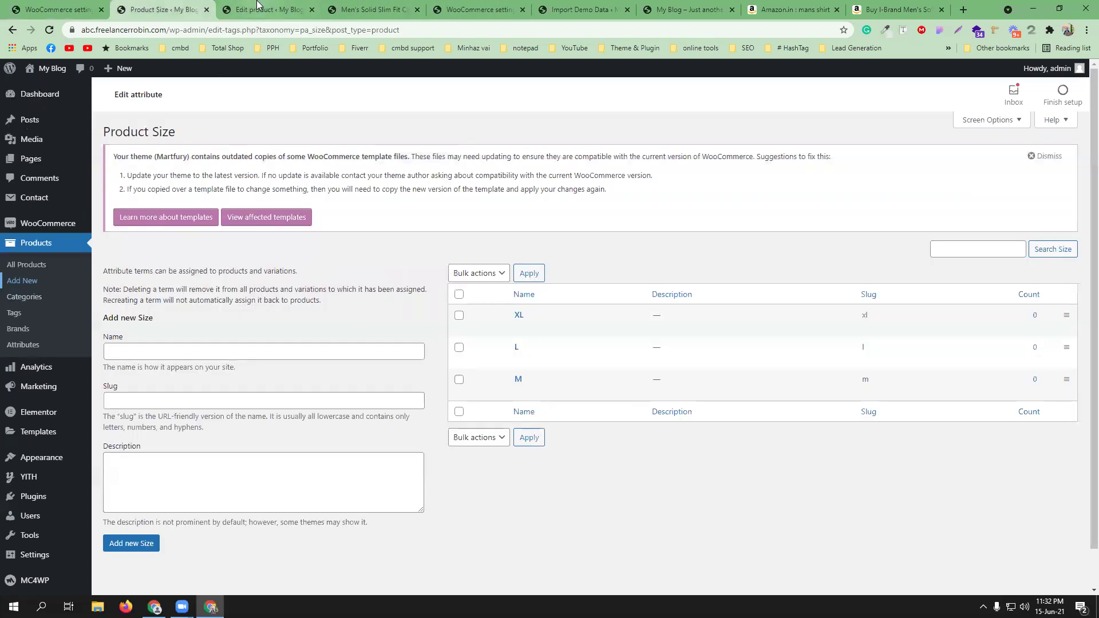
- On the live shirt page, zoom the white shirt photo in and out in the lightbox, then close it
{"action": "left_click", "coordinate": [266, 9]}
{"action": "left_click", "coordinate": [371, 9]}
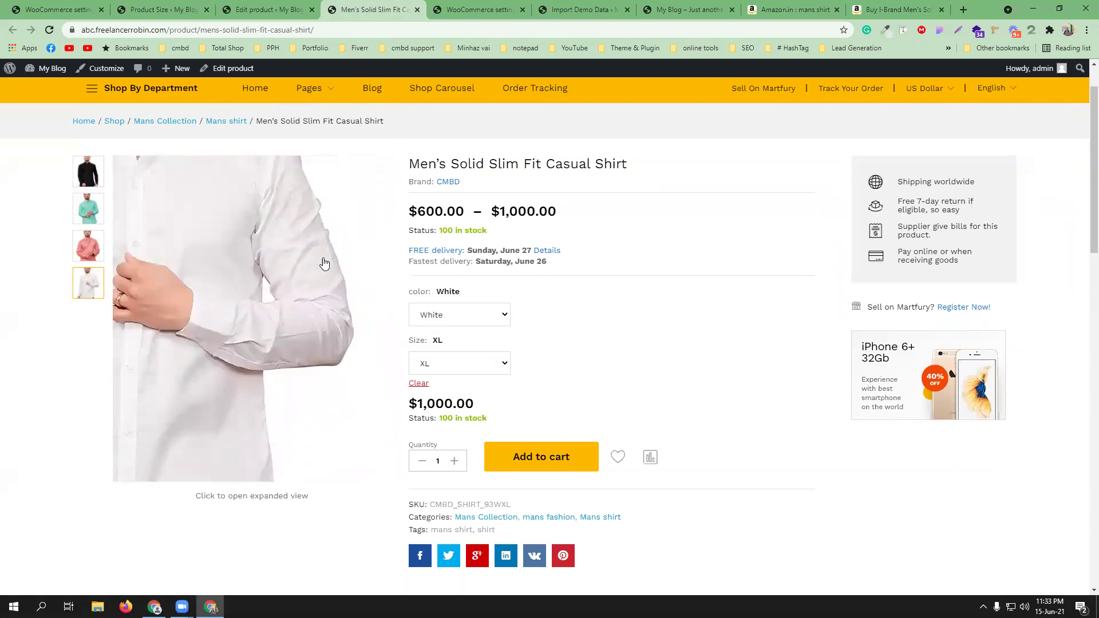
{"action": "left_click", "coordinate": [281, 337]}
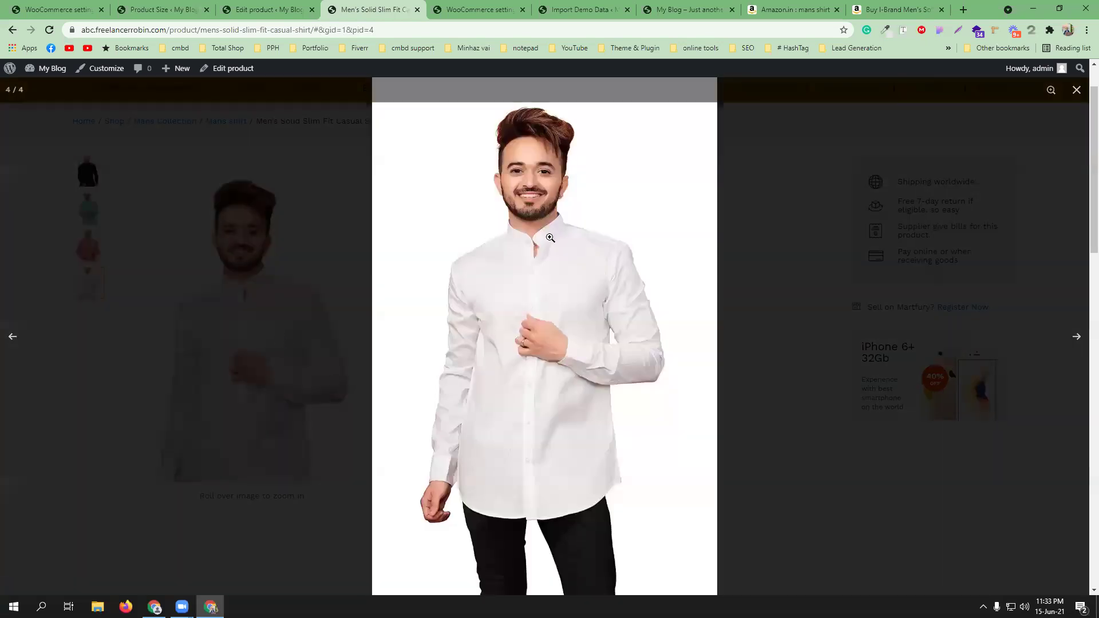
{"action": "left_click", "coordinate": [542, 266]}
{"action": "left_click", "coordinate": [541, 264]}
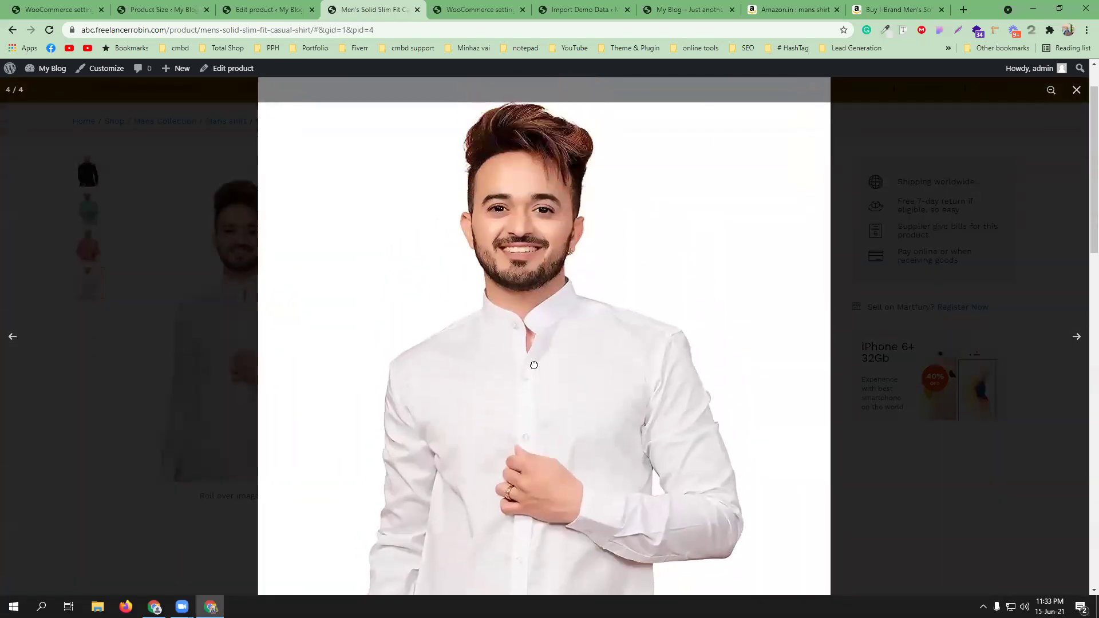
{"action": "left_click", "coordinate": [1076, 92]}
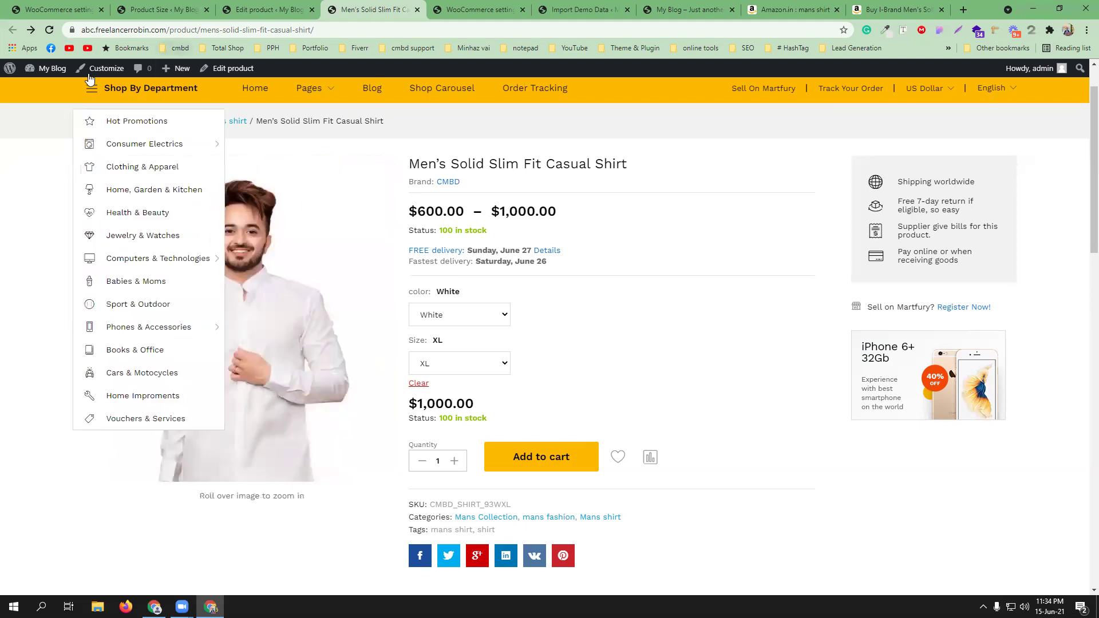
{"action": "left_click", "coordinate": [57, 9]}
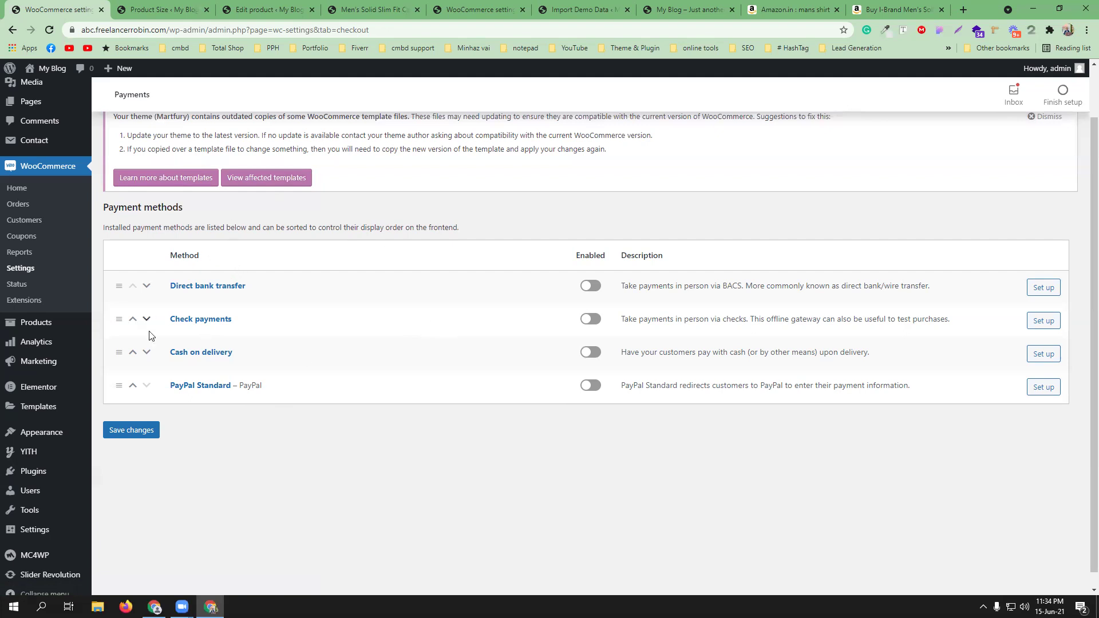
{"action": "left_click", "coordinate": [165, 10]}
{"action": "mouse_move", "coordinate": [39, 498]}
{"action": "middle_click", "coordinate": [124, 517]}
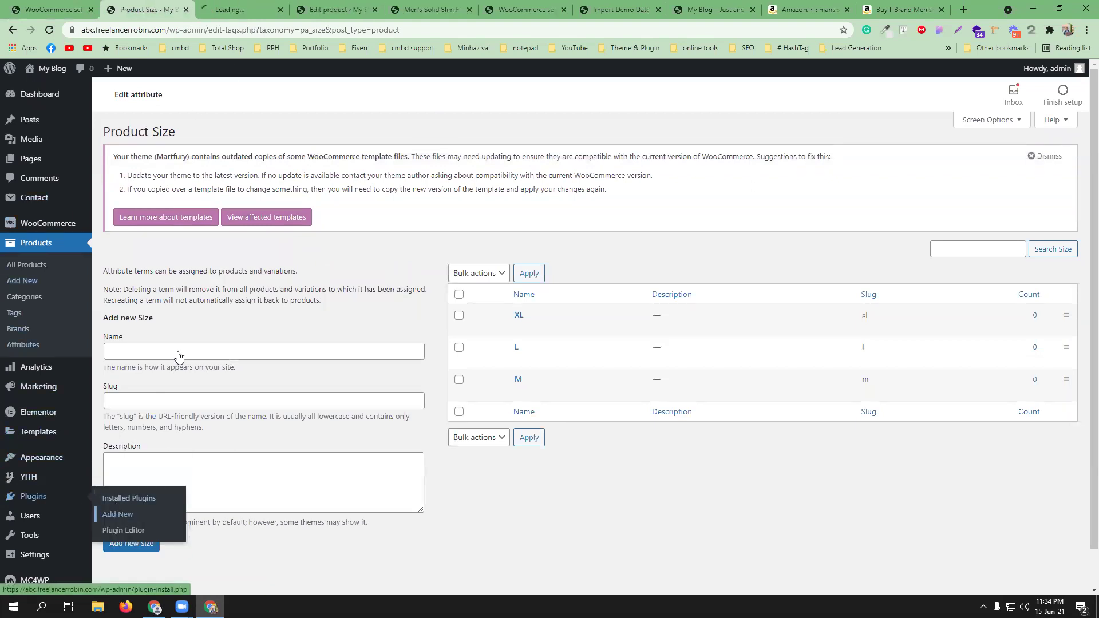
{"action": "left_click", "coordinate": [258, 6]}
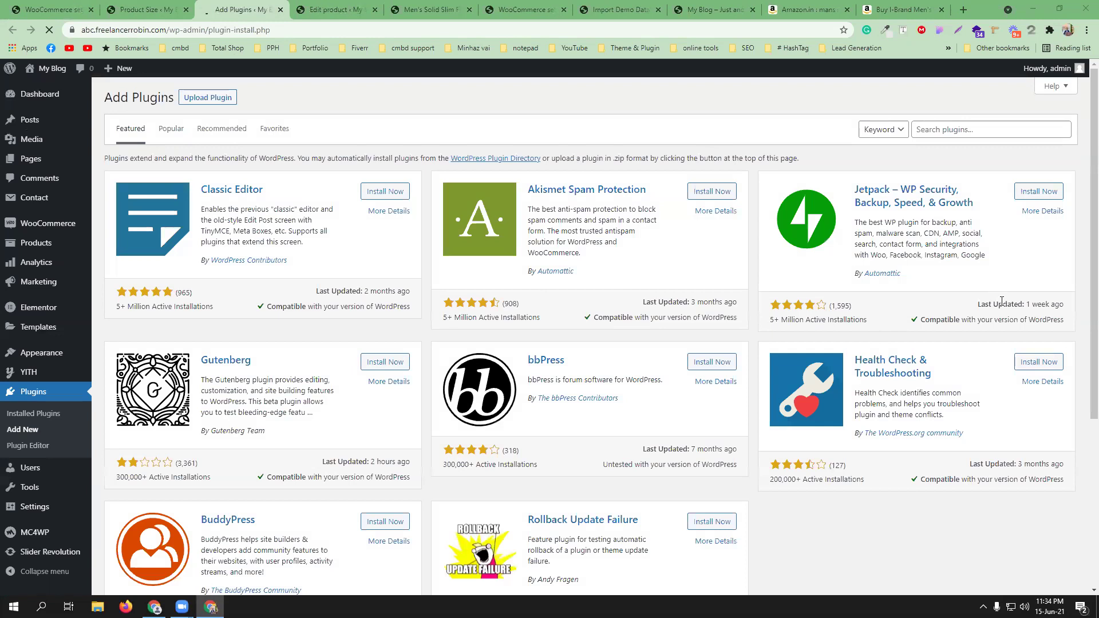
{"action": "left_click", "coordinate": [958, 124]}
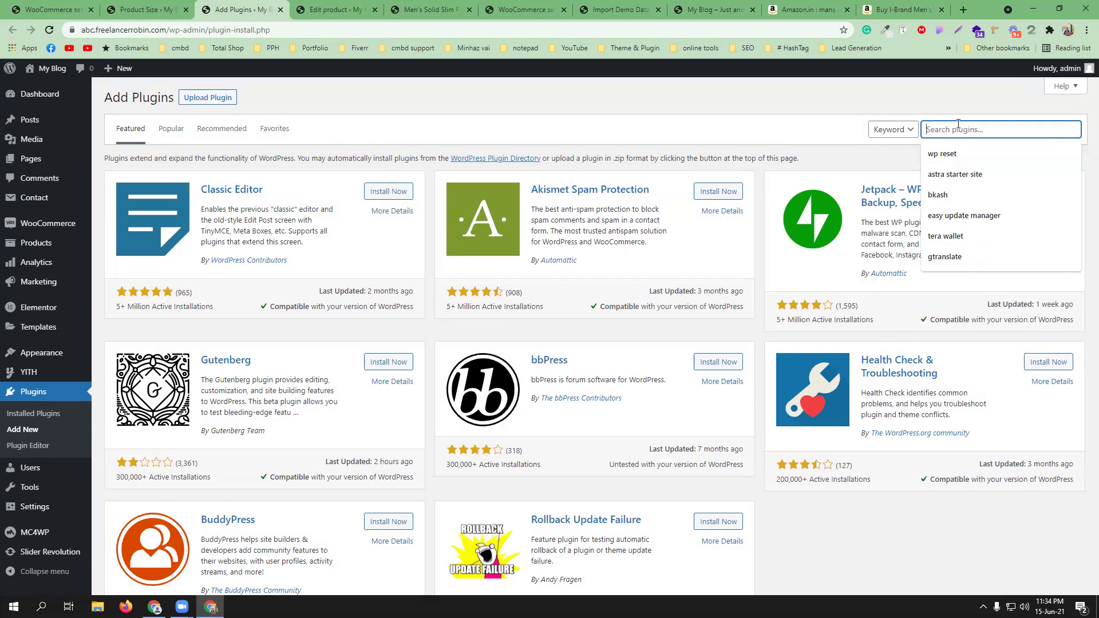
{"action": "type", "text": "paypal"}
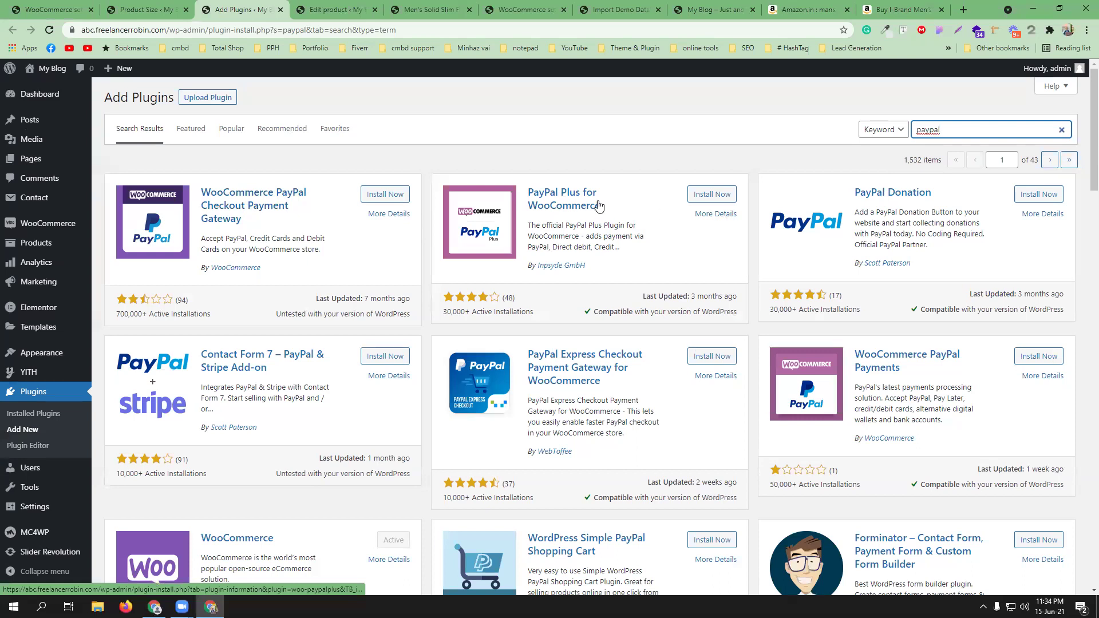
{"action": "scroll", "coordinate": [916, 246], "scroll_direction": "down", "scroll_amount": 1}
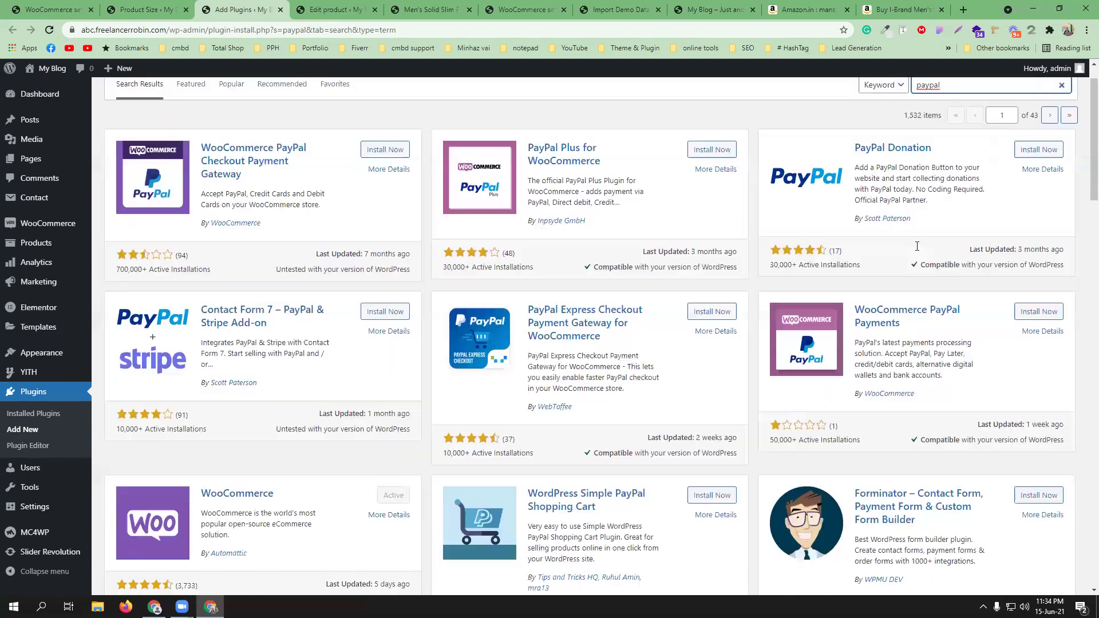
{"action": "scroll", "coordinate": [918, 245], "scroll_direction": "down", "scroll_amount": 1}
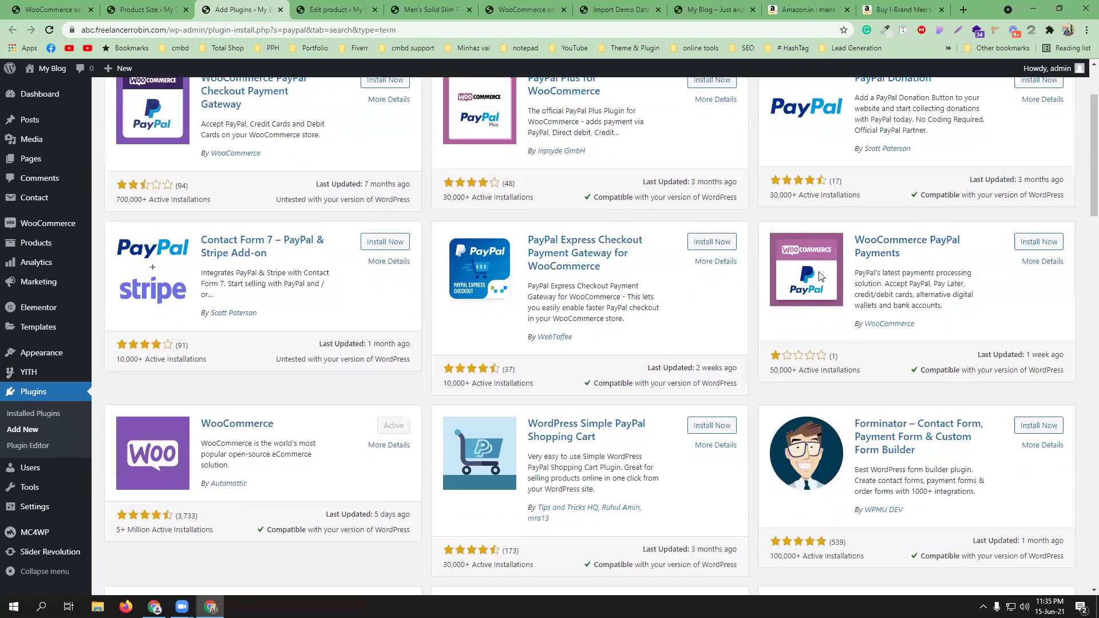
{"action": "scroll", "coordinate": [676, 350], "scroll_direction": "down", "scroll_amount": 2}
{"action": "scroll", "coordinate": [676, 350], "scroll_direction": "down", "scroll_amount": 1}
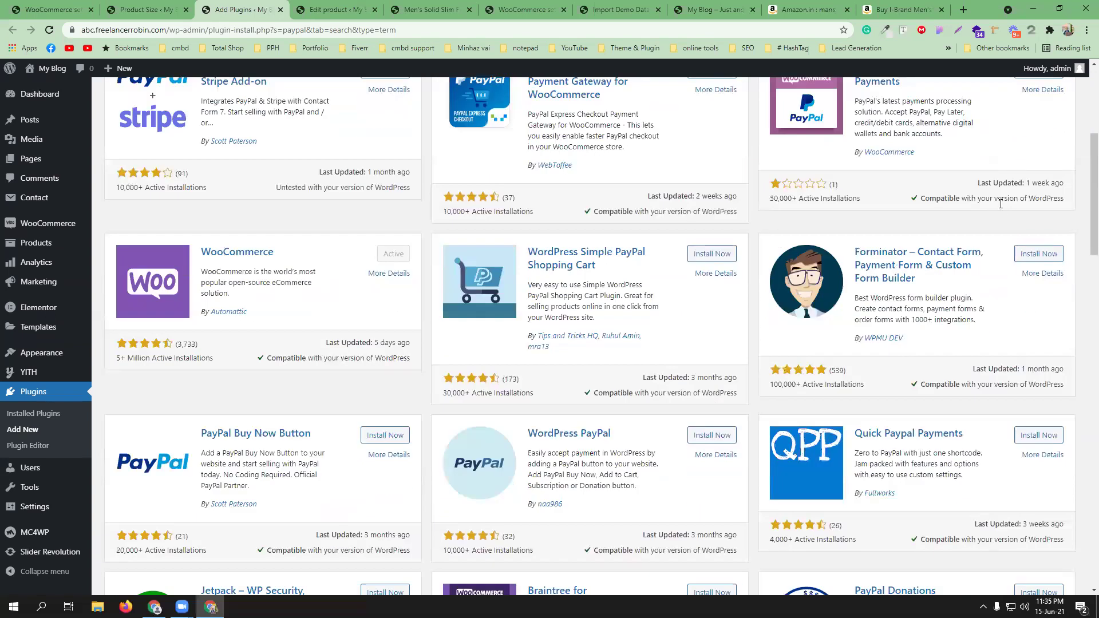
{"action": "scroll", "coordinate": [996, 189], "scroll_direction": "up", "scroll_amount": 2}
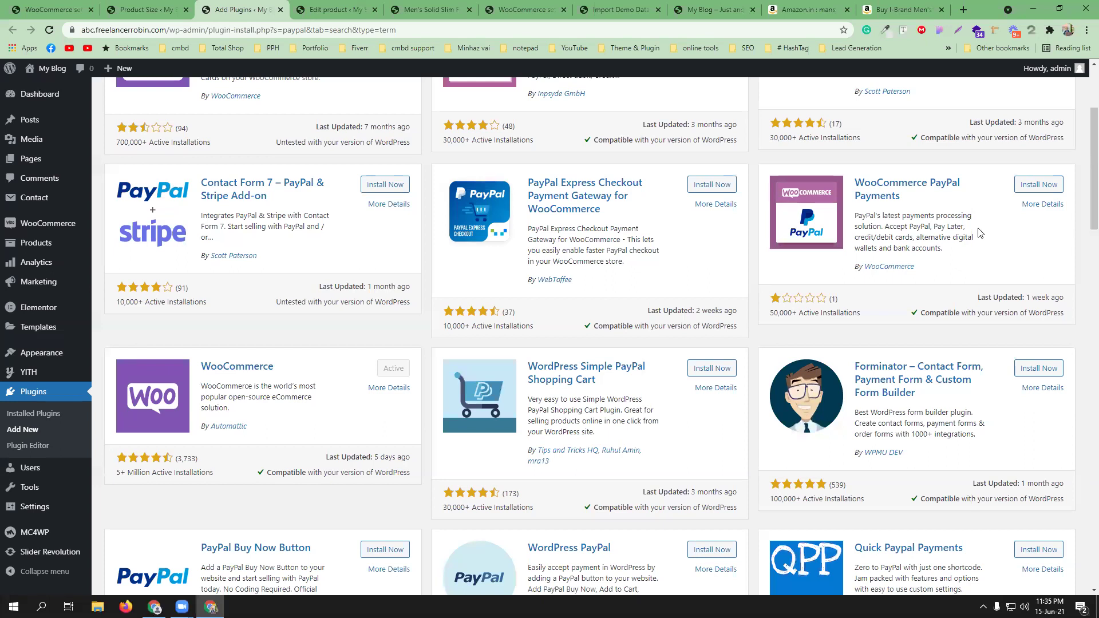
- Enable PayPal Standard and change its title to 'PayPal payment'
{"action": "left_click", "coordinate": [96, 7]}
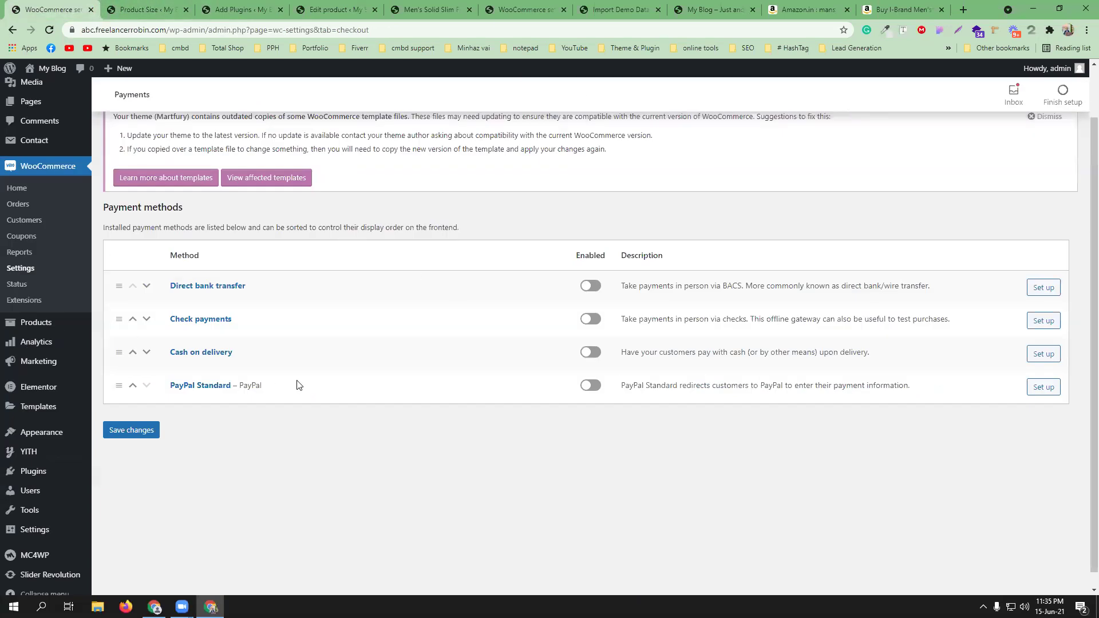
{"action": "left_click", "coordinate": [591, 386]}
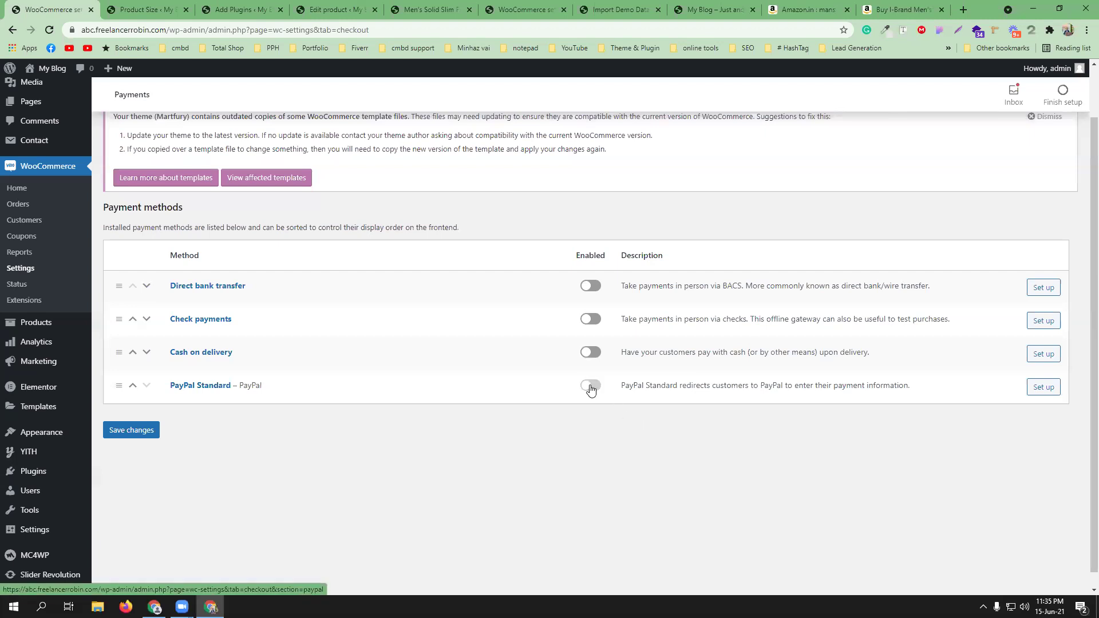
{"action": "left_click", "coordinate": [1043, 388]}
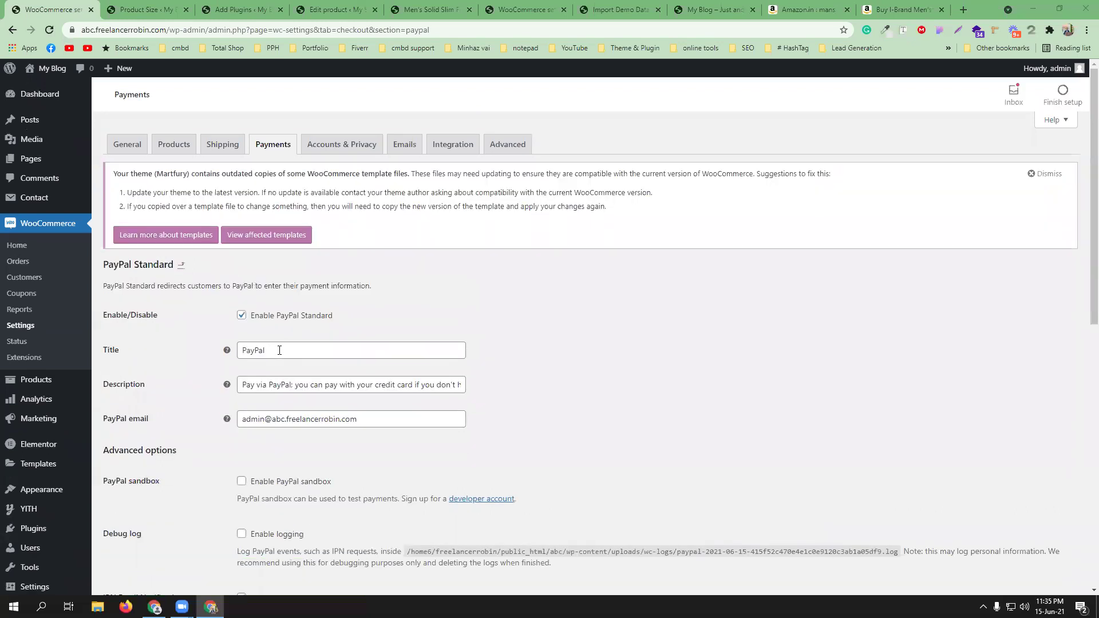
{"action": "left_click", "coordinate": [279, 351]}
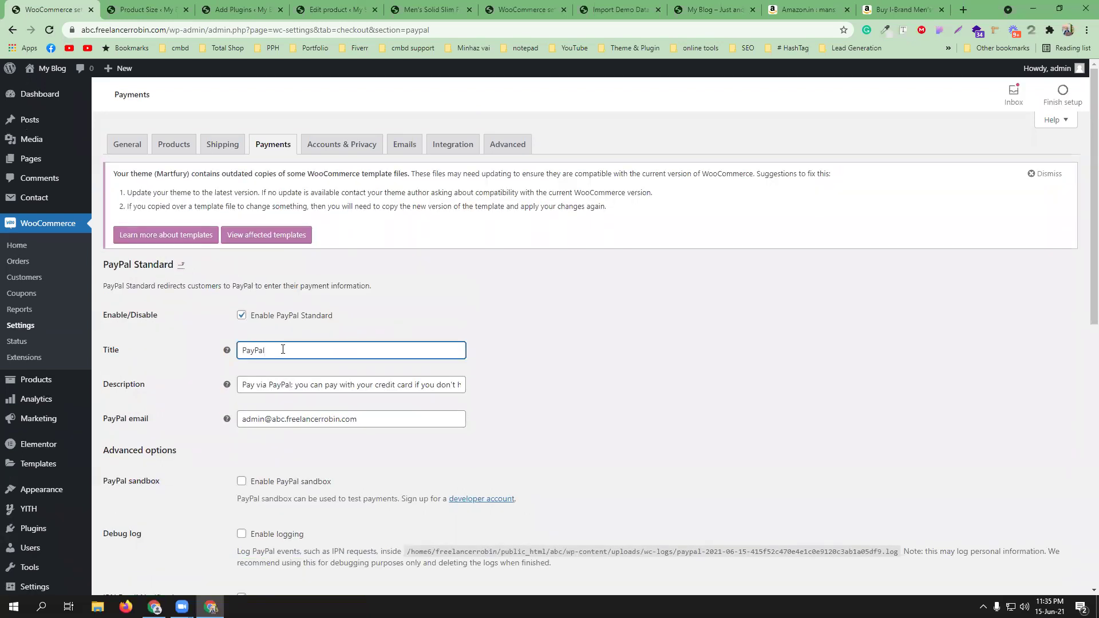
{"action": "type", "text": "payment"}
{"action": "left_click", "coordinate": [281, 350]}
{"action": "type", "text": "e"}
{"action": "scroll", "coordinate": [568, 325], "scroll_direction": "down", "scroll_amount": 1}
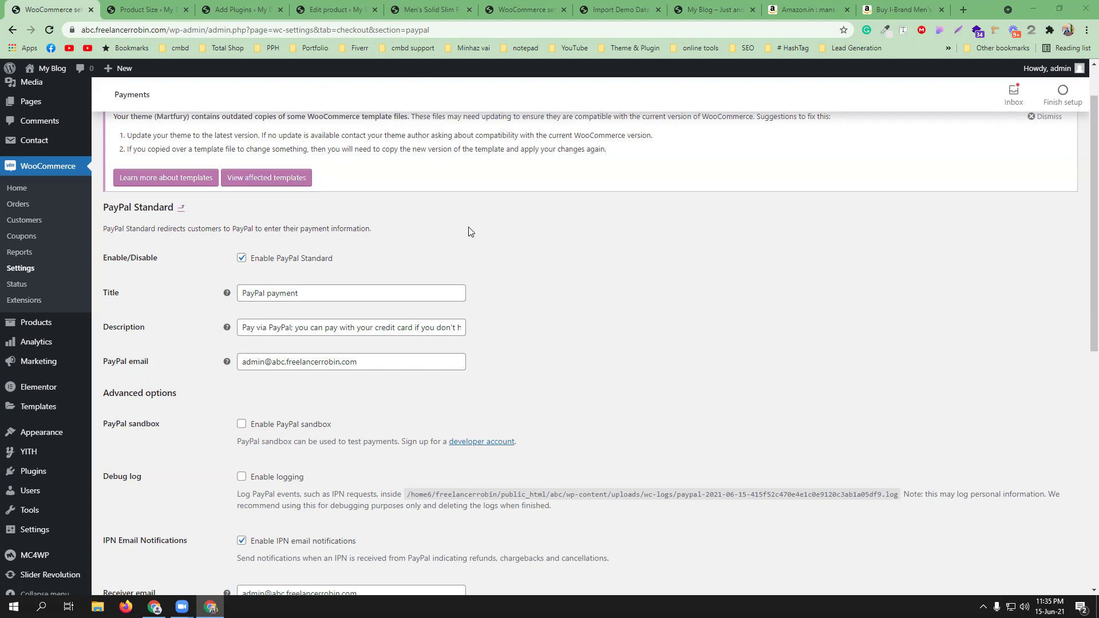
- Replace the PayPal email with your saved email address via autofill
{"action": "double_click", "coordinate": [295, 362]}
{"action": "triple_click", "coordinate": [295, 363]}
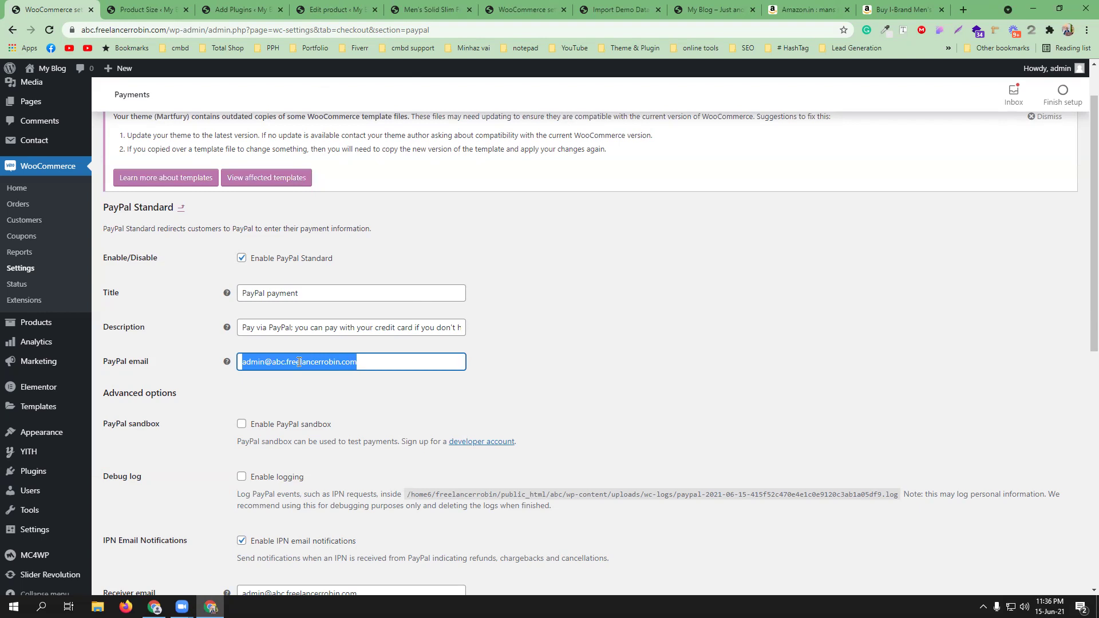
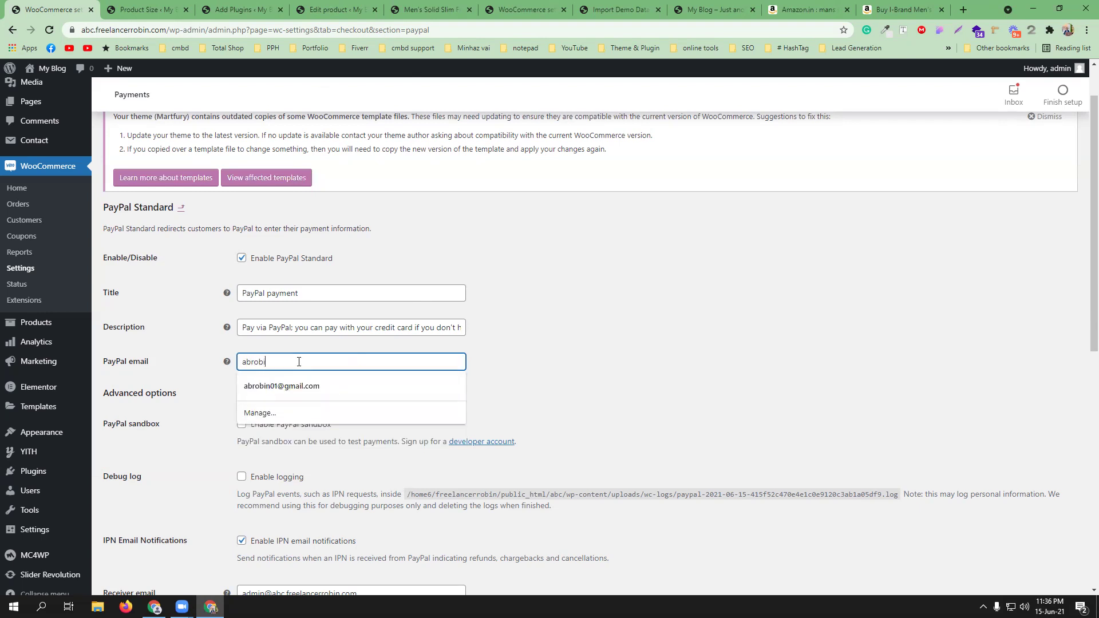
{"action": "left_click", "coordinate": [306, 378]}
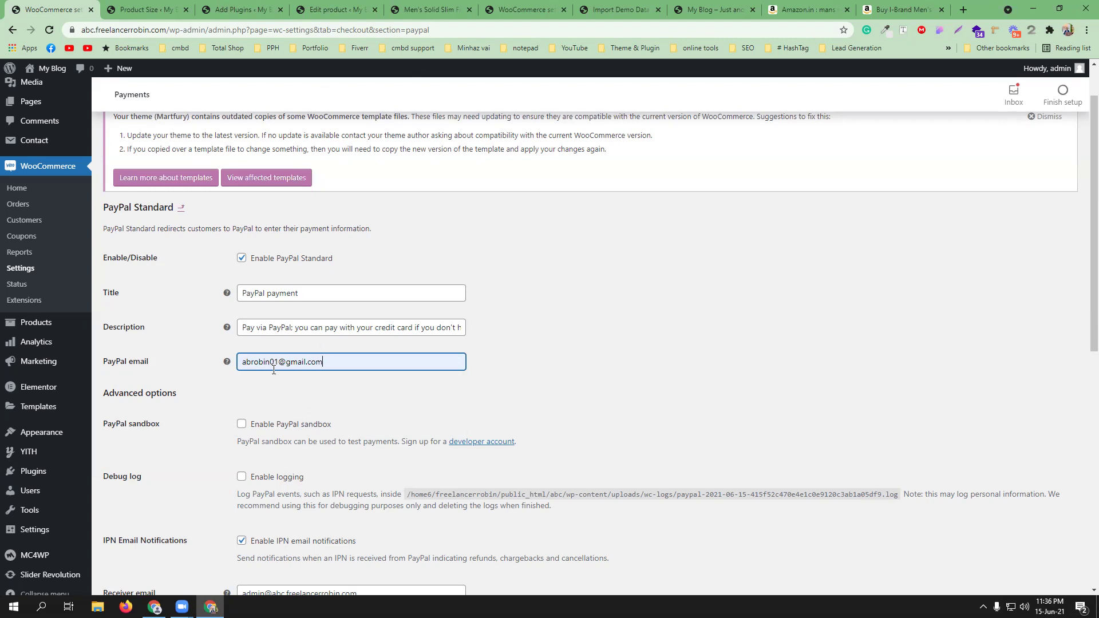
- Look over PayPal's API credentials documentation, then return to the PayPal settings
{"action": "scroll", "coordinate": [386, 388], "scroll_direction": "down", "scroll_amount": 5}
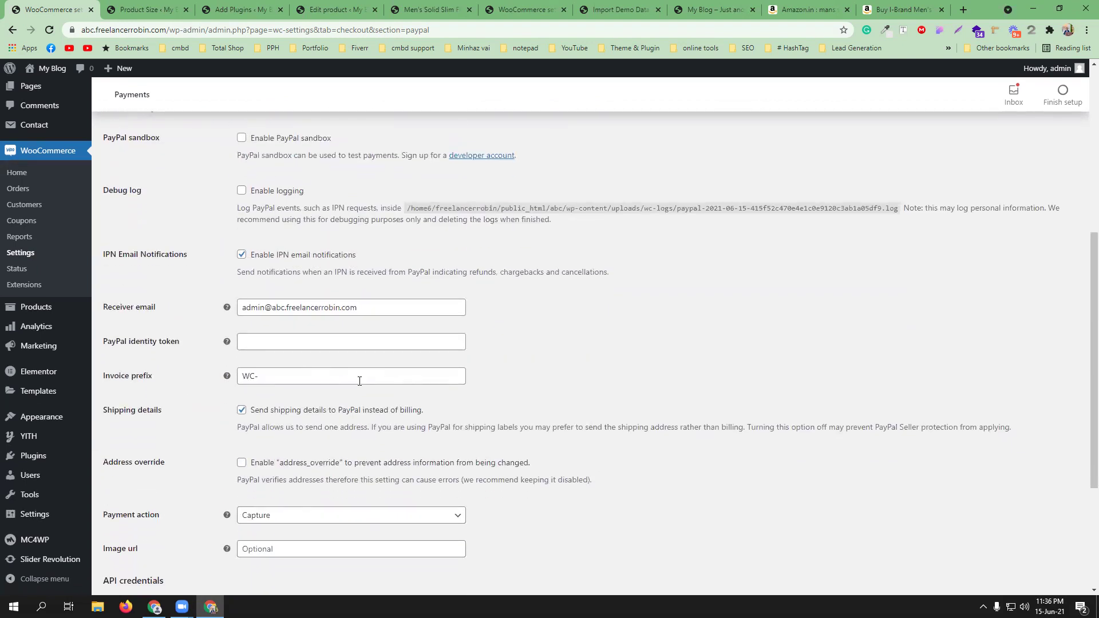
{"action": "scroll", "coordinate": [309, 369], "scroll_direction": "down", "scroll_amount": 2}
{"action": "scroll", "coordinate": [441, 424], "scroll_direction": "down", "scroll_amount": 2}
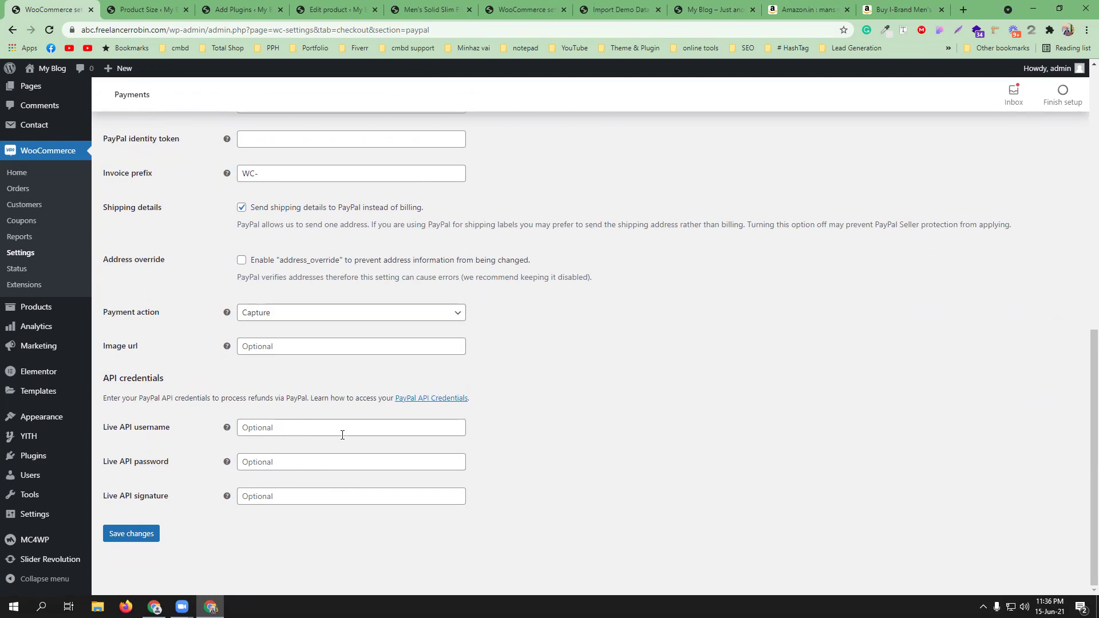
{"action": "left_click", "coordinate": [418, 399]}
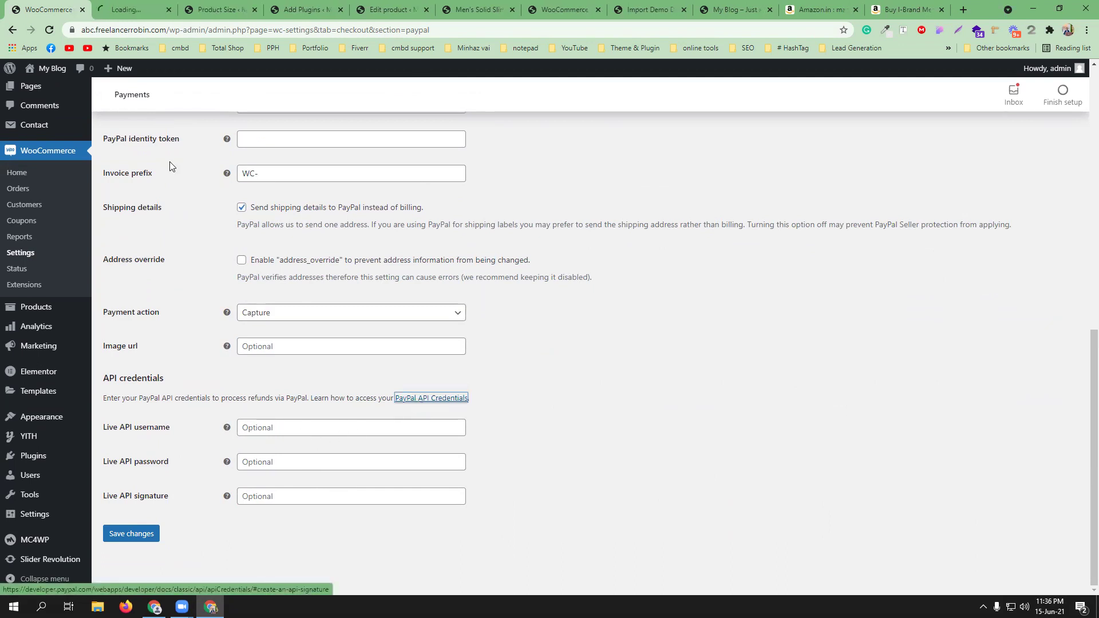
{"action": "left_click", "coordinate": [133, 9]}
{"action": "left_click", "coordinate": [166, 31]}
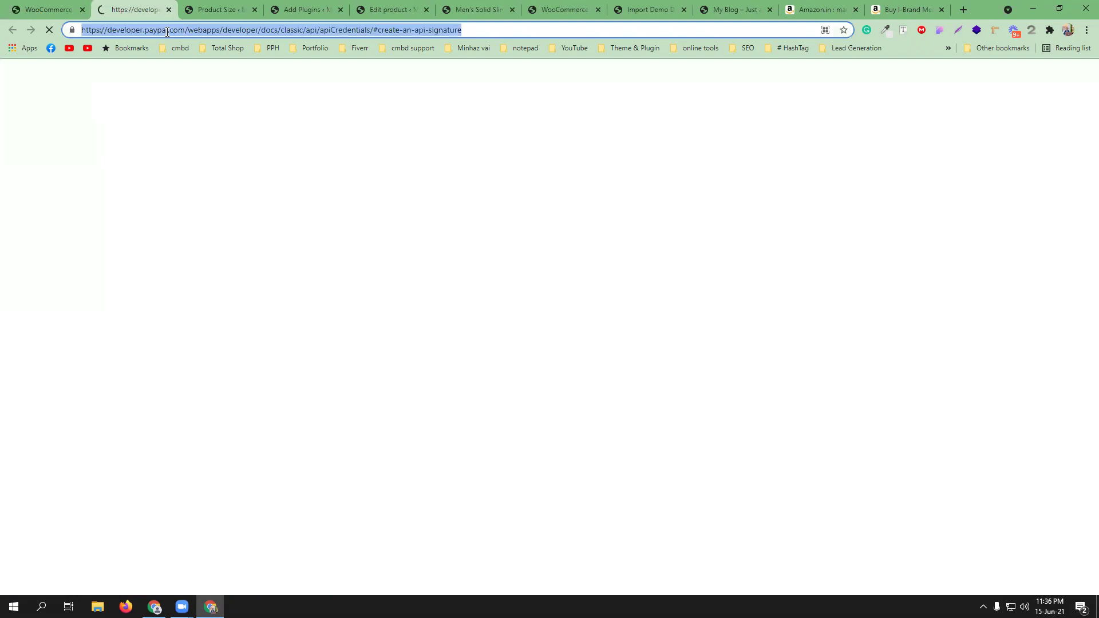
{"action": "left_click", "coordinate": [14, 8]}
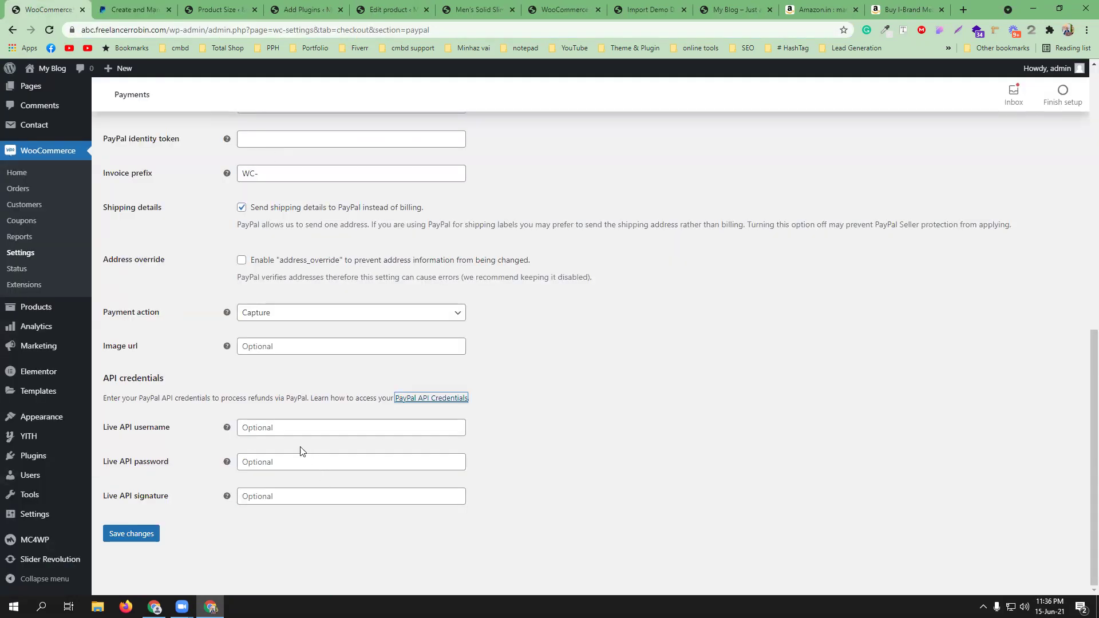
{"action": "scroll", "coordinate": [302, 451], "scroll_direction": "up", "scroll_amount": 2}
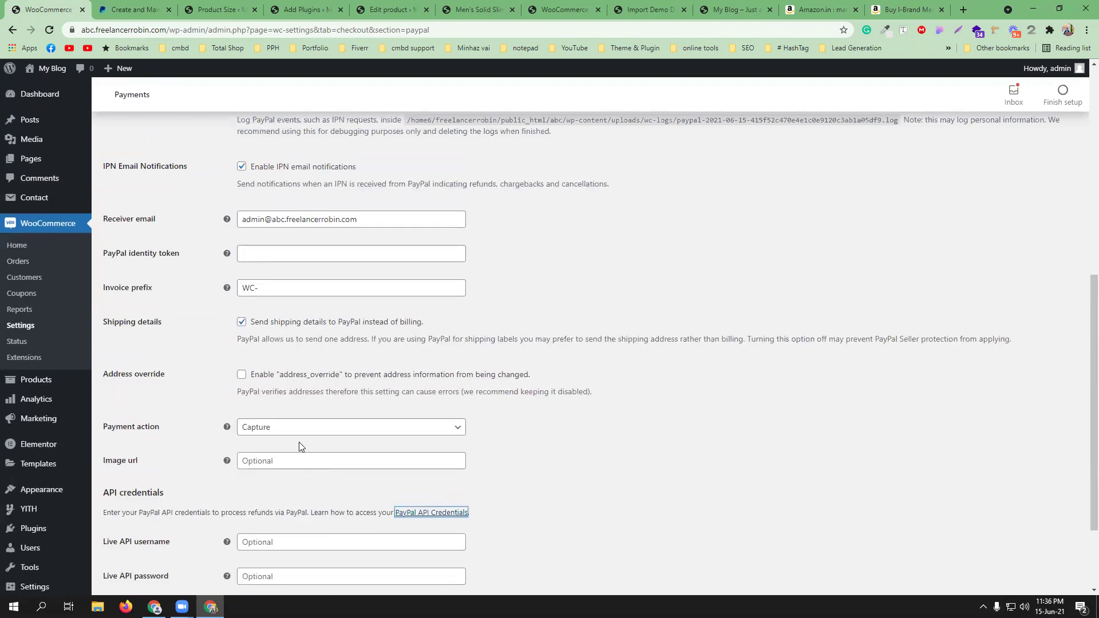
{"action": "scroll", "coordinate": [302, 446], "scroll_direction": "up", "scroll_amount": 2}
{"action": "scroll", "coordinate": [310, 440], "scroll_direction": "up", "scroll_amount": 1}
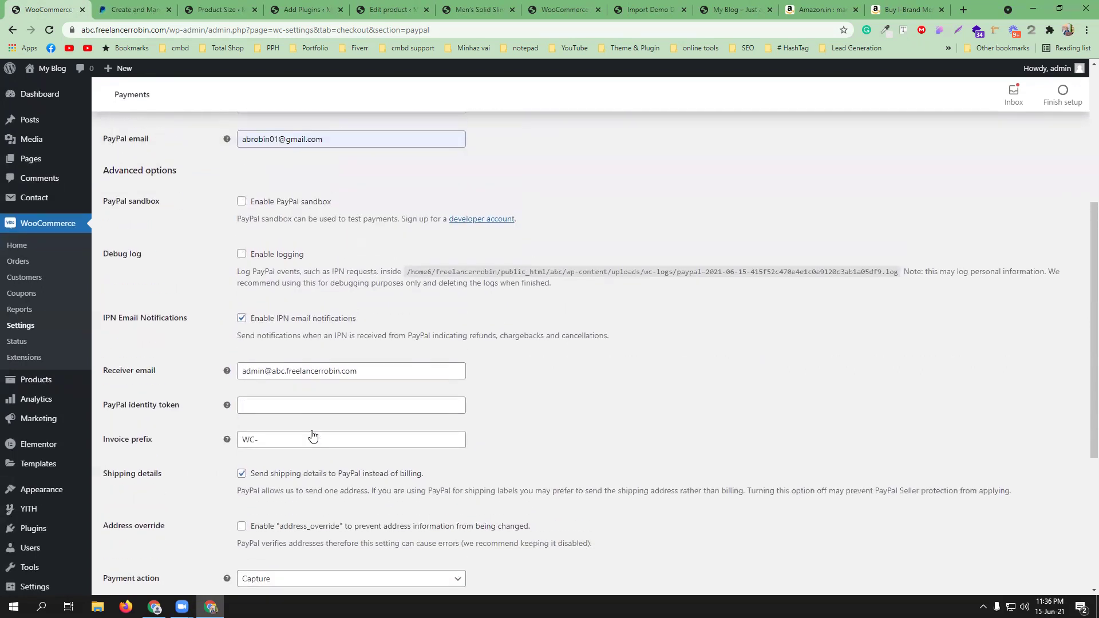
- Clear the Receiver email and autofill the same saved email address
{"action": "left_click", "coordinate": [280, 389]}
{"action": "key", "text": "ctrl+a"}
{"action": "right_click", "coordinate": [280, 386]}
{"action": "left_click", "coordinate": [280, 386]}
{"action": "key", "text": "ctrl+a"}
{"action": "key", "text": "BackSpace"}
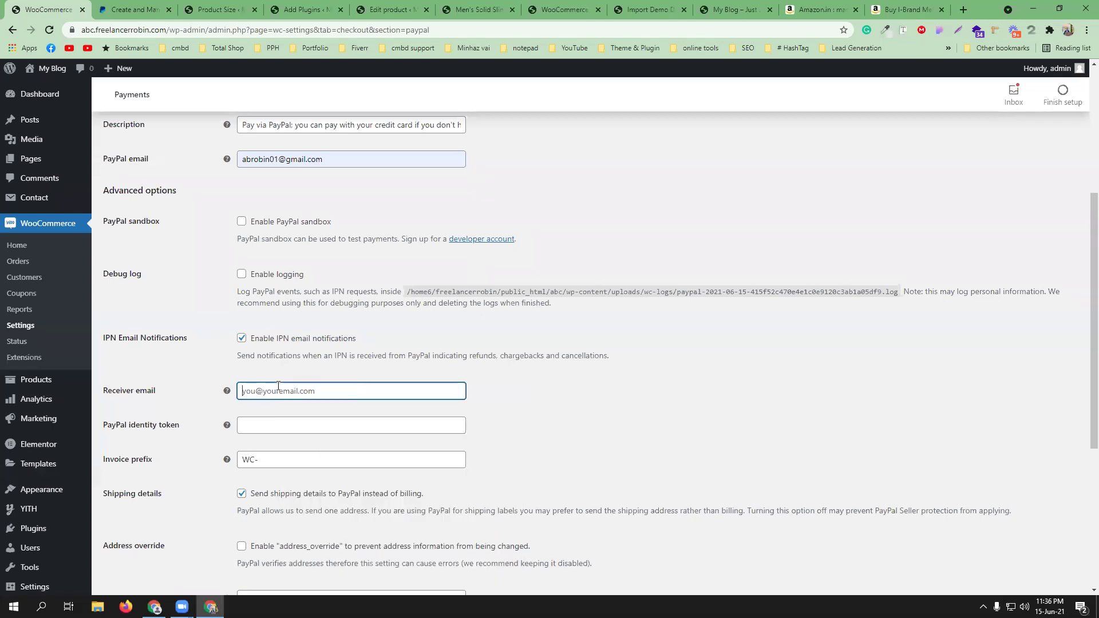
{"action": "type", "text": "ab"}
{"action": "left_click", "coordinate": [282, 414]}
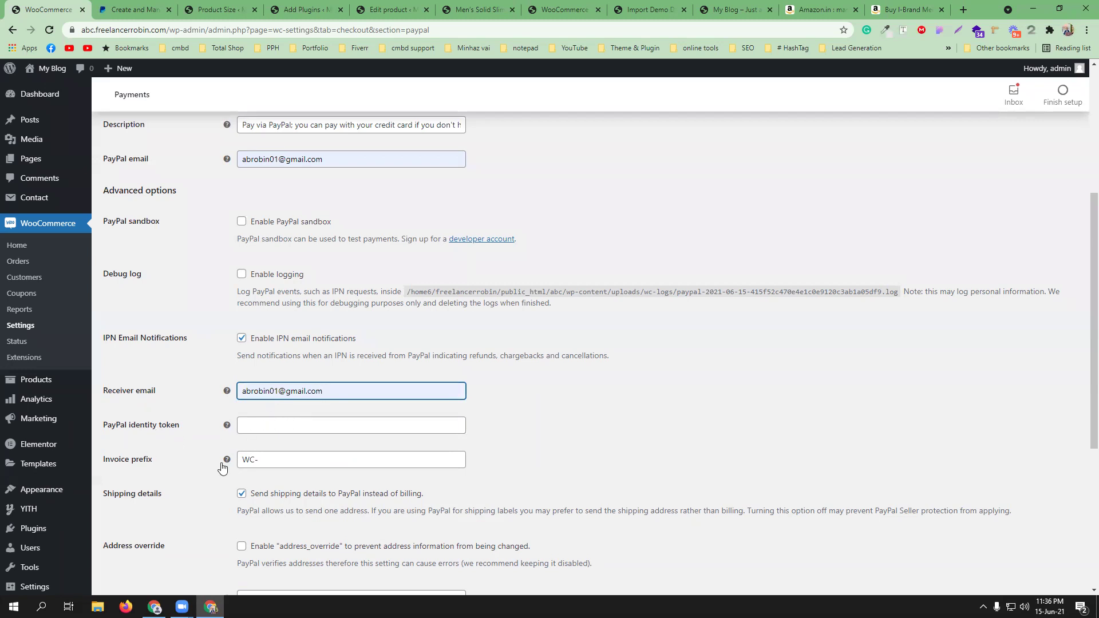
- Keep Capture as the payment action and check the Live API username, password and signature fields
{"action": "scroll", "coordinate": [294, 451], "scroll_direction": "down", "scroll_amount": 1}
{"action": "scroll", "coordinate": [305, 465], "scroll_direction": "down", "scroll_amount": 2}
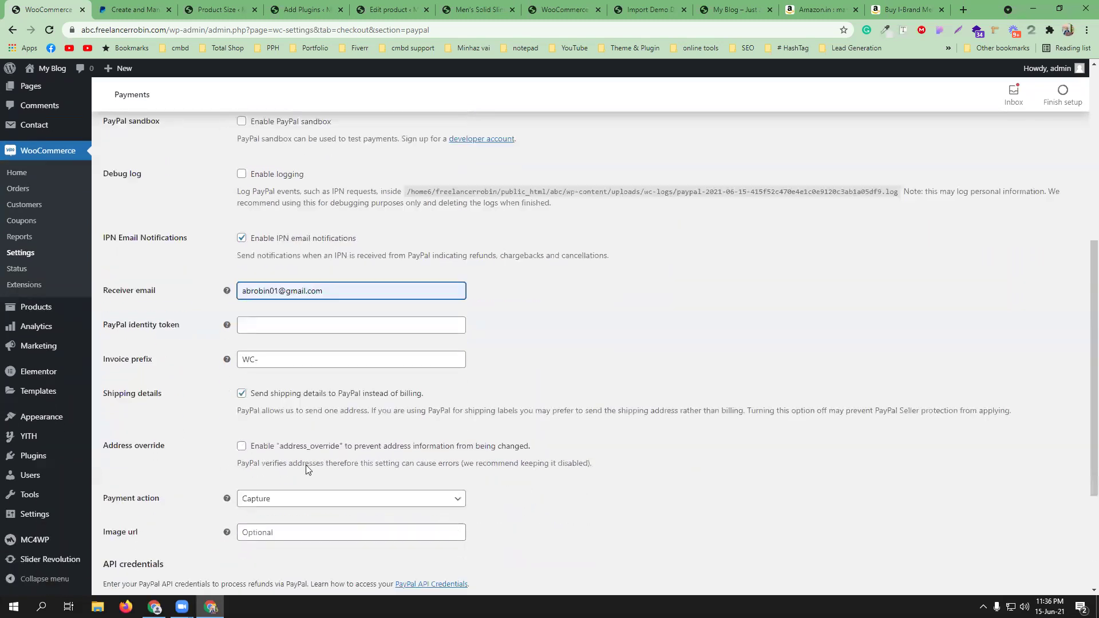
{"action": "left_click", "coordinate": [356, 437]}
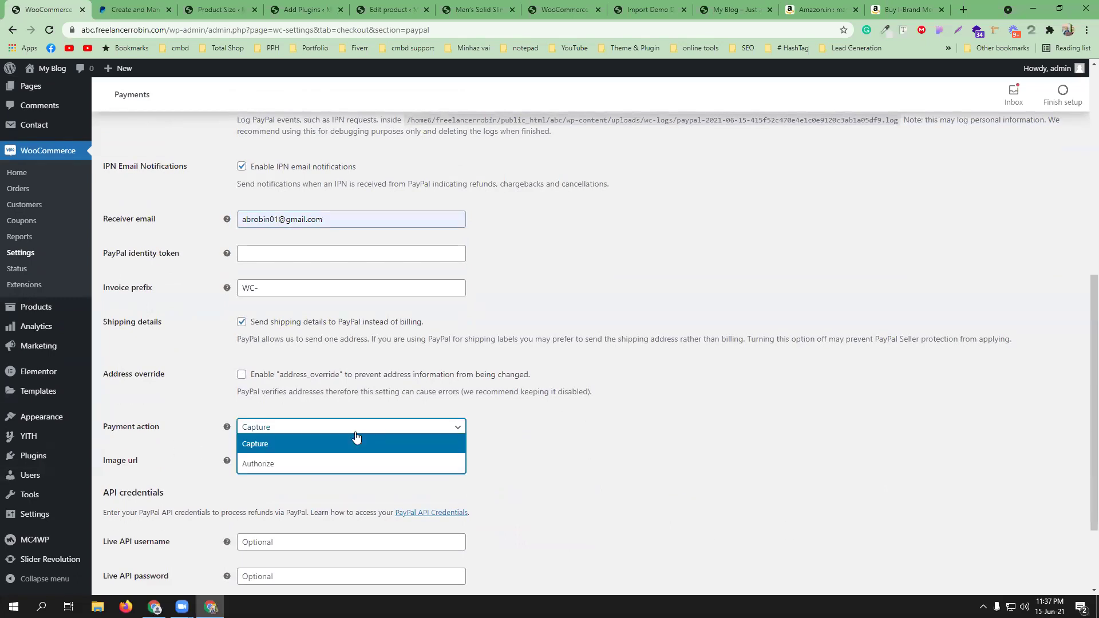
{"action": "left_click", "coordinate": [598, 439]}
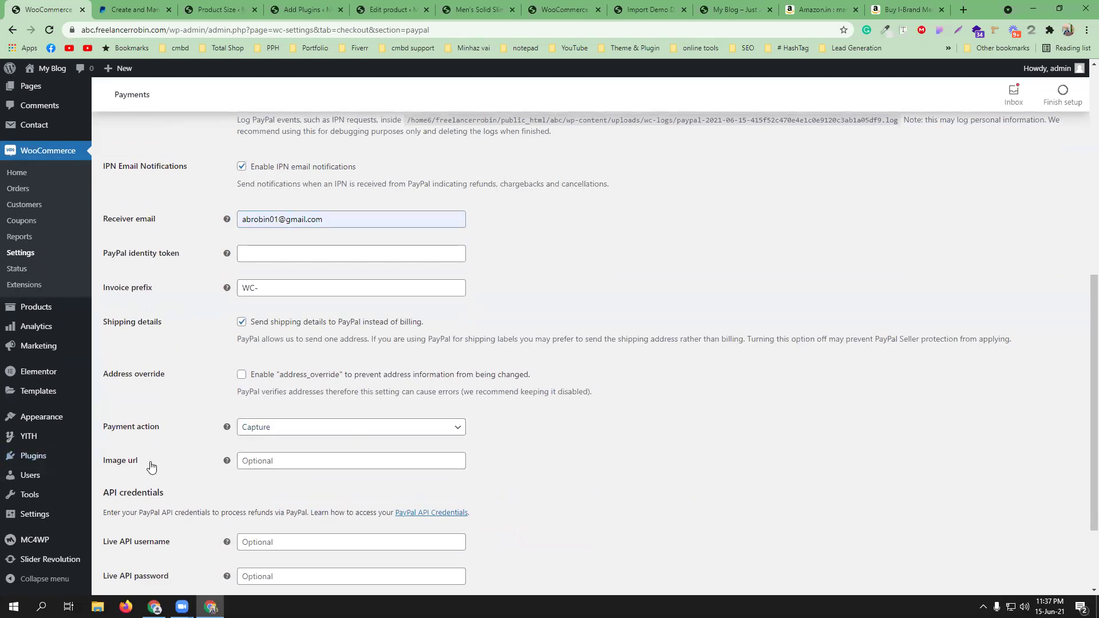
{"action": "scroll", "coordinate": [527, 446], "scroll_direction": "down", "scroll_amount": 2}
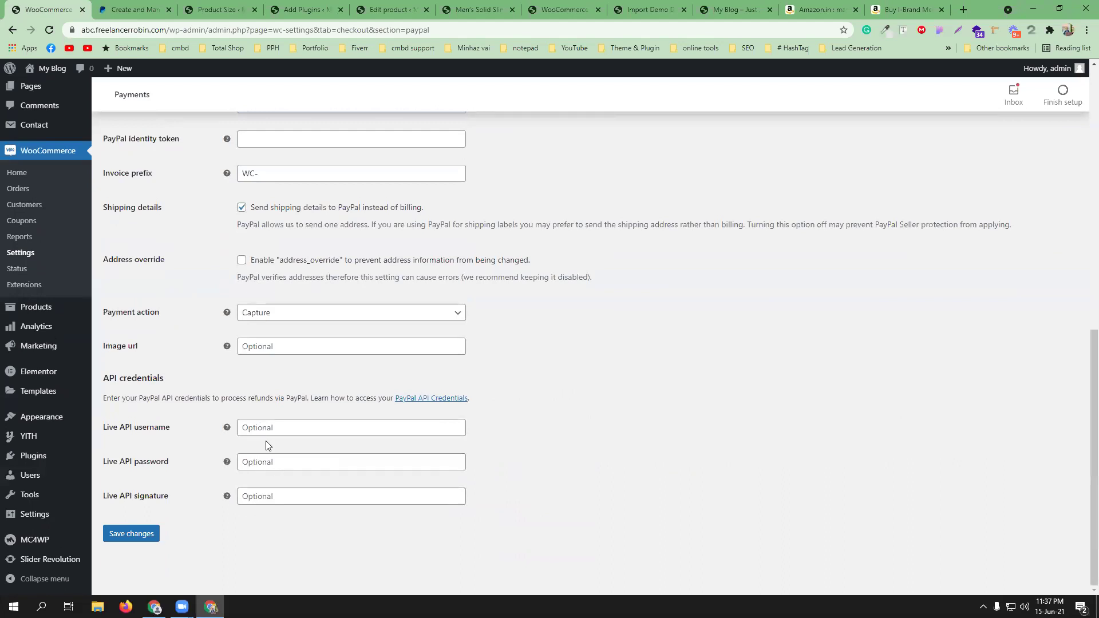
{"action": "left_click", "coordinate": [289, 431]}
{"action": "left_click", "coordinate": [291, 462]}
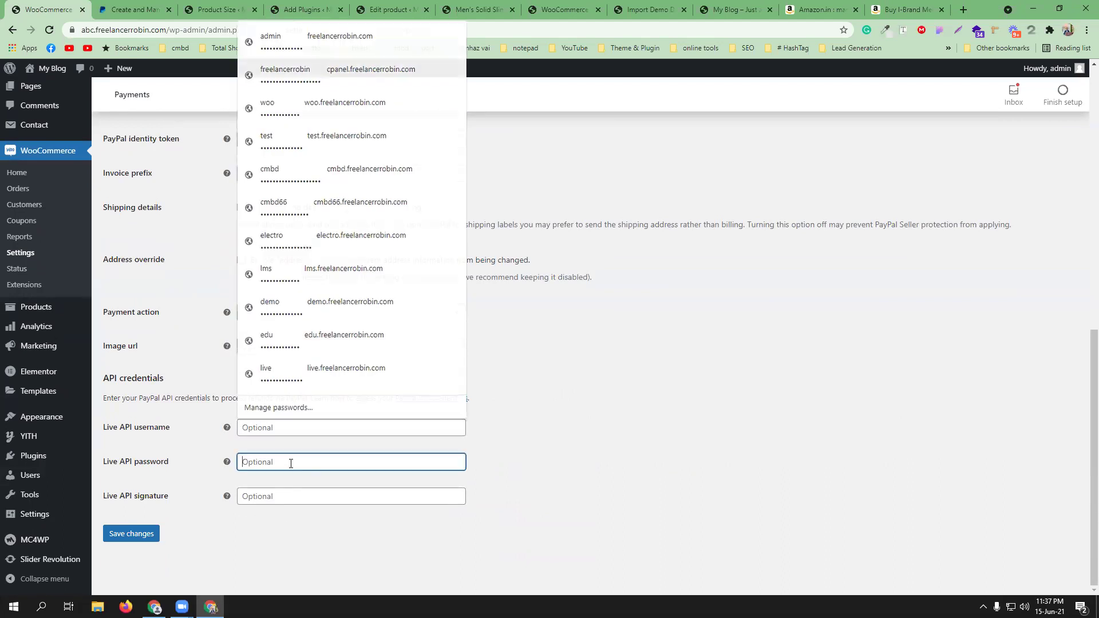
{"action": "left_click", "coordinate": [295, 493]}
{"action": "left_click", "coordinate": [557, 444]}
{"action": "scroll", "coordinate": [512, 458], "scroll_direction": "up", "scroll_amount": 4}
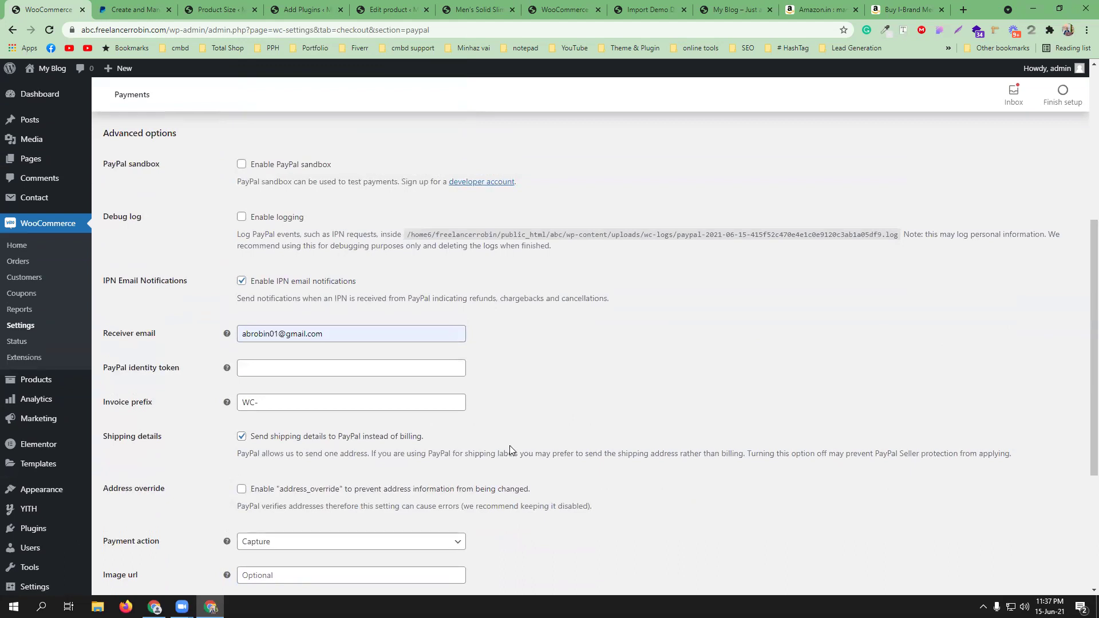
{"action": "scroll", "coordinate": [510, 446], "scroll_direction": "up", "scroll_amount": 3}
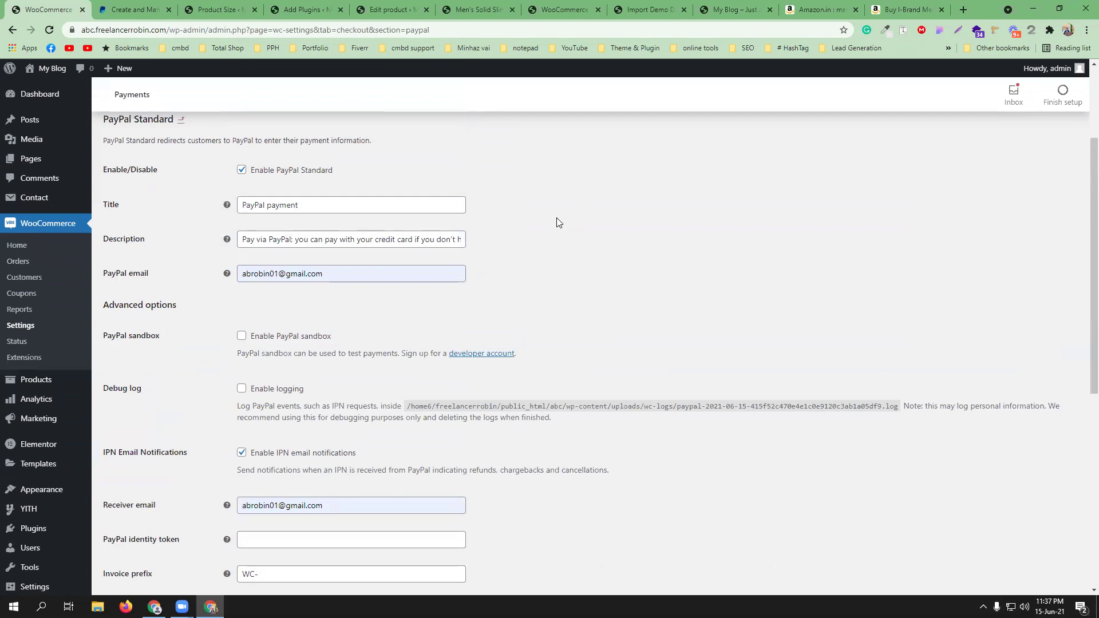
{"action": "scroll", "coordinate": [550, 235], "scroll_direction": "down", "scroll_amount": 7}
- Save the PayPal Standard settings and review the saved page
{"action": "left_click", "coordinate": [131, 533]}
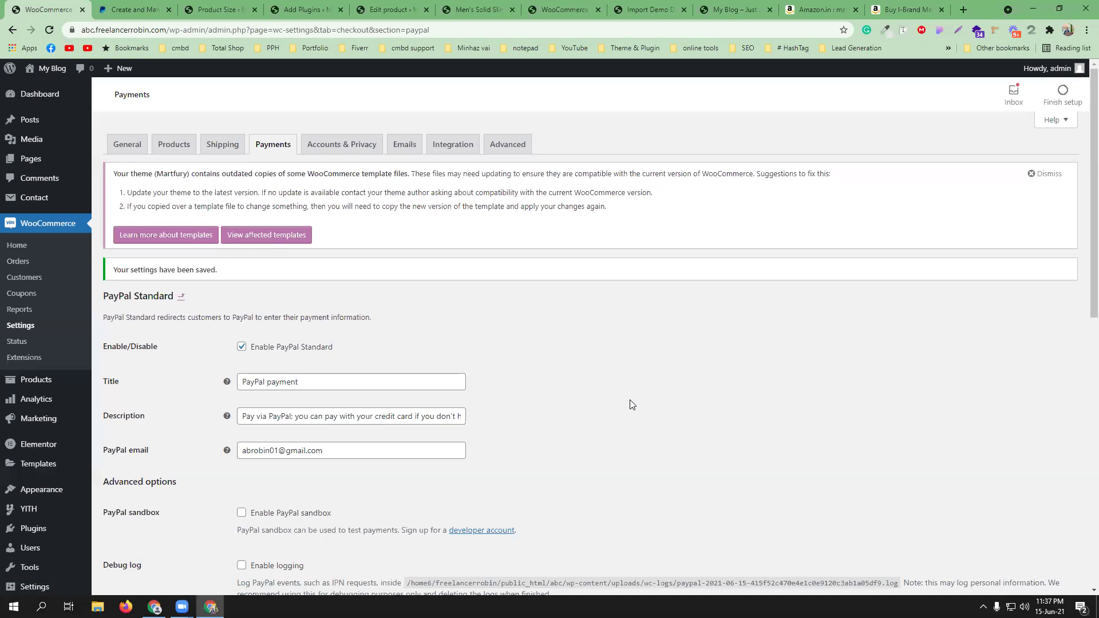
{"action": "scroll", "coordinate": [632, 404], "scroll_direction": "down", "scroll_amount": 1}
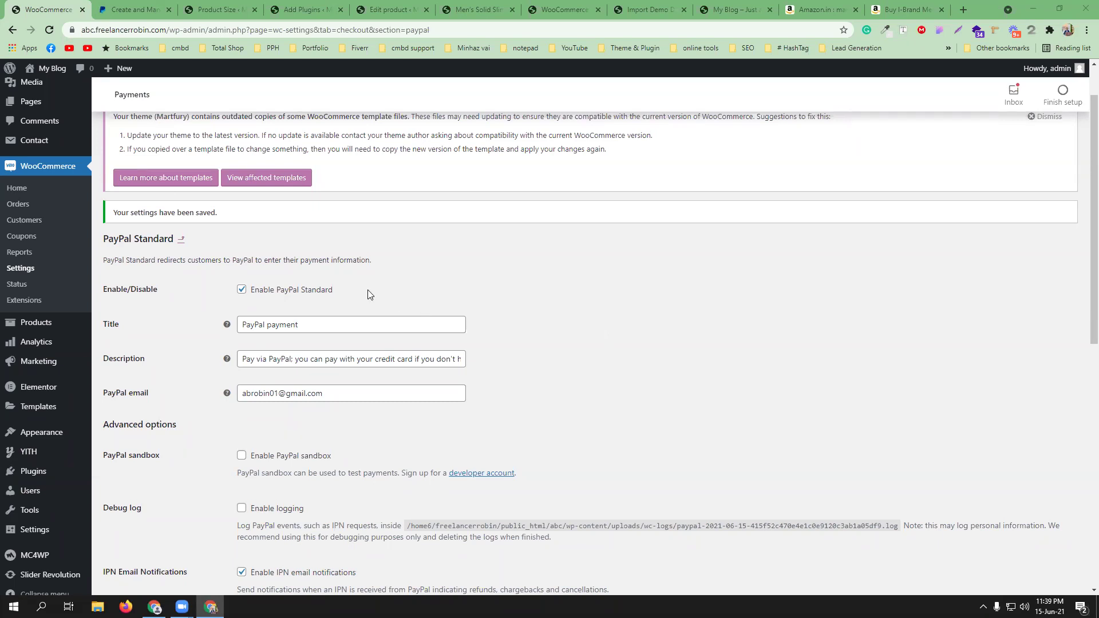
- Open Plugins > Add New in a new tab and search for 'bkash'
{"action": "mouse_move", "coordinate": [31, 483]}
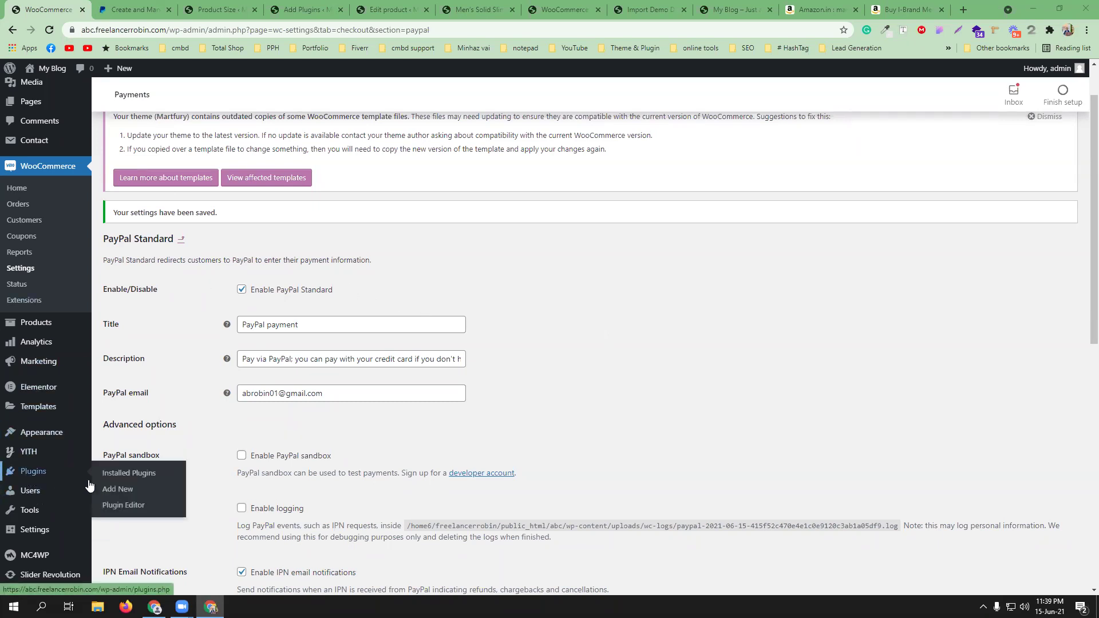
{"action": "middle_click", "coordinate": [109, 490]}
{"action": "left_click", "coordinate": [187, 4]}
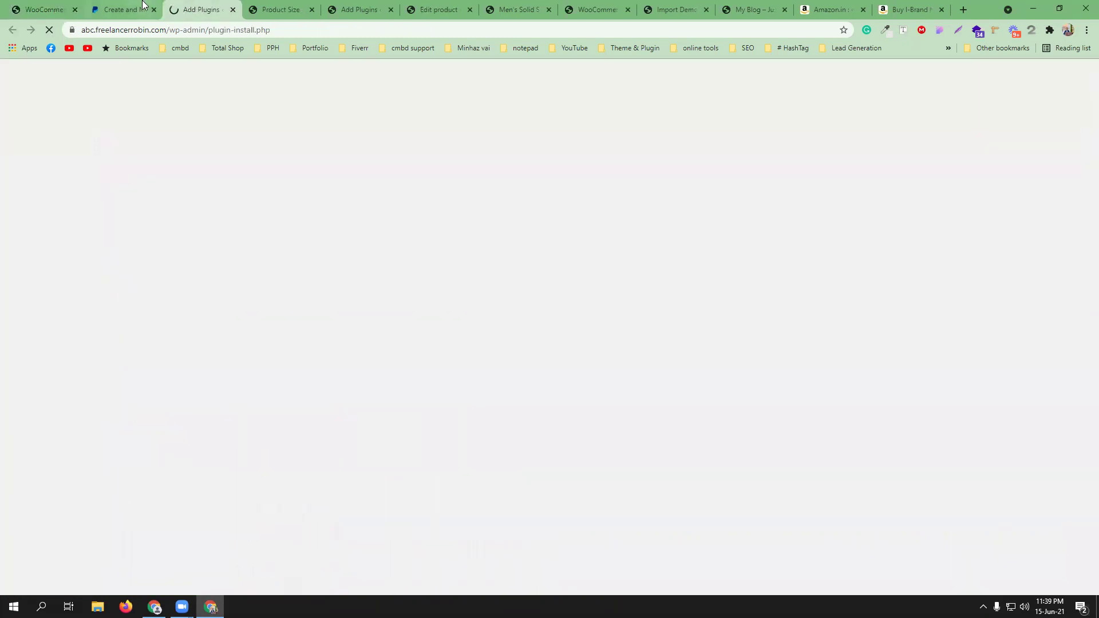
{"action": "left_click", "coordinate": [943, 130]}
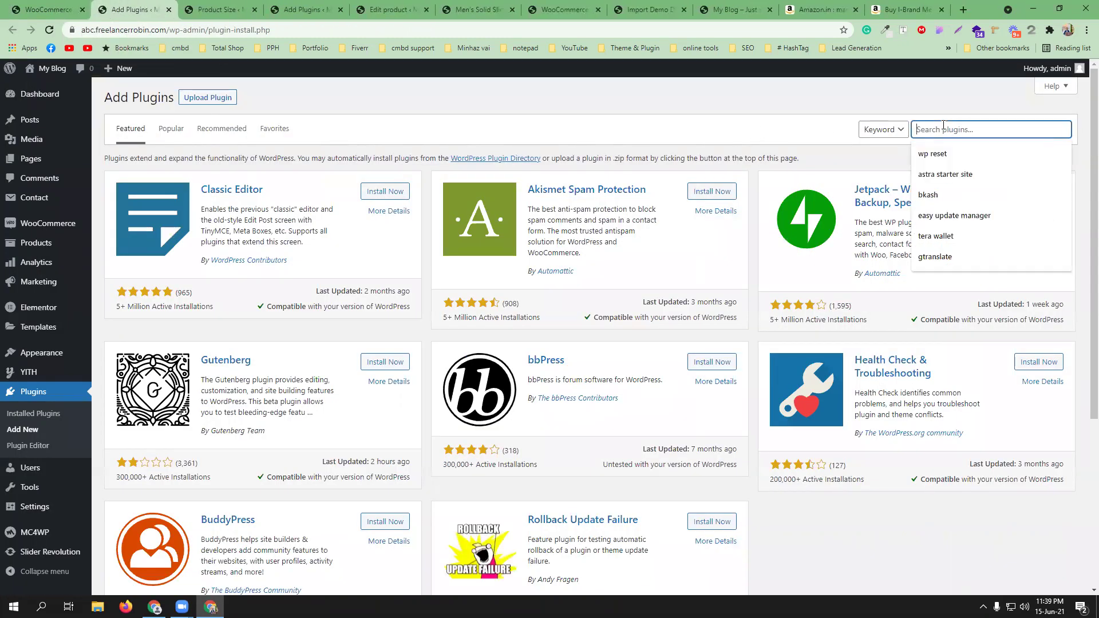
{"action": "left_click", "coordinate": [973, 130]}
{"action": "type", "text": "bkash"}
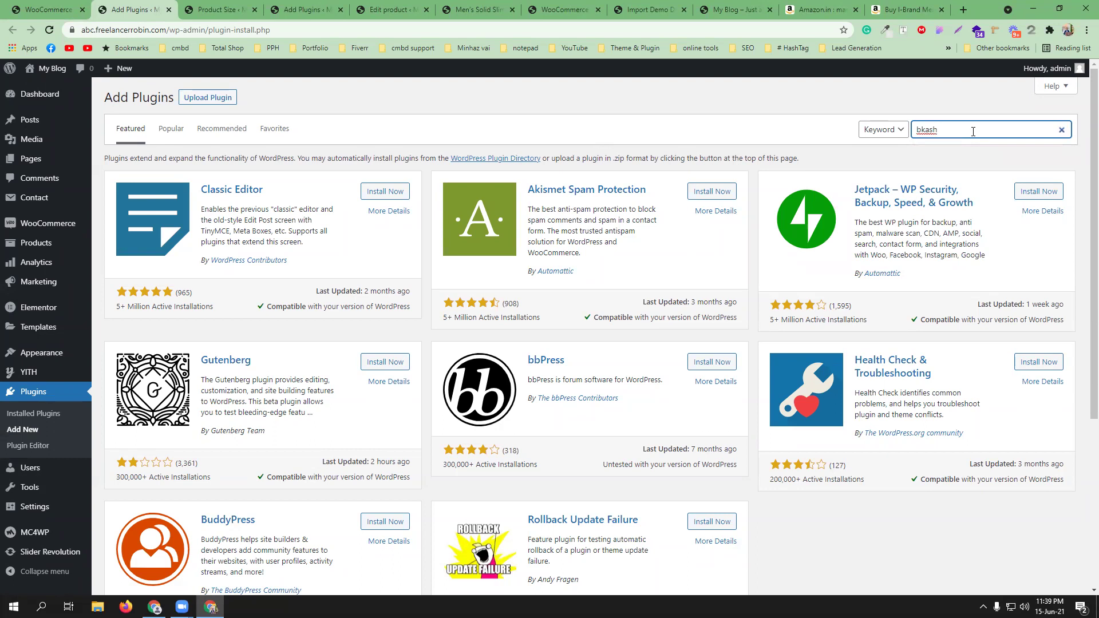
{"action": "key", "text": "Return"}
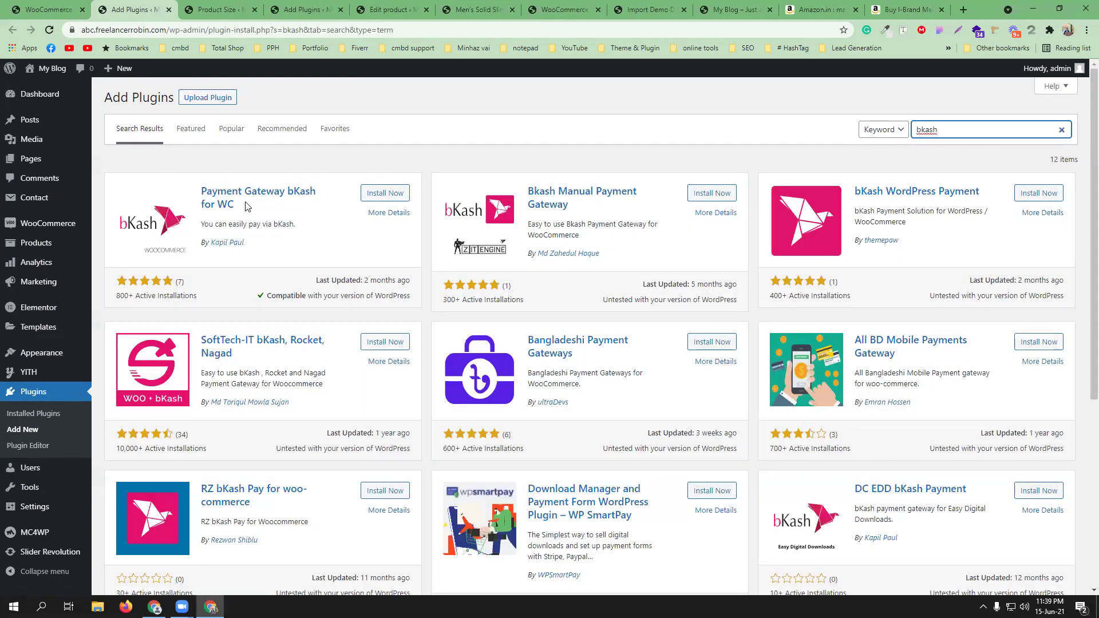
- Install and activate the SoftTech-IT bKash, Rocket, Nagad plugin
{"action": "left_click", "coordinate": [385, 342]}
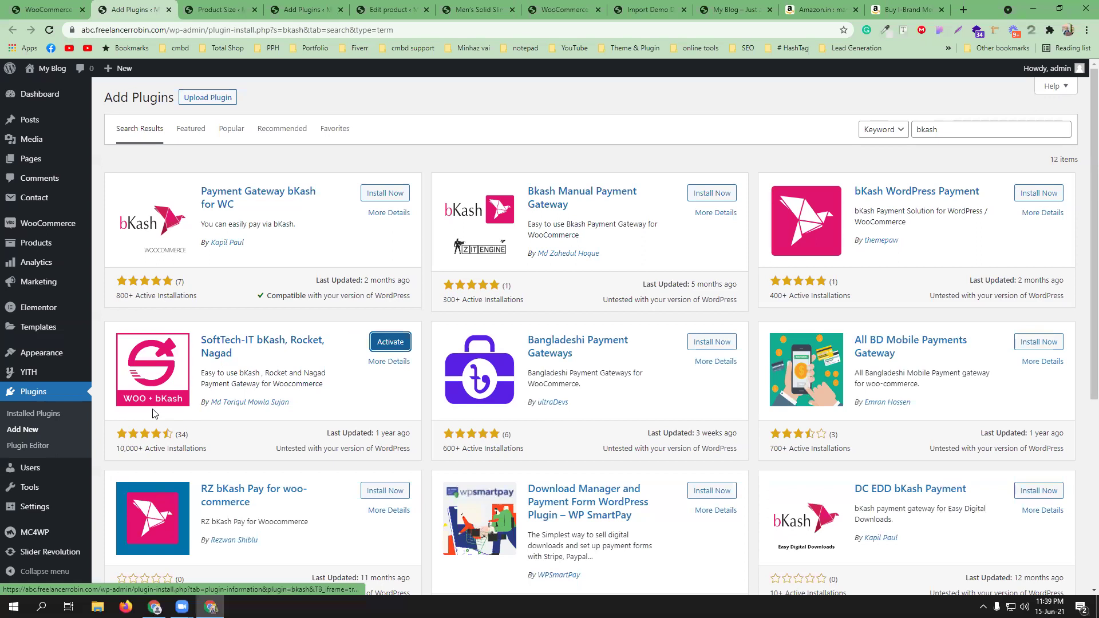
{"action": "left_click", "coordinate": [387, 346]}
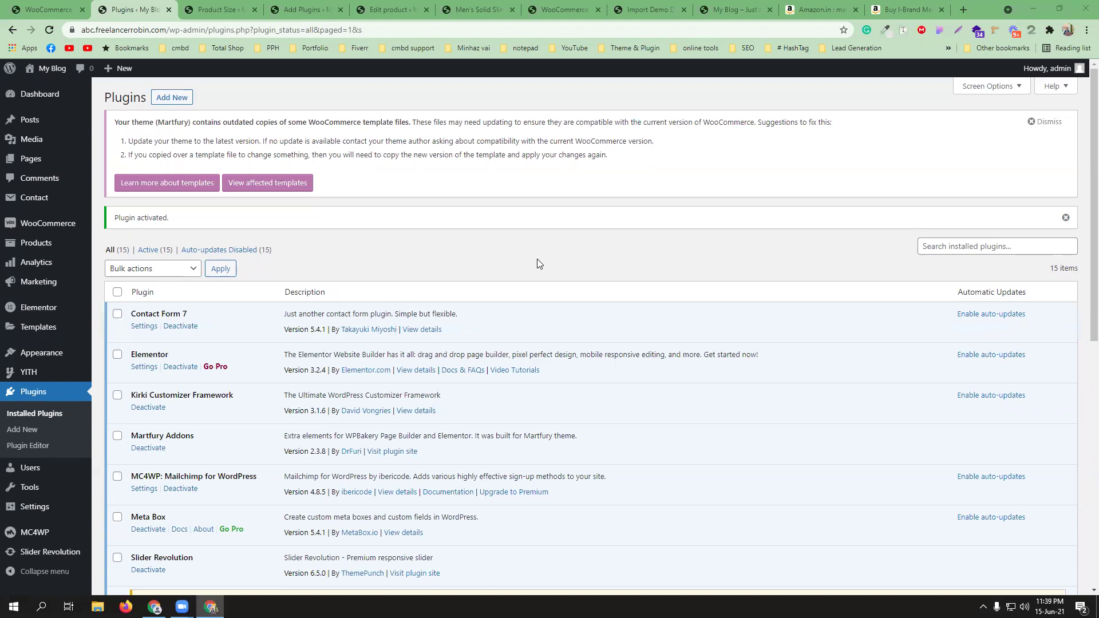
{"action": "scroll", "coordinate": [531, 287], "scroll_direction": "down", "scroll_amount": 3}
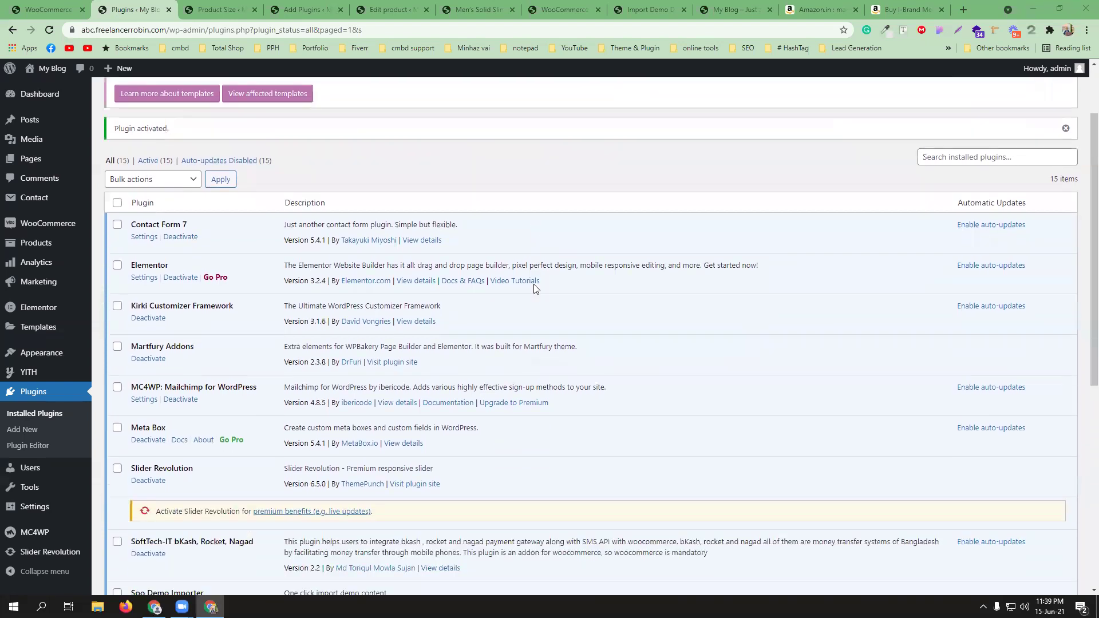
{"action": "scroll", "coordinate": [534, 288], "scroll_direction": "down", "scroll_amount": 2}
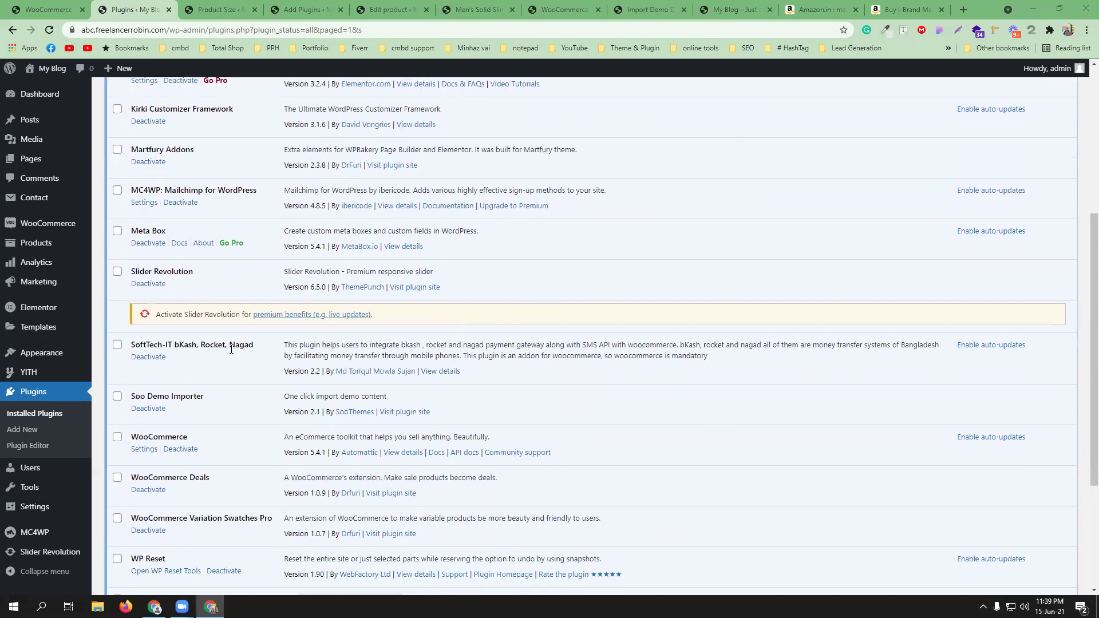
{"action": "left_click", "coordinate": [49, 9]}
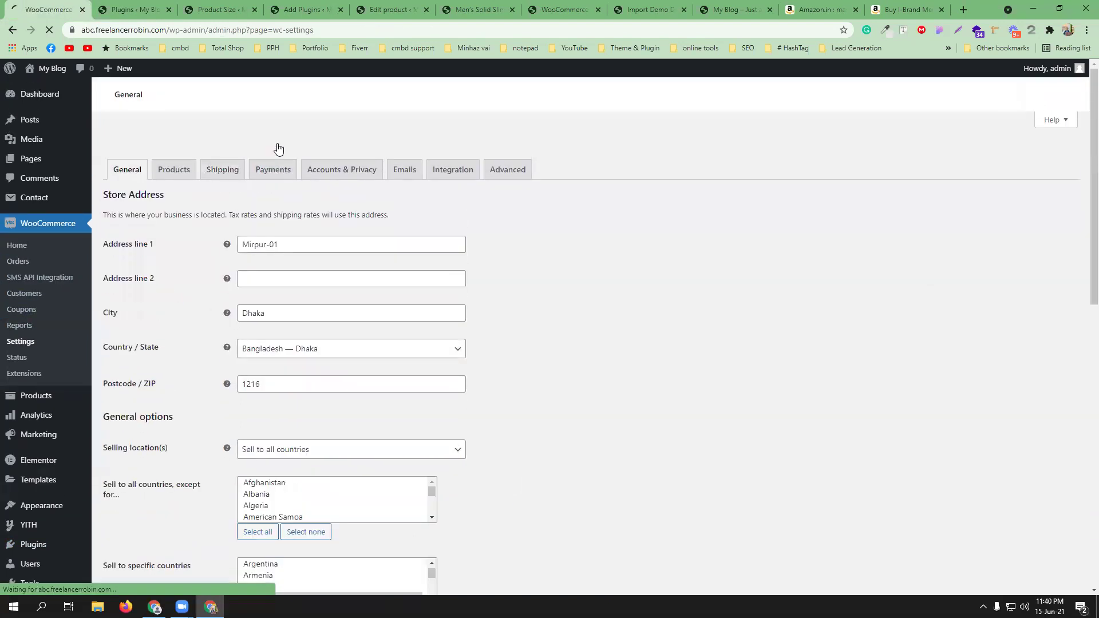
- Open the bKash gateway settings and append 'apy' to its title, making it 'bKash apy'
{"action": "left_click", "coordinate": [277, 154]}
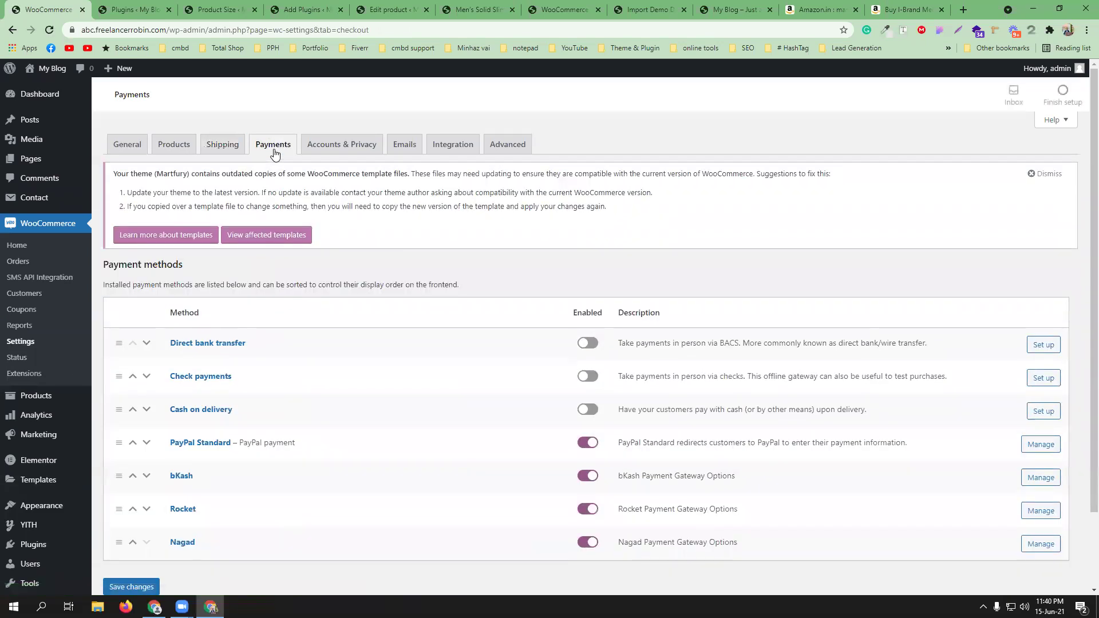
{"action": "scroll", "coordinate": [453, 367], "scroll_direction": "down", "scroll_amount": 3}
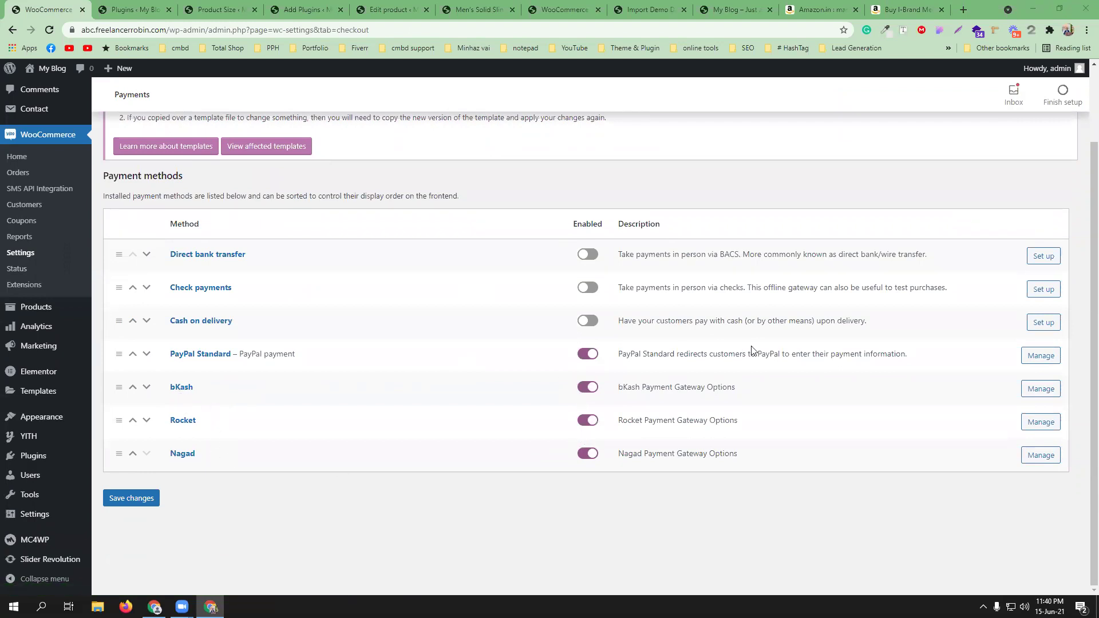
{"action": "left_click", "coordinate": [1041, 393]}
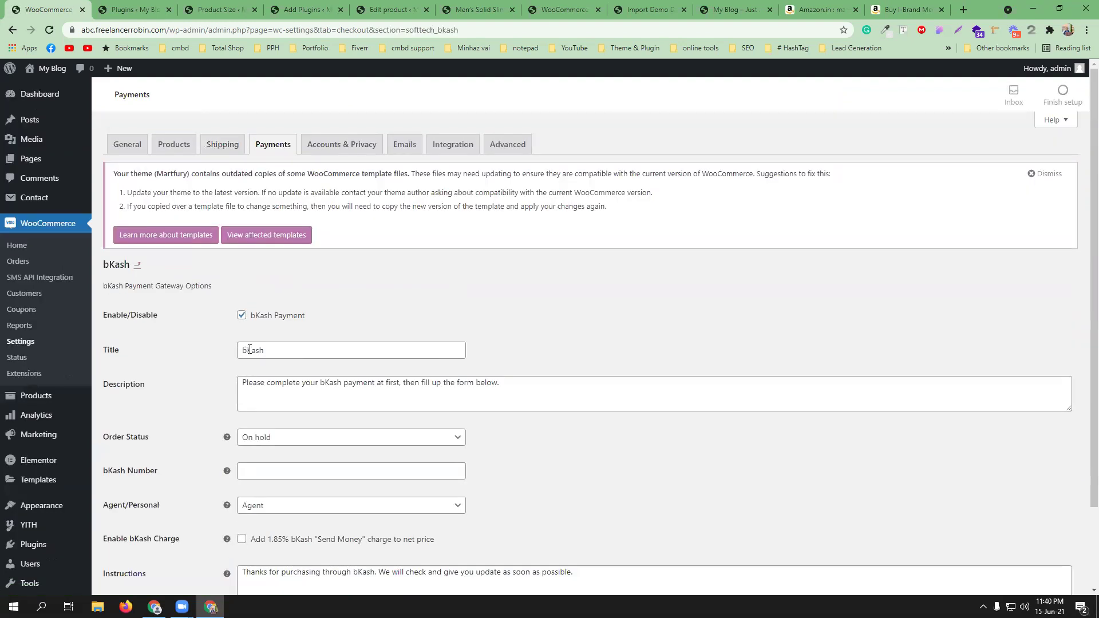
{"action": "left_click", "coordinate": [286, 352]}
{"action": "type", "text": "apy"}
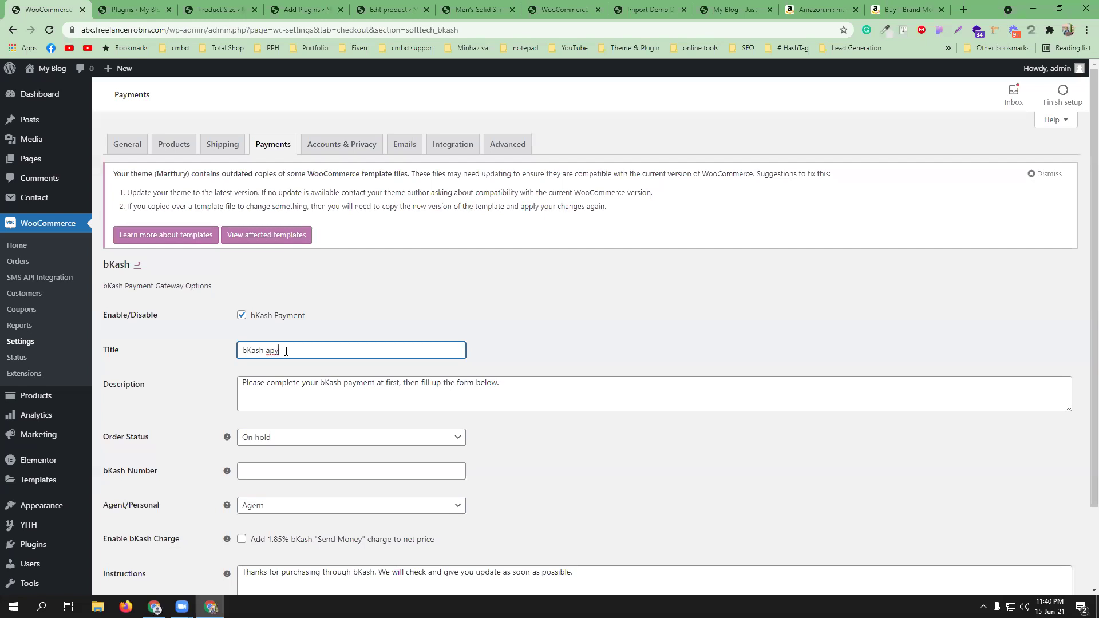
- Correct 'fill up' to 'fill-up' in the bKash description
{"action": "left_click", "coordinate": [296, 378]}
{"action": "left_click_drag", "start_coordinate": [499, 382], "coordinate": [246, 379]}
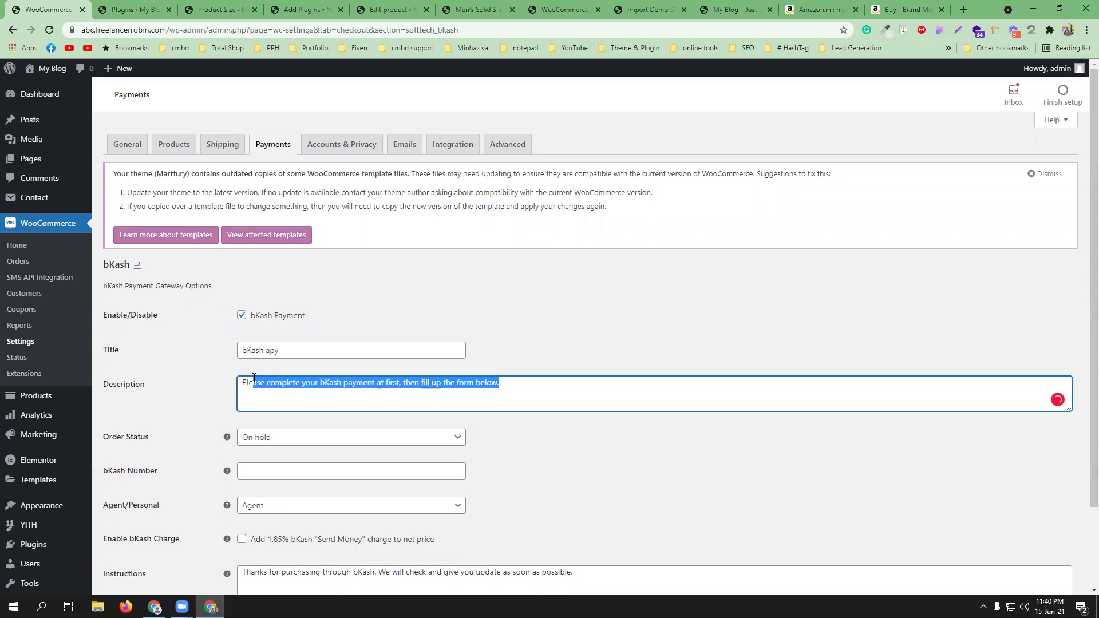
{"action": "left_click", "coordinate": [254, 377]}
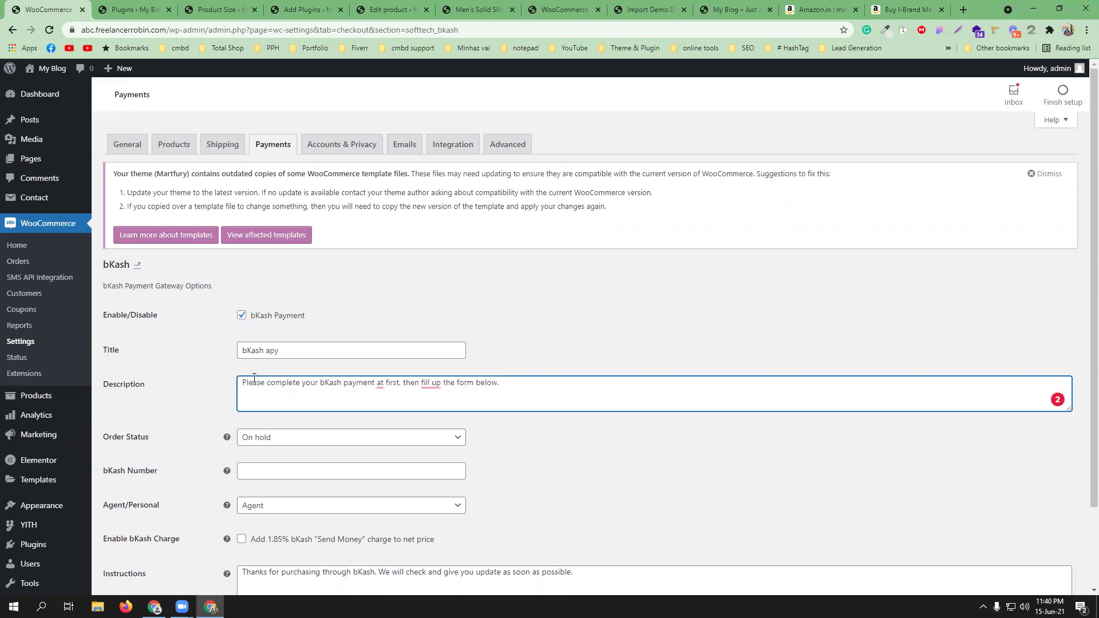
{"action": "mouse_move", "coordinate": [427, 385]}
{"action": "left_click", "coordinate": [427, 412]}
{"action": "mouse_move", "coordinate": [380, 390]}
{"action": "left_click", "coordinate": [395, 434]}
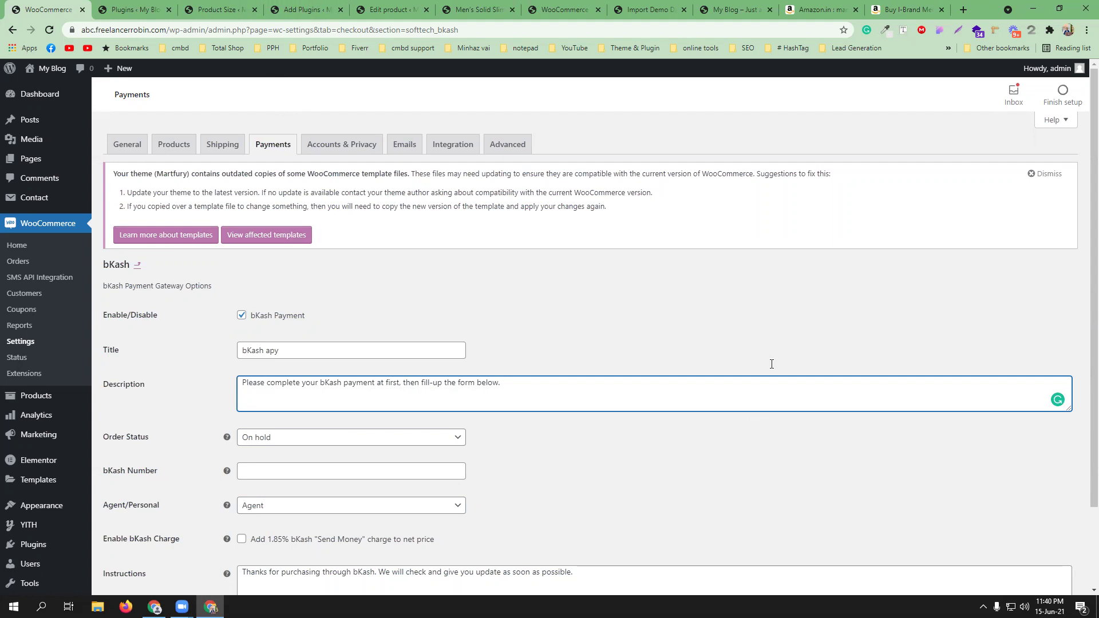
{"action": "left_click", "coordinate": [578, 324]}
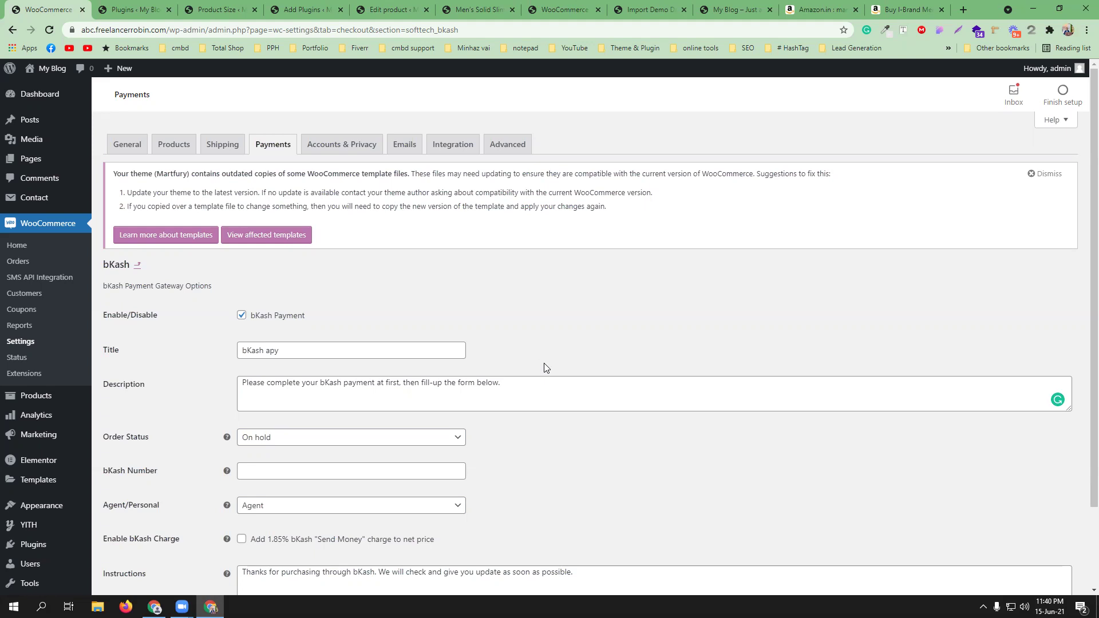
{"action": "scroll", "coordinate": [412, 375], "scroll_direction": "down", "scroll_amount": 2}
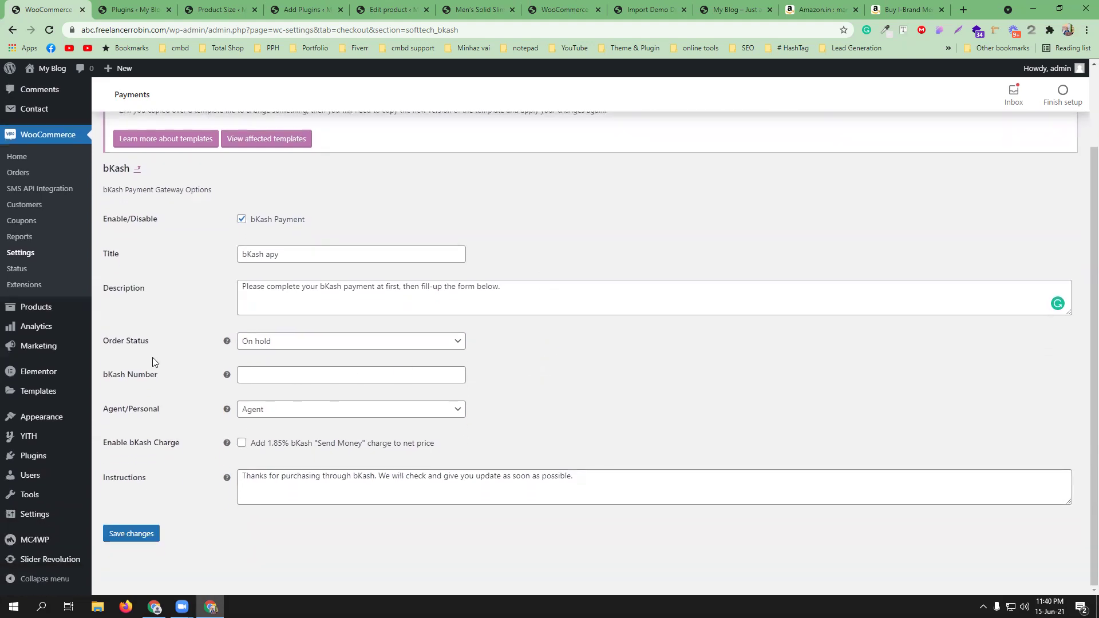
{"action": "left_click", "coordinate": [272, 345]}
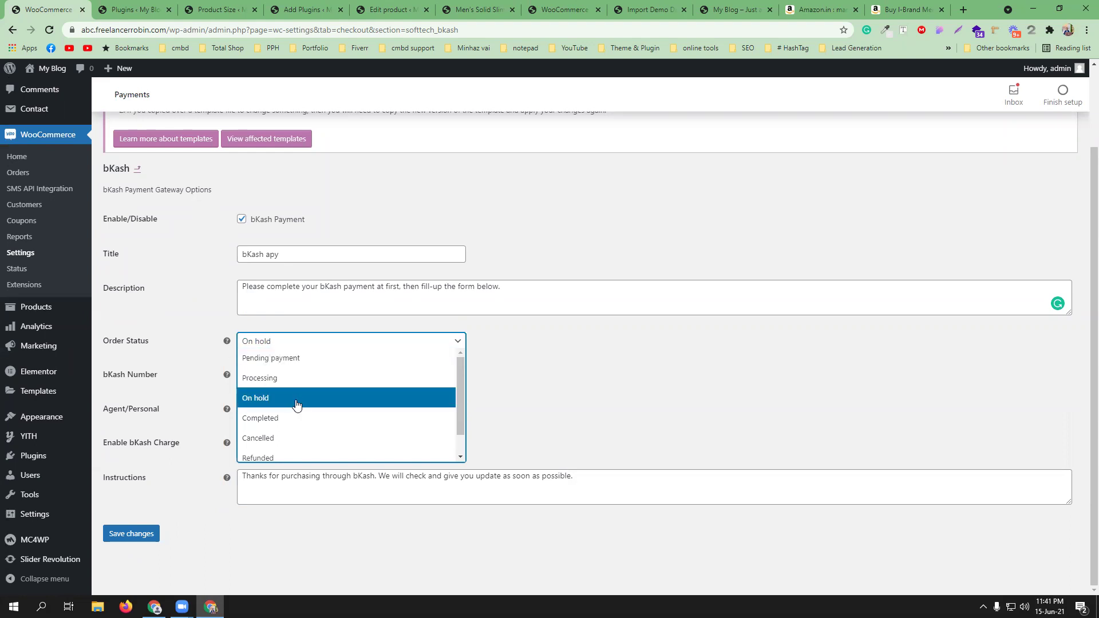
{"action": "scroll", "coordinate": [296, 422], "scroll_direction": "down", "scroll_amount": 1}
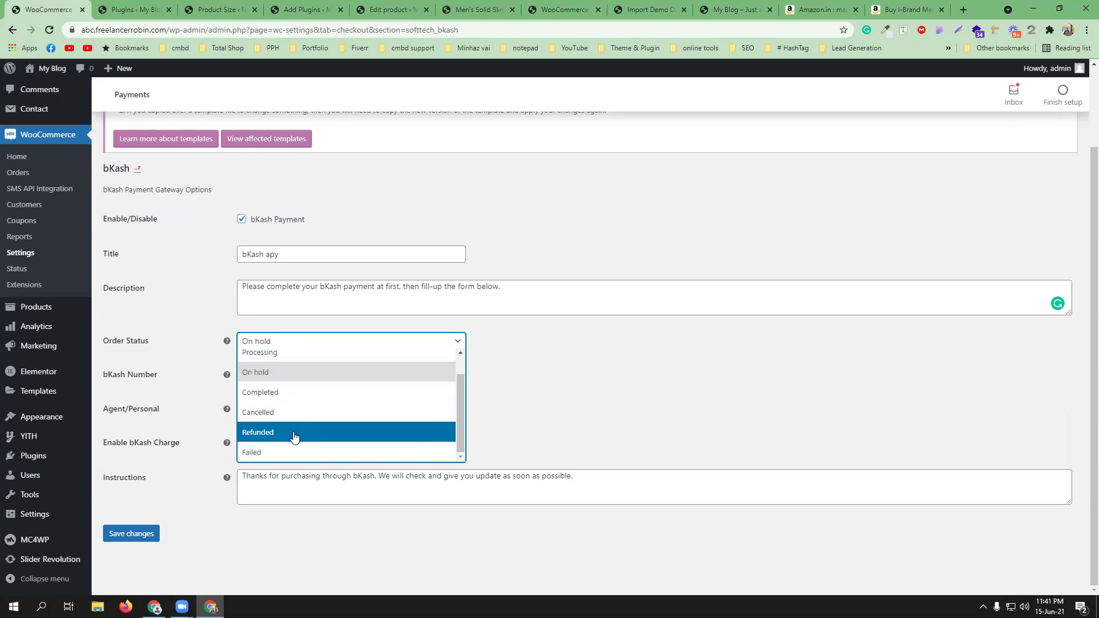
{"action": "scroll", "coordinate": [319, 417], "scroll_direction": "up", "scroll_amount": 1}
{"action": "left_click", "coordinate": [606, 421]}
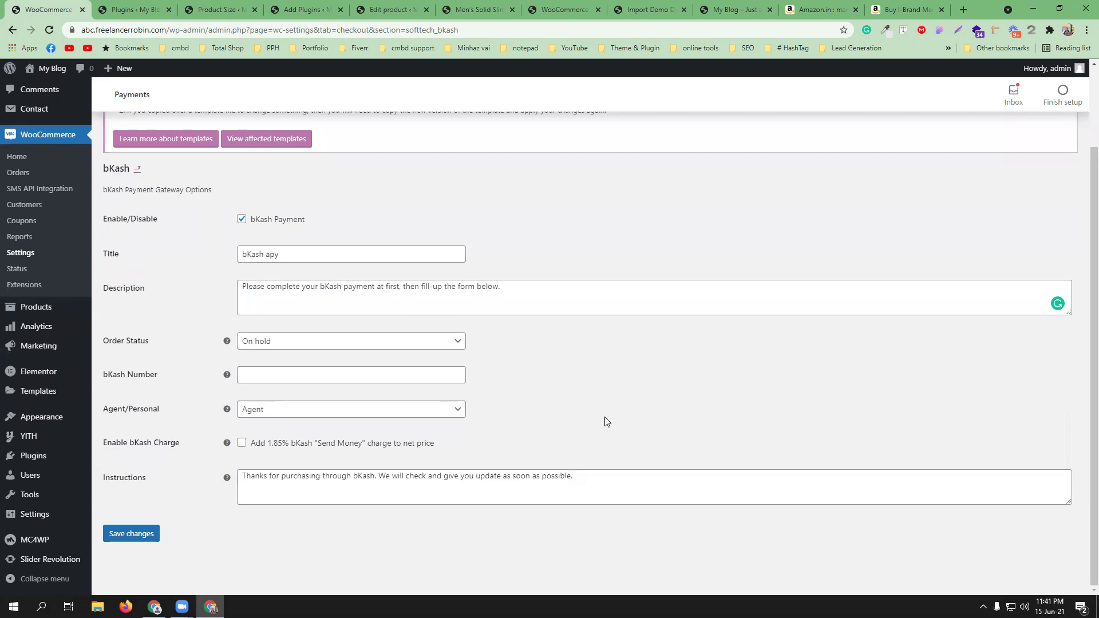
{"action": "left_click", "coordinate": [445, 342]}
{"action": "left_click", "coordinate": [441, 357]}
{"action": "left_click", "coordinate": [382, 346]}
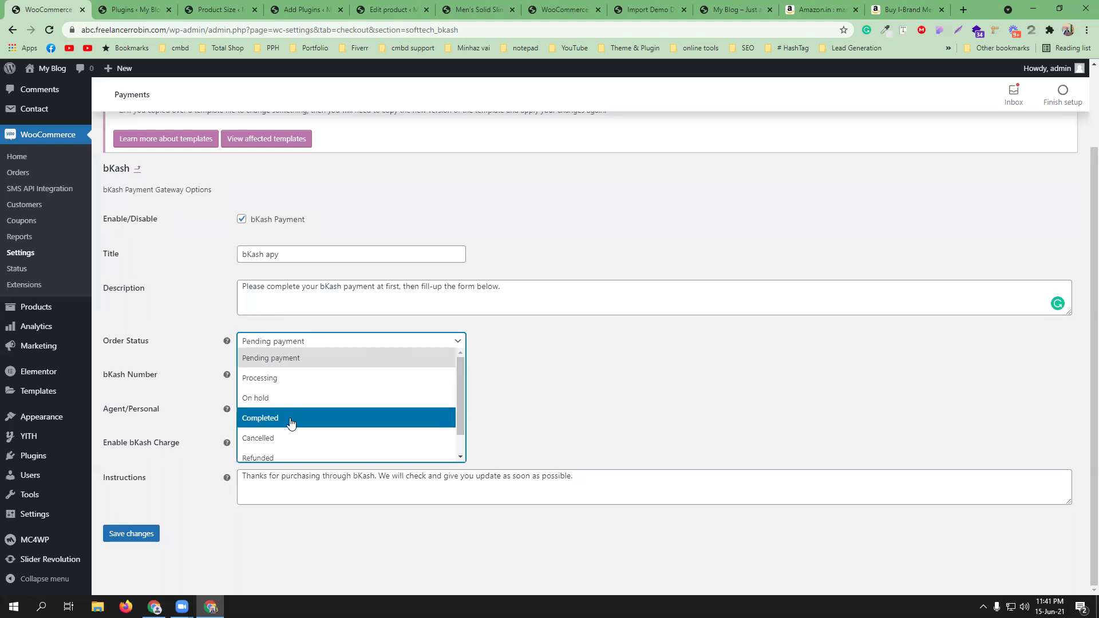
{"action": "left_click", "coordinate": [359, 418]}
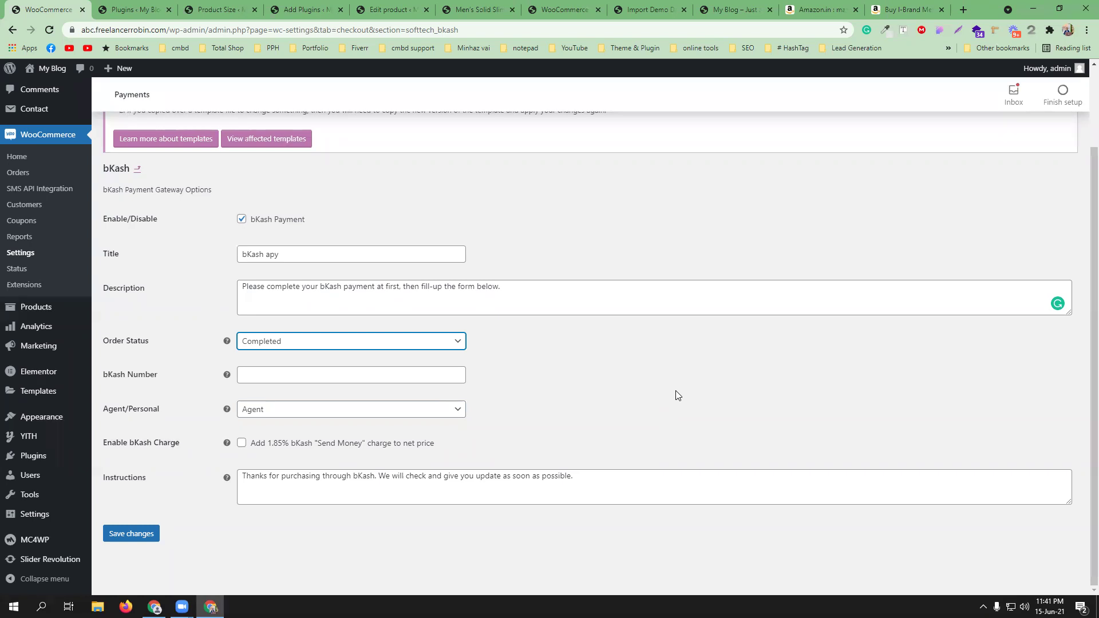
{"action": "left_click", "coordinate": [432, 347]}
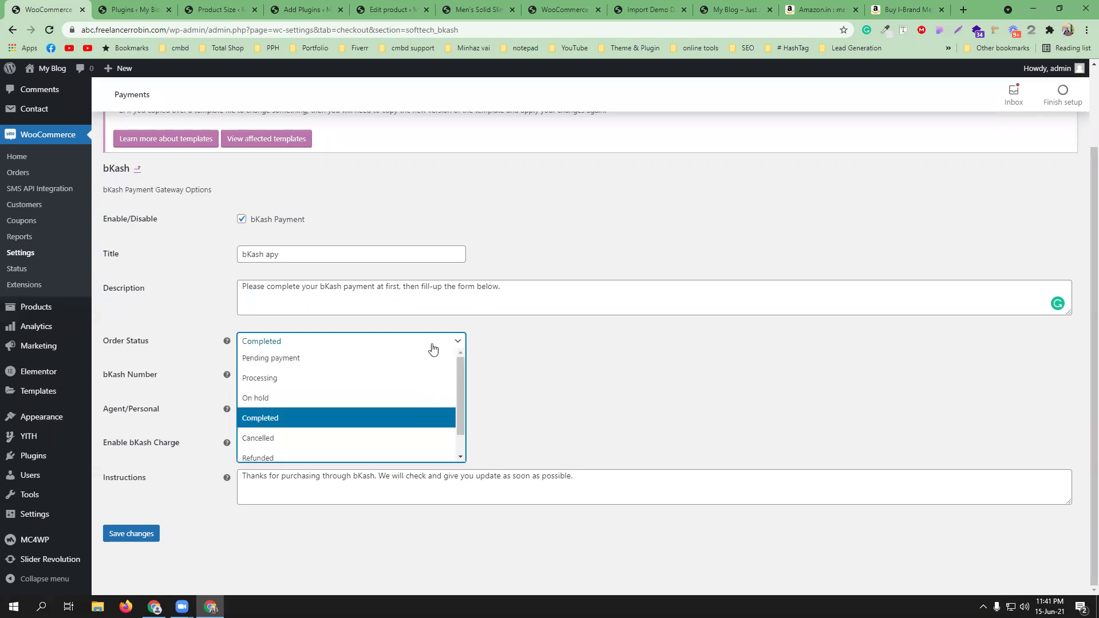
{"action": "left_click", "coordinate": [329, 399]}
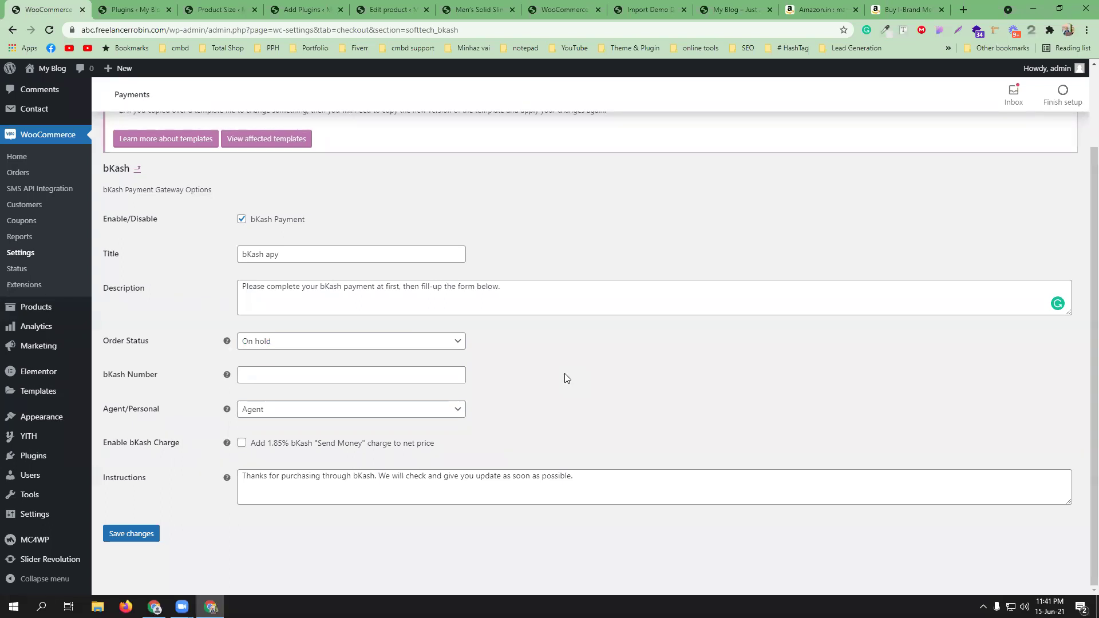
- Enter the merchant bKash number, set the account type to Personal, and enable the 1.85% charge
{"action": "left_click", "coordinate": [318, 372]}
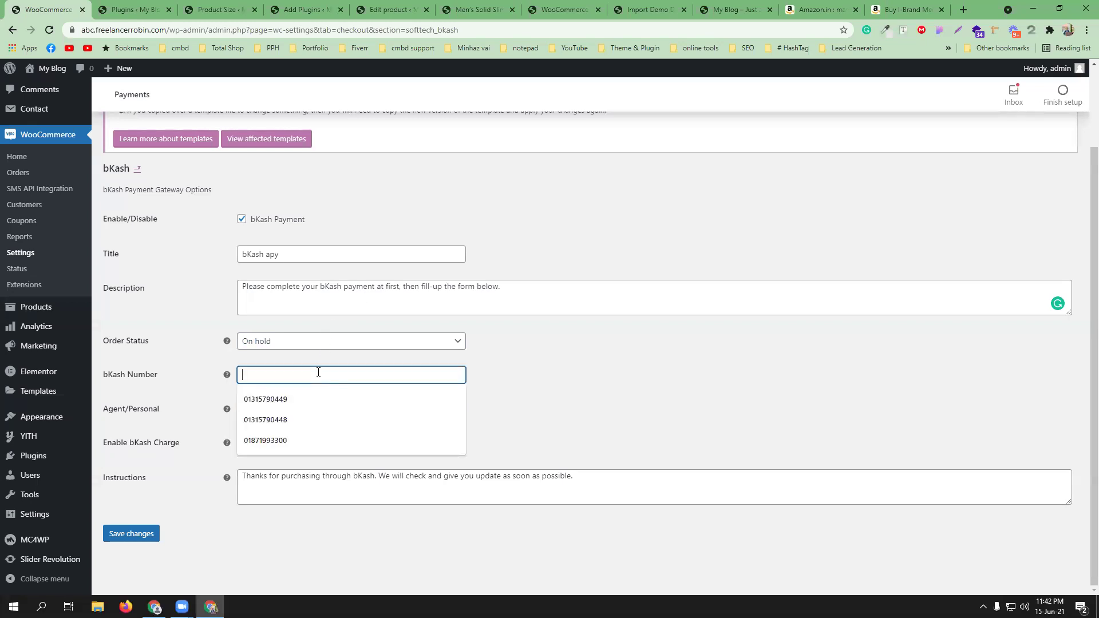
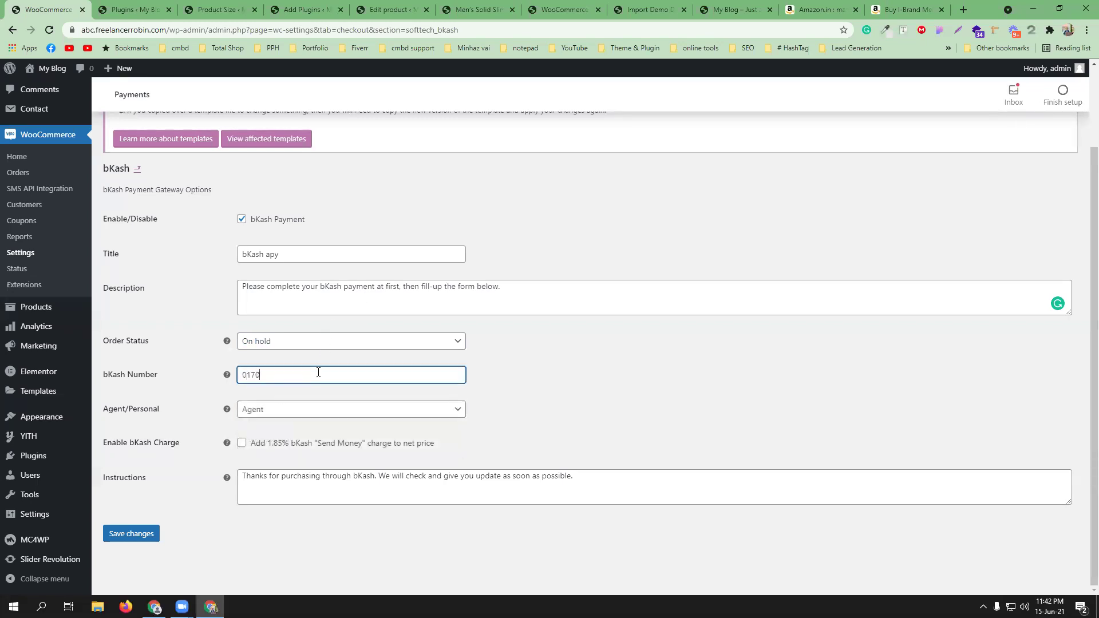
{"action": "left_click", "coordinate": [638, 388]}
{"action": "left_click", "coordinate": [348, 413]}
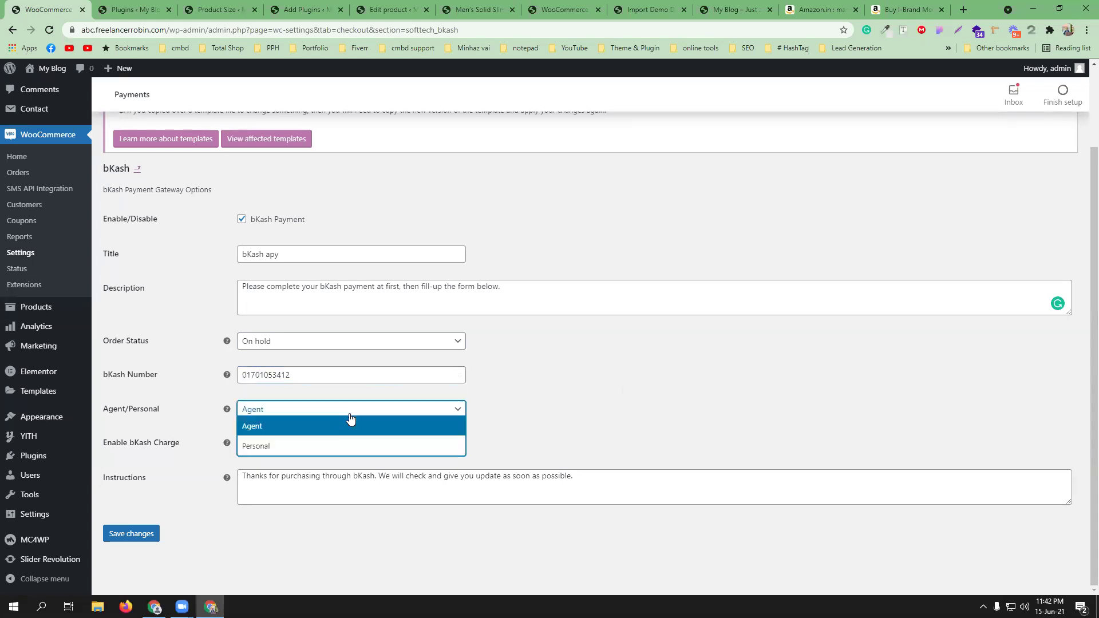
{"action": "left_click", "coordinate": [315, 445]}
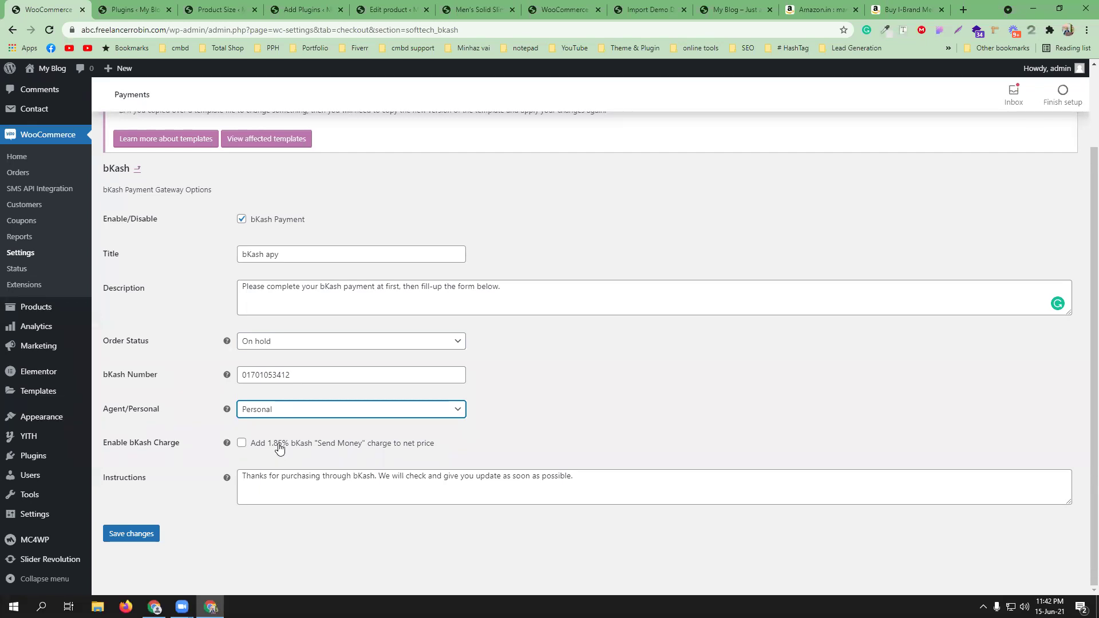
{"action": "left_click", "coordinate": [279, 448]}
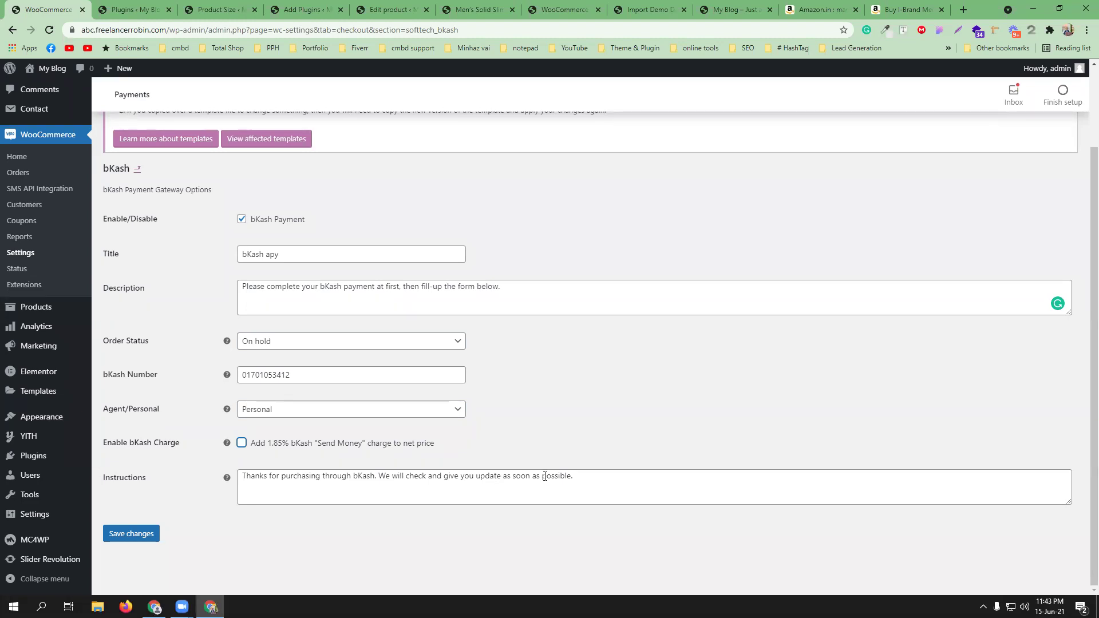
- Apply the 'an update' grammar fix to the instructions and save the bKash settings
{"action": "left_click", "coordinate": [597, 473]}
{"action": "type", "text": "ghxhsd"}
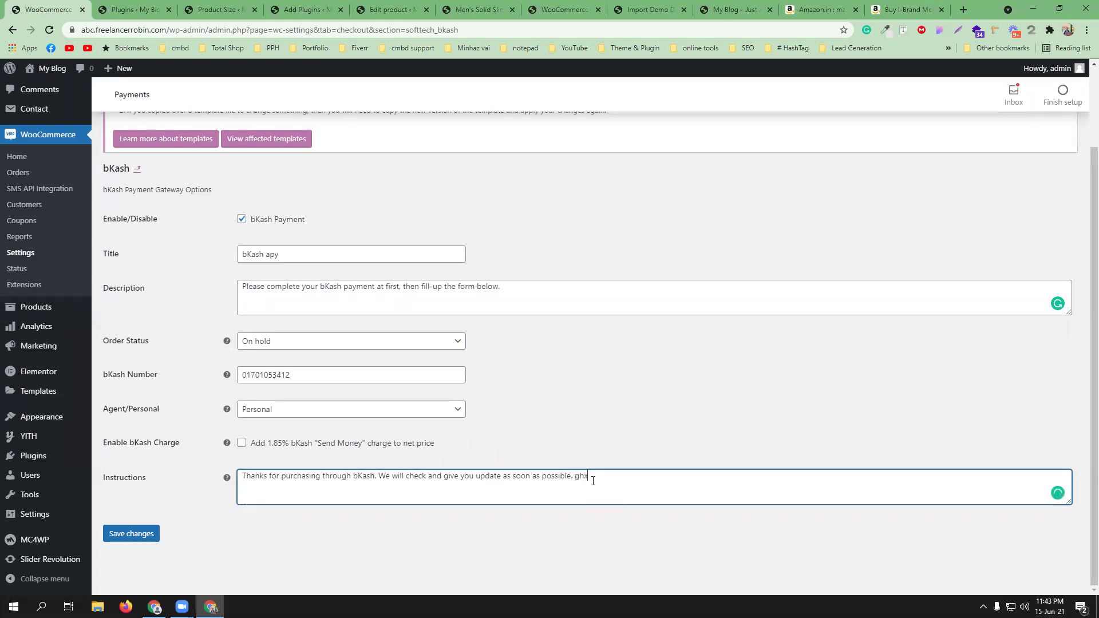
{"action": "key", "text": "BackSpace"}
{"action": "key", "text": "BackSpace"}
{"action": "key", "text": "BackSpace"}
{"action": "key", "text": "BackSpace"}
{"action": "mouse_move", "coordinate": [488, 476]}
{"action": "left_click", "coordinate": [486, 517]}
{"action": "left_click", "coordinate": [605, 477]}
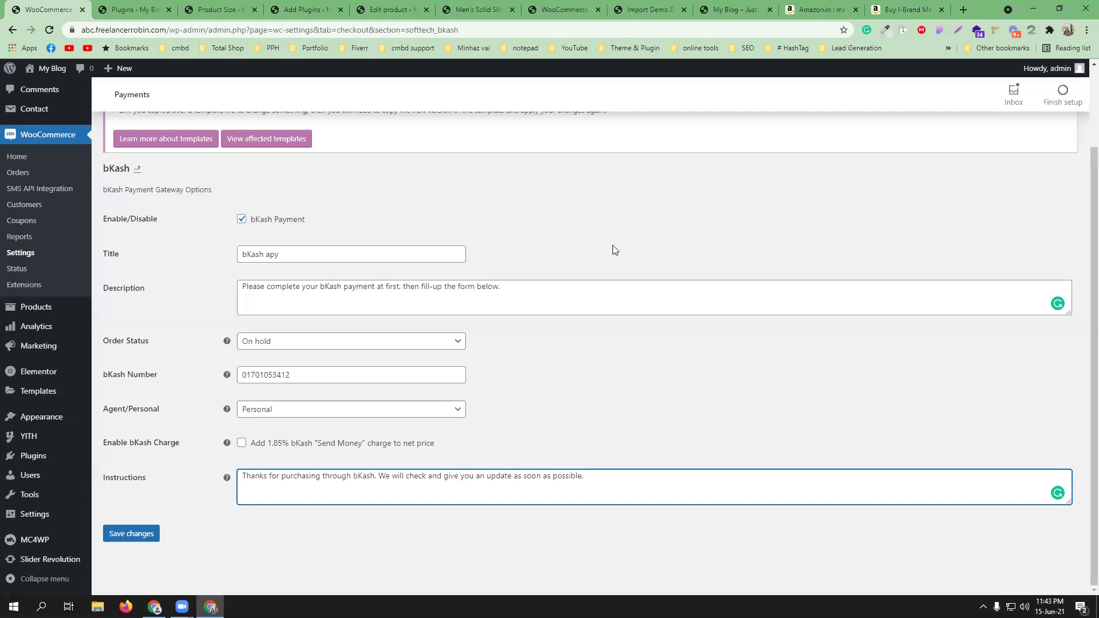
{"action": "left_click", "coordinate": [141, 535]}
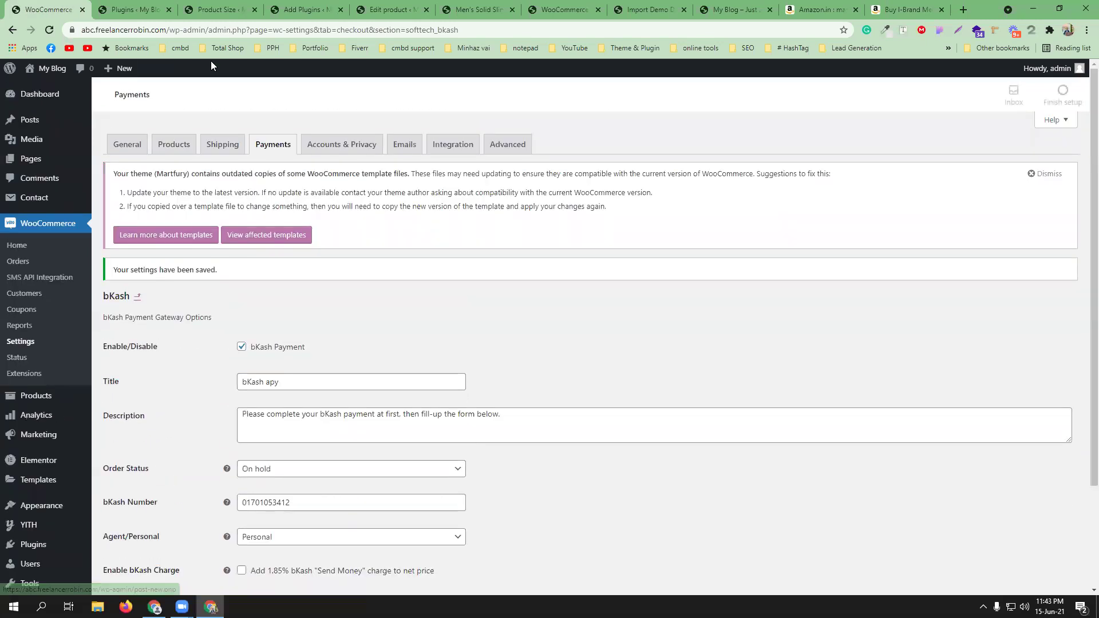
{"action": "left_click", "coordinate": [277, 142]}
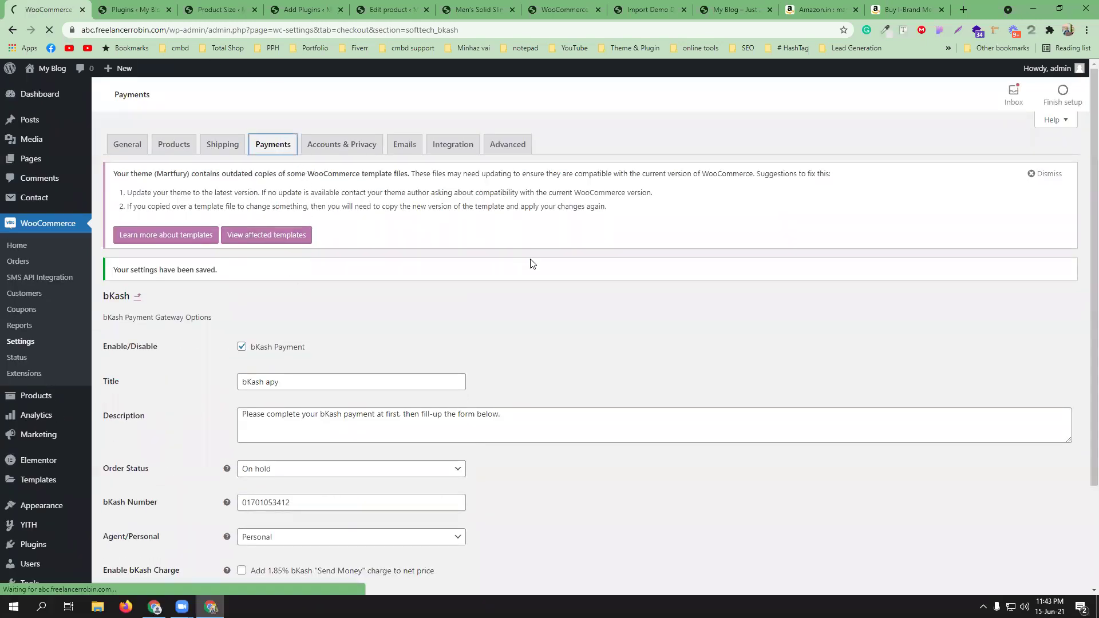
- In Rocket's settings, enter the receiving number, choose Personal account type, and save
{"action": "scroll", "coordinate": [530, 265], "scroll_direction": "down", "scroll_amount": 2}
{"action": "scroll", "coordinate": [479, 429], "scroll_direction": "down", "scroll_amount": 2}
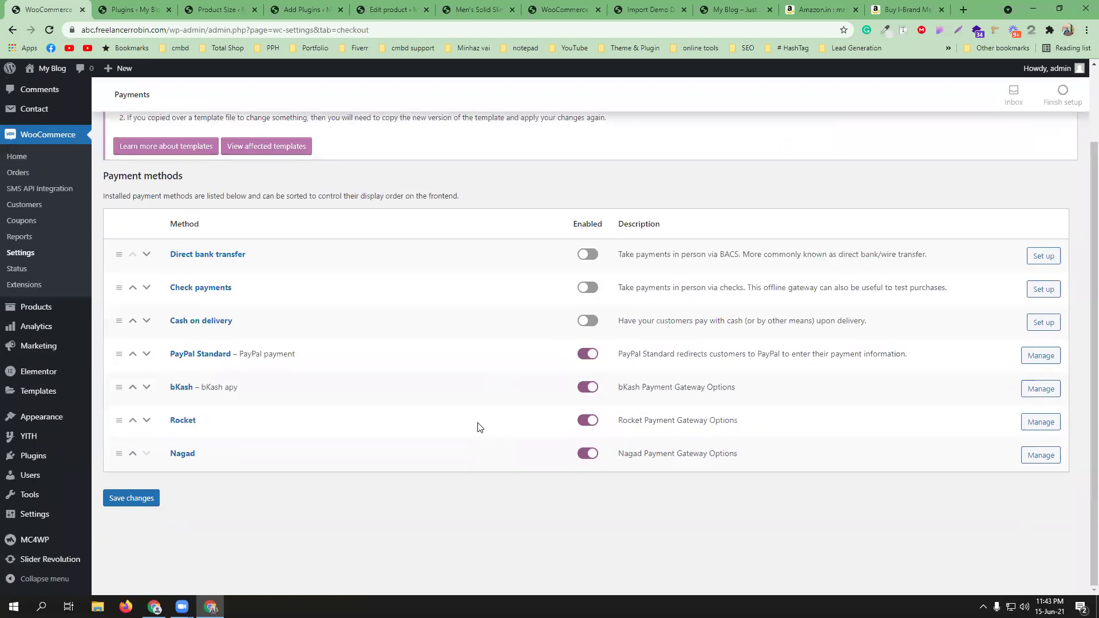
{"action": "left_click", "coordinate": [1040, 422]}
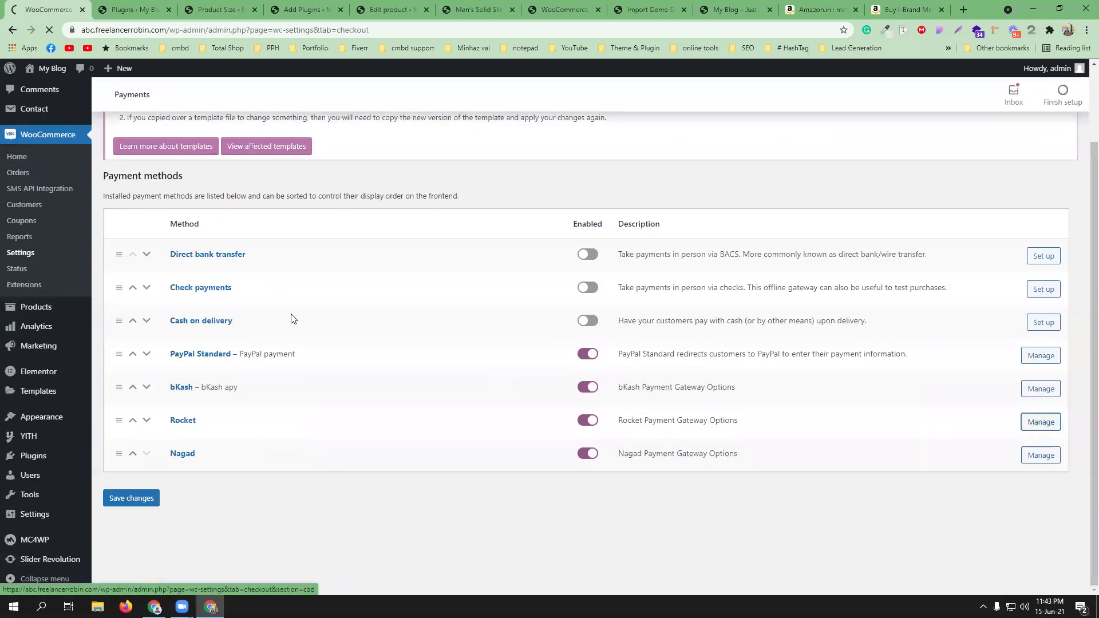
{"action": "scroll", "coordinate": [316, 327], "scroll_direction": "down", "scroll_amount": 2}
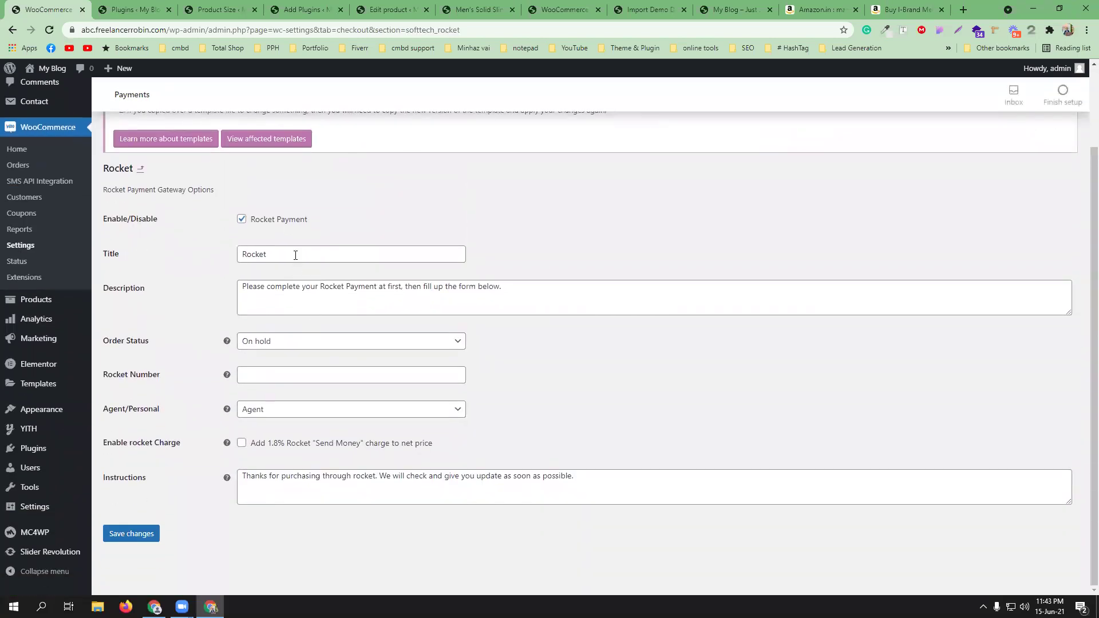
{"action": "left_click", "coordinate": [275, 376]}
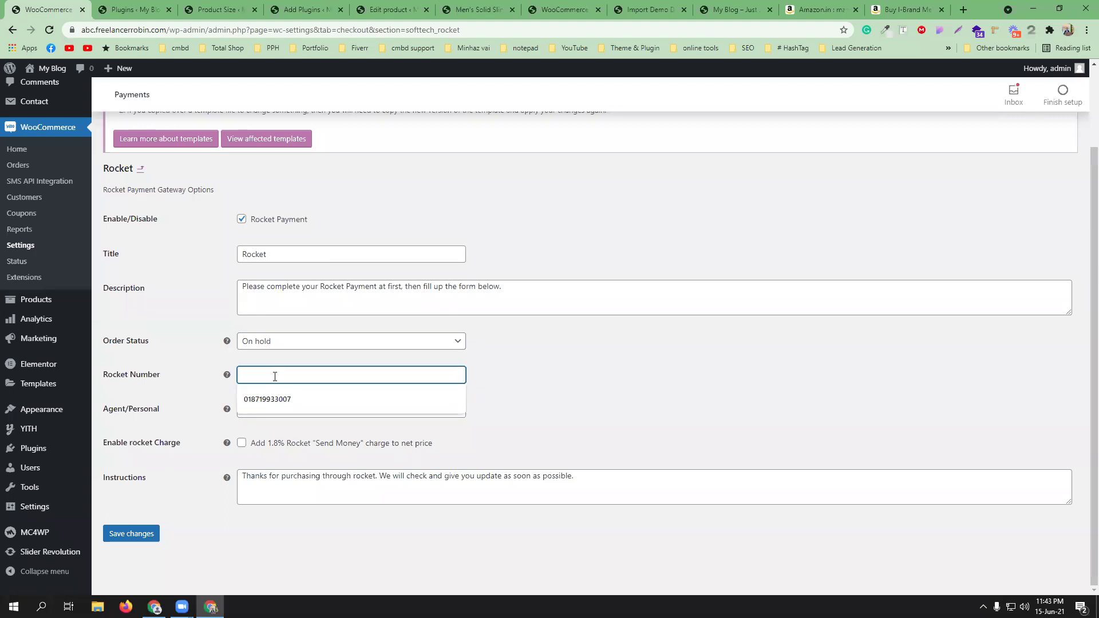
{"action": "left_click", "coordinate": [273, 409]}
{"action": "left_click", "coordinate": [266, 446]}
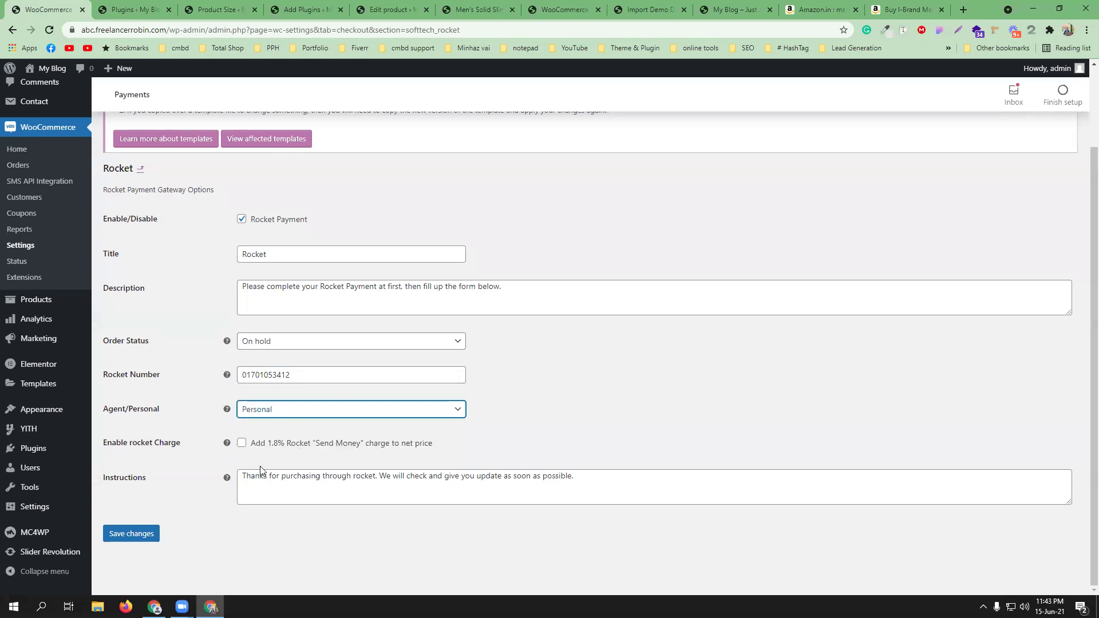
{"action": "left_click", "coordinate": [135, 535]}
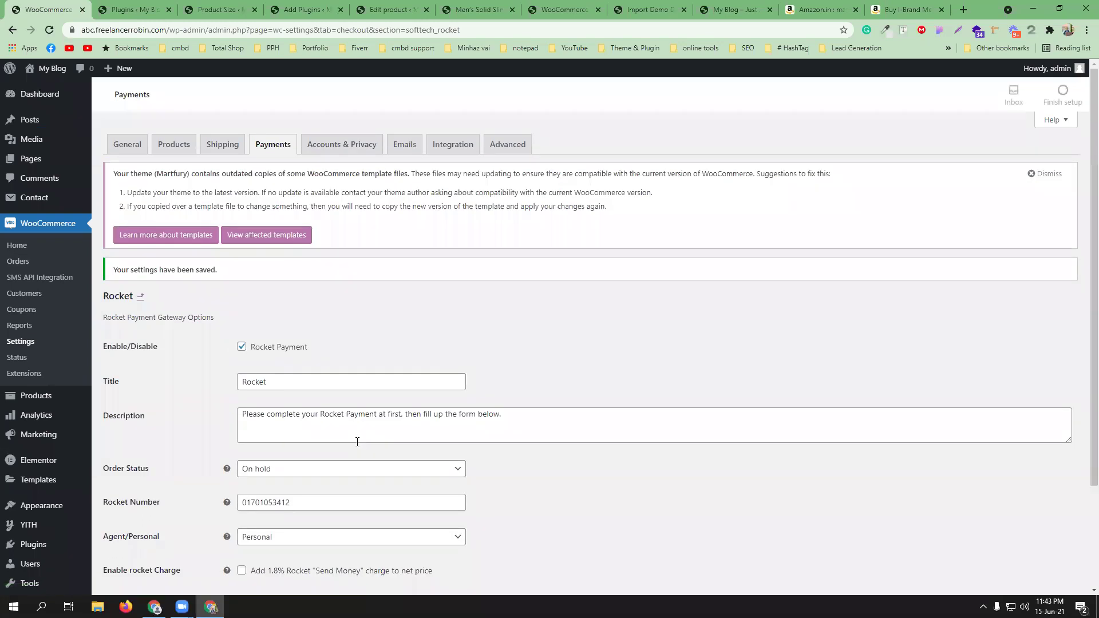
- Open the Men's Solid Slim Fit Casual Shirt's live product page from its editor
{"action": "left_click", "coordinate": [309, 9]}
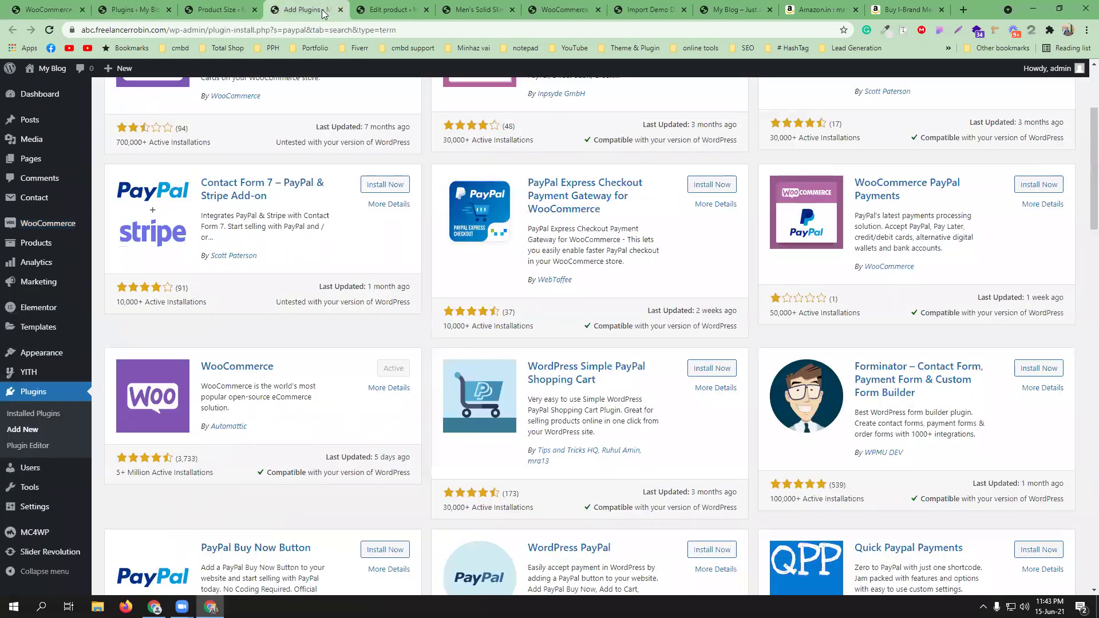
{"action": "left_click", "coordinate": [220, 9]}
{"action": "left_click", "coordinate": [386, 9]}
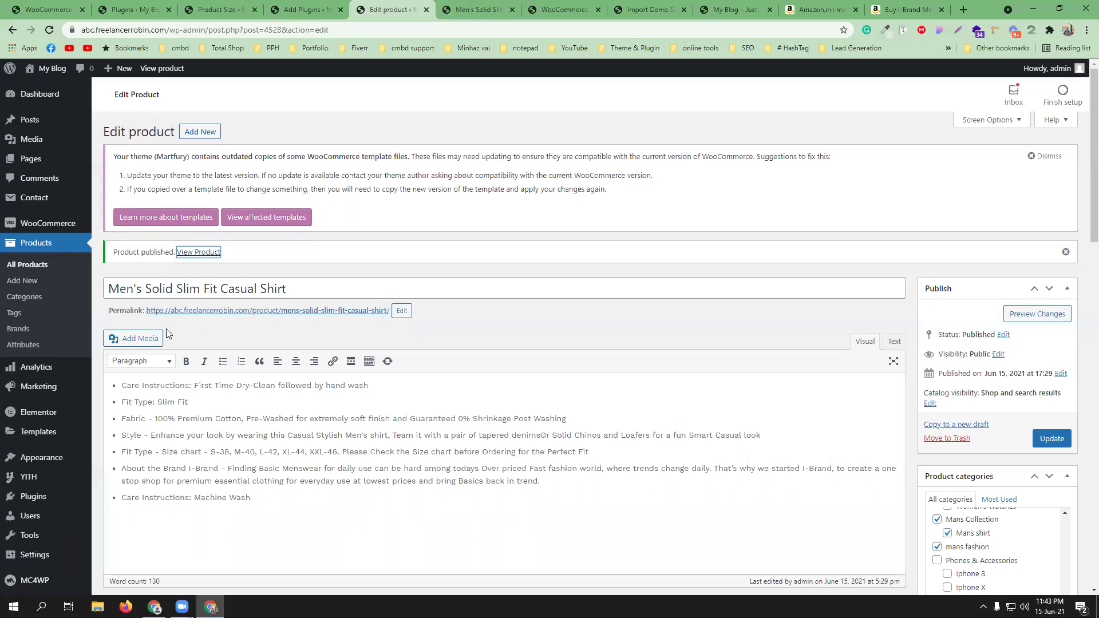
{"action": "left_click", "coordinate": [206, 253]}
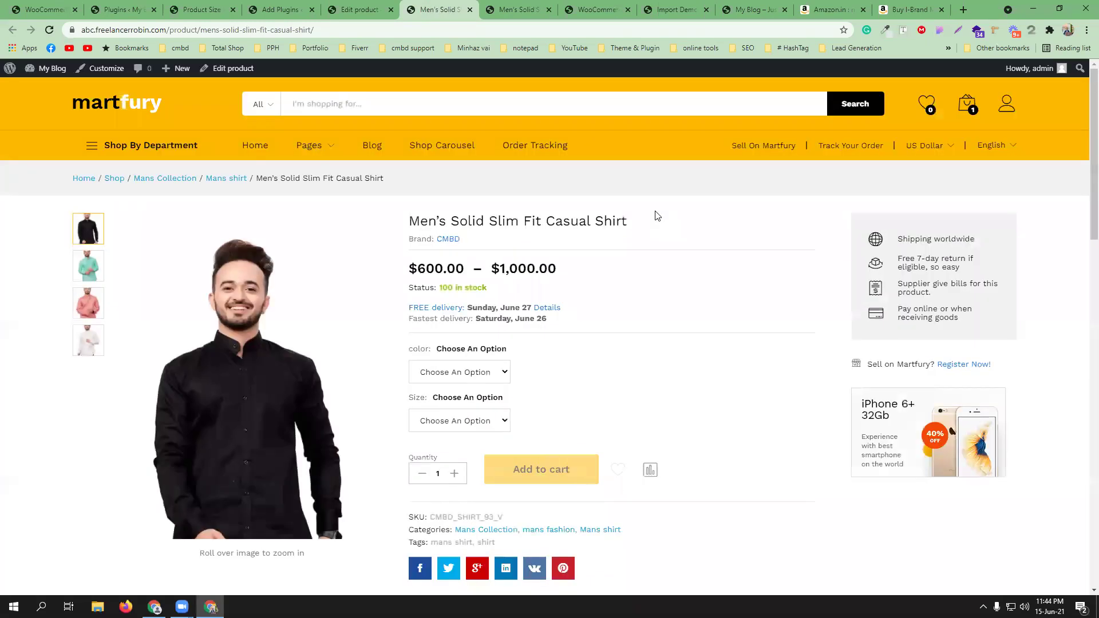
- Remove the old cart item and add the shirt in color Black, size L
{"action": "mouse_move", "coordinate": [967, 106]}
{"action": "left_click", "coordinate": [1000, 142]}
{"action": "left_click", "coordinate": [452, 372]}
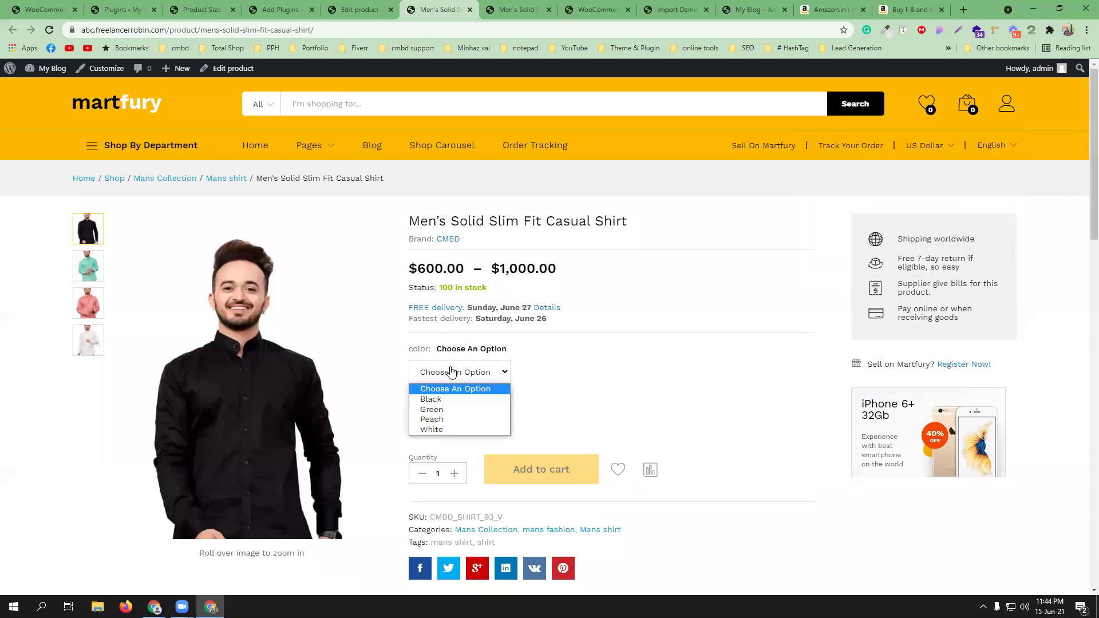
{"action": "left_click", "coordinate": [449, 400]}
{"action": "left_click", "coordinate": [452, 420]}
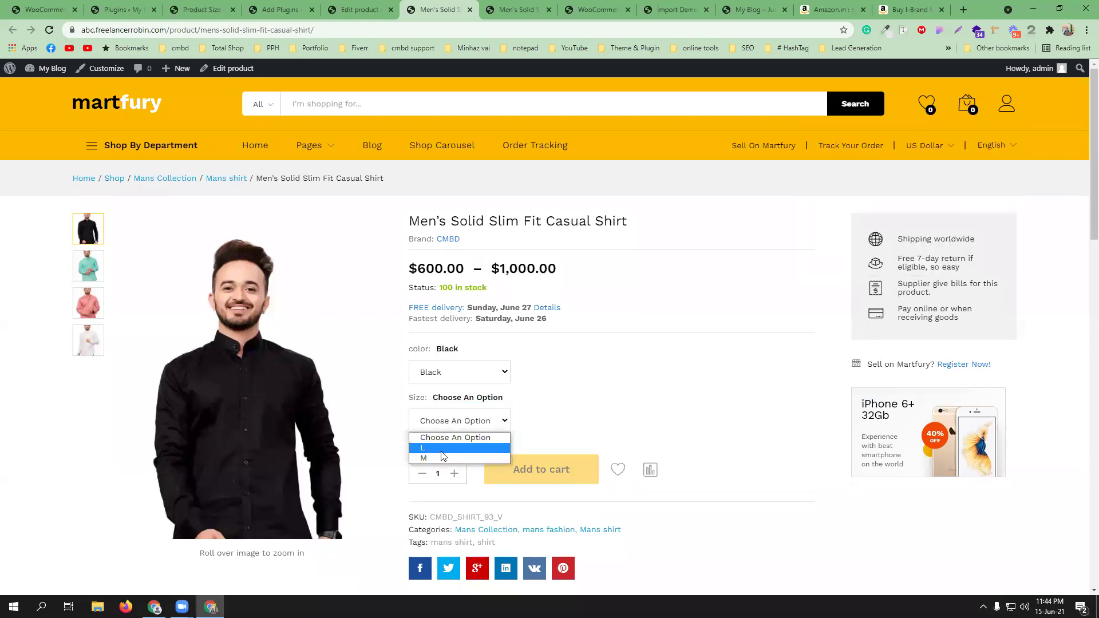
{"action": "left_click", "coordinate": [441, 457]}
{"action": "scroll", "coordinate": [522, 466], "scroll_direction": "down", "scroll_amount": 3}
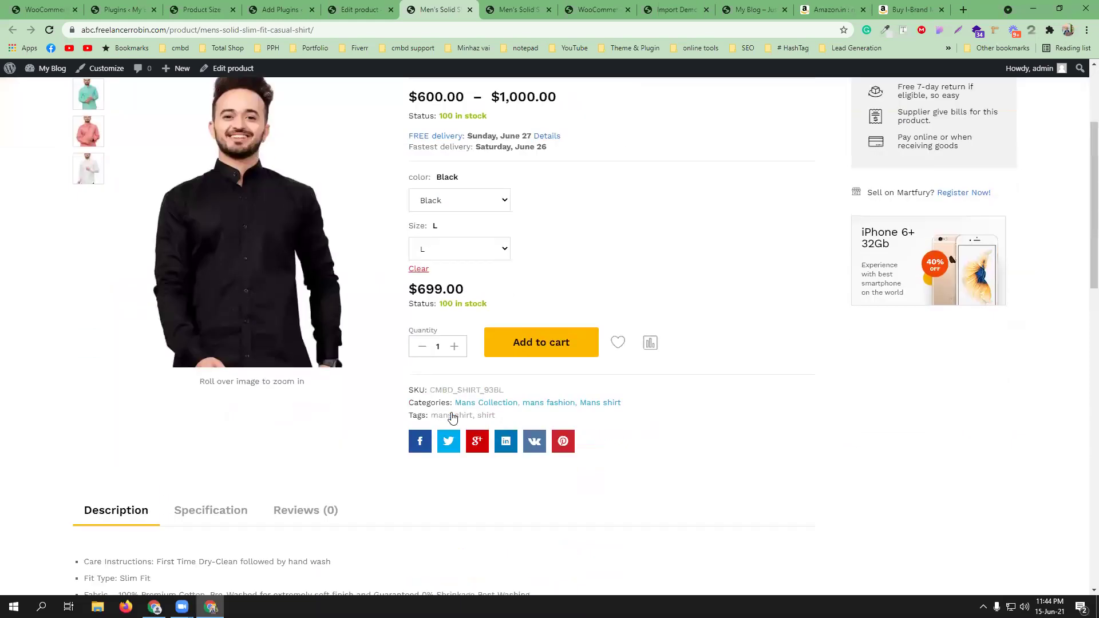
{"action": "left_click", "coordinate": [534, 351]}
- Proceed from the mini-cart to checkout with the $699.00 shirt
{"action": "scroll", "coordinate": [683, 253], "scroll_direction": "up", "scroll_amount": 3}
{"action": "mouse_move", "coordinate": [975, 116]}
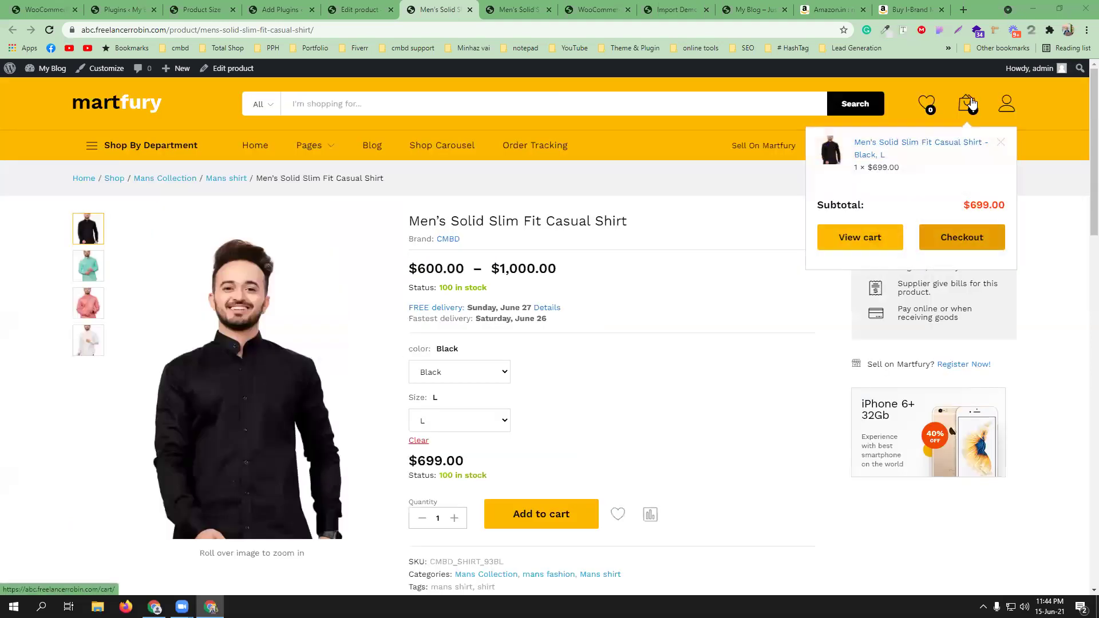
{"action": "left_click", "coordinate": [971, 239]}
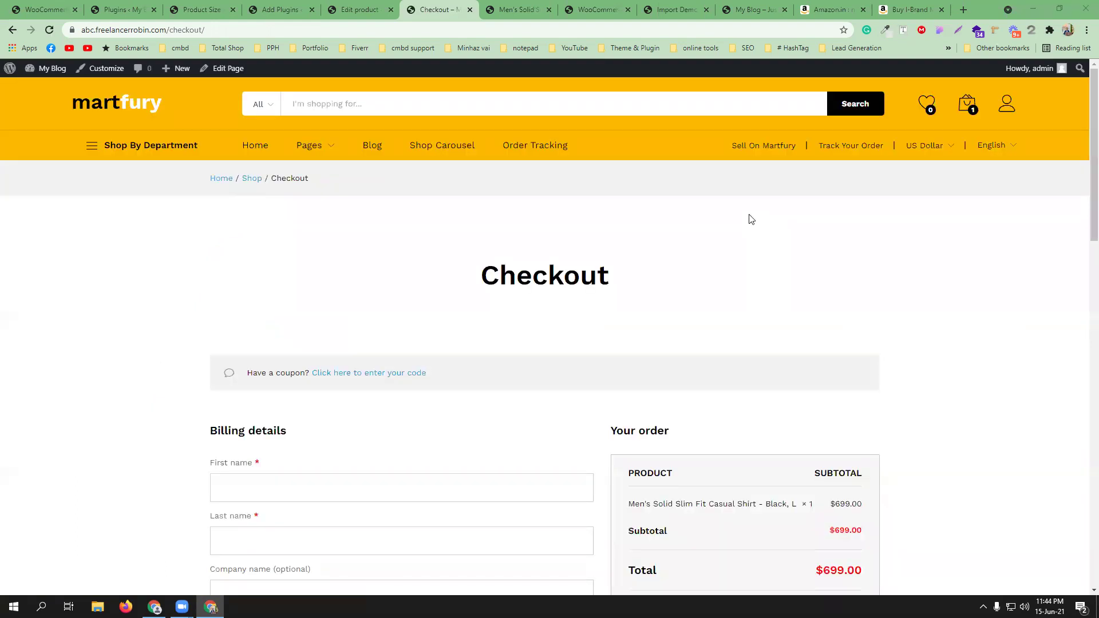
- Autofill the checkout billing form with a saved address
{"action": "scroll", "coordinate": [752, 219], "scroll_direction": "down", "scroll_amount": 2}
{"action": "left_click", "coordinate": [300, 359]}
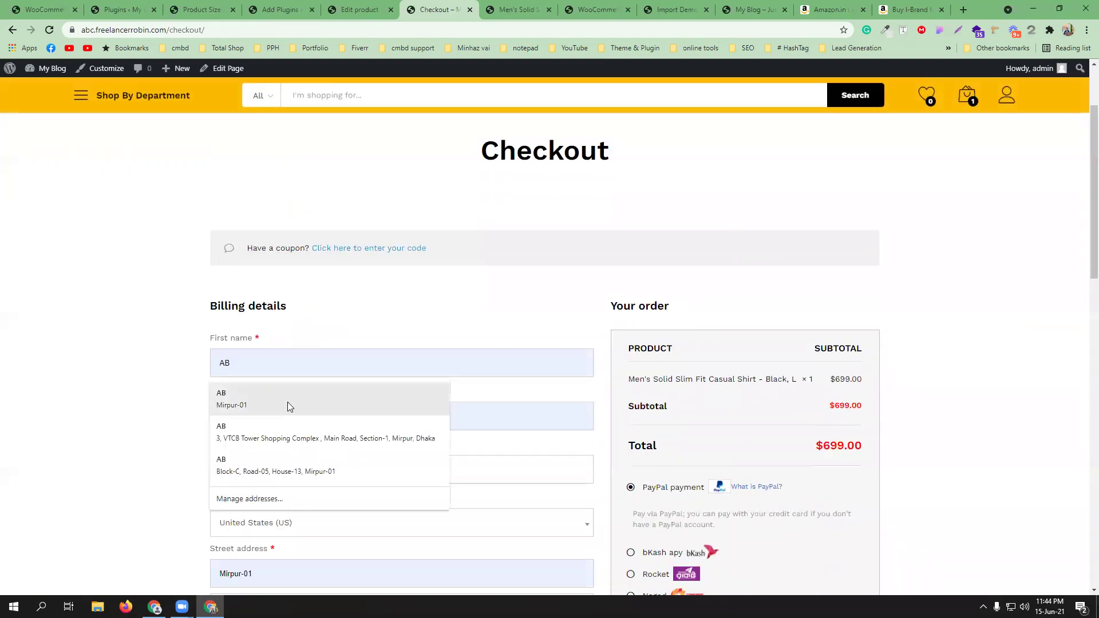
{"action": "left_click", "coordinate": [287, 402]}
{"action": "scroll", "coordinate": [427, 380], "scroll_direction": "down", "scroll_amount": 6}
{"action": "scroll", "coordinate": [314, 346], "scroll_direction": "up", "scroll_amount": 4}
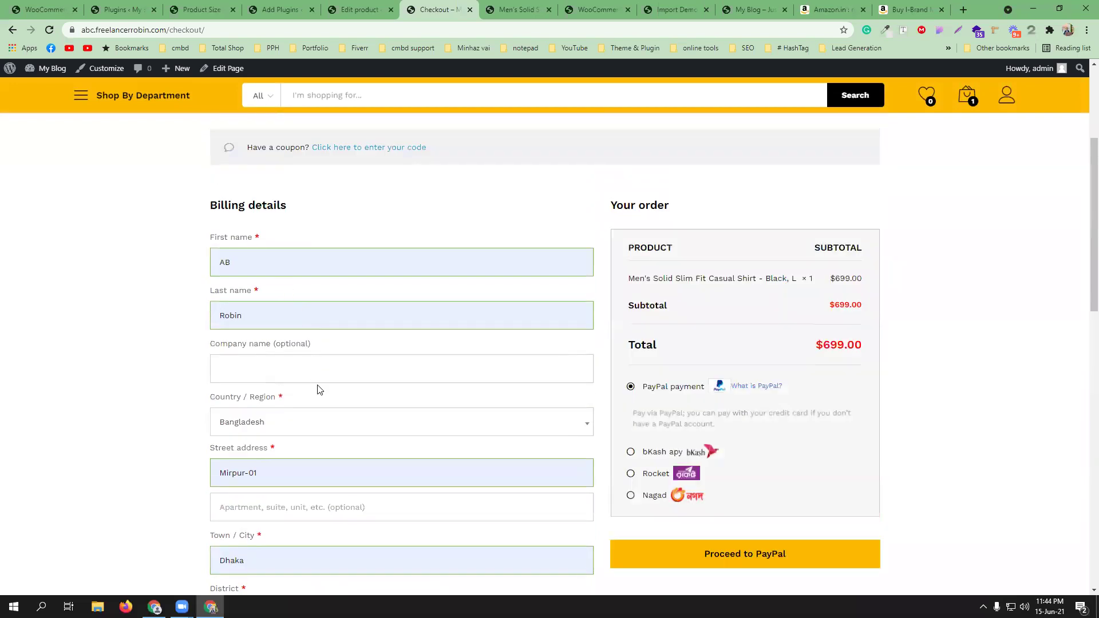
{"action": "scroll", "coordinate": [319, 389], "scroll_direction": "down", "scroll_amount": 1}
{"action": "scroll", "coordinate": [289, 413], "scroll_direction": "down", "scroll_amount": 2}
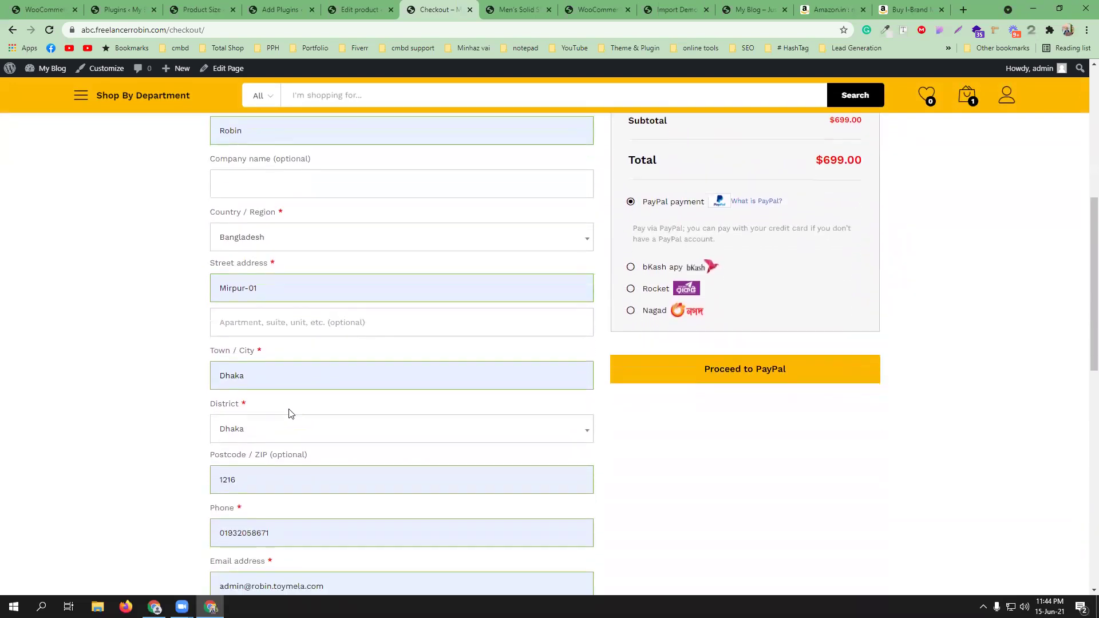
{"action": "scroll", "coordinate": [290, 413], "scroll_direction": "down", "scroll_amount": 2}
{"action": "scroll", "coordinate": [321, 392], "scroll_direction": "down", "scroll_amount": 2}
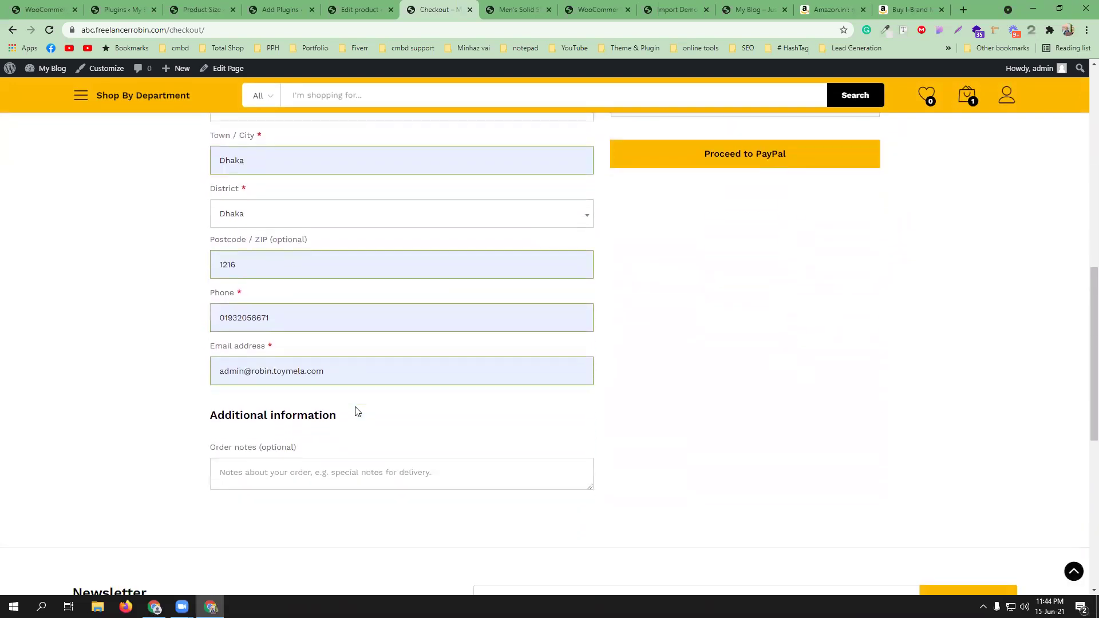
{"action": "scroll", "coordinate": [344, 433], "scroll_direction": "down", "scroll_amount": 2}
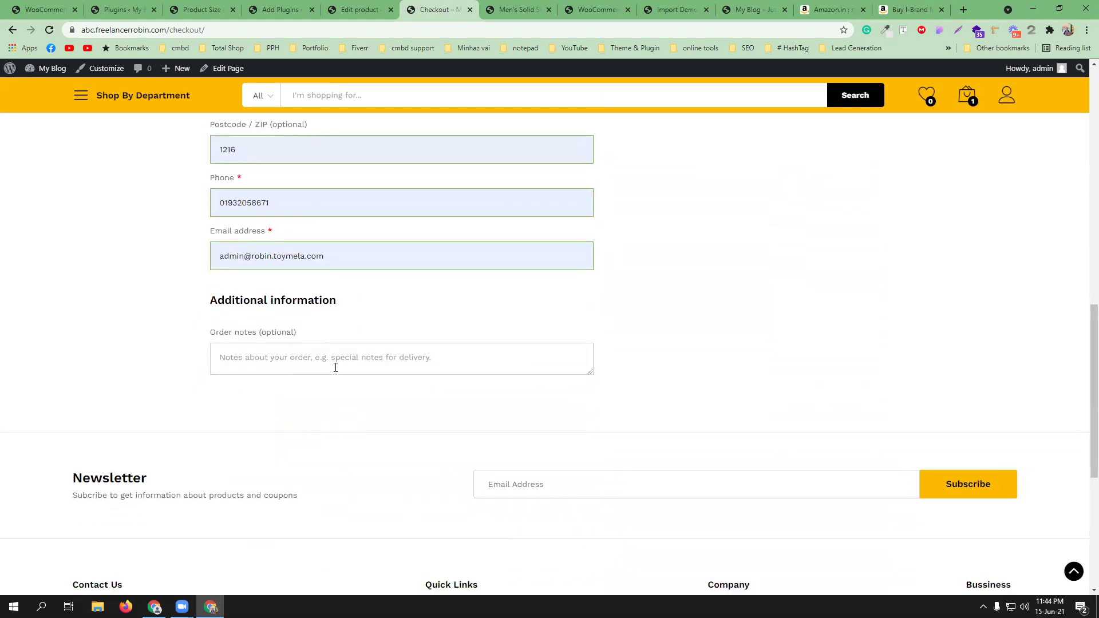
{"action": "scroll", "coordinate": [338, 369], "scroll_direction": "up", "scroll_amount": 10}
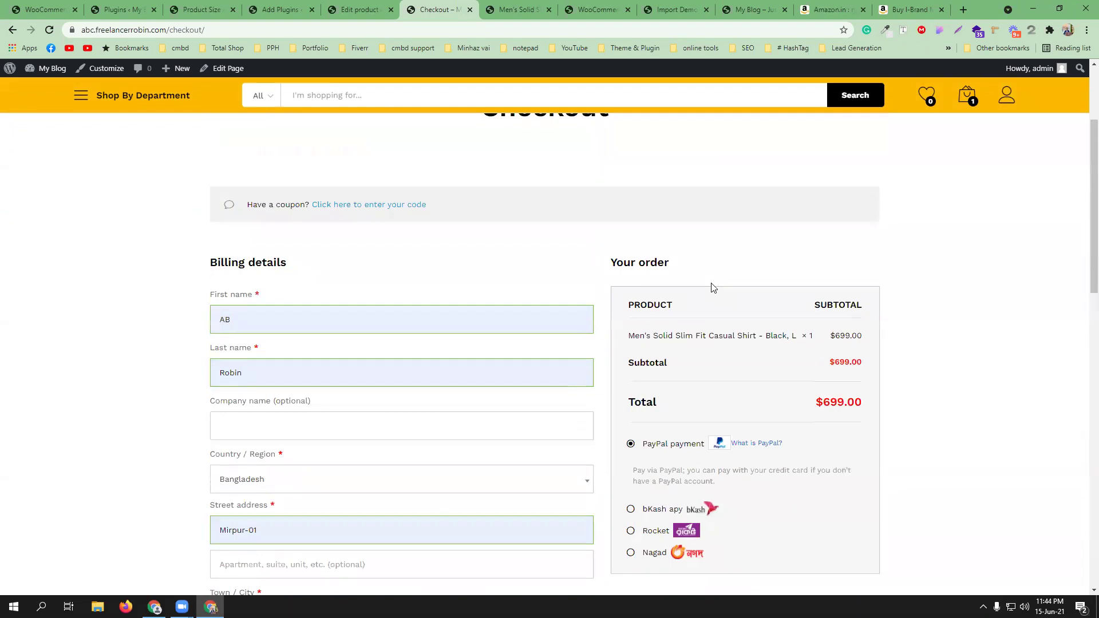
{"action": "scroll", "coordinate": [713, 288], "scroll_direction": "down", "scroll_amount": 2}
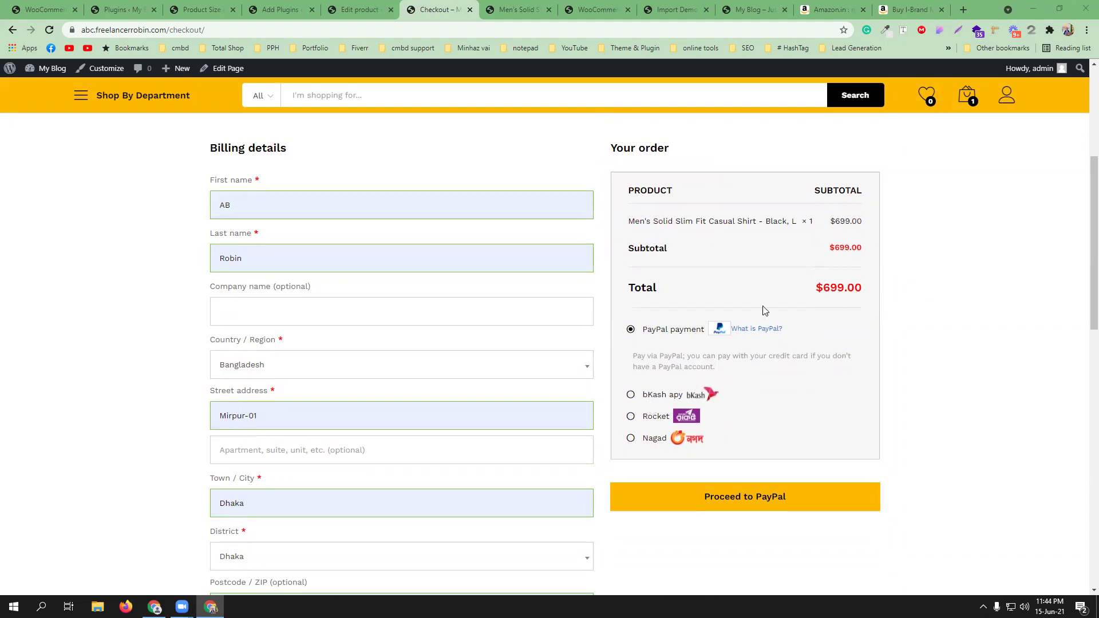
- Pay with bKash apy using a saved sender number and transaction ID, and place the order
{"action": "left_click", "coordinate": [639, 396]}
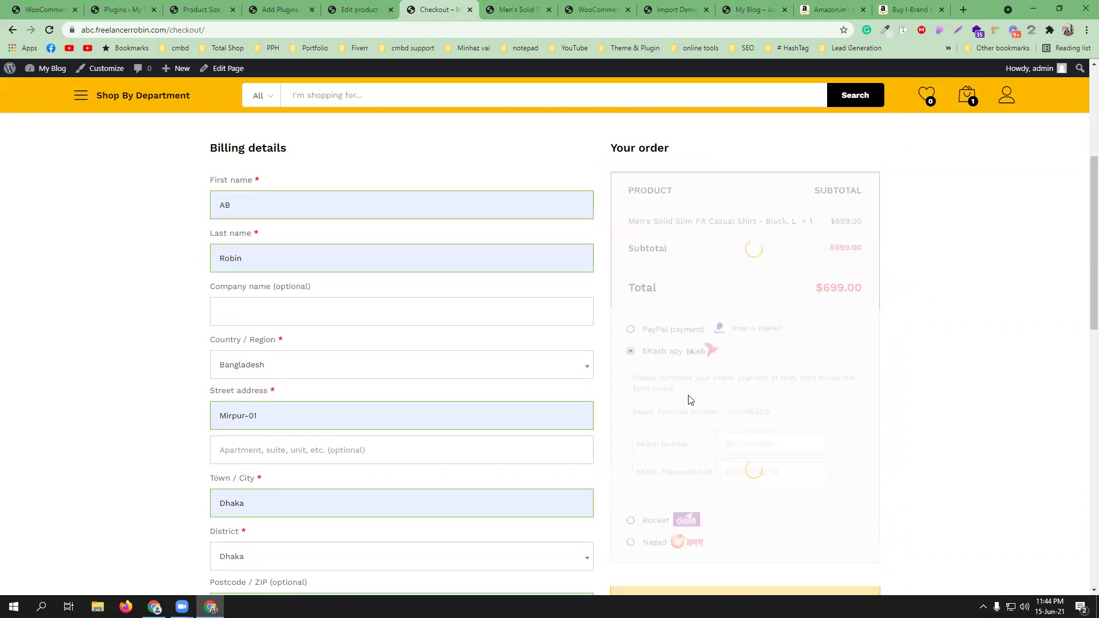
{"action": "scroll", "coordinate": [716, 312], "scroll_direction": "down", "scroll_amount": 2}
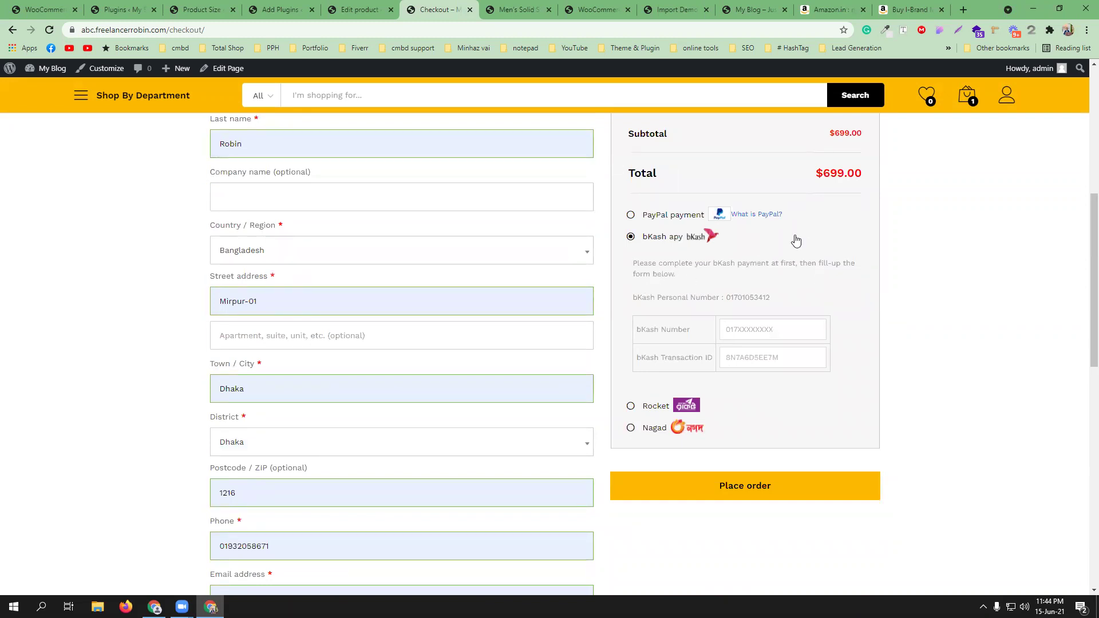
{"action": "scroll", "coordinate": [467, 258], "scroll_direction": "up", "scroll_amount": 3}
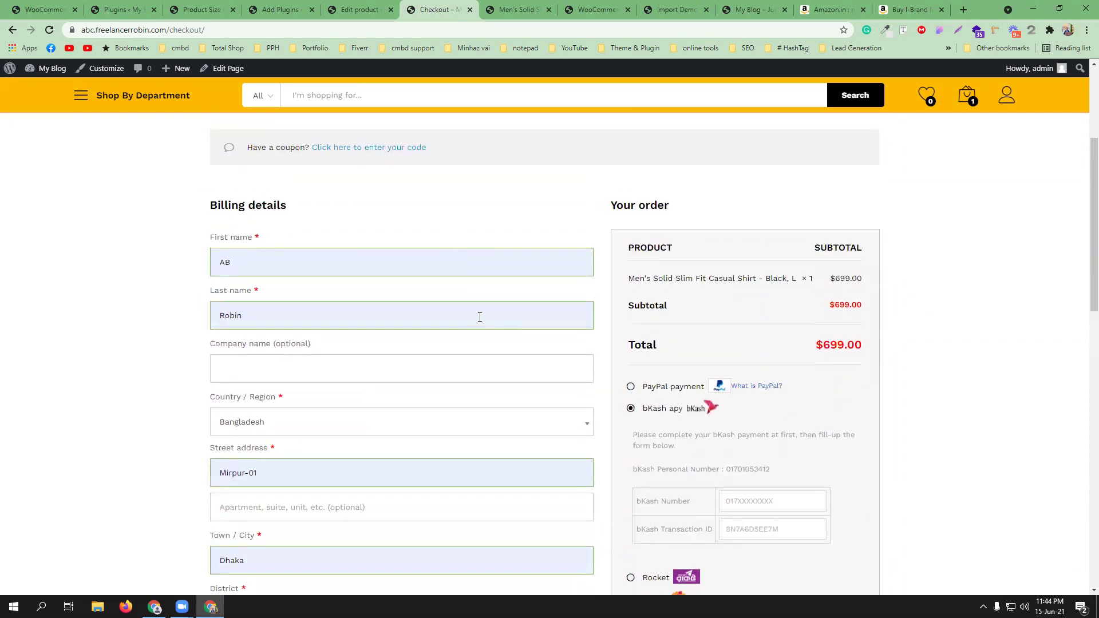
{"action": "scroll", "coordinate": [758, 324], "scroll_direction": "down", "scroll_amount": 4}
{"action": "left_click", "coordinate": [760, 274]}
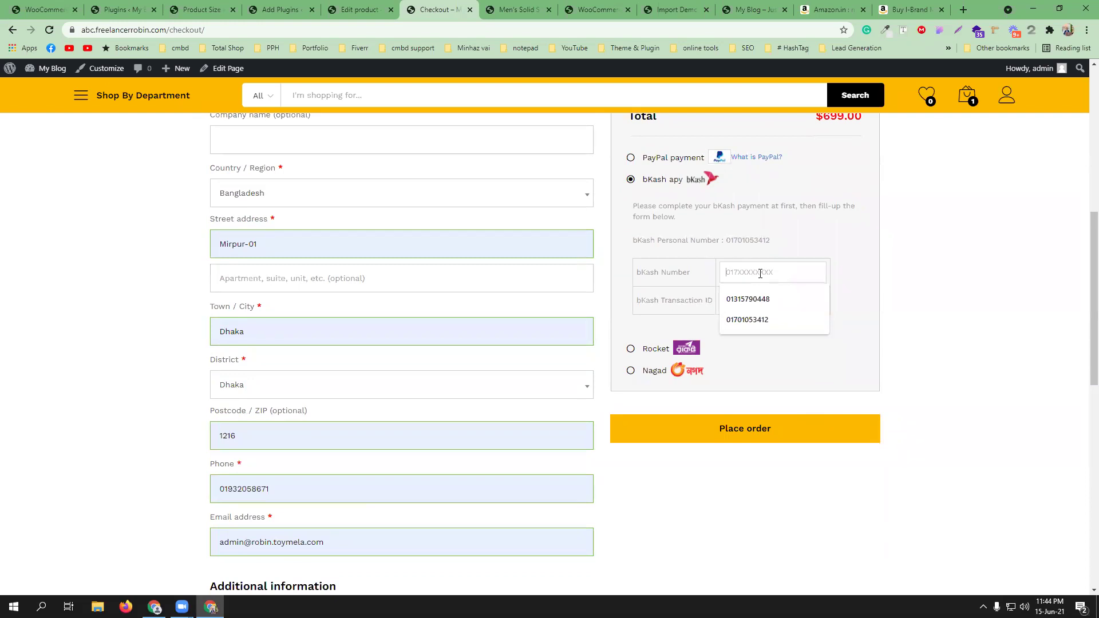
{"action": "left_click", "coordinate": [749, 300]}
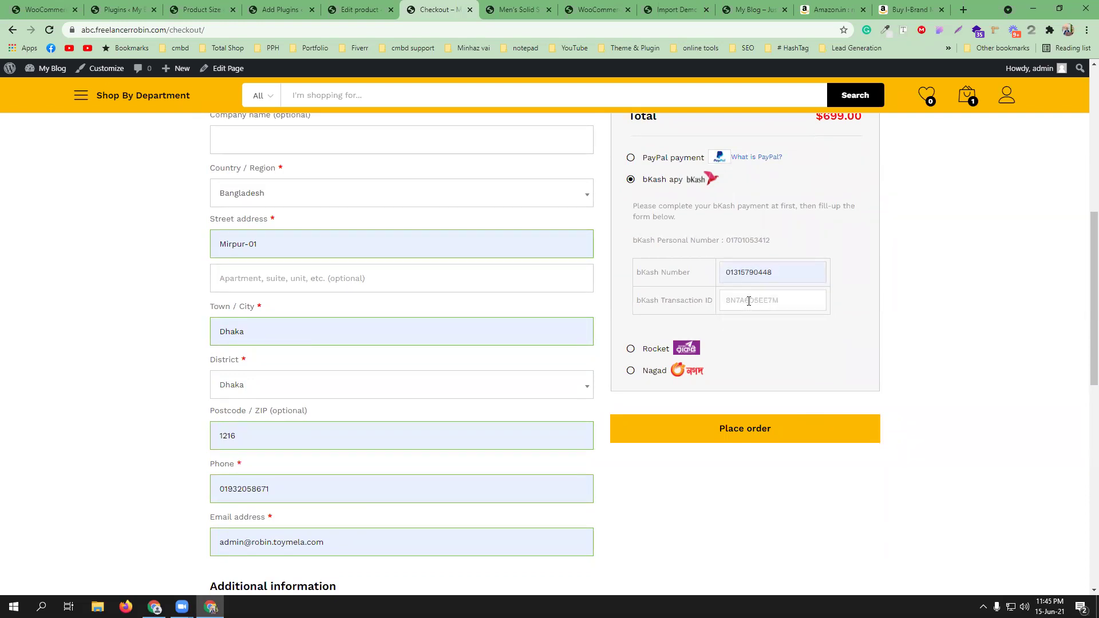
{"action": "left_click", "coordinate": [748, 302]}
{"action": "left_click", "coordinate": [751, 331]}
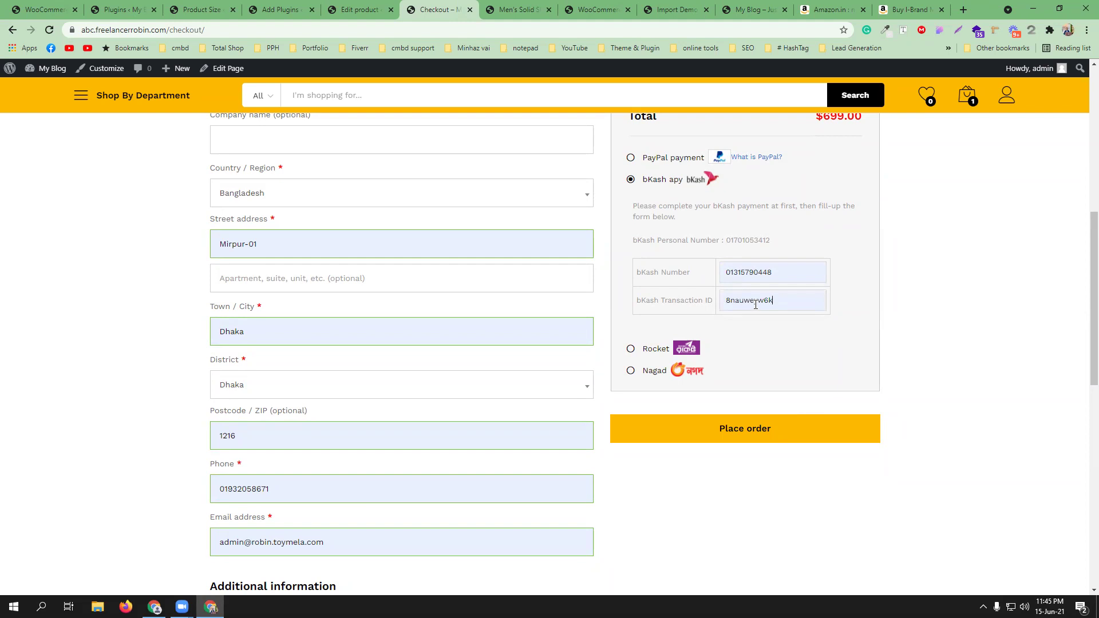
{"action": "left_click", "coordinate": [759, 428]}
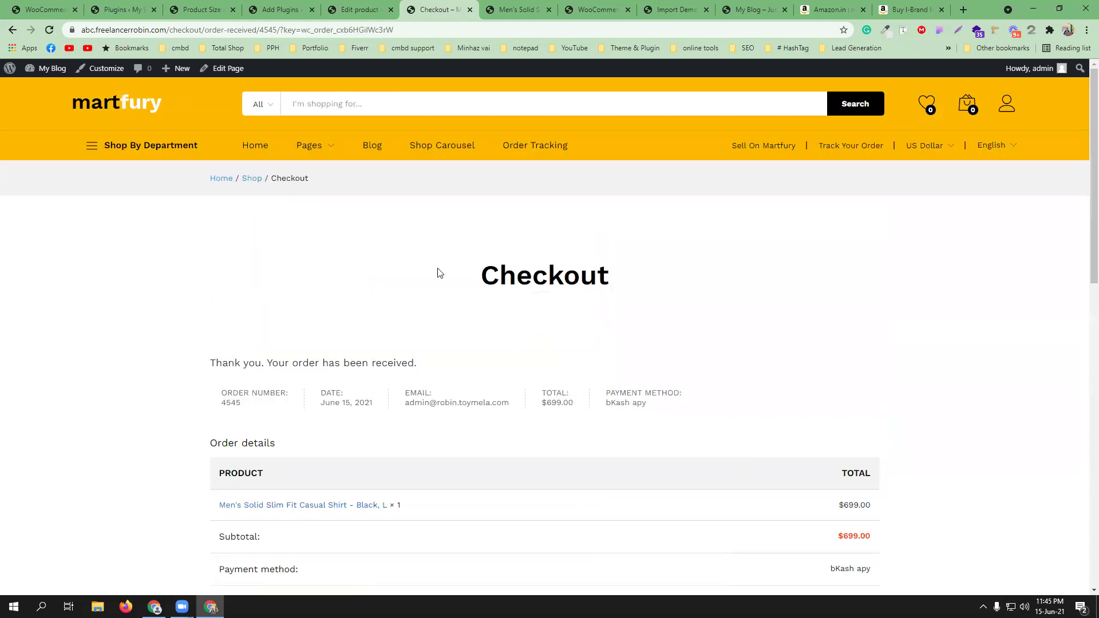
- Scroll through the order confirmation to check the $699.00 Black, L shirt and its bKash details
{"action": "scroll", "coordinate": [439, 273], "scroll_direction": "down", "scroll_amount": 2}
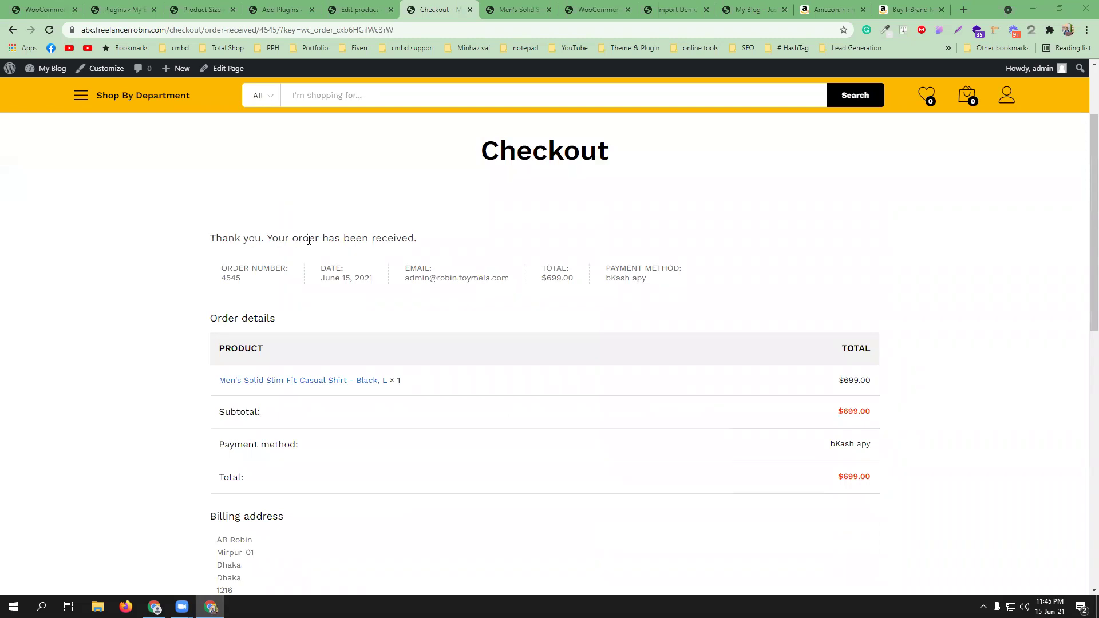
{"action": "scroll", "coordinate": [555, 282], "scroll_direction": "down", "scroll_amount": 4}
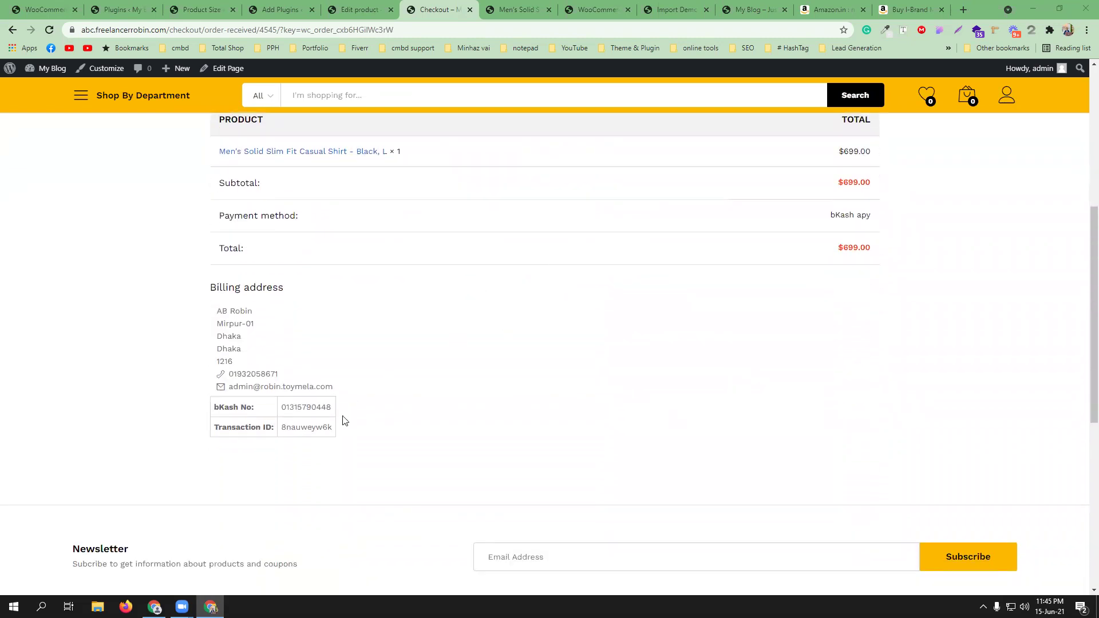
{"action": "scroll", "coordinate": [417, 363], "scroll_direction": "up", "scroll_amount": 2}
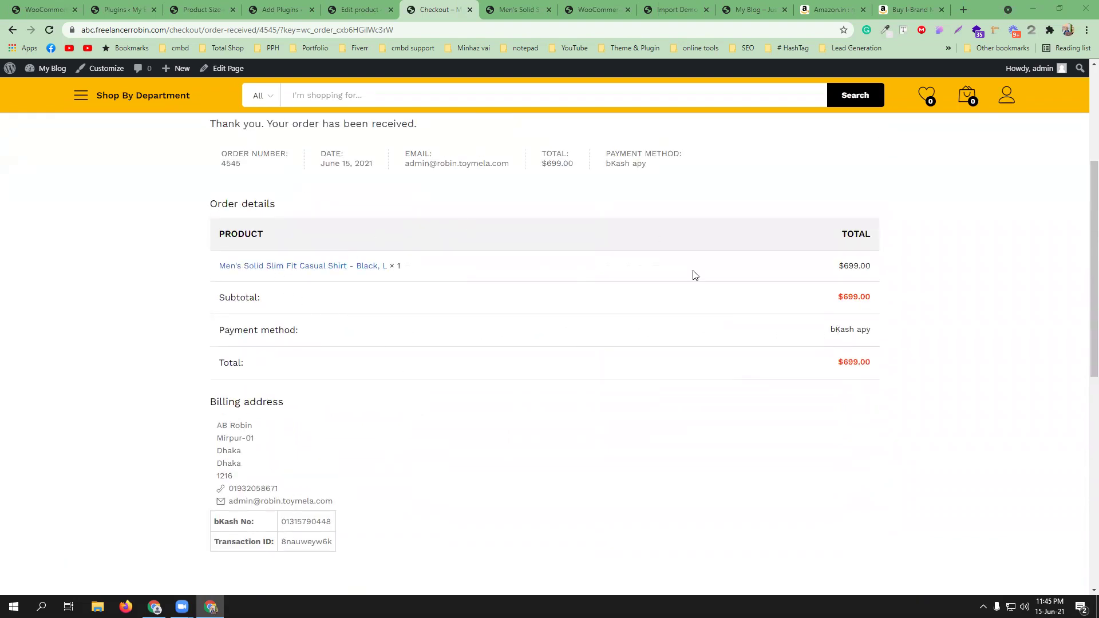
{"action": "scroll", "coordinate": [527, 352], "scroll_direction": "up", "scroll_amount": 1}
{"action": "scroll", "coordinate": [527, 352], "scroll_direction": "up", "scroll_amount": 3}
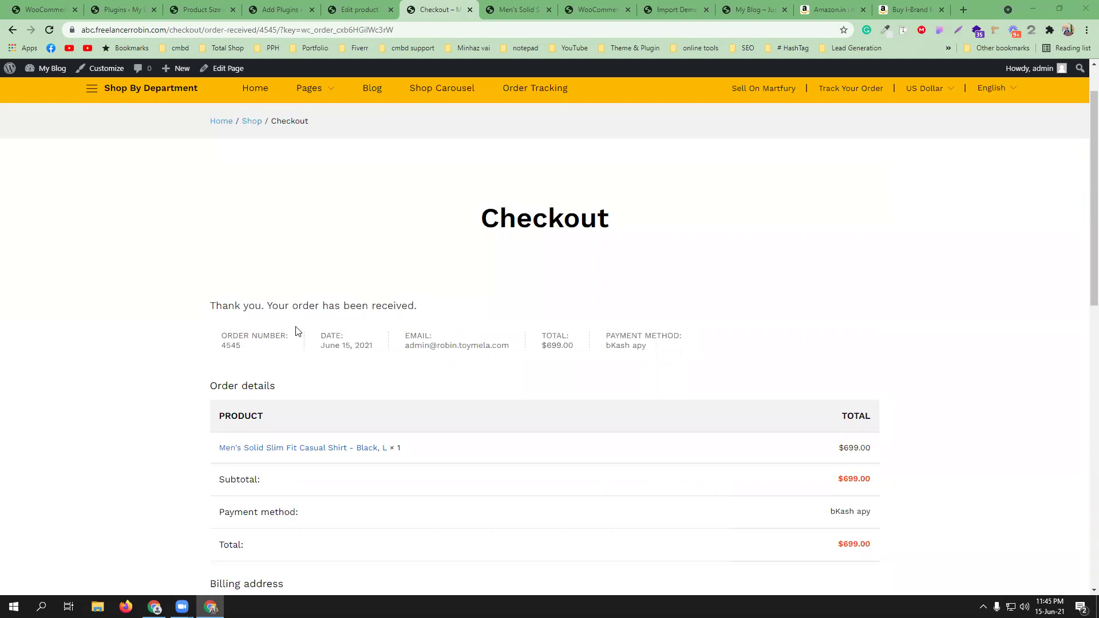
{"action": "scroll", "coordinate": [518, 287], "scroll_direction": "down", "scroll_amount": 8}
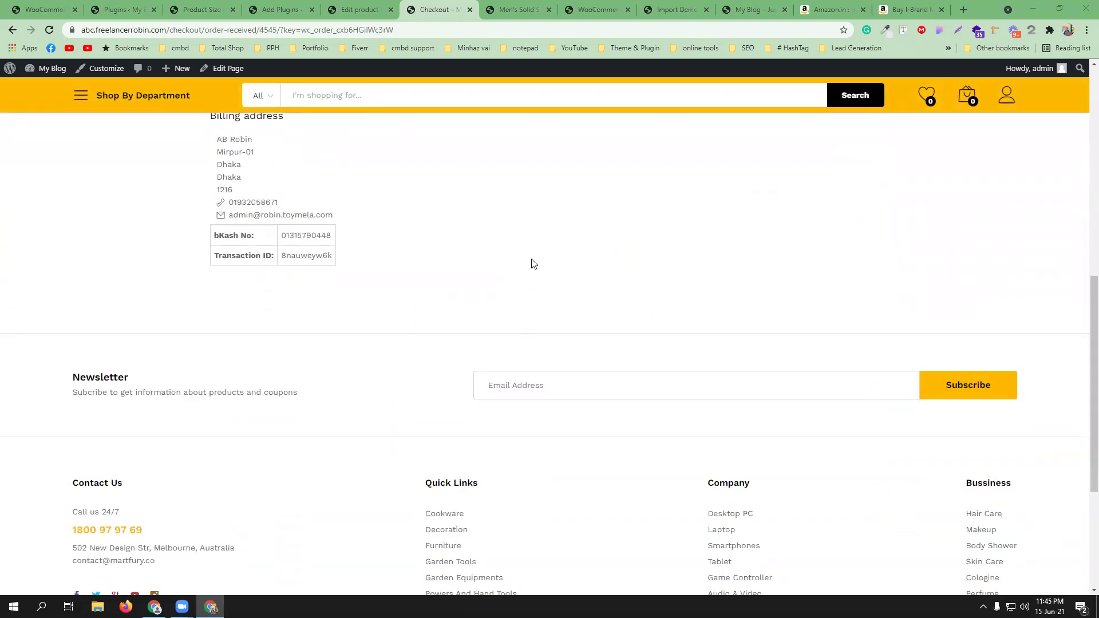
{"action": "scroll", "coordinate": [533, 261], "scroll_direction": "up", "scroll_amount": 8}
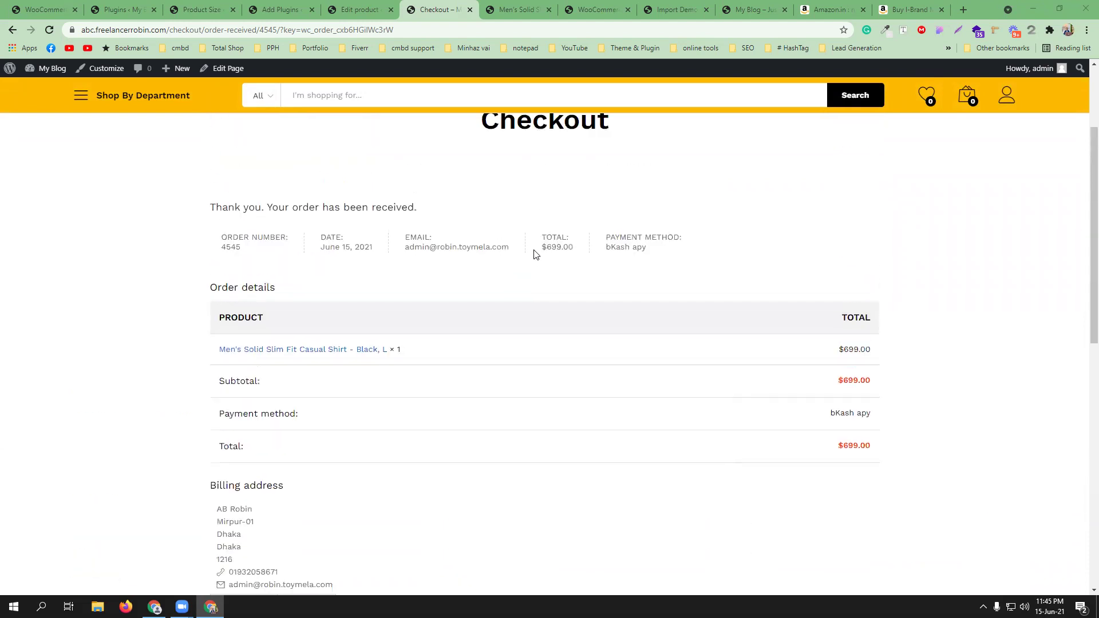
- Open WooCommerce Orders and inspect the on-hold $699.00 order's Nagad No. and Tran. ID columns
{"action": "left_click", "coordinate": [41, 9]}
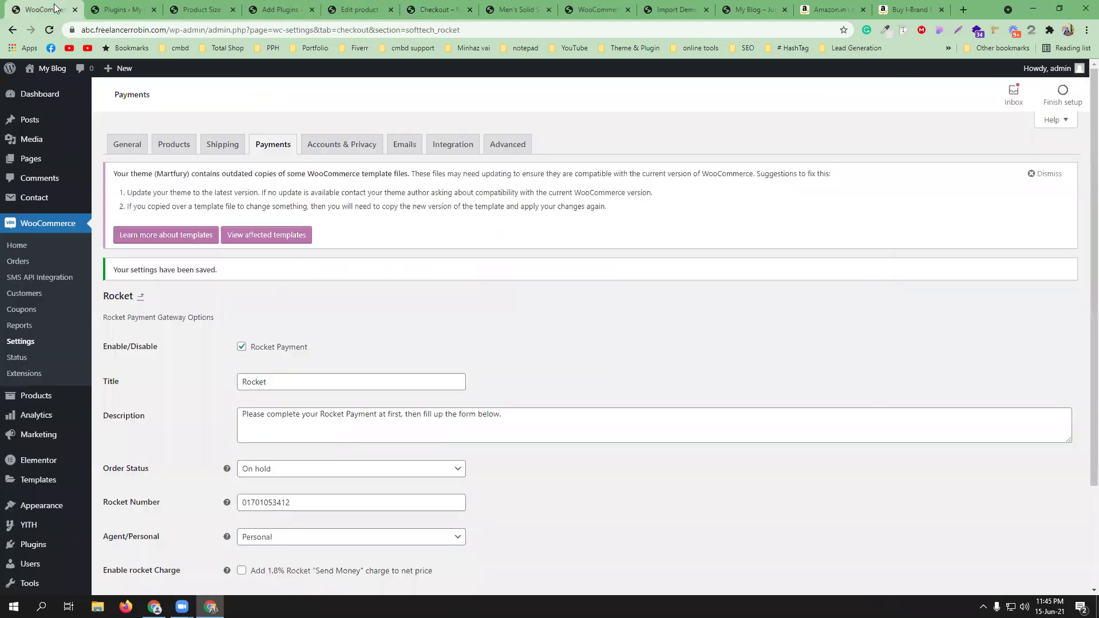
{"action": "left_click", "coordinate": [21, 262]}
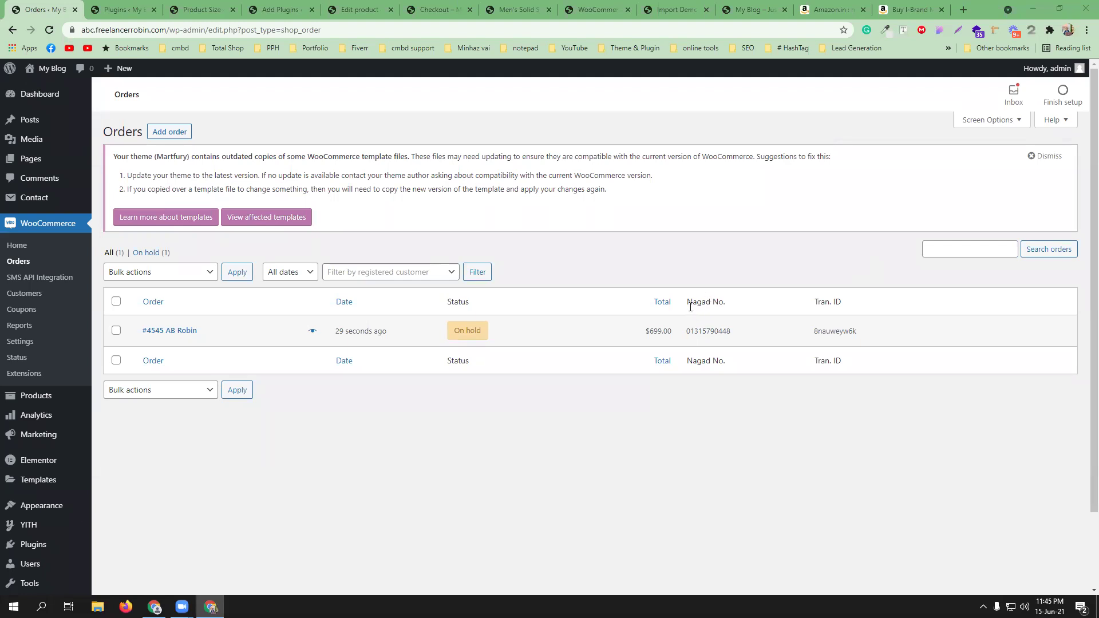
{"action": "left_click_drag", "start_coordinate": [688, 302], "coordinate": [719, 302]}
{"action": "left_click", "coordinate": [715, 302]}
{"action": "mouse_move", "coordinate": [650, 338]}
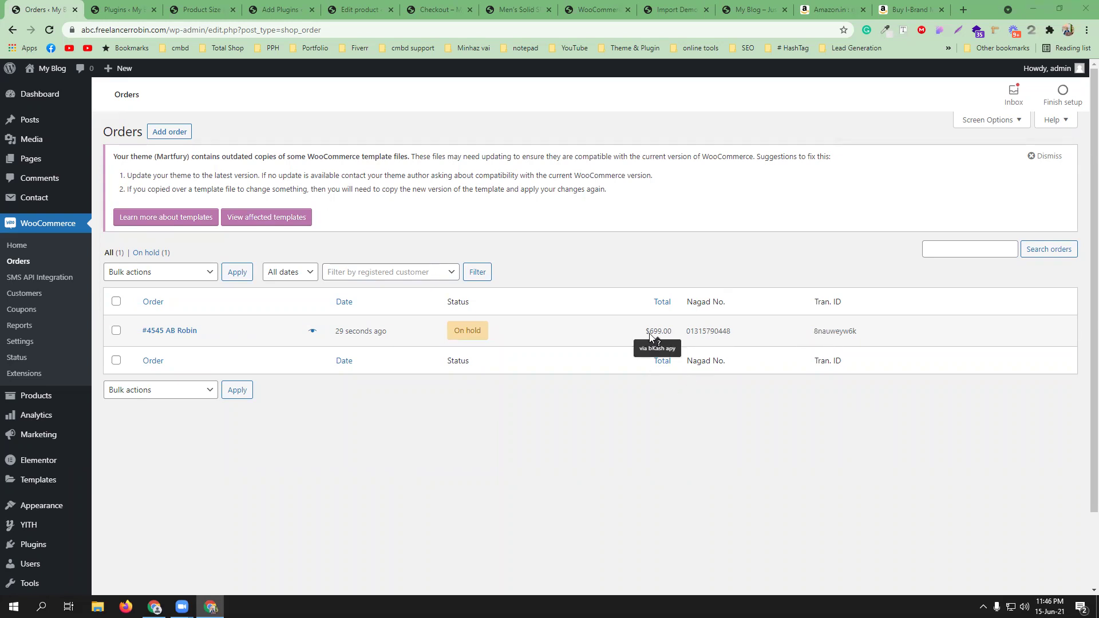
- Change order #4545 from On hold to Completed and update it
{"action": "left_click", "coordinate": [248, 337]}
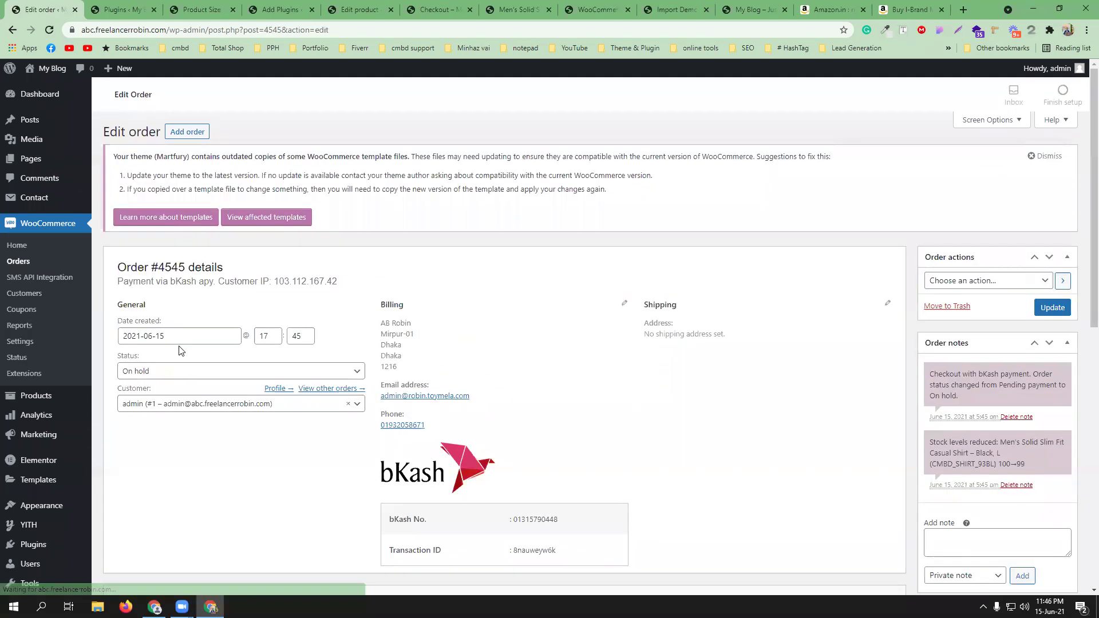
{"action": "left_click", "coordinate": [179, 376]}
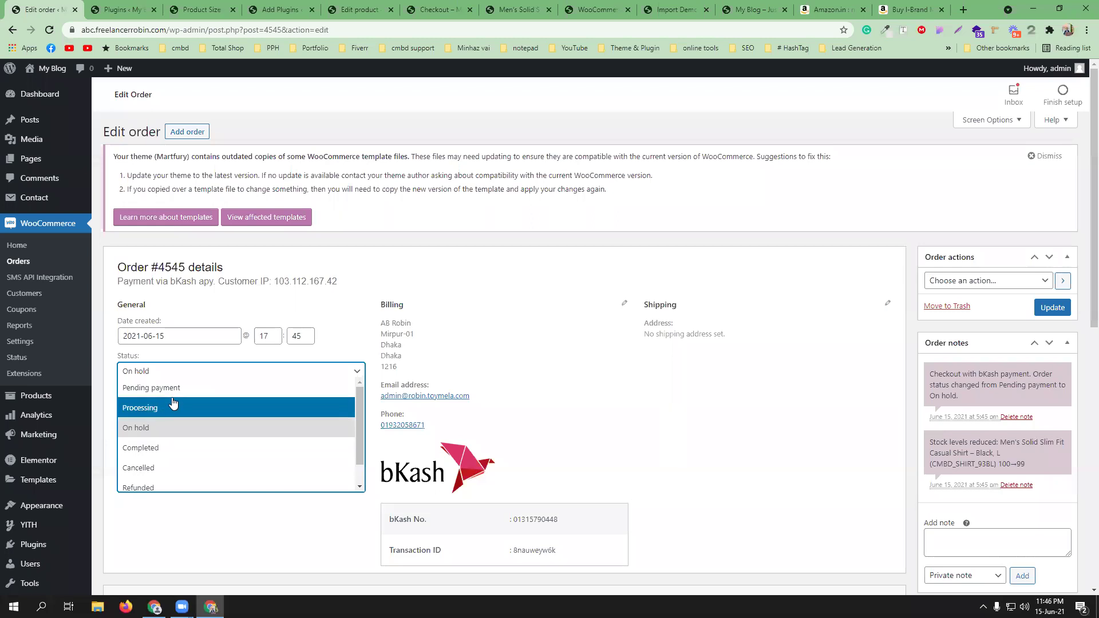
{"action": "left_click", "coordinate": [175, 449]}
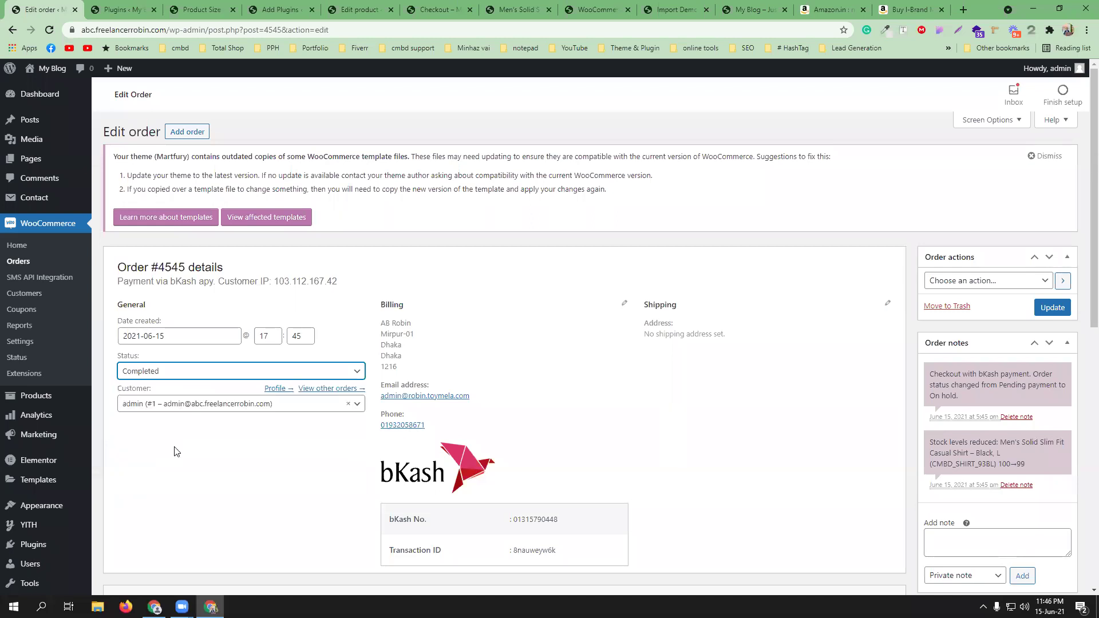
{"action": "left_click", "coordinate": [1037, 309]}
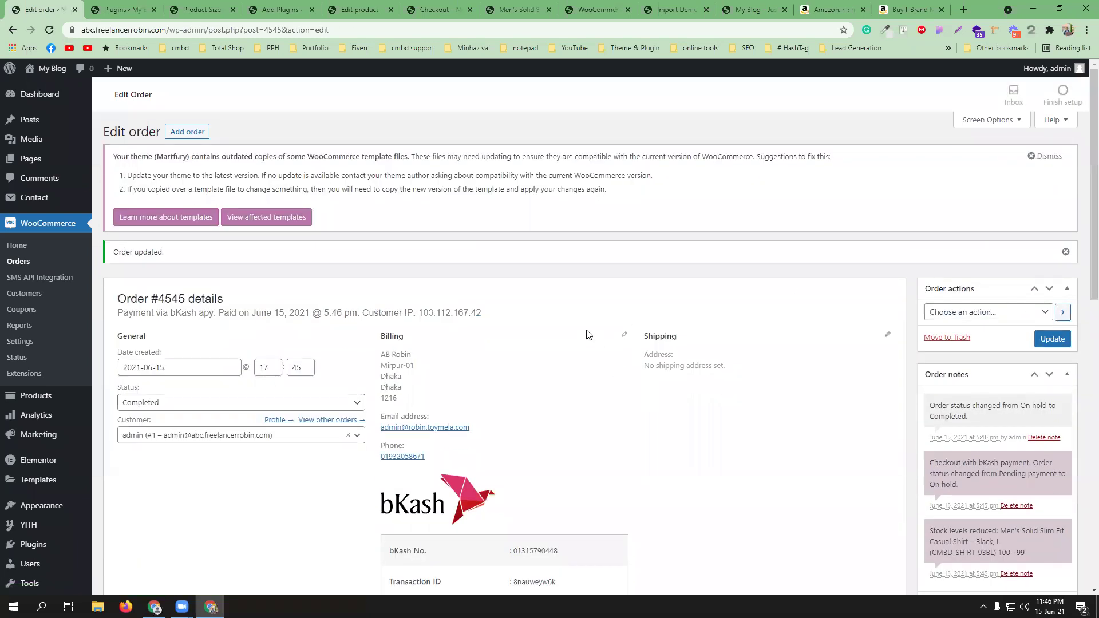
{"action": "scroll", "coordinate": [943, 407], "scroll_direction": "down", "scroll_amount": 1}
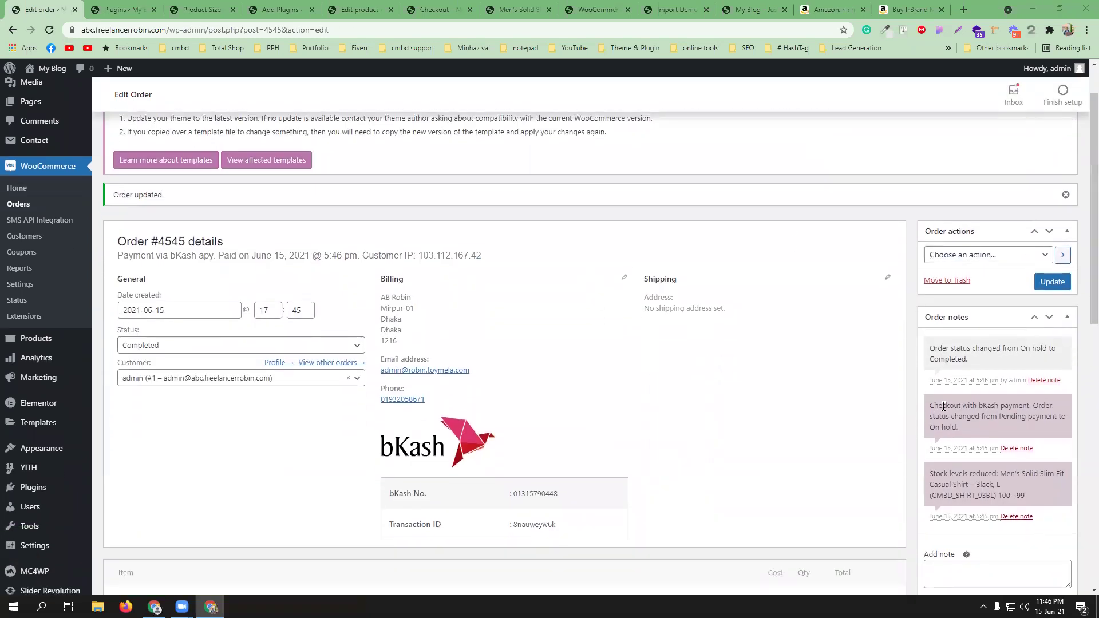
{"action": "left_click", "coordinate": [359, 10]}
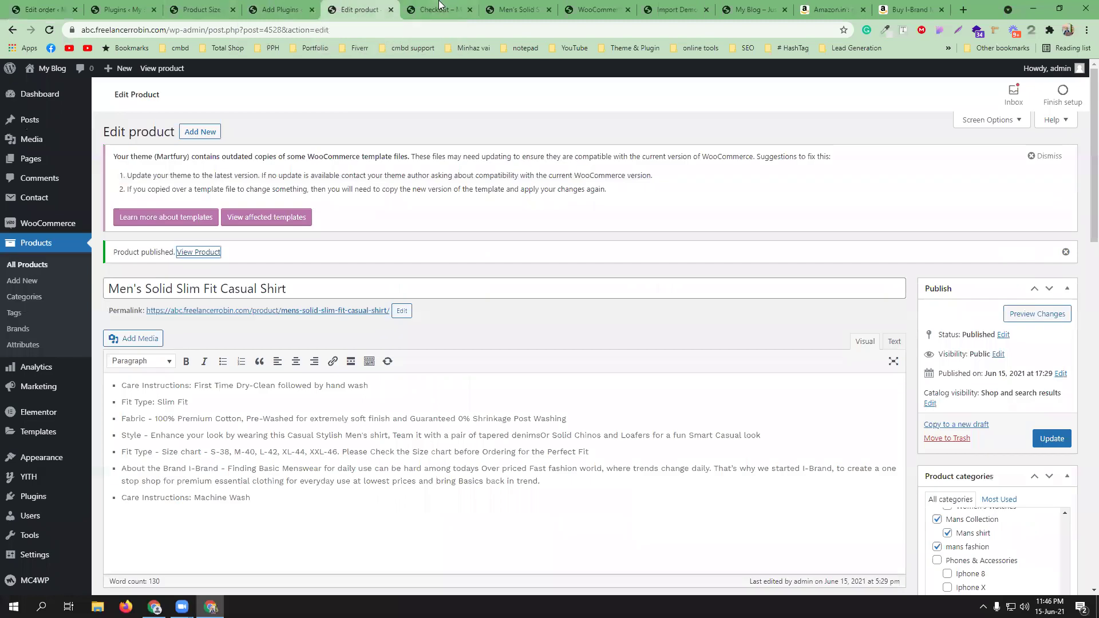
{"action": "left_click", "coordinate": [440, 8]}
{"action": "scroll", "coordinate": [358, 393], "scroll_direction": "down", "scroll_amount": 3}
{"action": "scroll", "coordinate": [369, 383], "scroll_direction": "up", "scroll_amount": 1}
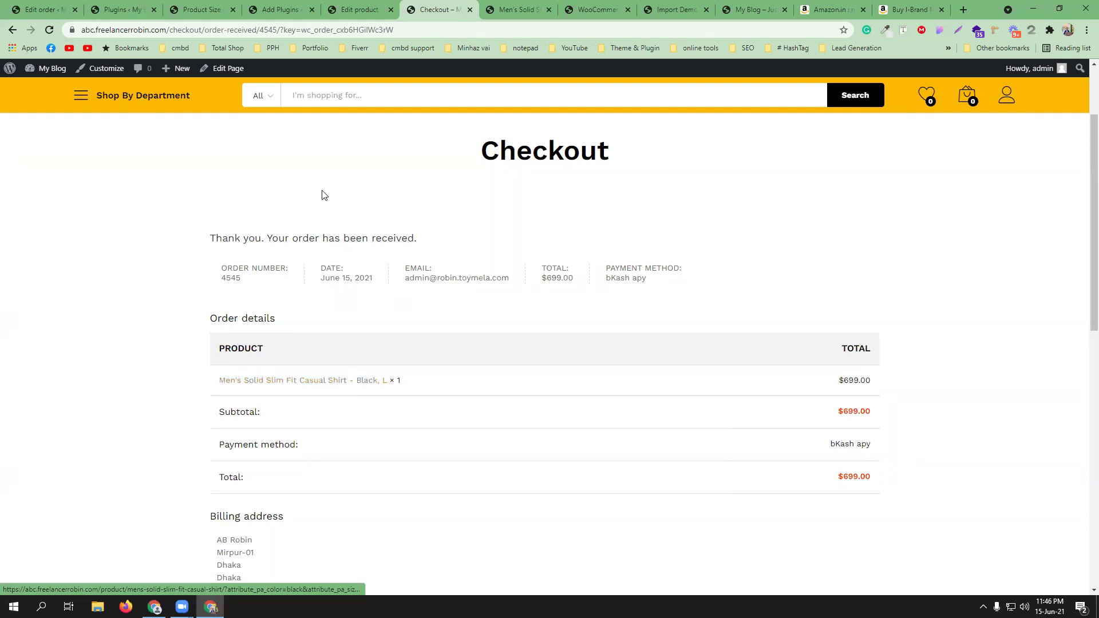
{"action": "scroll", "coordinate": [321, 194], "scroll_direction": "up", "scroll_amount": 3}
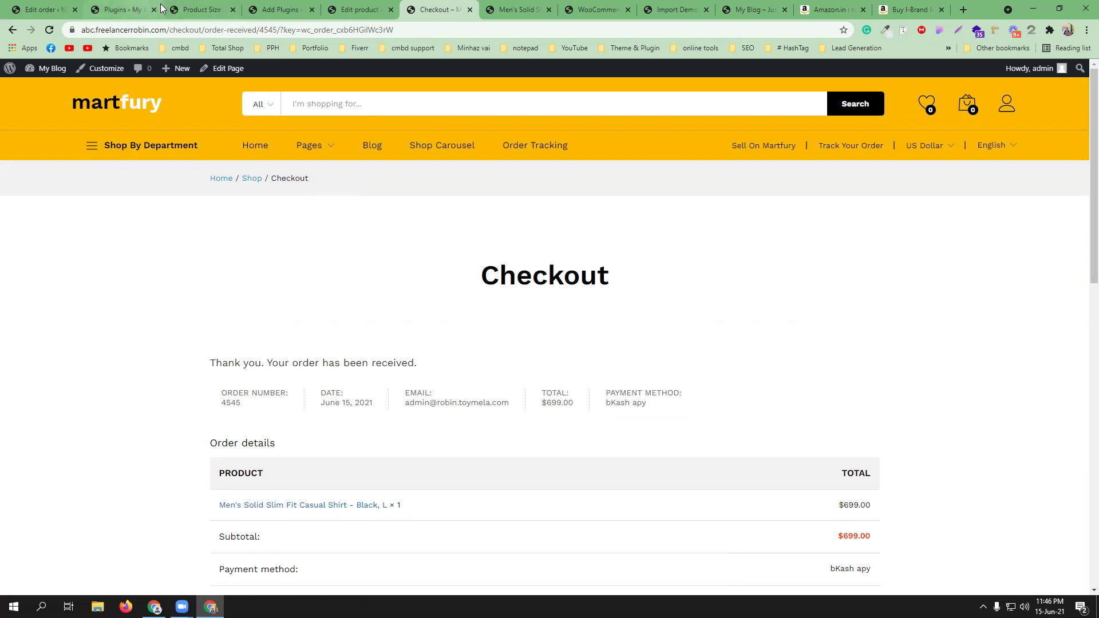
{"action": "left_click", "coordinate": [50, 8]}
{"action": "left_click", "coordinate": [111, 9]}
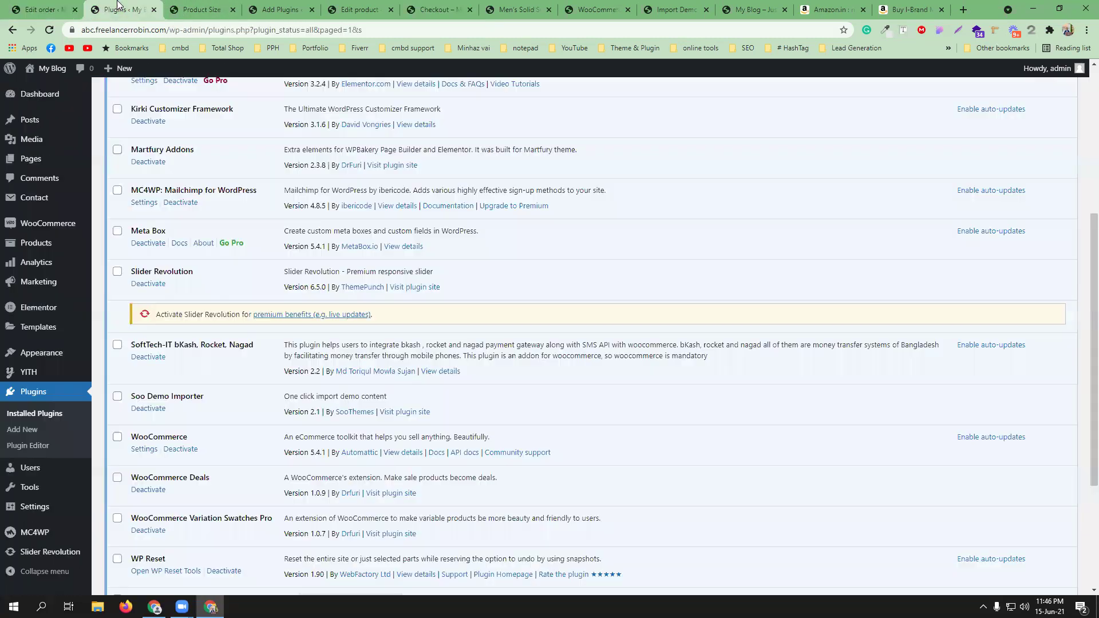
{"action": "left_click", "coordinate": [49, 8]}
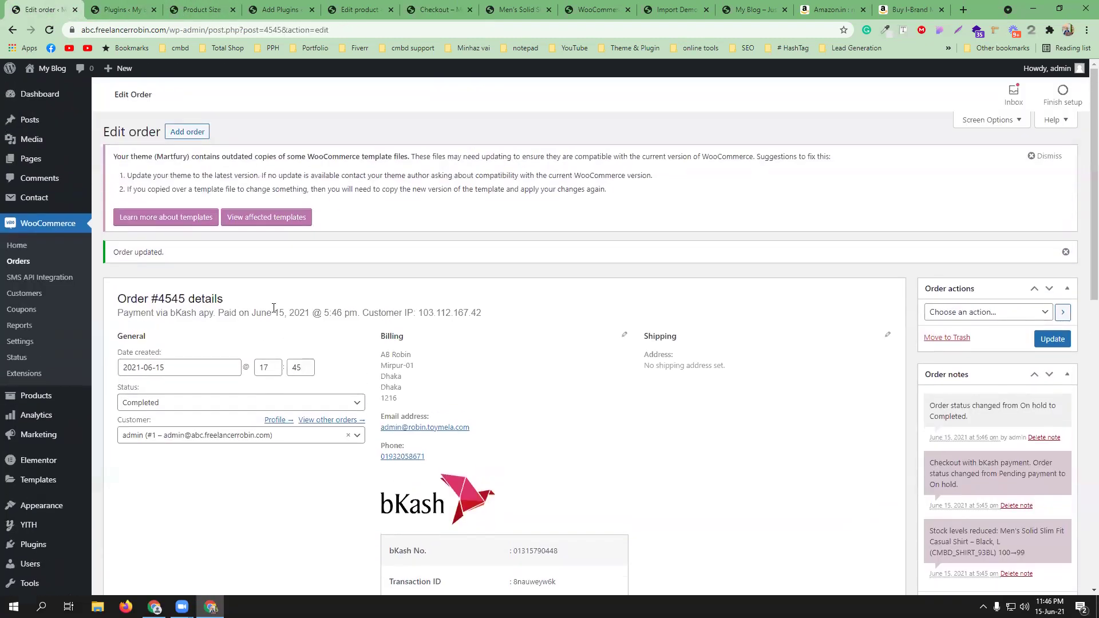
- Search 'taka' in the General settings Currency list, choose Bangladeshi taka, and save
{"action": "left_click", "coordinate": [23, 342]}
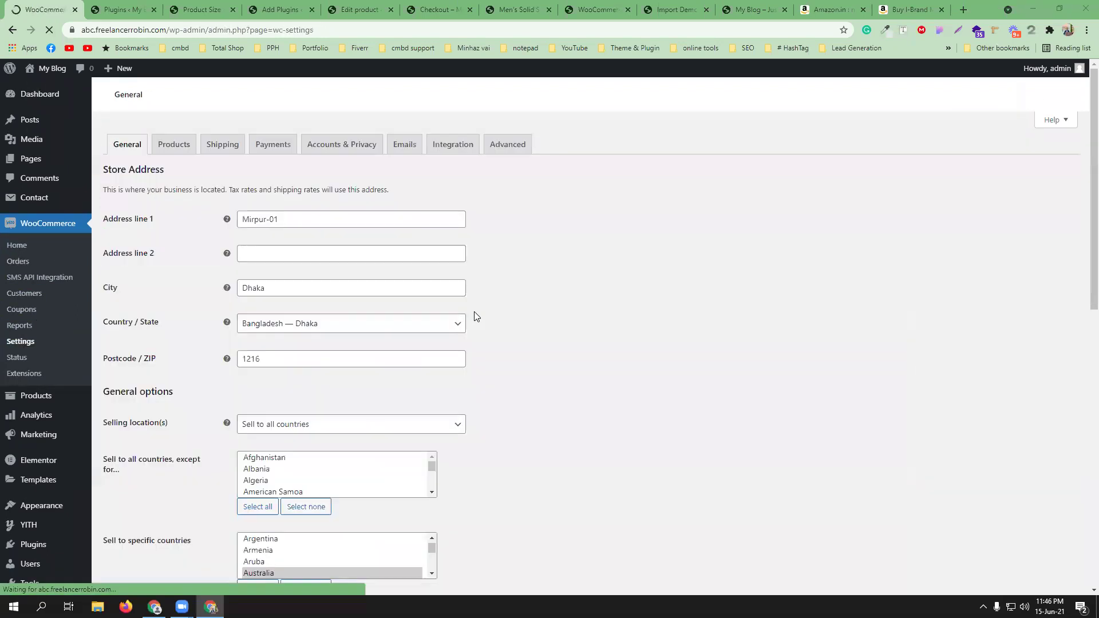
{"action": "scroll", "coordinate": [474, 312], "scroll_direction": "down", "scroll_amount": 6}
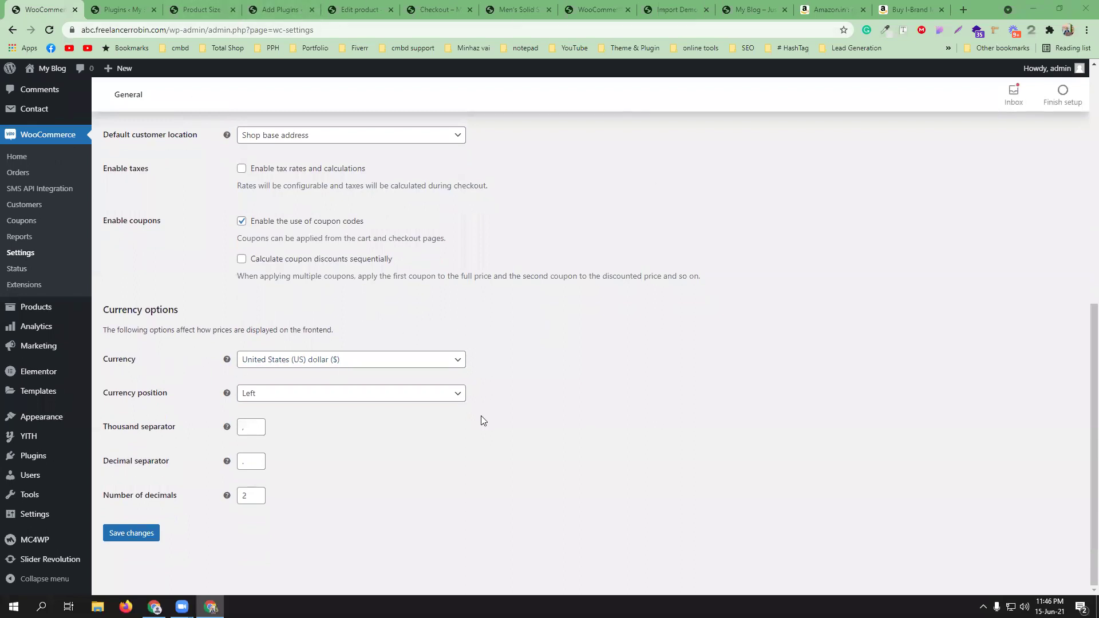
{"action": "left_click", "coordinate": [365, 360]}
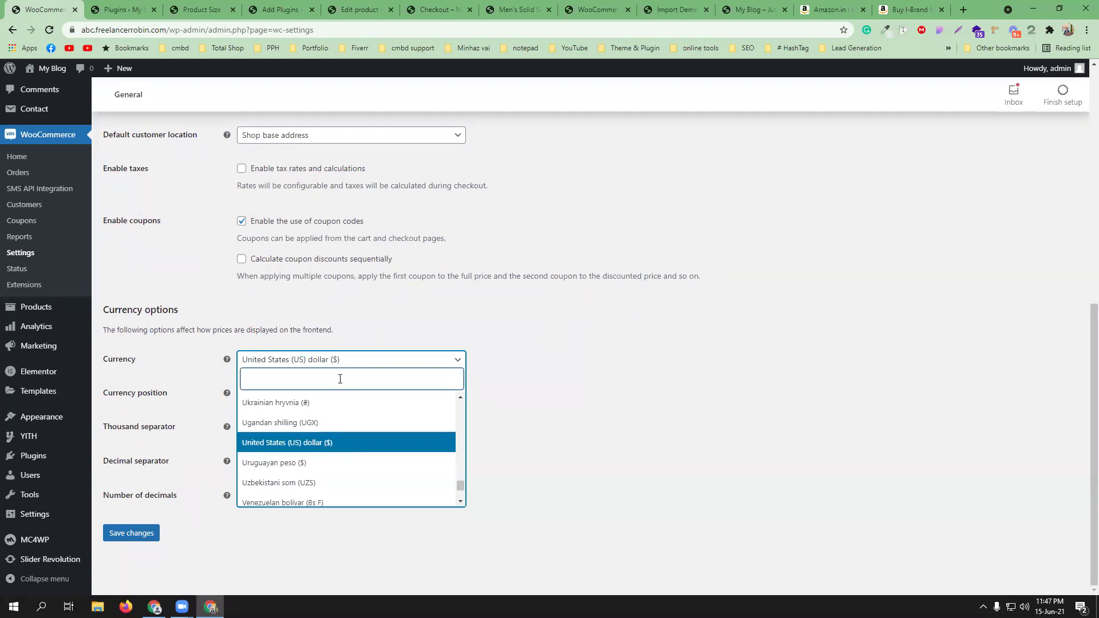
{"action": "type", "text": "tk"}
{"action": "key", "text": "BackSpace"}
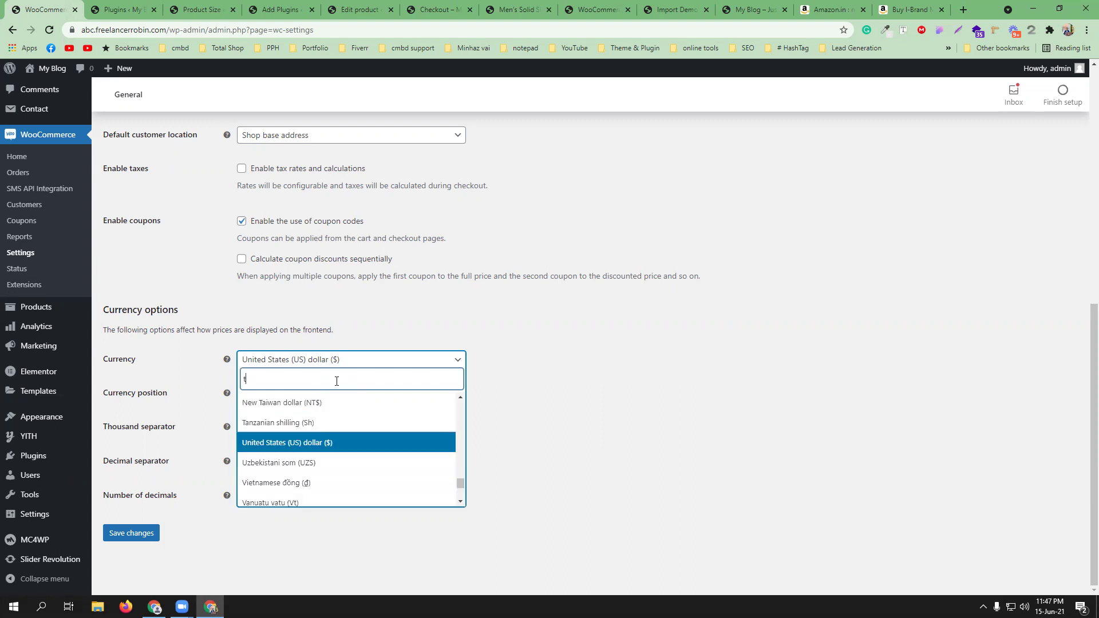
{"action": "type", "text": "aka"}
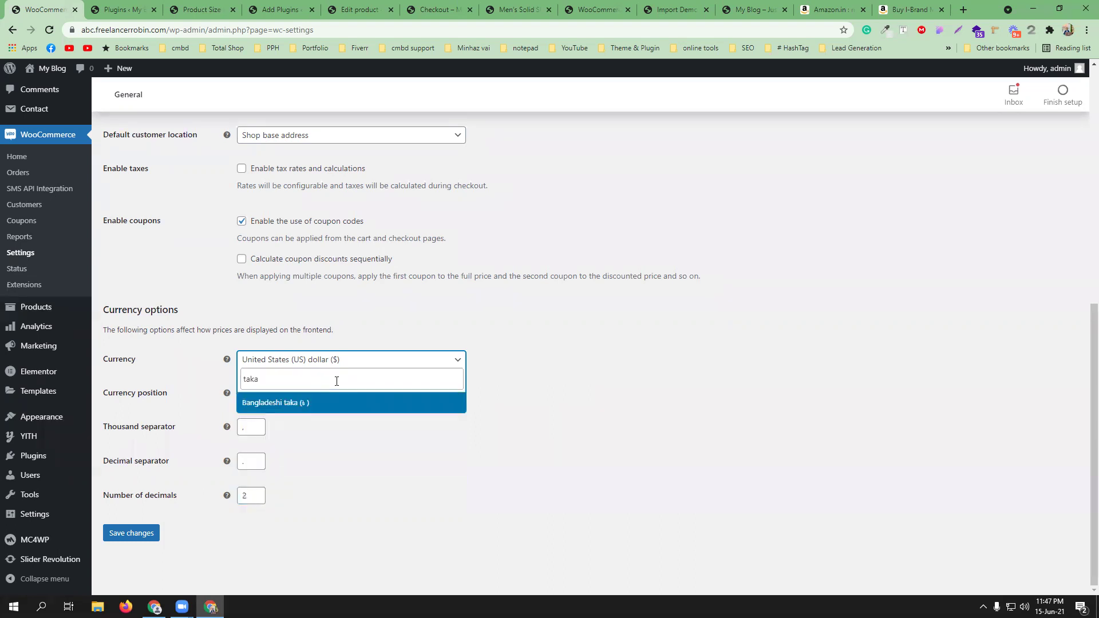
{"action": "left_click", "coordinate": [334, 404]}
{"action": "left_click", "coordinate": [140, 536]}
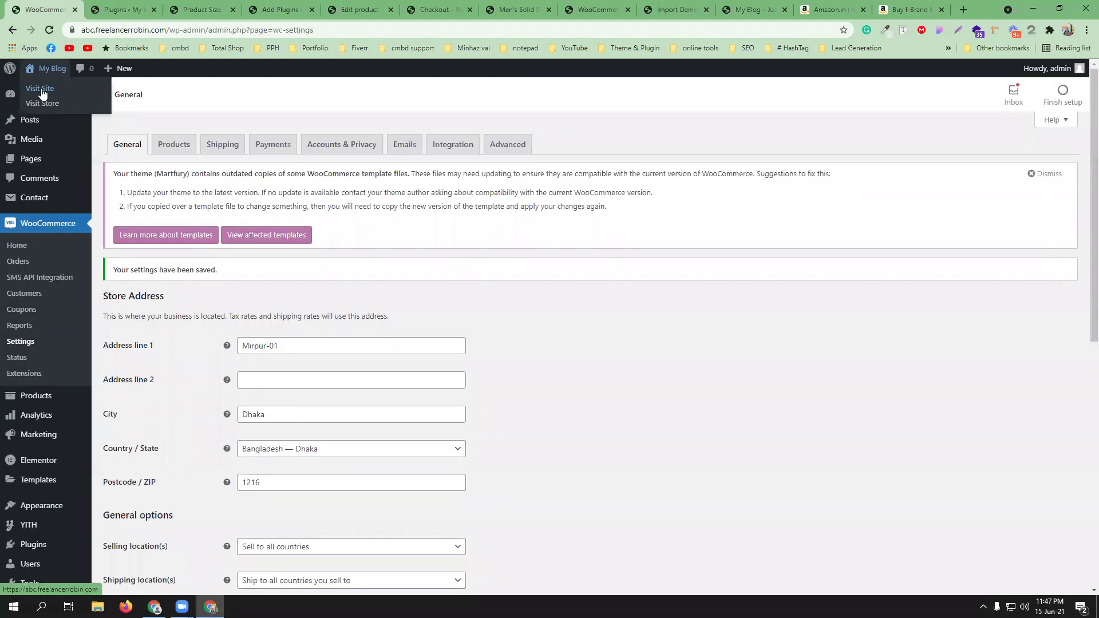
- Open the storefront and add the Max Men's Slim fit Casual Shirt to the cart
{"action": "left_click", "coordinate": [40, 88]}
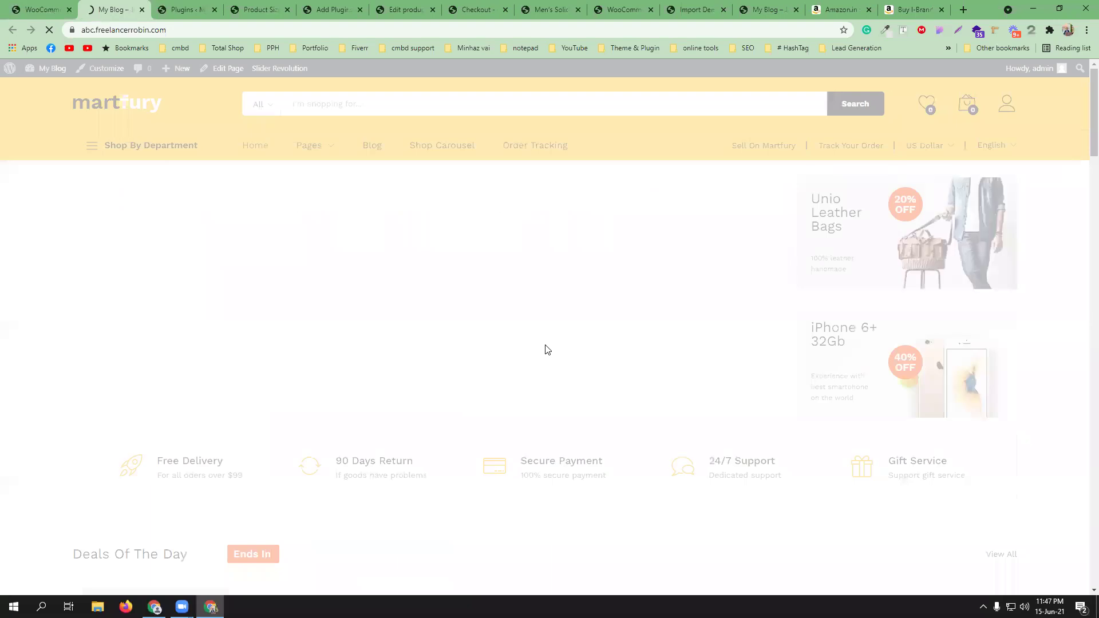
{"action": "scroll", "coordinate": [537, 343], "scroll_direction": "down", "scroll_amount": 9}
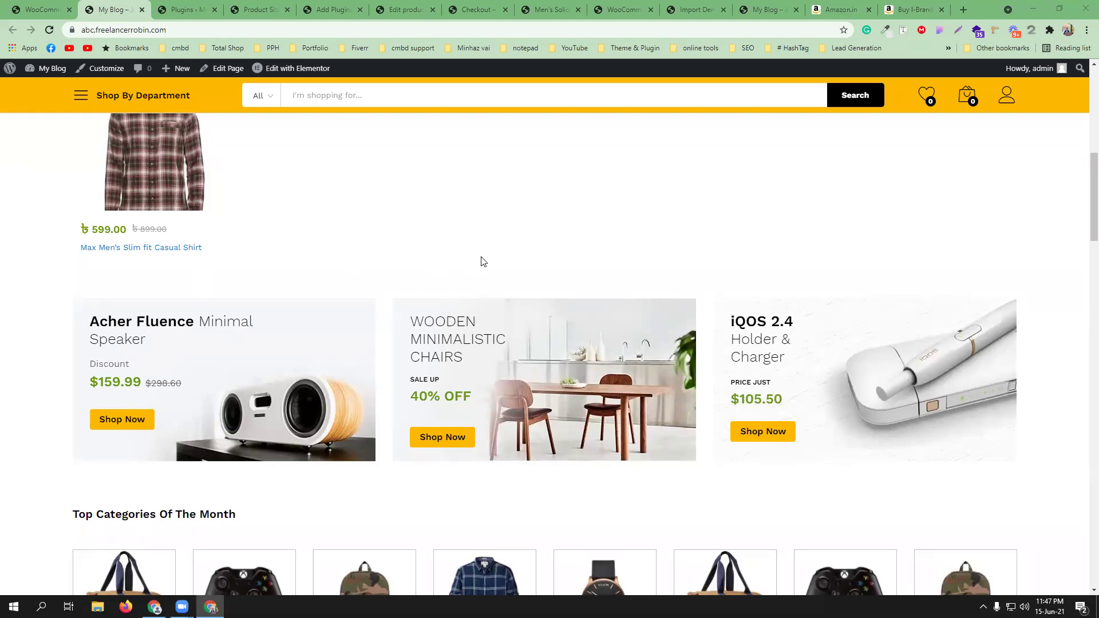
{"action": "scroll", "coordinate": [340, 290], "scroll_direction": "down", "scroll_amount": 5}
{"action": "scroll", "coordinate": [340, 291], "scroll_direction": "up", "scroll_amount": 5}
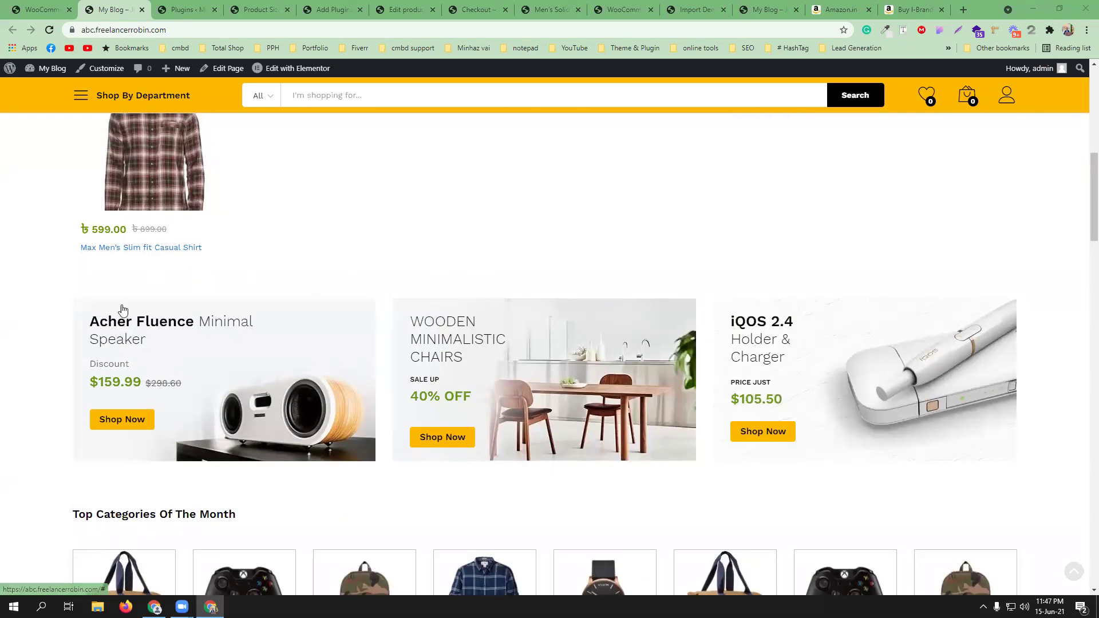
{"action": "left_click", "coordinate": [109, 247]}
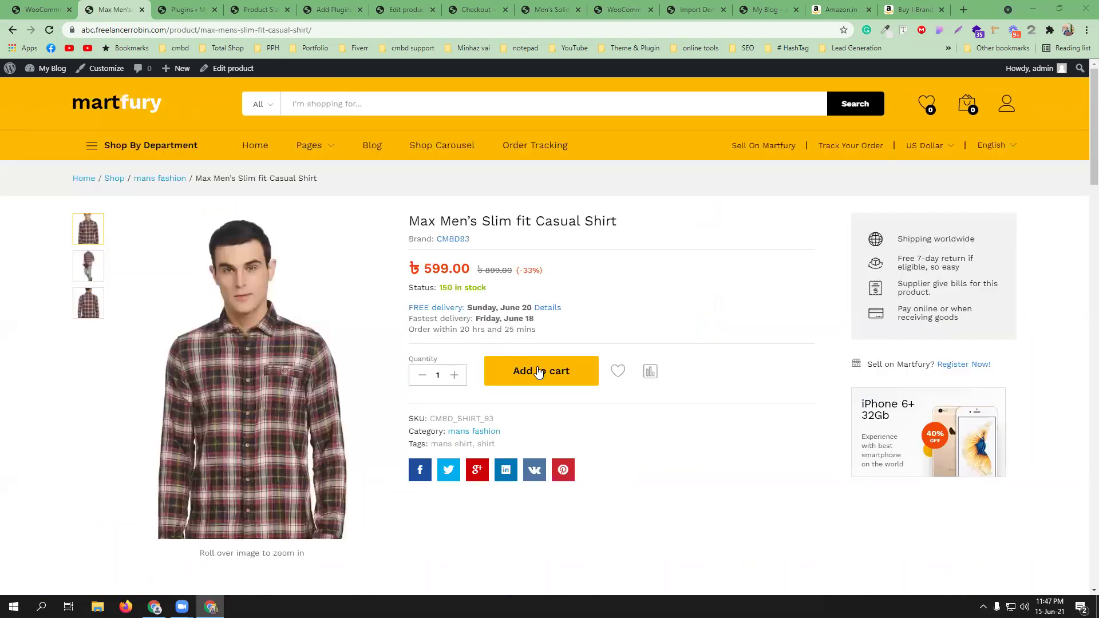
{"action": "left_click", "coordinate": [538, 370]}
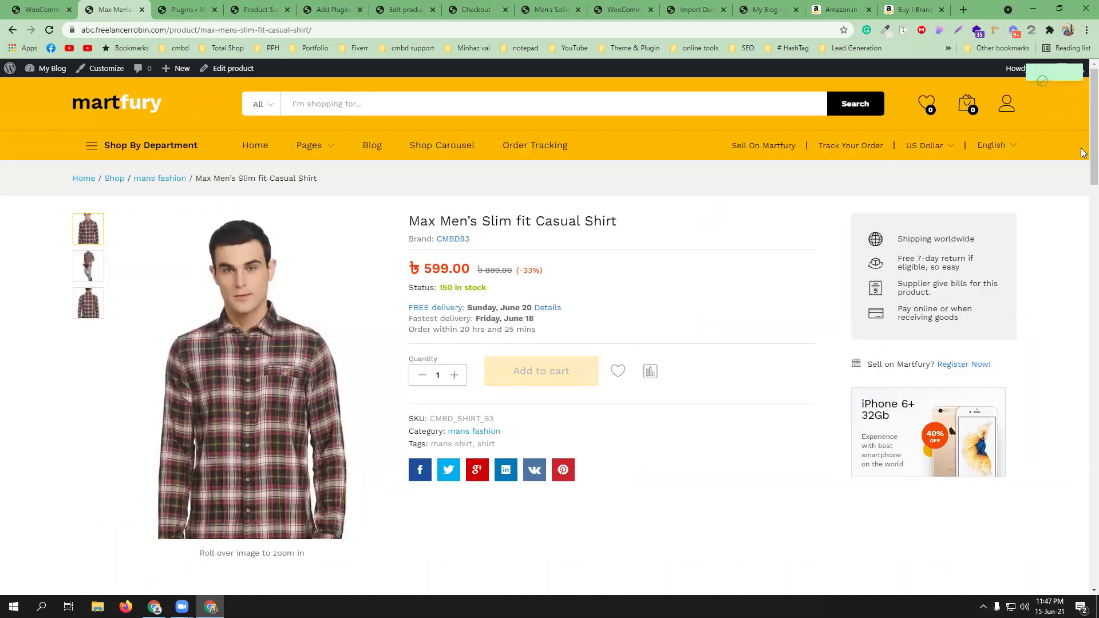
- Go to checkout and review the ৳599.00 total with bKash, Rocket and Nagad options
{"action": "left_click", "coordinate": [954, 248]}
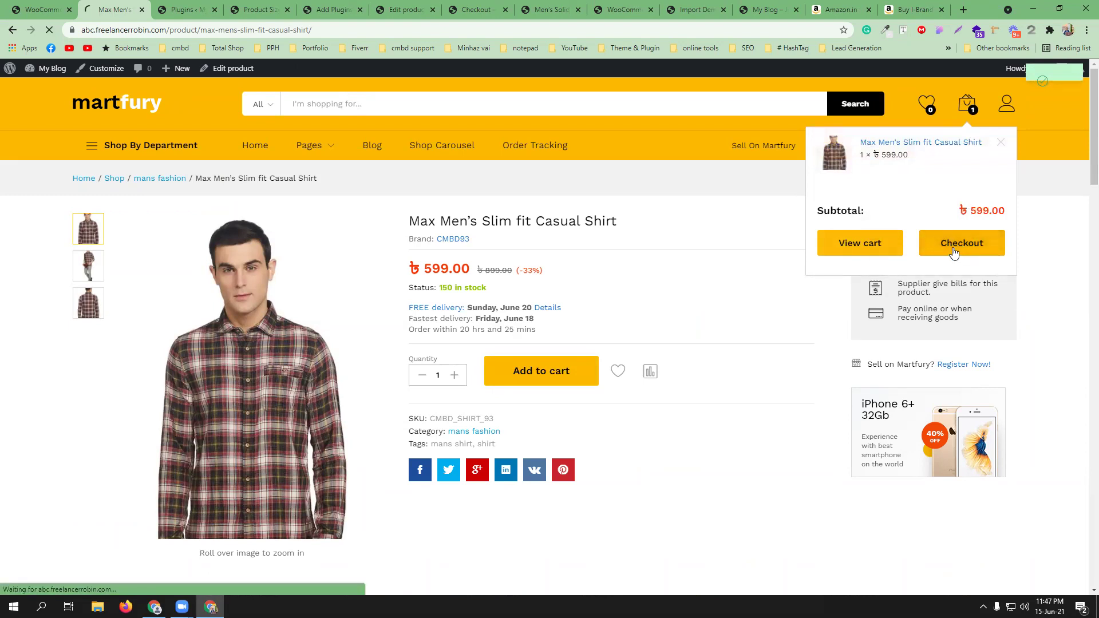
{"action": "scroll", "coordinate": [714, 397], "scroll_direction": "down", "scroll_amount": 4}
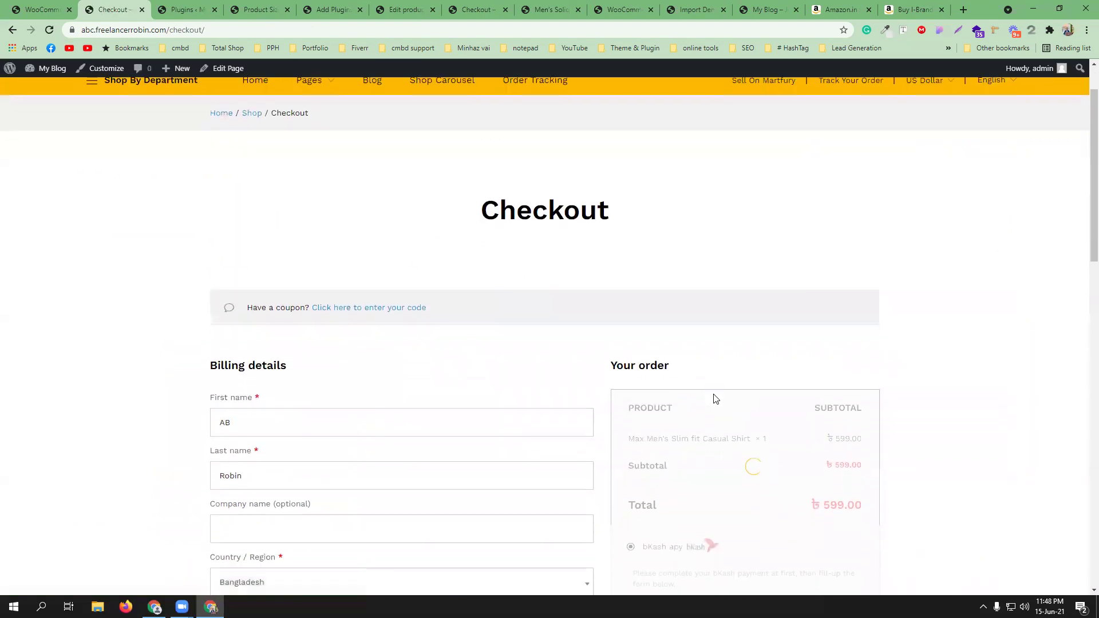
{"action": "scroll", "coordinate": [714, 395], "scroll_direction": "down", "scroll_amount": 2}
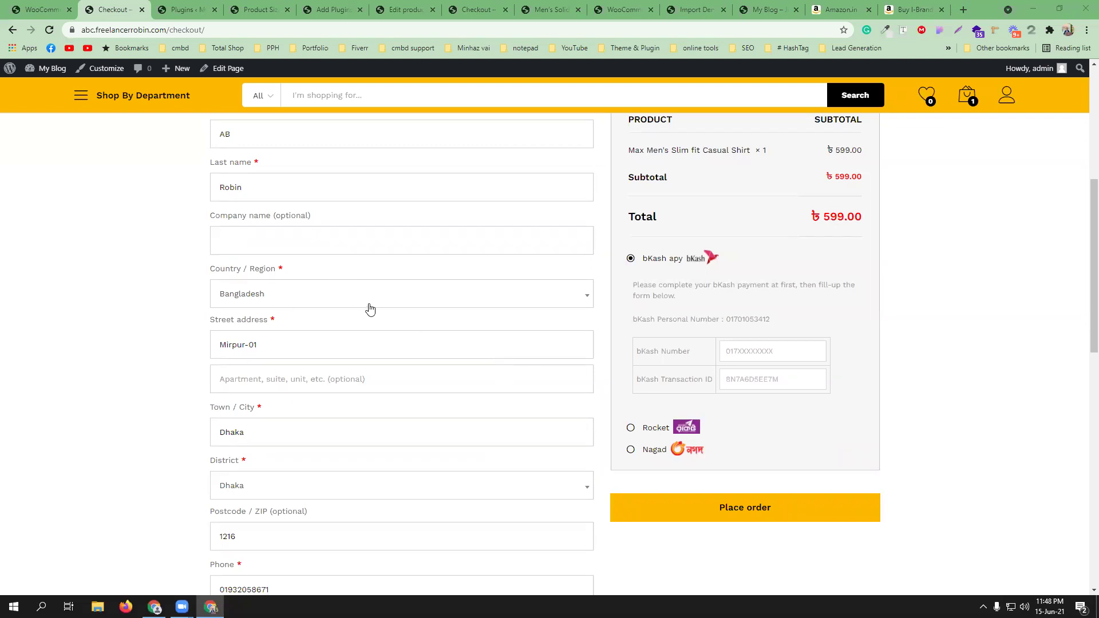
{"action": "scroll", "coordinate": [370, 309], "scroll_direction": "up", "scroll_amount": 1}
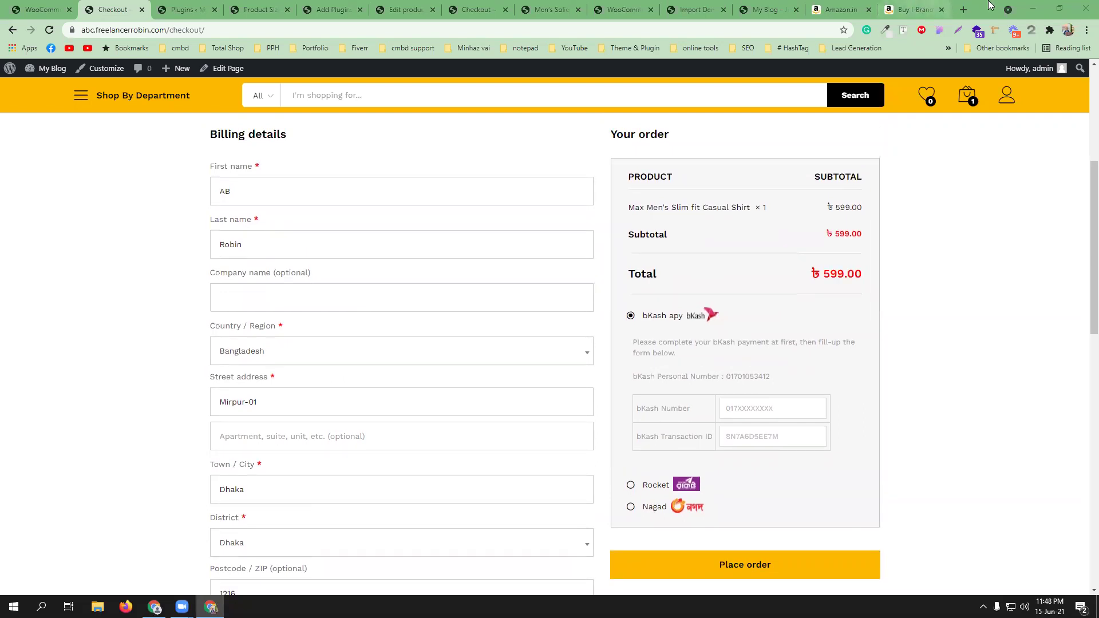
- Load codemanbd.com, buy the WordPress & Woocommerce course and open the cart
{"action": "left_click", "coordinate": [963, 9]}
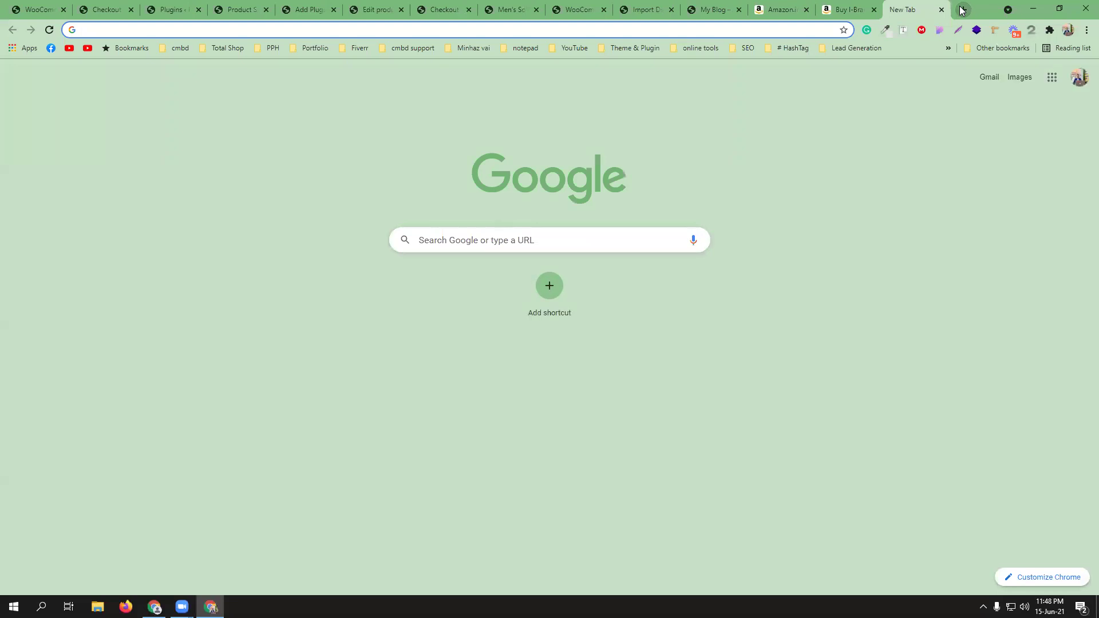
{"action": "type", "text": "code"}
{"action": "key", "text": "Return"}
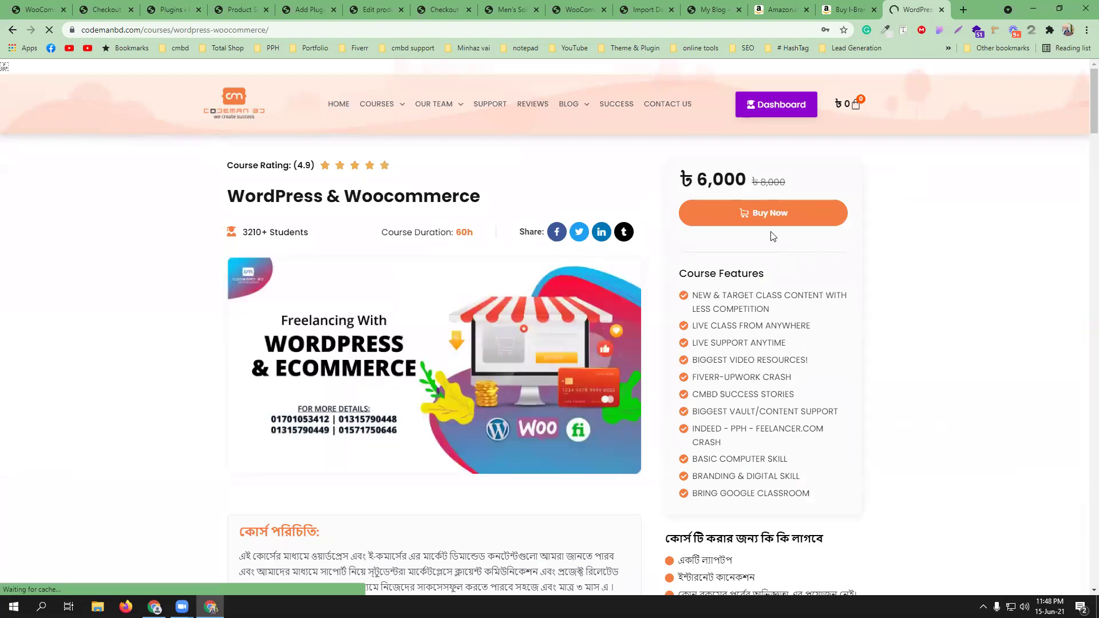
{"action": "left_click", "coordinate": [755, 218]}
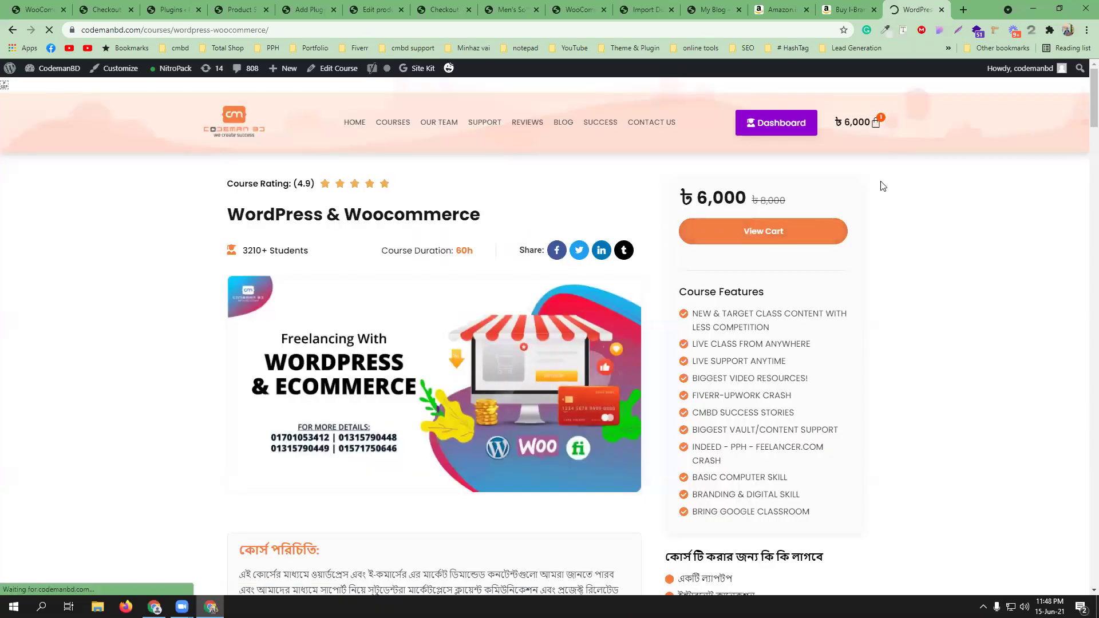
{"action": "left_click", "coordinate": [874, 120]}
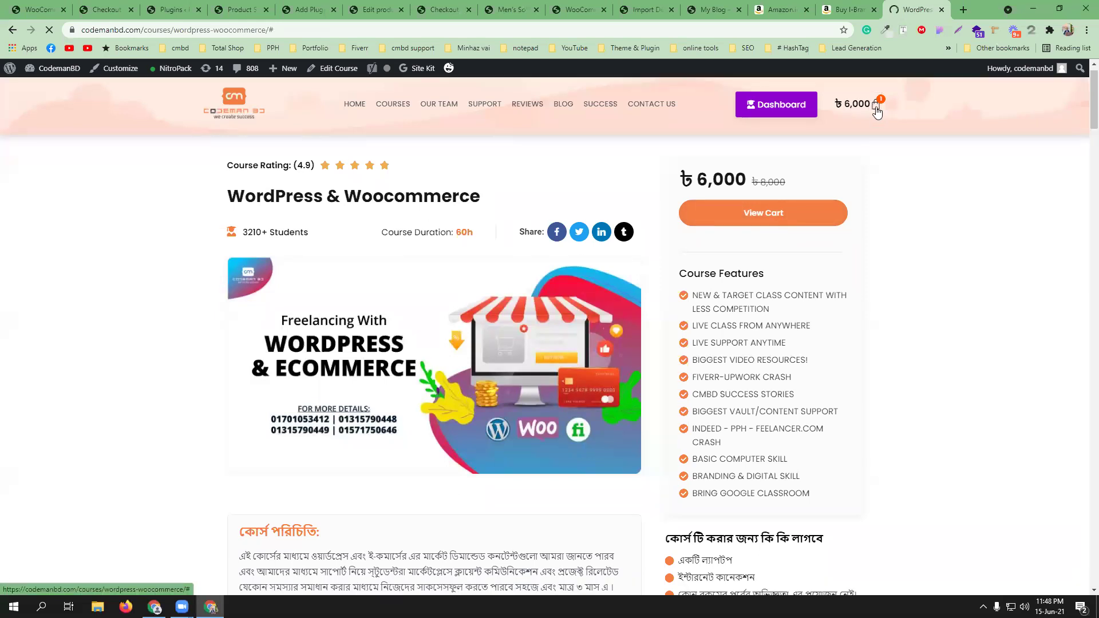
{"action": "left_click", "coordinate": [876, 112]}
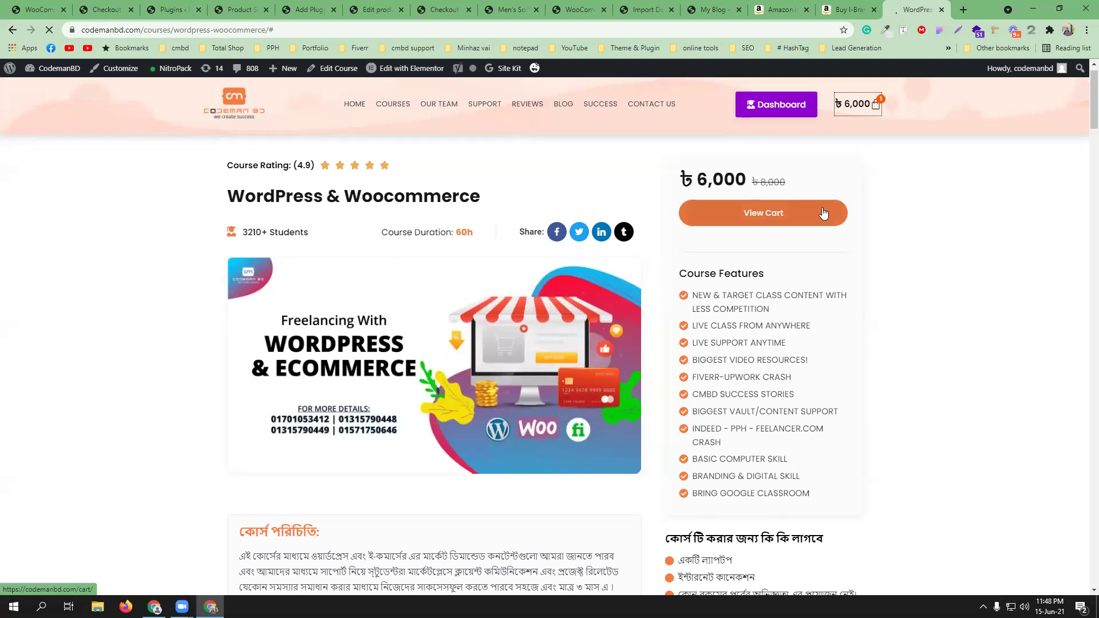
{"action": "left_click", "coordinate": [718, 225]}
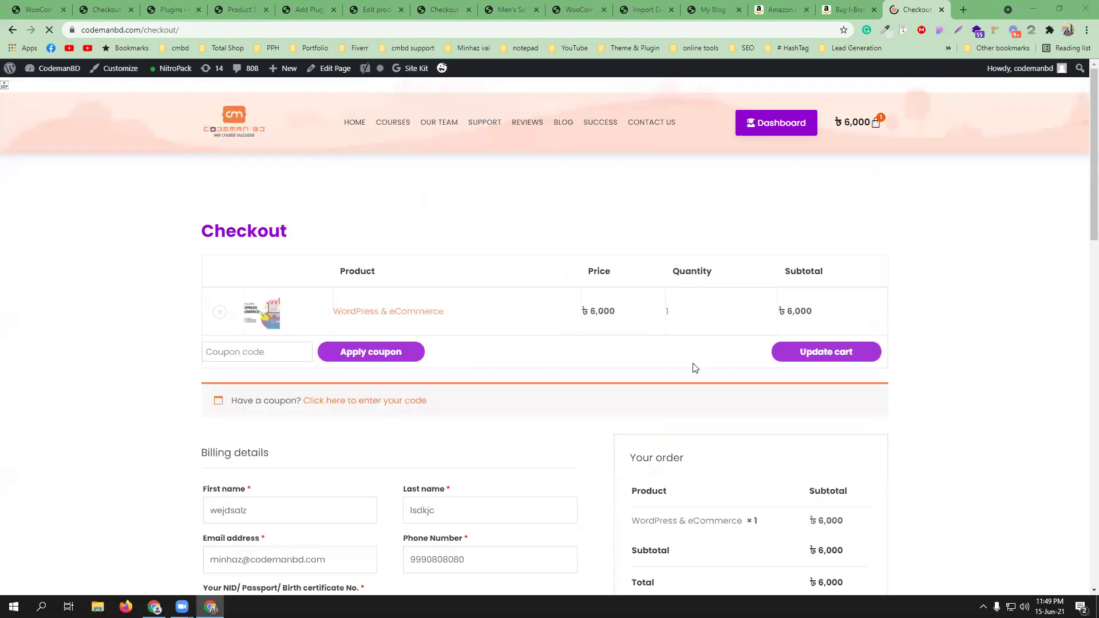
- Attempt the order, then paste the copied phone number into the NID field
{"action": "scroll", "coordinate": [552, 328], "scroll_direction": "down", "scroll_amount": 3}
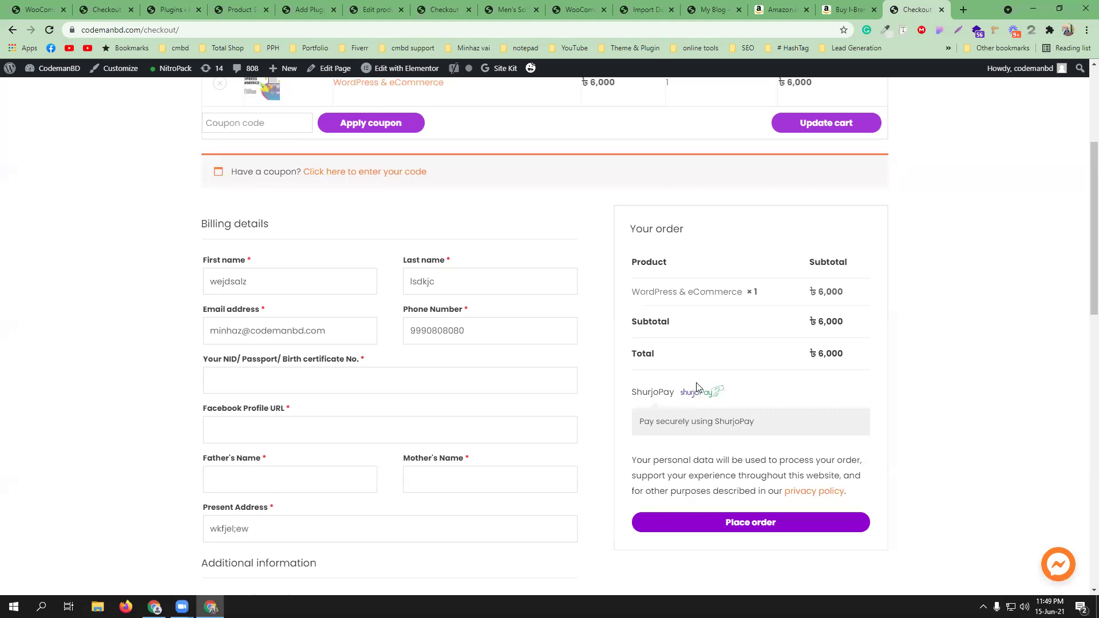
{"action": "left_click", "coordinate": [801, 528]}
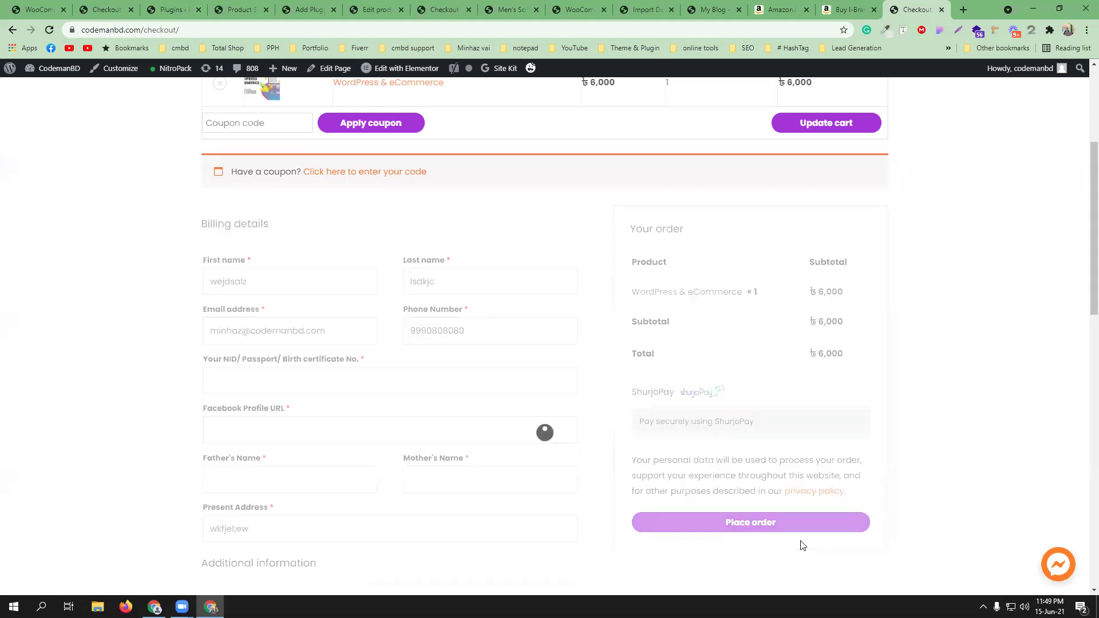
{"action": "left_click", "coordinate": [260, 297]}
{"action": "left_click", "coordinate": [289, 388]}
{"action": "double_click", "coordinate": [429, 339]}
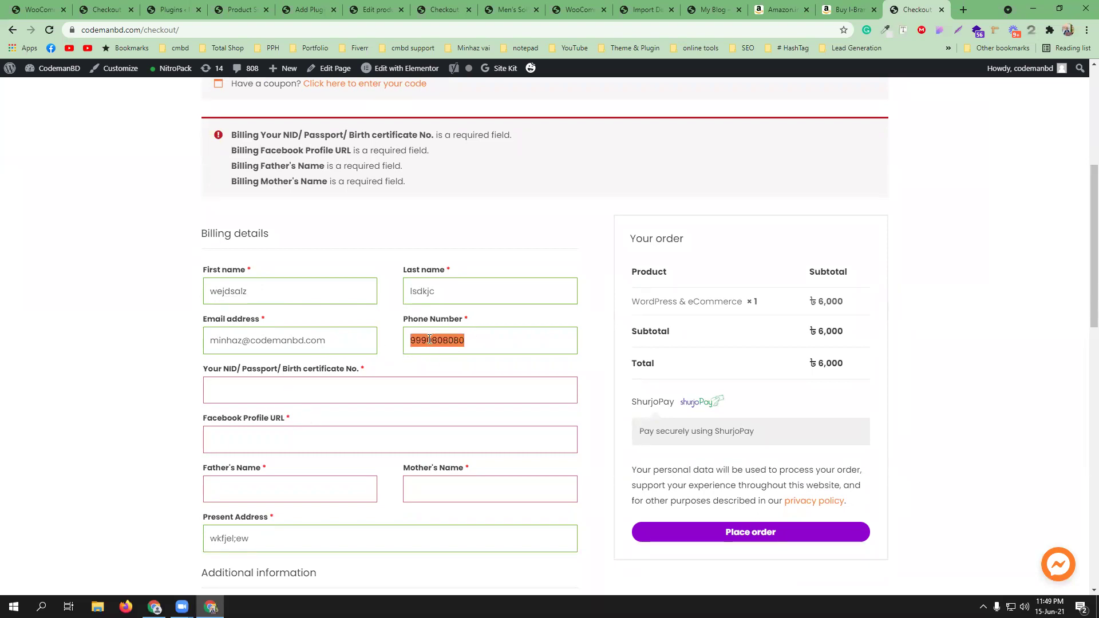
{"action": "left_click", "coordinate": [414, 385]}
{"action": "key", "text": "ctrl+v"}
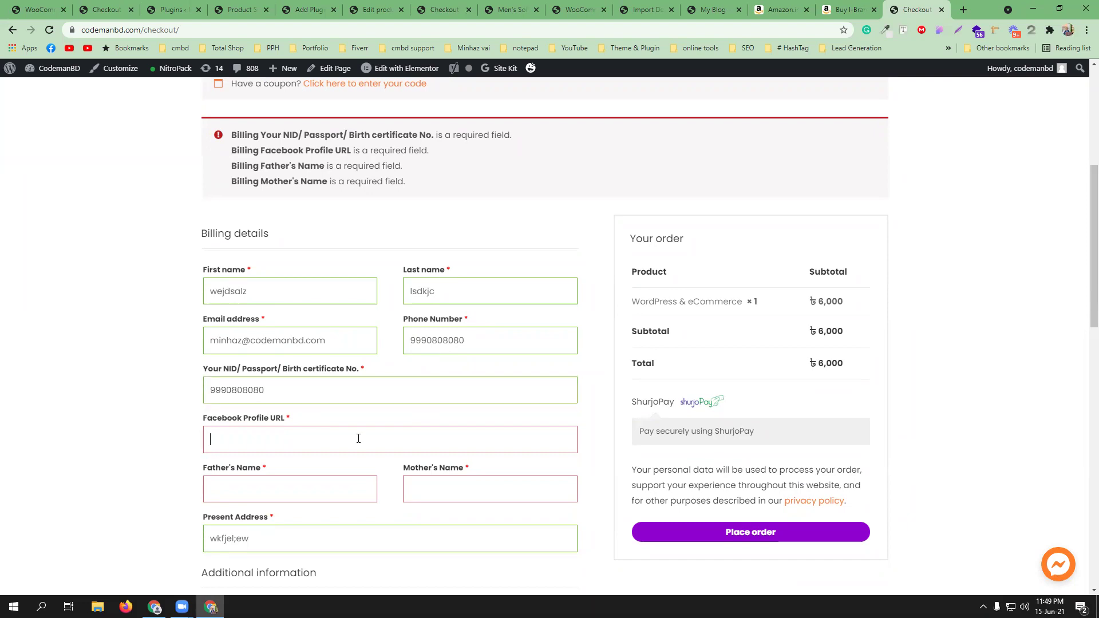
- Fill the remaining required fields, including Father's and Mother's Name, with '#' and place the order
{"action": "type", "text": "#"}
{"action": "left_click", "coordinate": [291, 492]}
{"action": "type", "text": "#"}
{"action": "key", "text": "Tab"}
{"action": "type", "text": "#"}
{"action": "scroll", "coordinate": [429, 479], "scroll_direction": "down", "scroll_amount": 4}
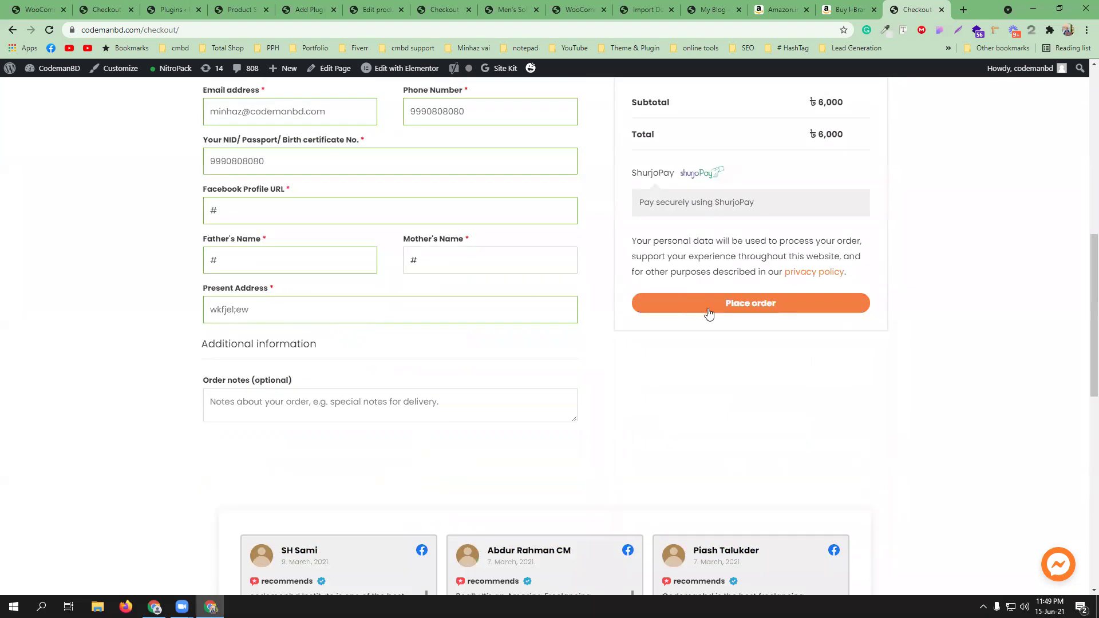
{"action": "left_click", "coordinate": [702, 307]}
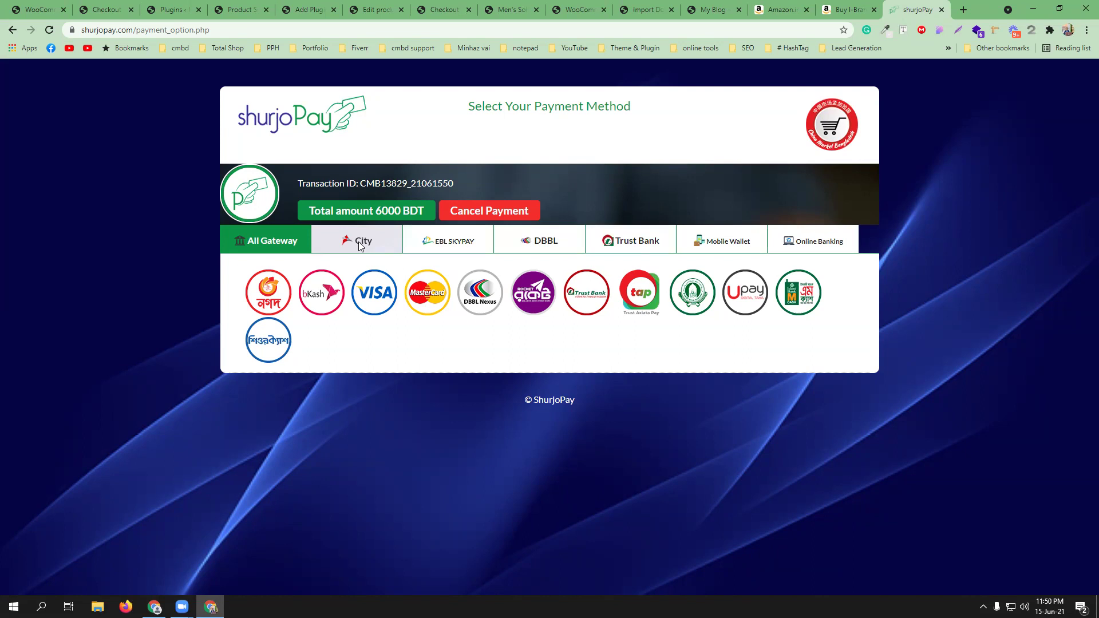
- Choose bKash on ShurjoPay, then close that tab to return to the store checkout
{"action": "left_click", "coordinate": [321, 298]}
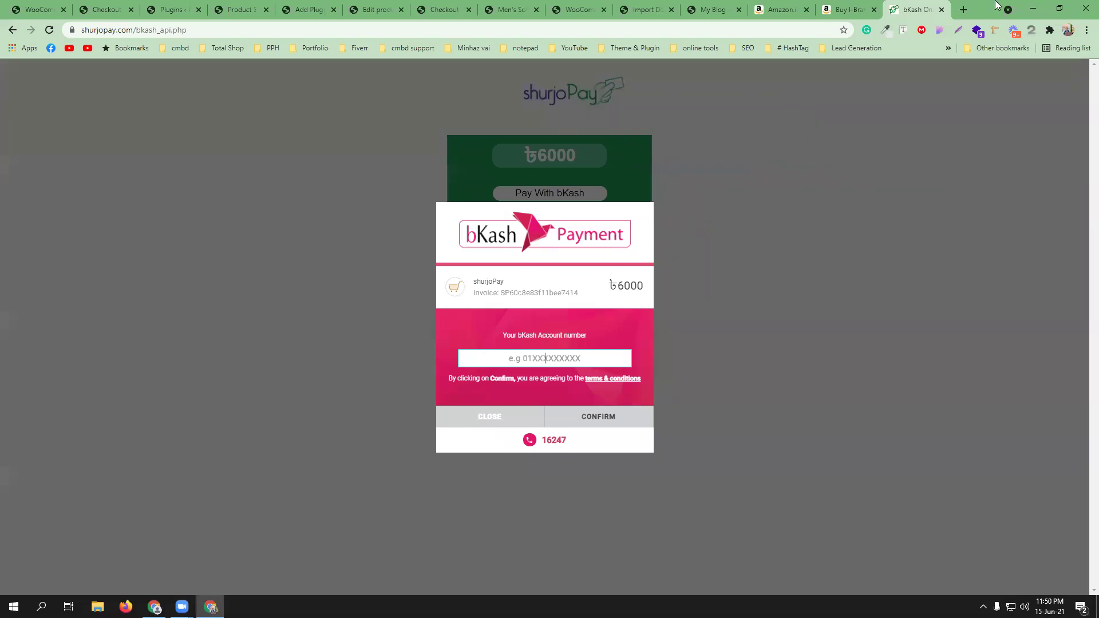
{"action": "left_click", "coordinate": [942, 10]}
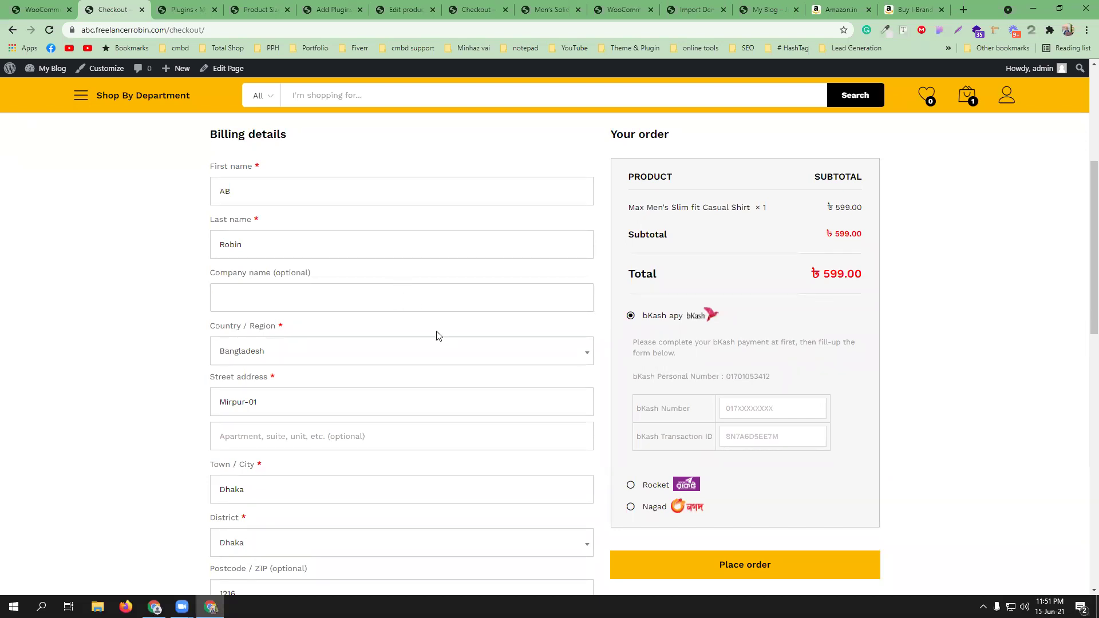
- Bring up WooCommerce's Shipping settings to view the shipping zones section
{"action": "scroll", "coordinate": [440, 336], "scroll_direction": "up", "scroll_amount": 5}
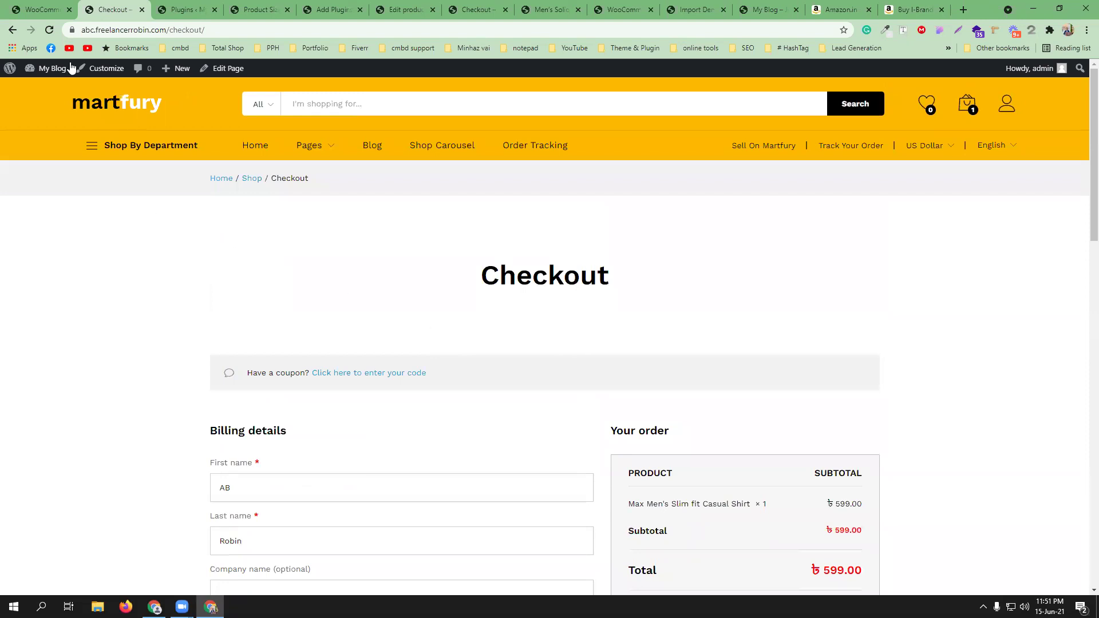
{"action": "left_click", "coordinate": [51, 4]}
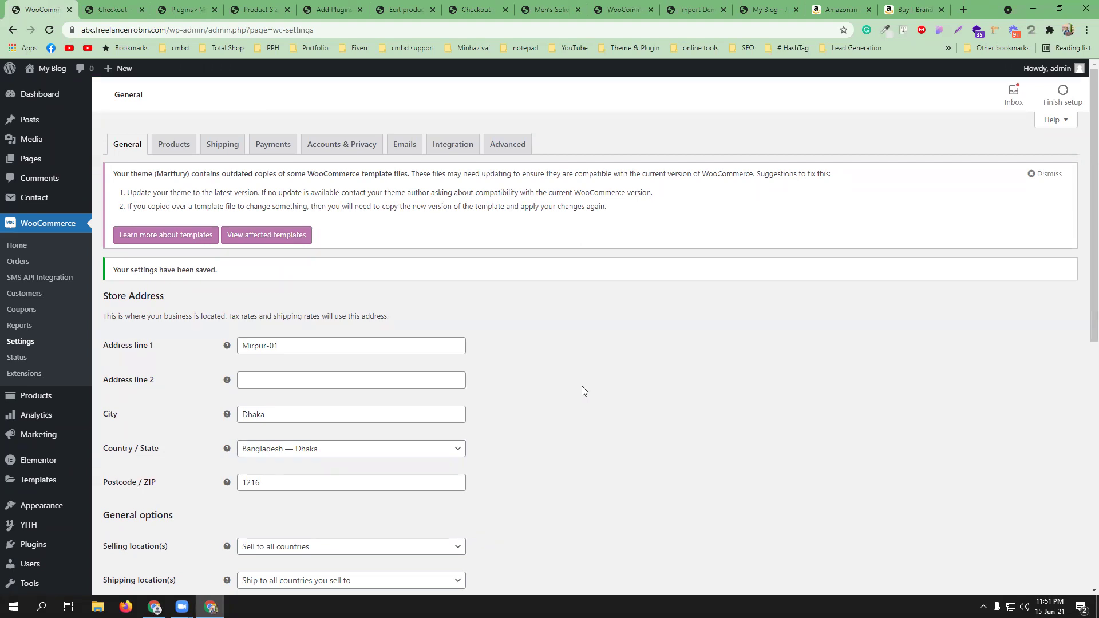
{"action": "left_click", "coordinate": [227, 151]}
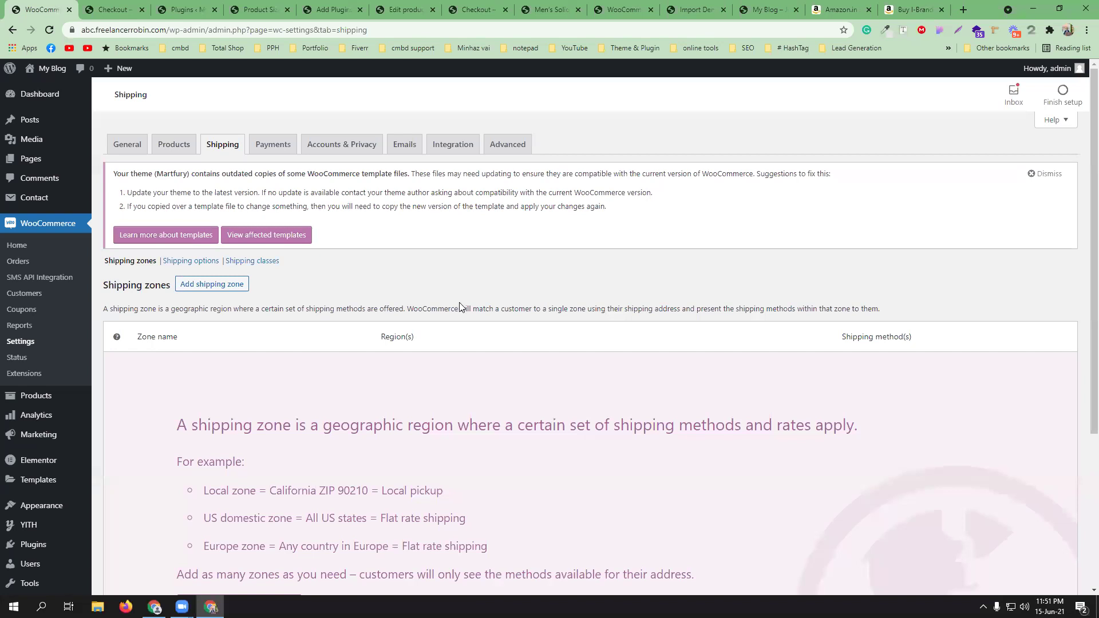
{"action": "scroll", "coordinate": [460, 307], "scroll_direction": "down", "scroll_amount": 3}
{"action": "scroll", "coordinate": [444, 302], "scroll_direction": "up", "scroll_amount": 3}
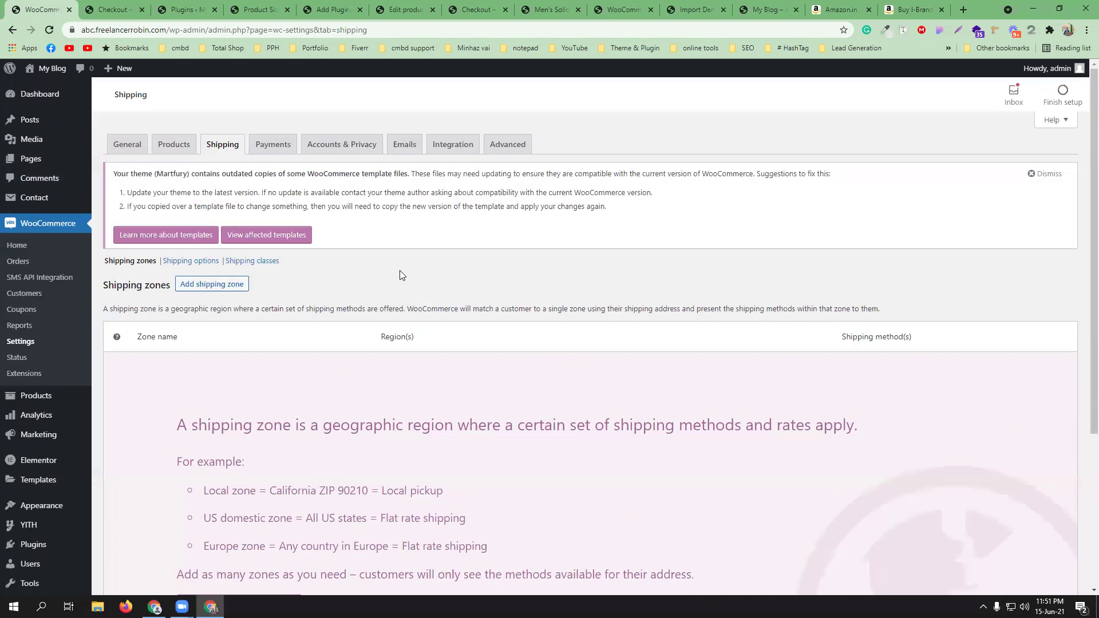
- Create a shipping zone named 'Inside Dhaka' covering Dhaka, Bangladesh
{"action": "left_click", "coordinate": [222, 283]}
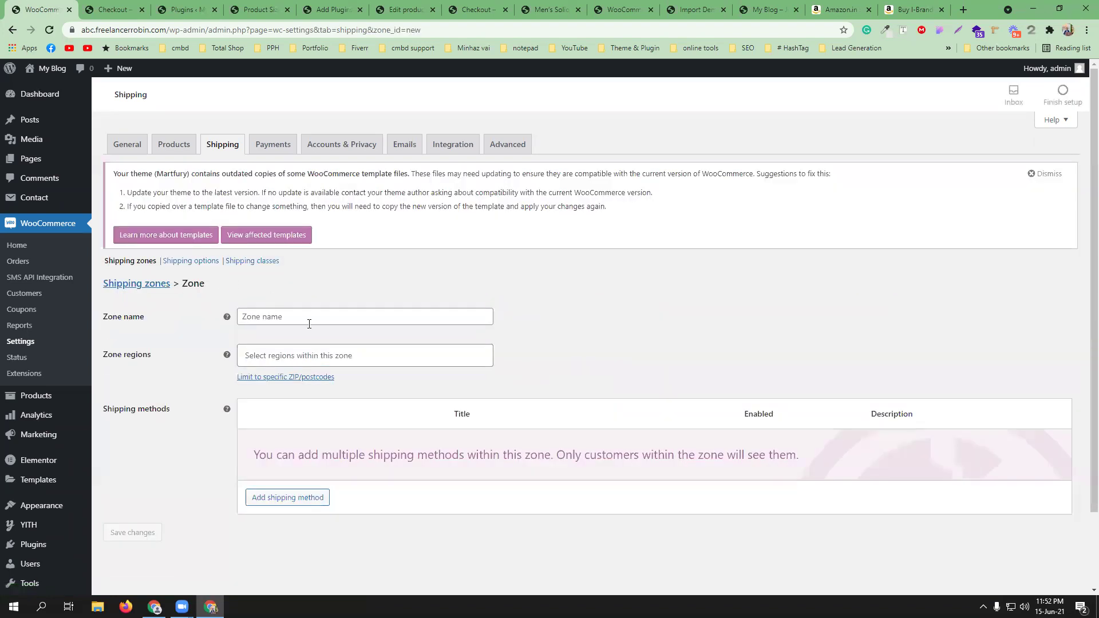
{"action": "left_click", "coordinate": [304, 319]}
{"action": "type", "text": "Ins"}
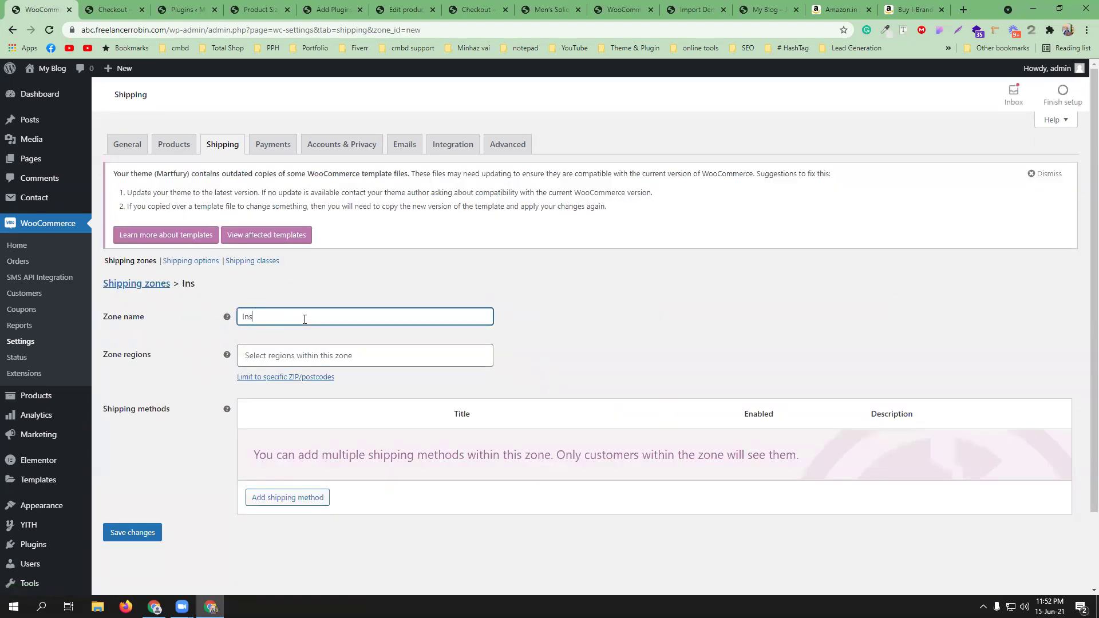
{"action": "type", "text": "ide Dhaka"}
{"action": "left_click", "coordinate": [323, 352]}
{"action": "type", "text": "Dha"}
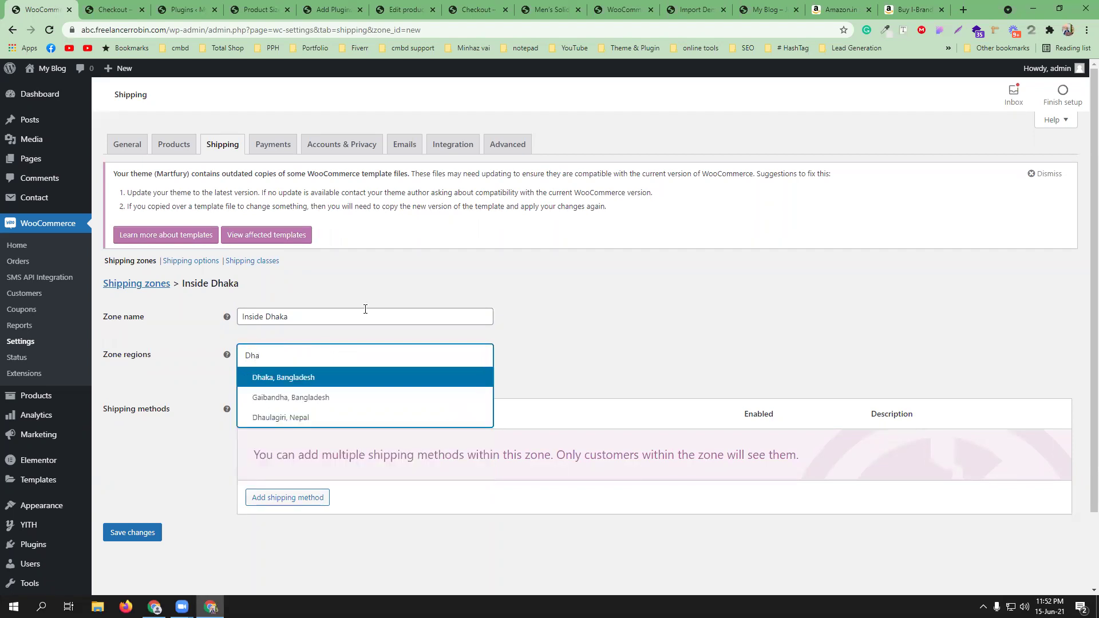
{"action": "left_click", "coordinate": [351, 377]}
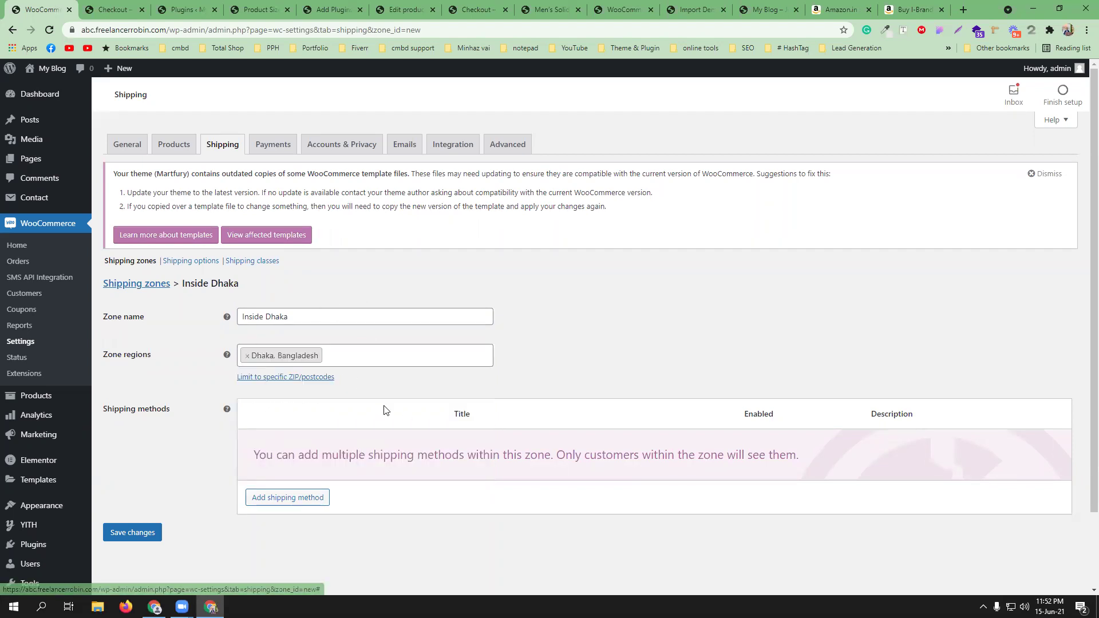
- Add Free shipping to the Inside Dhaka zone and return to the shipping zones list
{"action": "scroll", "coordinate": [343, 410], "scroll_direction": "down", "scroll_amount": 2}
{"action": "left_click", "coordinate": [291, 408]}
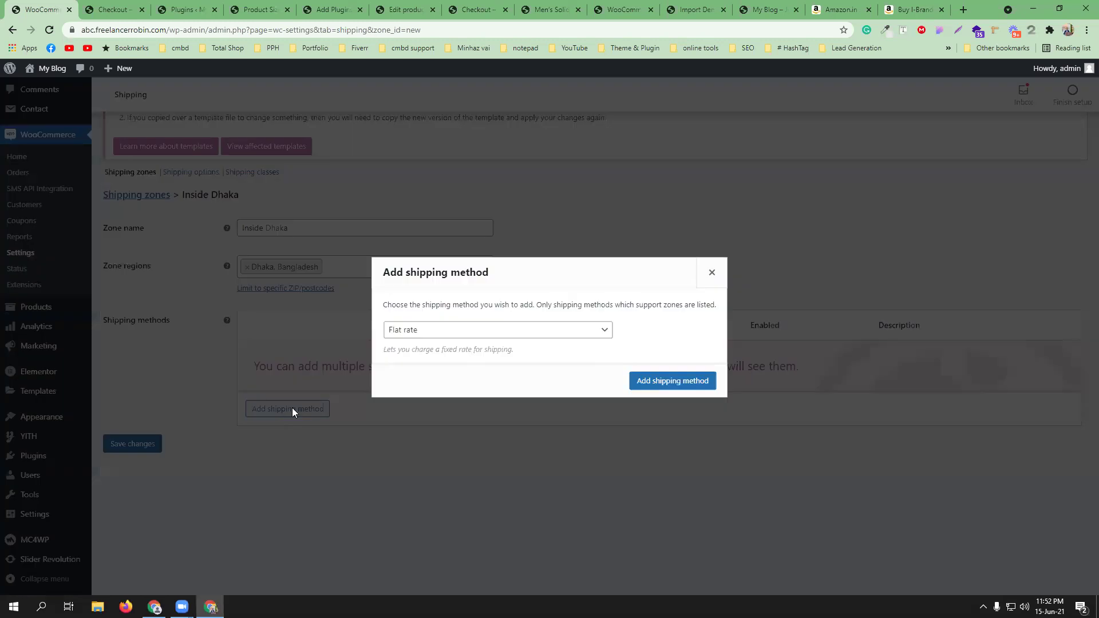
{"action": "left_click", "coordinate": [457, 332]}
{"action": "left_click", "coordinate": [452, 355]}
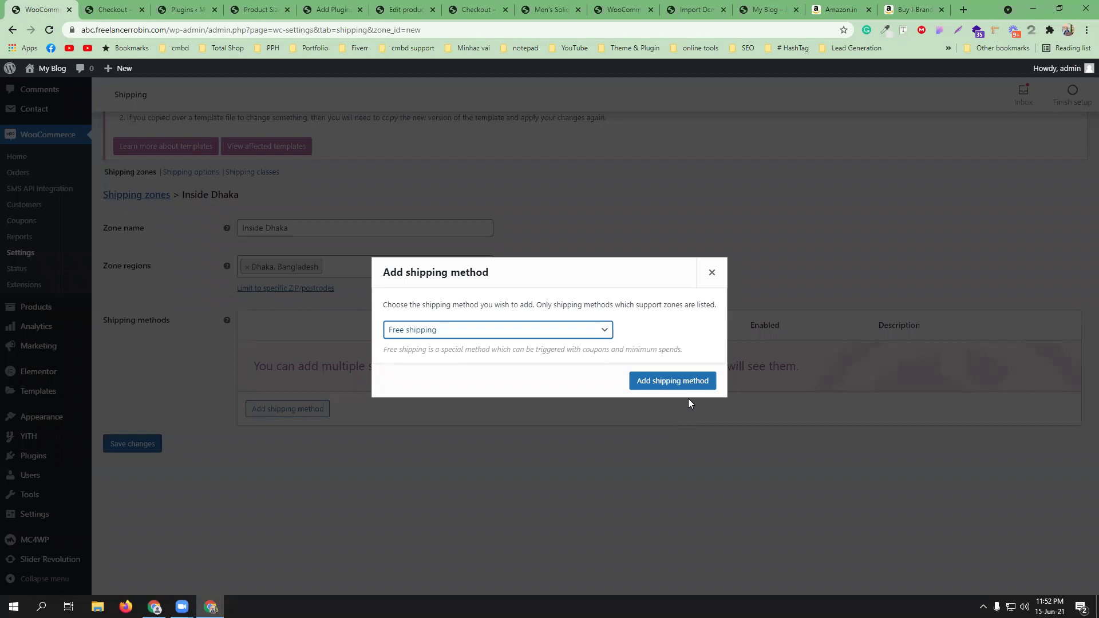
{"action": "left_click", "coordinate": [682, 381]}
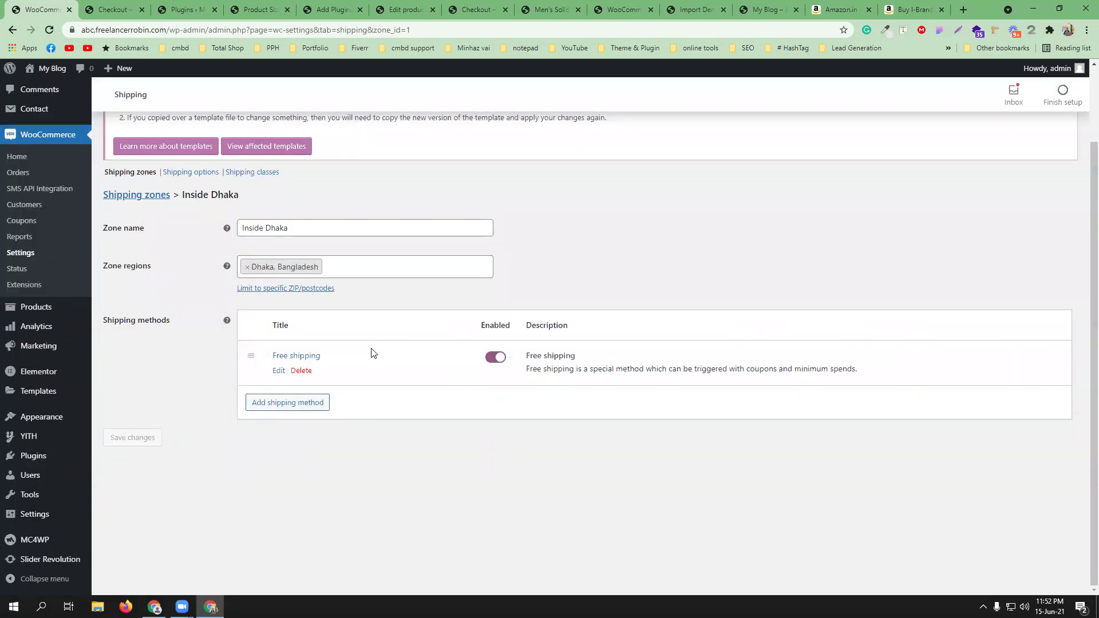
{"action": "scroll", "coordinate": [376, 358], "scroll_direction": "up", "scroll_amount": 2}
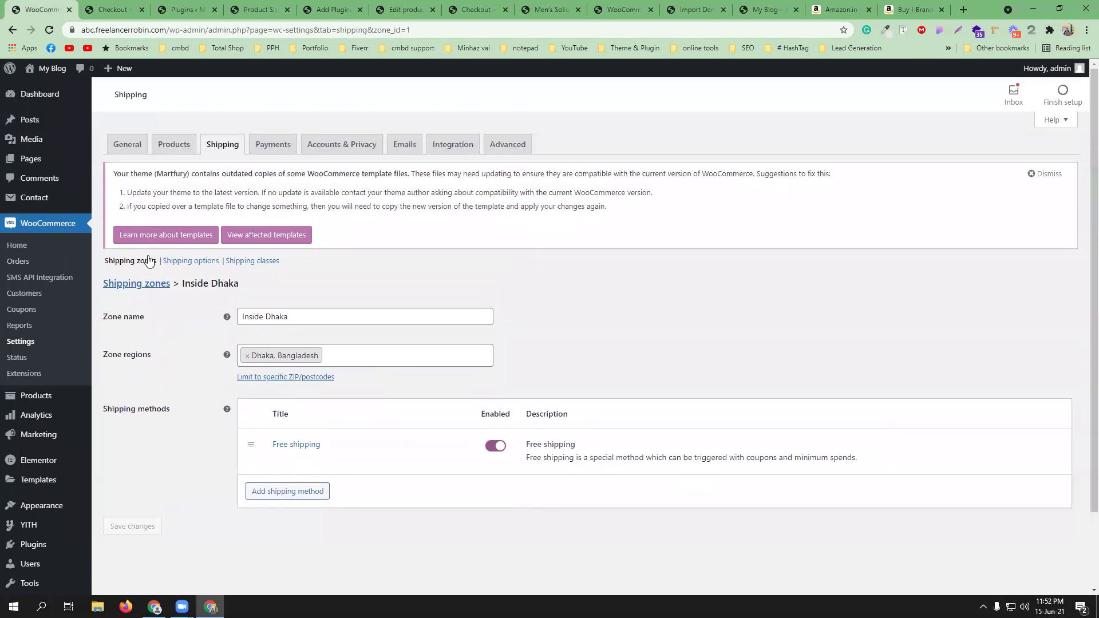
{"action": "left_click", "coordinate": [145, 290]}
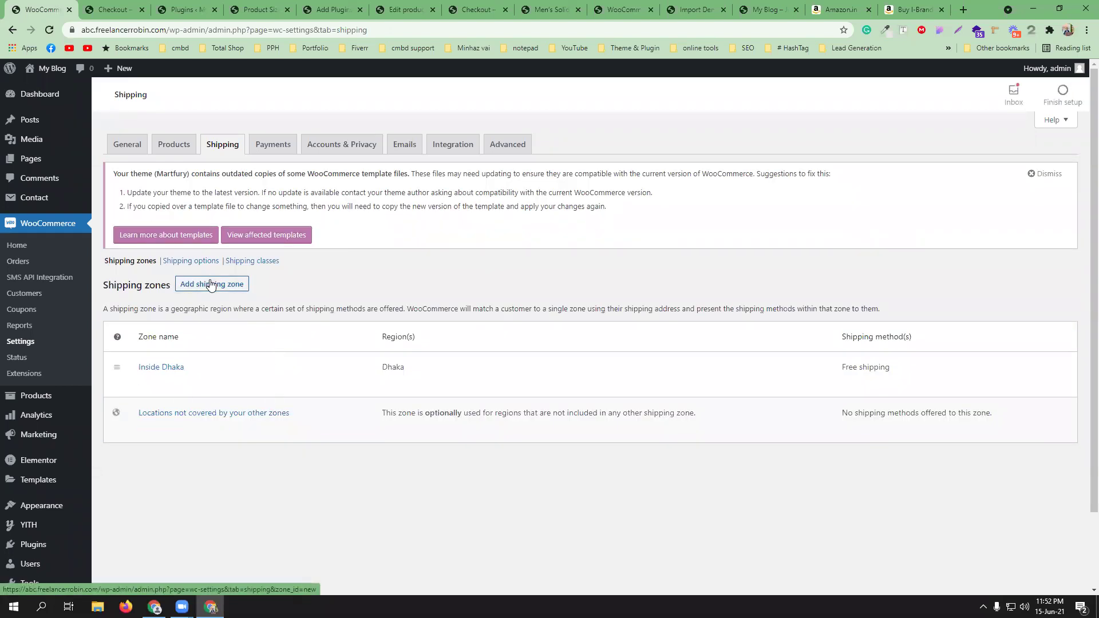
- Create a zone named 'Outside Dhaka' with Barishal, Bangladesh as its first region
{"action": "left_click", "coordinate": [211, 285]}
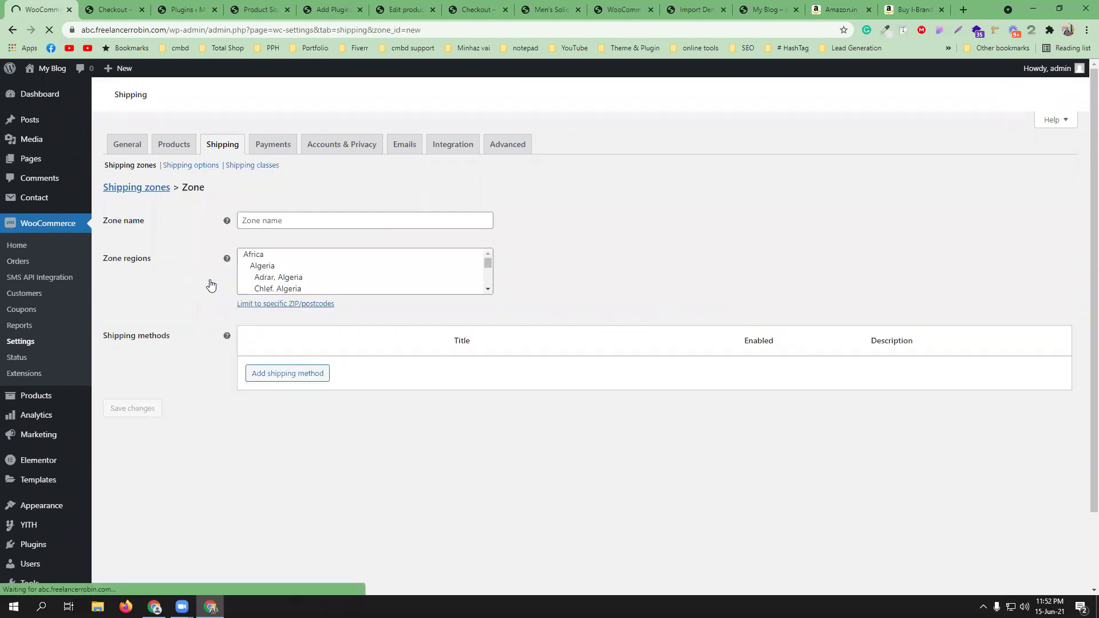
{"action": "left_click", "coordinate": [285, 316]}
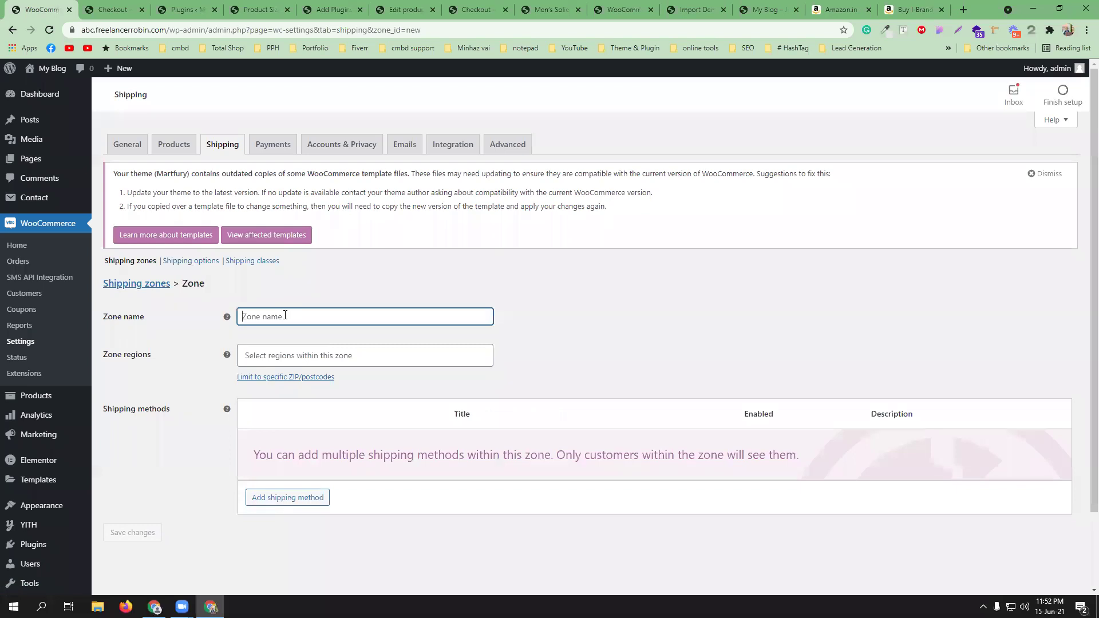
{"action": "type", "text": "Outs"}
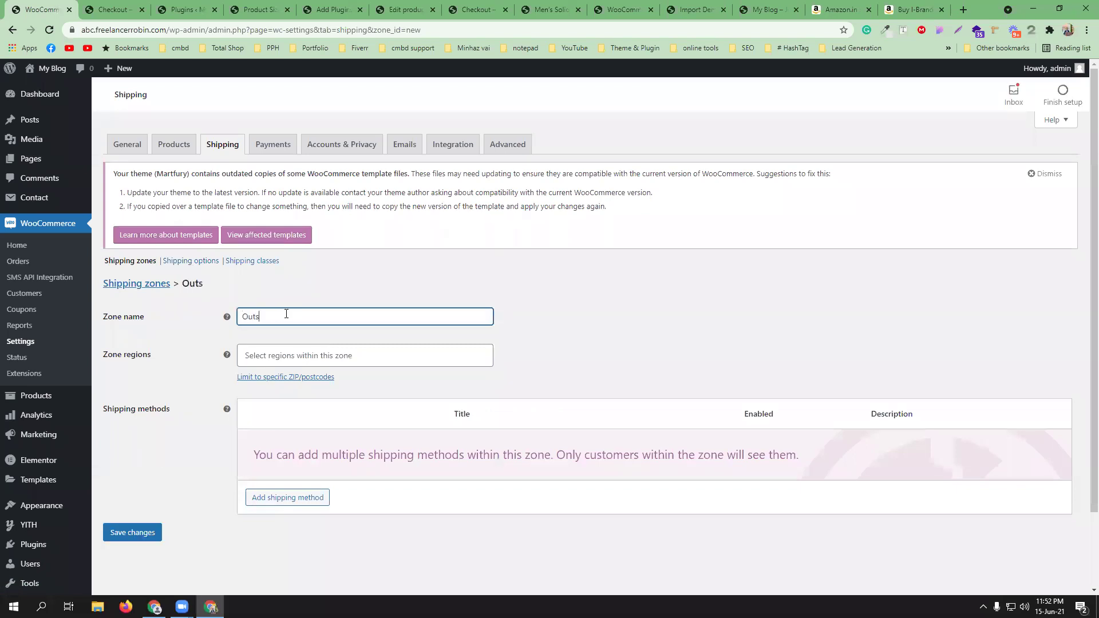
{"action": "type", "text": "ide Dhaka"}
{"action": "left_click", "coordinate": [303, 348]}
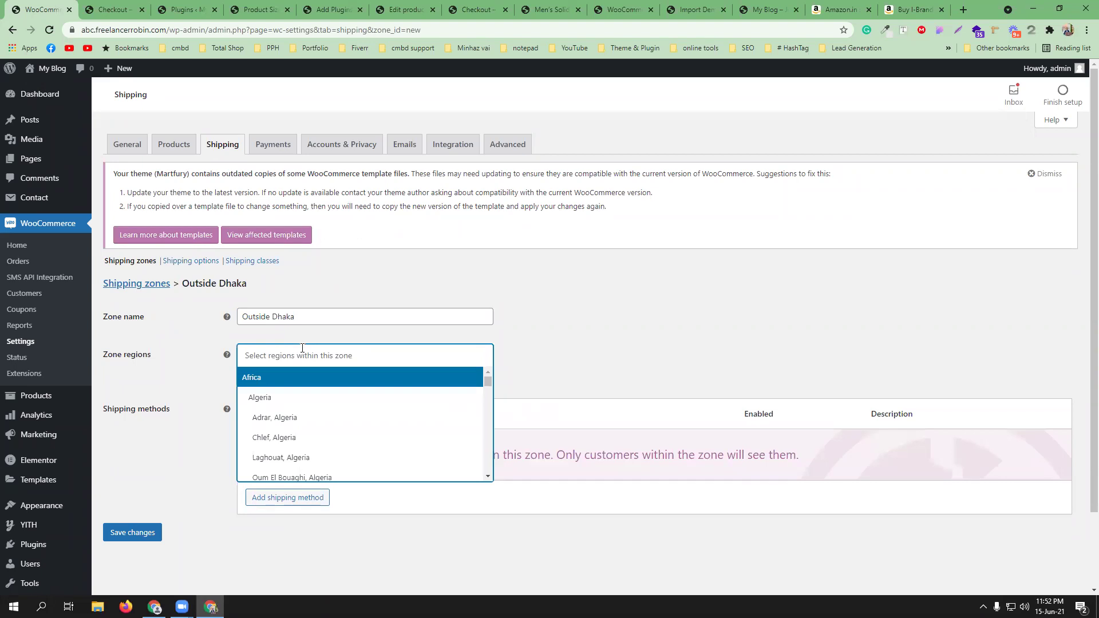
{"action": "type", "text": "Noka"}
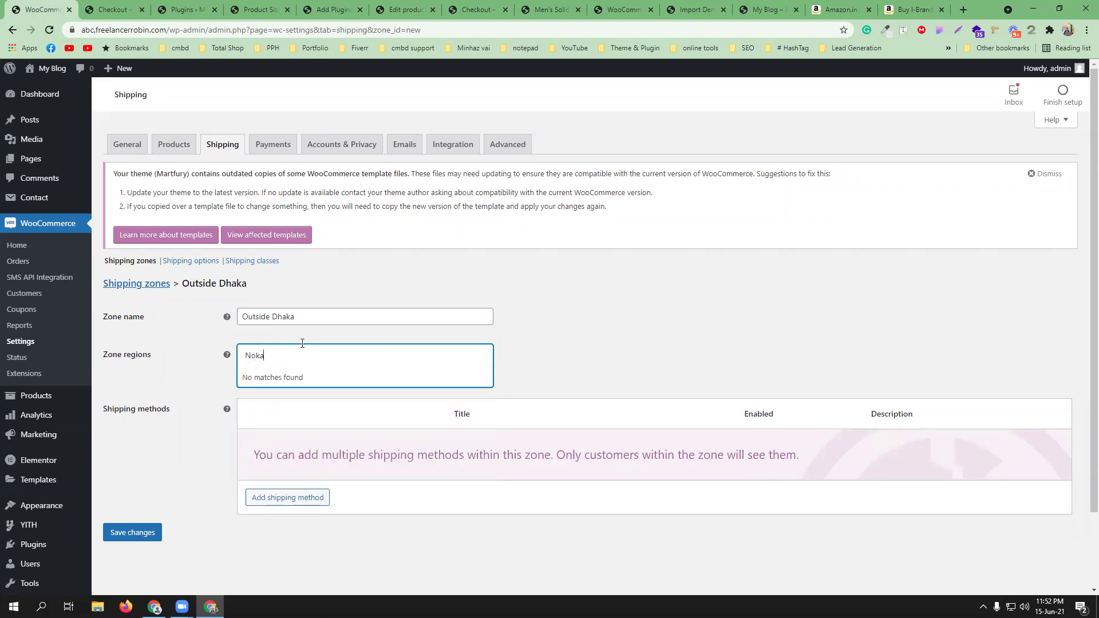
{"action": "key", "text": "BackSpace"}
{"action": "type", "text": "hali"}
{"action": "key", "text": "BackSpace"}
{"action": "key", "text": "BackSpace"}
{"action": "key", "text": "BackSpace"}
{"action": "key", "text": "BackSpace"}
{"action": "key", "text": "BackSpace"}
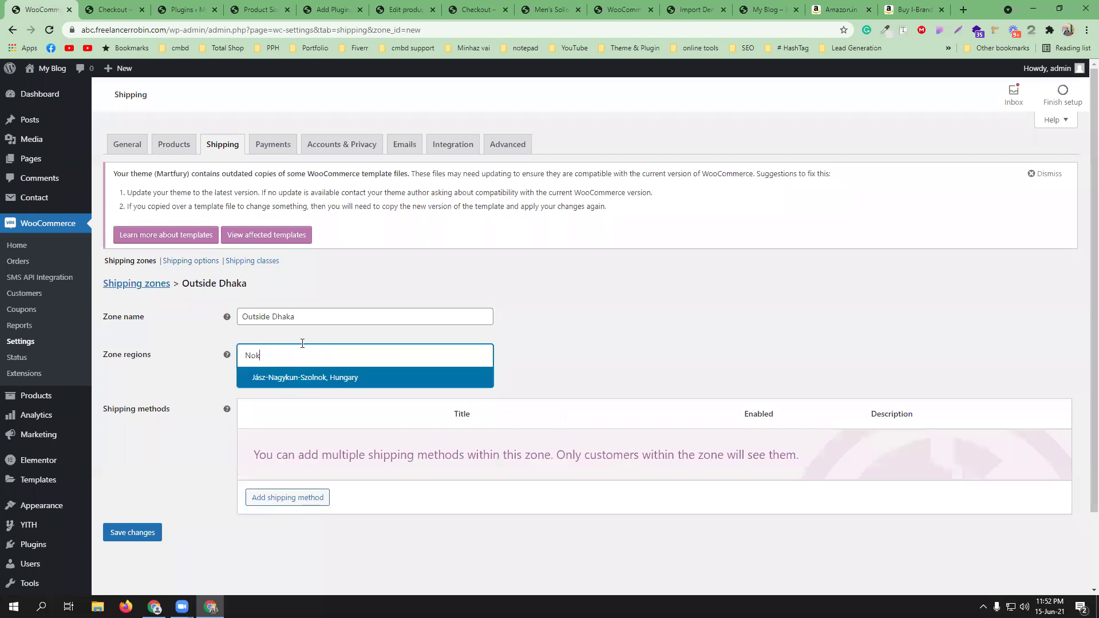
{"action": "key", "text": "BackSpace"}
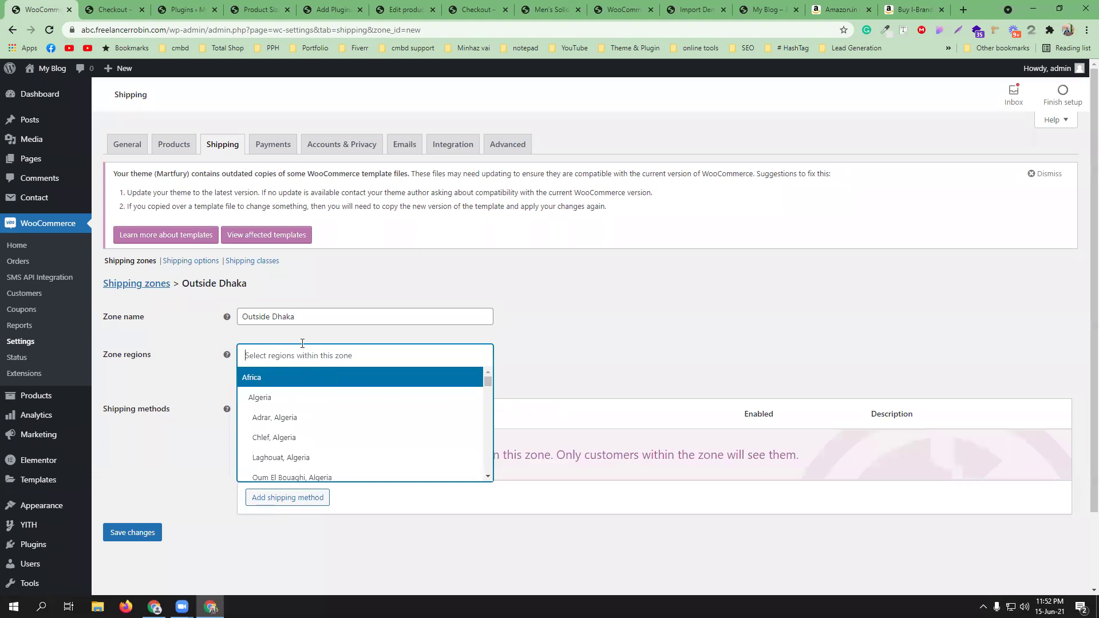
{"action": "type", "text": "Bari"}
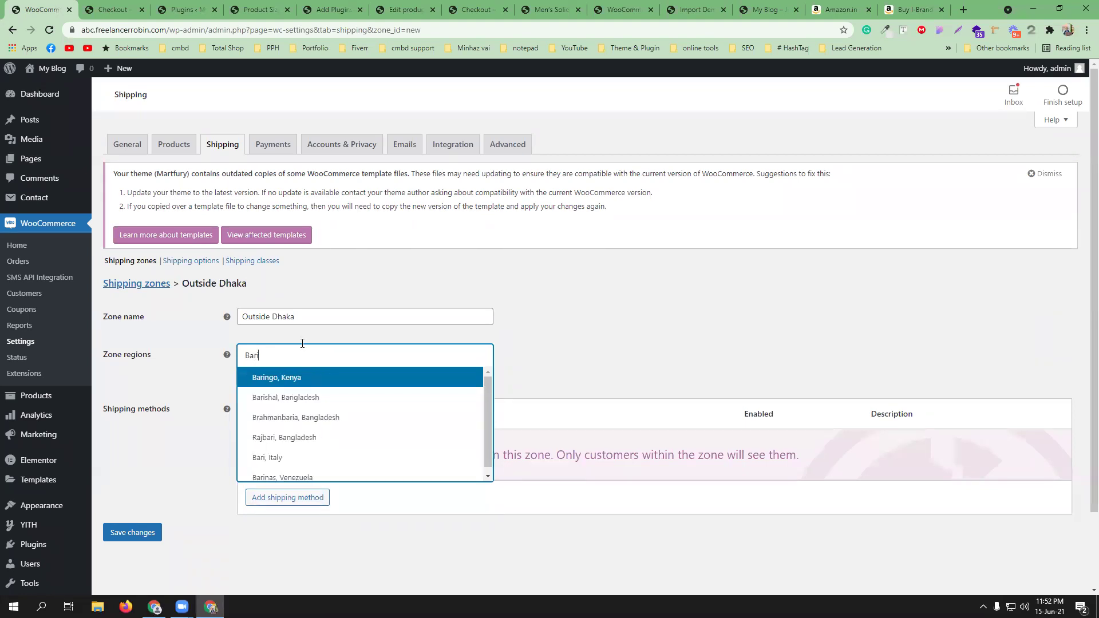
{"action": "left_click", "coordinate": [315, 397]}
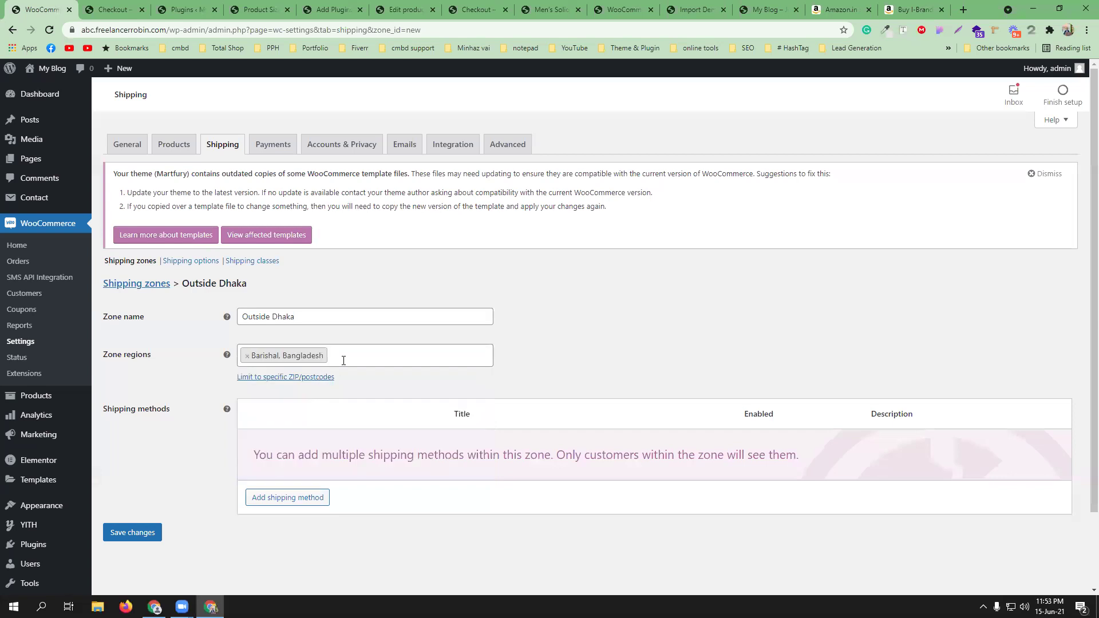
- Add Khulna, Bangladesh as a second region, then start adding a shipping method
{"action": "left_click", "coordinate": [344, 360]}
{"action": "type", "text": "Khulna"}
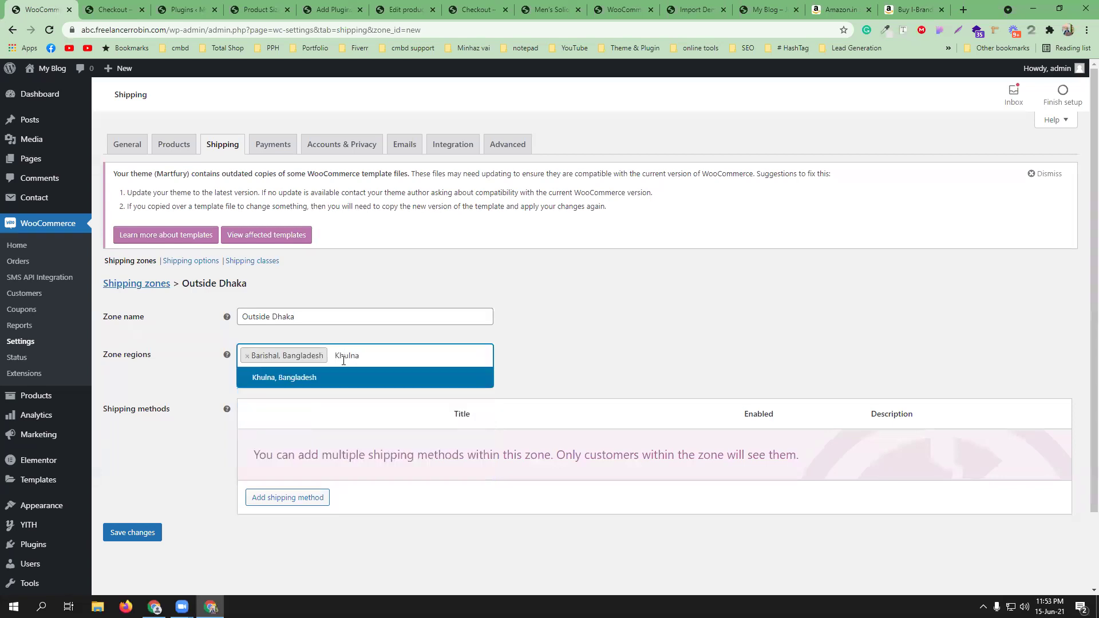
{"action": "left_click", "coordinate": [338, 377]}
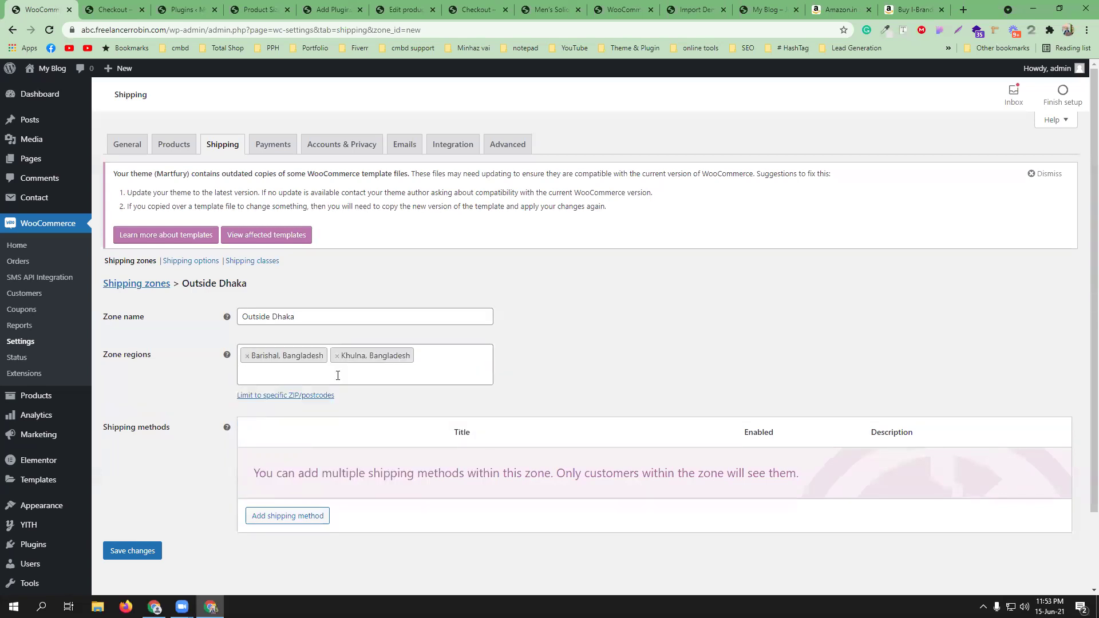
{"action": "left_click", "coordinate": [272, 515]}
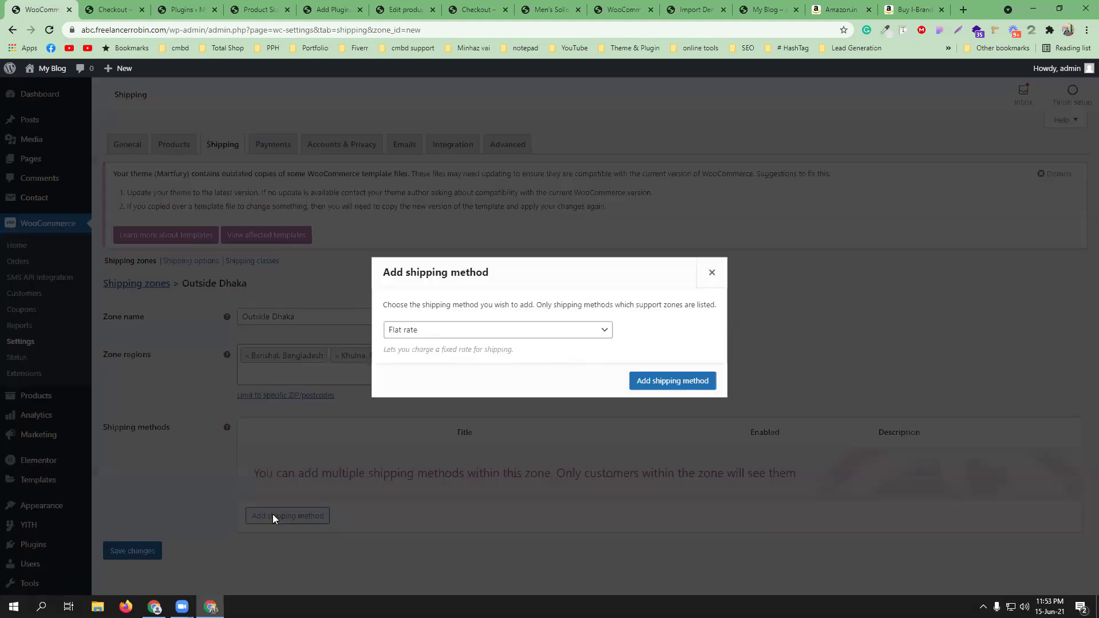
- Add a Flat rate shipping method to the Outside Dhaka zone
{"action": "left_click", "coordinate": [442, 331]}
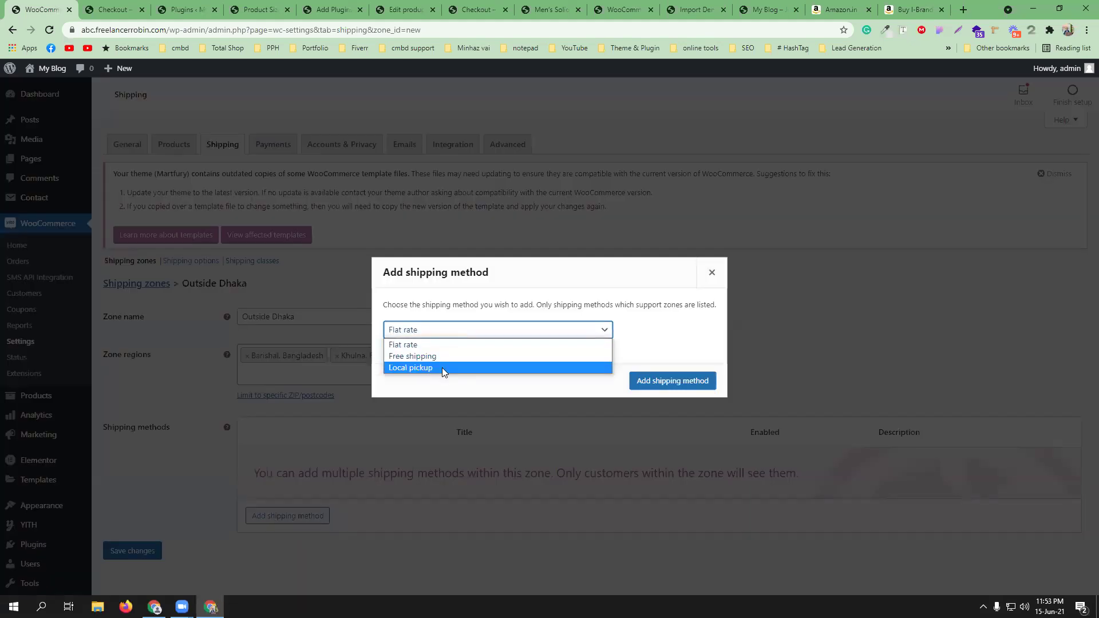
{"action": "left_click", "coordinate": [437, 344]}
{"action": "left_click", "coordinate": [673, 381]}
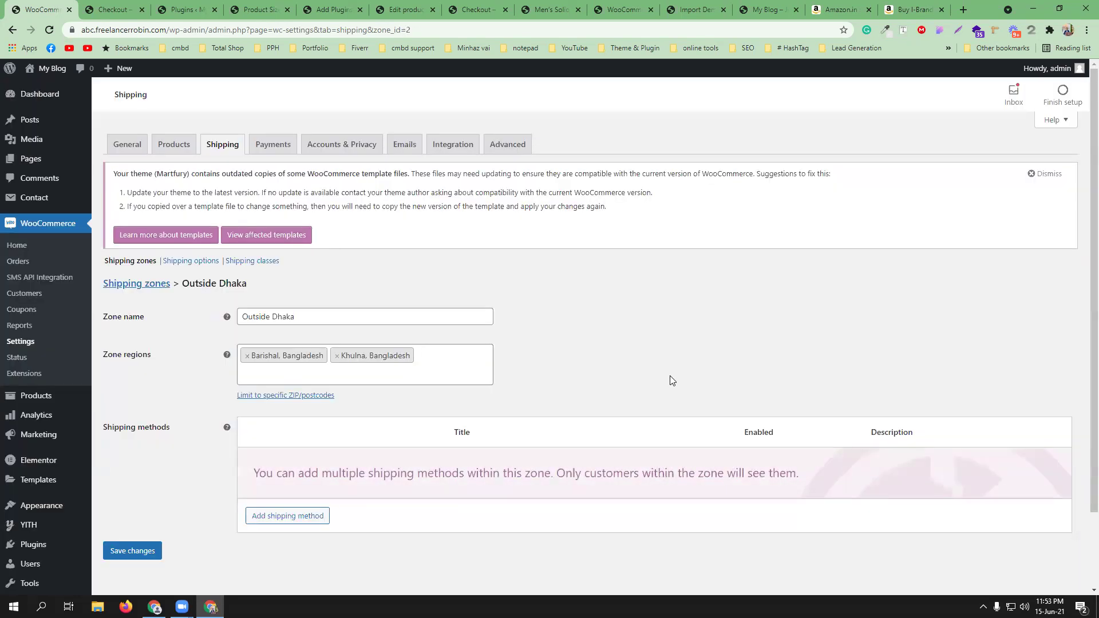
- Set the flat rate's tax status to None and its cost to 100, then save
{"action": "left_click", "coordinate": [278, 479]}
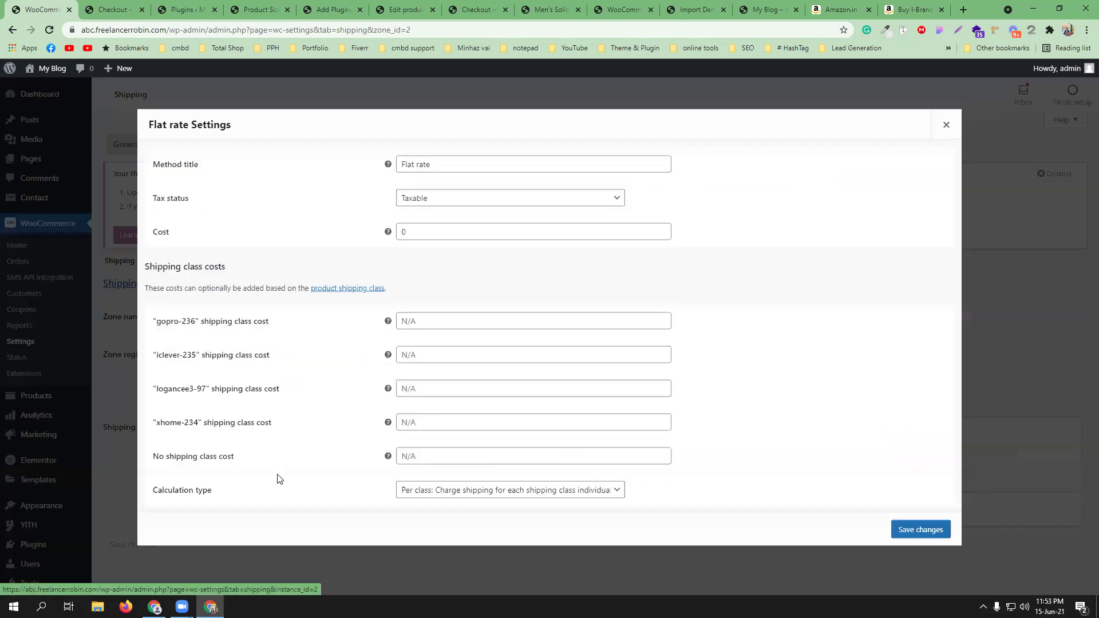
{"action": "left_click", "coordinate": [454, 204]}
{"action": "left_click", "coordinate": [452, 219]}
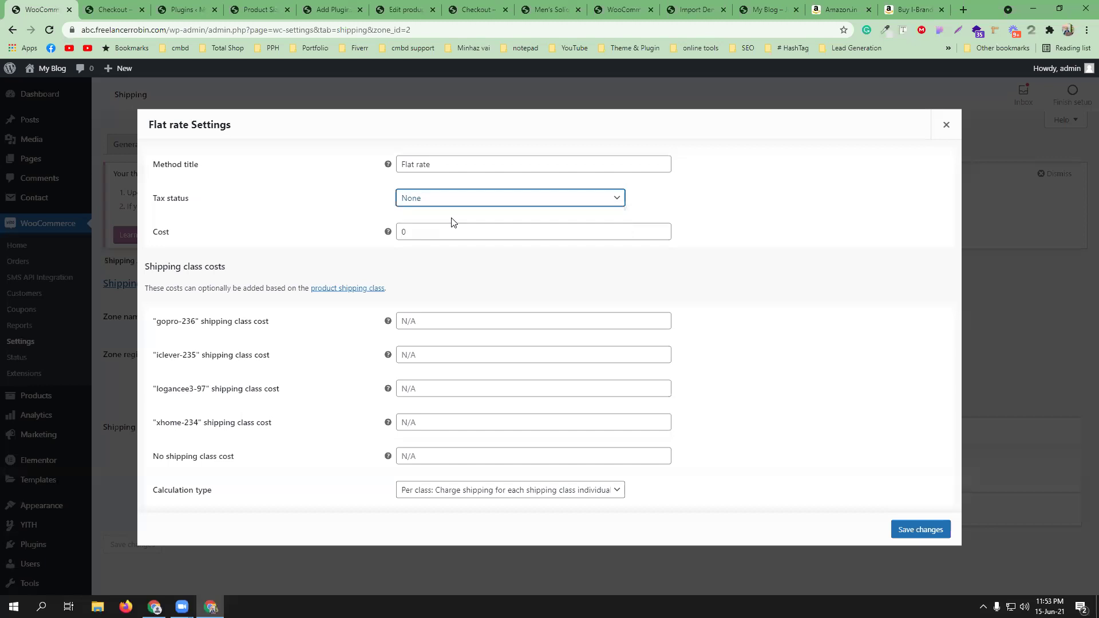
{"action": "left_click", "coordinate": [440, 230]}
{"action": "double_click", "coordinate": [403, 230]}
{"action": "type", "text": "100"}
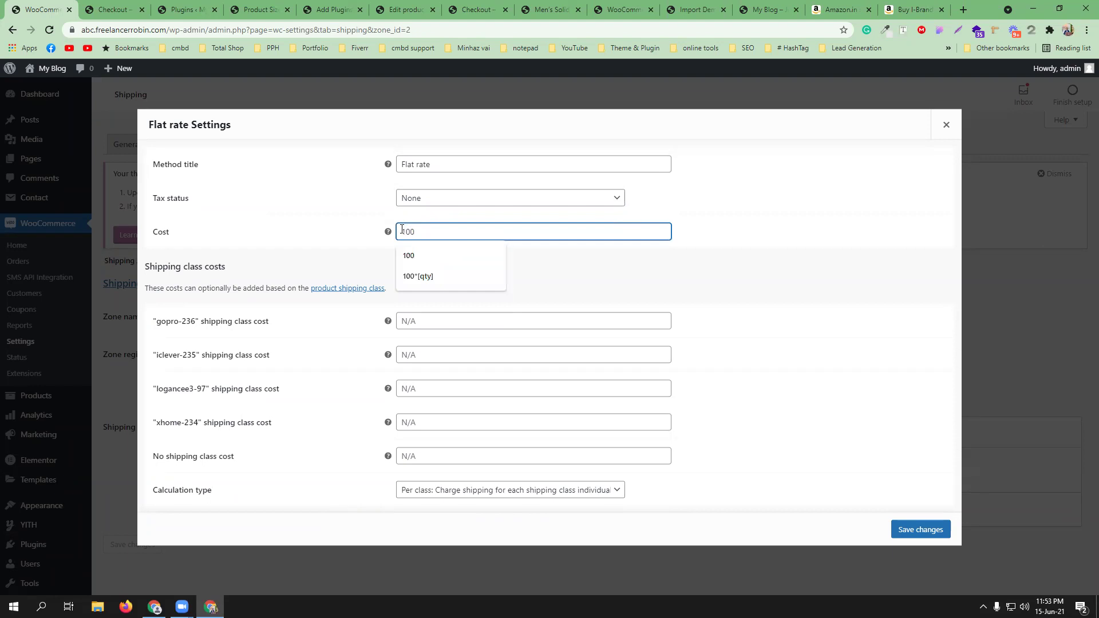
{"action": "left_click", "coordinate": [360, 241]}
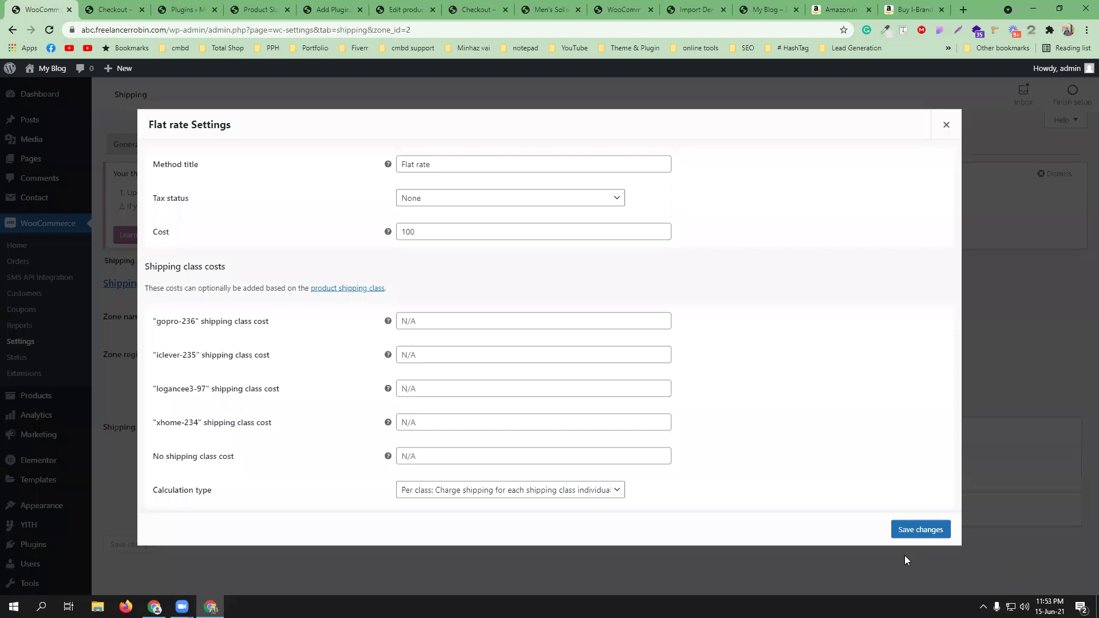
{"action": "left_click", "coordinate": [920, 530]}
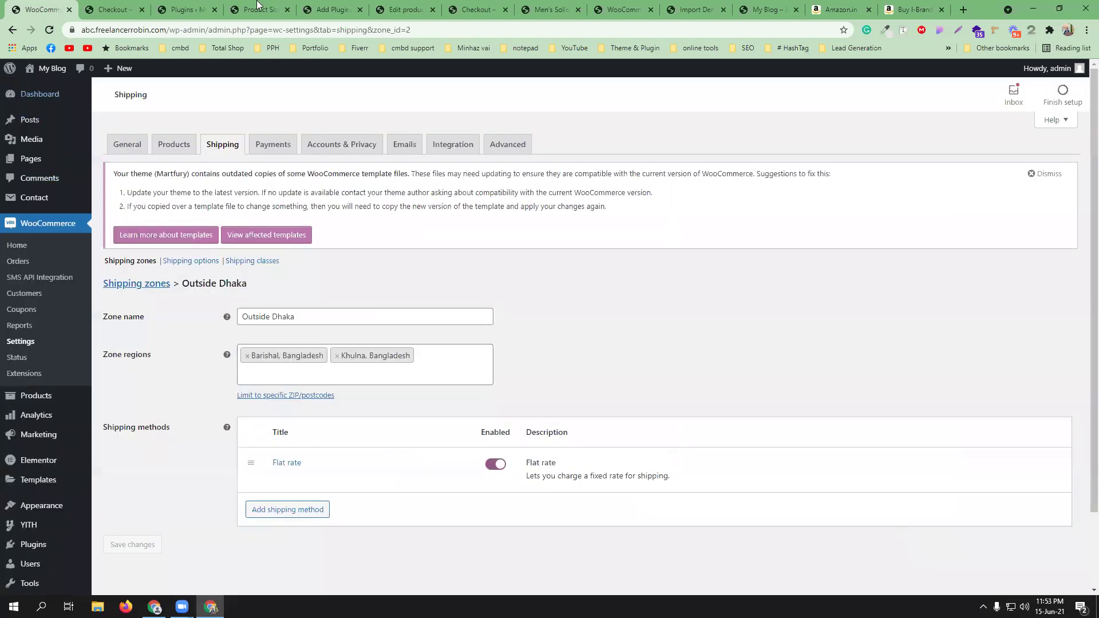
- Open the Men's Solid Slim Fit Casual Shirt's store page from All Products
{"action": "left_click", "coordinate": [278, 8]}
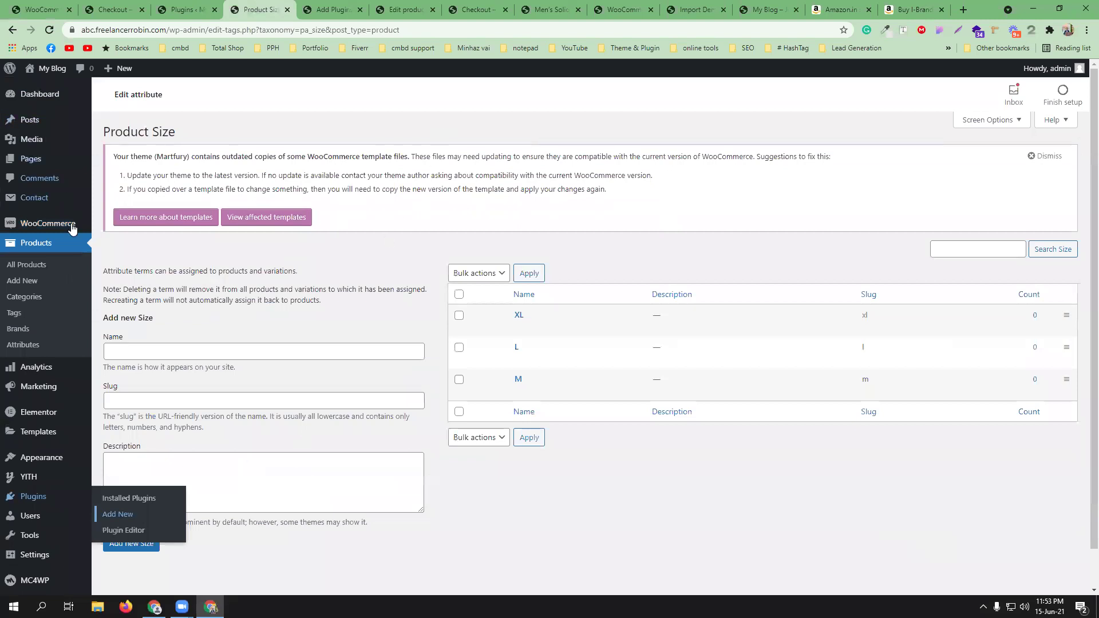
{"action": "left_click", "coordinate": [30, 265]}
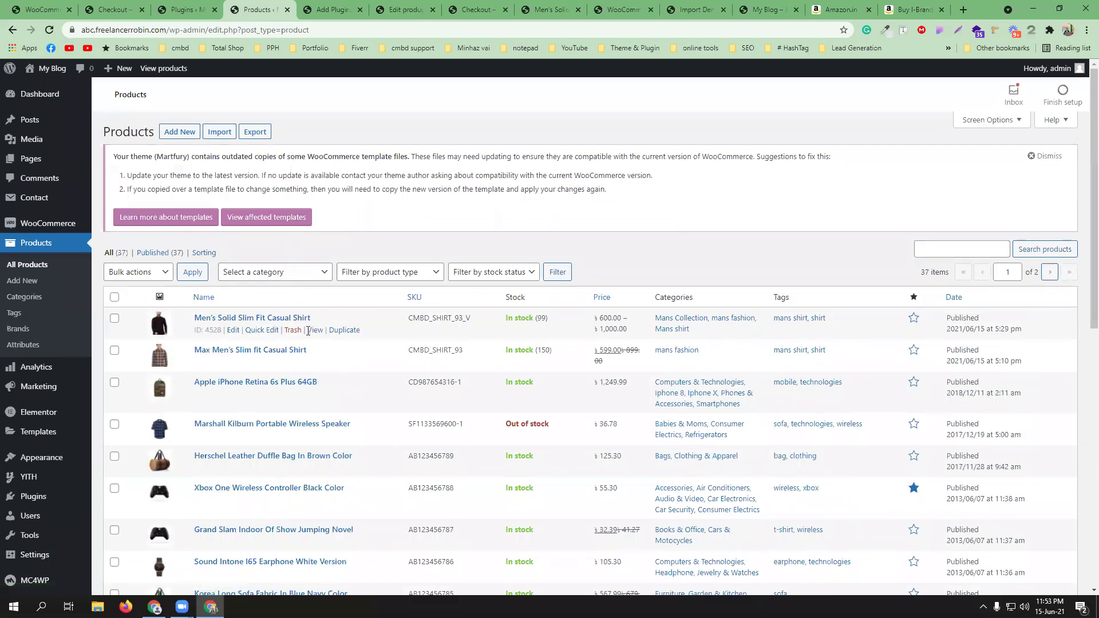
{"action": "left_click", "coordinate": [316, 330], "text": "ctrl"}
{"action": "left_click", "coordinate": [292, 4]}
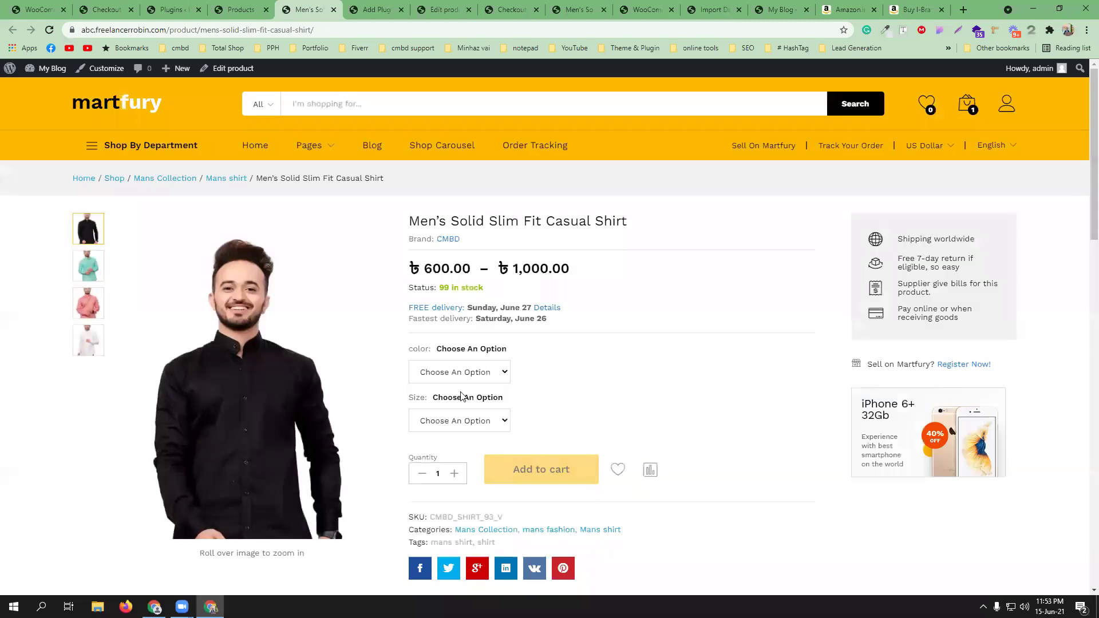
- Add the shirt in Black, size L to the cart and proceed to checkout
{"action": "left_click", "coordinate": [460, 373]}
{"action": "left_click", "coordinate": [454, 395]}
{"action": "left_click", "coordinate": [452, 420]}
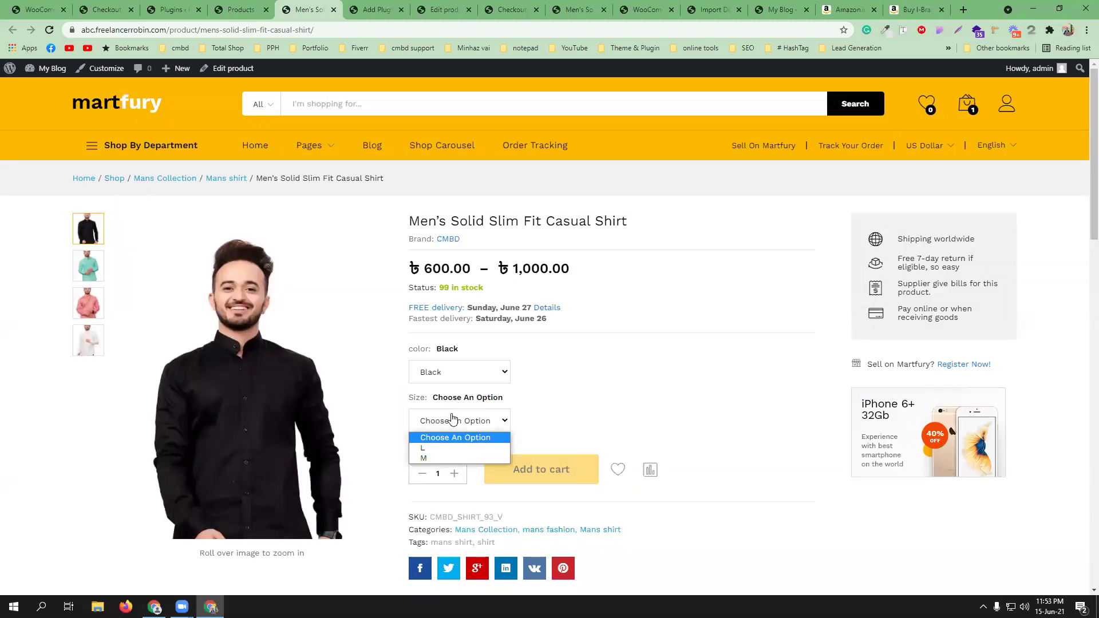
{"action": "left_click", "coordinate": [446, 447]}
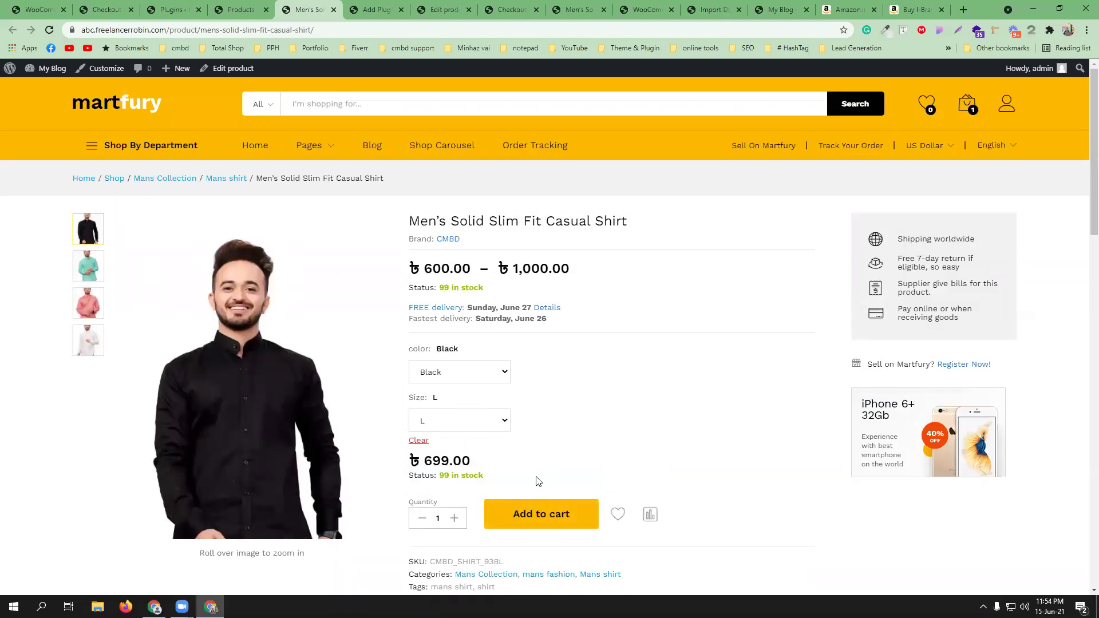
{"action": "left_click", "coordinate": [541, 514]}
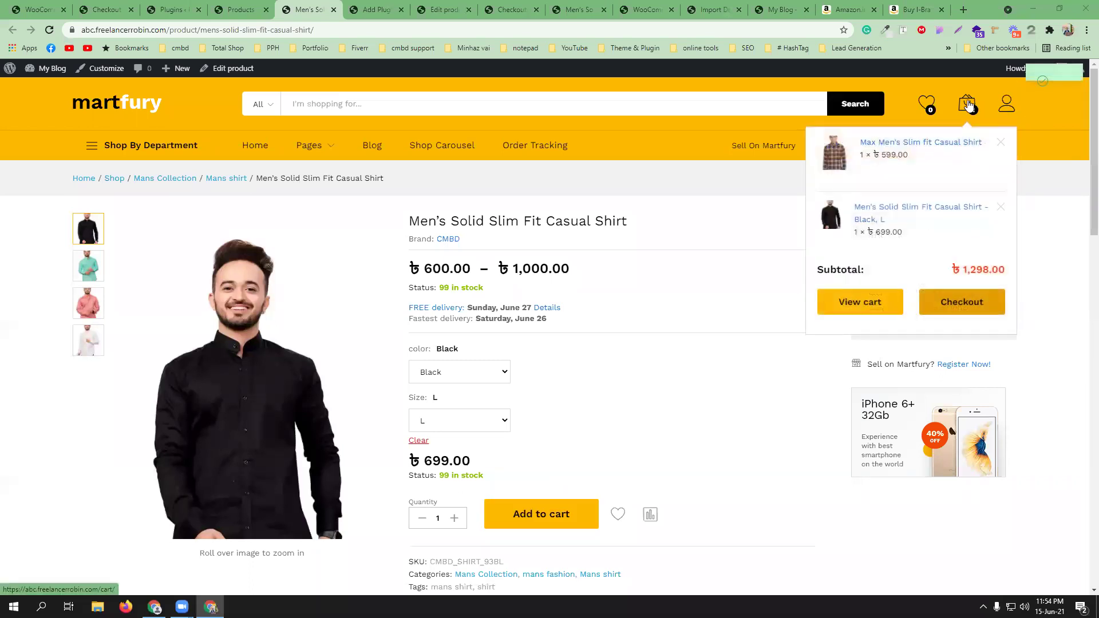
{"action": "left_click", "coordinate": [960, 316]}
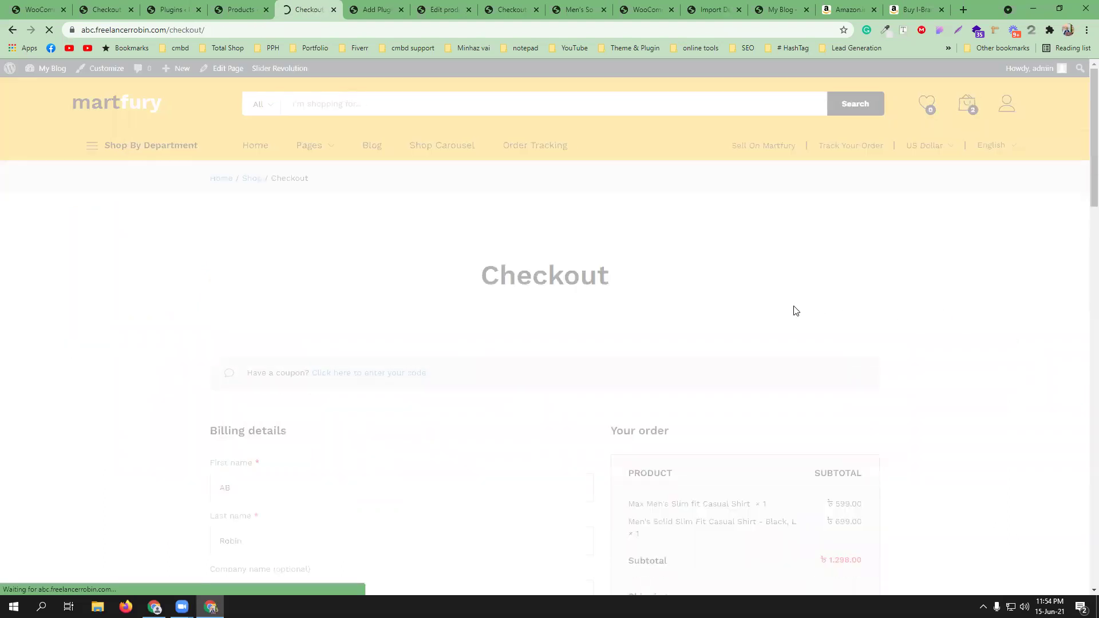
- Set the checkout billing district to Barishal
{"action": "scroll", "coordinate": [350, 277], "scroll_direction": "down", "scroll_amount": 4}
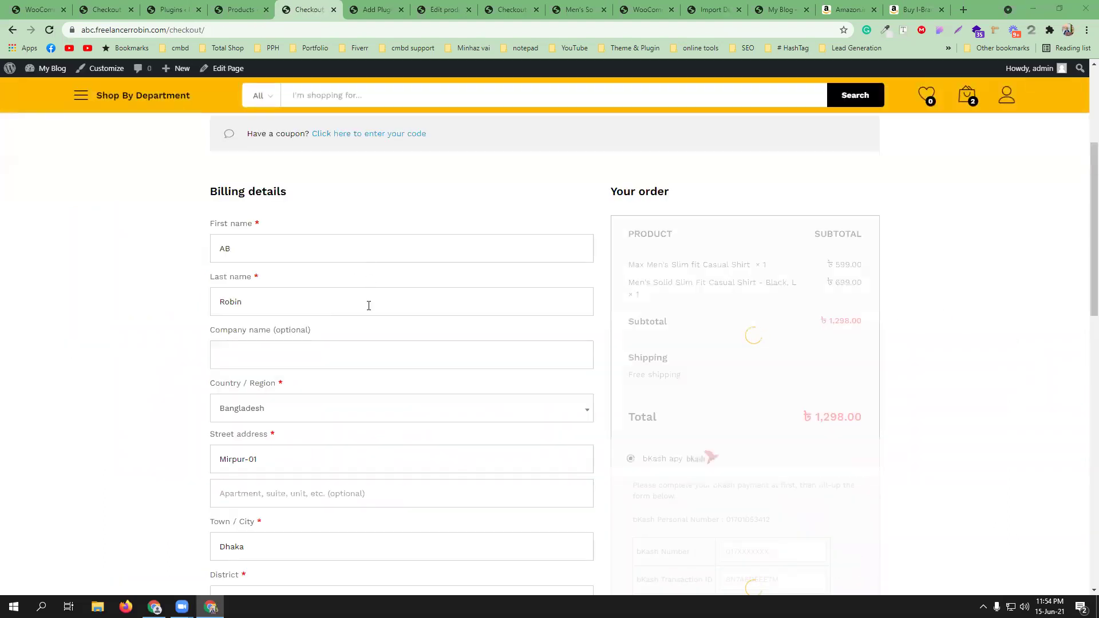
{"action": "scroll", "coordinate": [352, 353], "scroll_direction": "down", "scroll_amount": 2}
{"action": "scroll", "coordinate": [351, 351], "scroll_direction": "up", "scroll_amount": 1}
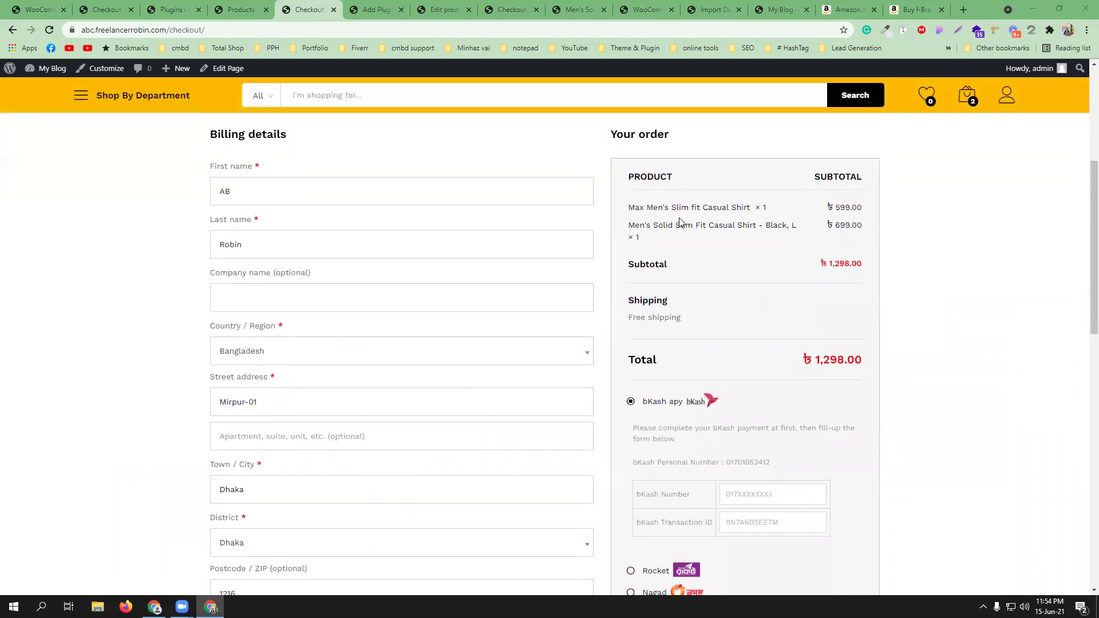
{"action": "scroll", "coordinate": [318, 358], "scroll_direction": "down", "scroll_amount": 1}
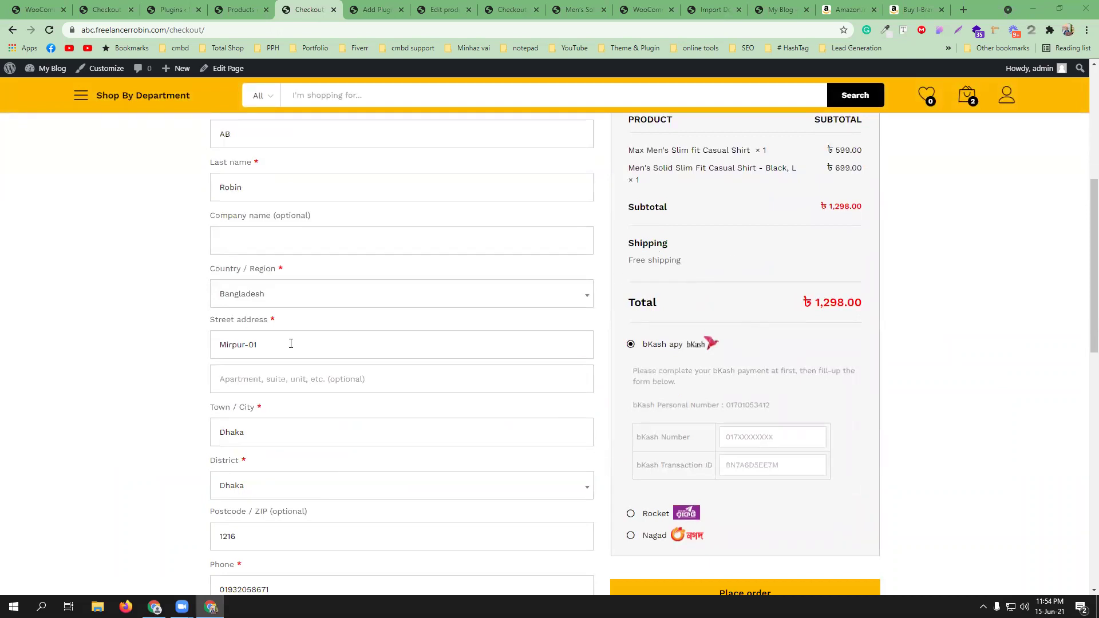
{"action": "left_click", "coordinate": [257, 487]}
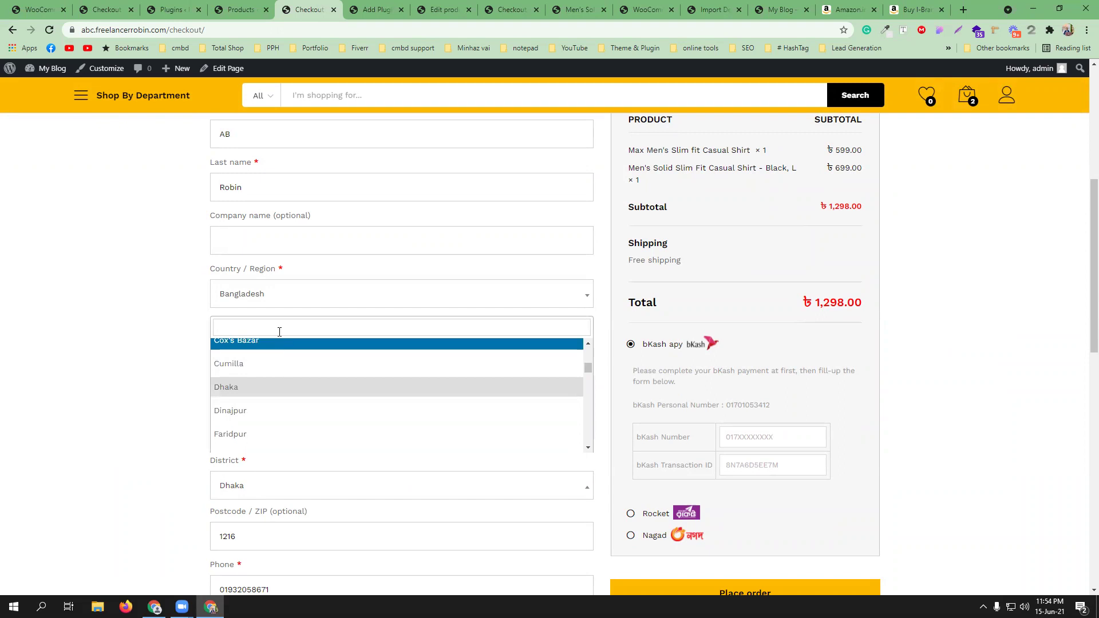
{"action": "type", "text": "ba"}
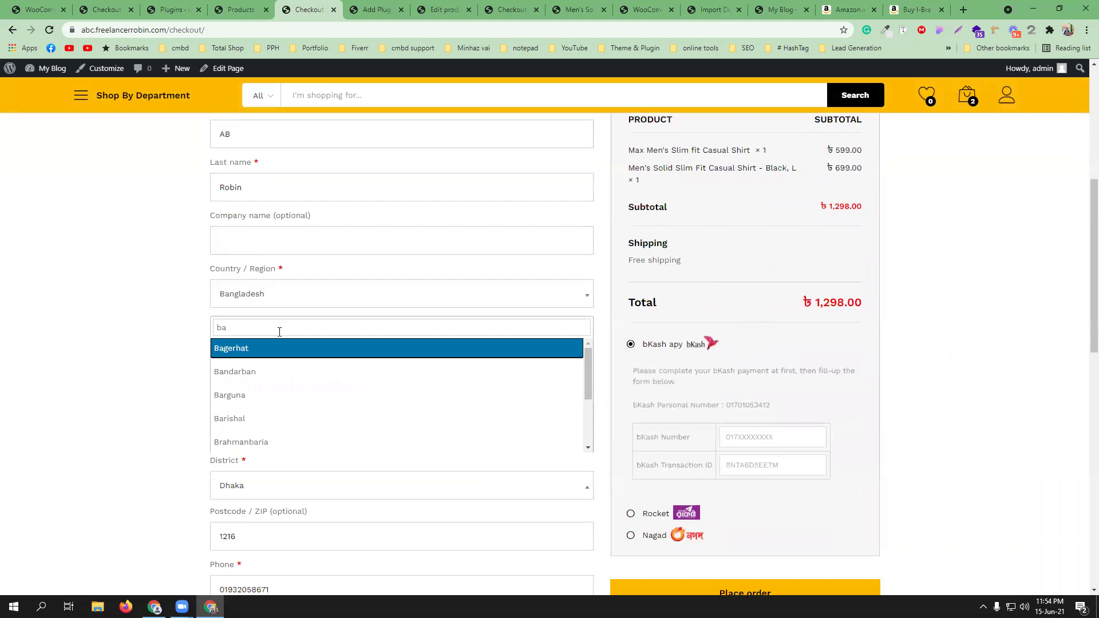
{"action": "left_click", "coordinate": [282, 417]}
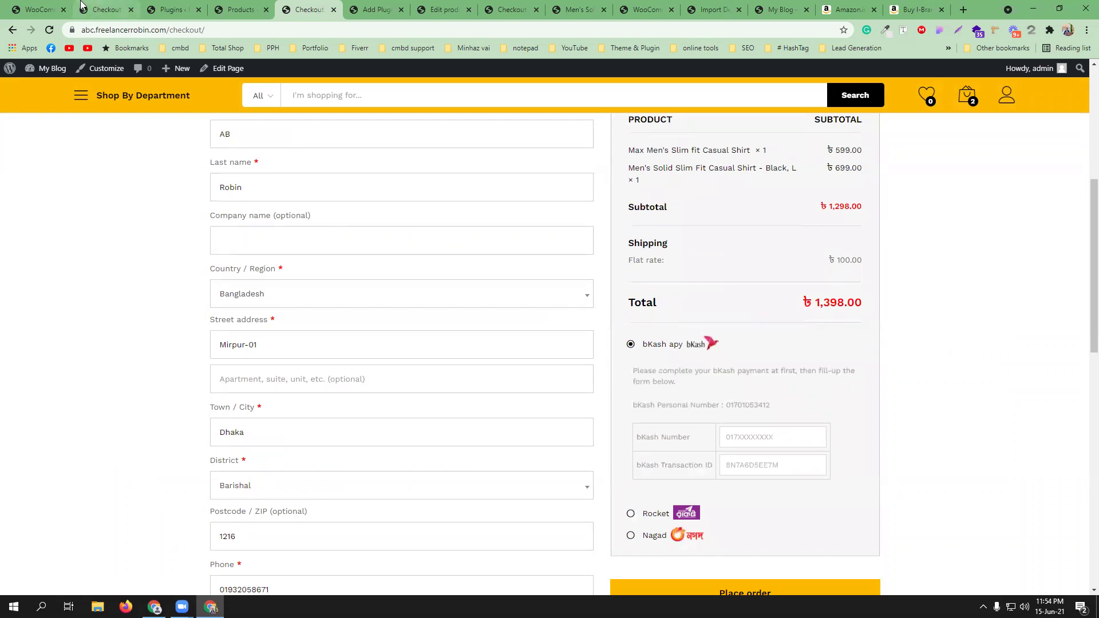
- Check the Outside Dhaka zone settings, then return to the checkout page
{"action": "left_click", "coordinate": [36, 9]}
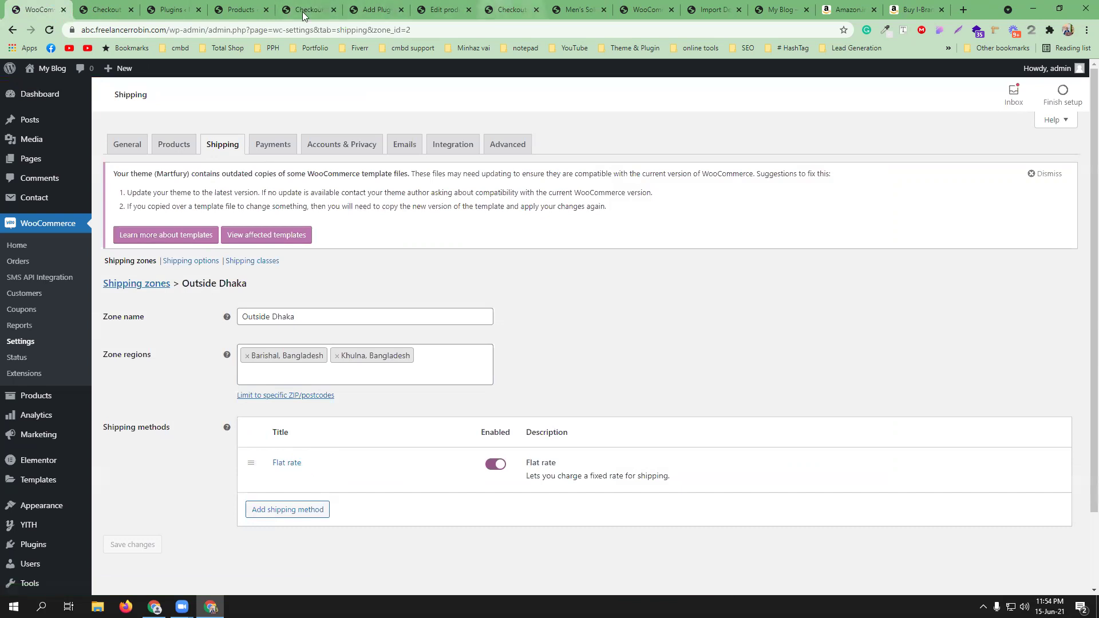
{"action": "left_click", "coordinate": [228, 8]}
{"action": "left_click", "coordinate": [309, 9]}
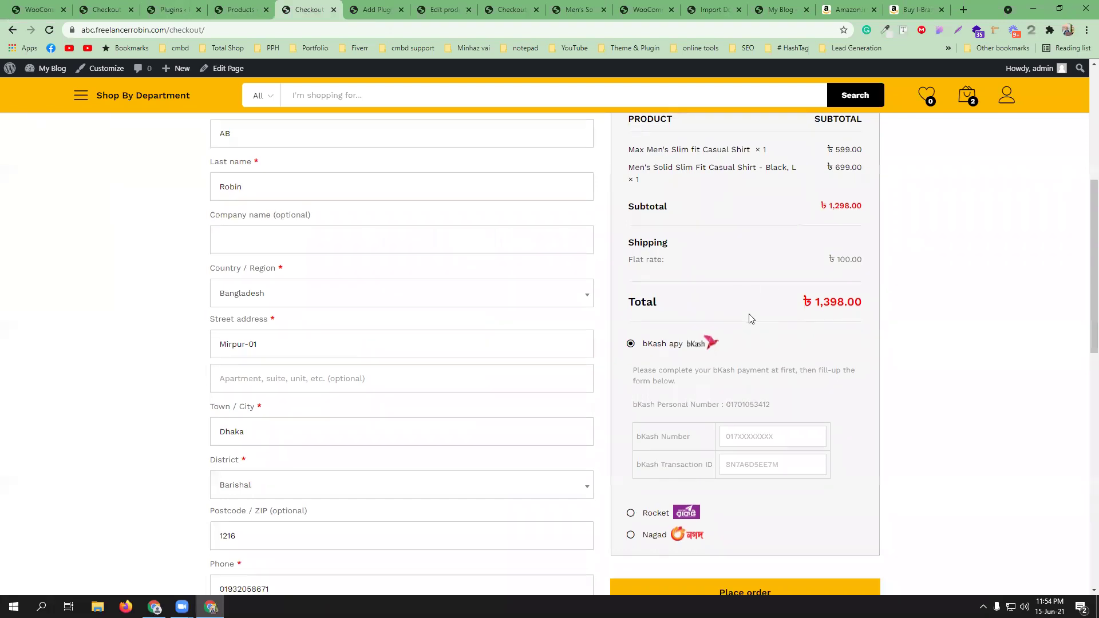
- Tick 'Ship to a different address?' on the checkout to reveal the shipping-address form
{"action": "scroll", "coordinate": [750, 315], "scroll_direction": "down", "scroll_amount": 4}
{"action": "scroll", "coordinate": [749, 315], "scroll_direction": "down", "scroll_amount": 1}
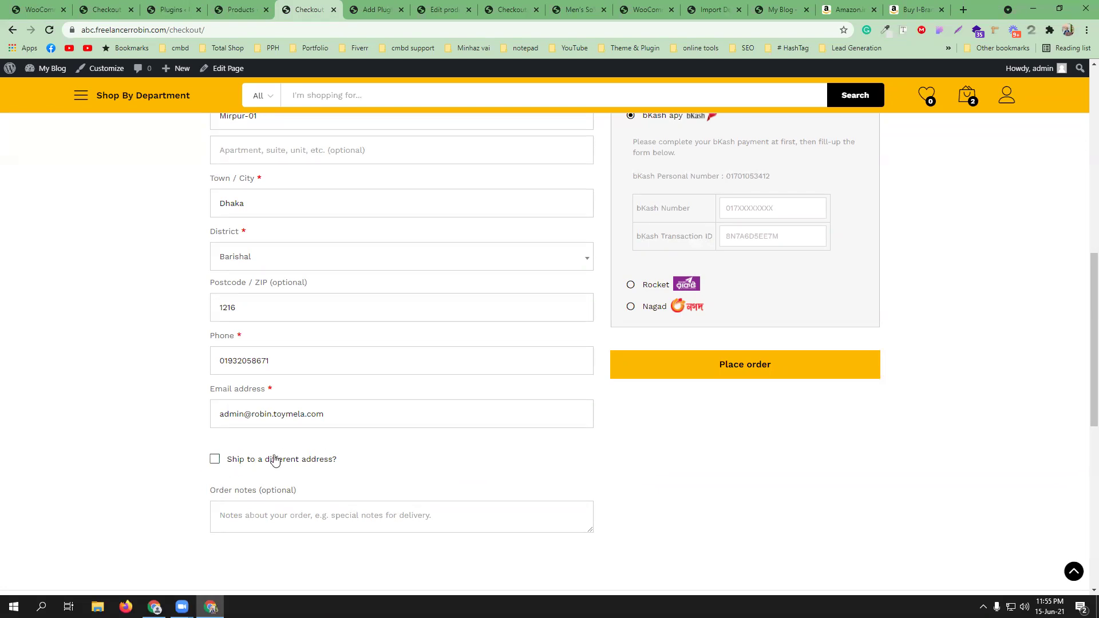
{"action": "scroll", "coordinate": [363, 441], "scroll_direction": "up", "scroll_amount": 6}
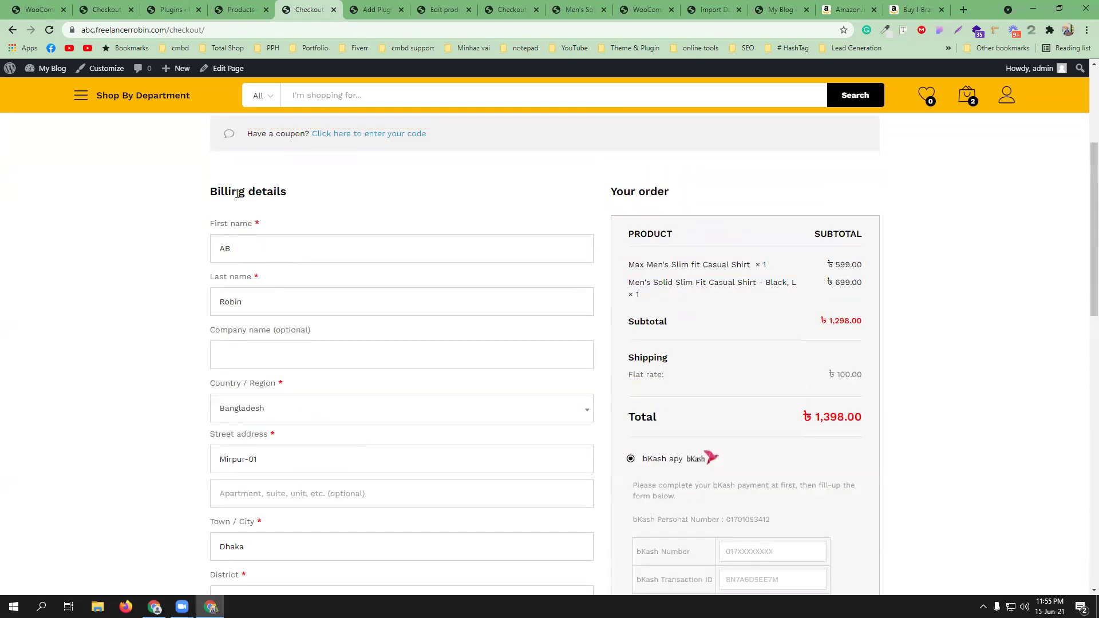
{"action": "scroll", "coordinate": [400, 405], "scroll_direction": "down", "scroll_amount": 4}
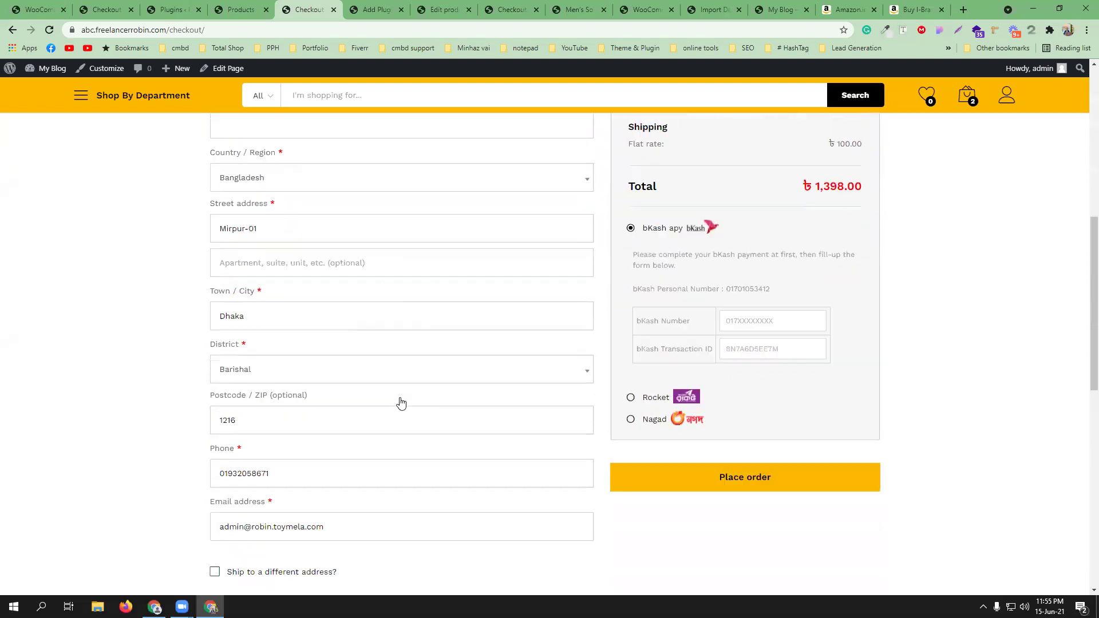
{"action": "scroll", "coordinate": [400, 403], "scroll_direction": "down", "scroll_amount": 2}
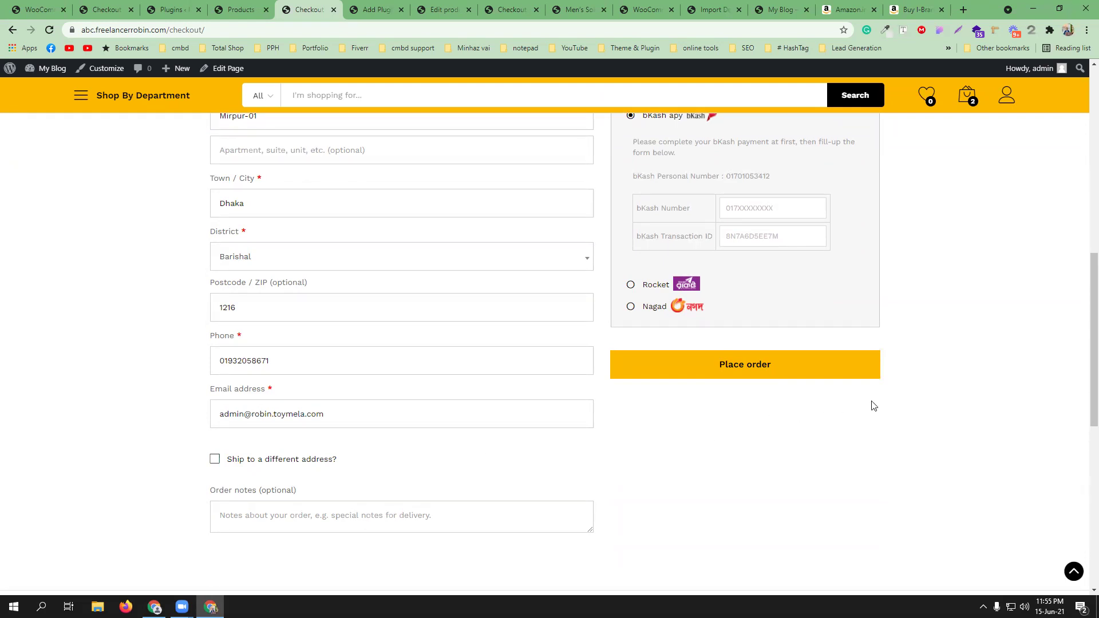
{"action": "scroll", "coordinate": [401, 418], "scroll_direction": "up", "scroll_amount": 6}
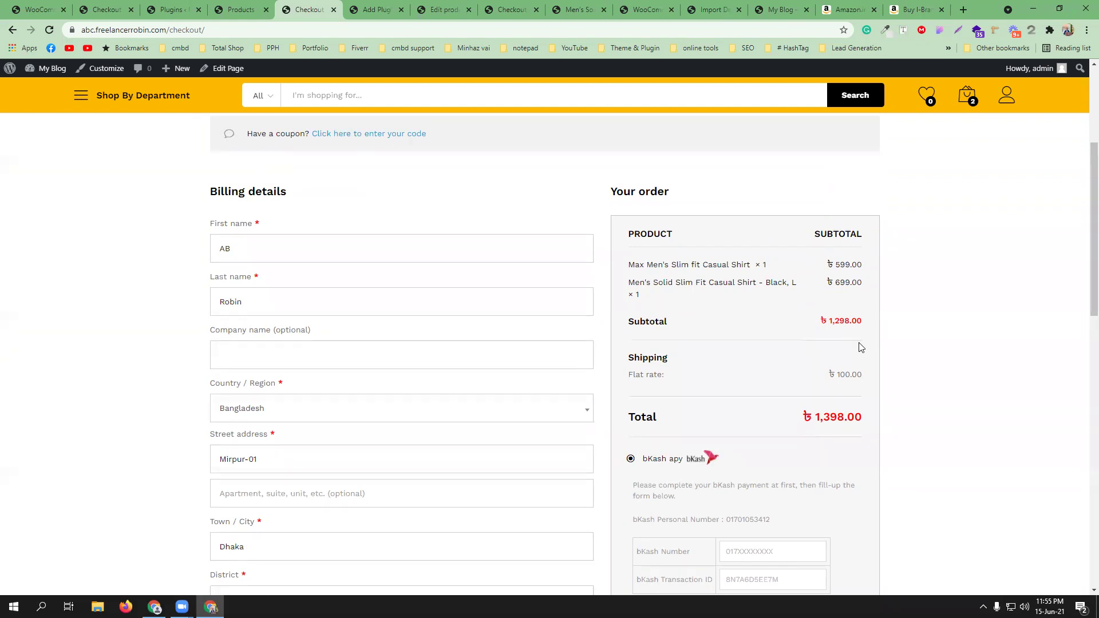
{"action": "scroll", "coordinate": [449, 388], "scroll_direction": "down", "scroll_amount": 3}
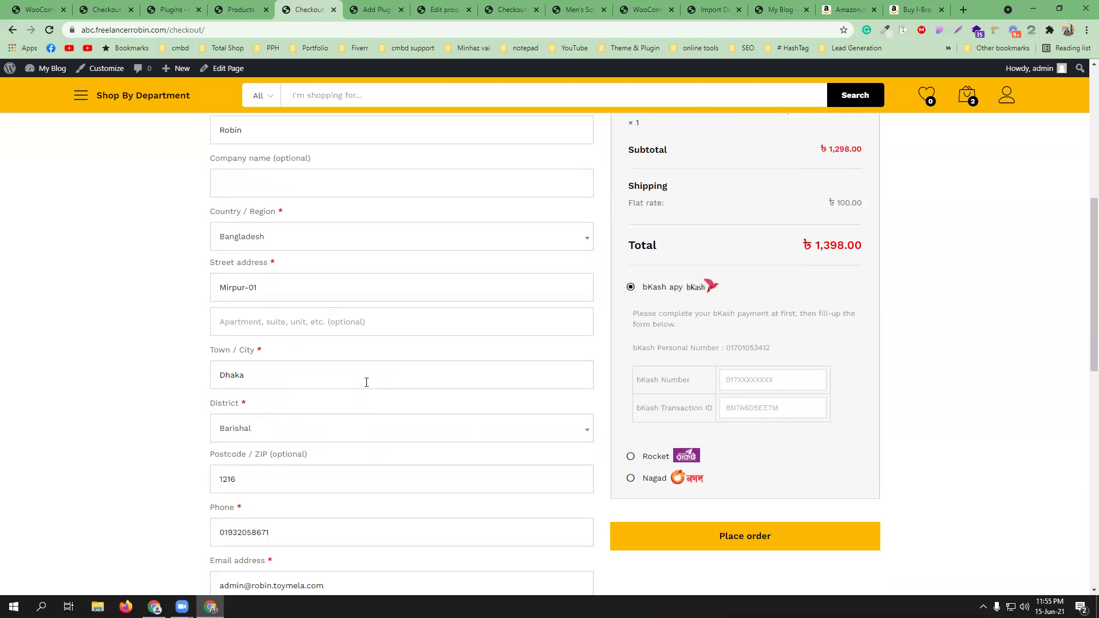
{"action": "scroll", "coordinate": [366, 382], "scroll_direction": "up", "scroll_amount": 1}
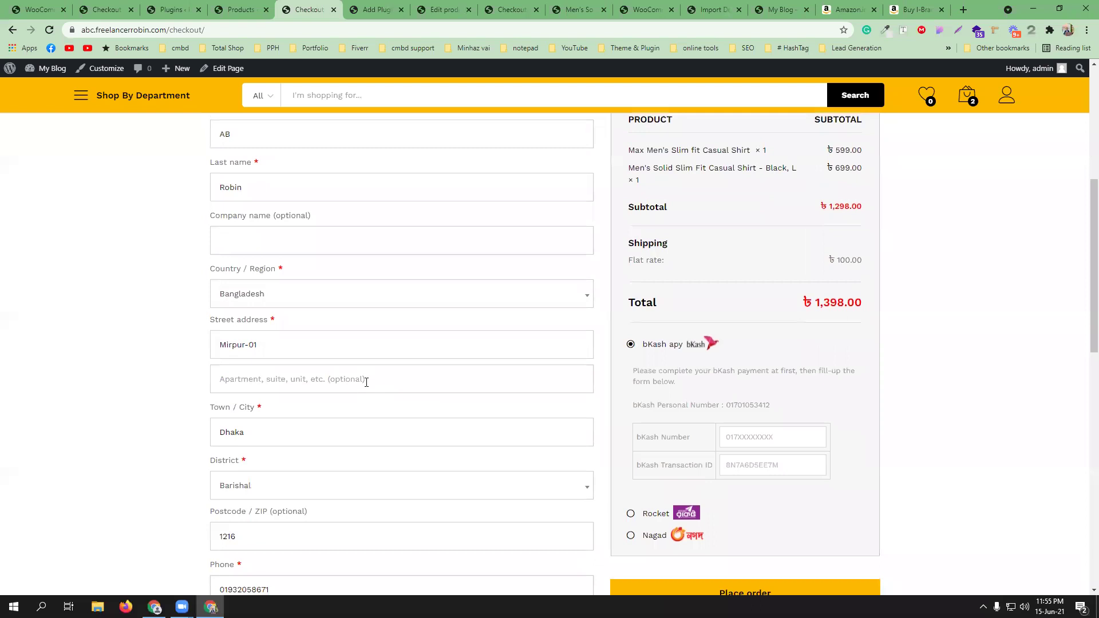
{"action": "scroll", "coordinate": [404, 368], "scroll_direction": "up", "scroll_amount": 1}
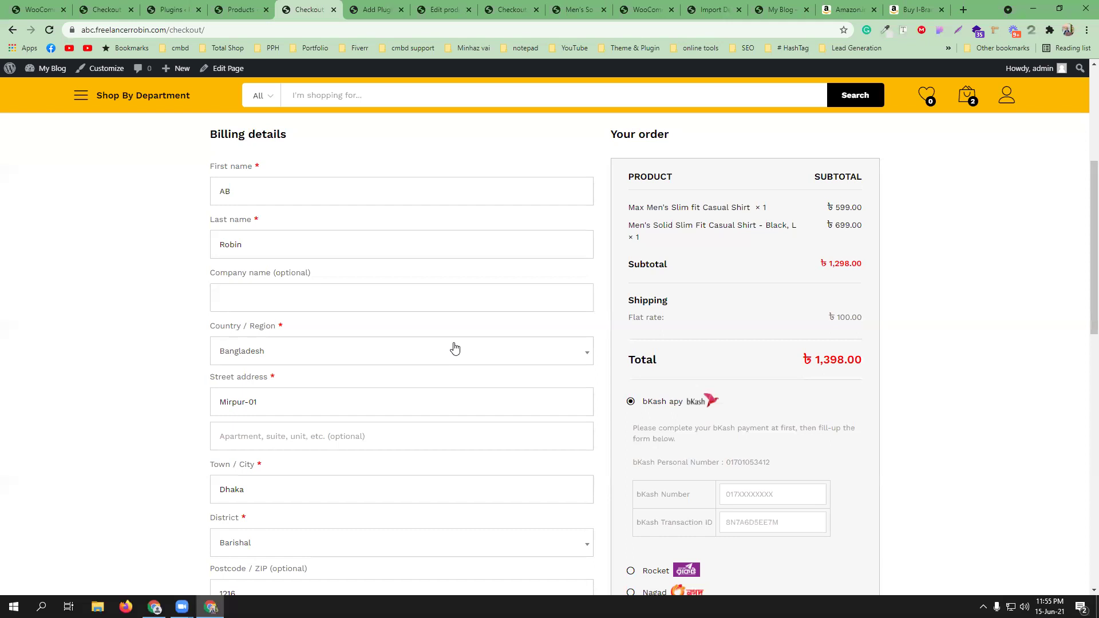
{"action": "scroll", "coordinate": [344, 389], "scroll_direction": "down", "scroll_amount": 4}
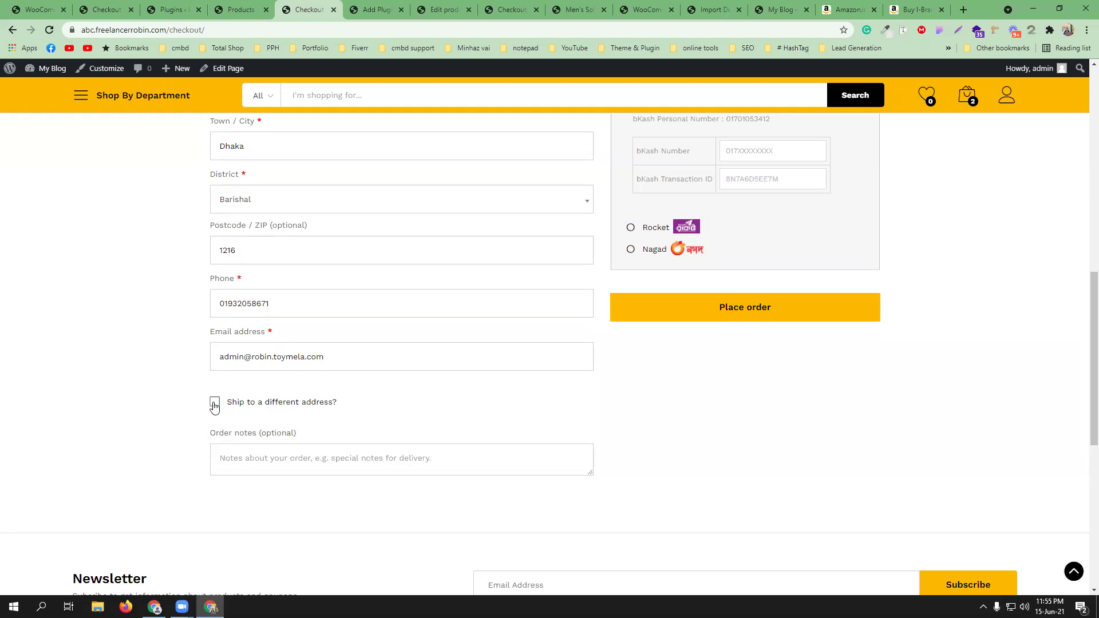
{"action": "left_click", "coordinate": [215, 405]}
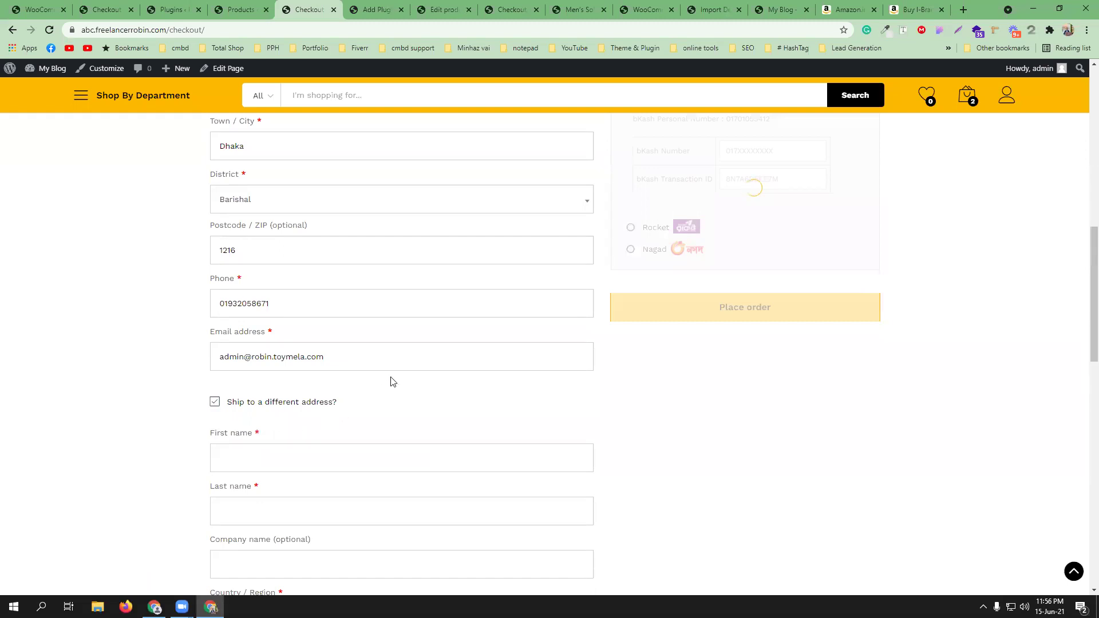
{"action": "scroll", "coordinate": [392, 379], "scroll_direction": "up", "scroll_amount": 4}
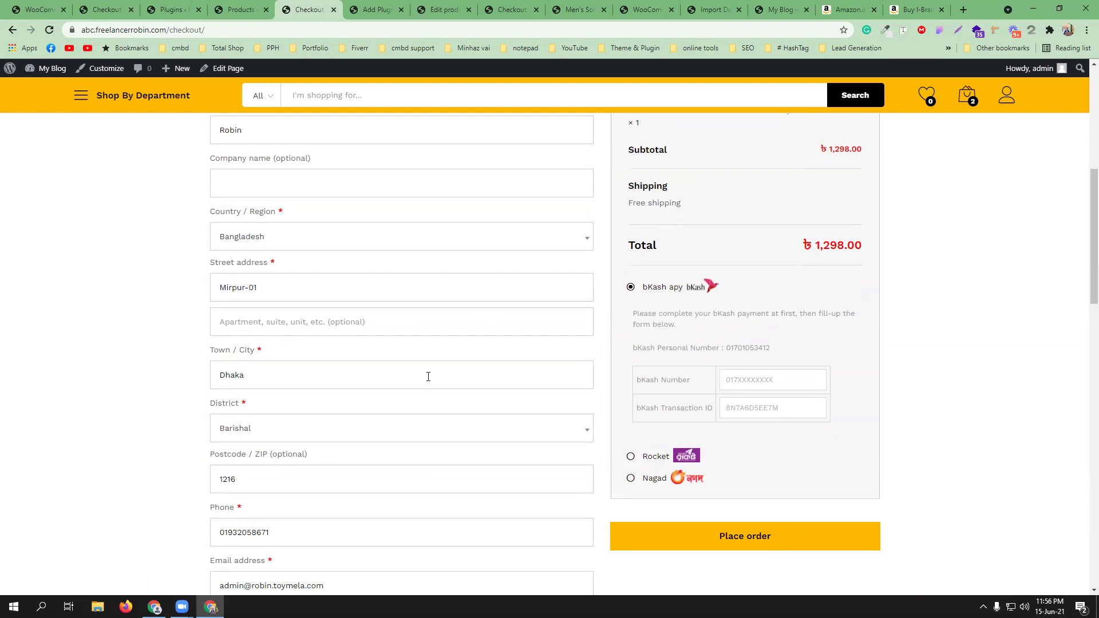
- Fill the shipping address from a saved autofill entry and set its district to Barishal
{"action": "scroll", "coordinate": [428, 376], "scroll_direction": "down", "scroll_amount": 6}
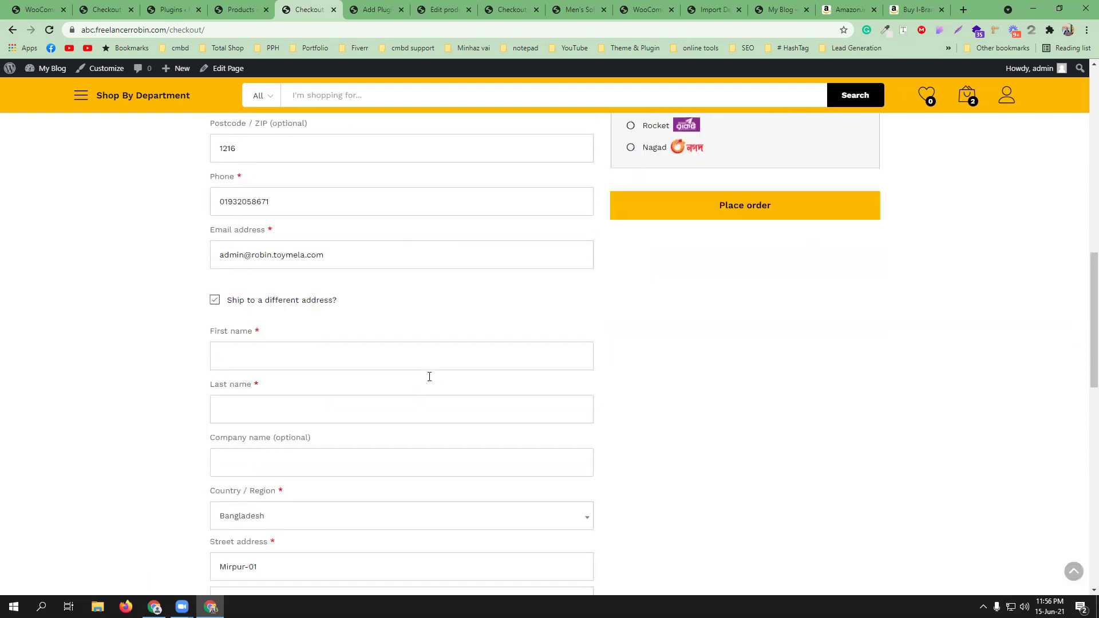
{"action": "left_click", "coordinate": [267, 338]}
{"action": "left_click", "coordinate": [256, 390]}
{"action": "scroll", "coordinate": [304, 380], "scroll_direction": "down", "scroll_amount": 7}
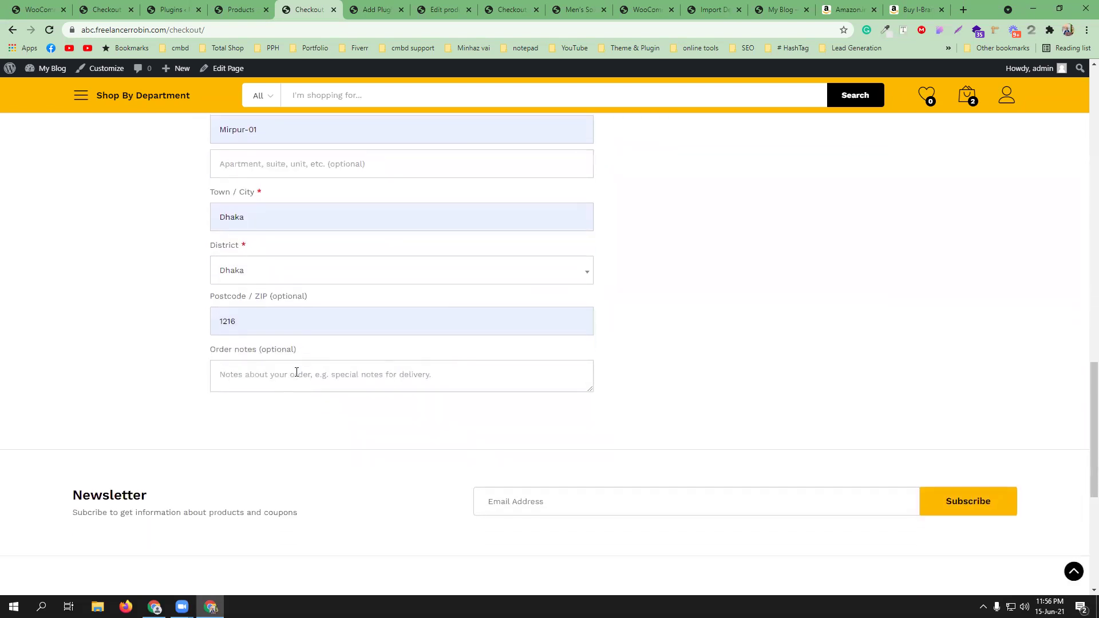
{"action": "scroll", "coordinate": [297, 375], "scroll_direction": "up", "scroll_amount": 2}
{"action": "left_click", "coordinate": [295, 383]}
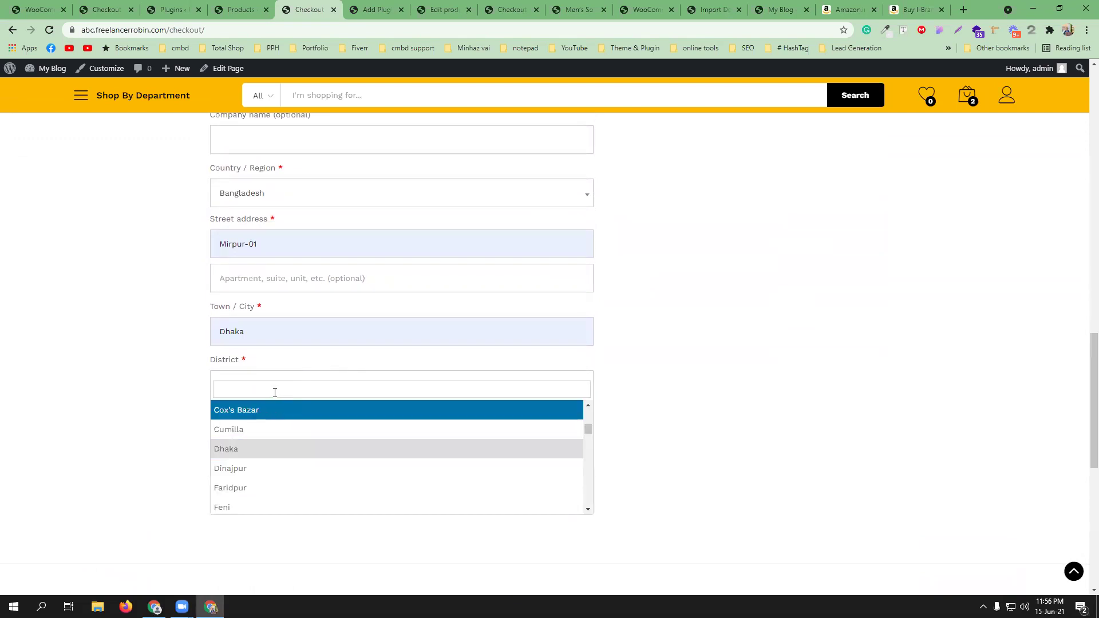
{"action": "type", "text": "barishal"}
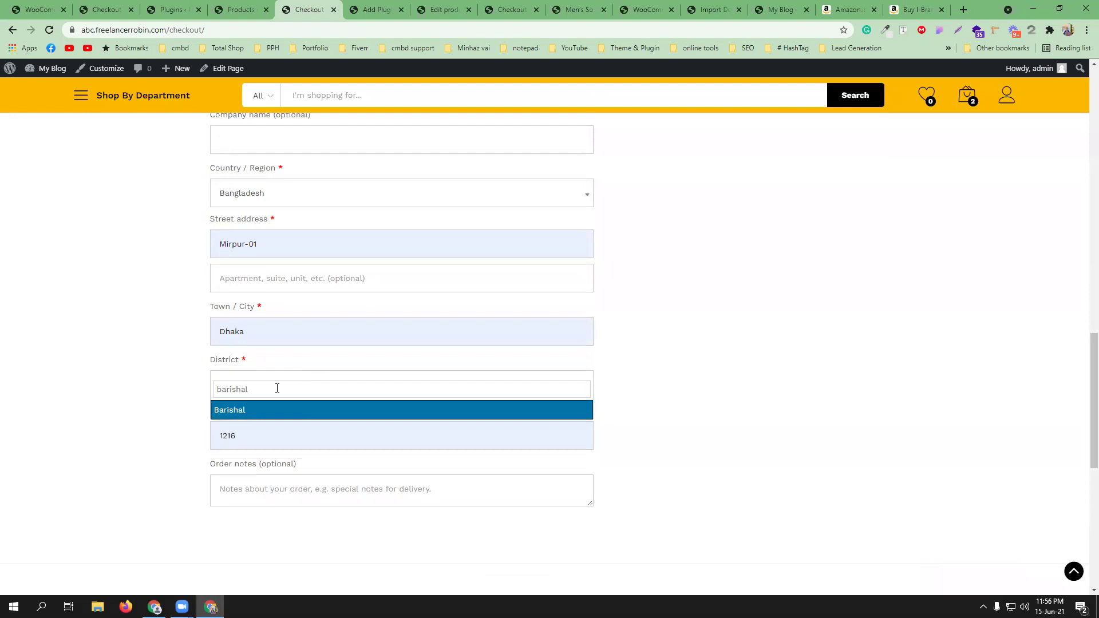
{"action": "left_click", "coordinate": [284, 409]}
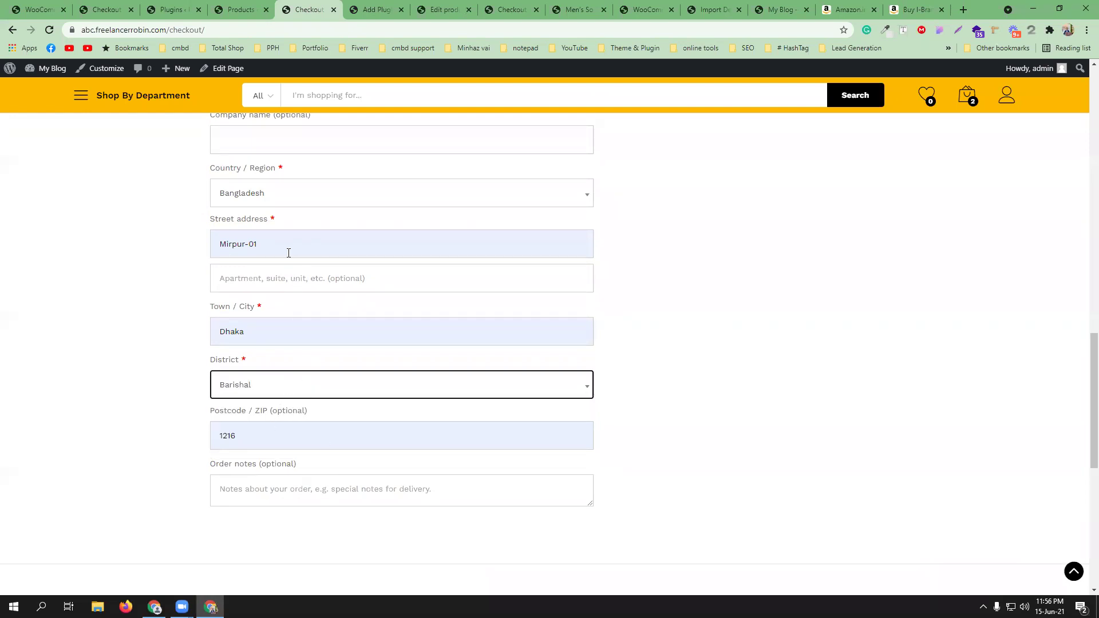
- Replace the shipping first and last name with the recipient's name
{"action": "scroll", "coordinate": [314, 298], "scroll_direction": "up", "scroll_amount": 2}
{"action": "left_click_drag", "start_coordinate": [265, 147], "coordinate": [209, 159]}
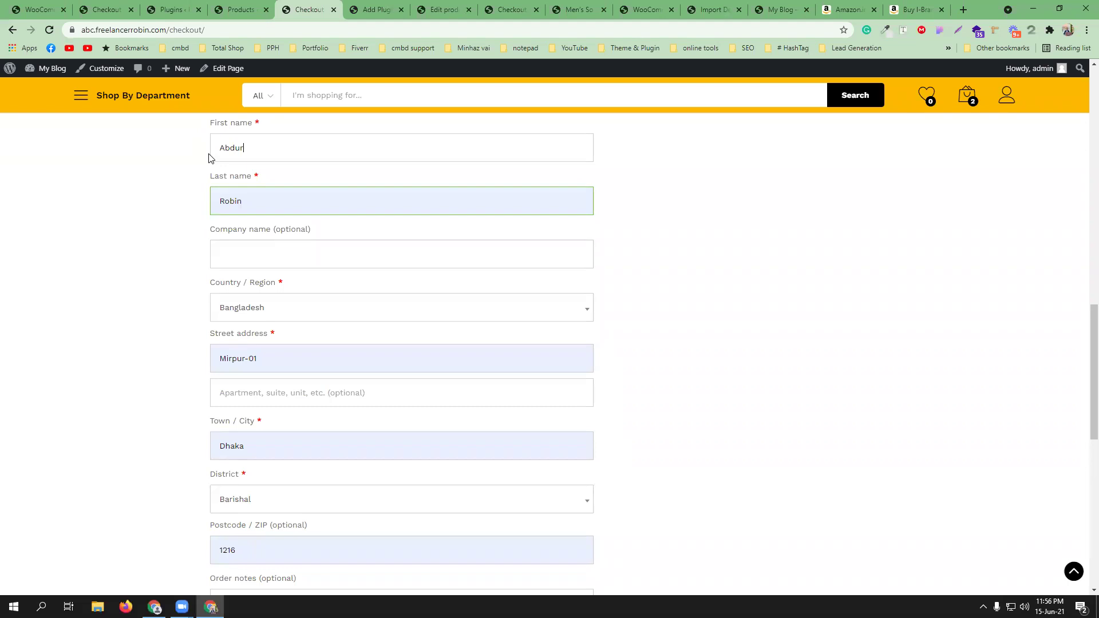
{"action": "left_click_drag", "start_coordinate": [256, 201], "coordinate": [178, 204]}
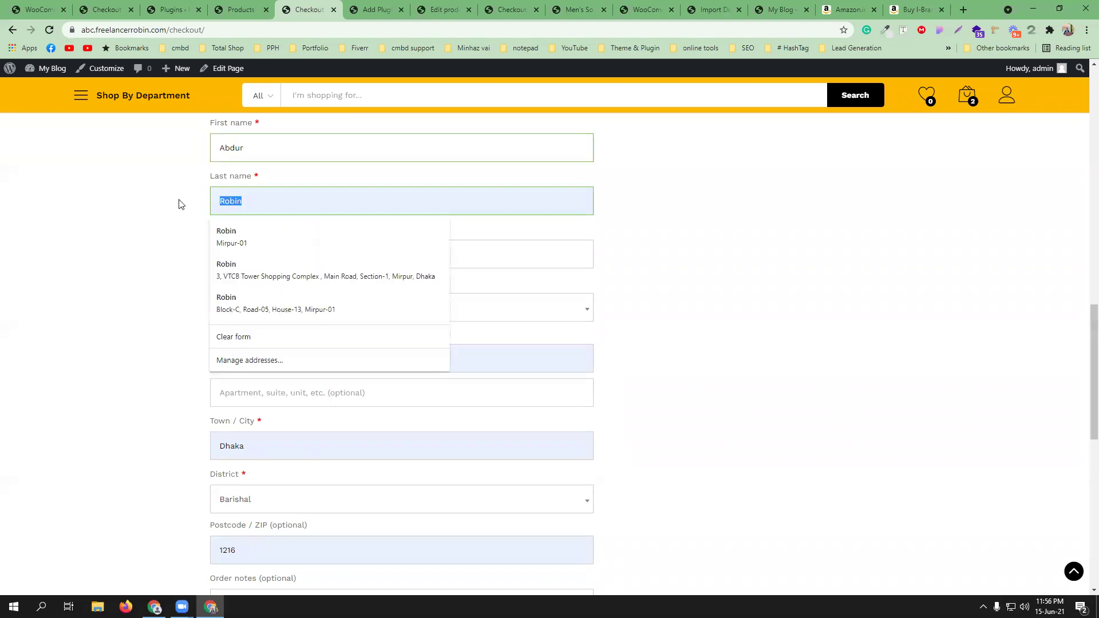
{"action": "type", "text": "r"}
{"action": "key", "text": "BackSpace"}
{"action": "scroll", "coordinate": [259, 305], "scroll_direction": "up", "scroll_amount": 4}
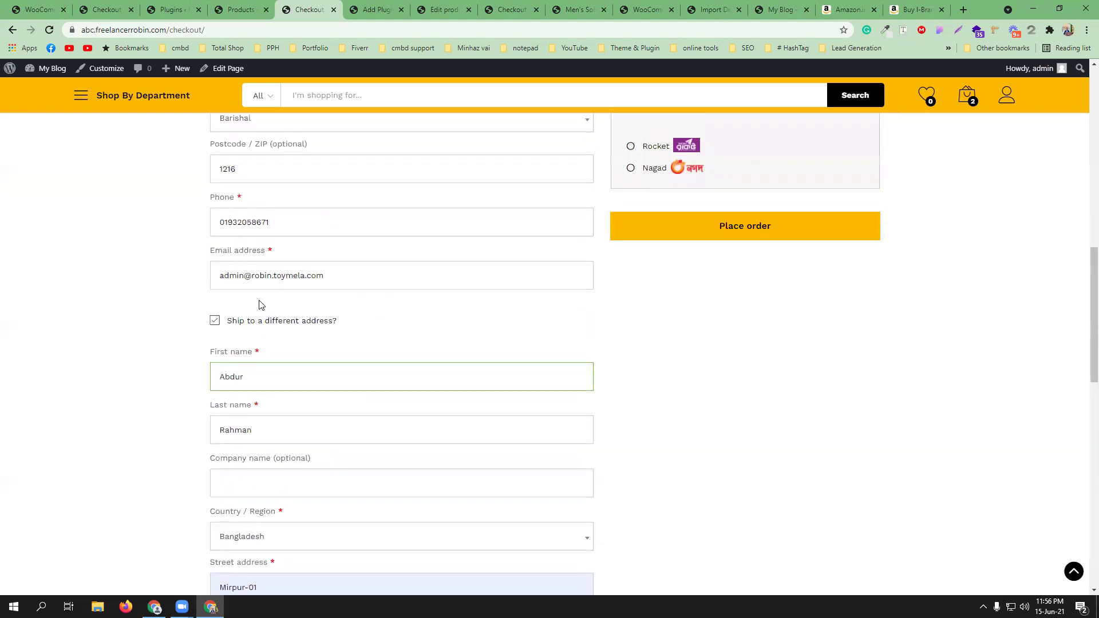
{"action": "scroll", "coordinate": [418, 313], "scroll_direction": "up", "scroll_amount": 4}
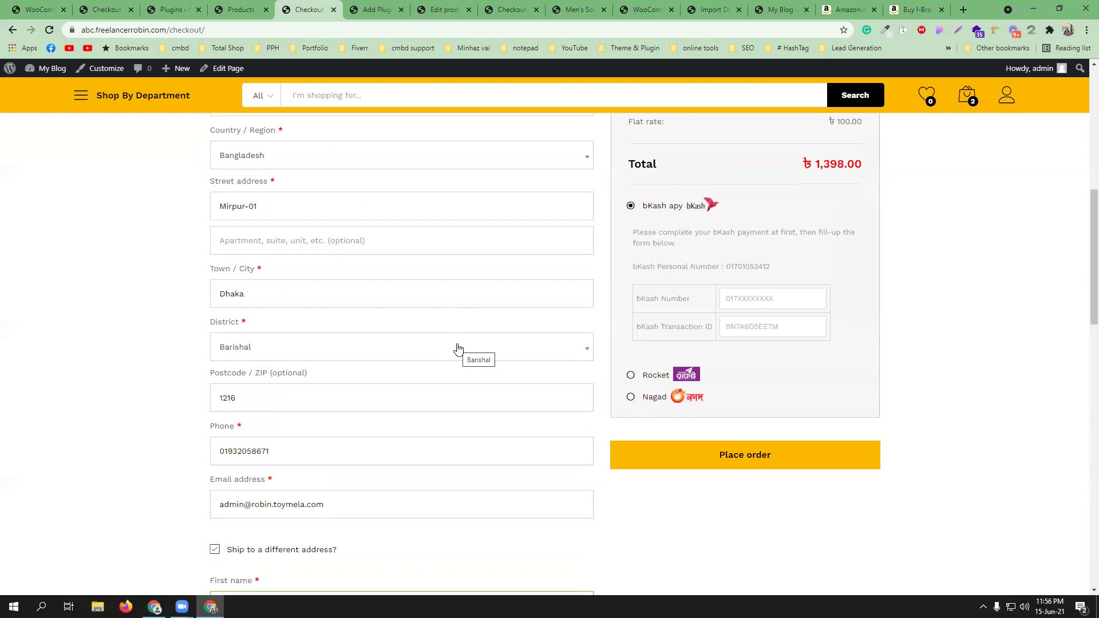
{"action": "scroll", "coordinate": [338, 442], "scroll_direction": "up", "scroll_amount": 2}
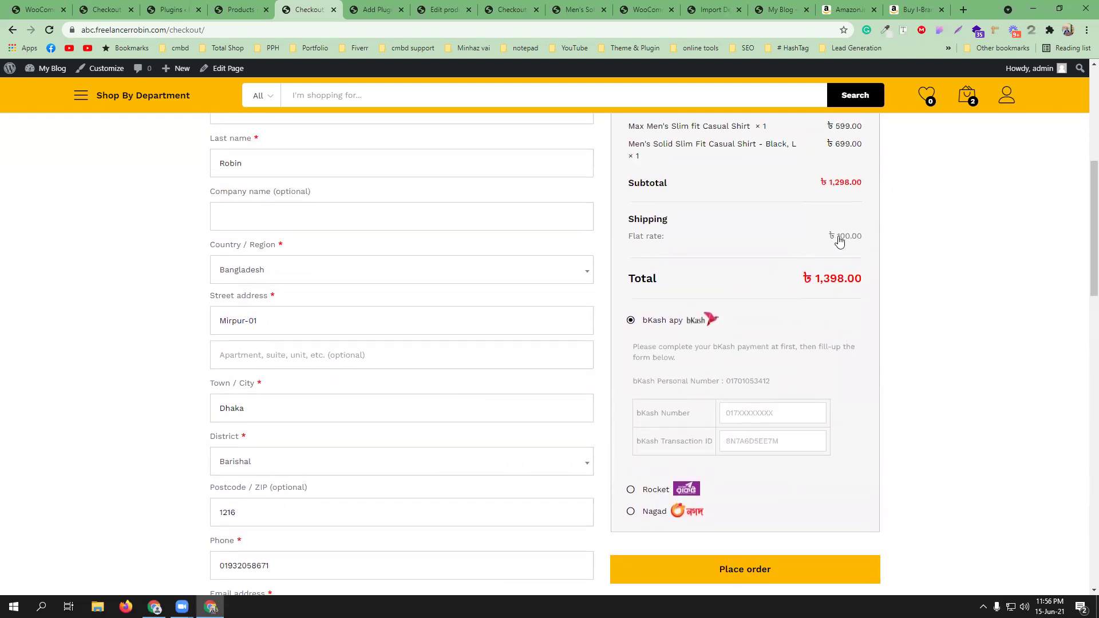
{"action": "left_click", "coordinate": [326, 466]}
{"action": "type", "text": "dhak"}
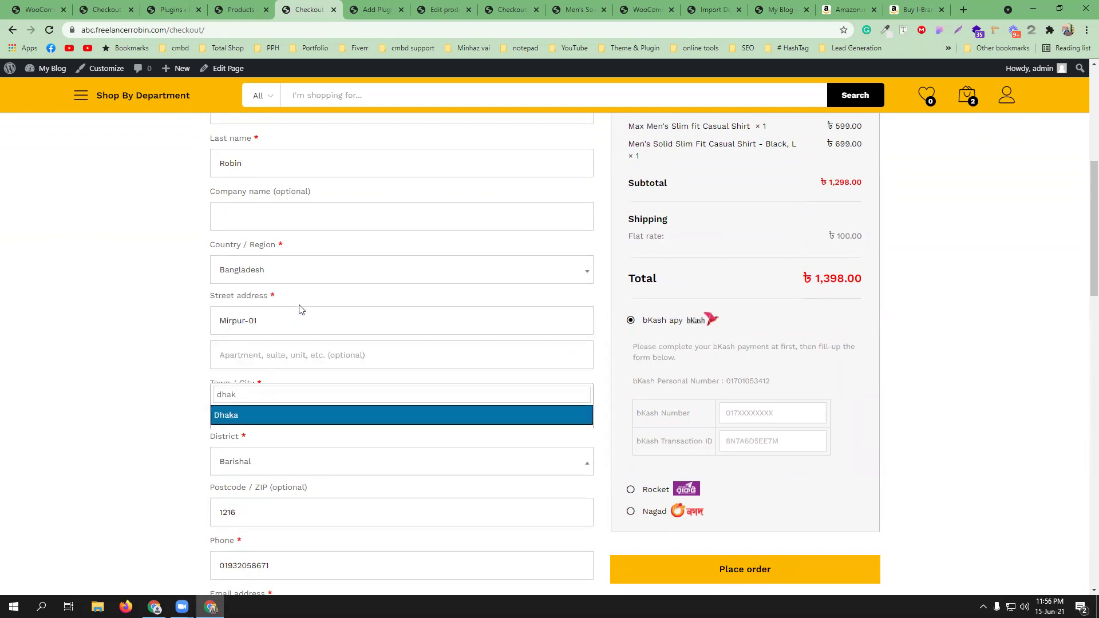
{"action": "left_click", "coordinate": [272, 413]}
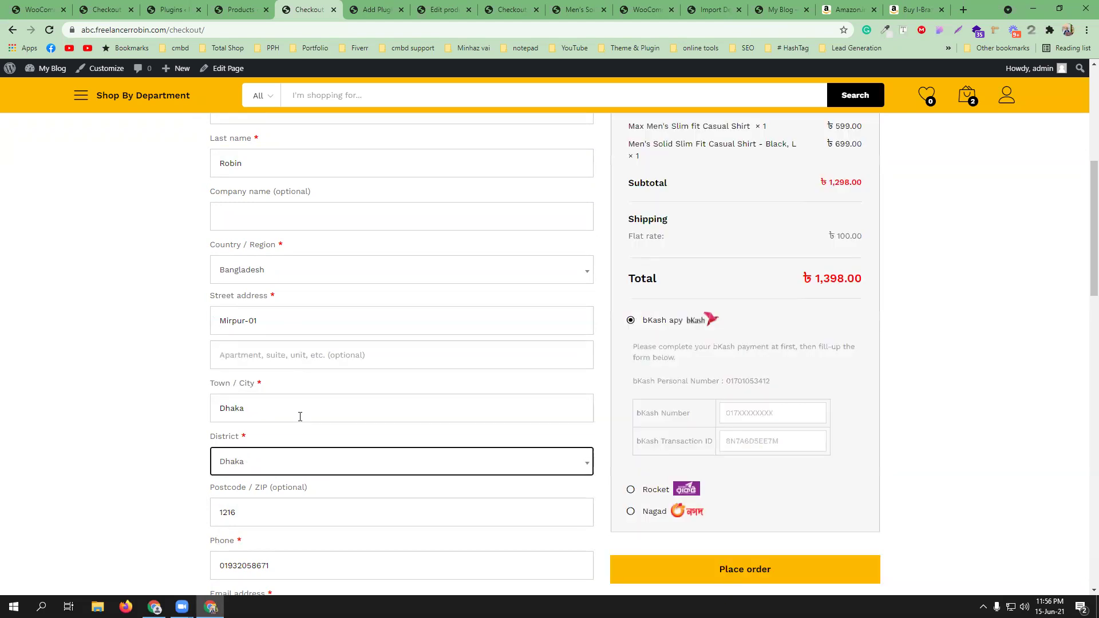
{"action": "left_click", "coordinate": [163, 437]}
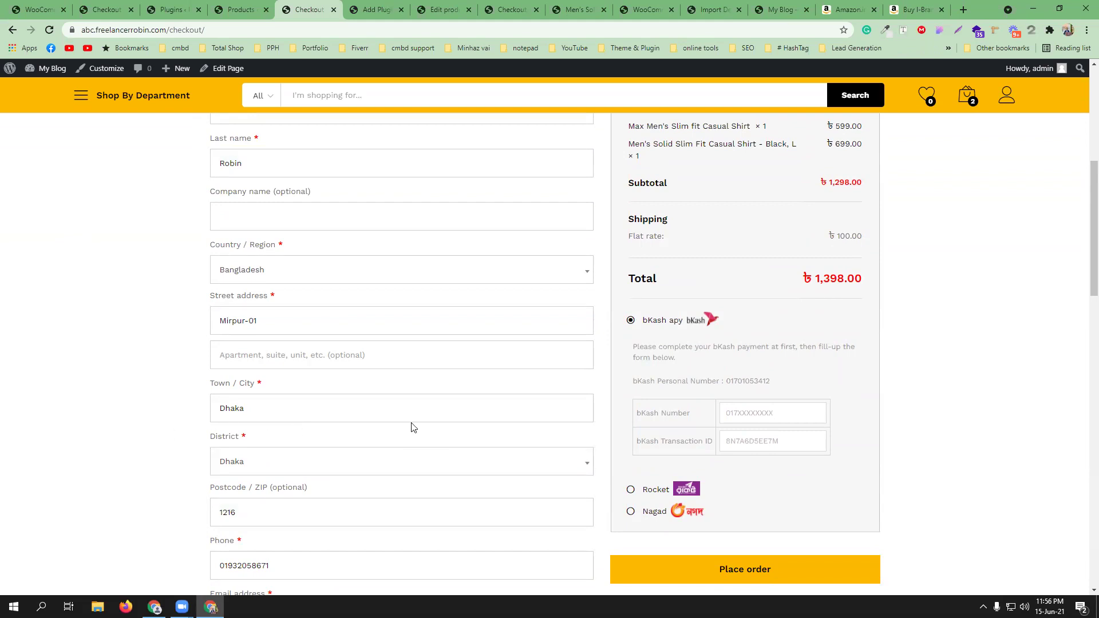
{"action": "scroll", "coordinate": [410, 427], "scroll_direction": "down", "scroll_amount": 5}
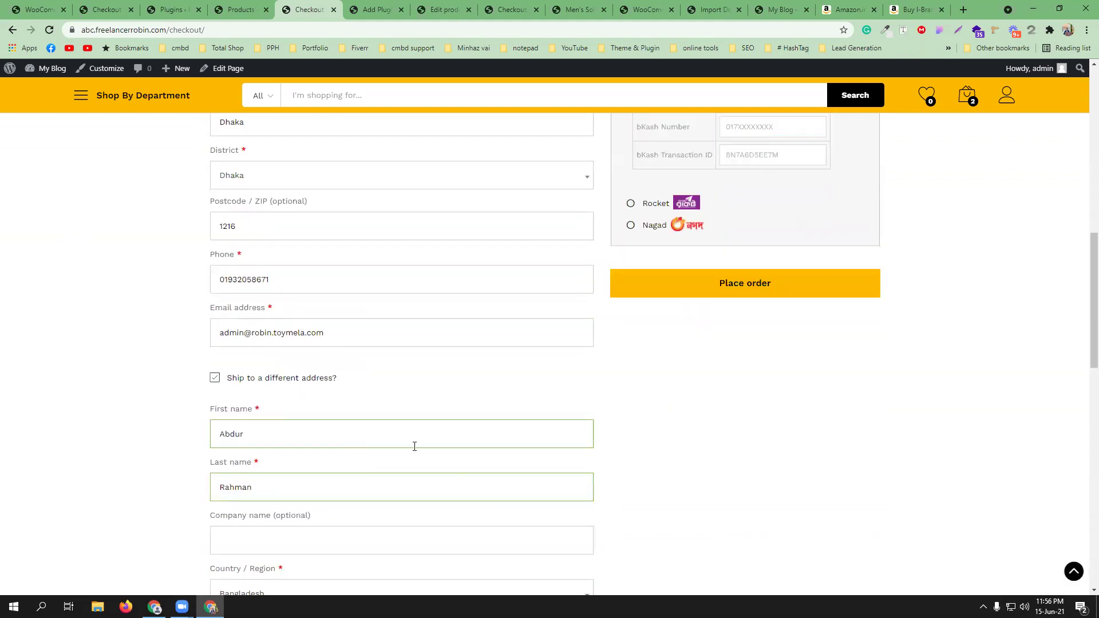
{"action": "scroll", "coordinate": [415, 445], "scroll_direction": "up", "scroll_amount": 6}
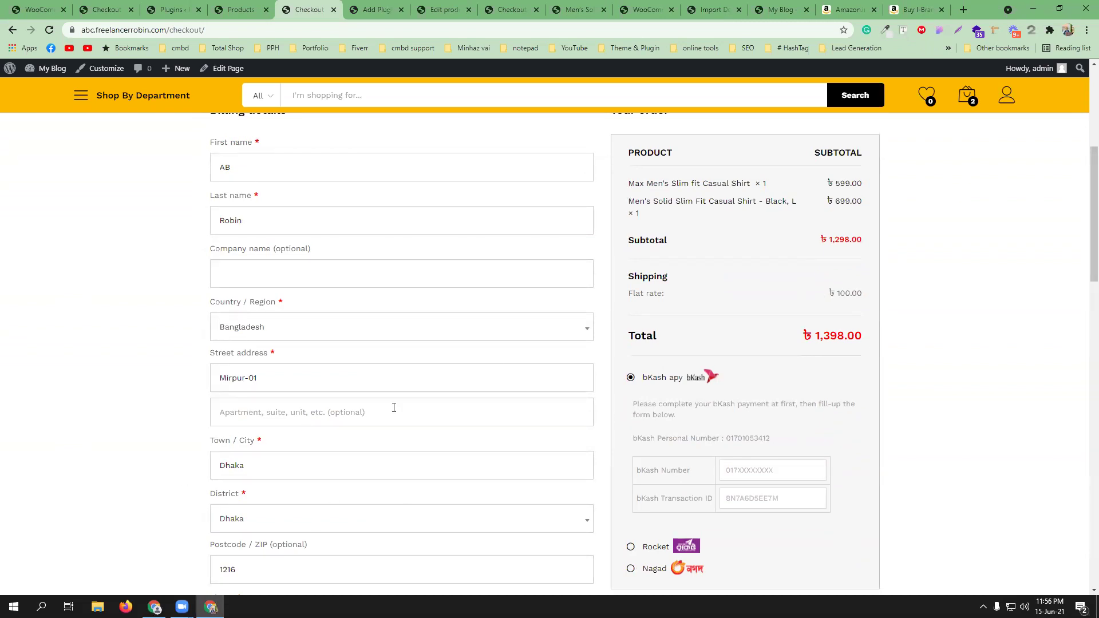
{"action": "scroll", "coordinate": [401, 406], "scroll_direction": "down", "scroll_amount": 6}
{"action": "scroll", "coordinate": [332, 397], "scroll_direction": "down", "scroll_amount": 2}
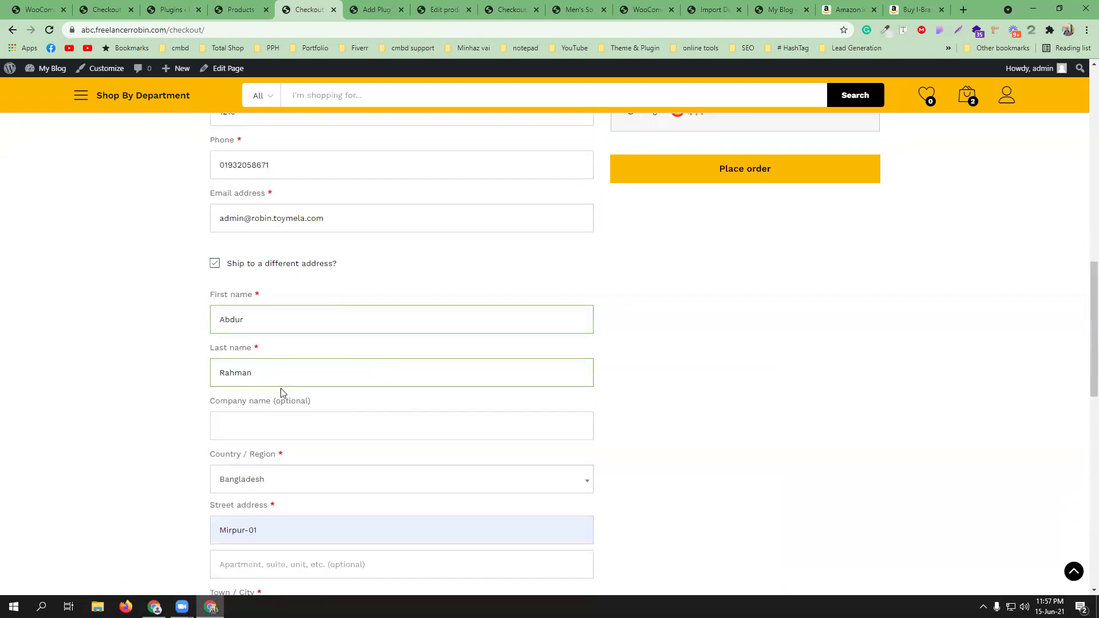
{"action": "scroll", "coordinate": [362, 372], "scroll_direction": "up", "scroll_amount": 4}
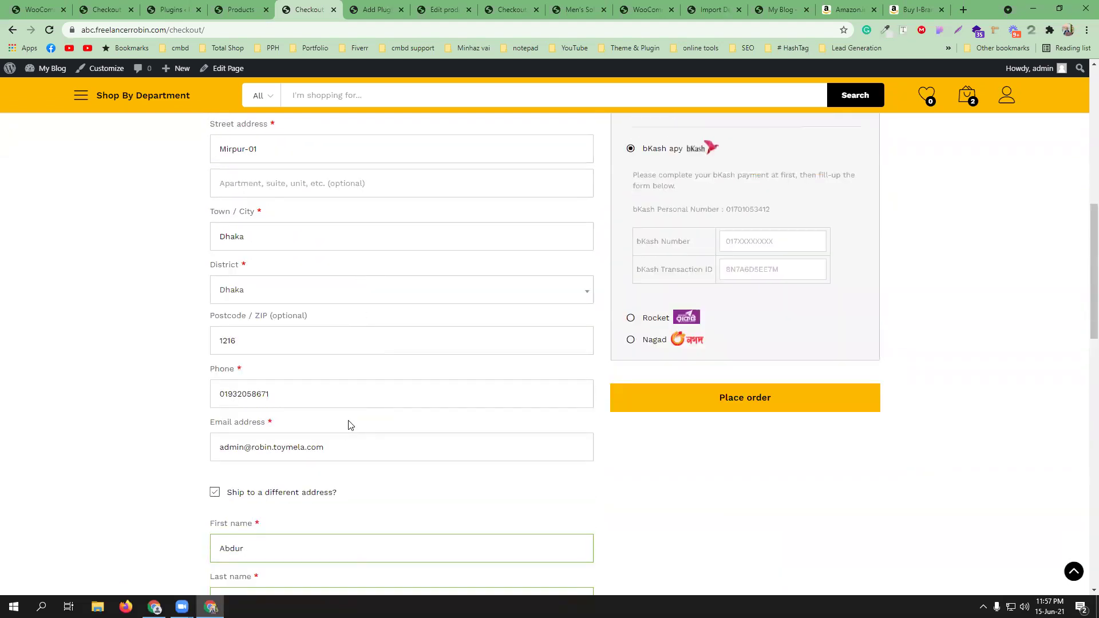
{"action": "scroll", "coordinate": [347, 426], "scroll_direction": "down", "scroll_amount": 2}
{"action": "scroll", "coordinate": [371, 403], "scroll_direction": "up", "scroll_amount": 2}
{"action": "scroll", "coordinate": [371, 404], "scroll_direction": "up", "scroll_amount": 2}
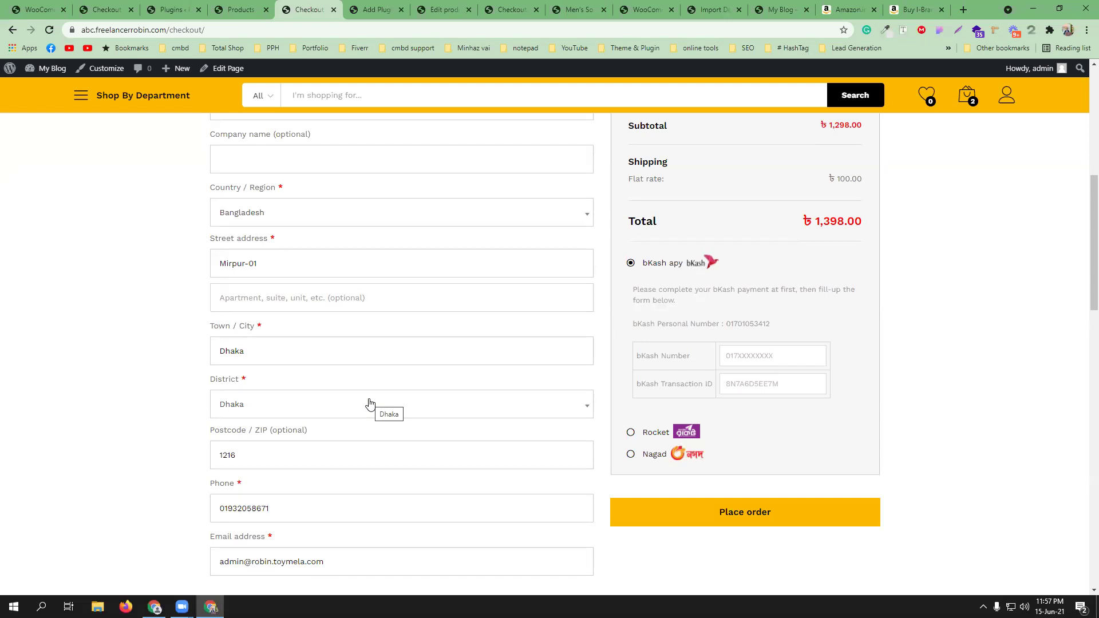
{"action": "scroll", "coordinate": [369, 403], "scroll_direction": "up", "scroll_amount": 3}
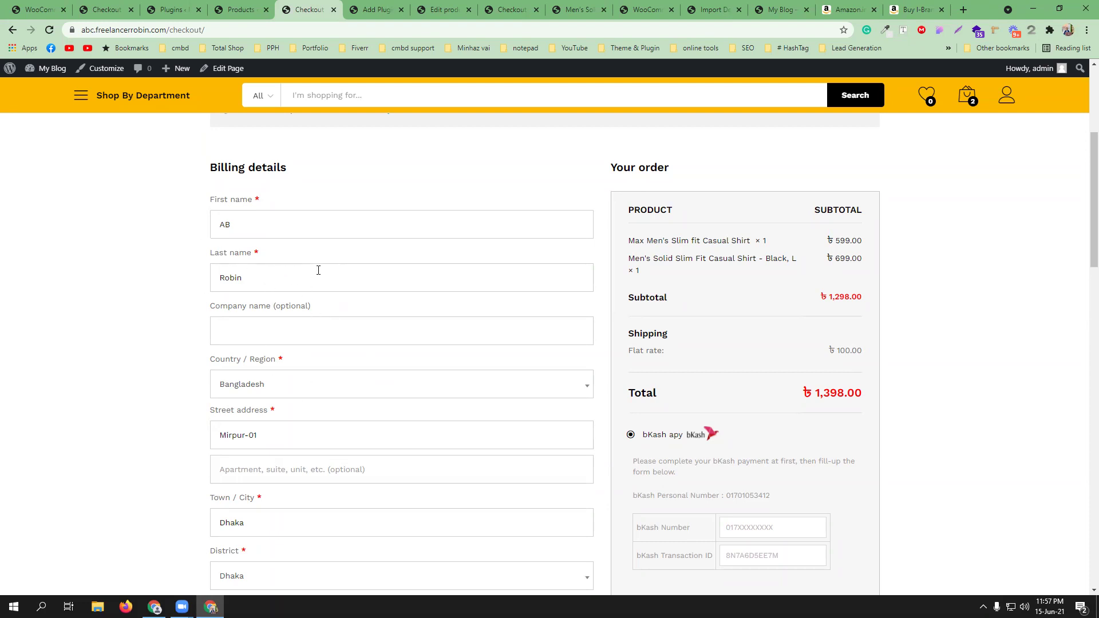
{"action": "scroll", "coordinate": [326, 298], "scroll_direction": "down", "scroll_amount": 9}
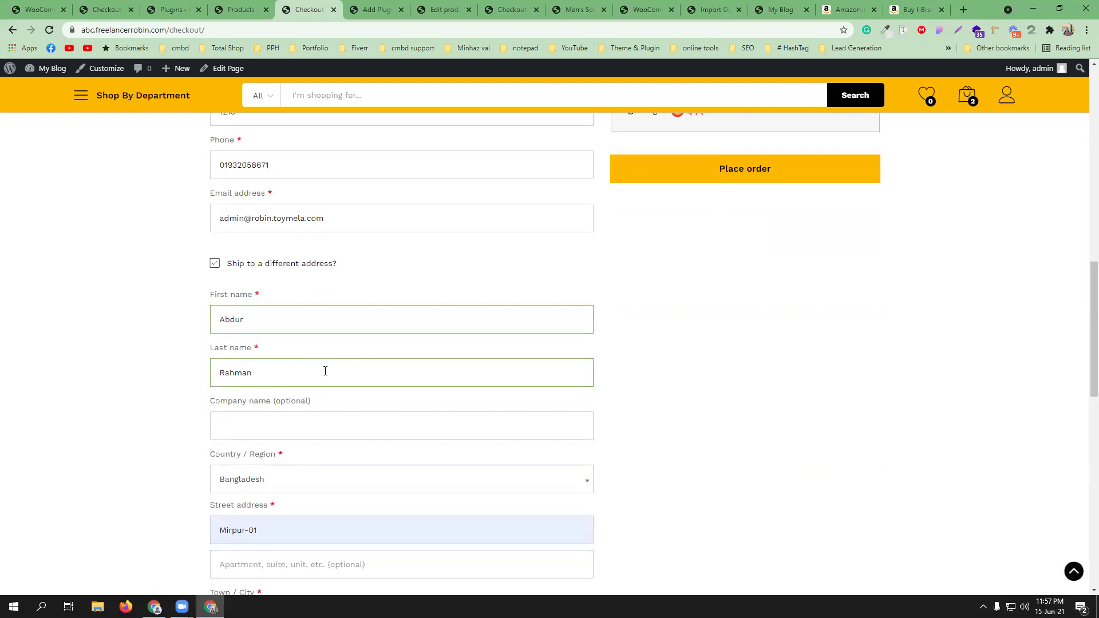
{"action": "scroll", "coordinate": [326, 371], "scroll_direction": "up", "scroll_amount": 4}
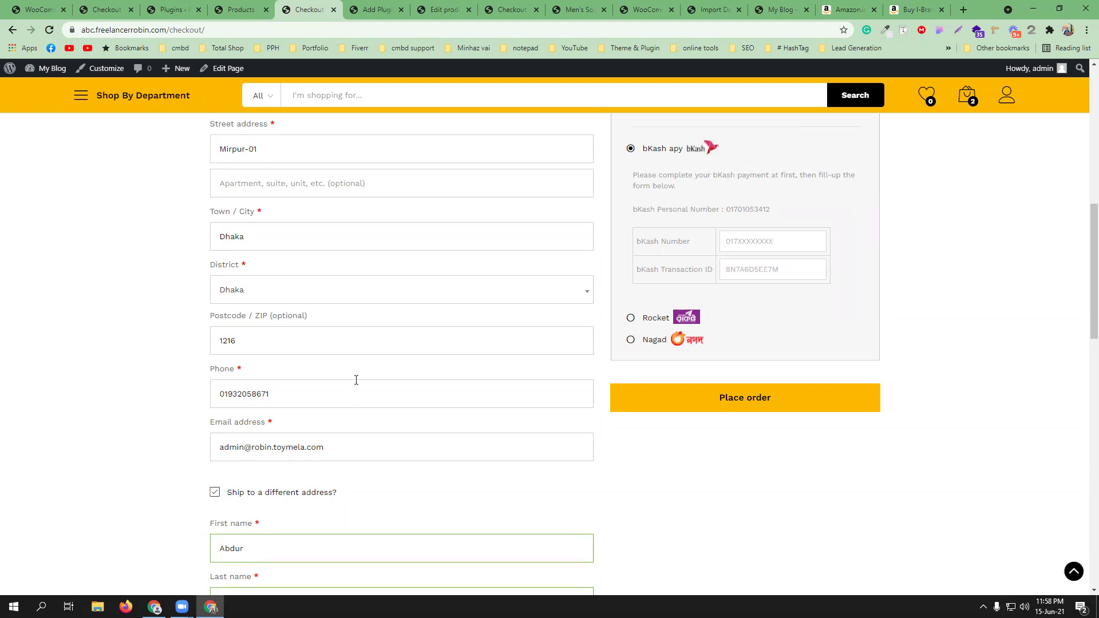
{"action": "scroll", "coordinate": [356, 378], "scroll_direction": "up", "scroll_amount": 8}
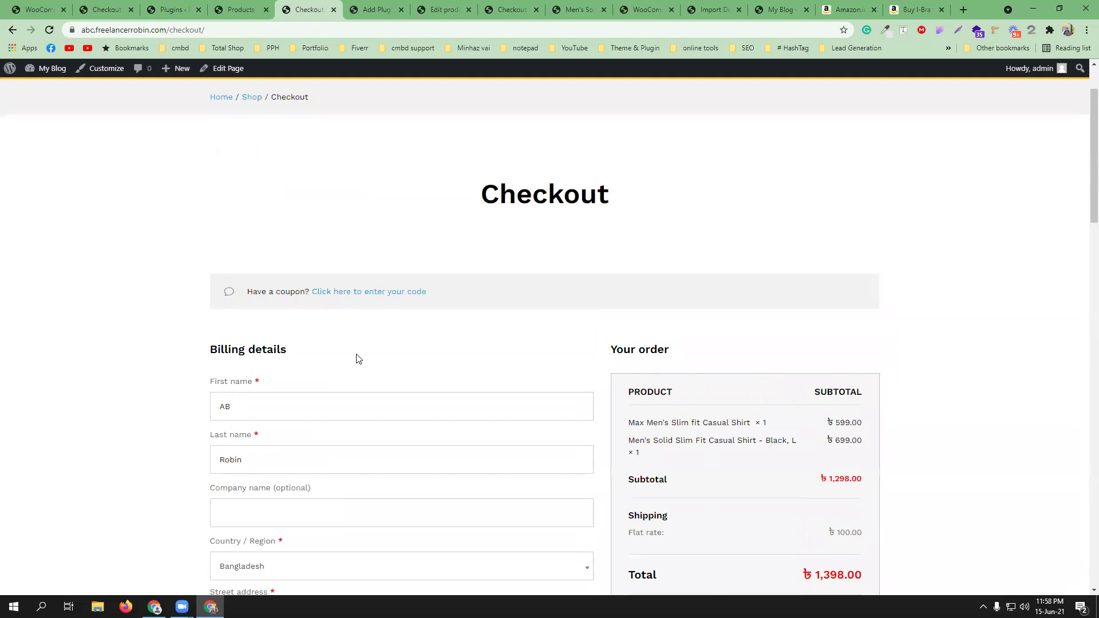
{"action": "scroll", "coordinate": [500, 385], "scroll_direction": "down", "scroll_amount": 4}
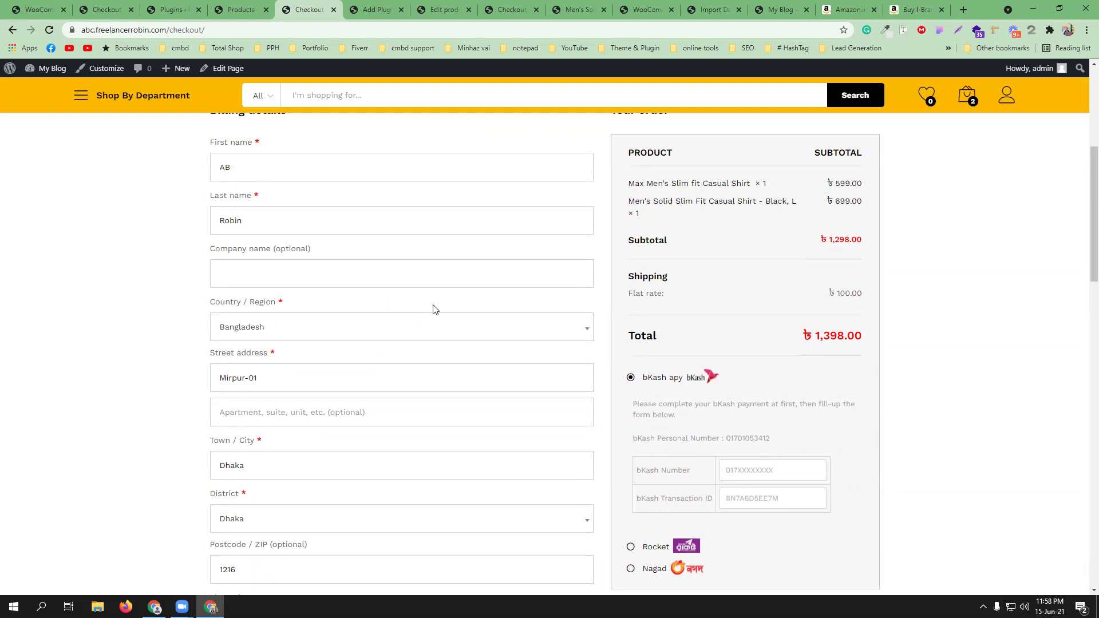
{"action": "scroll", "coordinate": [435, 318], "scroll_direction": "up", "scroll_amount": 5}
- Open the full cart page and raise the Max shirt quantity to 3
{"action": "mouse_move", "coordinate": [970, 106]}
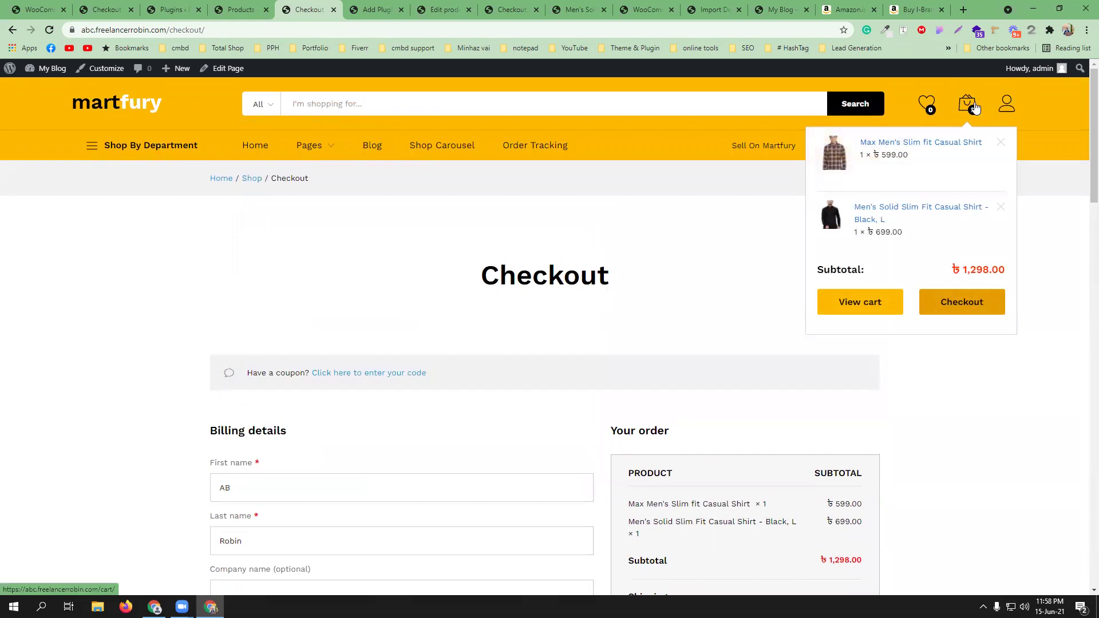
{"action": "left_click", "coordinate": [860, 309]}
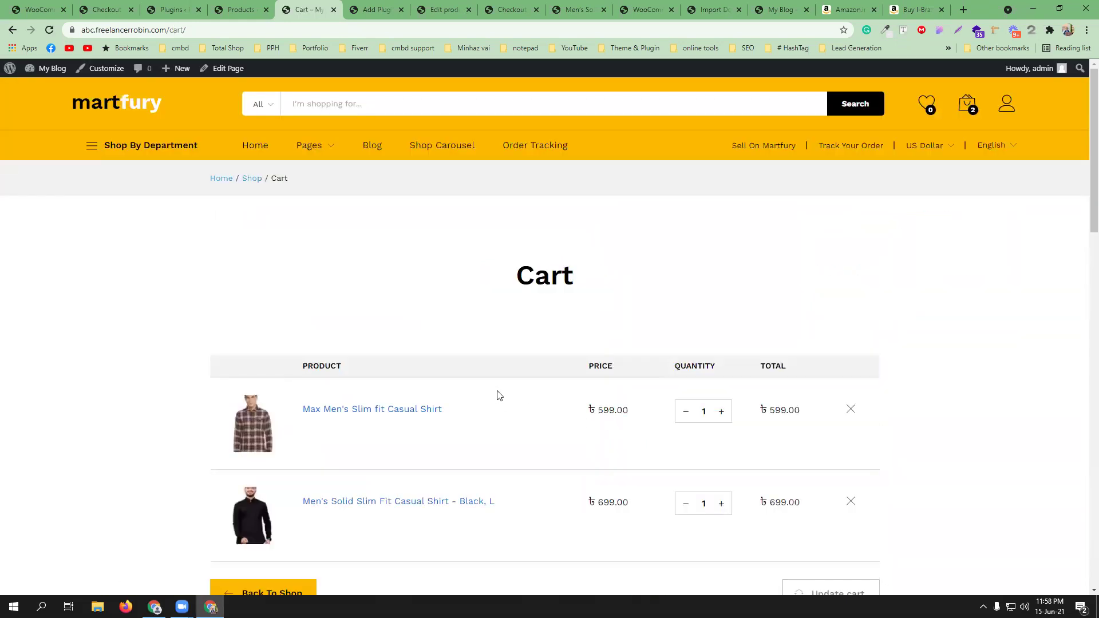
{"action": "scroll", "coordinate": [498, 394], "scroll_direction": "down", "scroll_amount": 2}
{"action": "left_click", "coordinate": [722, 288]}
{"action": "left_click", "coordinate": [722, 287]}
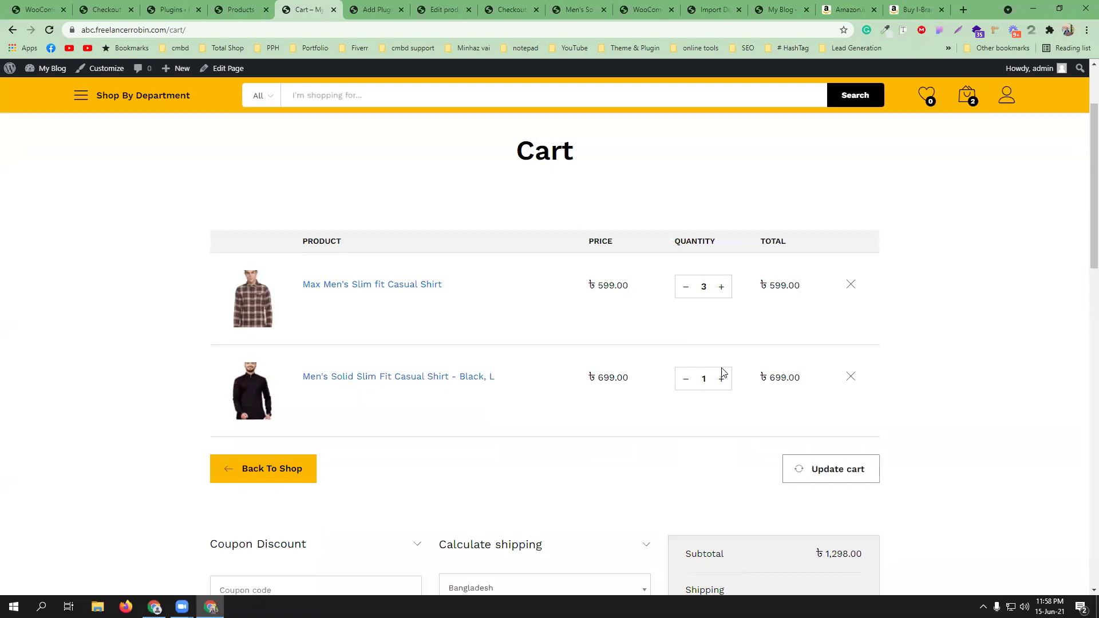
- Set the black shirt quantity to 2, update the cart, and review the ৳3,295.00 total
{"action": "double_click", "coordinate": [720, 380]}
{"action": "left_click", "coordinate": [685, 379]}
{"action": "left_click", "coordinate": [822, 465]}
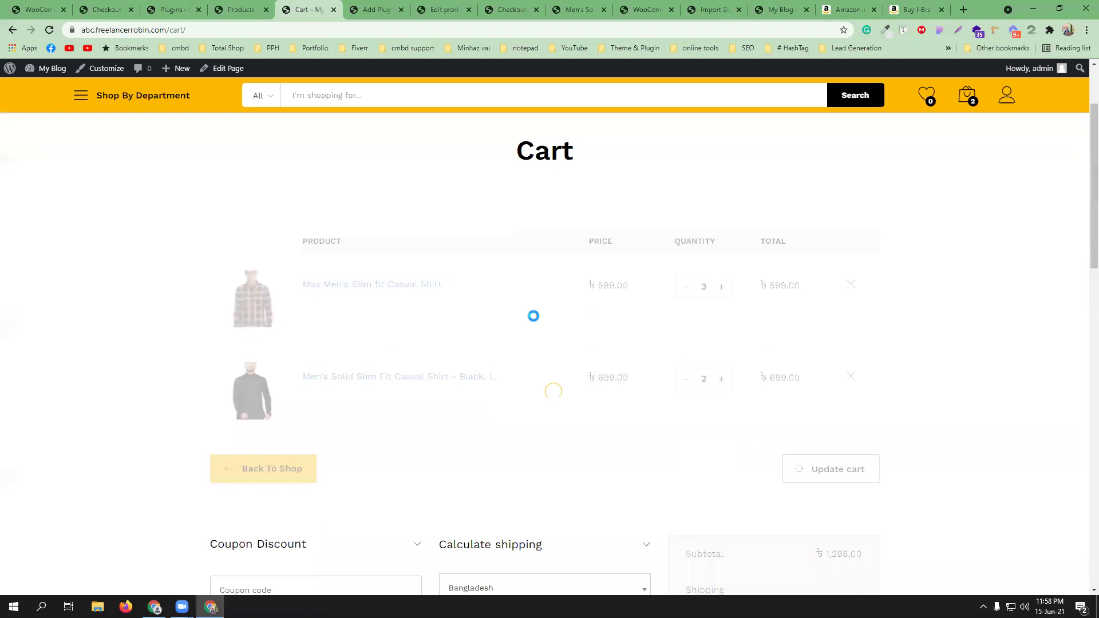
{"action": "scroll", "coordinate": [538, 370], "scroll_direction": "down", "scroll_amount": 7}
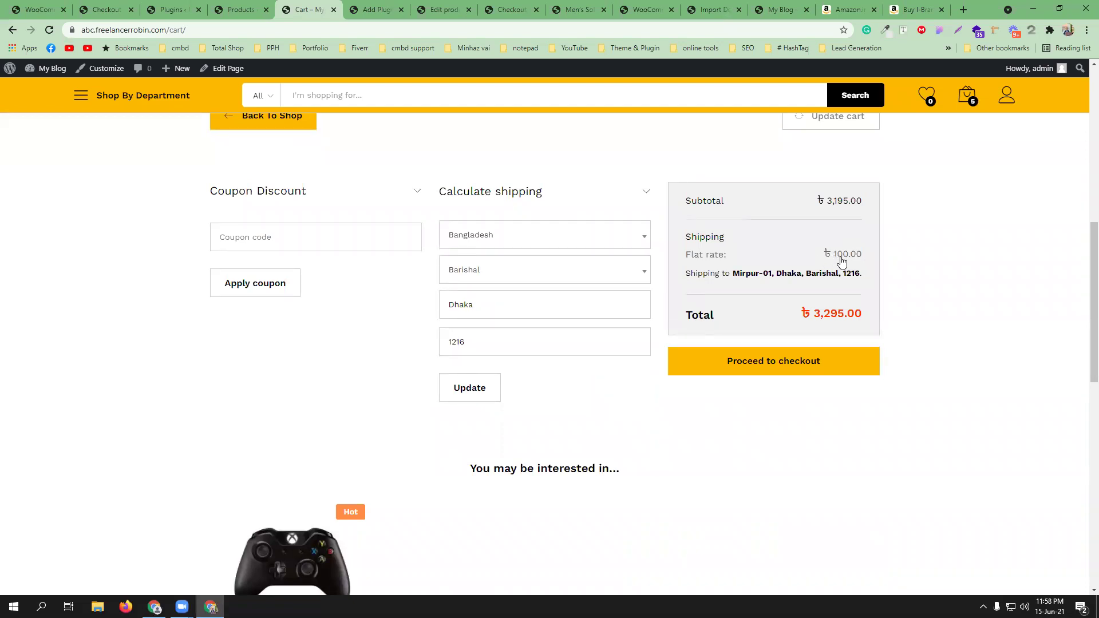
{"action": "scroll", "coordinate": [839, 258], "scroll_direction": "up", "scroll_amount": 3}
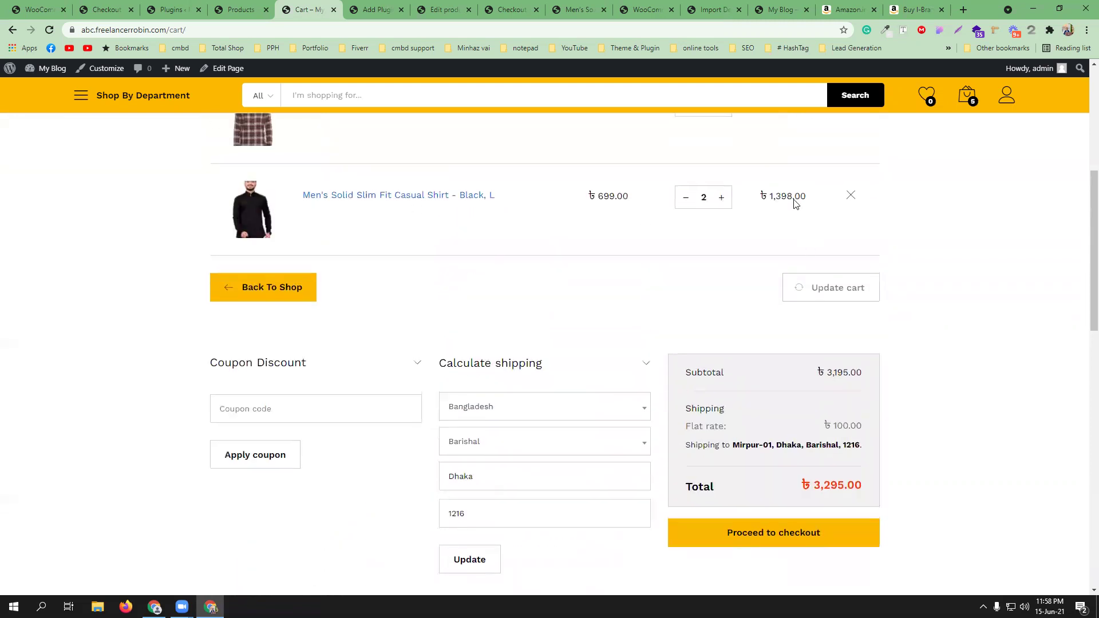
{"action": "scroll", "coordinate": [724, 233], "scroll_direction": "up", "scroll_amount": 4}
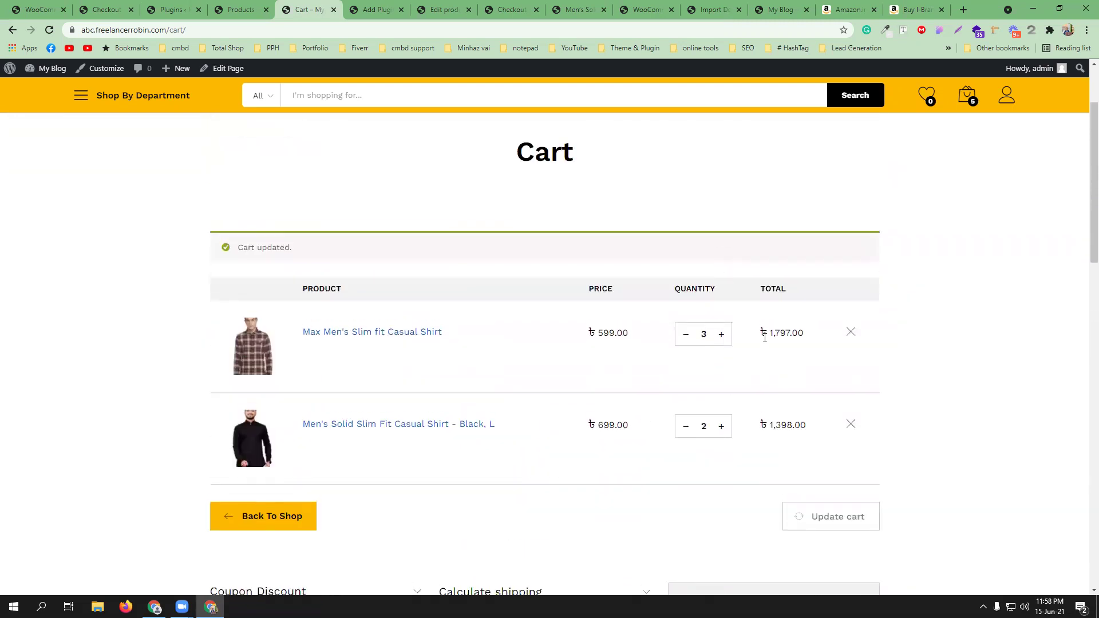
{"action": "scroll", "coordinate": [765, 338], "scroll_direction": "down", "scroll_amount": 5}
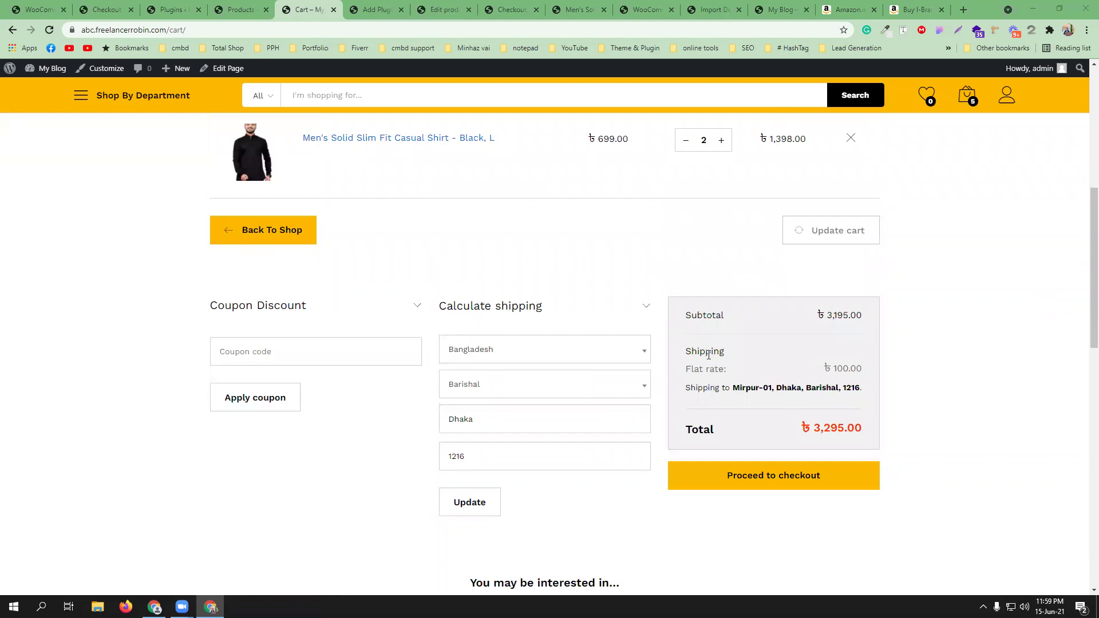
{"action": "scroll", "coordinate": [665, 333], "scroll_direction": "up", "scroll_amount": 2}
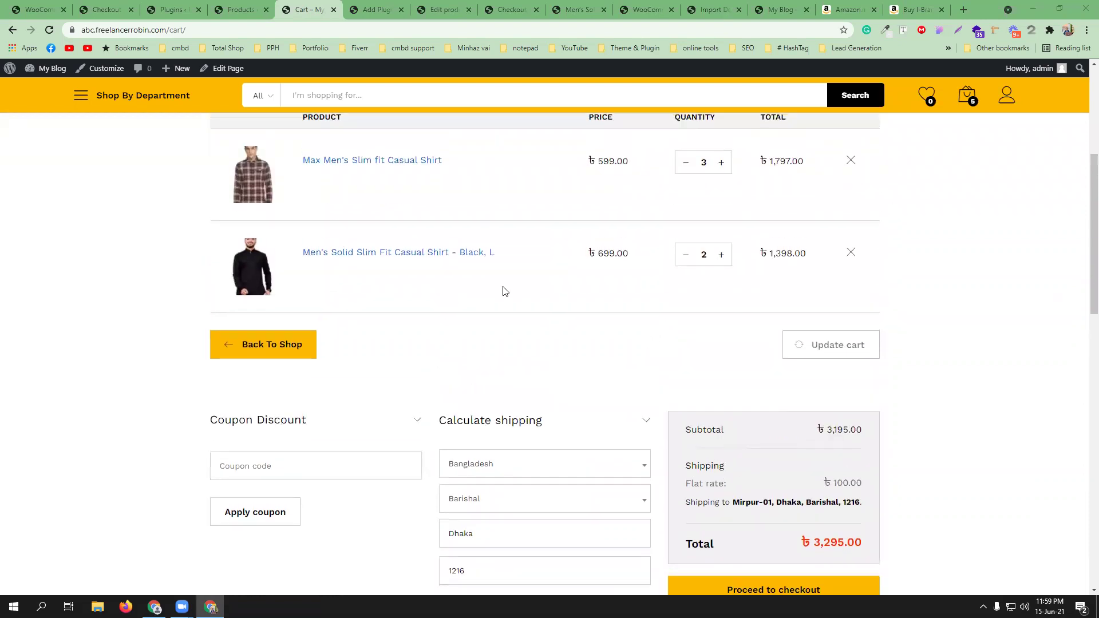
{"action": "scroll", "coordinate": [818, 447], "scroll_direction": "down", "scroll_amount": 1}
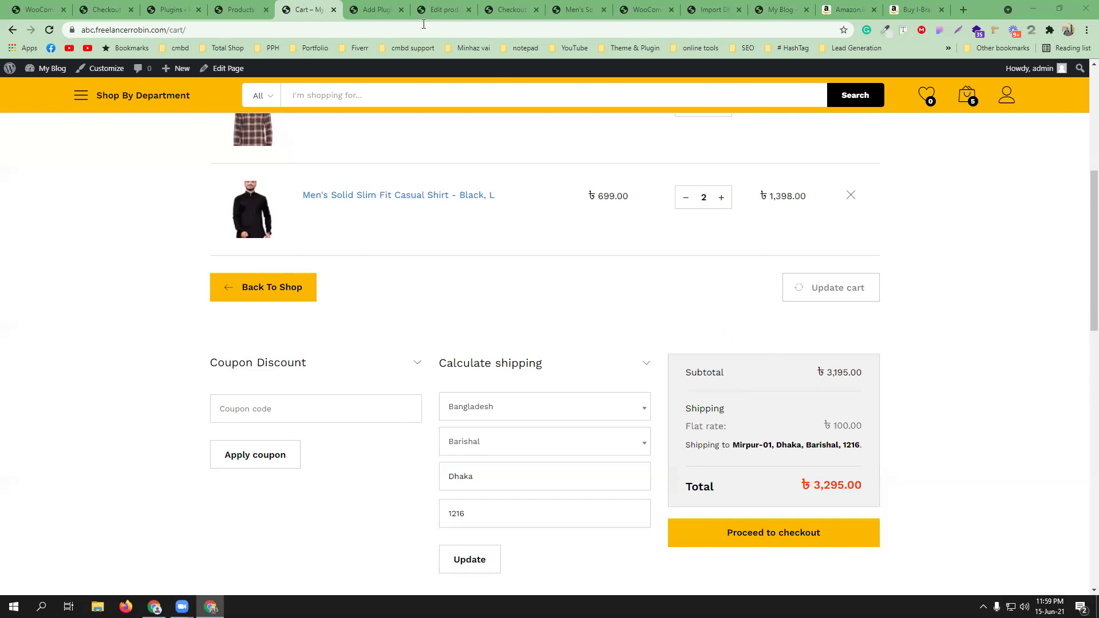
- Change the Outside Dhaka flat rate cost to 100*[qty] and save
{"action": "left_click", "coordinate": [38, 9]}
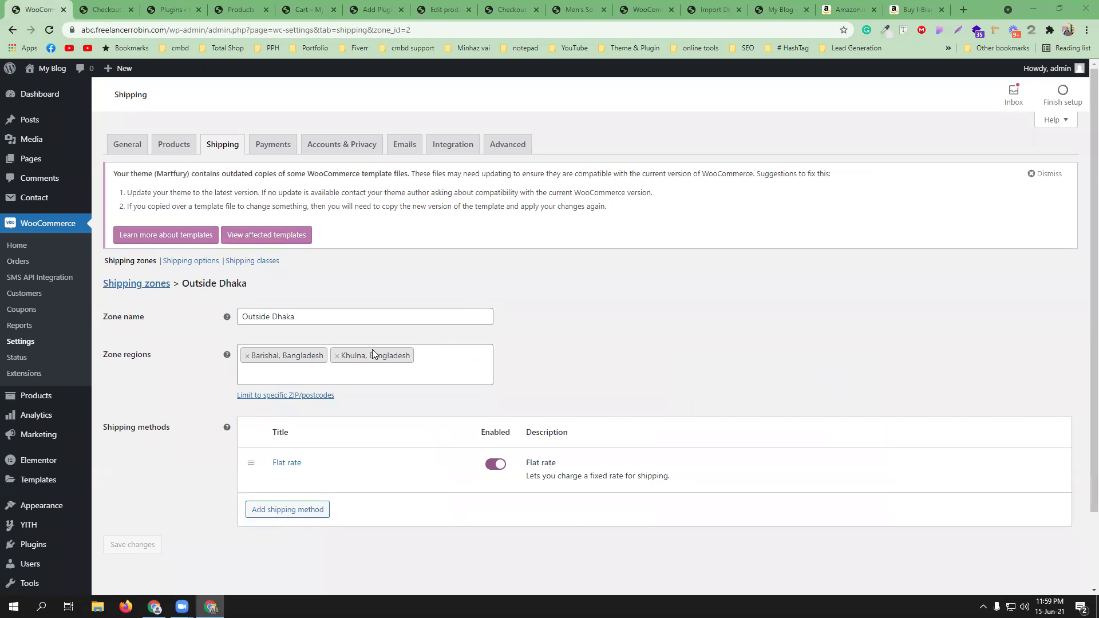
{"action": "left_click", "coordinate": [276, 476]}
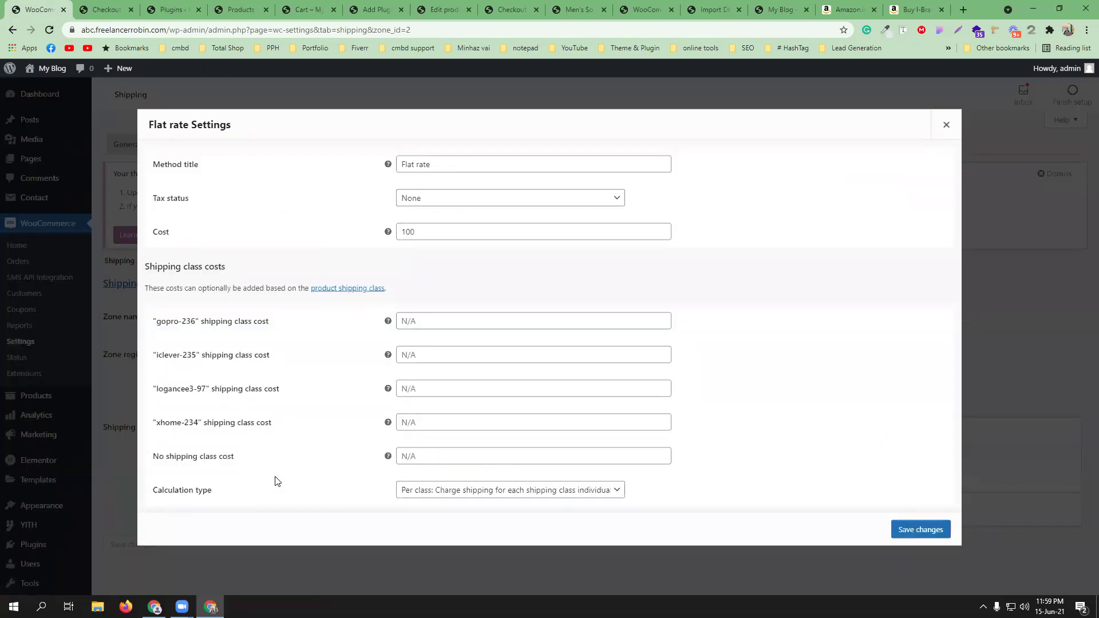
{"action": "left_click", "coordinate": [424, 233]}
{"action": "key", "text": "Down"}
{"action": "key", "text": "Down"}
{"action": "key", "text": "Return"}
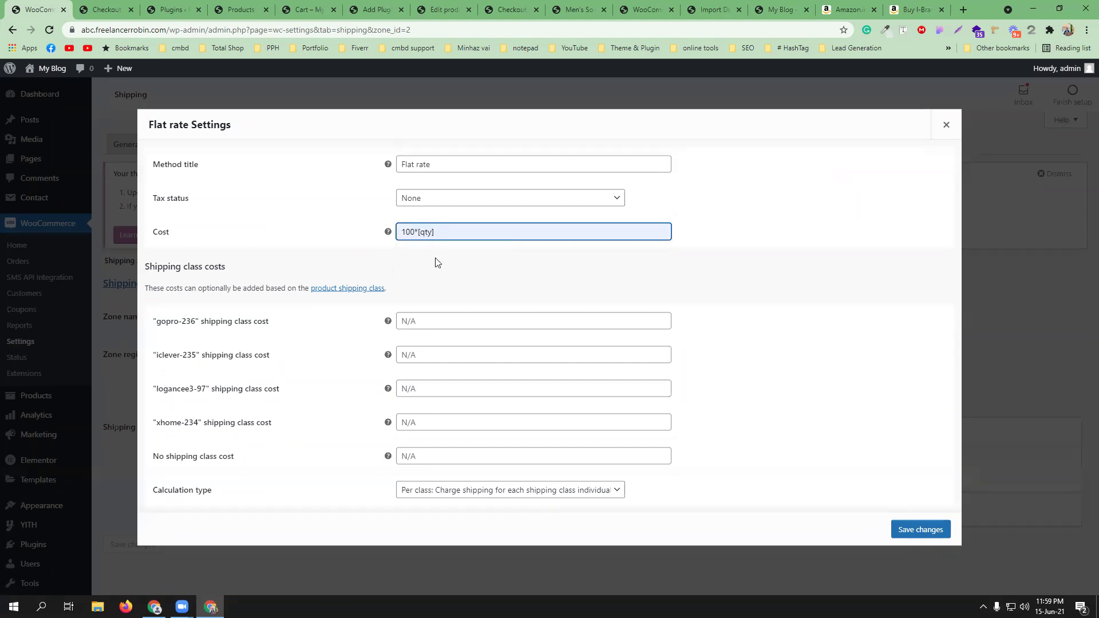
{"action": "key", "text": "alt+Tab"}
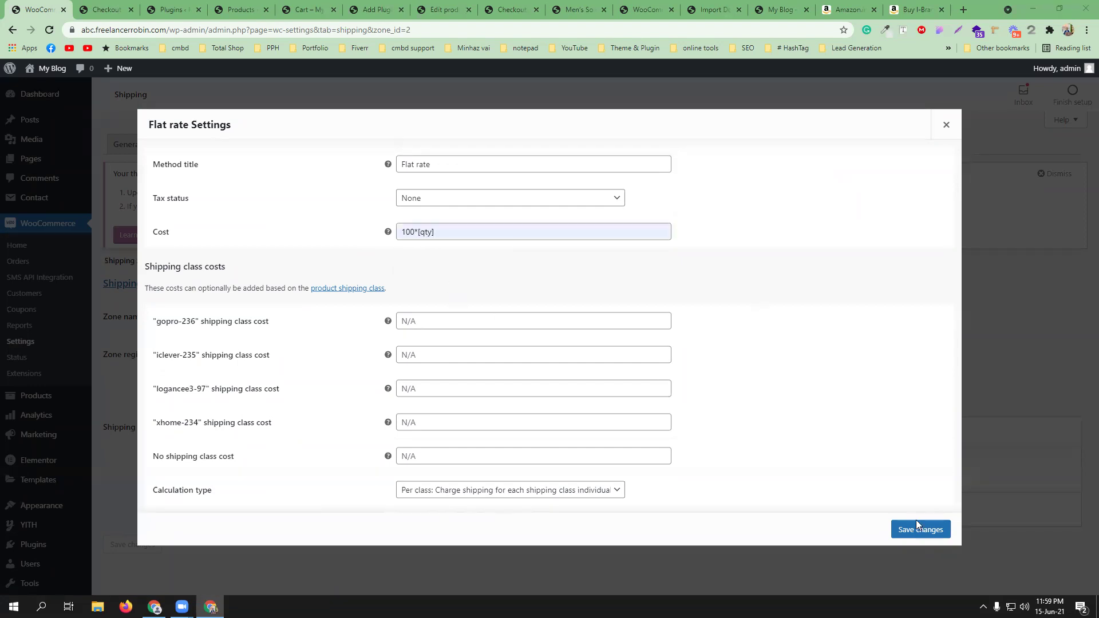
{"action": "left_click", "coordinate": [919, 531]}
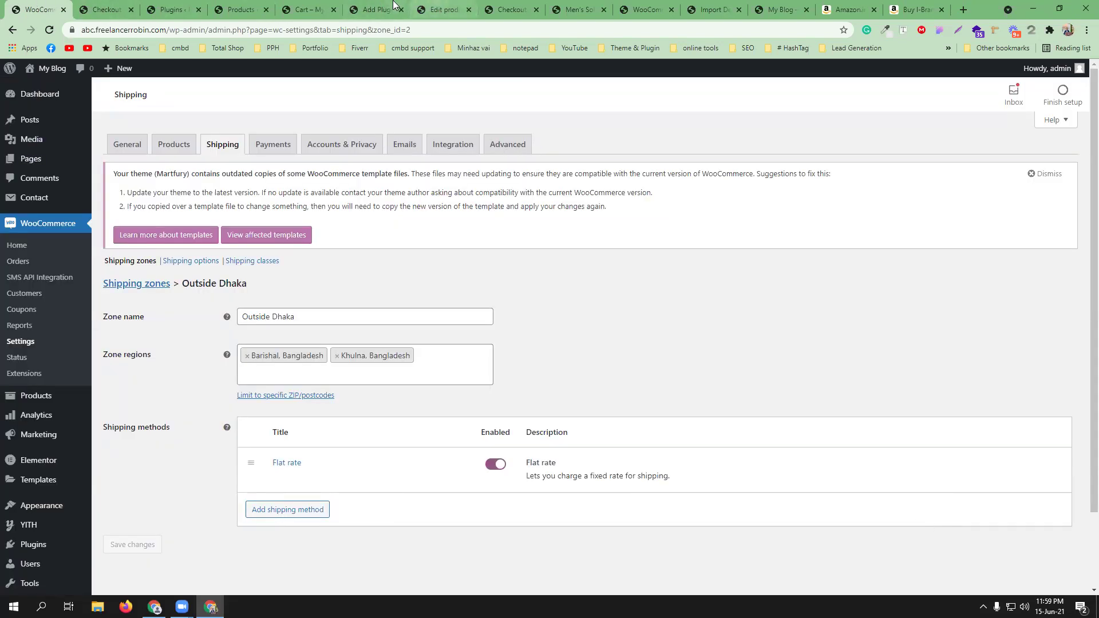
- Reload the cart to see ৳500.00 shipping, then reopen the flat rate settings
{"action": "left_click", "coordinate": [375, 9]}
{"action": "left_click", "coordinate": [309, 10]}
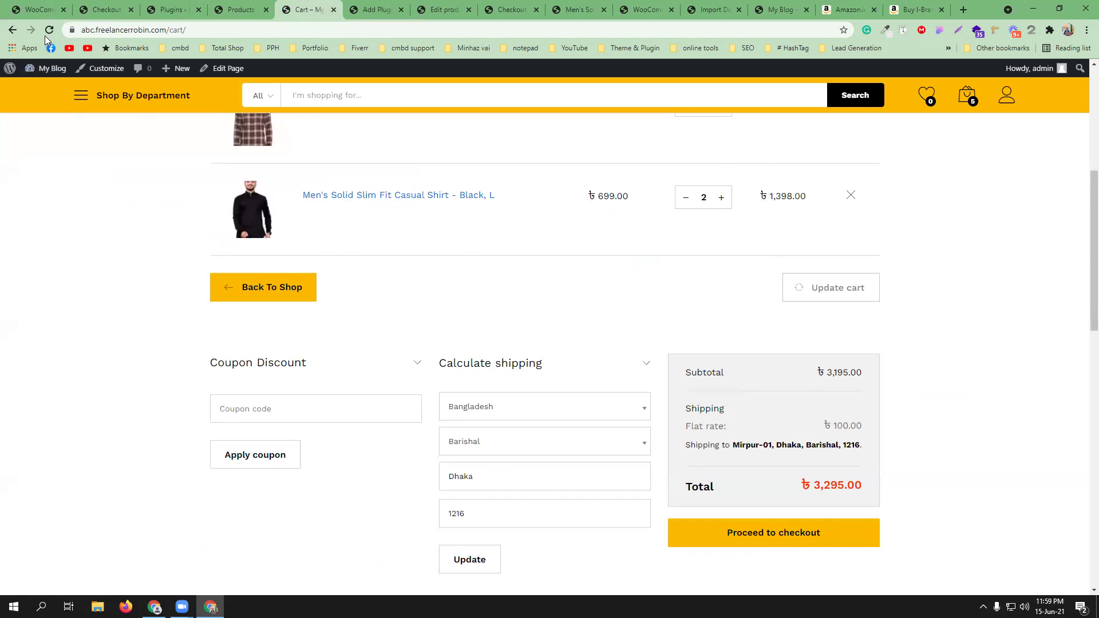
{"action": "left_click", "coordinate": [50, 30]}
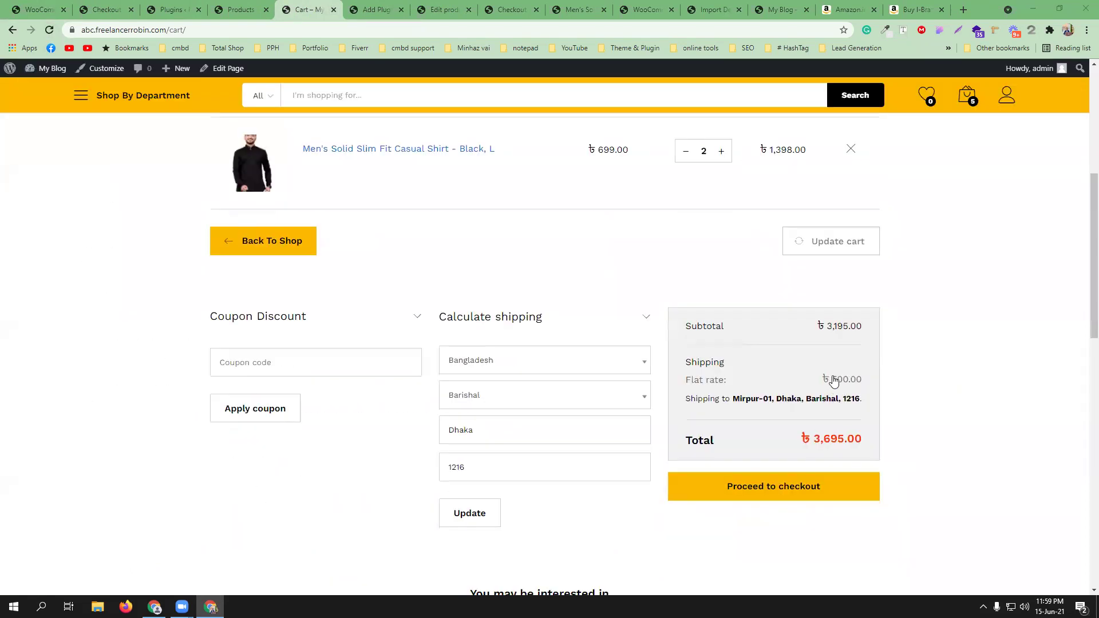
{"action": "scroll", "coordinate": [696, 237], "scroll_direction": "up", "scroll_amount": 2}
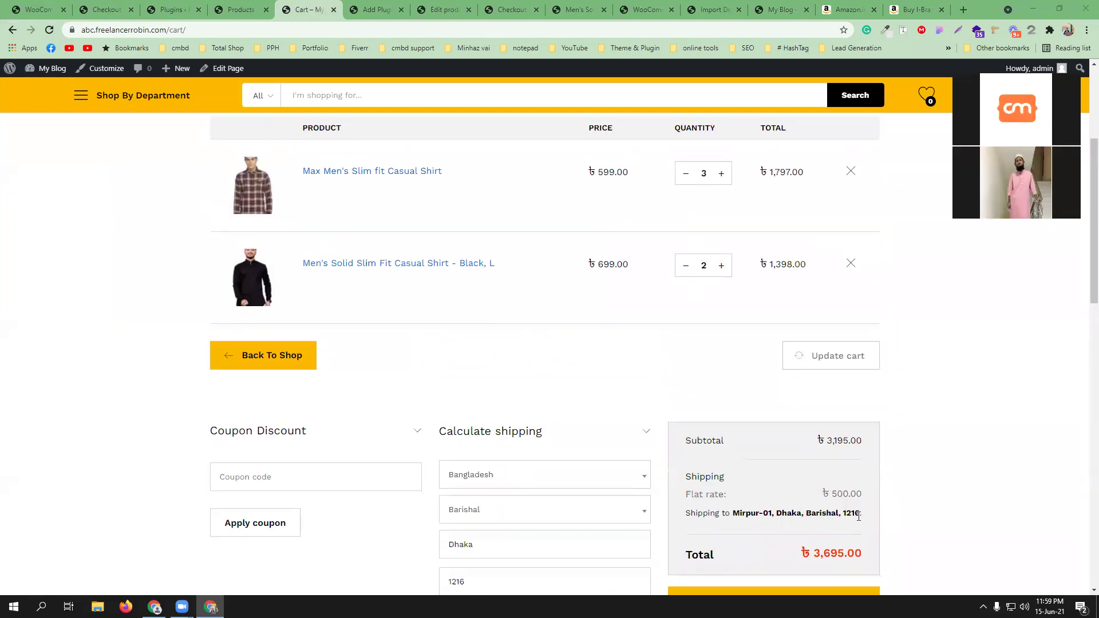
{"action": "left_click", "coordinate": [37, 9]}
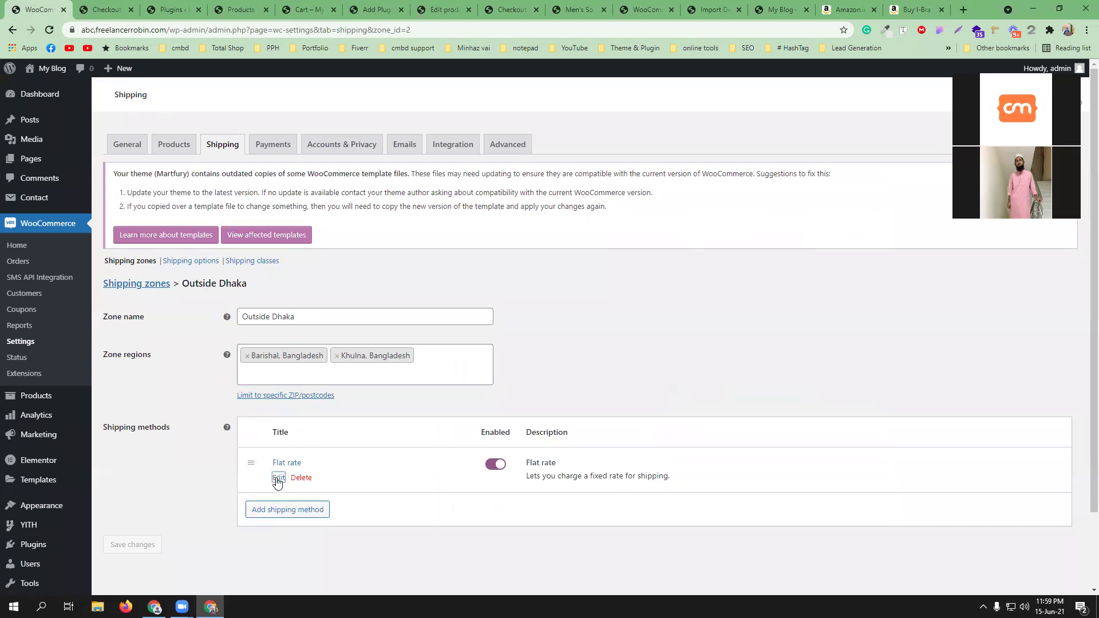
{"action": "left_click", "coordinate": [277, 479]}
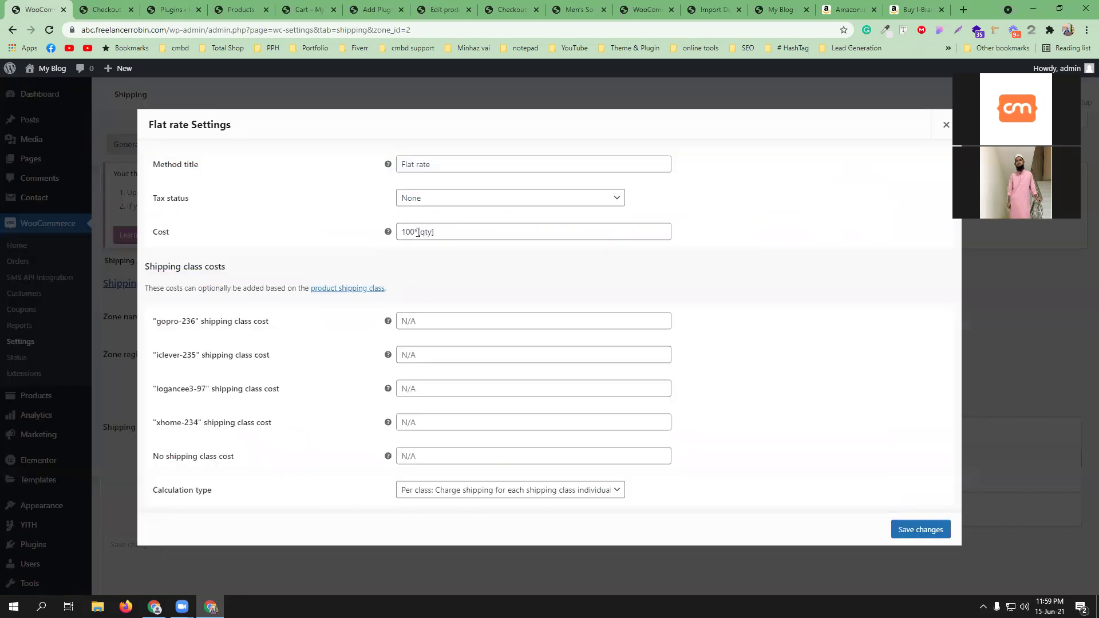
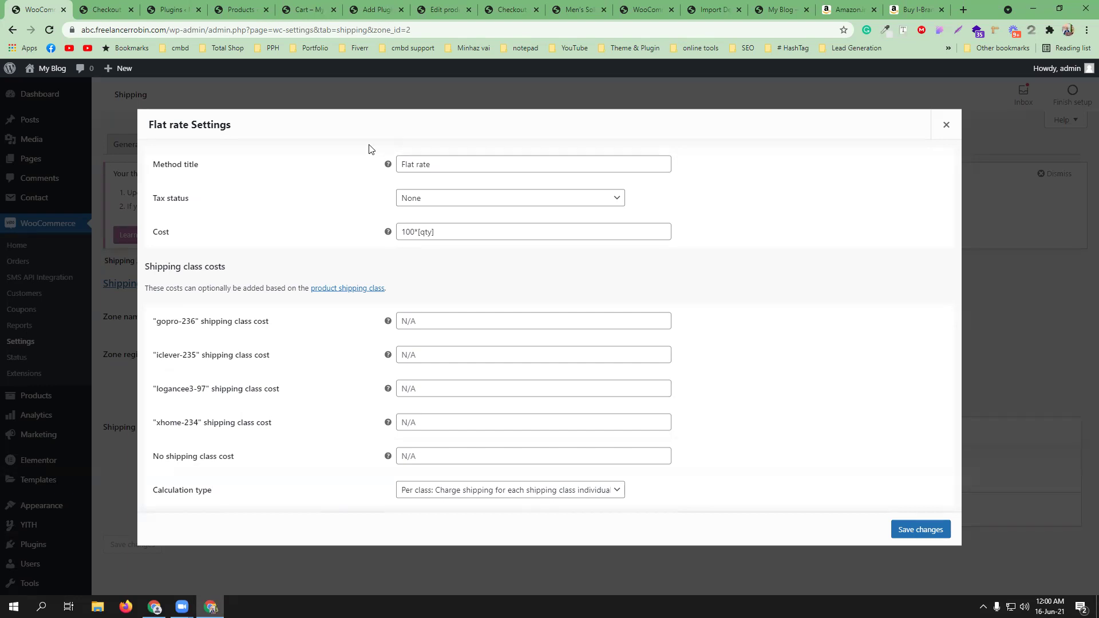
- Delete the shipping classes gopro-236, iclever-235, logancee3-97 and xhome-234
{"action": "left_click", "coordinate": [946, 122]}
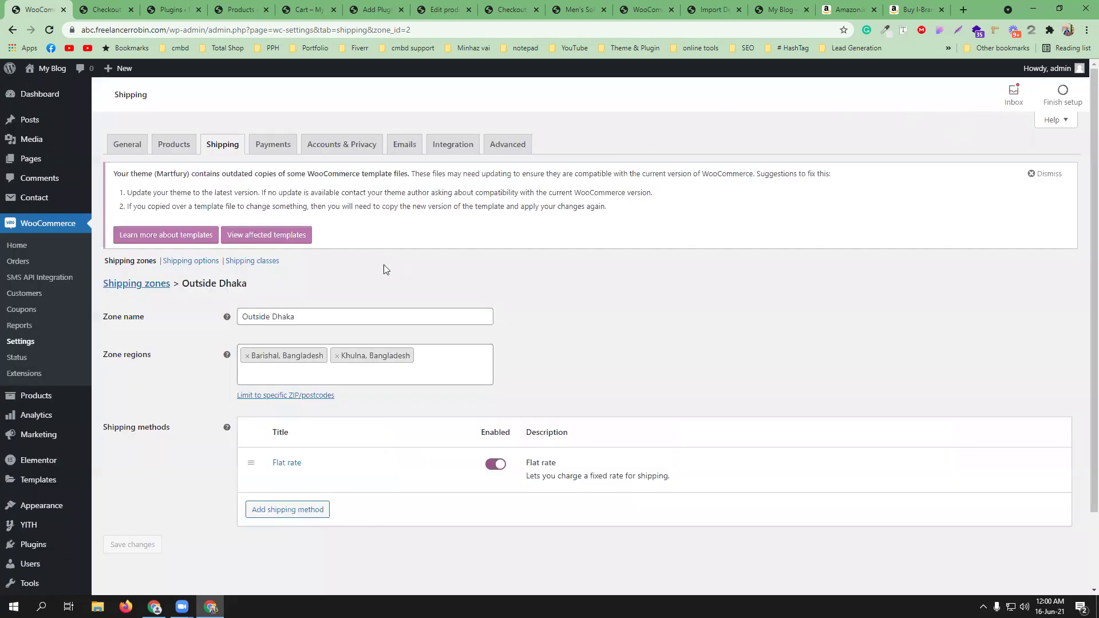
{"action": "left_click", "coordinate": [254, 261]}
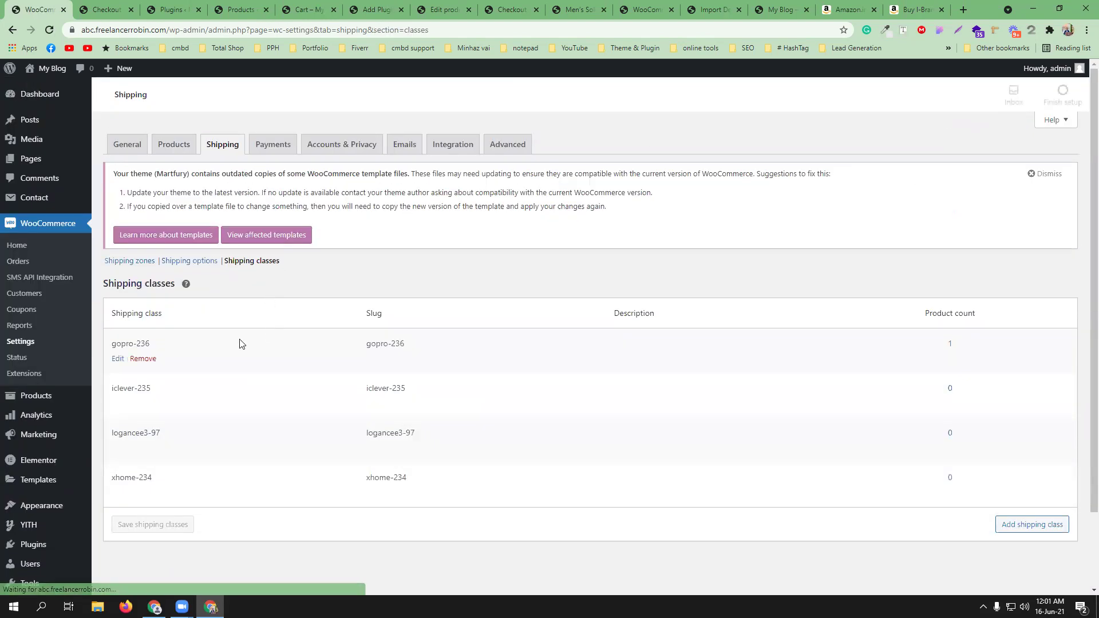
{"action": "left_click", "coordinate": [143, 358]}
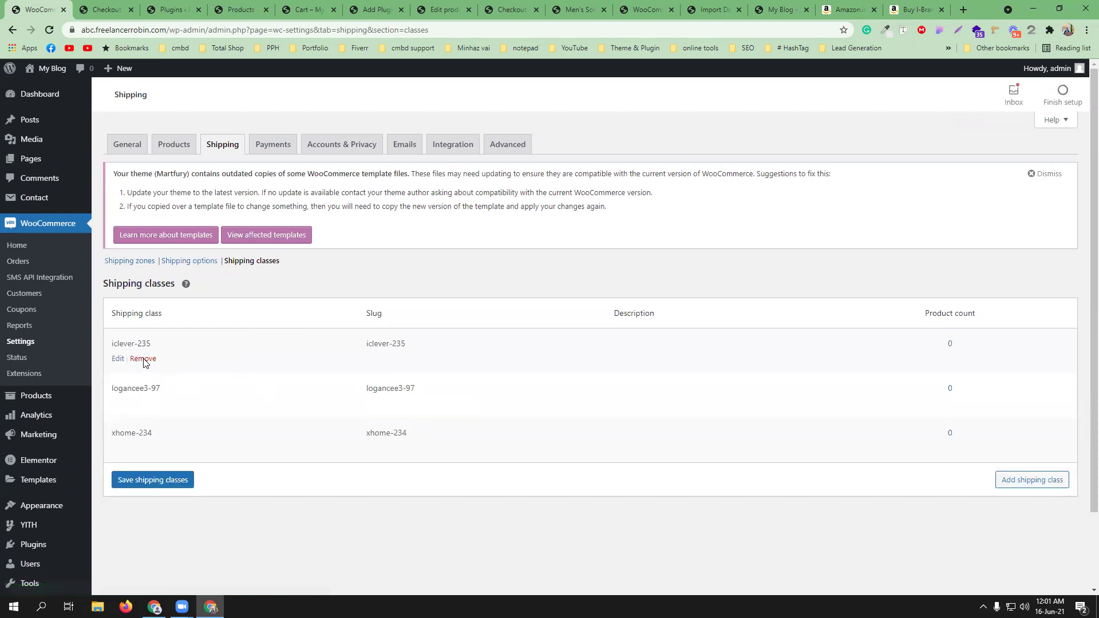
{"action": "left_click", "coordinate": [143, 359]}
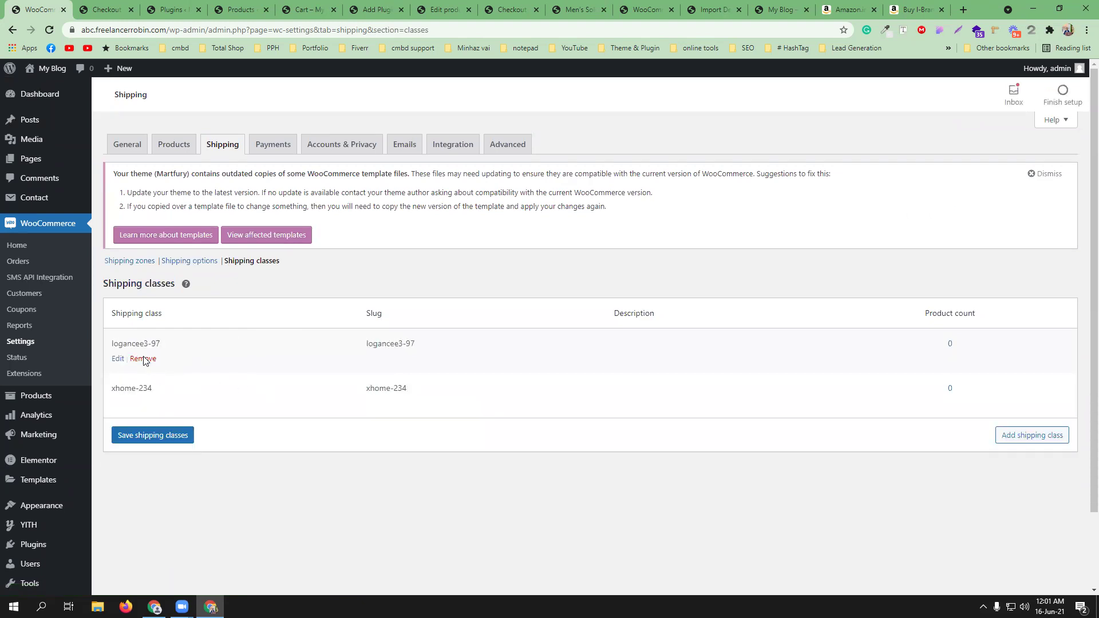
{"action": "left_click", "coordinate": [143, 359]}
{"action": "left_click", "coordinate": [143, 359]}
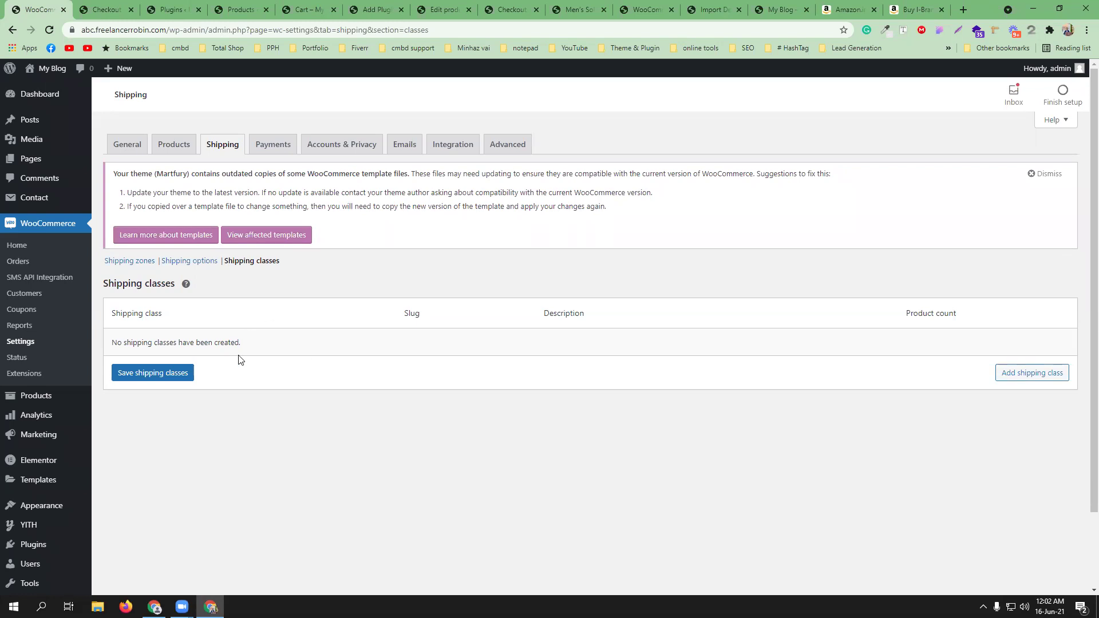
- Save the emptied list, then add and save a new shipping class named 'Fridge'
{"action": "left_click", "coordinate": [145, 375]}
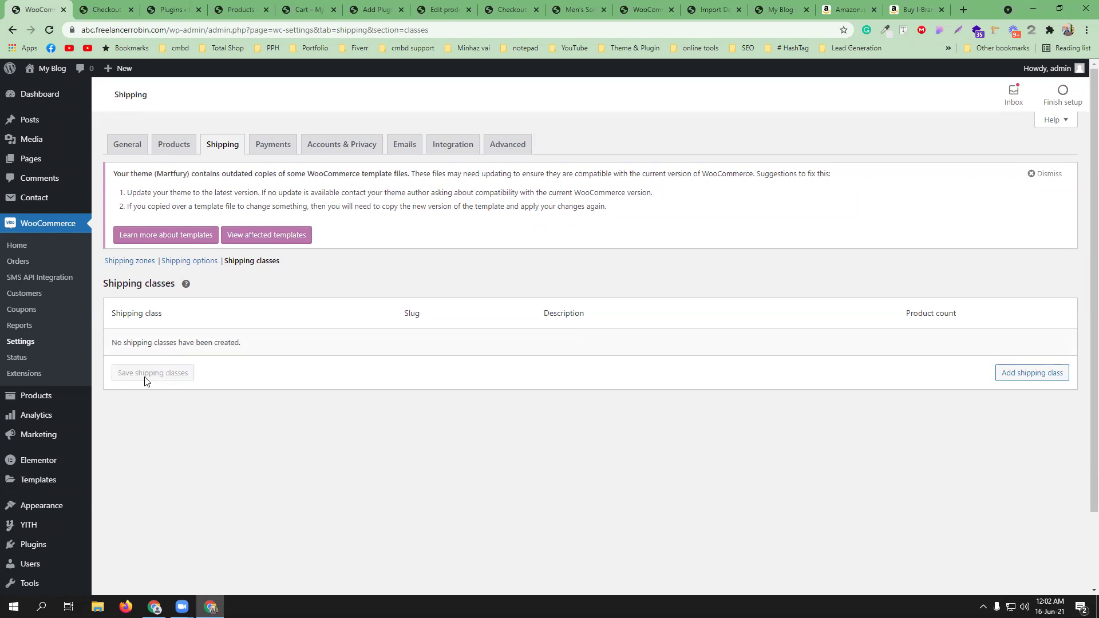
{"action": "left_click", "coordinate": [1021, 375]}
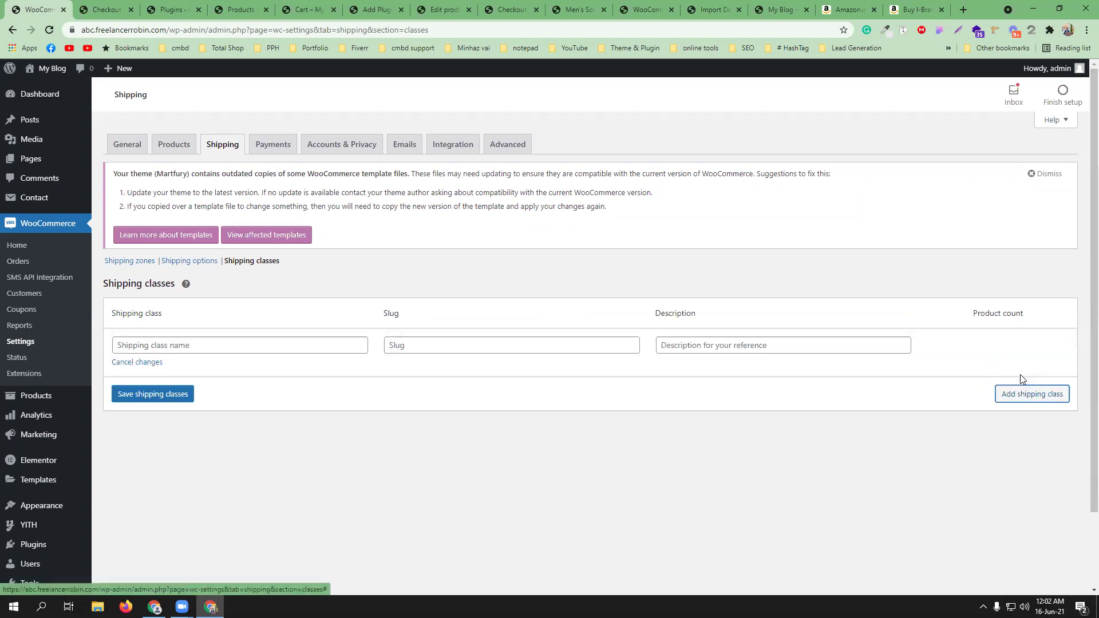
{"action": "left_click", "coordinate": [288, 340]}
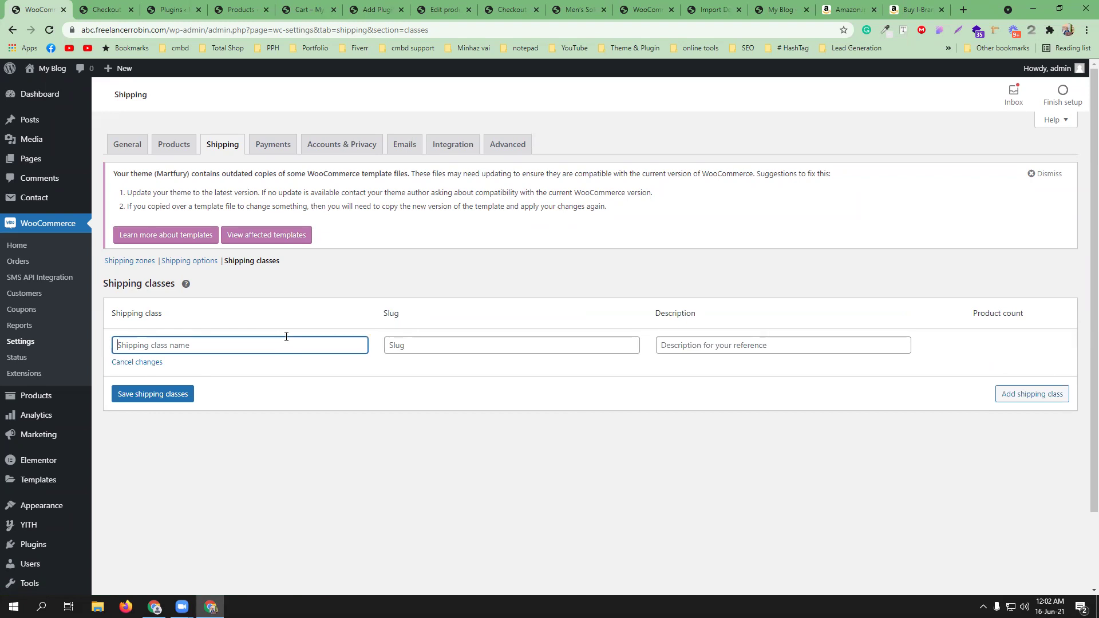
{"action": "type", "text": "Fridge"}
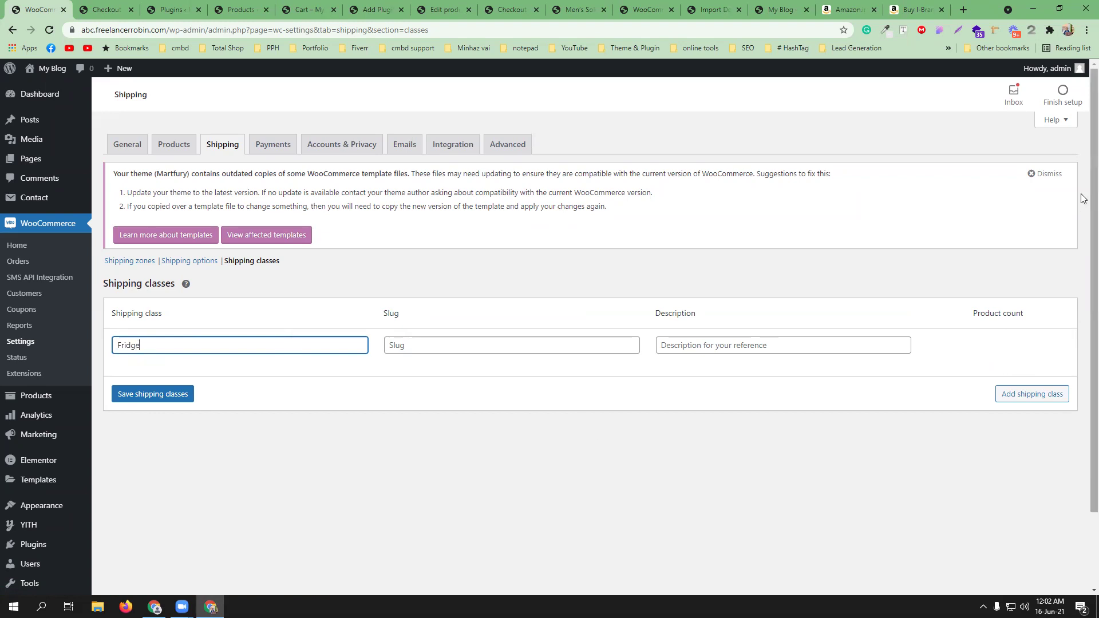
{"action": "left_click", "coordinate": [972, 185]}
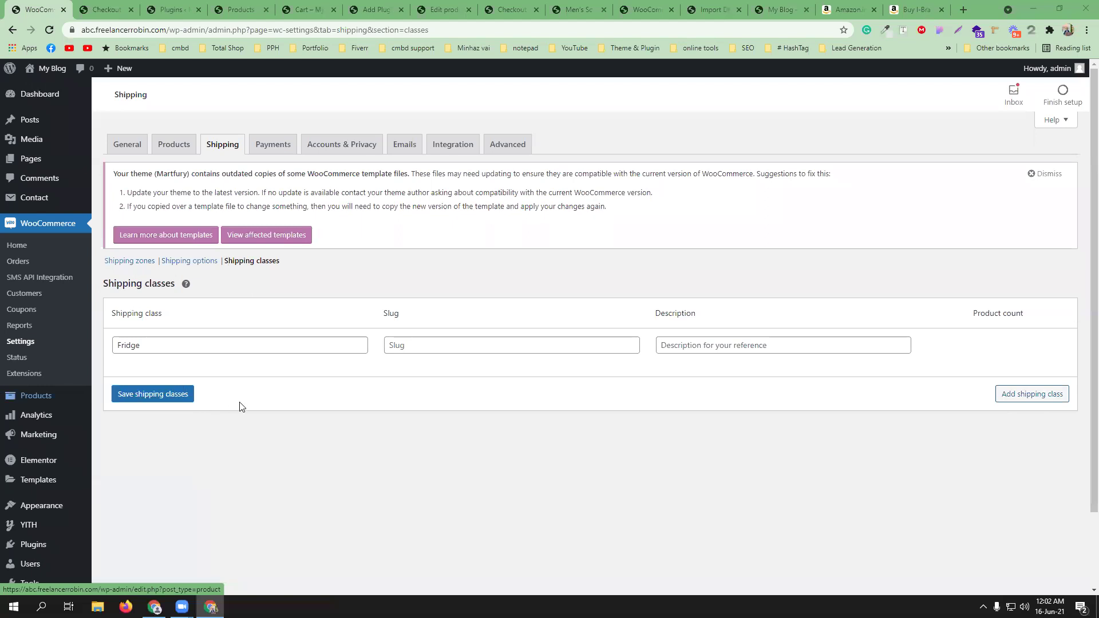
{"action": "left_click", "coordinate": [153, 394]}
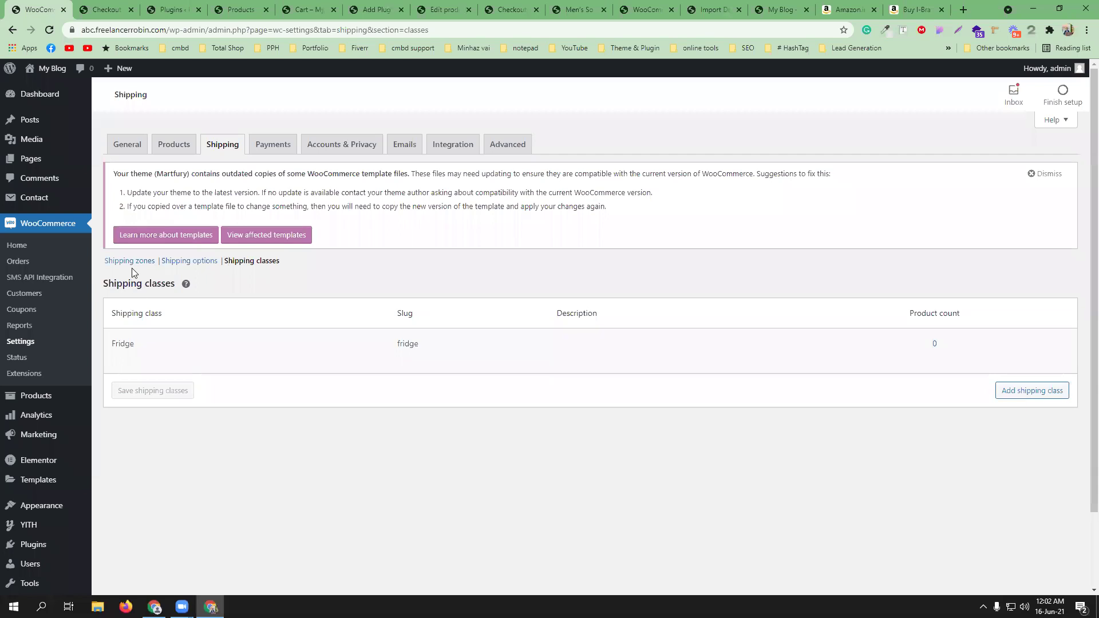
- Set the Outside Dhaka flat rate's Fridge class cost to 500*[qty] and save
{"action": "left_click", "coordinate": [182, 264]}
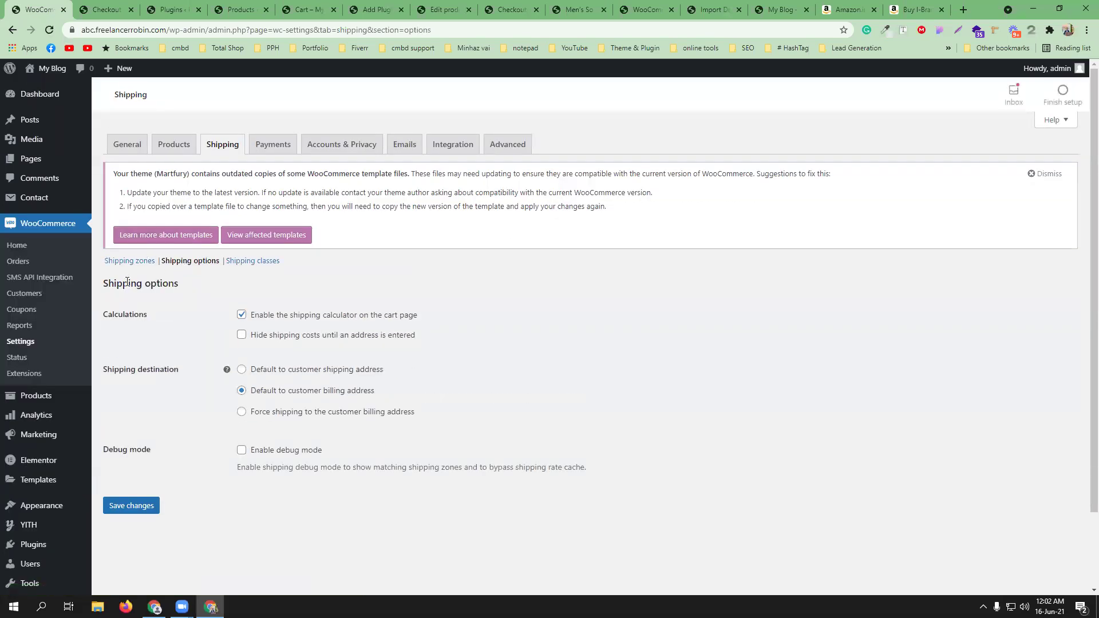
{"action": "left_click", "coordinate": [133, 261]}
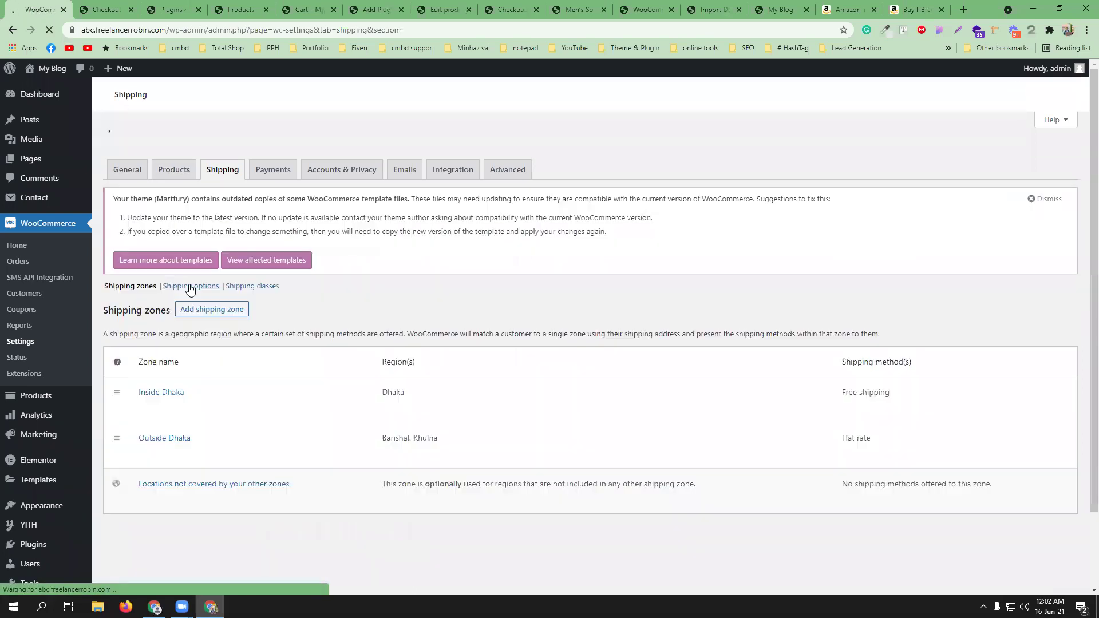
{"action": "left_click", "coordinate": [143, 429]}
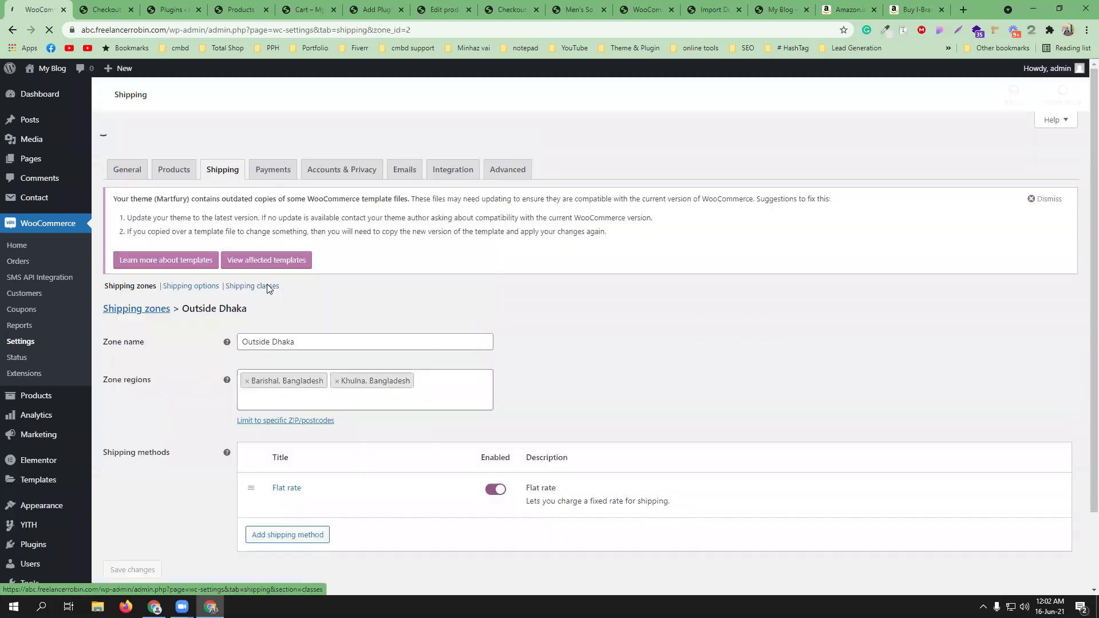
{"action": "scroll", "coordinate": [277, 451], "scroll_direction": "down", "scroll_amount": 1}
{"action": "left_click", "coordinate": [278, 420]}
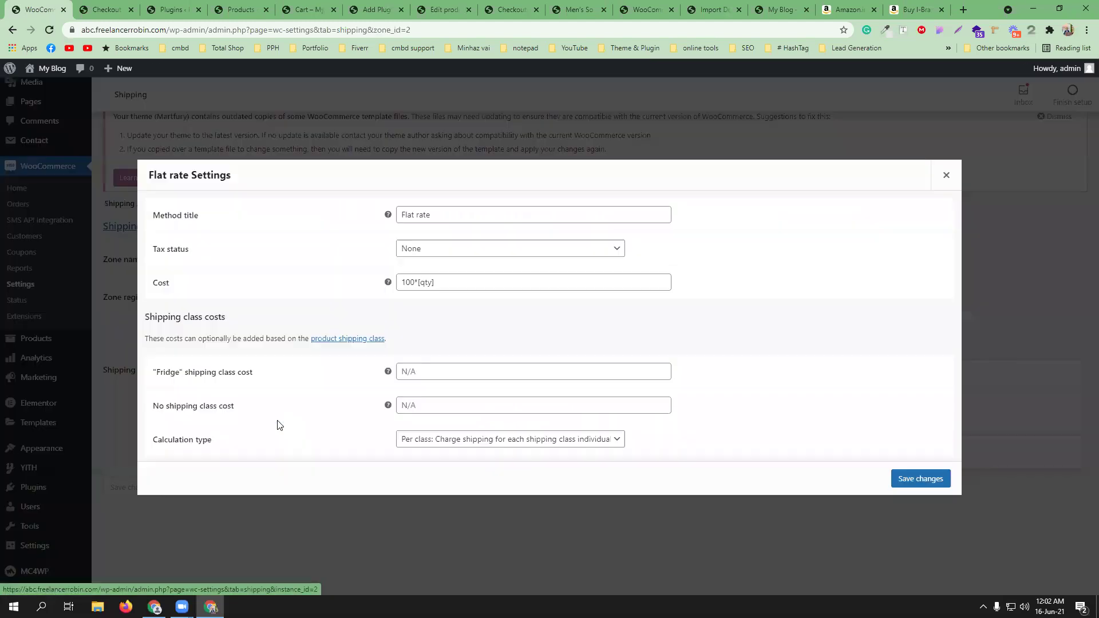
{"action": "left_click", "coordinate": [413, 371]}
{"action": "key", "text": "Down"}
{"action": "key", "text": "Return"}
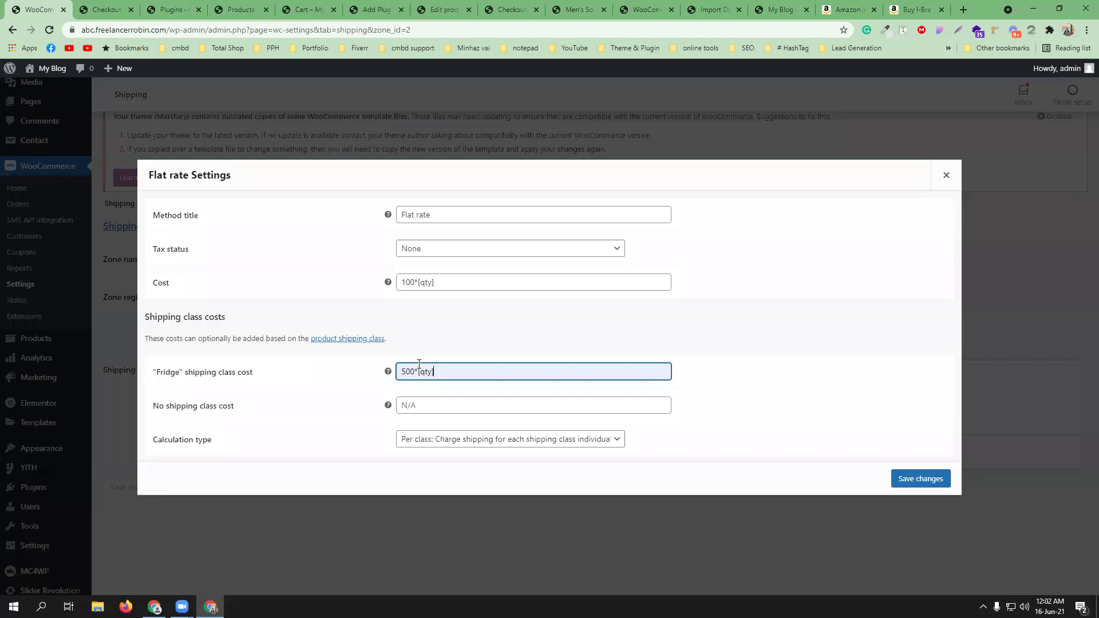
{"action": "left_click", "coordinate": [906, 479]}
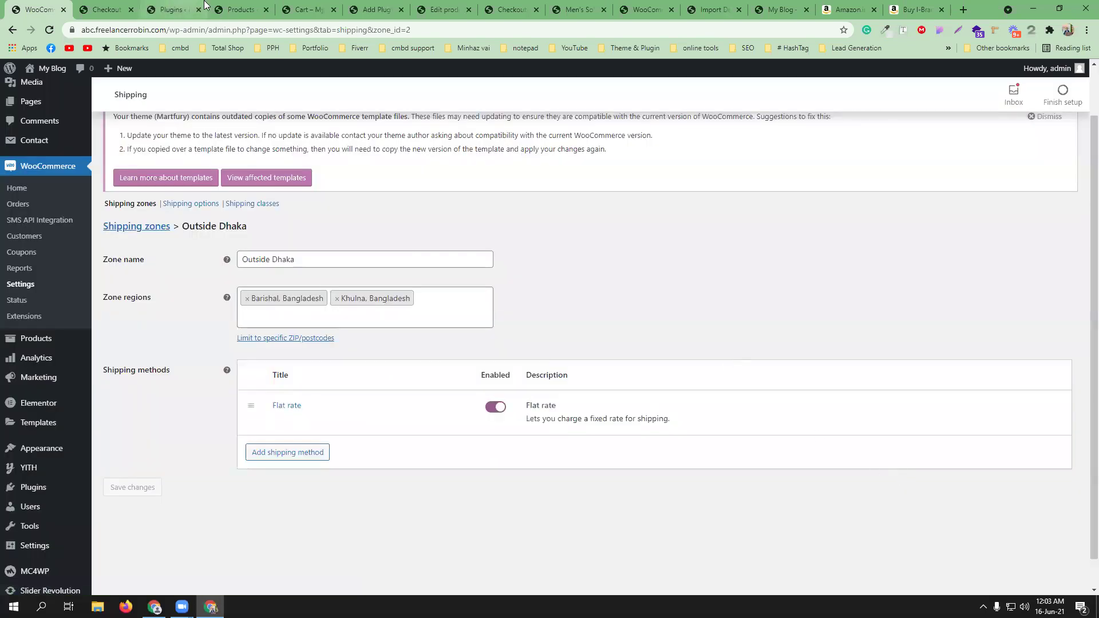
- Assign the Fridge shipping class to Max Men's Slim fit Casual Shirt
{"action": "left_click", "coordinate": [232, 7]}
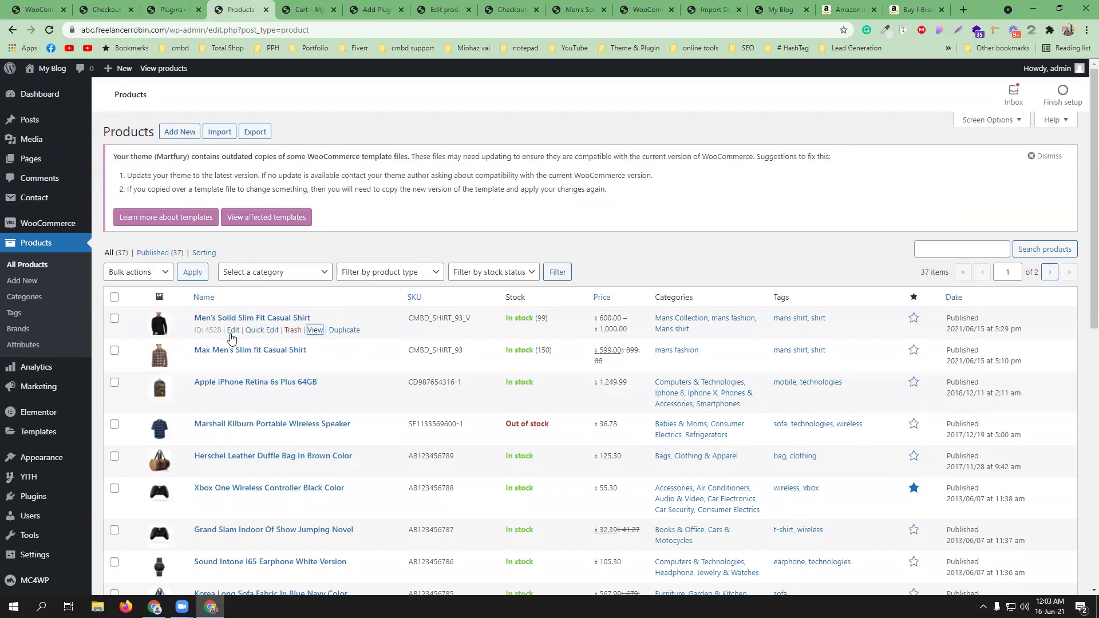
{"action": "left_click", "coordinate": [233, 361], "text": "ctrl"}
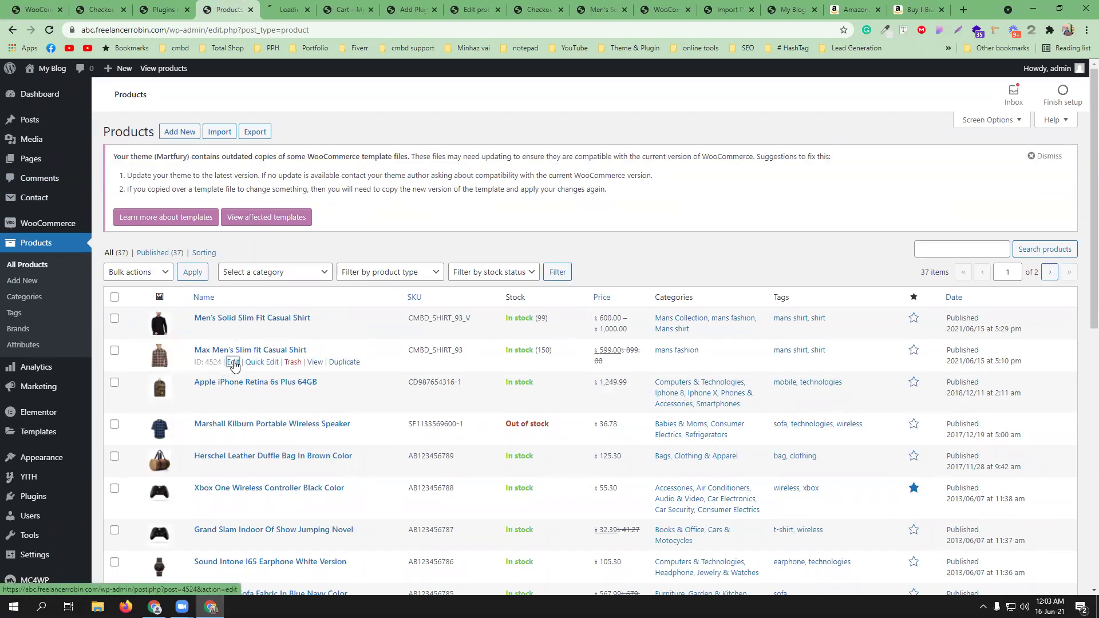
{"action": "left_click", "coordinate": [291, 8]}
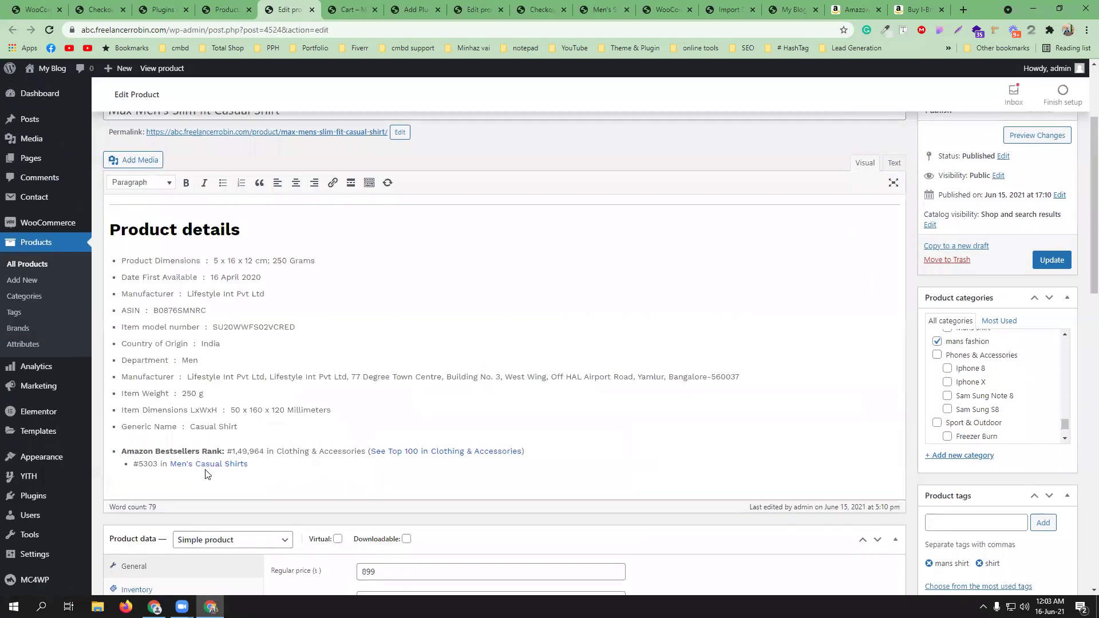
{"action": "scroll", "coordinate": [205, 474], "scroll_direction": "down", "scroll_amount": 3}
{"action": "left_click", "coordinate": [139, 441]}
{"action": "scroll", "coordinate": [420, 416], "scroll_direction": "down", "scroll_amount": 2}
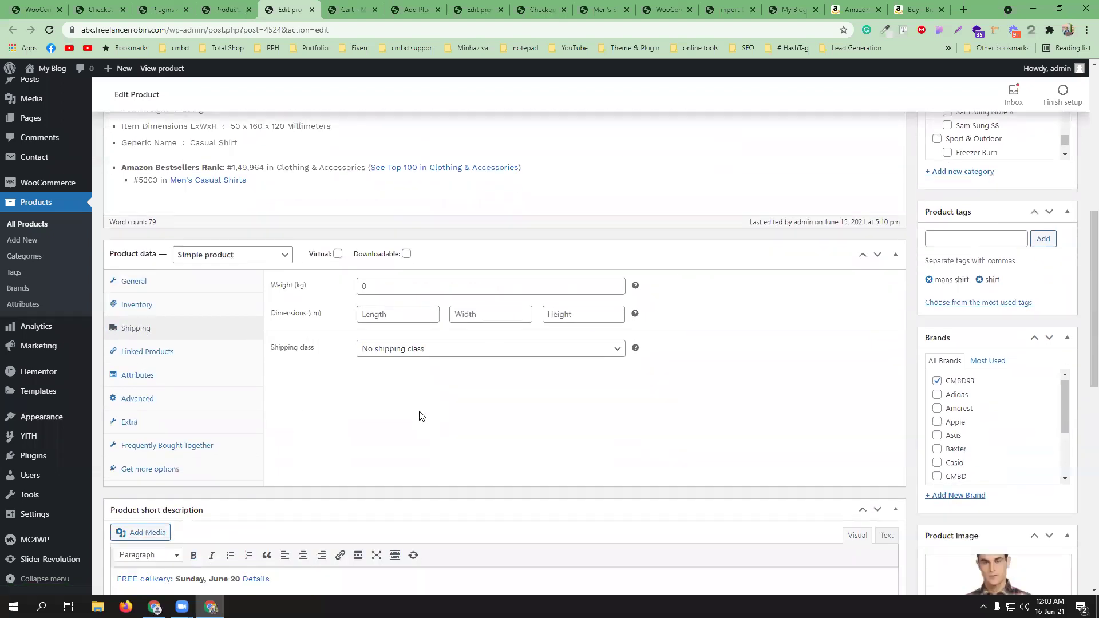
{"action": "left_click", "coordinate": [410, 350]}
{"action": "left_click", "coordinate": [399, 373]}
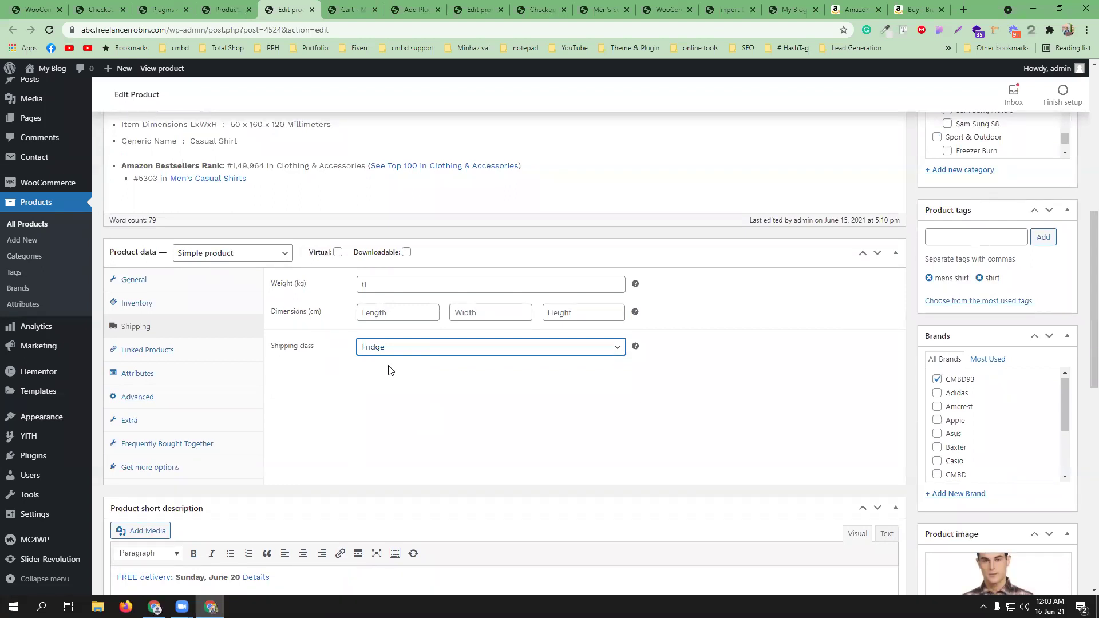
- Update the shirt product and open its storefront page in a new tab
{"action": "left_click", "coordinate": [58, 8]}
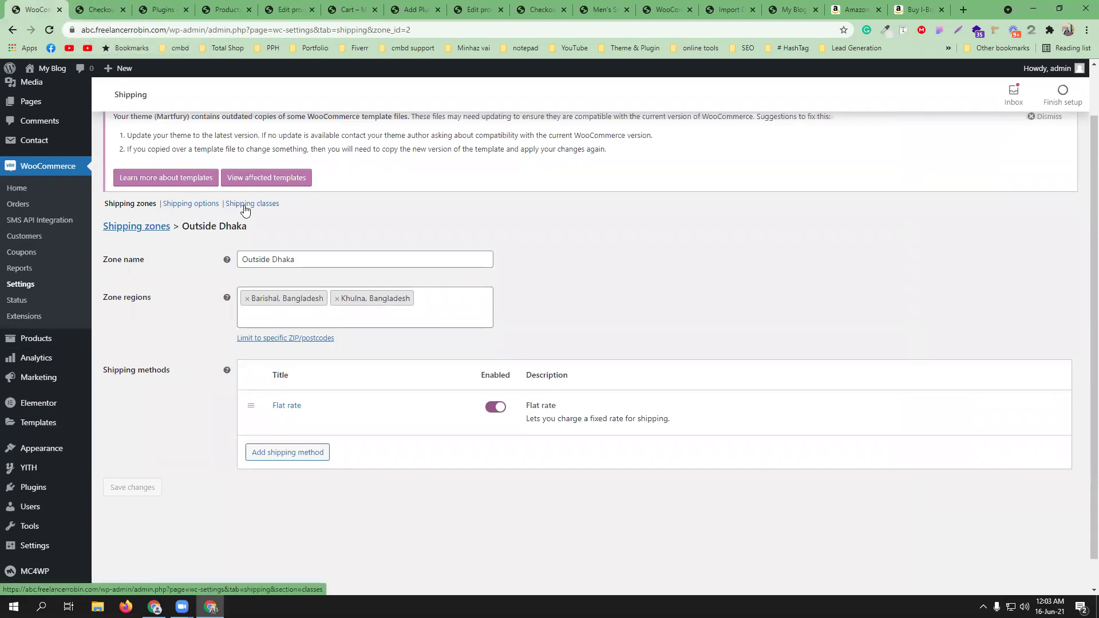
{"action": "left_click", "coordinate": [289, 10]}
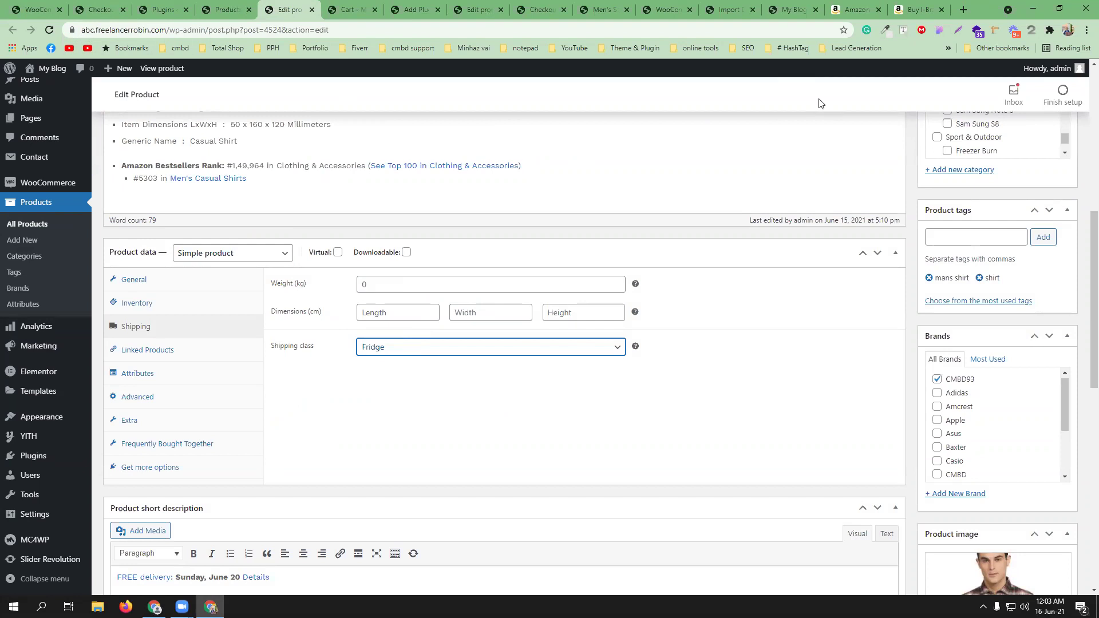
{"action": "scroll", "coordinate": [818, 103], "scroll_direction": "up", "scroll_amount": 6}
{"action": "left_click", "coordinate": [1051, 315]}
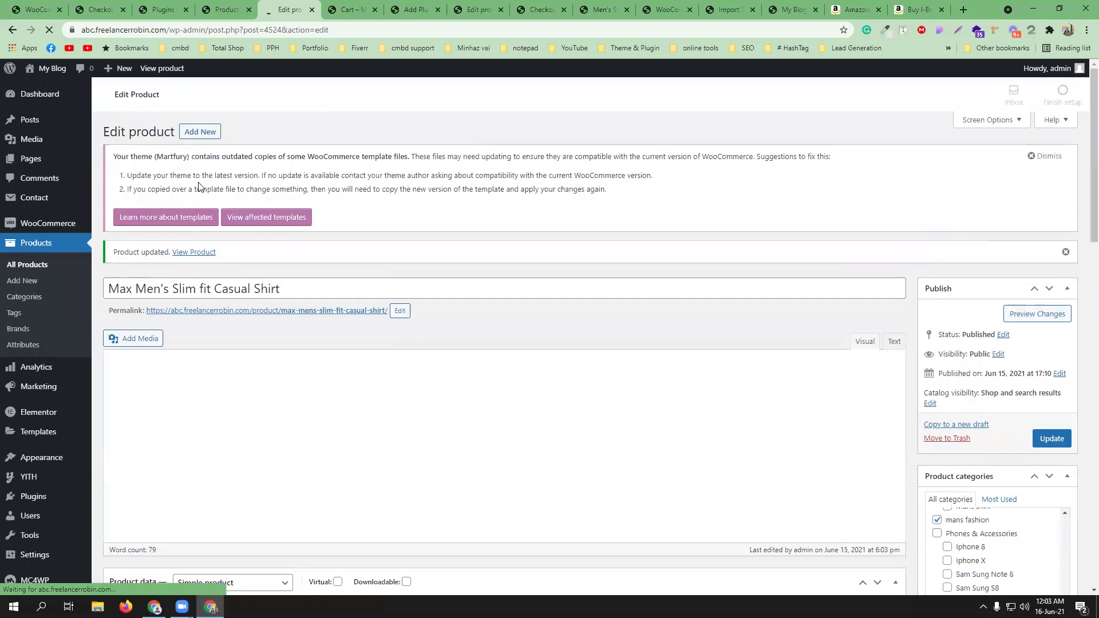
{"action": "middle_click", "coordinate": [194, 252]}
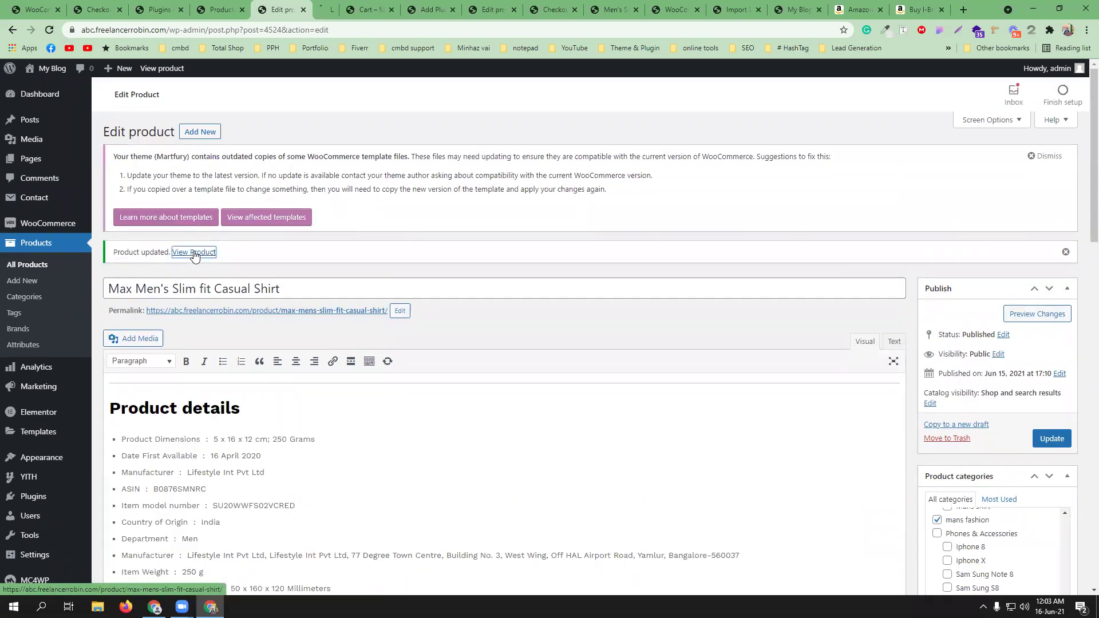
{"action": "left_click", "coordinate": [336, 8]}
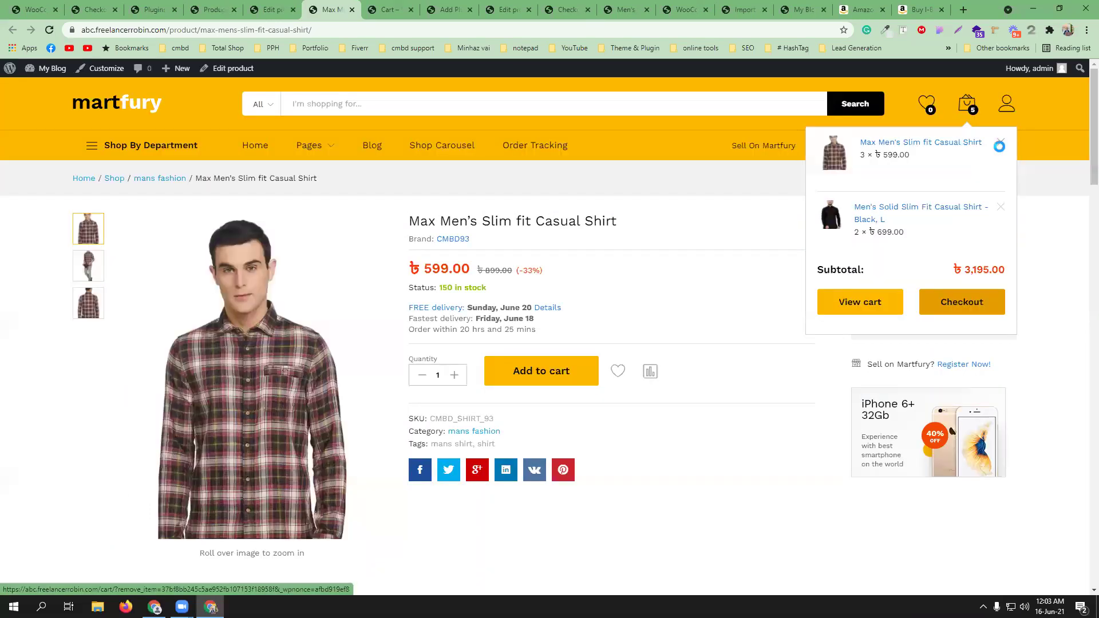
- Remove the first item from the cart and proceed to checkout
{"action": "left_click", "coordinate": [999, 142]}
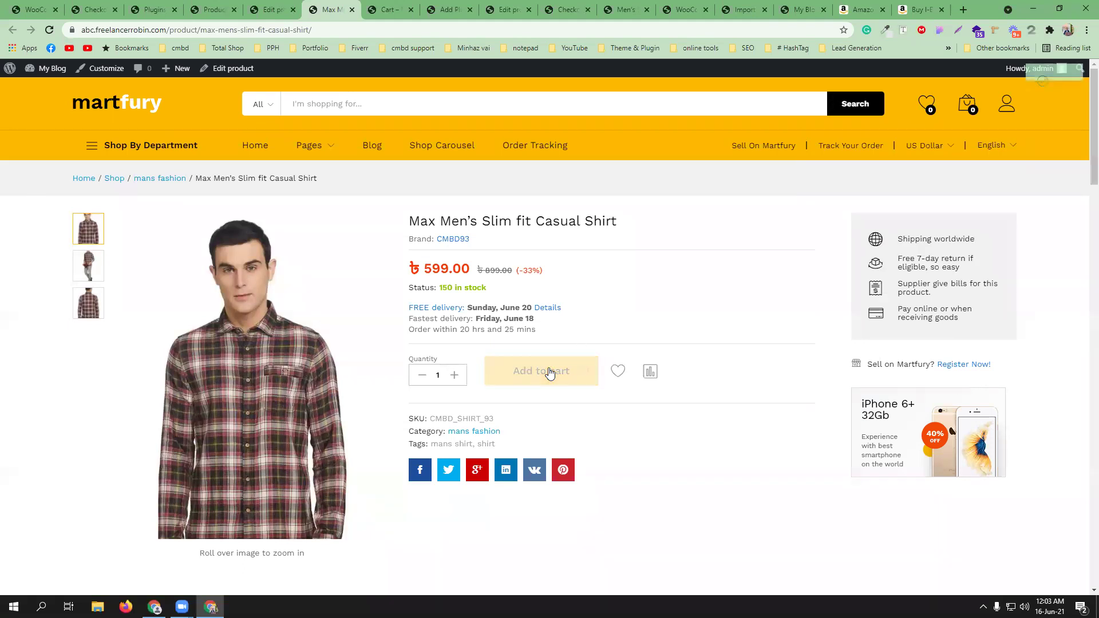
{"action": "mouse_move", "coordinate": [966, 105]}
{"action": "left_click", "coordinate": [960, 254]}
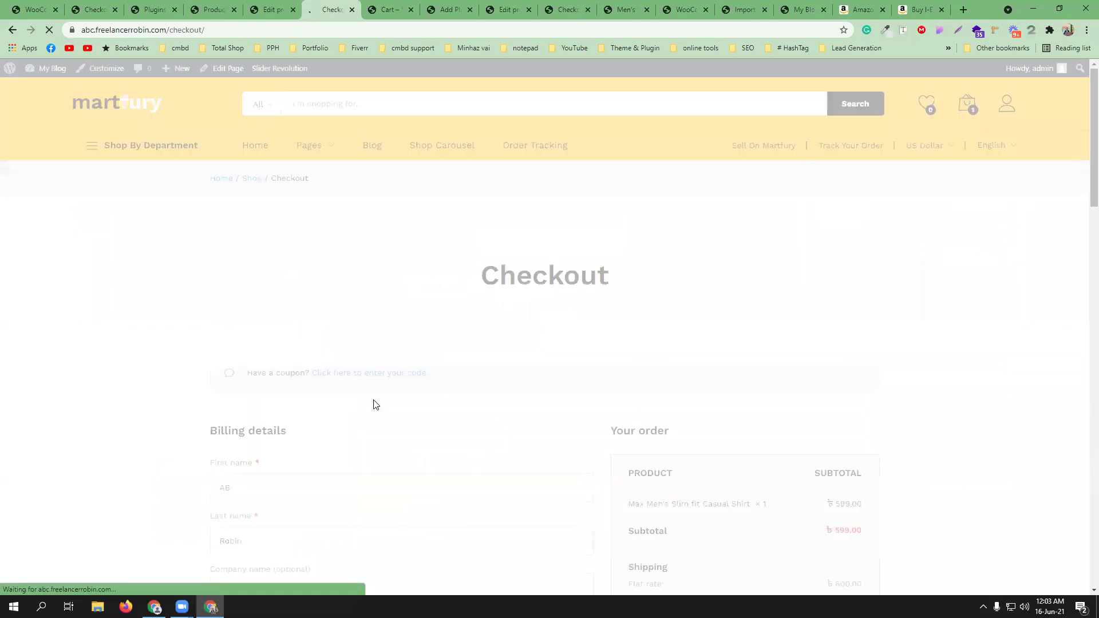
- Choose Khulna as the district, giving ৳600.00 shipping and a ৳1,199.00 total
{"action": "scroll", "coordinate": [392, 400], "scroll_direction": "down", "scroll_amount": 3}
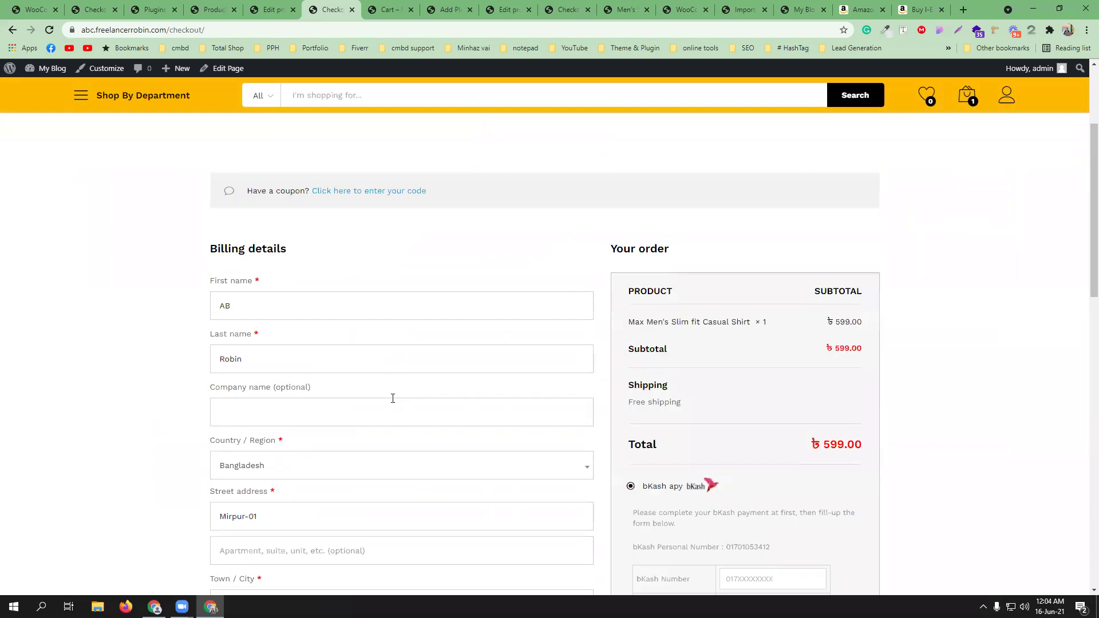
{"action": "scroll", "coordinate": [366, 401], "scroll_direction": "down", "scroll_amount": 4}
{"action": "left_click", "coordinate": [280, 421]}
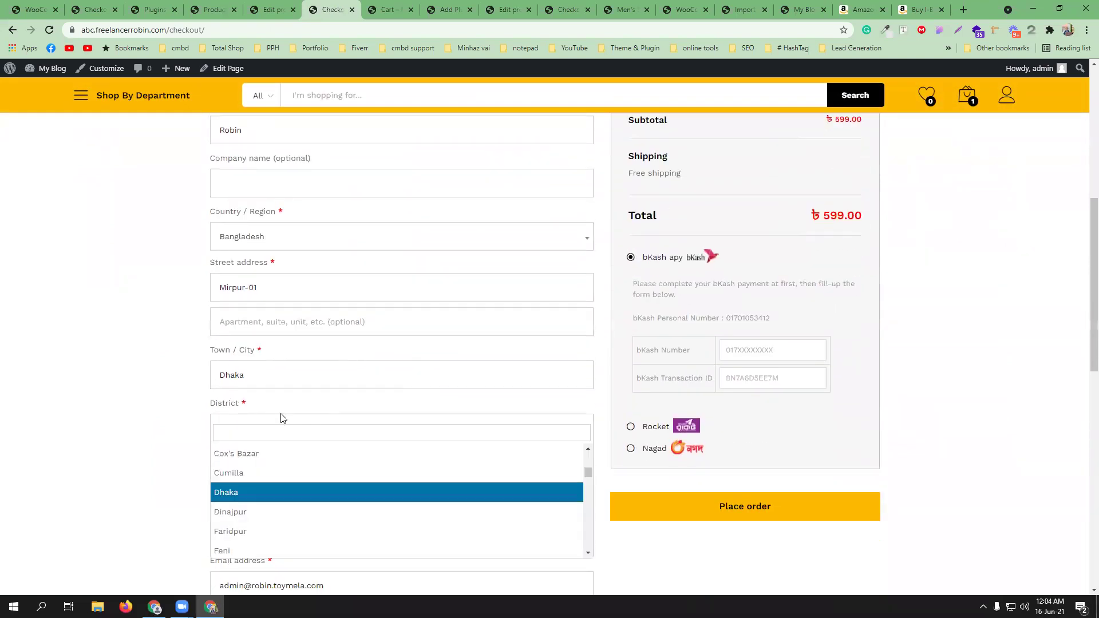
{"action": "type", "text": "khu"}
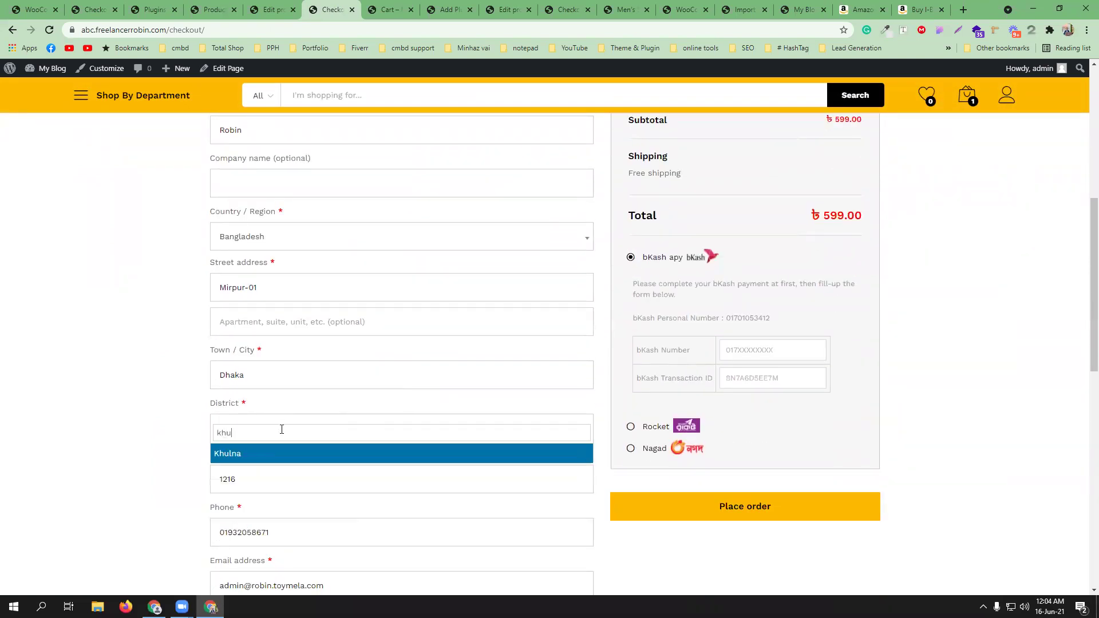
{"action": "type", "text": "l"}
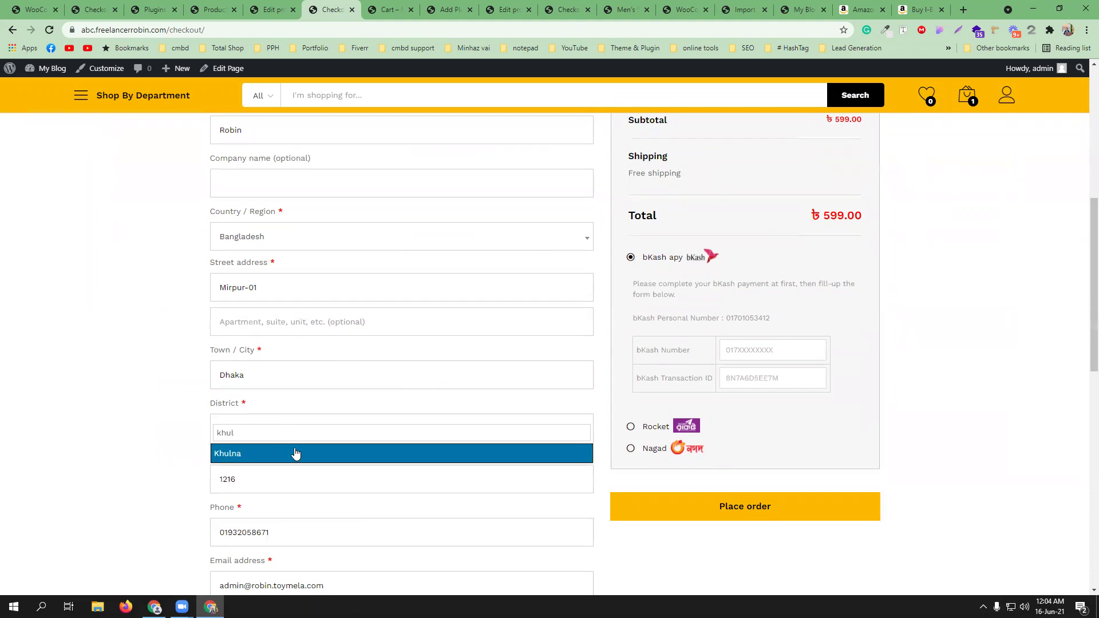
{"action": "left_click", "coordinate": [296, 454]}
{"action": "scroll", "coordinate": [804, 241], "scroll_direction": "up", "scroll_amount": 1}
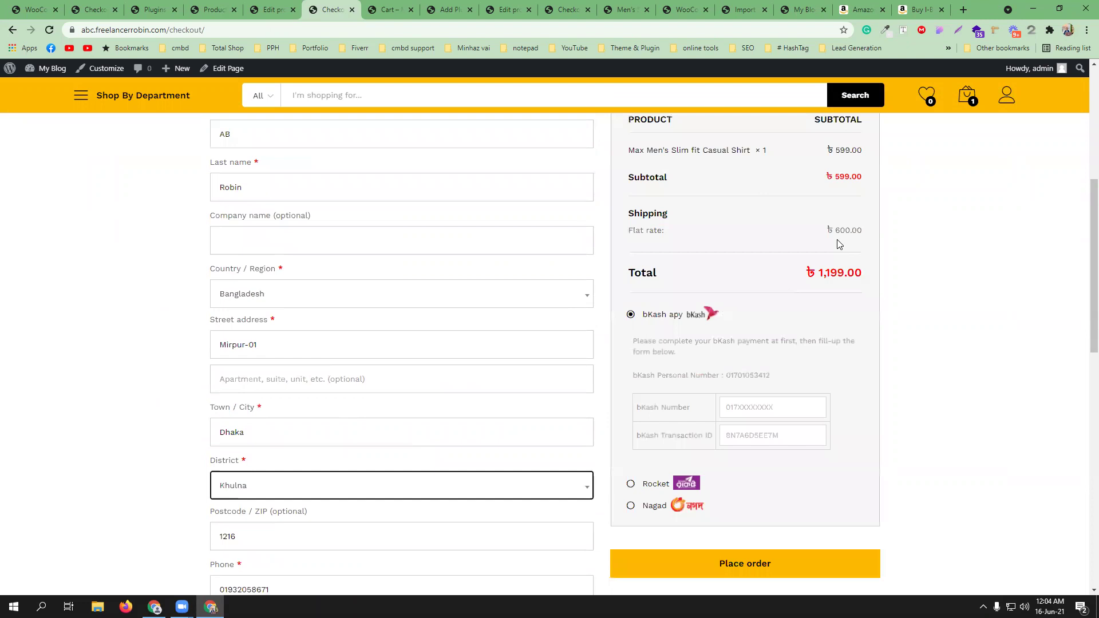
{"action": "scroll", "coordinate": [836, 240], "scroll_direction": "up", "scroll_amount": 1}
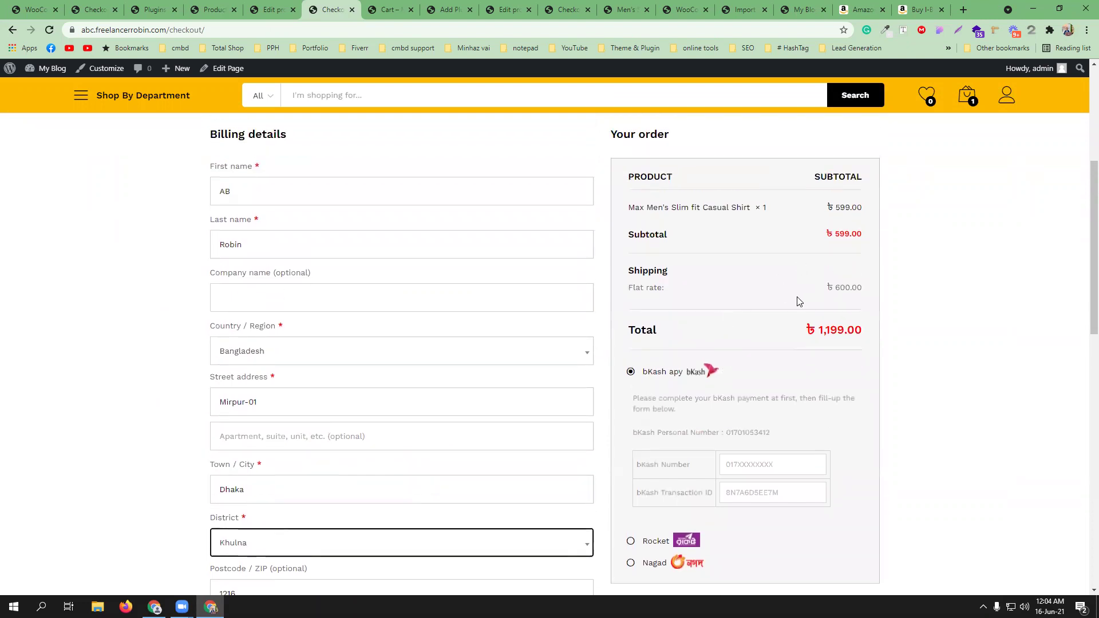
{"action": "left_click", "coordinate": [1023, 354]}
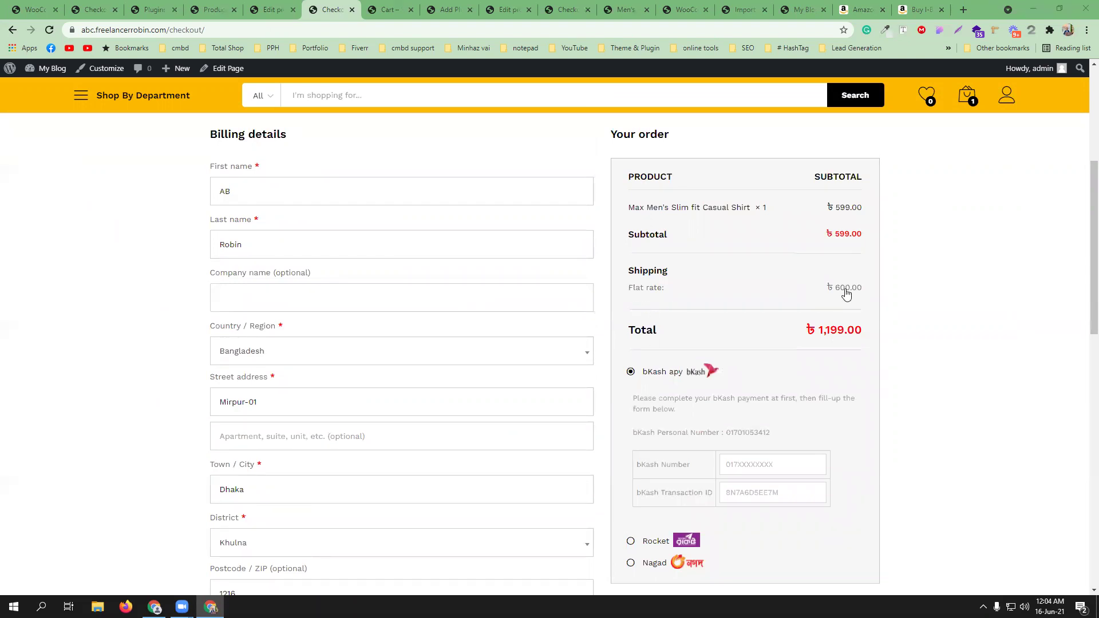
{"action": "left_click", "coordinate": [36, 10]}
- Clear the flat rate's base cost, set no-class cost to 100*[qty], and save
{"action": "left_click", "coordinate": [278, 421]}
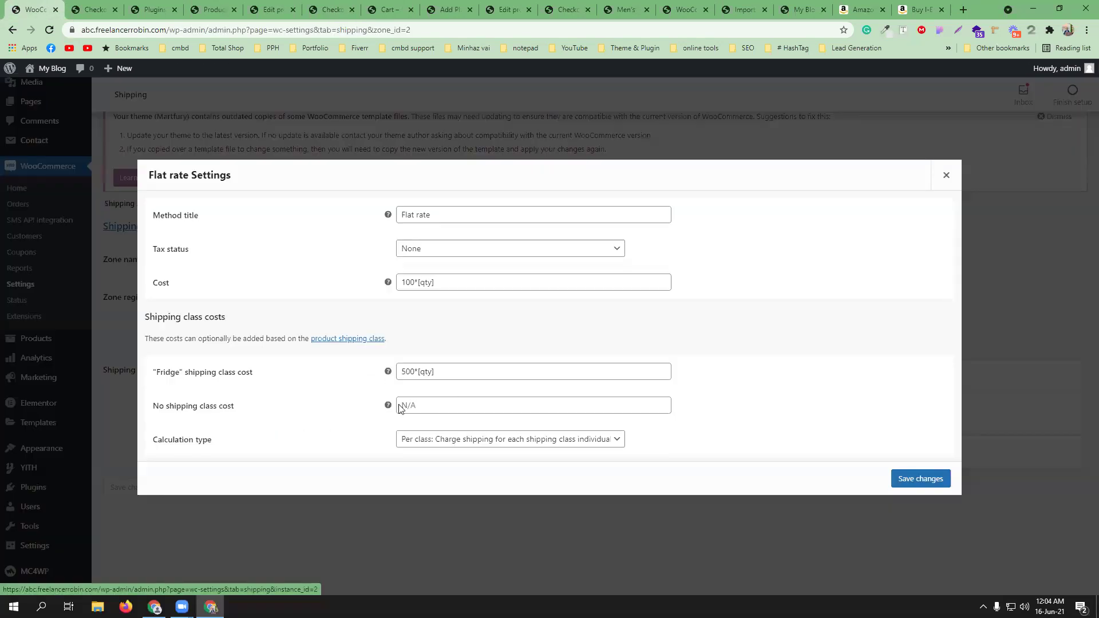
{"action": "left_click_drag", "start_coordinate": [440, 289], "coordinate": [392, 280]}
{"action": "mouse_move", "coordinate": [389, 282]}
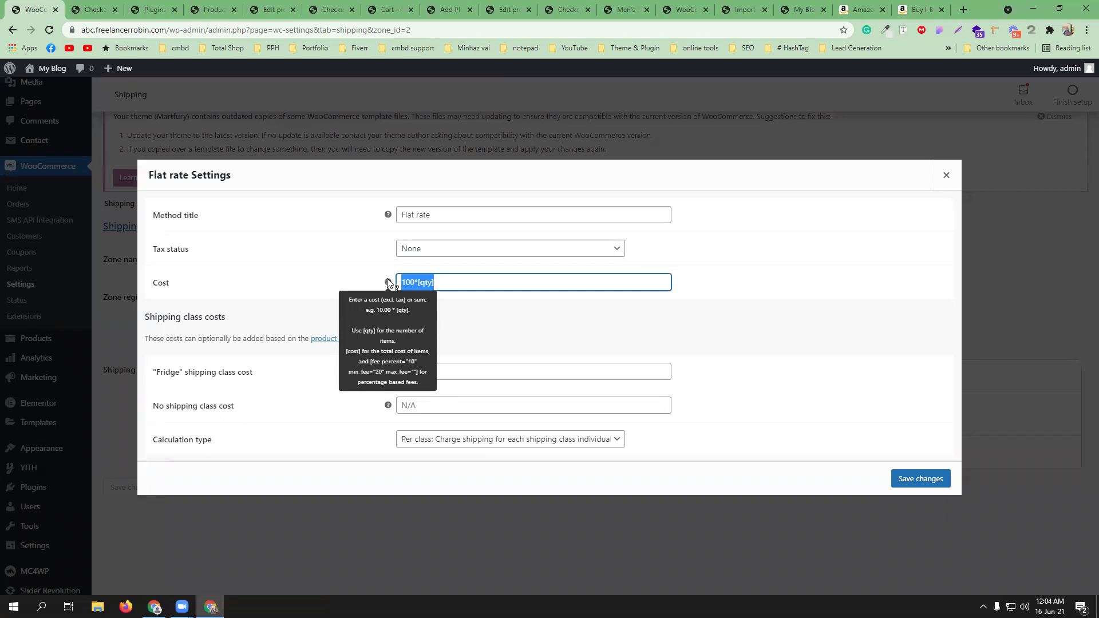
{"action": "key", "text": "BackSpace"}
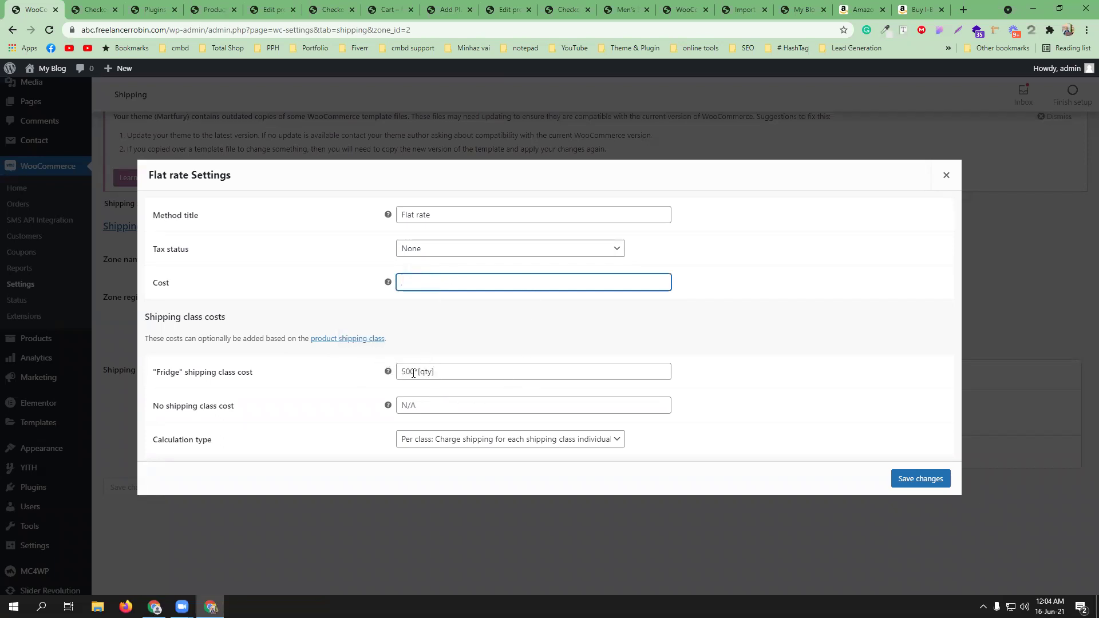
{"action": "left_click", "coordinate": [418, 406]}
{"action": "left_click", "coordinate": [418, 429]}
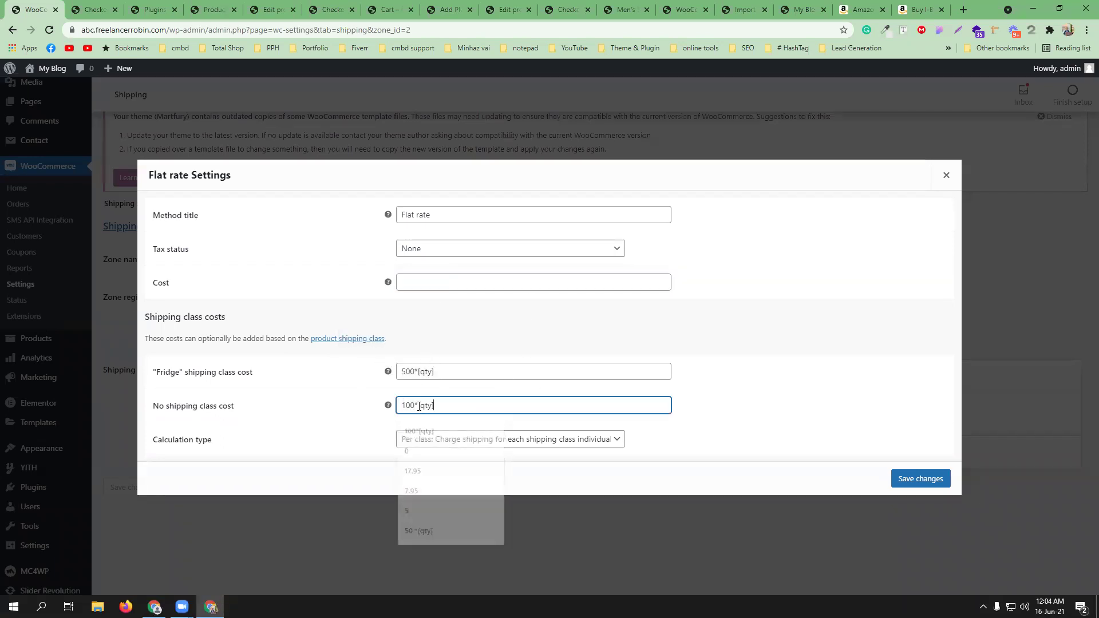
{"action": "left_click", "coordinate": [937, 478]}
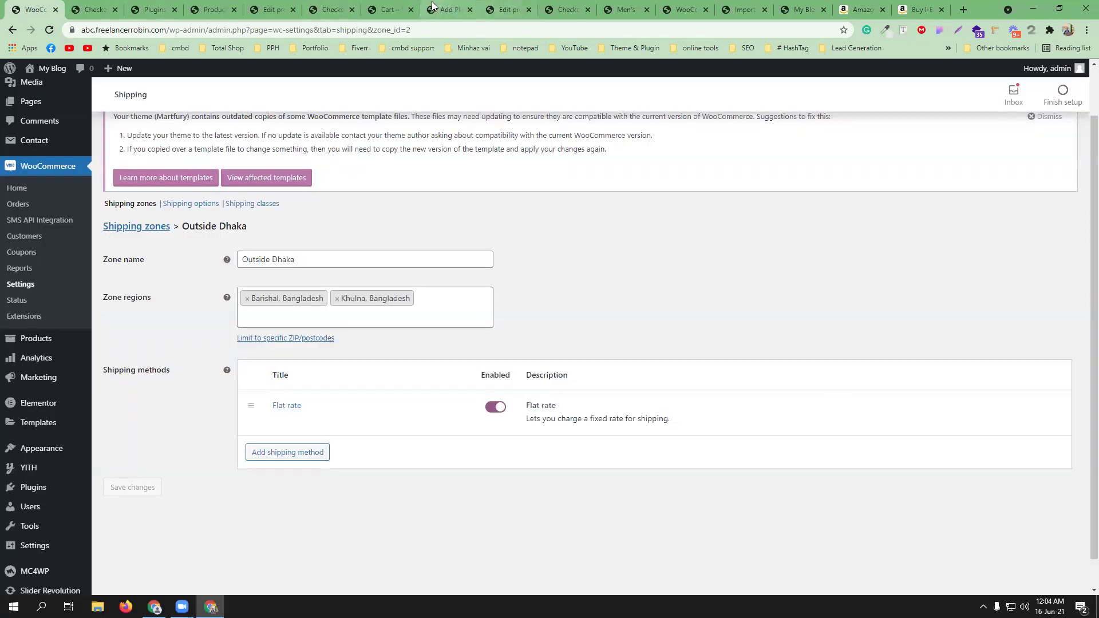
- Reload checkout to get ৳500.00 shipping and ৳1,099.00 total, then view the shipping classes list
{"action": "left_click", "coordinate": [394, 10]}
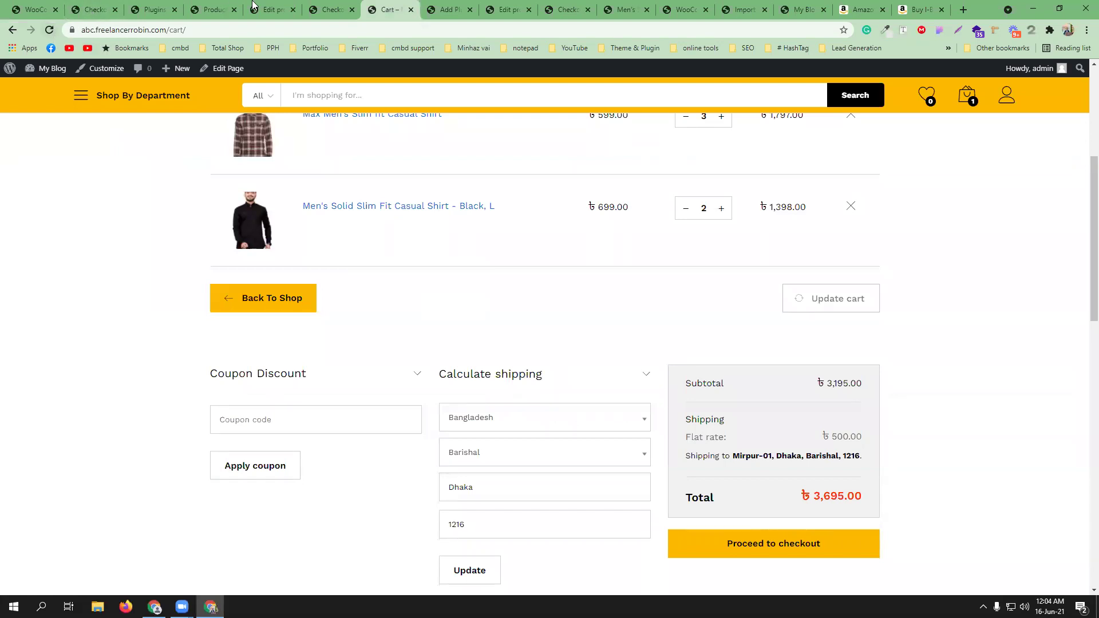
{"action": "left_click", "coordinate": [331, 9]}
{"action": "left_click", "coordinate": [411, 10]}
{"action": "left_click", "coordinate": [50, 30]}
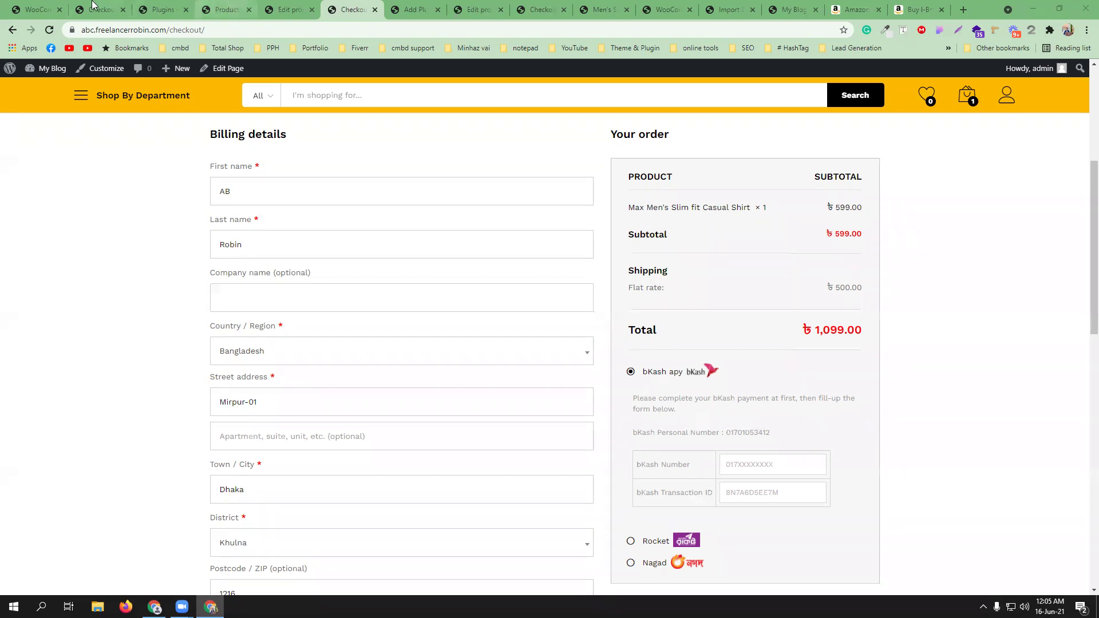
{"action": "left_click", "coordinate": [41, 10]}
{"action": "left_click", "coordinate": [240, 204]}
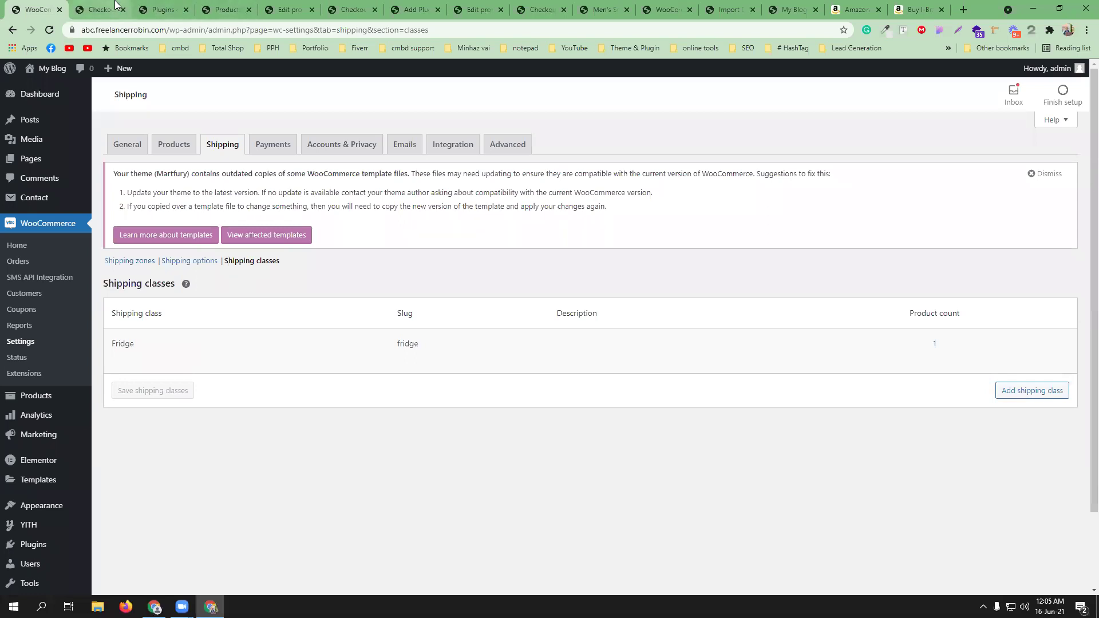
- Review the Outside Dhaka flat rate settings, then return to the shirt's product data
{"action": "left_click", "coordinate": [130, 265]}
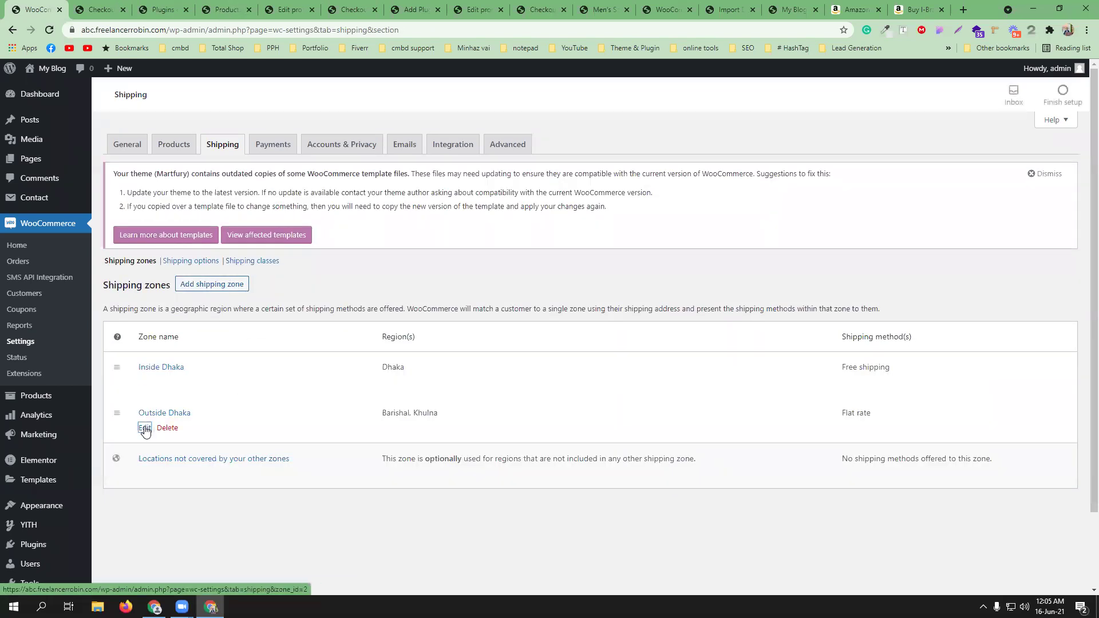
{"action": "left_click", "coordinate": [145, 430]}
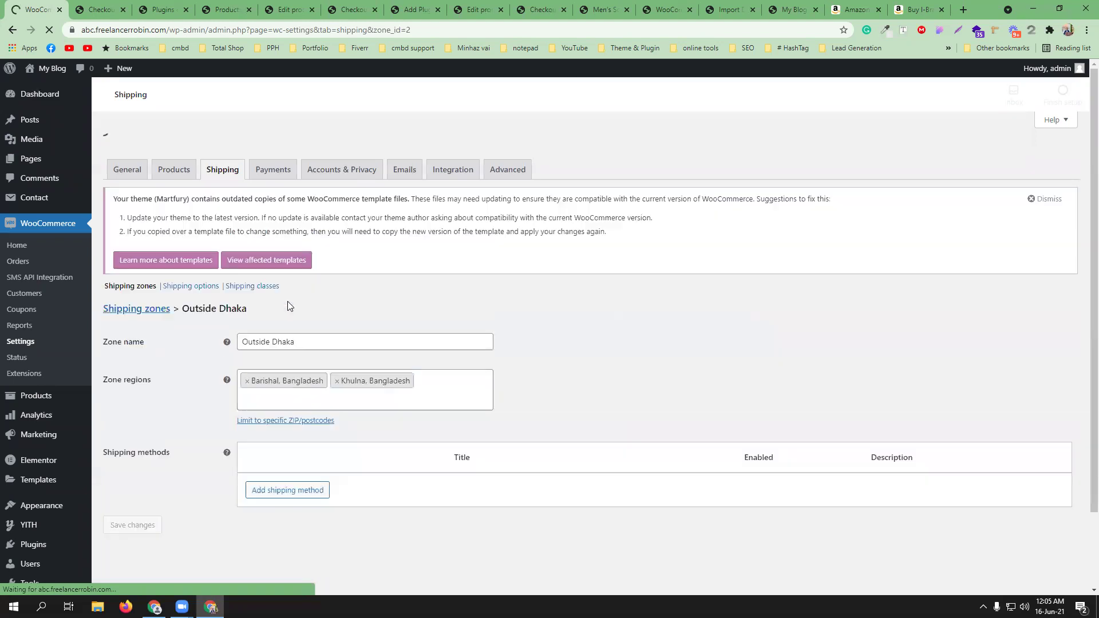
{"action": "left_click", "coordinate": [277, 480]}
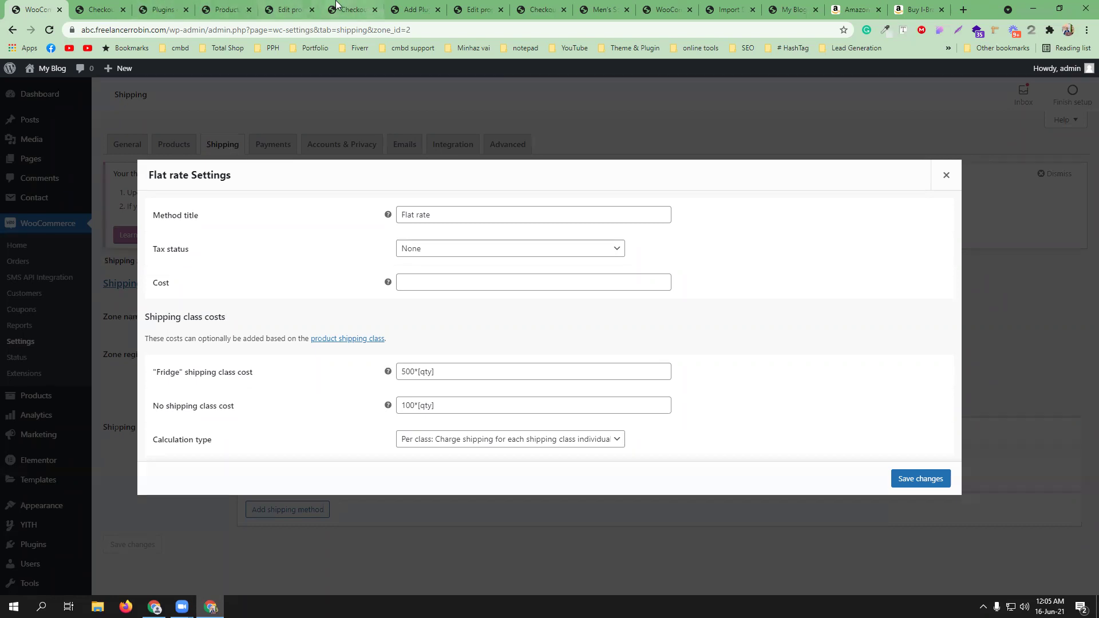
{"action": "left_click", "coordinate": [297, 12]}
{"action": "scroll", "coordinate": [591, 366], "scroll_direction": "down", "scroll_amount": 7}
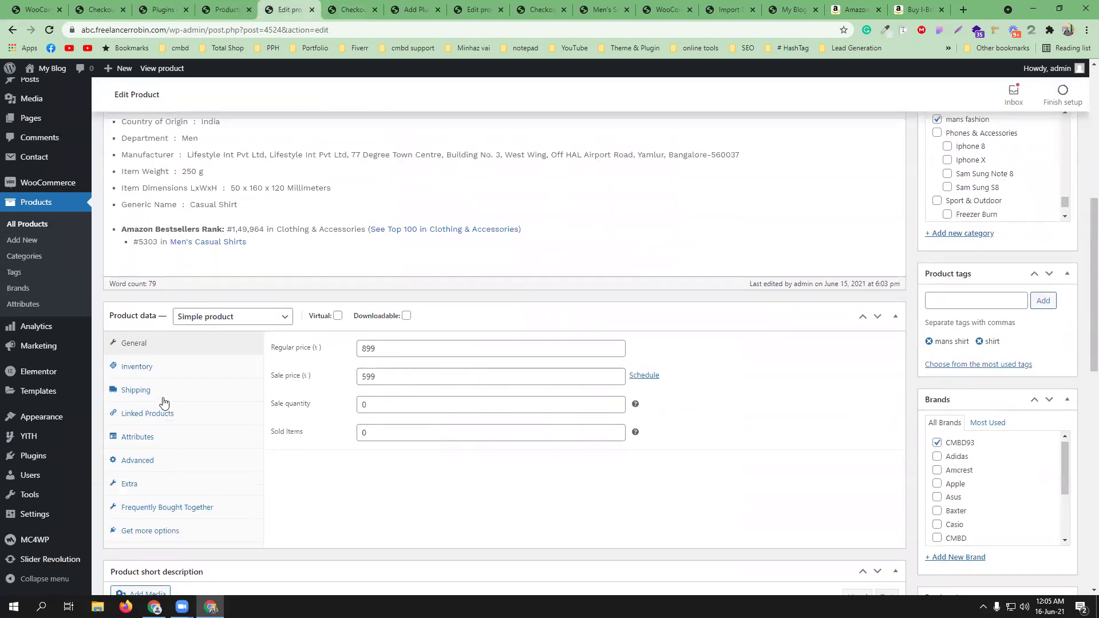
- Confirm the shirt's shipping class is Fridge and check the ৳1,099.00 checkout total
{"action": "left_click", "coordinate": [160, 392]}
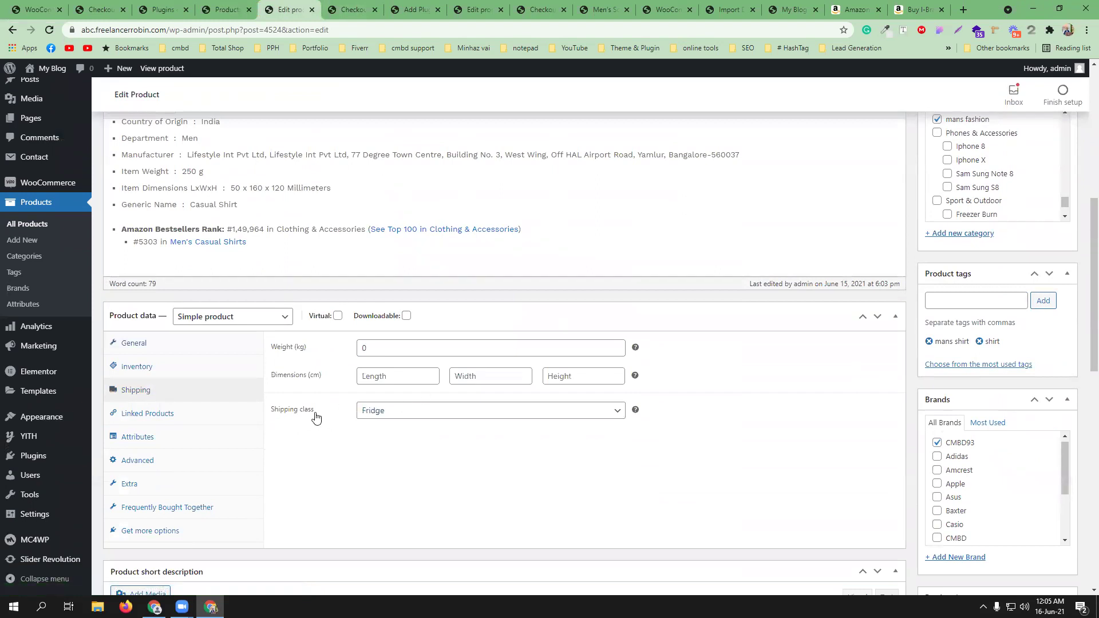
{"action": "left_click", "coordinate": [429, 411]}
{"action": "left_click", "coordinate": [526, 445]}
{"action": "left_click", "coordinate": [353, 10]}
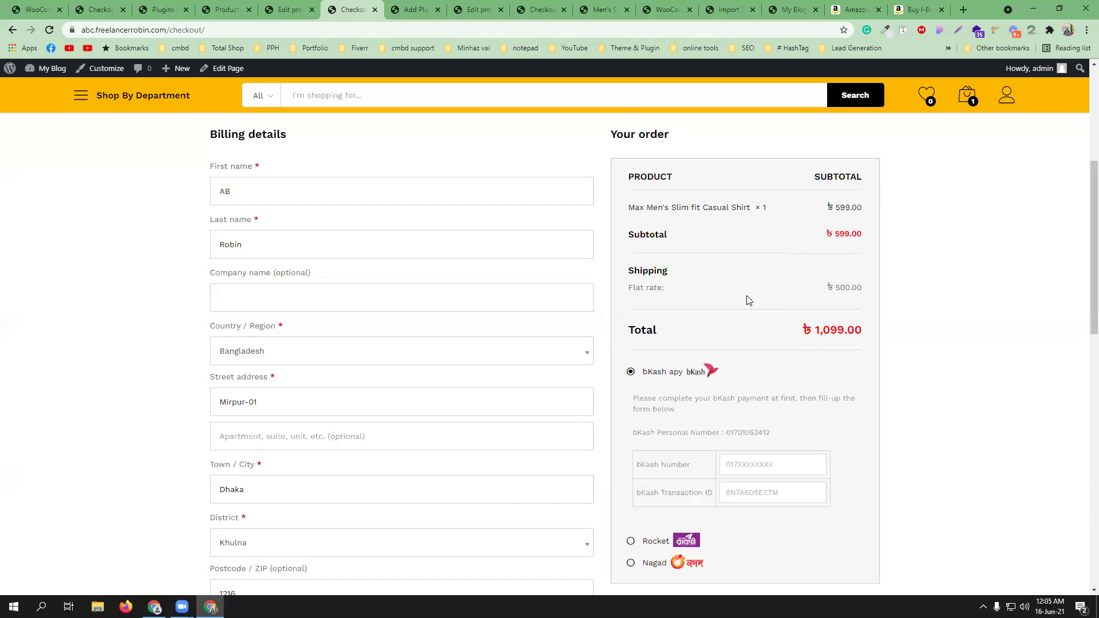
{"action": "scroll", "coordinate": [746, 299], "scroll_direction": "up", "scroll_amount": 1}
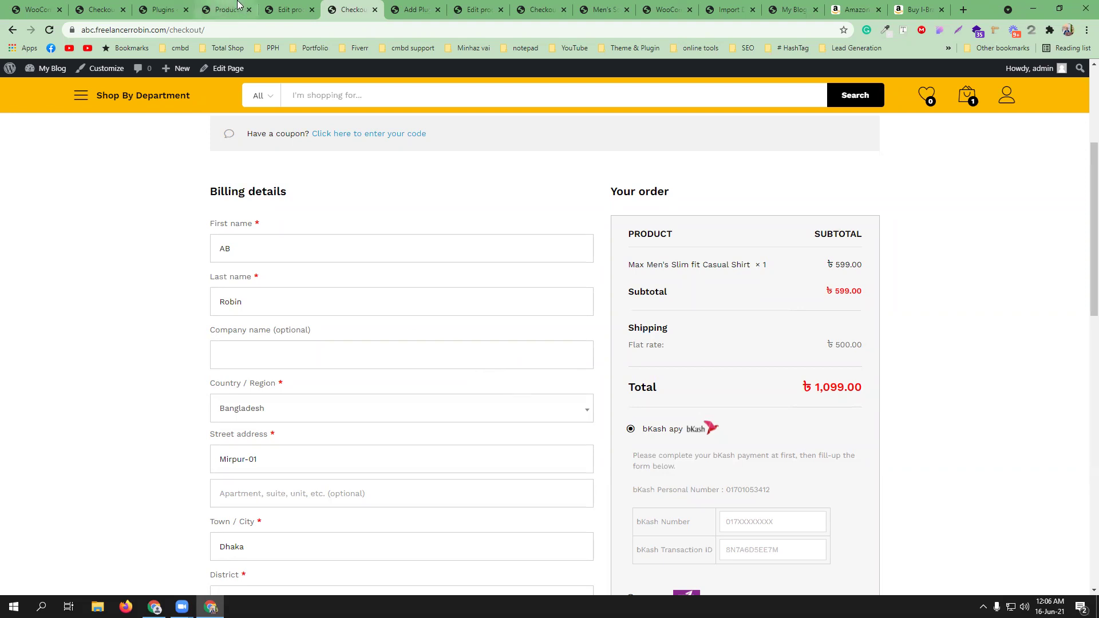
{"action": "left_click", "coordinate": [298, 6]}
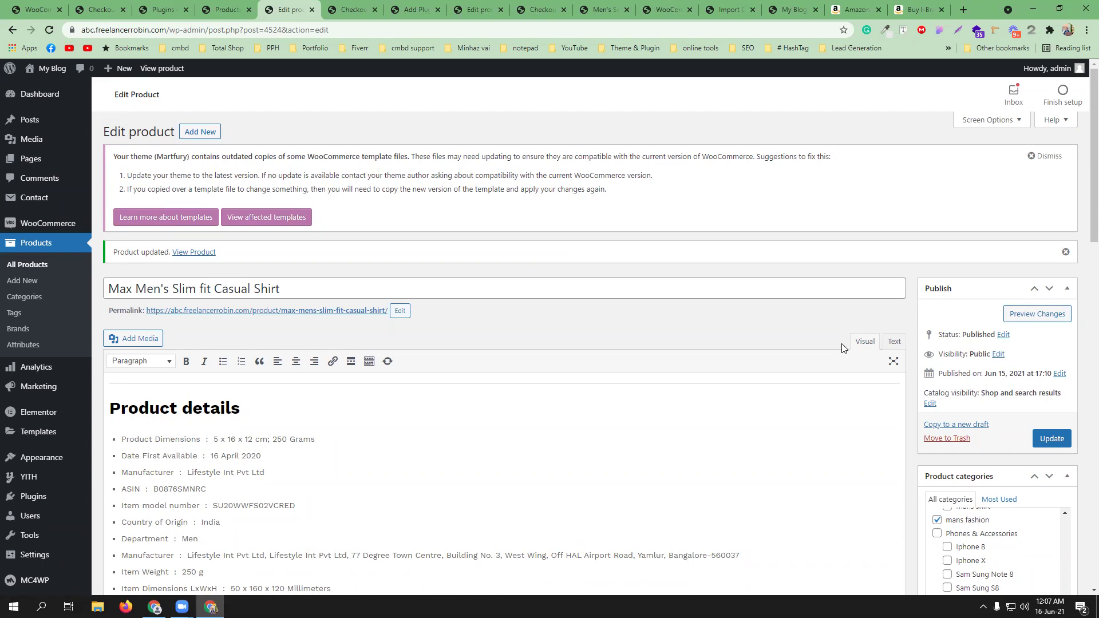
- Read the Cost field's syntax help, then close the Flat rate settings unchanged
{"action": "left_click", "coordinate": [35, 10]}
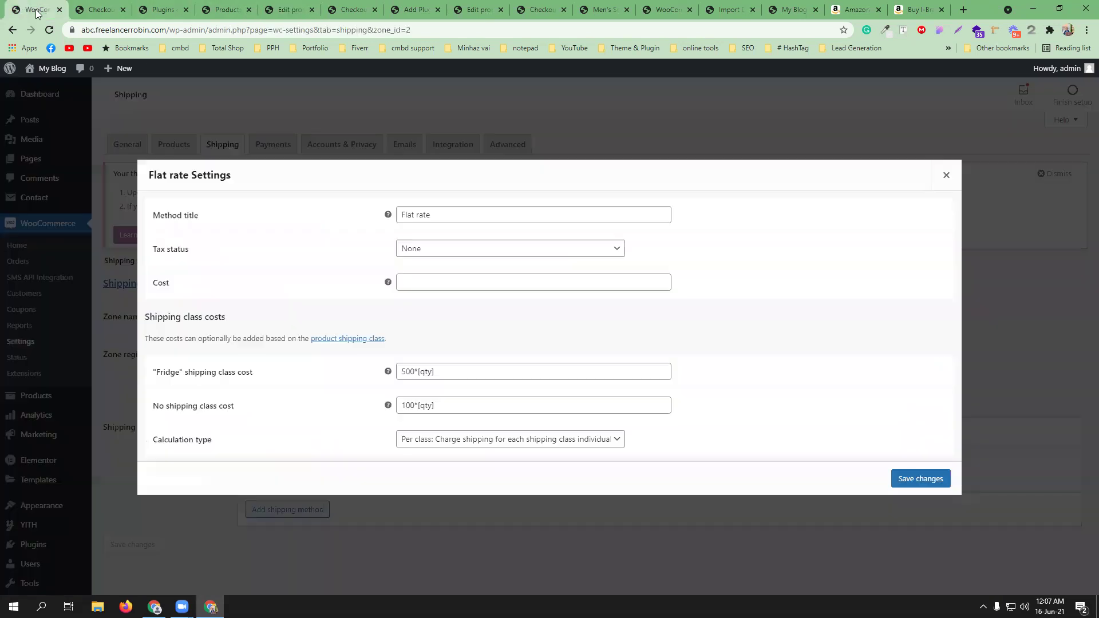
{"action": "mouse_move", "coordinate": [387, 284]}
{"action": "left_click", "coordinate": [952, 178]}
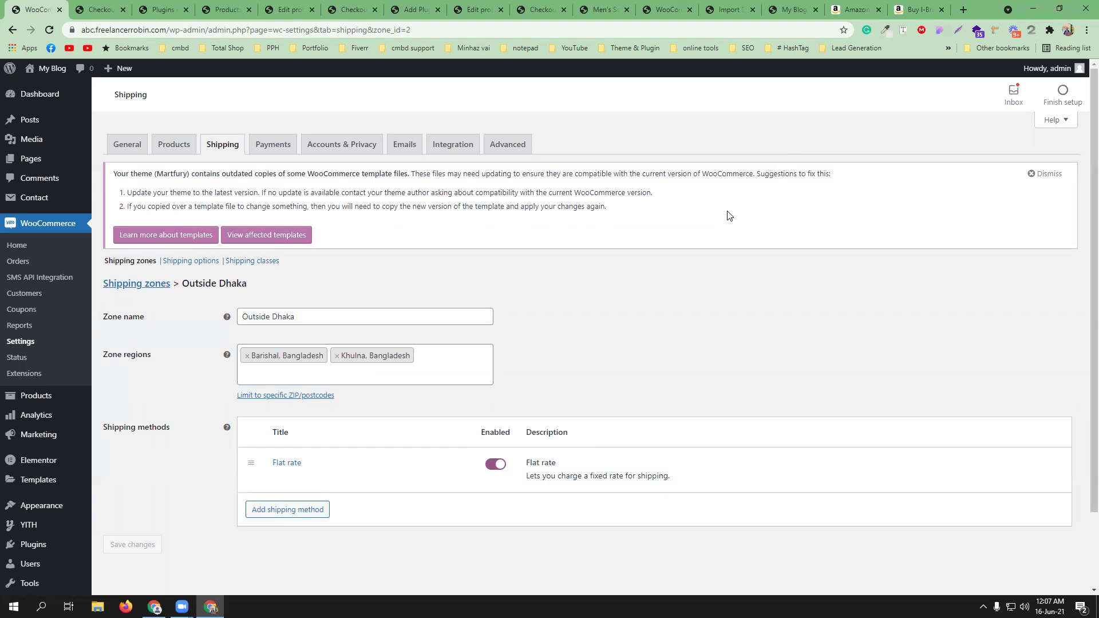
- Check the 77 product categories, then return to the All Products list of 37 published items
{"action": "mouse_move", "coordinate": [4, 195]}
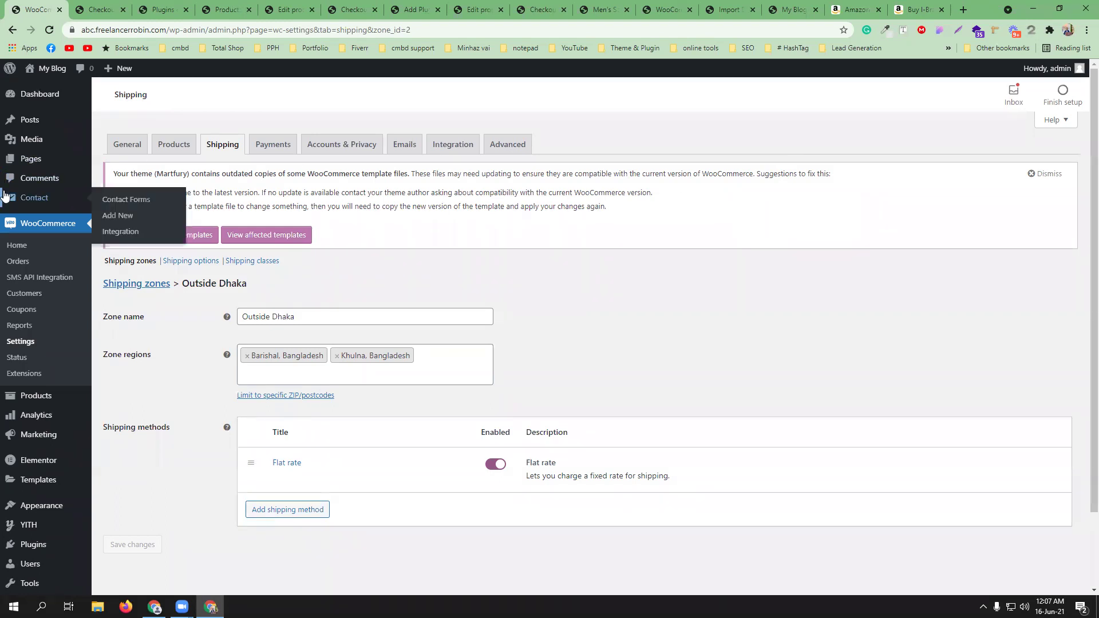
{"action": "mouse_move", "coordinate": [33, 401]}
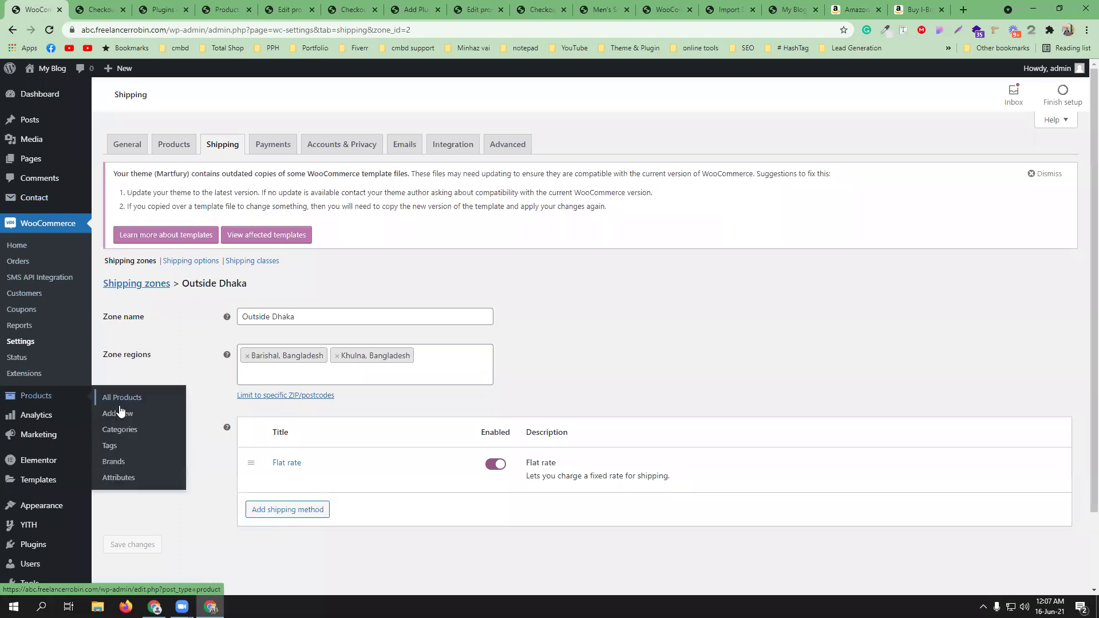
{"action": "left_click", "coordinate": [119, 428]}
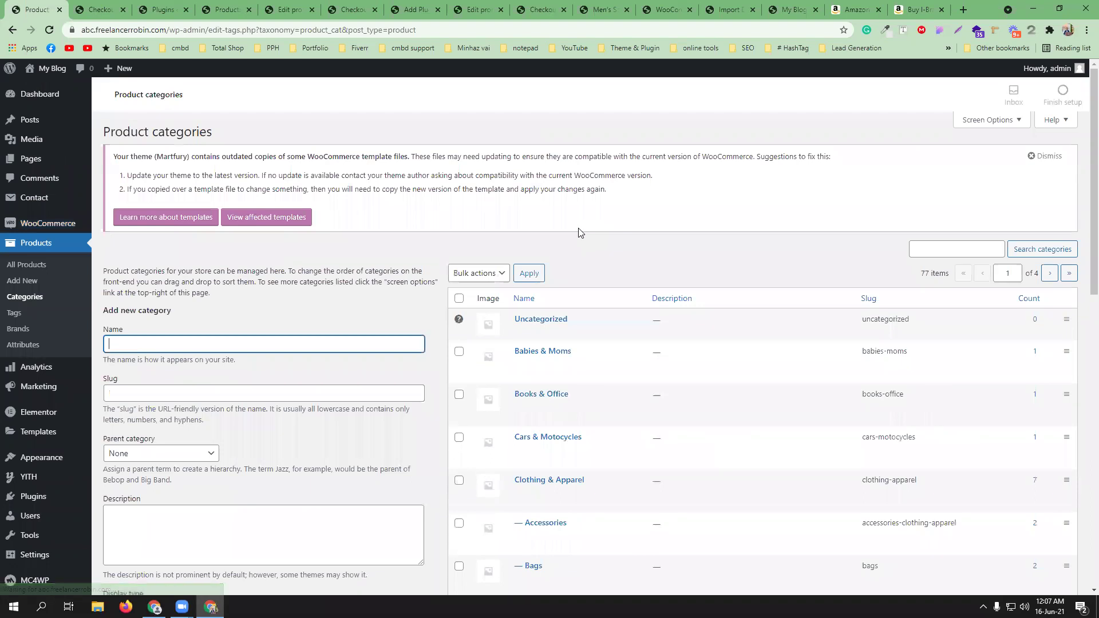
{"action": "left_click", "coordinate": [29, 268]}
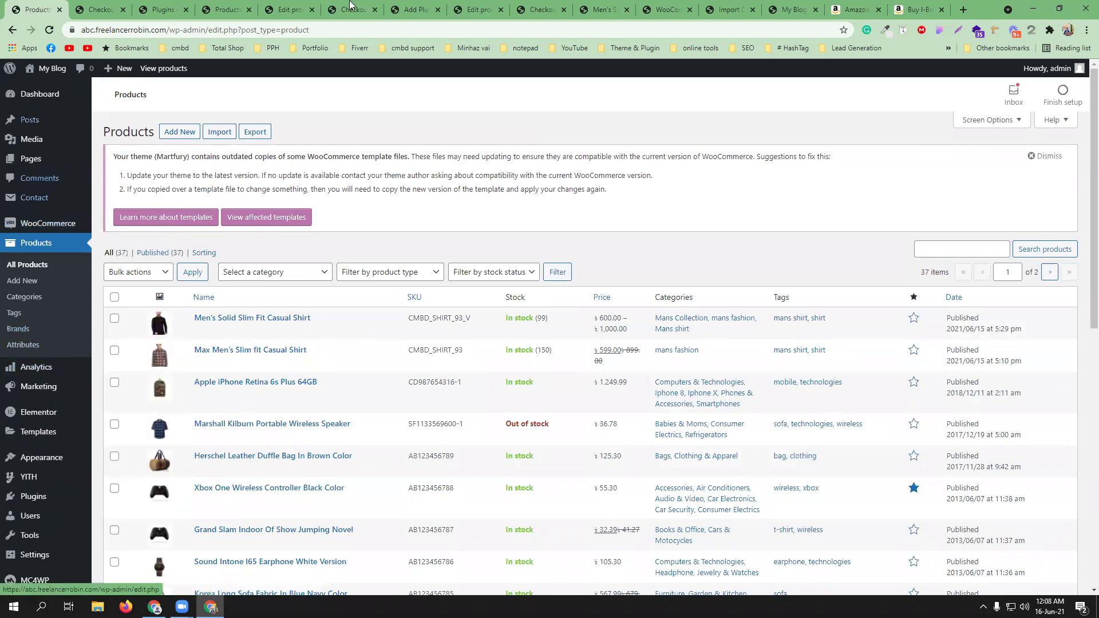
- Open notepad.pw in a new browser tab
{"action": "left_click", "coordinate": [963, 9]}
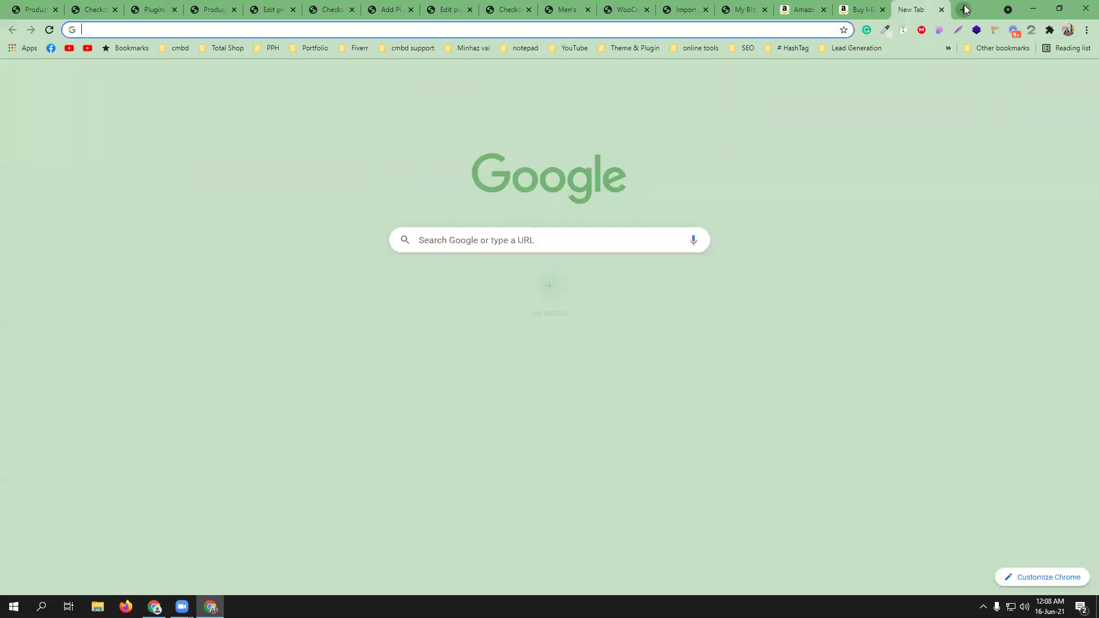
{"action": "type", "text": "noi"}
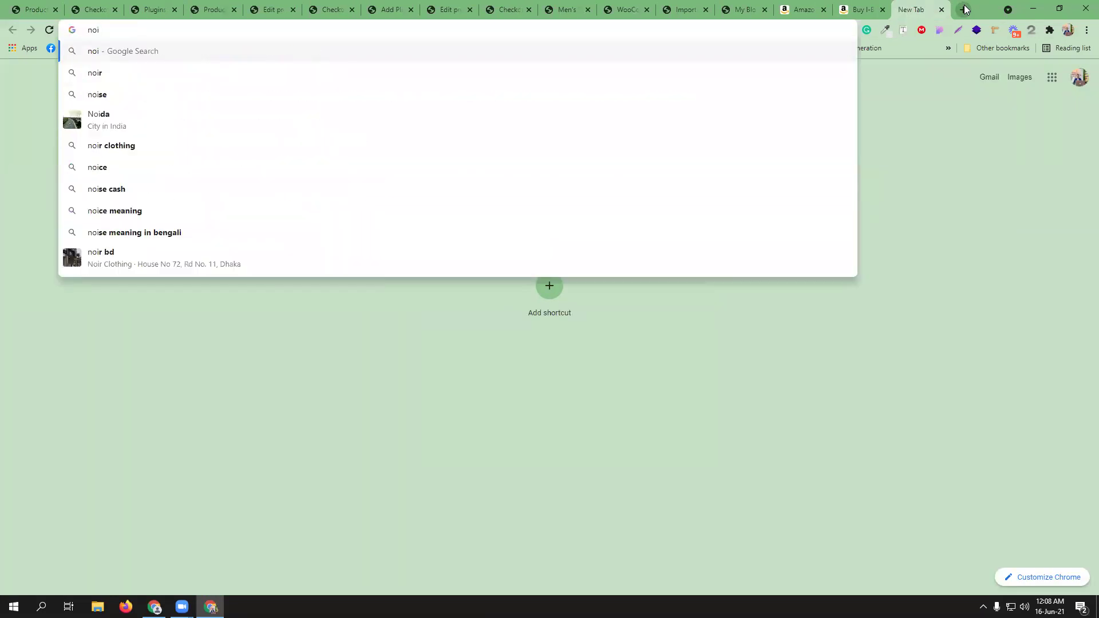
{"action": "key", "text": "BackSpace"}
{"action": "type", "text": "te"}
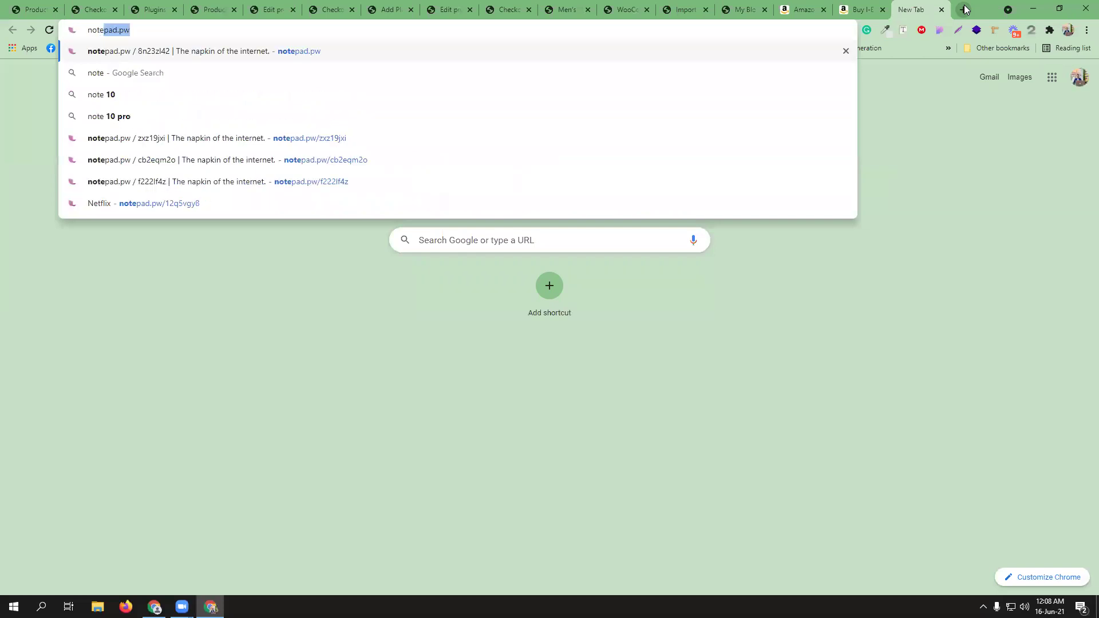
{"action": "key", "text": "Return"}
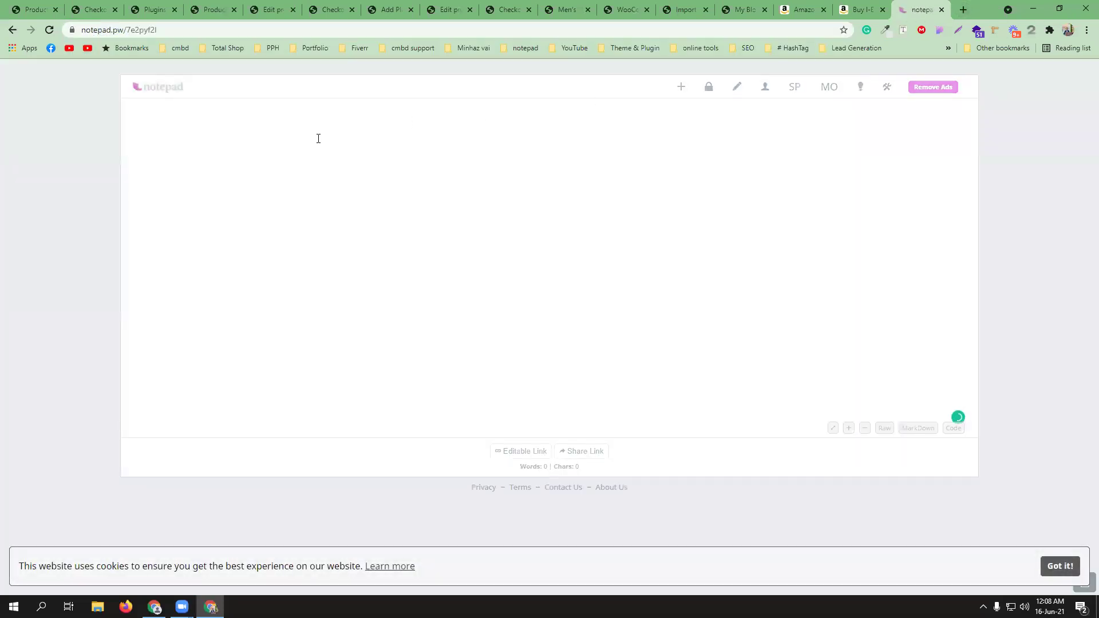
- Write 'Category 3ta (Mans Collection,WoMans Collection, SPorts Collection)' and fix the spelling of Category
{"action": "type", "text": "Categorey "}
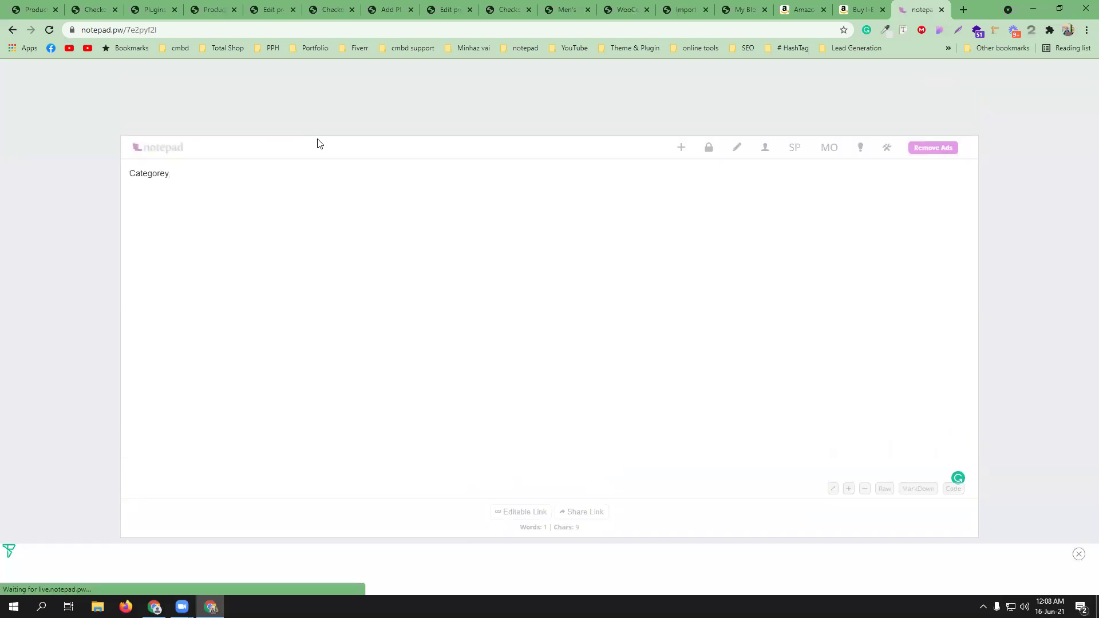
{"action": "type", "text": "3"}
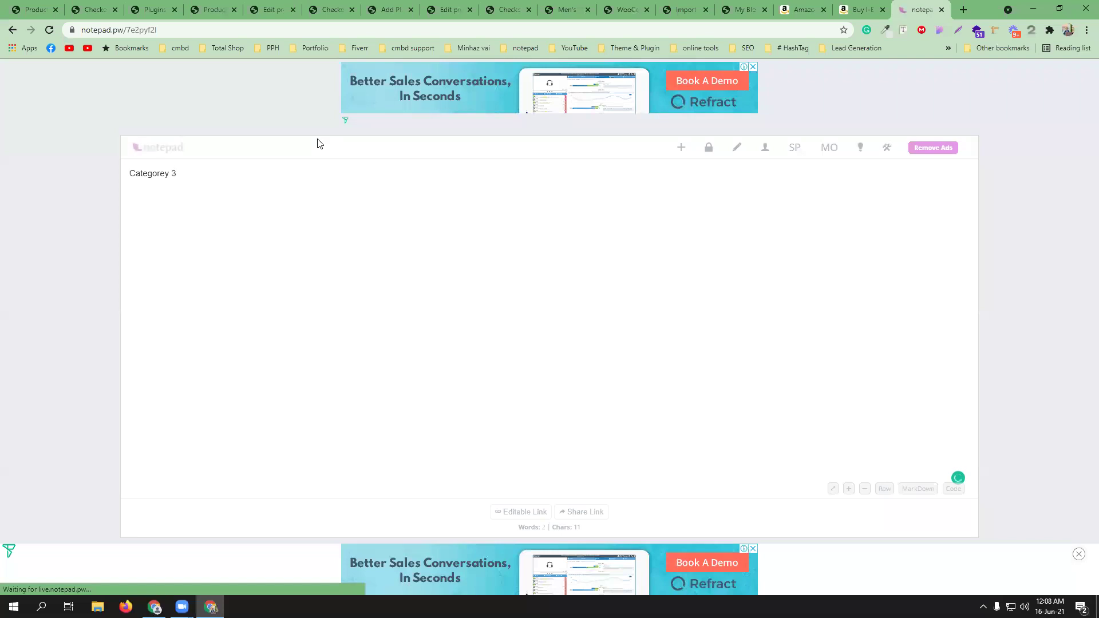
{"action": "type", "text": "ta(M)"}
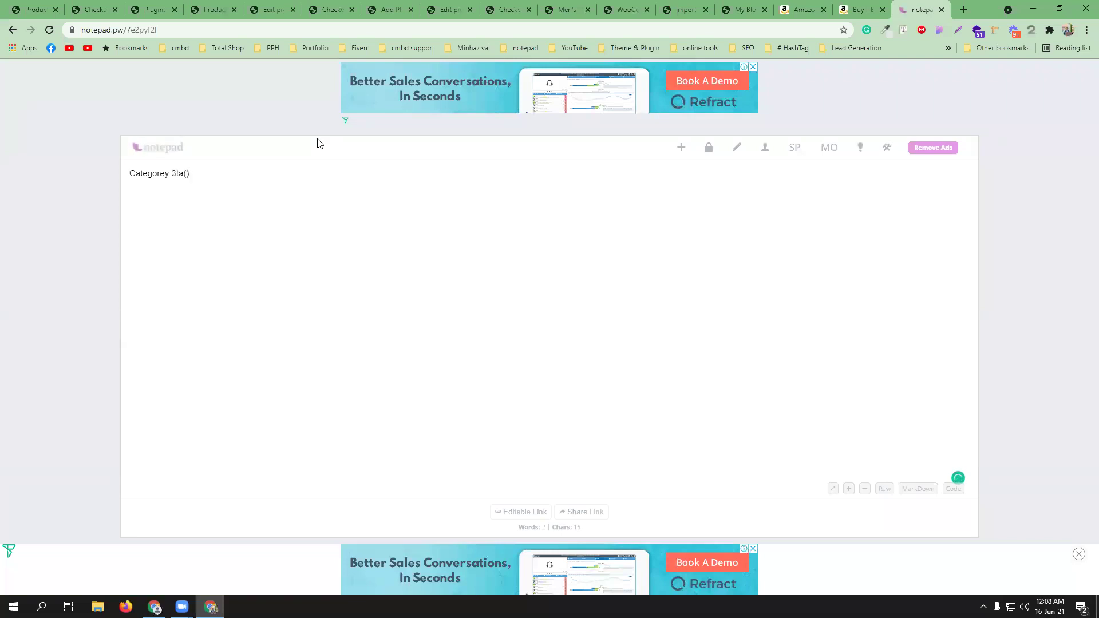
{"action": "type", "text": "ans"}
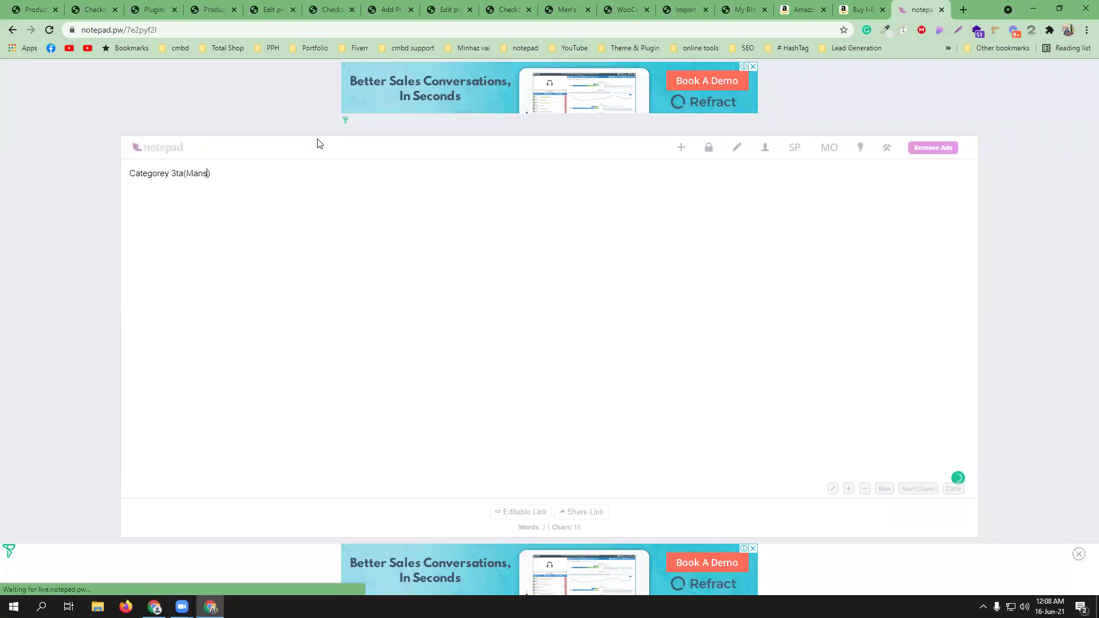
{"action": "type", "text": " Collect"}
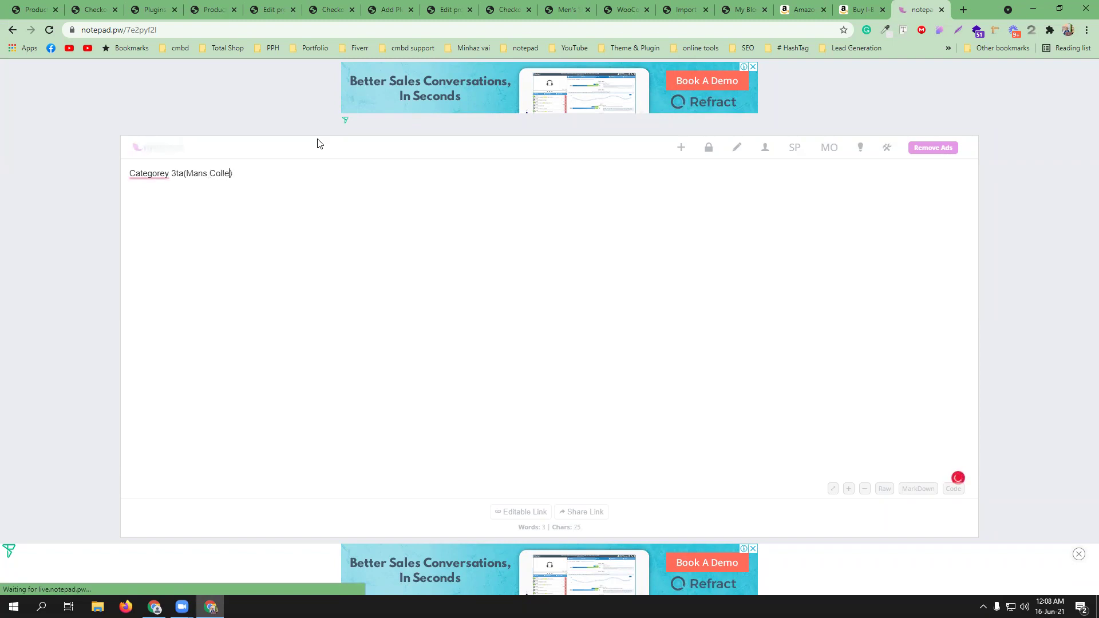
{"action": "type", "text": "ion,"}
{"action": "left_click_drag", "start_coordinate": [186, 173], "coordinate": [249, 173]}
{"action": "key", "text": "ctrl+c"}
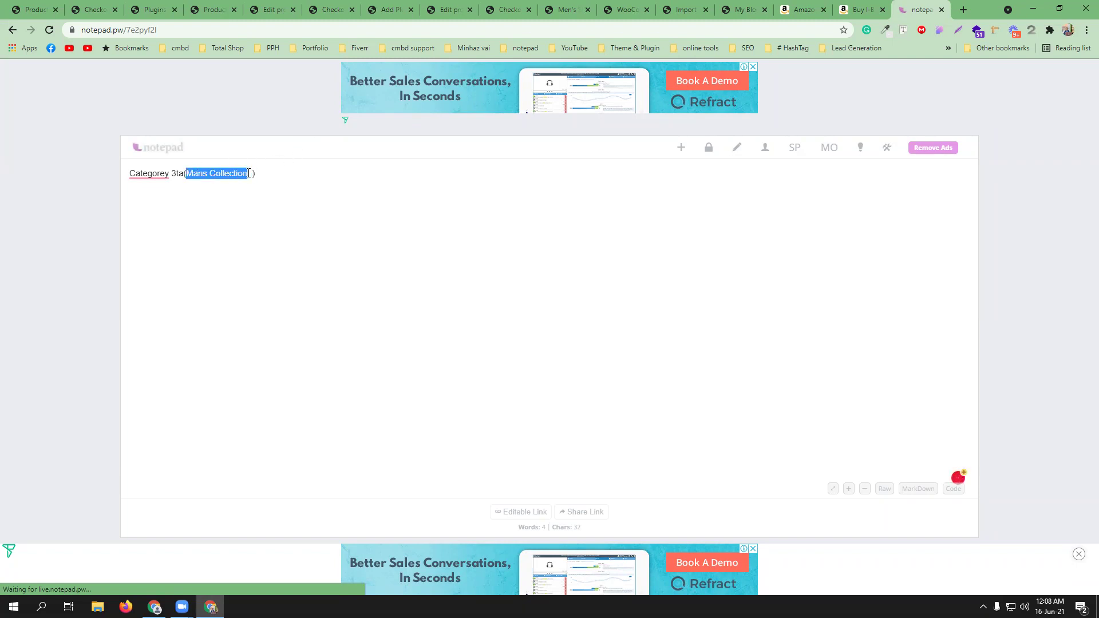
{"action": "left_click", "coordinate": [253, 173]}
{"action": "key", "text": "ctrl+v"}
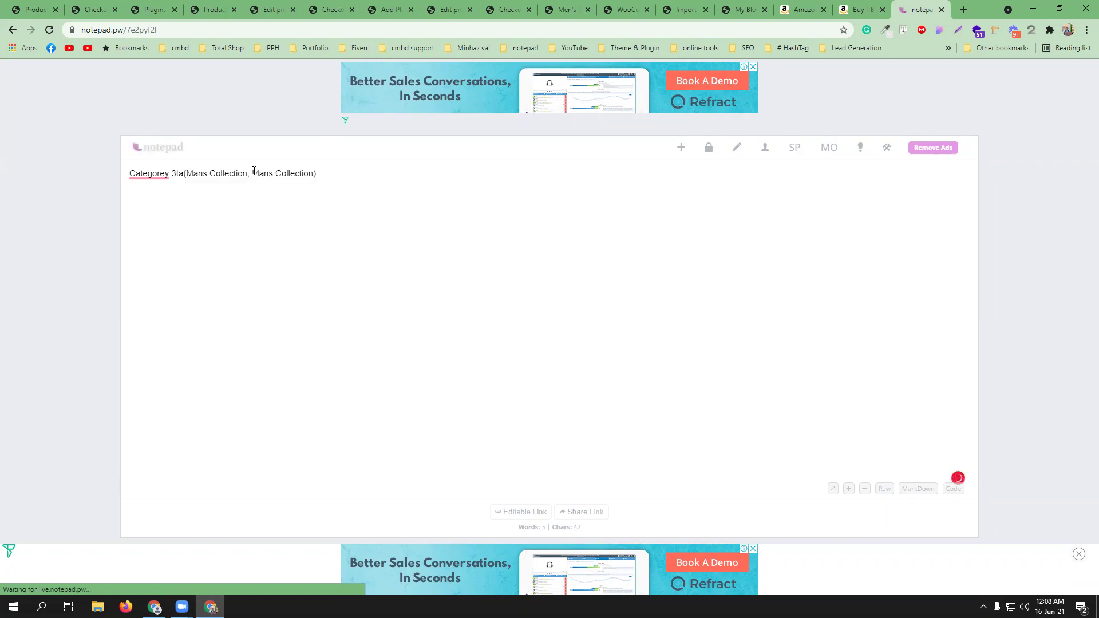
{"action": "key", "text": "BackSpace"}
{"action": "type", "text": "Wo"}
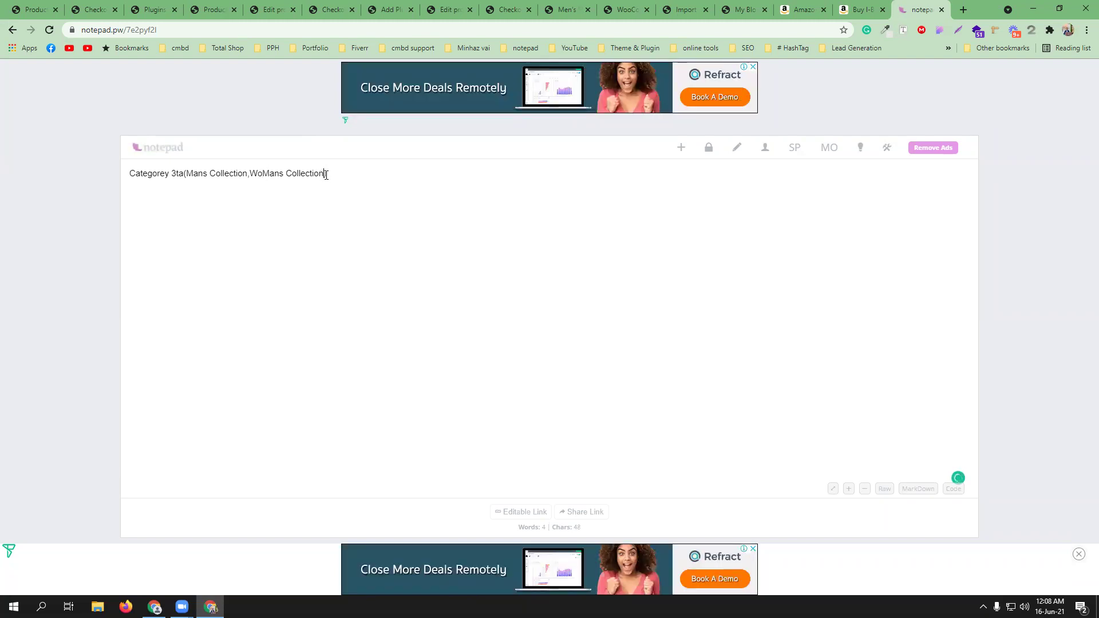
{"action": "type", "text": ", SPorts Collection"}
{"action": "left_click", "coordinate": [184, 173]}
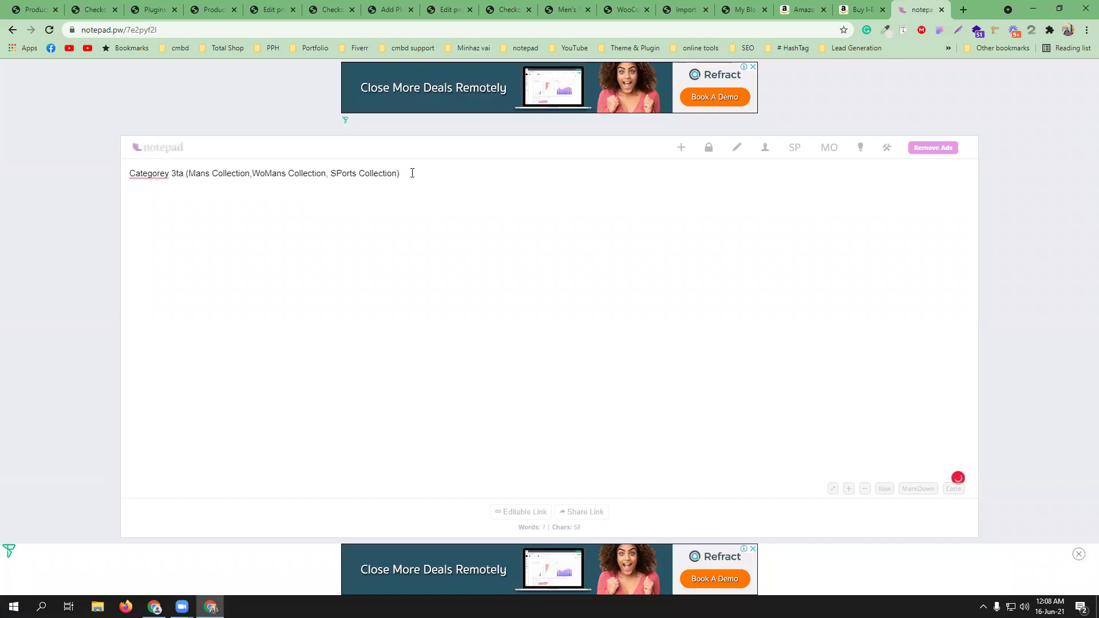
{"action": "left_click", "coordinate": [151, 194]}
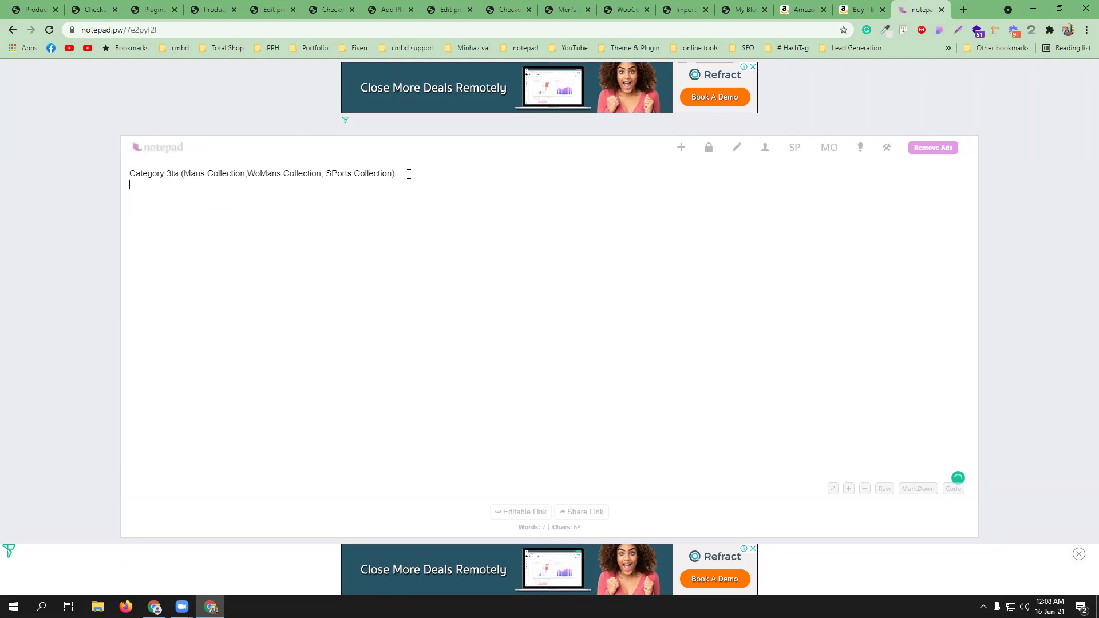
- Add a new line 'Sub Category (SHIRT, PANT, SHOES)', reusing the word Category
{"action": "key", "text": "Return"}
{"action": "type", "text": "Sub c"}
{"action": "double_click", "coordinate": [138, 175]}
{"action": "key", "text": "ctrl+c"}
{"action": "left_click", "coordinate": [151, 189]}
{"action": "key", "text": "BackSpace"}
{"action": "key", "text": "ctrl+v"}
{"action": "mouse_move", "coordinate": [263, 175]}
{"action": "left_click", "coordinate": [271, 203]}
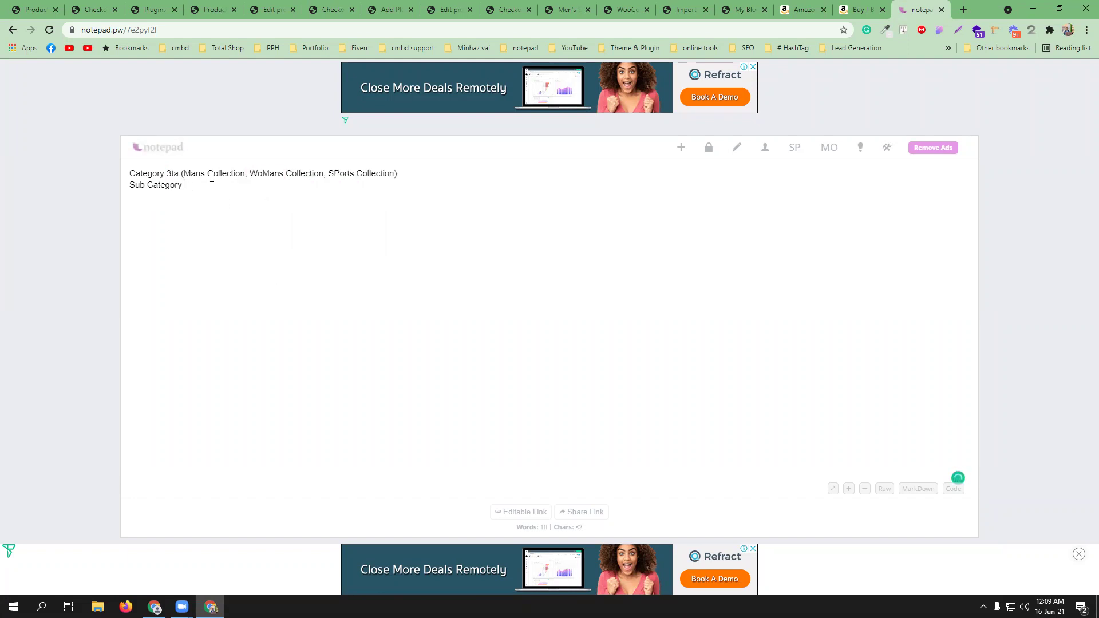
{"action": "type", "text": "()"}
{"action": "key", "text": "Left"}
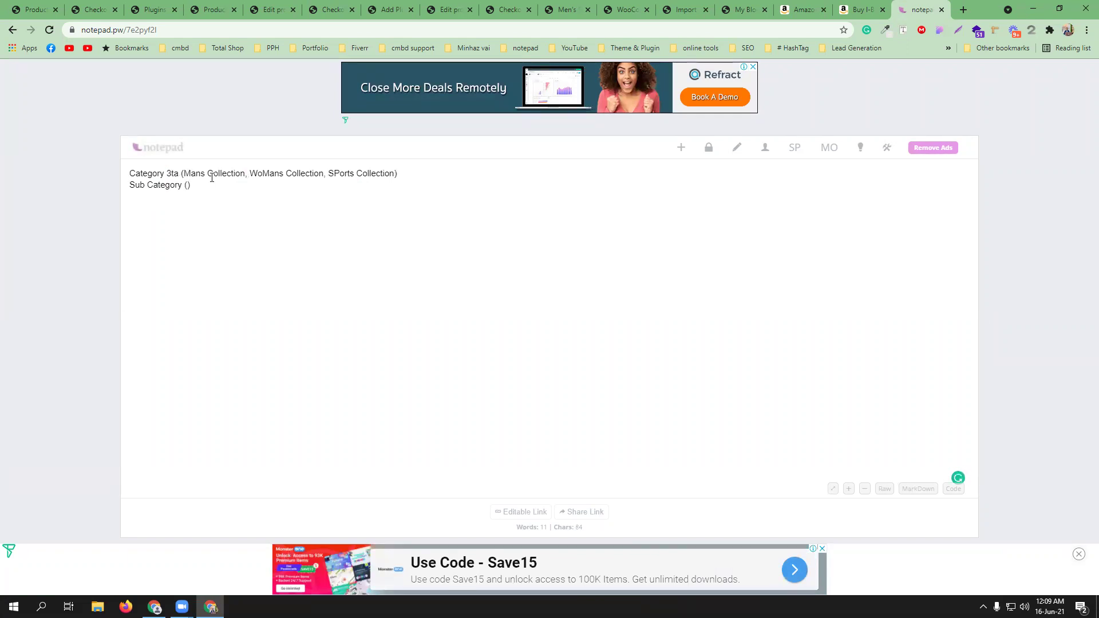
{"action": "type", "text": "SHIRT, PANT,"}
{"action": "type", "text": "SHOES"}
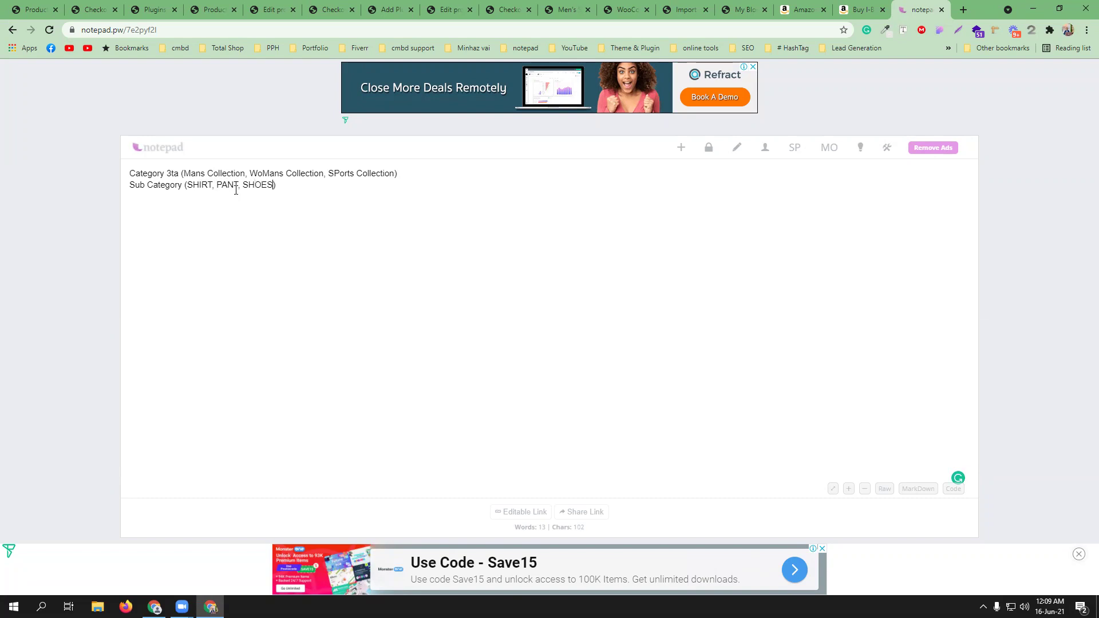
- Add (SHIRT, PANT, SHOES) in brackets after Mans Collection and after WoMans Collection
{"action": "left_click_drag", "start_coordinate": [274, 185], "coordinate": [186, 182]}
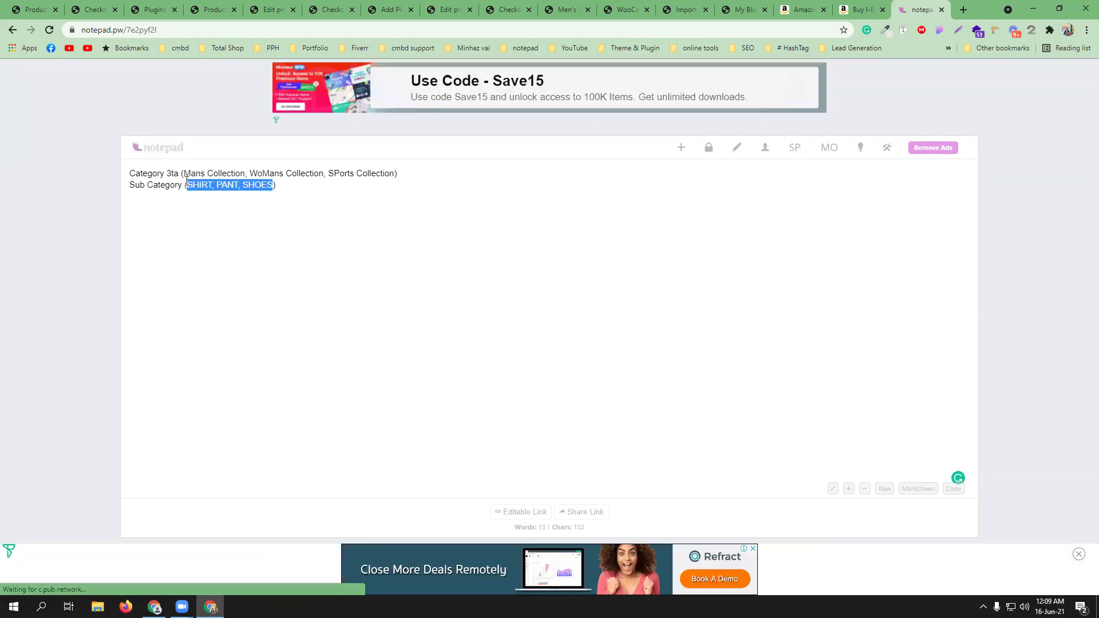
{"action": "left_click", "coordinate": [244, 174]}
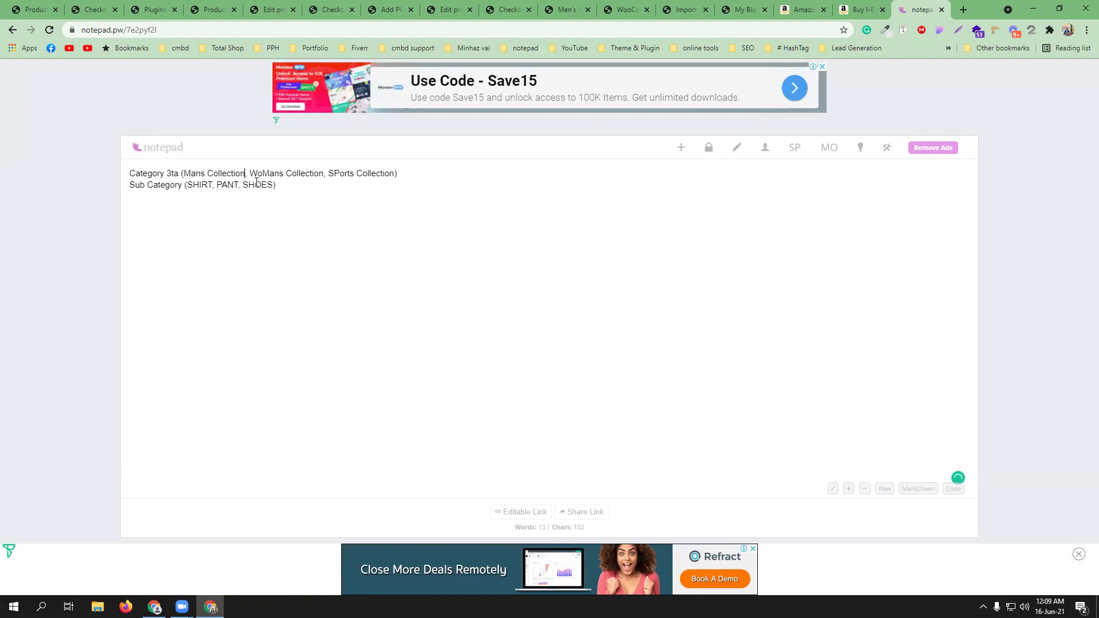
{"action": "type", "text": "()"}
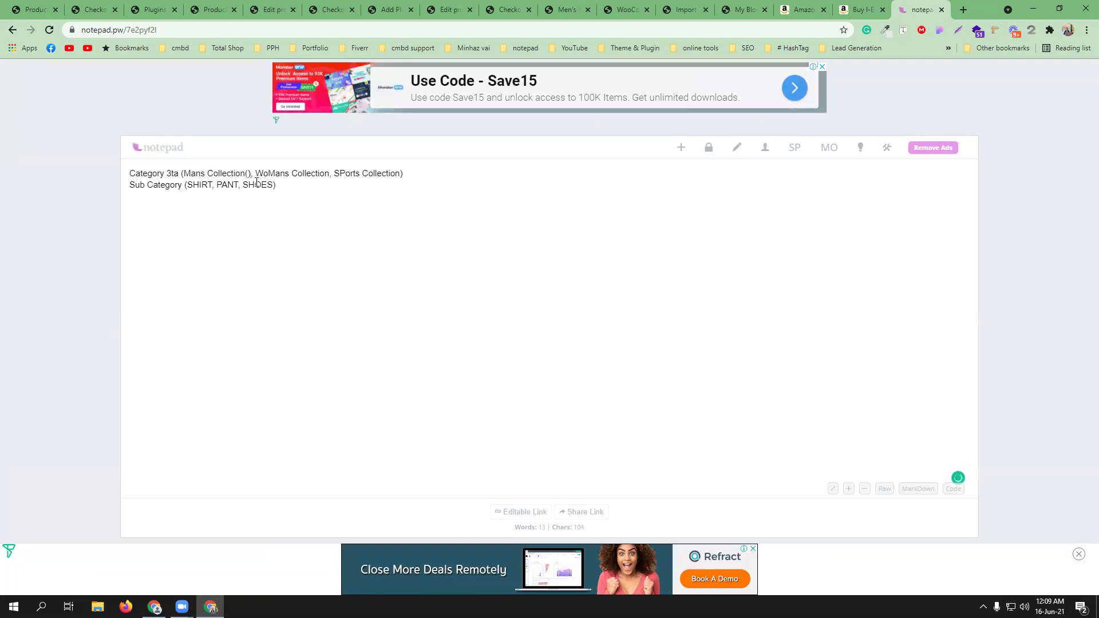
{"action": "key", "text": "ctrl+v"}
{"action": "left_click_drag", "start_coordinate": [335, 173], "coordinate": [249, 167]}
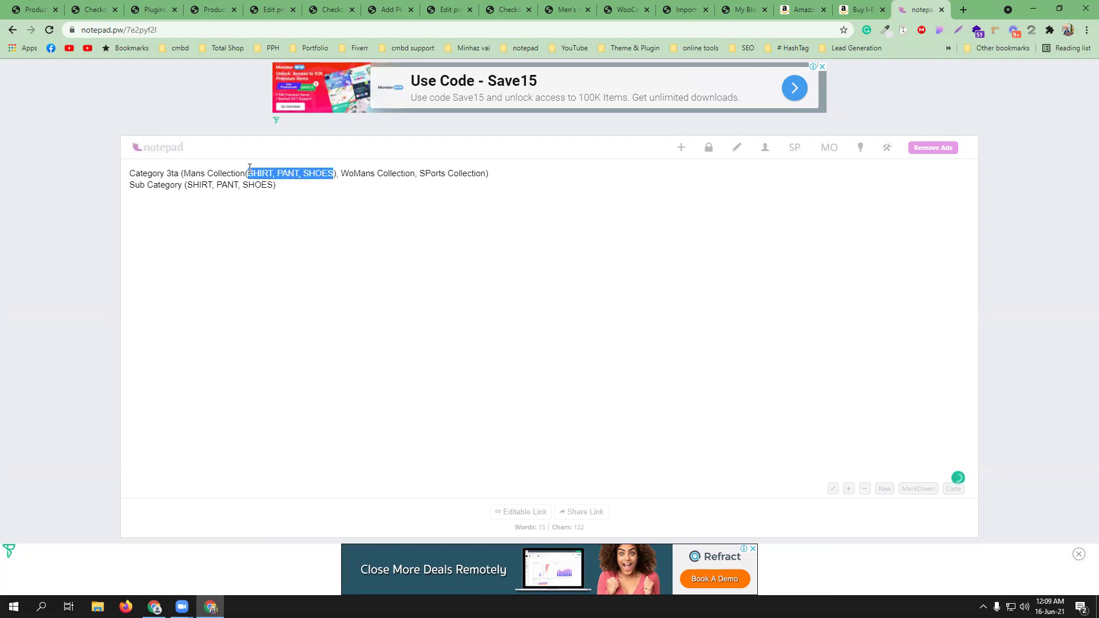
{"action": "left_click", "coordinate": [416, 173]}
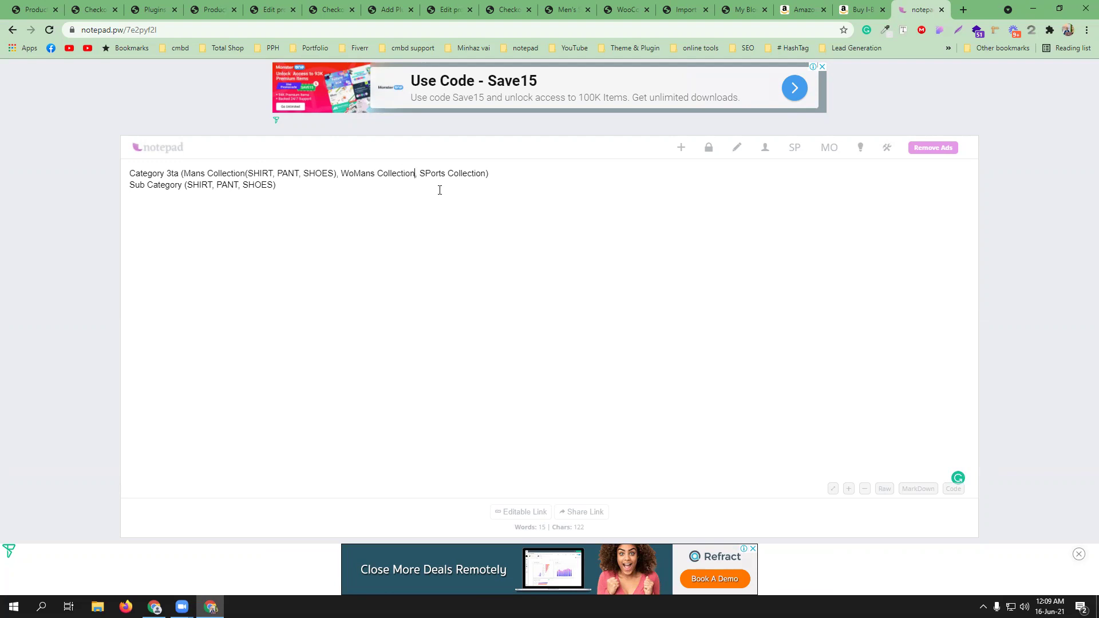
{"action": "key", "text": "ctrl+v"}
{"action": "type", "text": ")"}
{"action": "key", "text": "Left"}
{"action": "key", "text": "Left"}
{"action": "key", "text": "Left"}
{"action": "key", "text": "Left"}
{"action": "key", "text": "Left"}
{"action": "key", "text": "Left"}
{"action": "key", "text": "Left"}
{"action": "key", "text": "Left"}
{"action": "key", "text": "Left"}
{"action": "key", "text": "Left"}
{"action": "key", "text": "Left"}
{"action": "key", "text": "Left"}
{"action": "key", "text": "Left"}
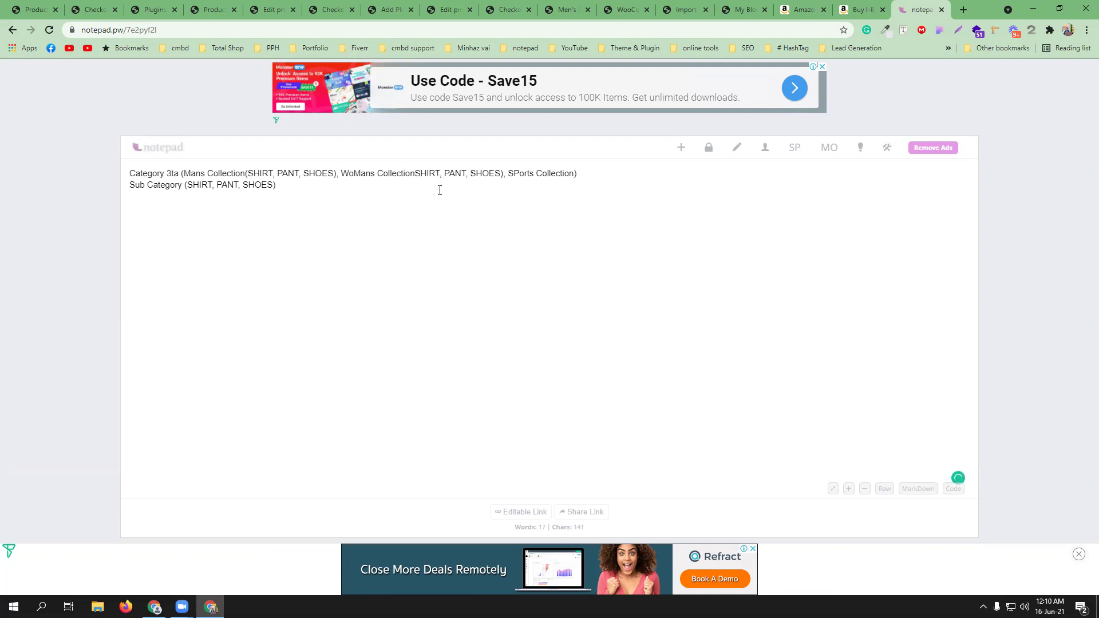
{"action": "type", "text": "("}
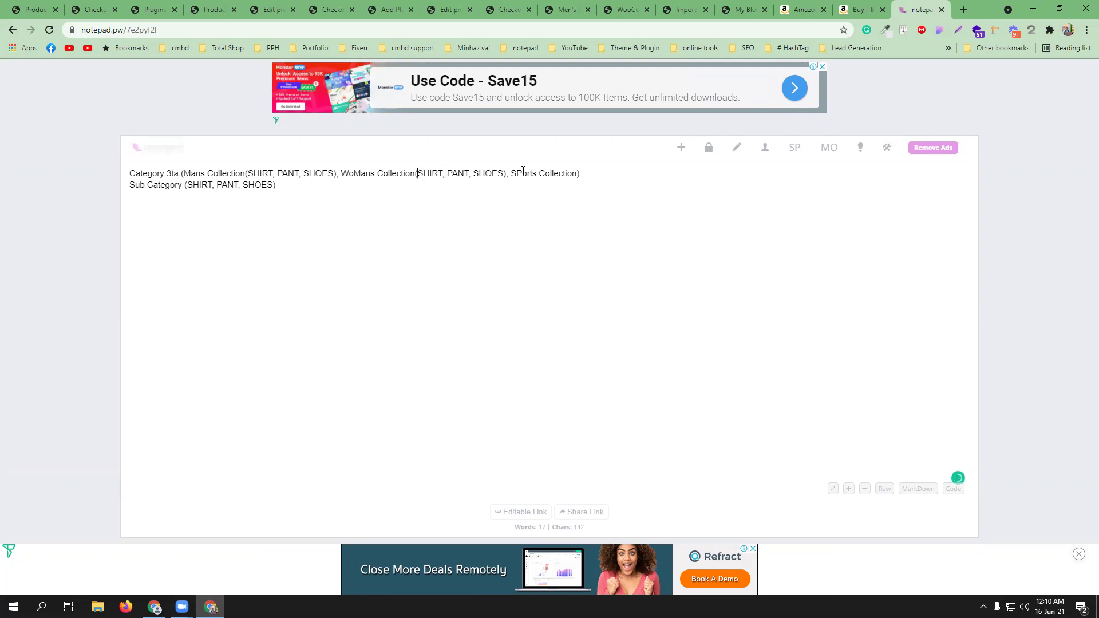
- Correct SPorts to Sports and start its list with (Bag, )
{"action": "key", "text": "BackSpace"}
{"action": "type", "text": "p"}
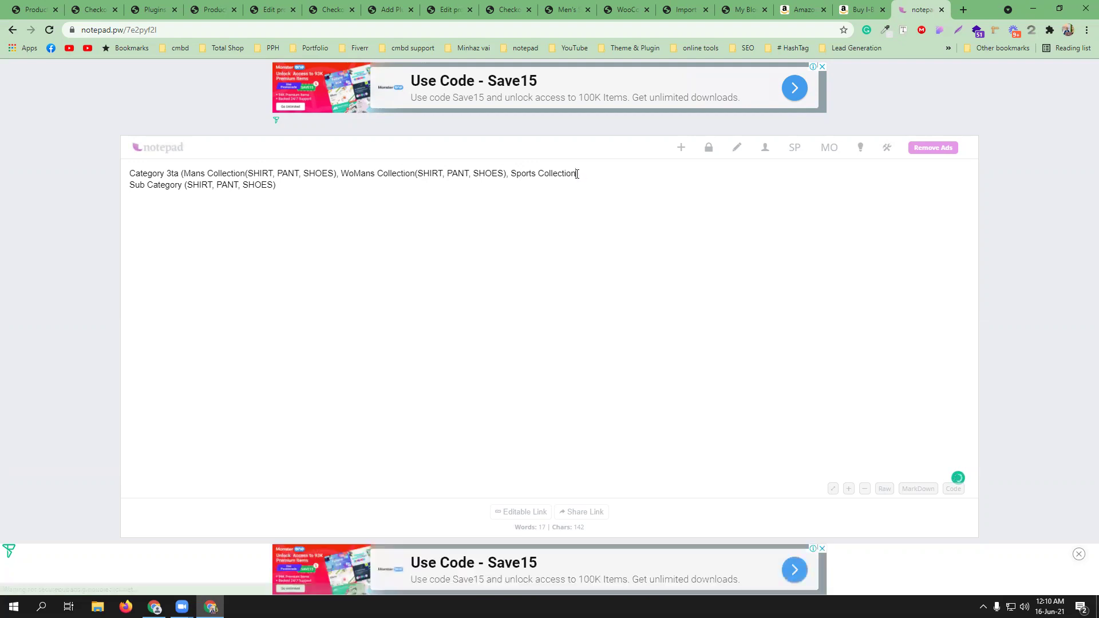
{"action": "type", "text": "()"}
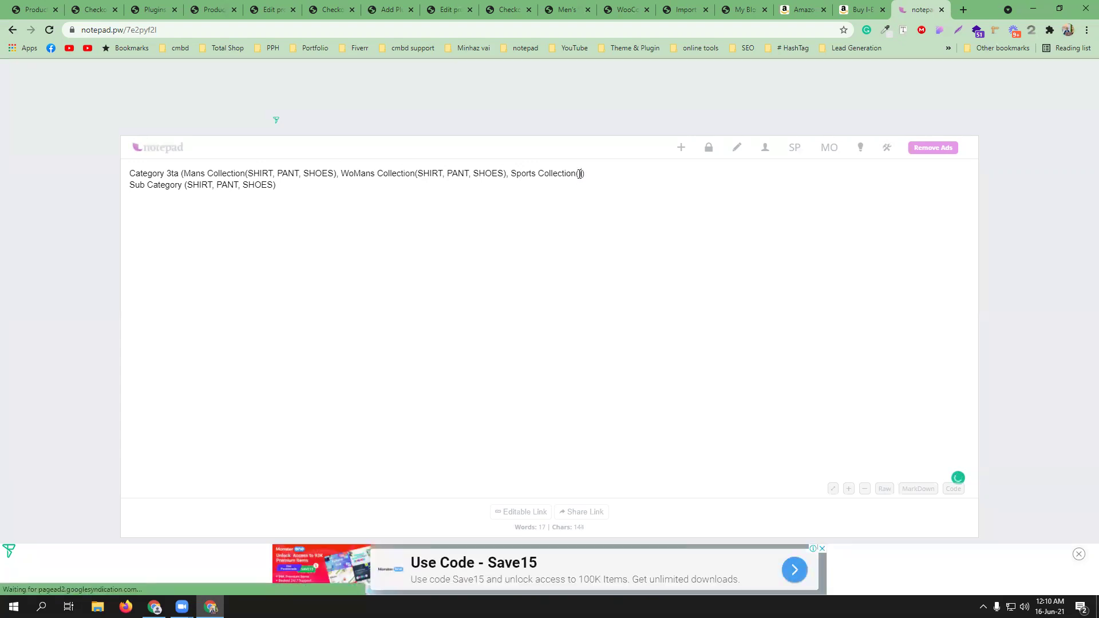
{"action": "type", "text": "ag,"}
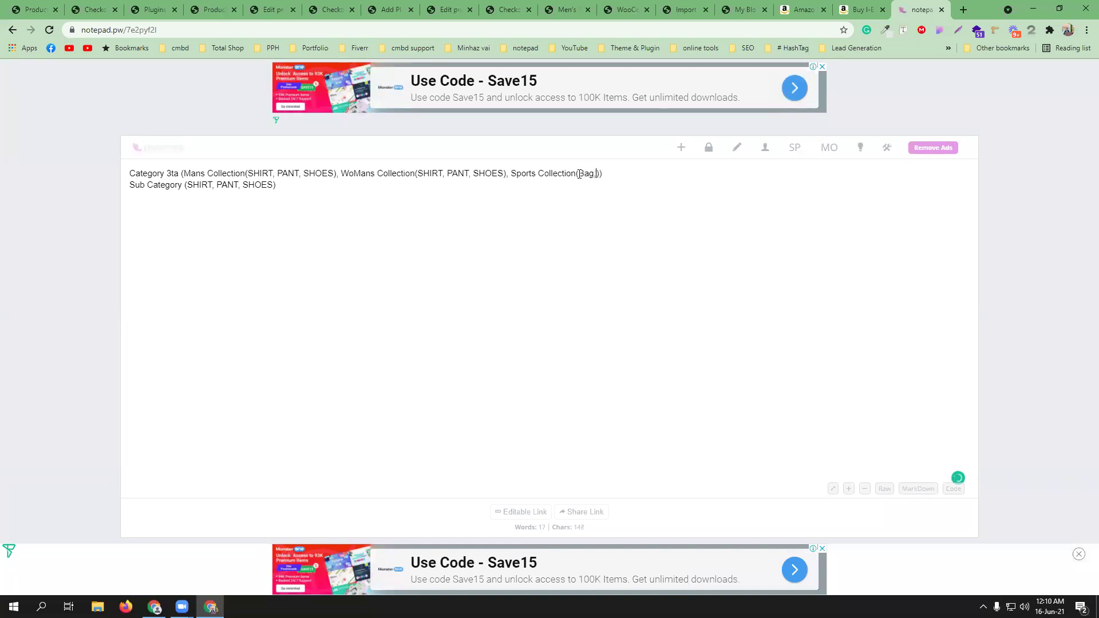
- Search Amazon.in for football products and add Football to the Sports Collection list
{"action": "left_click", "coordinate": [797, 8]}
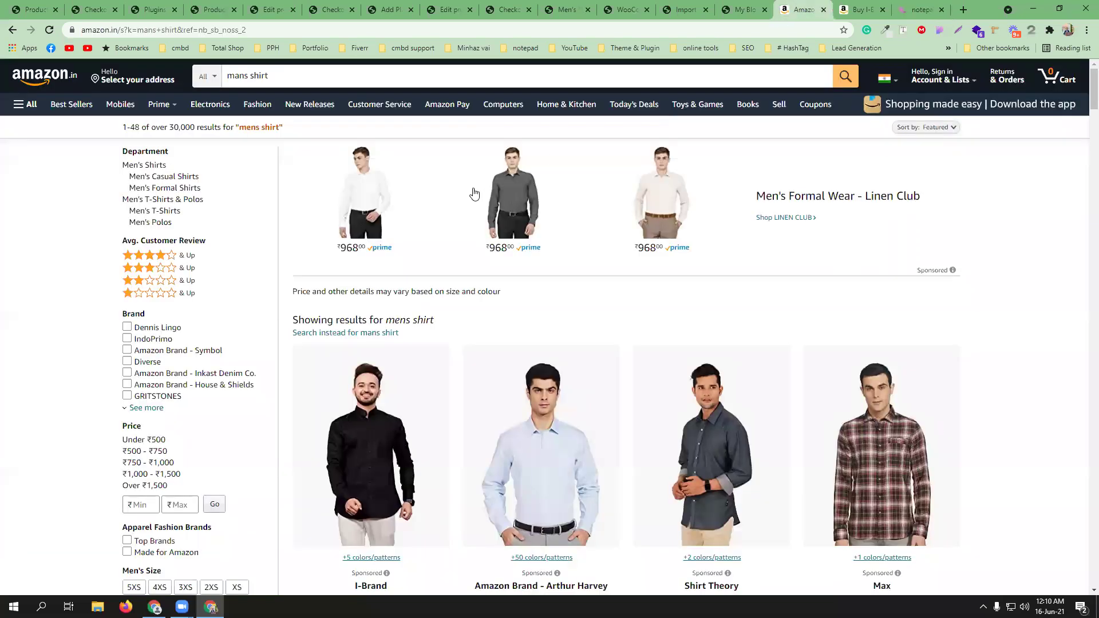
{"action": "left_click", "coordinate": [448, 75]}
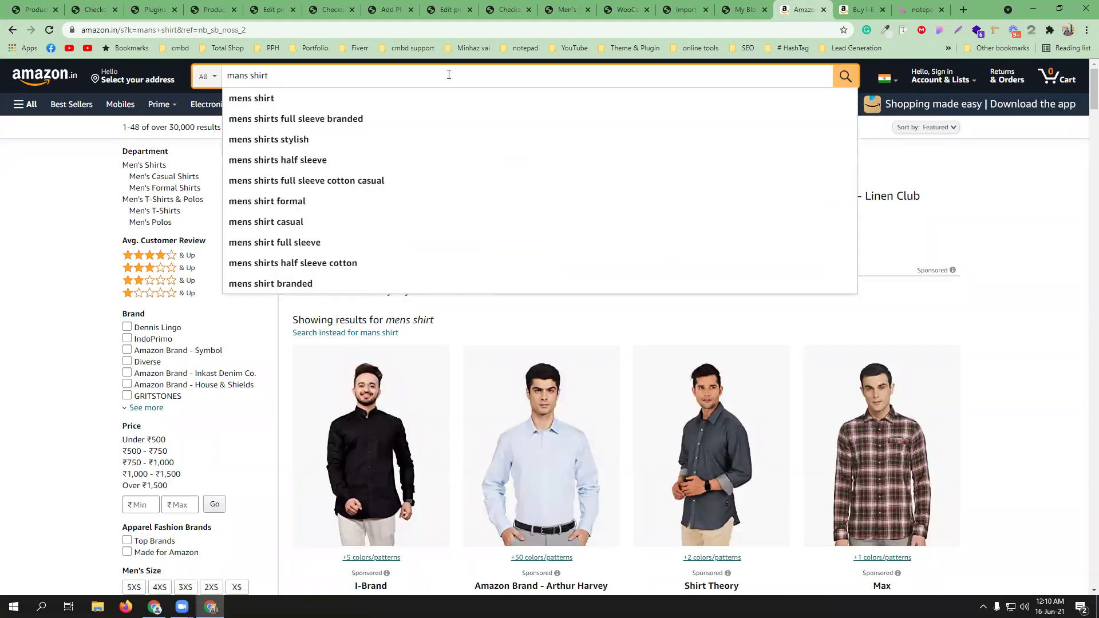
{"action": "key", "text": "ctrl+a"}
{"action": "type", "text": "Footbal"}
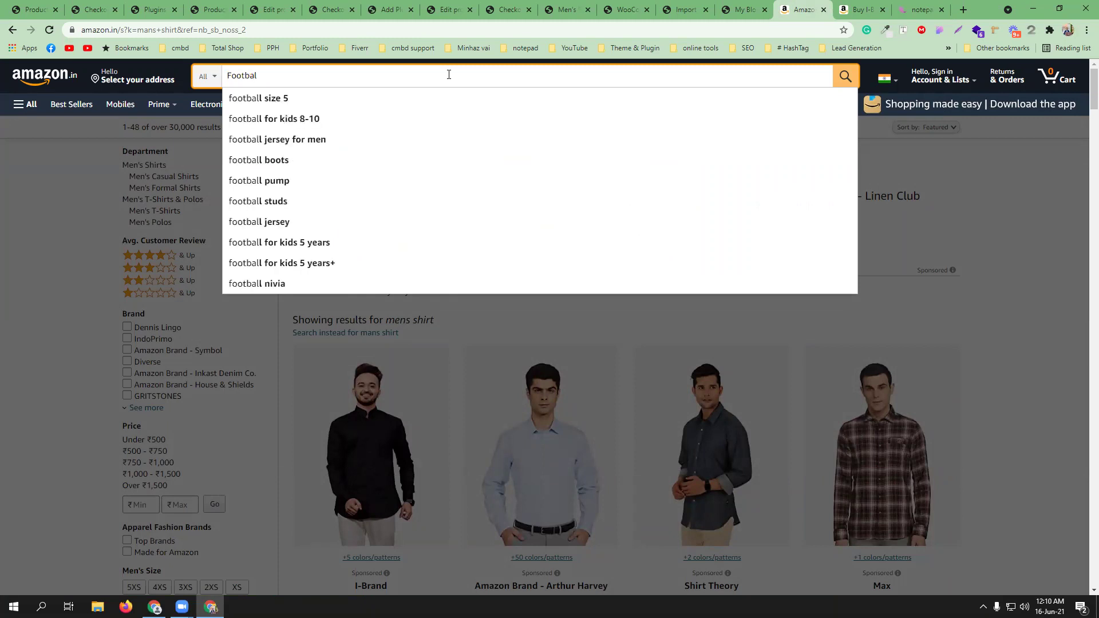
{"action": "key", "text": "Return"}
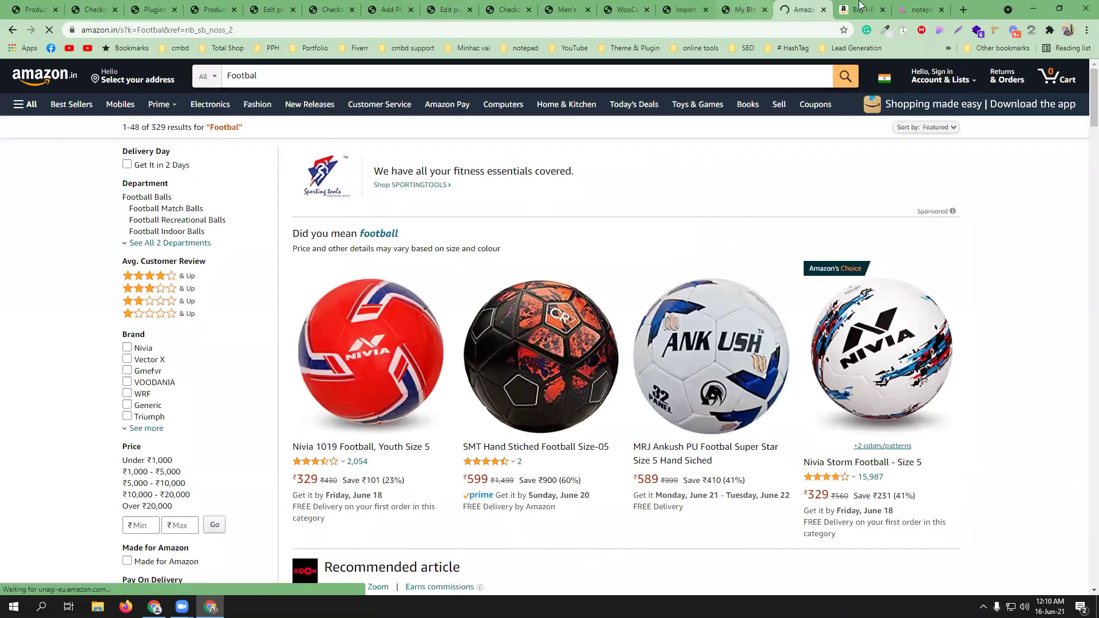
{"action": "left_click", "coordinate": [920, 9]}
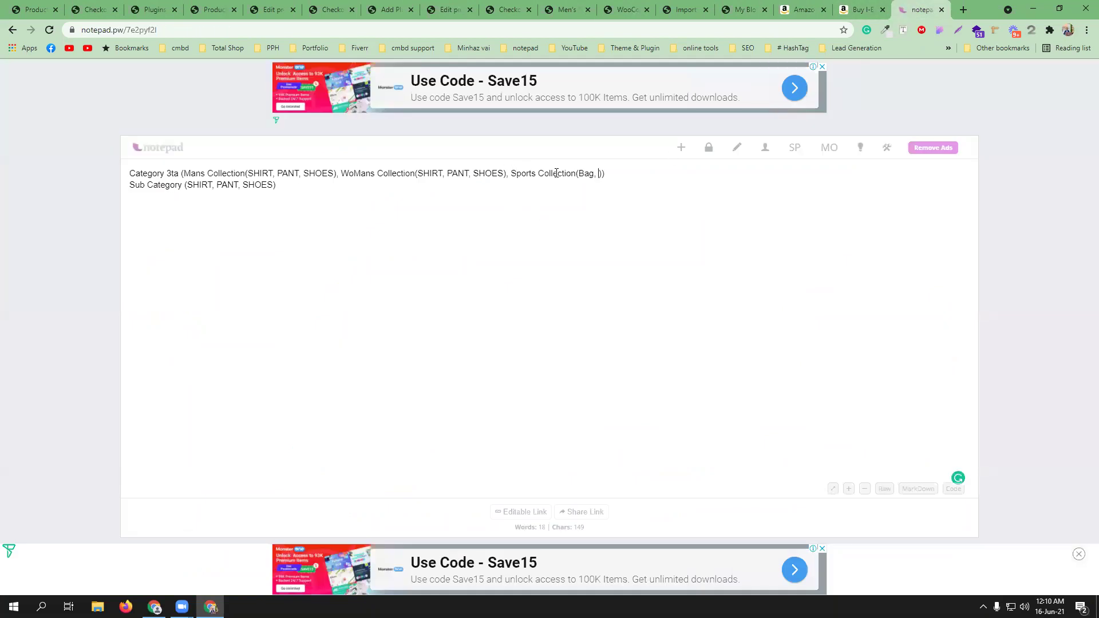
{"action": "type", "text": "Football"}
- Search Amazon.in for golf products, then return to the notepad.pw plan
{"action": "left_click", "coordinate": [816, 7]}
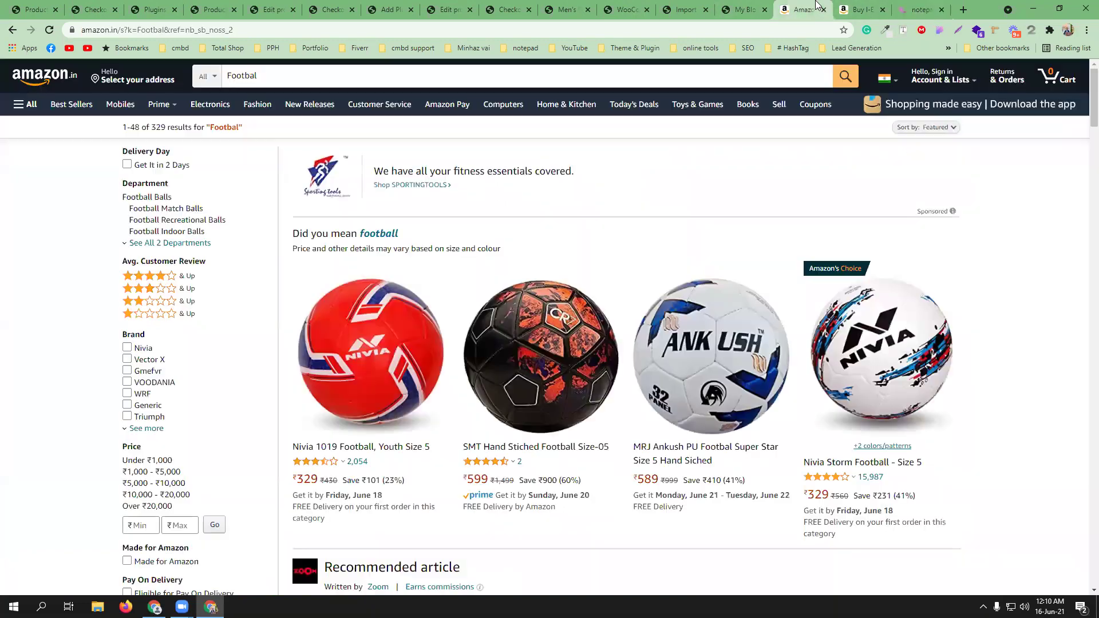
{"action": "left_click", "coordinate": [342, 75]}
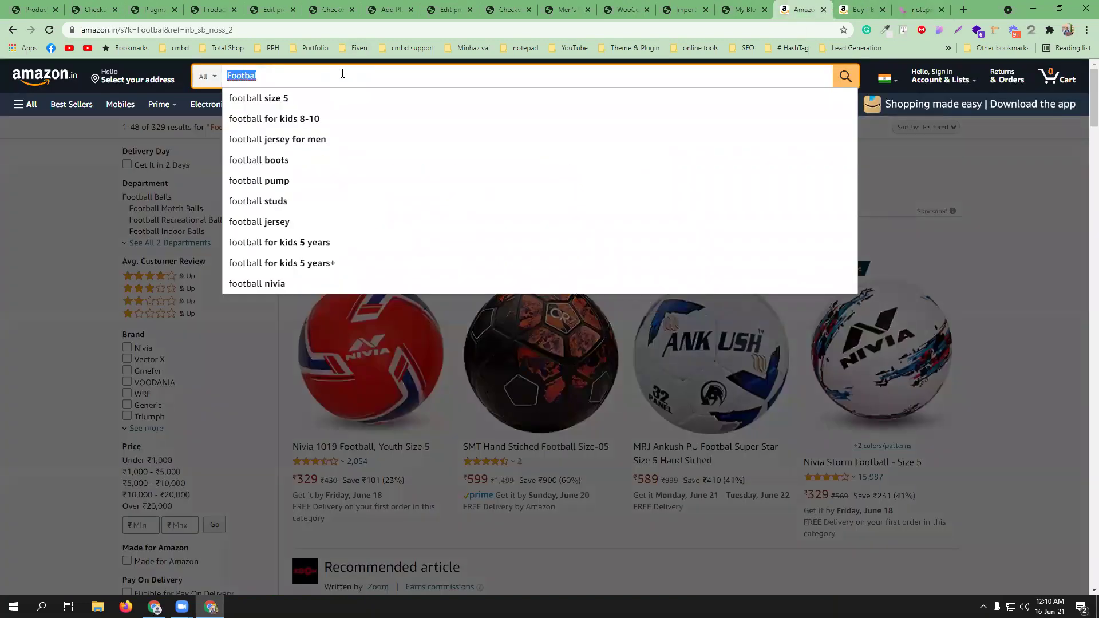
{"action": "type", "text": "gol"}
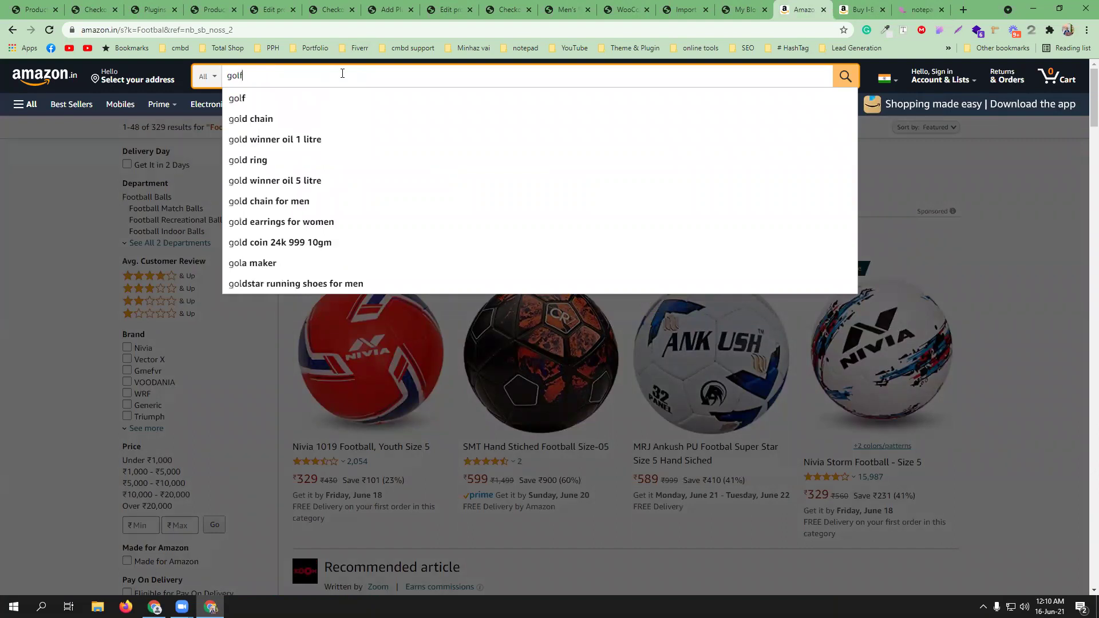
{"action": "type", "text": "f"}
{"action": "left_click", "coordinate": [283, 103]}
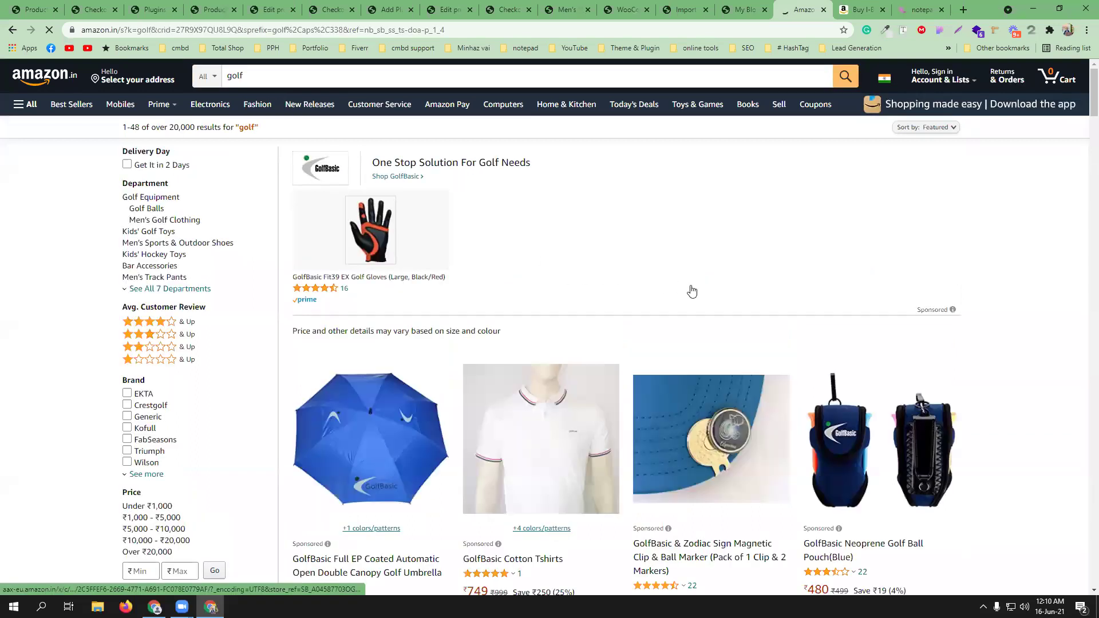
{"action": "left_click", "coordinate": [392, 76]}
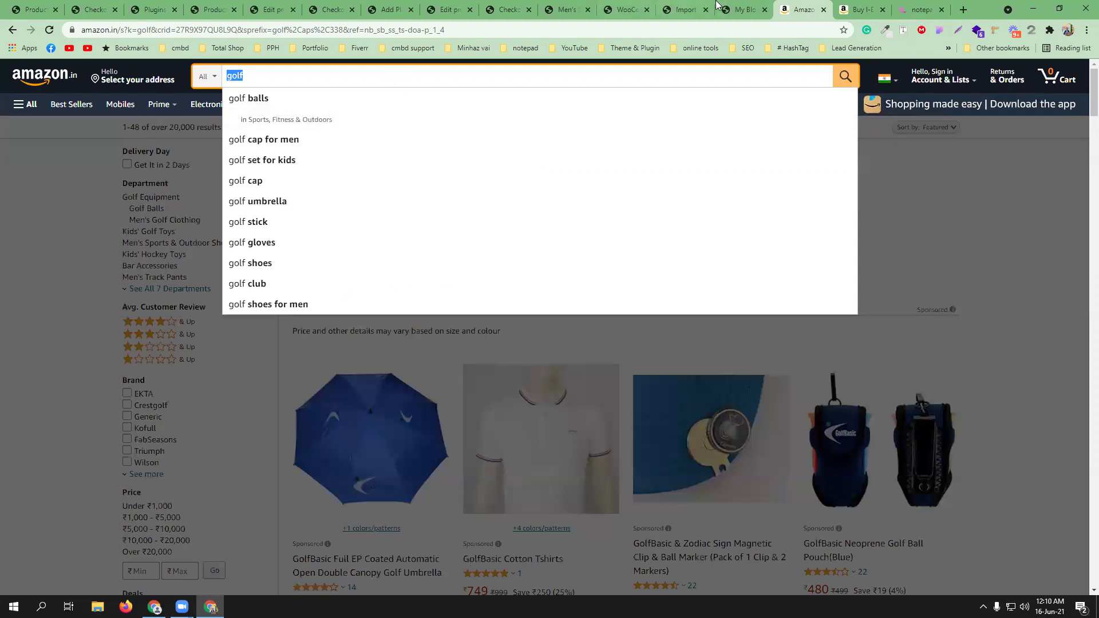
{"action": "left_click", "coordinate": [918, 9]}
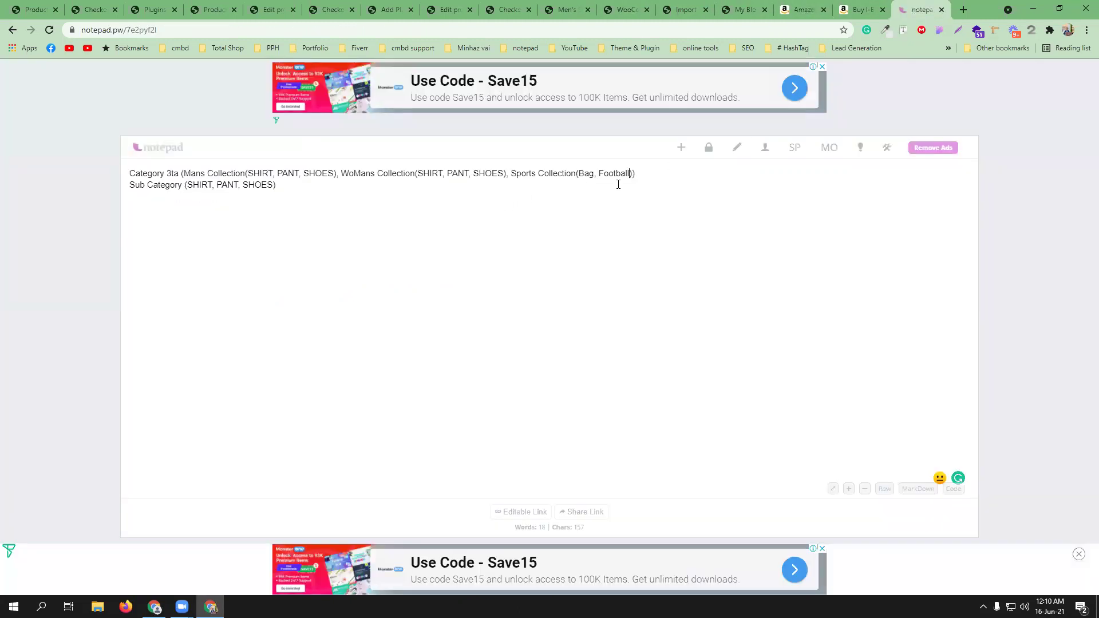
- Add golf kit to Sports Collection and append Bag, Football, golf kit after SHOES on the Sub Category line
{"action": "key", "text": "BackSpace"}
{"action": "type", "text": ", golf kit"}
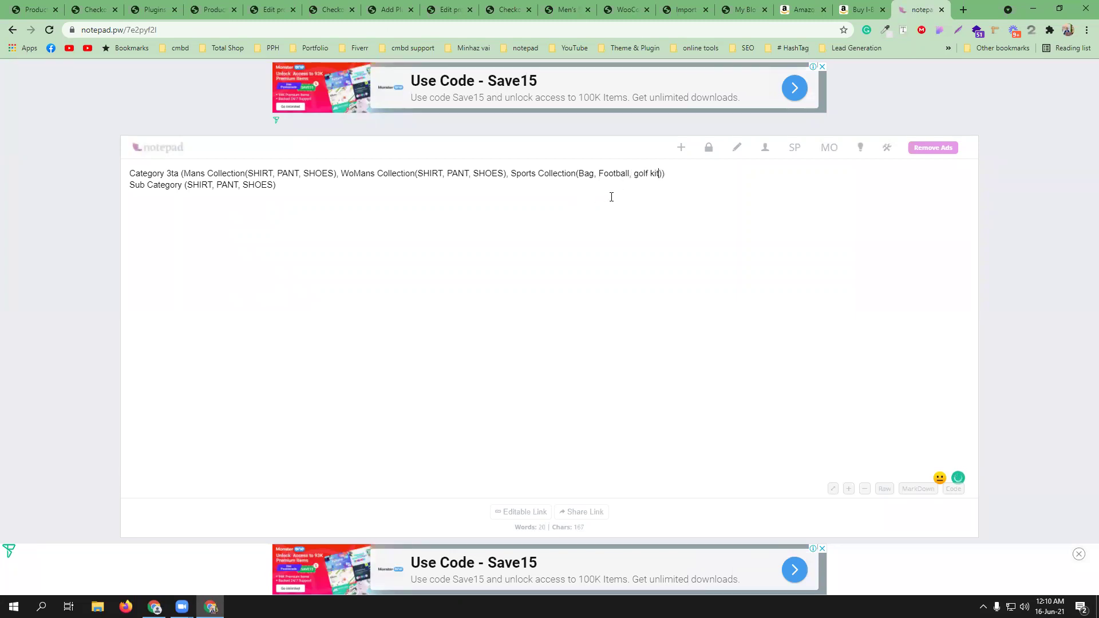
{"action": "left_click_drag", "start_coordinate": [661, 174], "coordinate": [578, 174]}
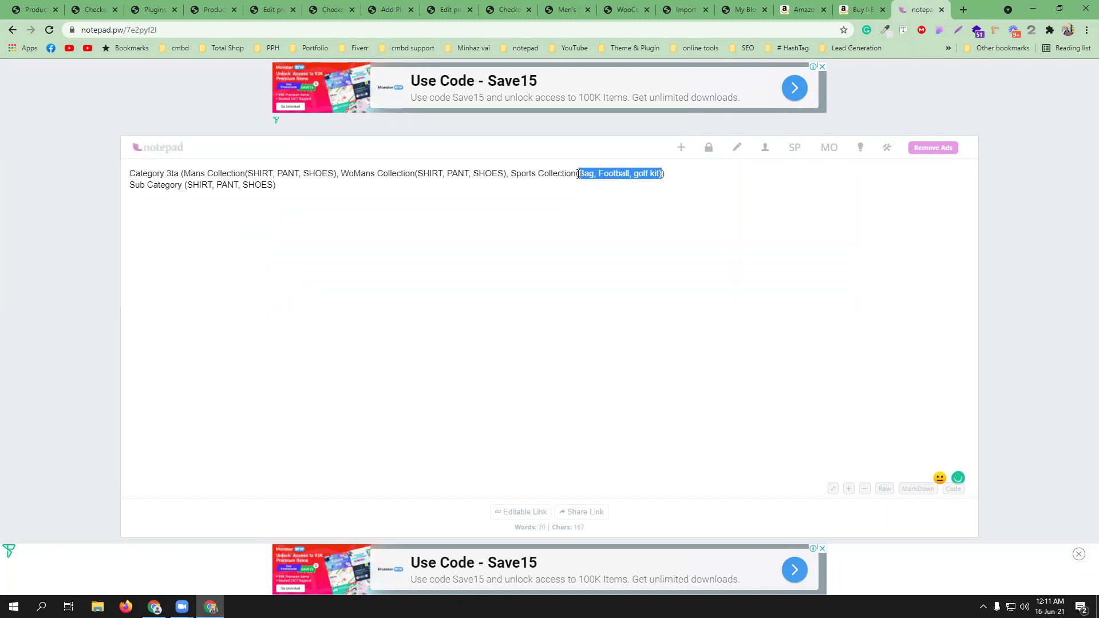
{"action": "key", "text": "ctrl+c"}
{"action": "left_click", "coordinate": [275, 183]}
{"action": "key", "text": "ctrl+v"}
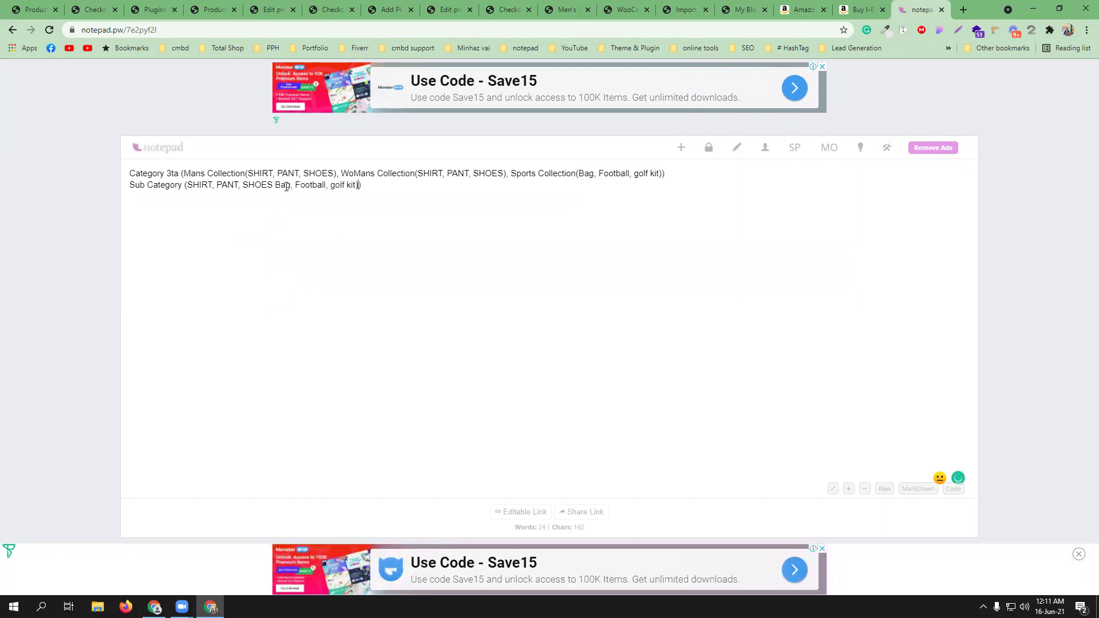
{"action": "left_click", "coordinate": [275, 184]}
{"action": "type", "text": ","}
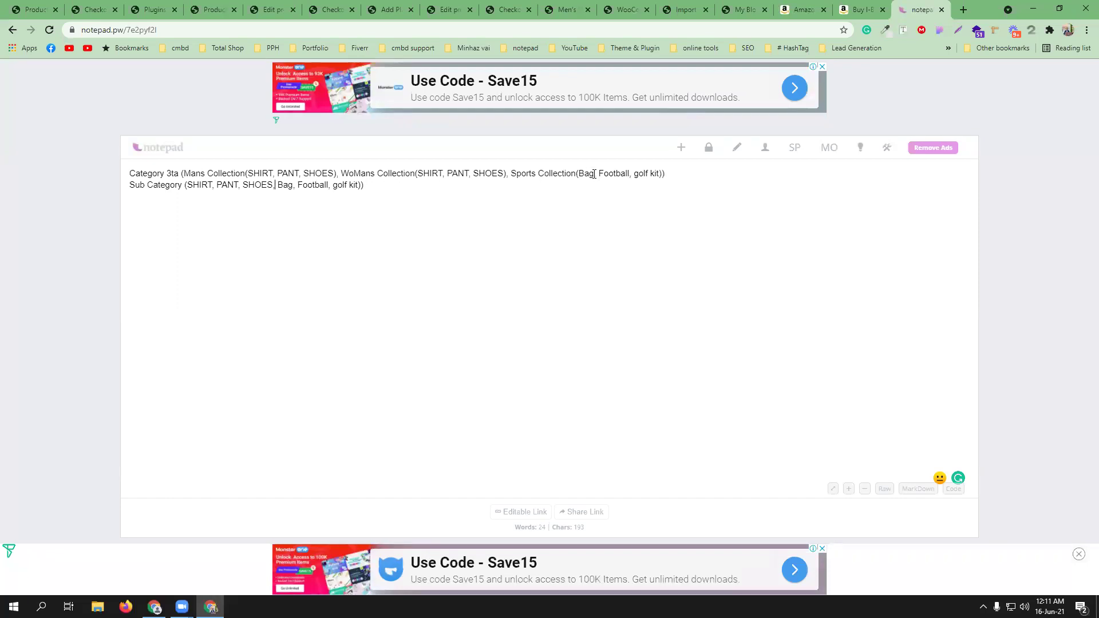
- Start a new line below the category line
{"action": "left_click", "coordinate": [689, 176]}
{"action": "key", "text": "Return"}
{"action": "key", "text": "Return"}
{"action": "key", "text": "BackSpace"}
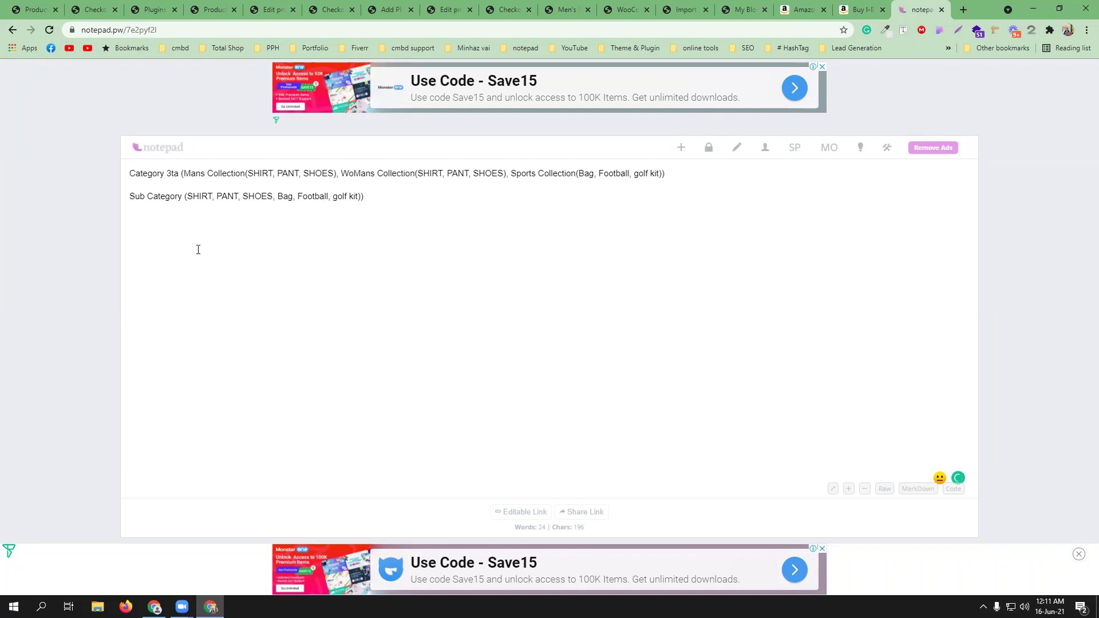
- Write 'proti subcategory te 3ta kore product thakbe' on the third line, with subcategory as one word
{"action": "type", "text": "proti su"}
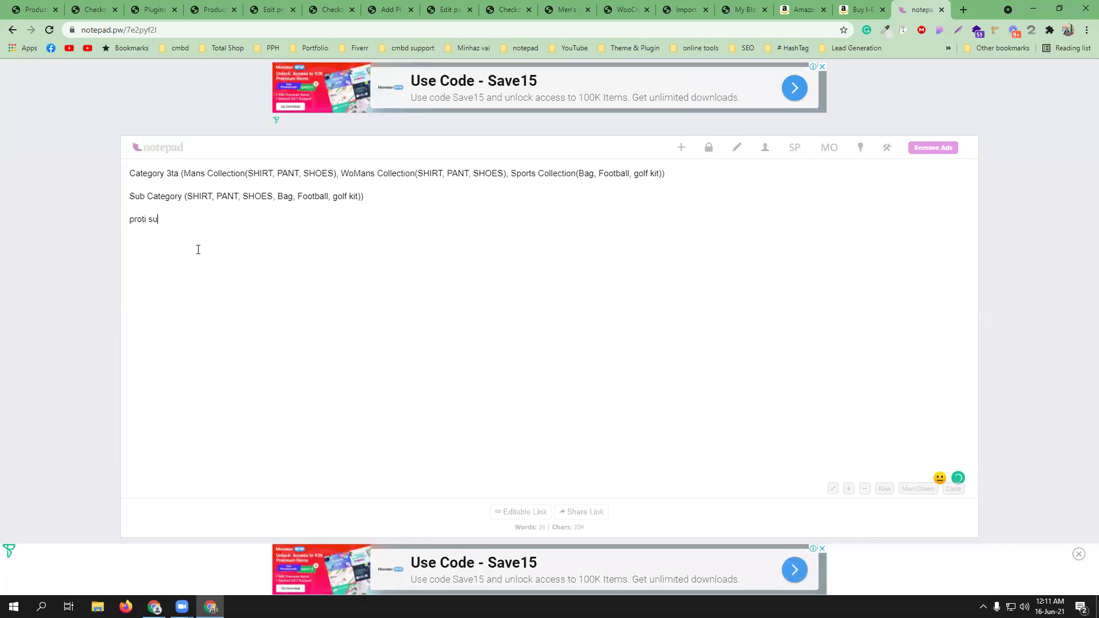
{"action": "type", "text": "b category te 3t"}
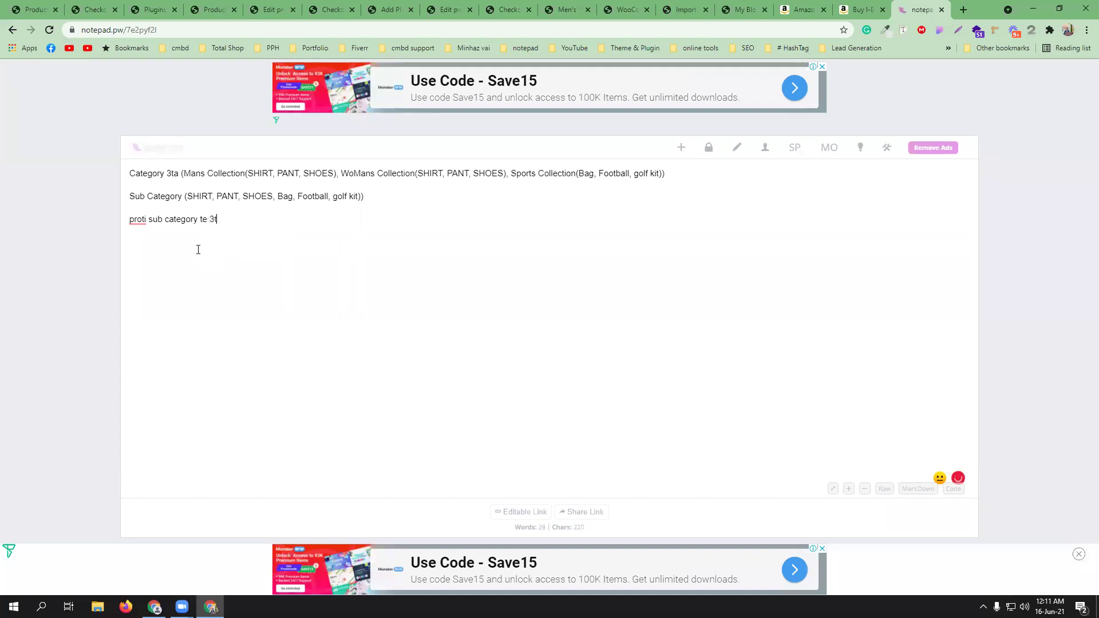
{"action": "type", "text": "a kore product thakbe"}
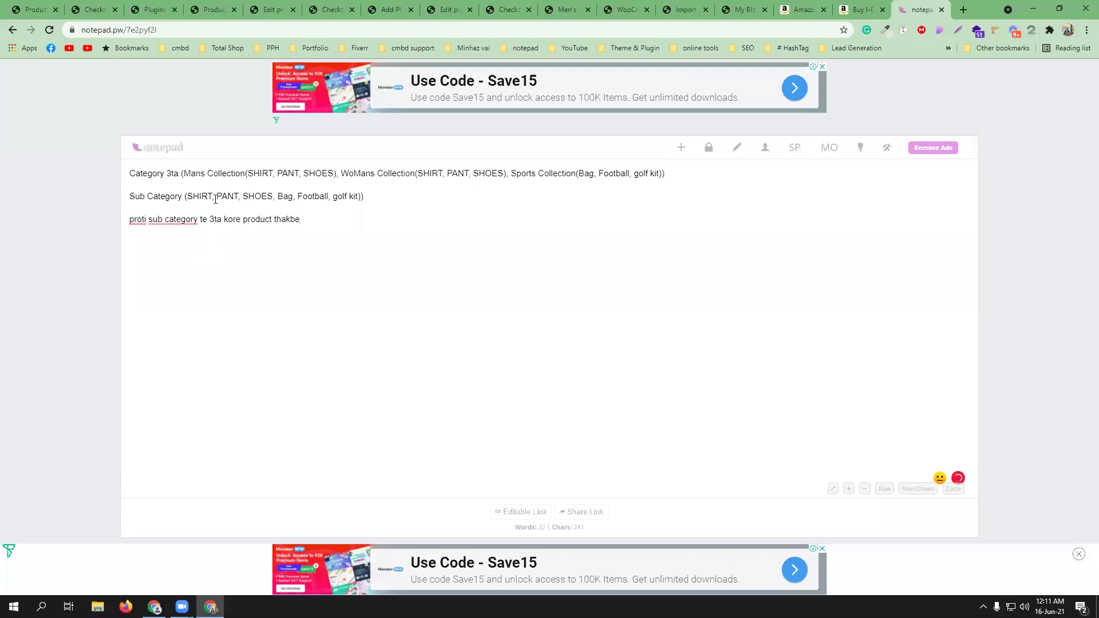
{"action": "mouse_move", "coordinate": [175, 220]}
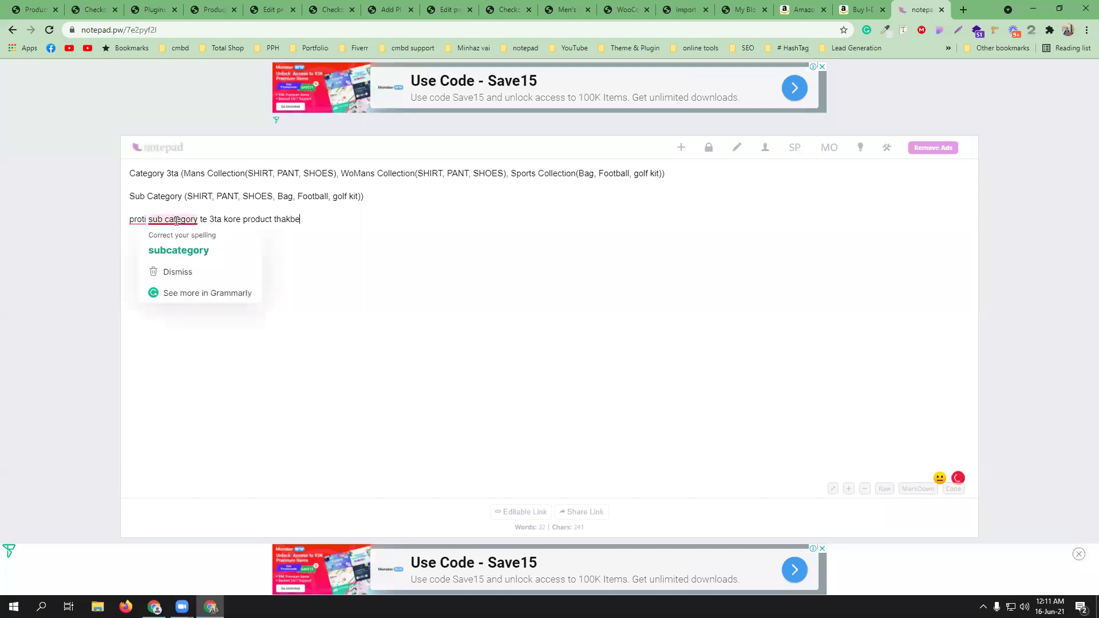
{"action": "left_click", "coordinate": [188, 256]}
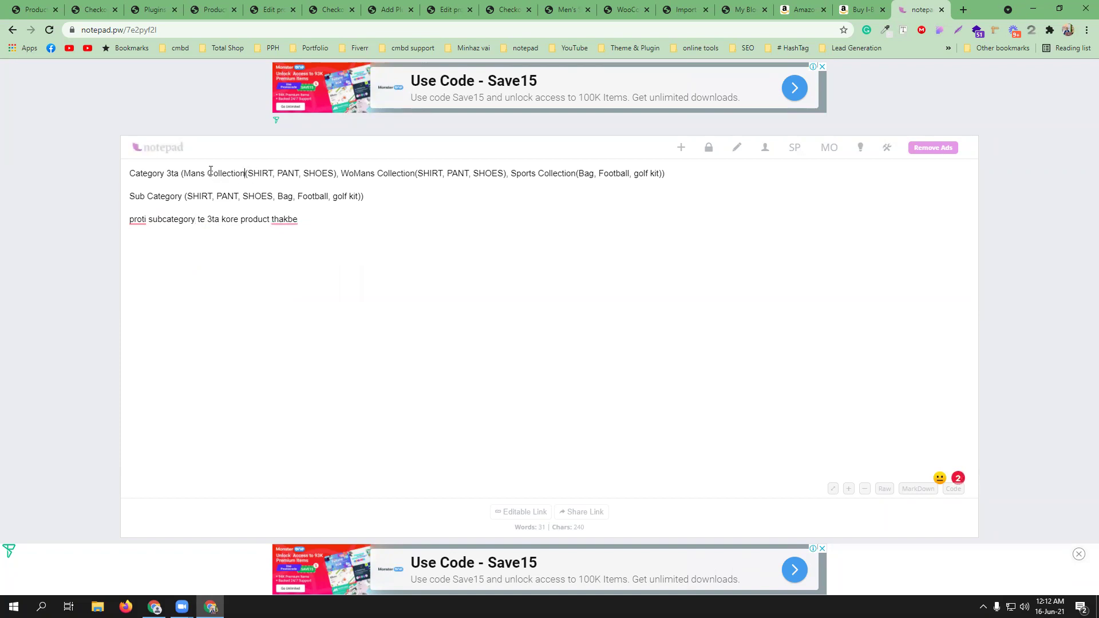
- Prefix the Mans Collection items to read Mans SHIRT, Mans PANT, Mans SHOES
{"action": "left_click_drag", "start_coordinate": [205, 173], "coordinate": [181, 167]}
{"action": "left_click", "coordinate": [247, 174]}
{"action": "key", "text": "ctrl+v"}
{"action": "left_click", "coordinate": [300, 173]}
{"action": "key", "text": "ctrl+v"}
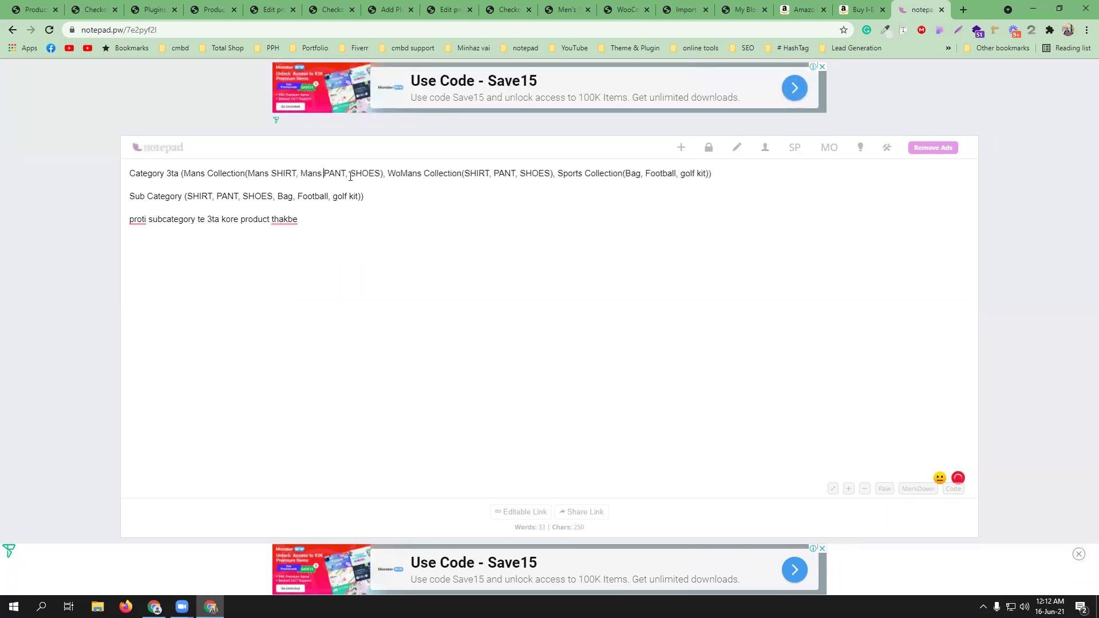
{"action": "key", "text": "ctrl+v"}
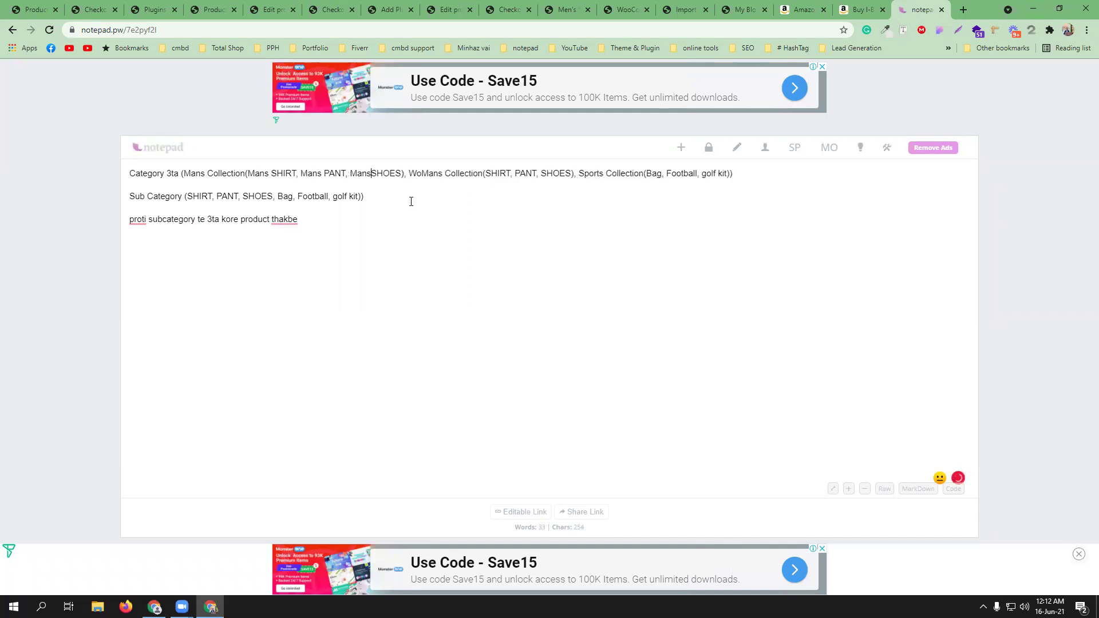
- Prefix the WoMans Collection items to read WoMans SHIRT, WoMans PANT, WoMans SHOES
{"action": "left_click_drag", "start_coordinate": [411, 173], "coordinate": [446, 175]}
{"action": "key", "text": "ctrl+c"}
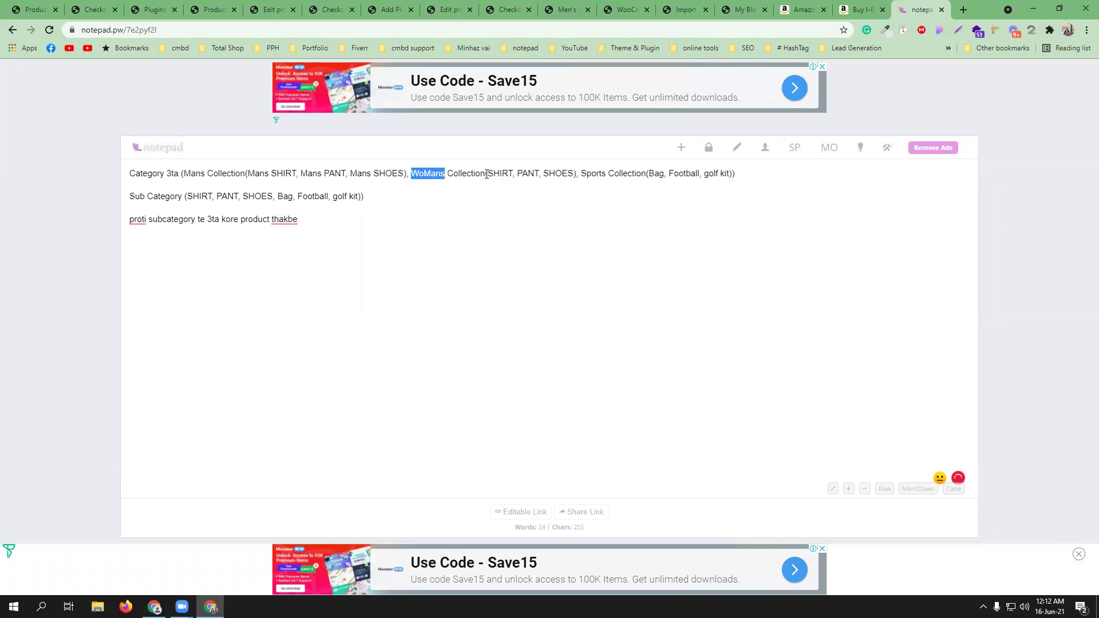
{"action": "left_click", "coordinate": [488, 173]}
{"action": "key", "text": "ctrl+v"}
{"action": "left_click", "coordinate": [555, 175]}
{"action": "key", "text": "ctrl+v"}
{"action": "left_click", "coordinate": [616, 173]}
{"action": "key", "text": "ctrl+v"}
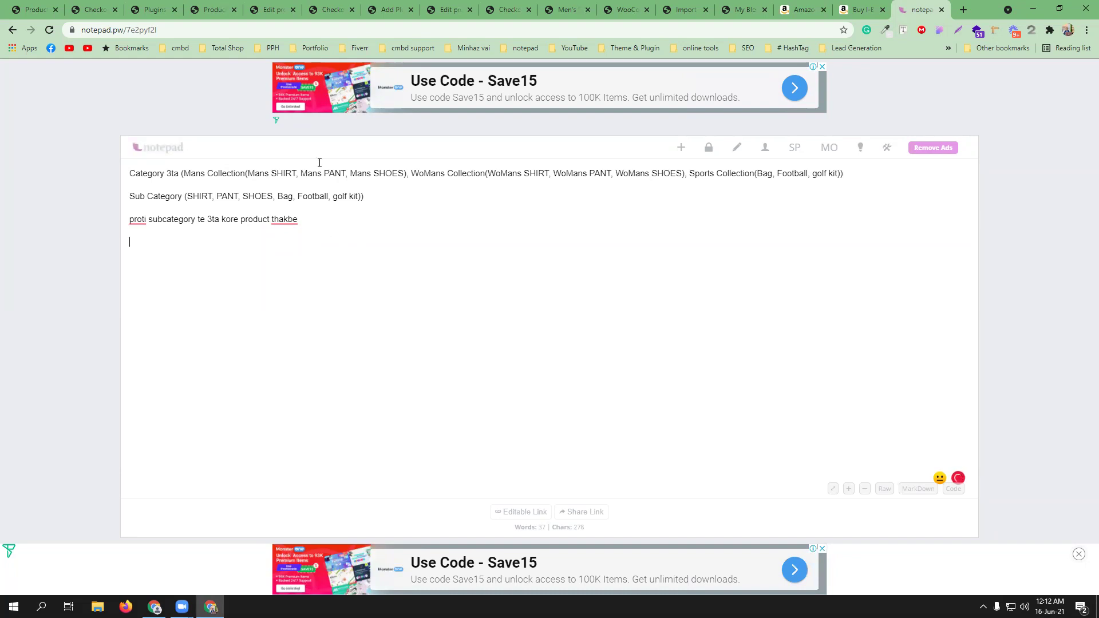
- Append '(2ta simple product, 1ta variable product)' after thakbe, correcting the typos
{"action": "left_click", "coordinate": [493, 237]}
{"action": "type", "text": "()2ta sim"}
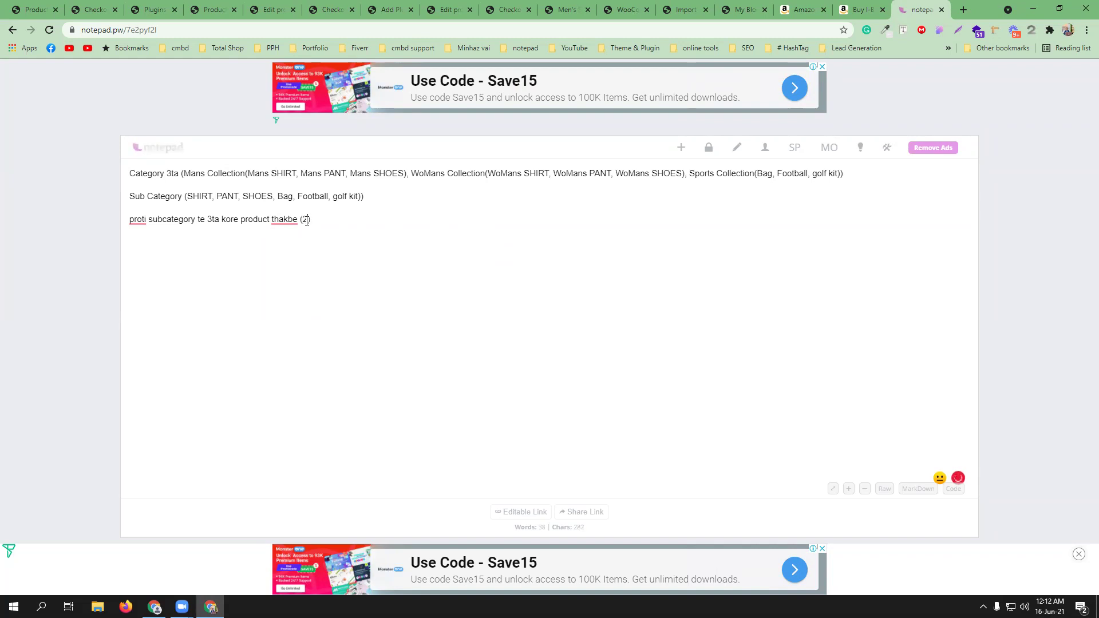
{"action": "type", "text": "ple [product, 1ta varaiabkll"}
{"action": "key", "text": "BackSpace"}
{"action": "key", "text": "BackSpace"}
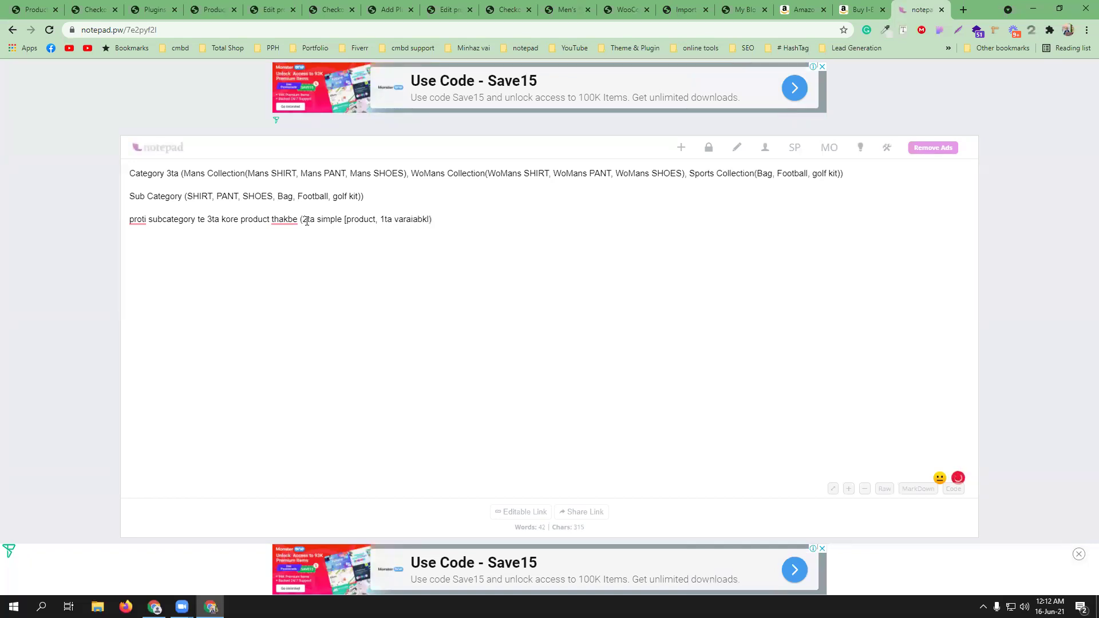
{"action": "key", "text": "BackSpace"}
{"action": "type", "text": "le [p"}
{"action": "key", "text": "Left"}
{"action": "key", "text": "BackSpace"}
{"action": "key", "text": "Right"}
{"action": "type", "text": "roduct"}
- Remove a stray bracket and begin 'Shipping method : Dhaka te free shipping, dhakar bahire 100tk'
{"action": "left_click", "coordinate": [347, 220]}
{"action": "key", "text": "BackSpace"}
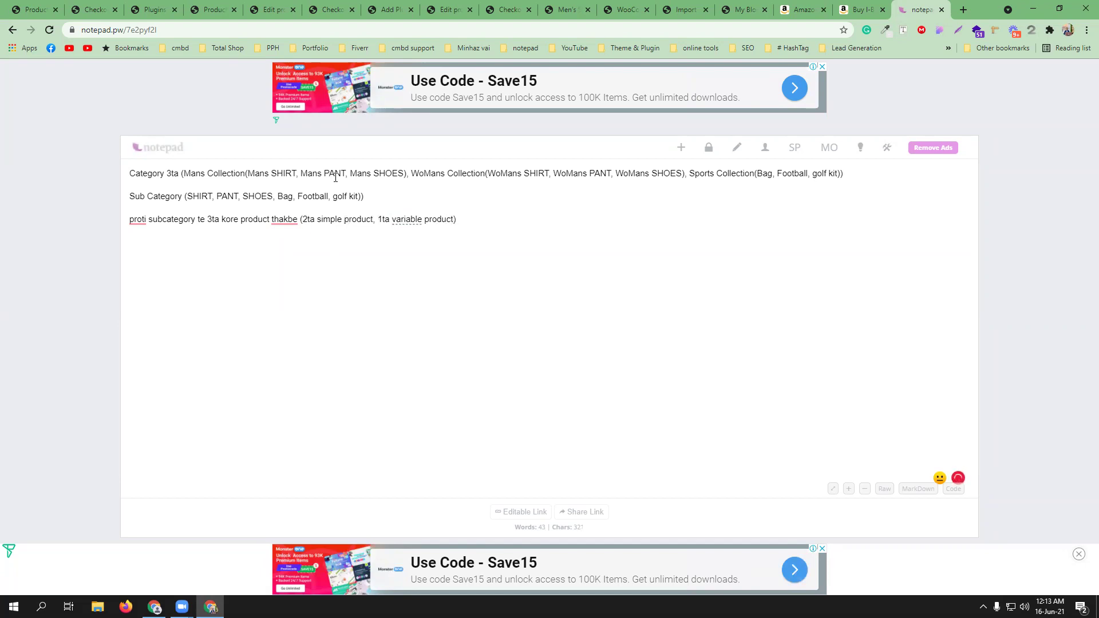
{"action": "left_click", "coordinate": [484, 224]}
{"action": "type", "text": "Shipping method : "}
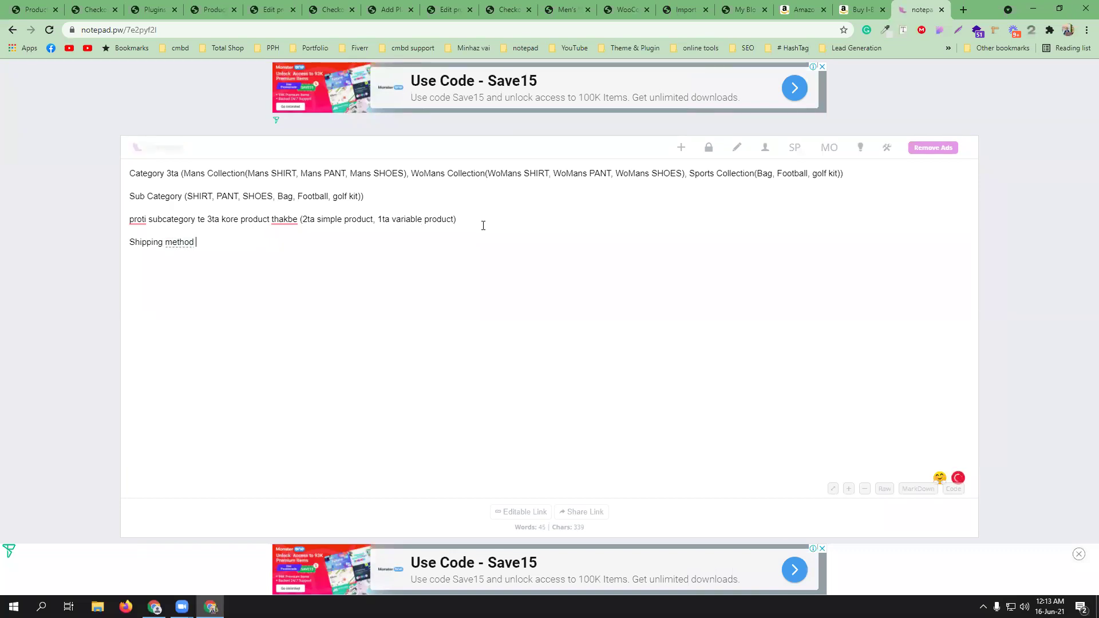
{"action": "type", "text": "Dha"}
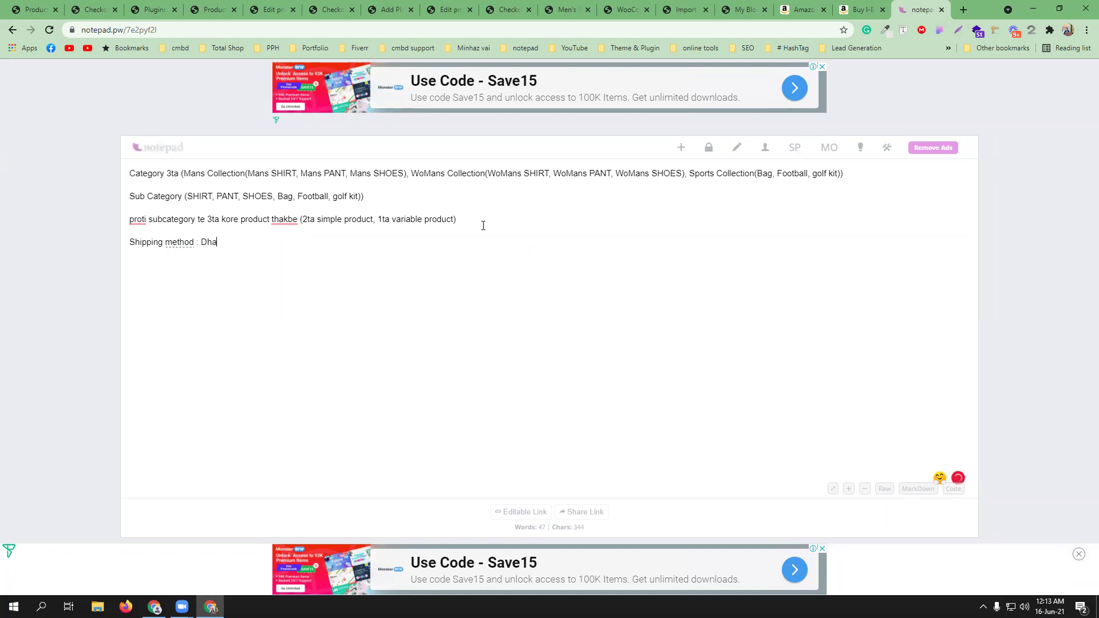
{"action": "type", "text": "ka te free shipping, dhakar bahire 1"}
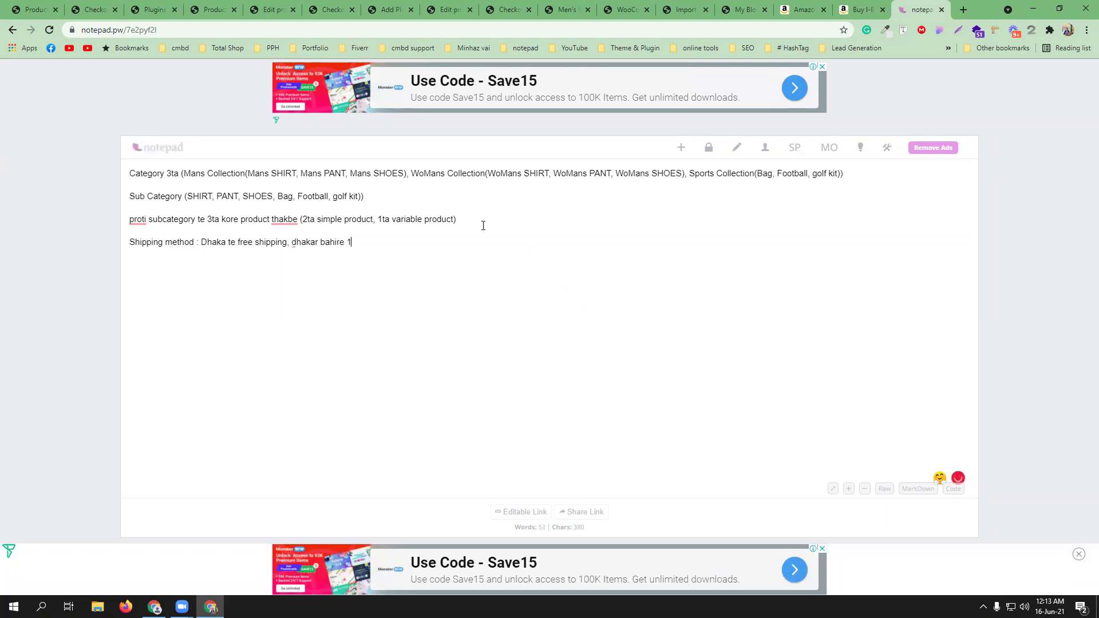
{"action": "type", "text": "00tk"}
- Add a 'payment getaway : Rocket,Bkash,Paypal' line, applying Grammarly's spelling and spacing fixes
{"action": "key", "text": "Return"}
{"action": "key", "text": "Return"}
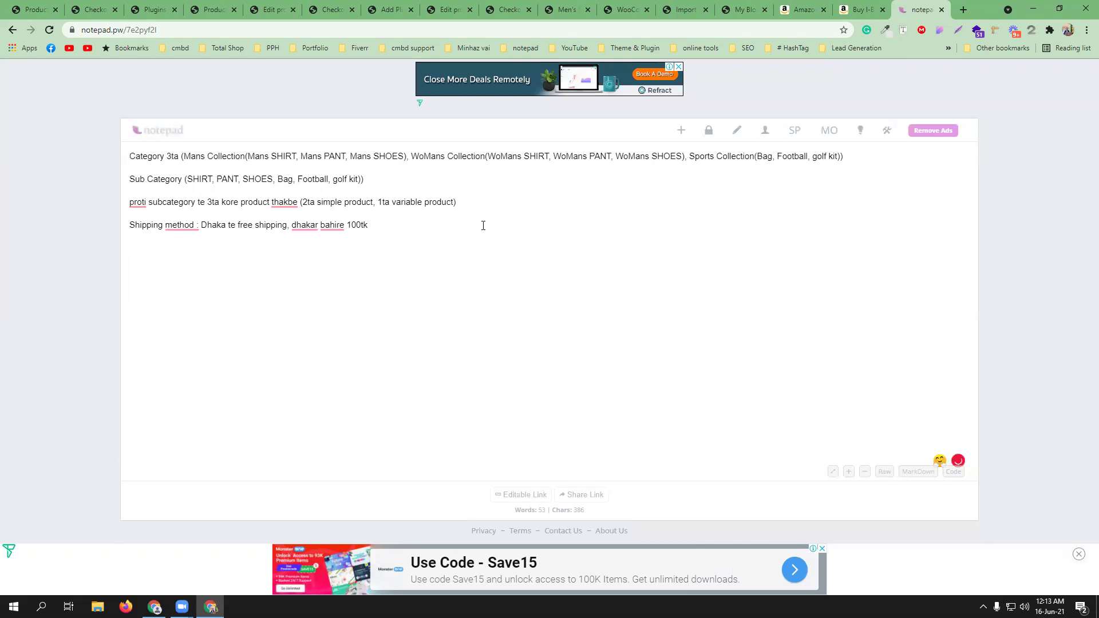
{"action": "type", "text": "paymentgetway :"}
{"action": "mouse_move", "coordinate": [163, 248]}
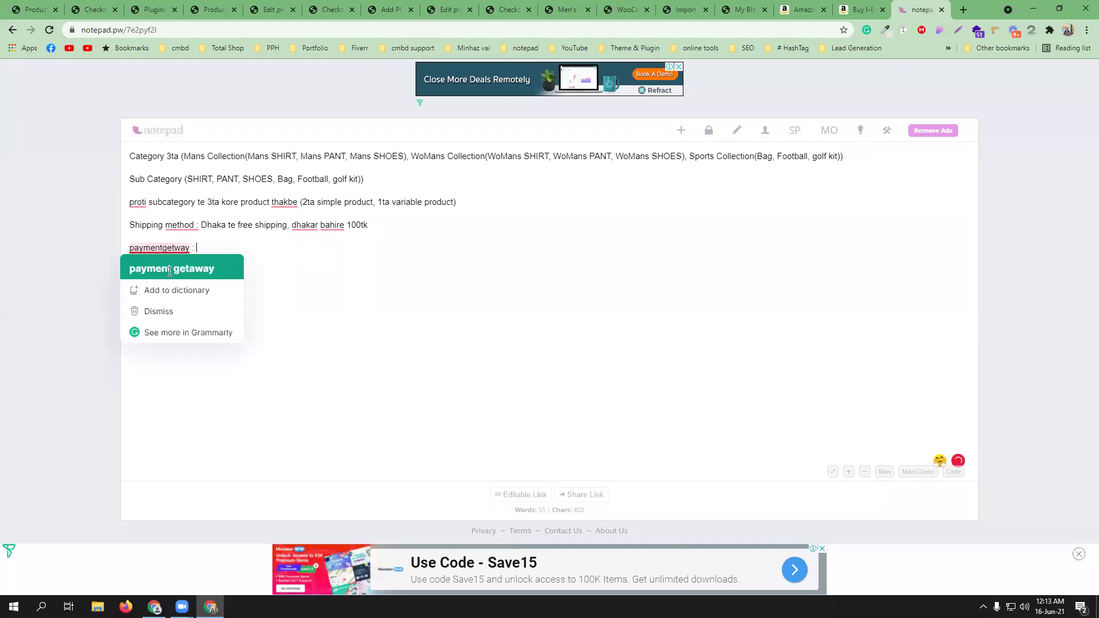
{"action": "left_click", "coordinate": [170, 269]}
{"action": "type", "text": "R"}
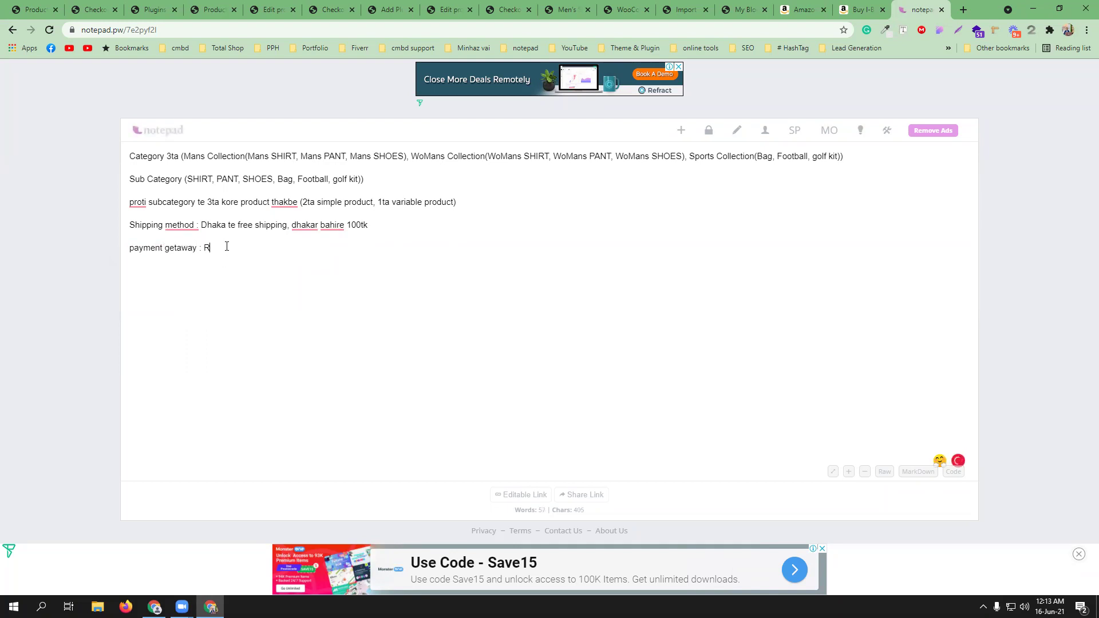
{"action": "type", "text": "ocket,Bkash,Paypal"}
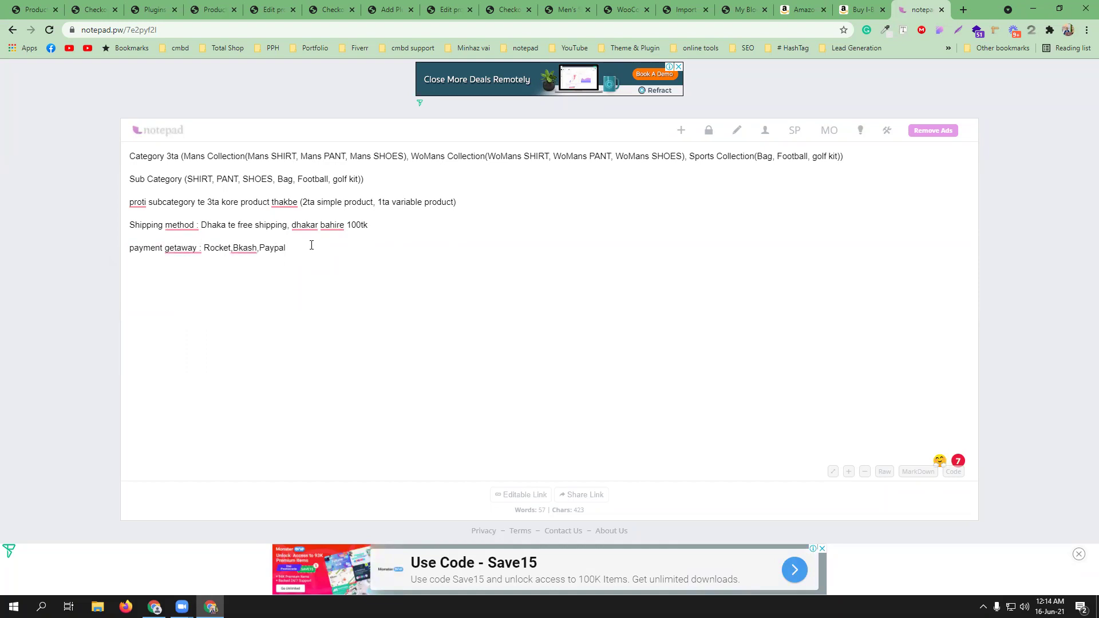
{"action": "mouse_move", "coordinate": [180, 247]}
{"action": "left_click", "coordinate": [189, 277]}
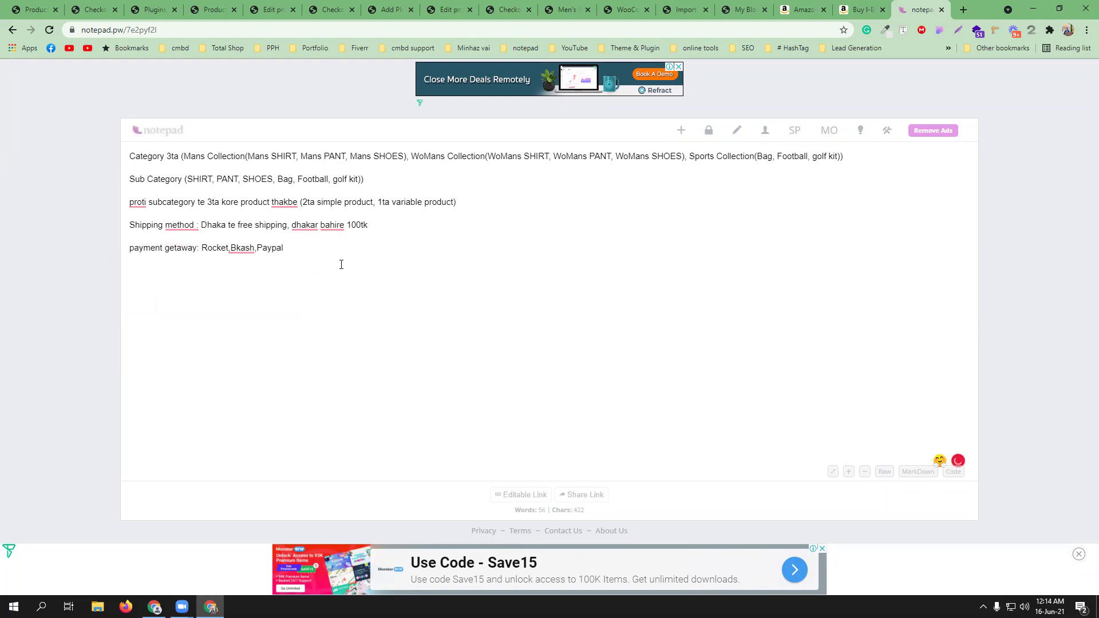